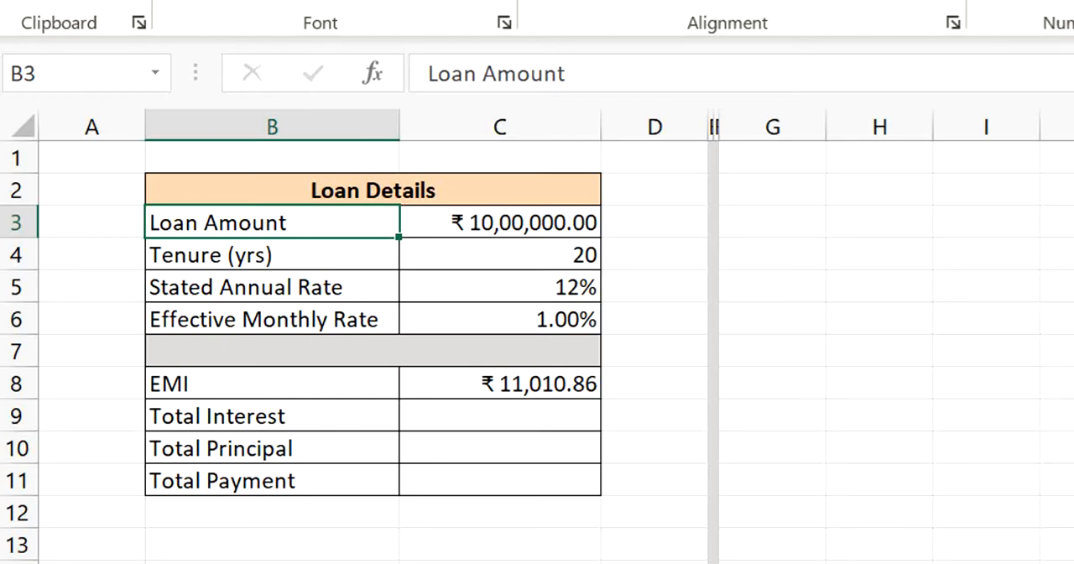
- Review the loan amount, tenure and stated annual rate entries in the Loan Details table
left_click(500, 222)
left_click(500, 255)
left_click(500, 223)
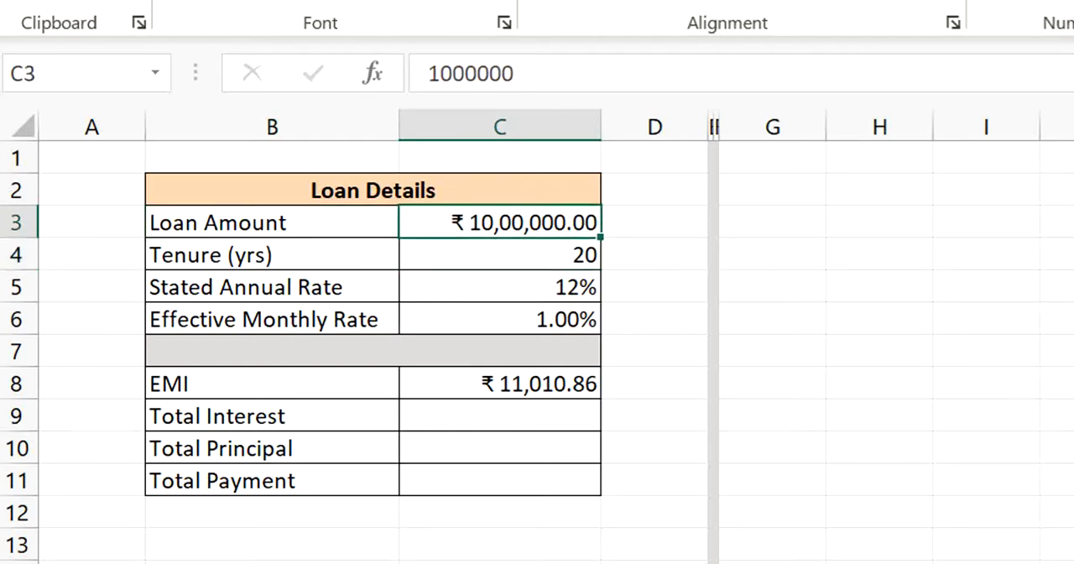
key("Up")
key("Down")
left_click(272, 222)
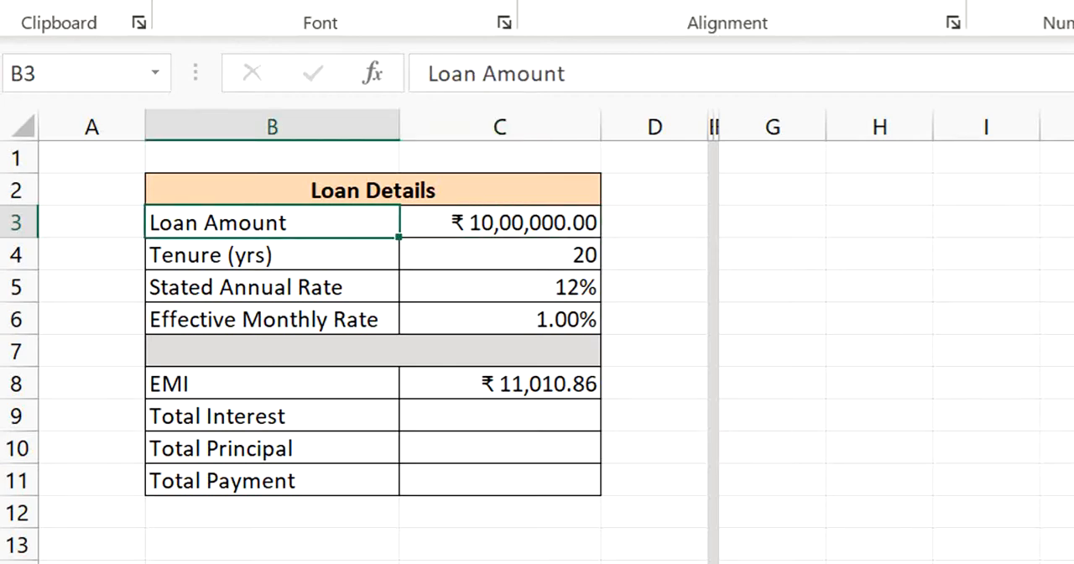
key("Down")
key("Down")
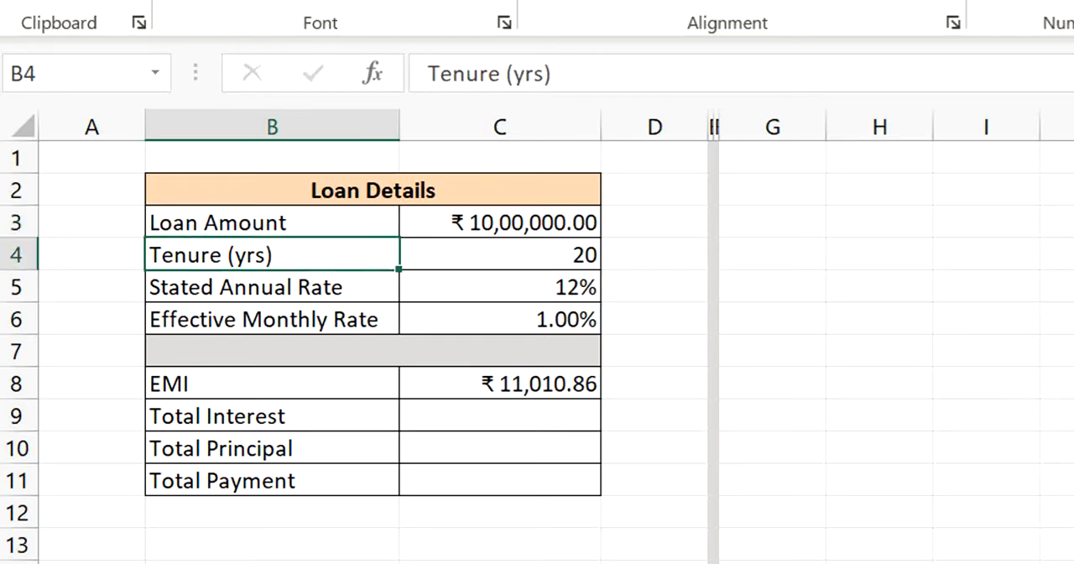
key("Up")
key("Up")
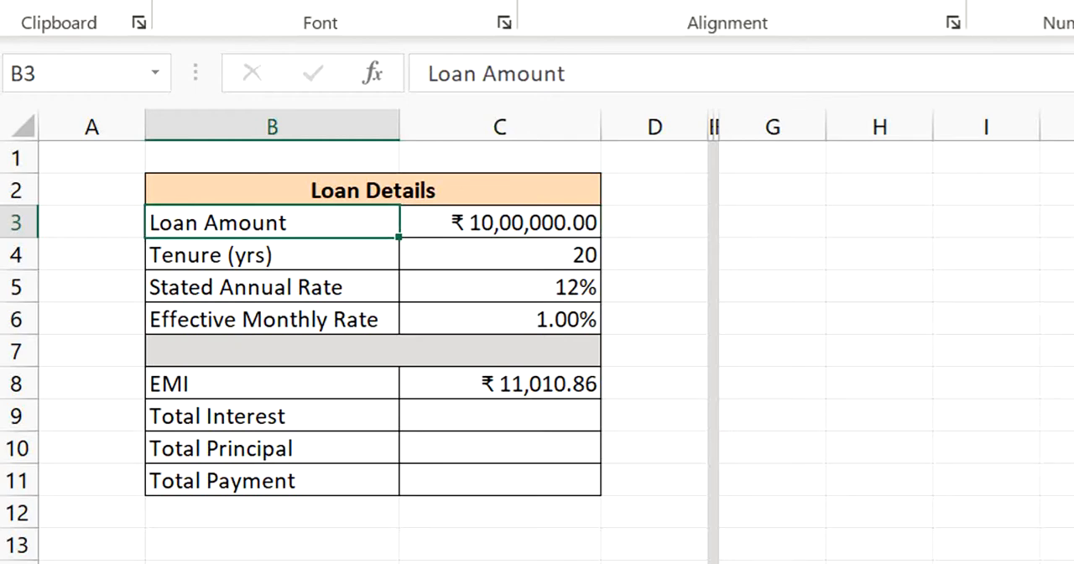
left_click(500, 222)
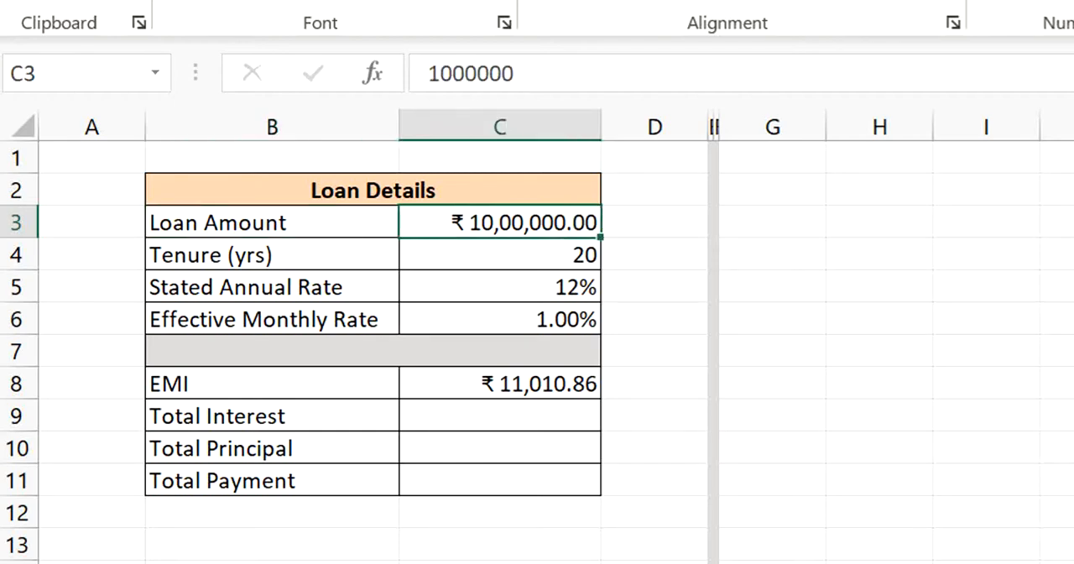
left_click(500, 255)
left_click(272, 255)
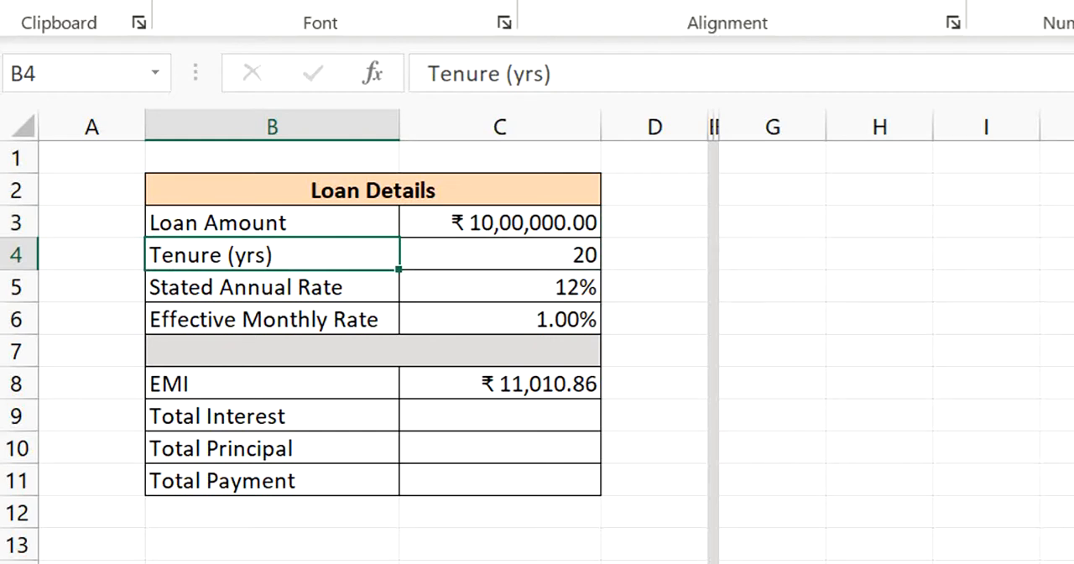
left_click(500, 255)
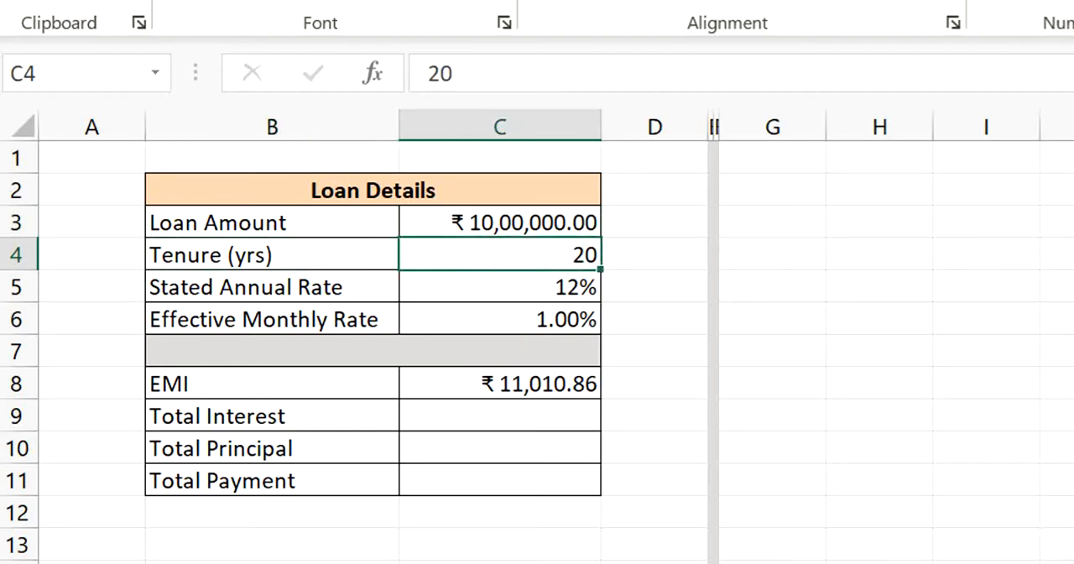
left_click(500, 287)
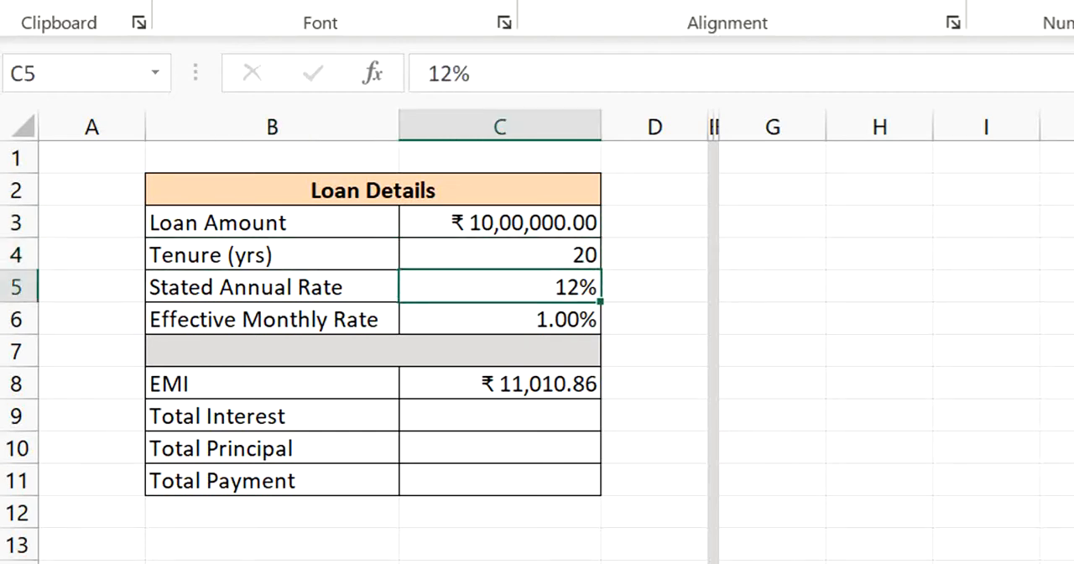
left_click(272, 287)
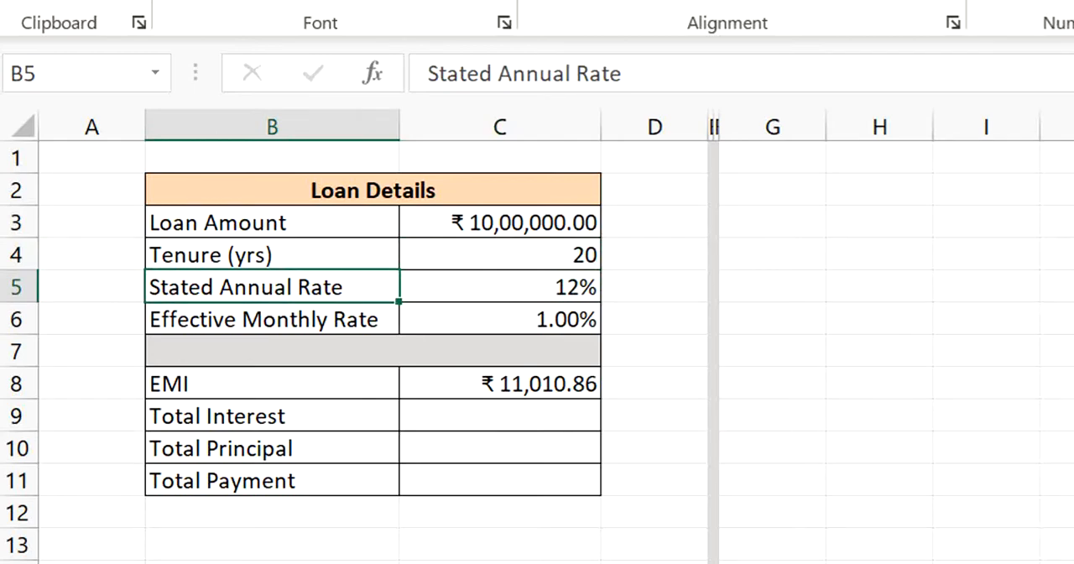
left_click(500, 287)
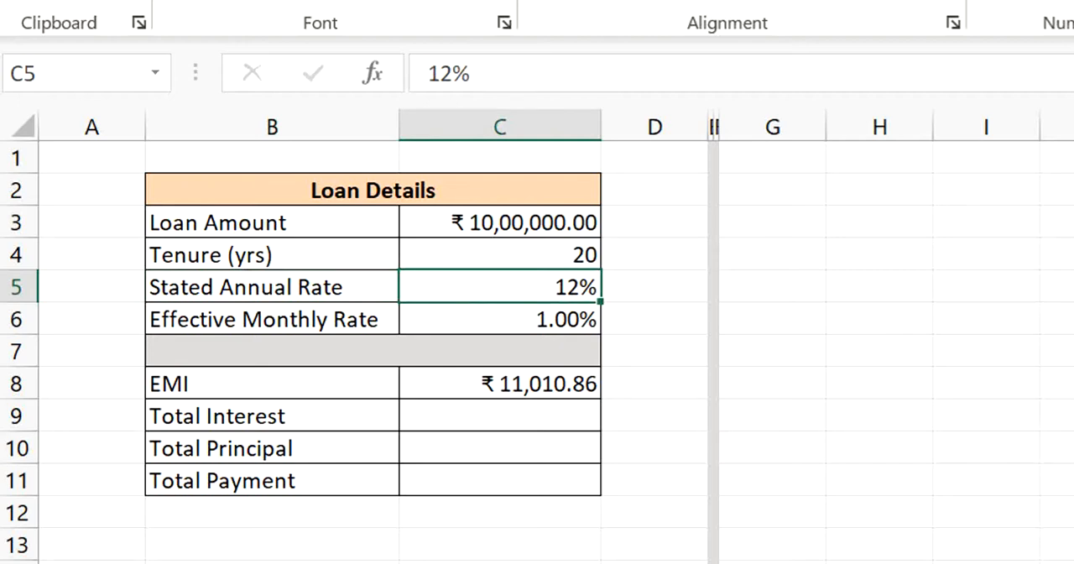
- Inspect the Effective Monthly Rate formula in C6 and the cell it refers to
key("Down")
key("Left")
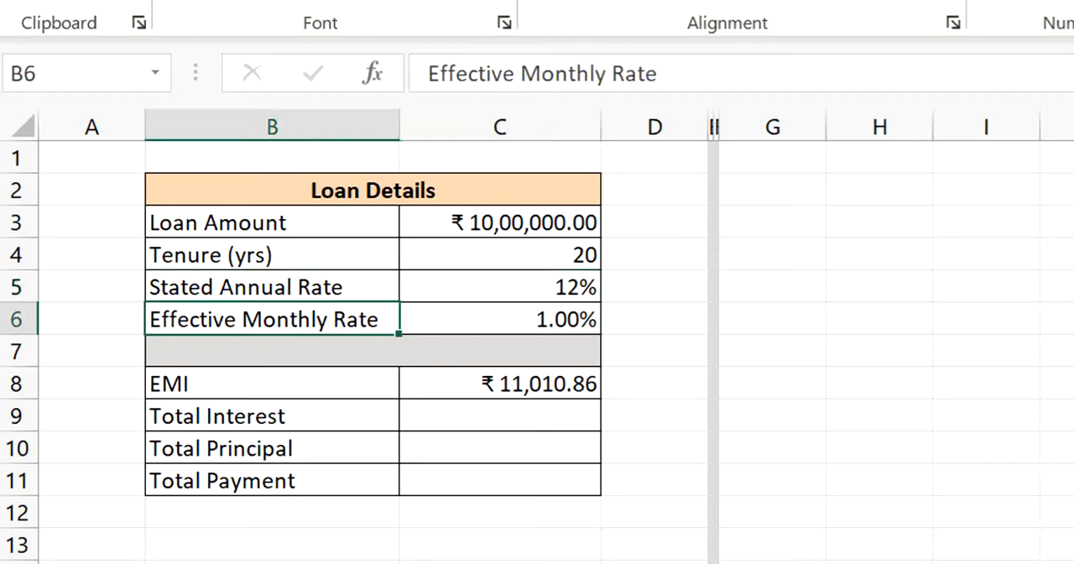
key("Right")
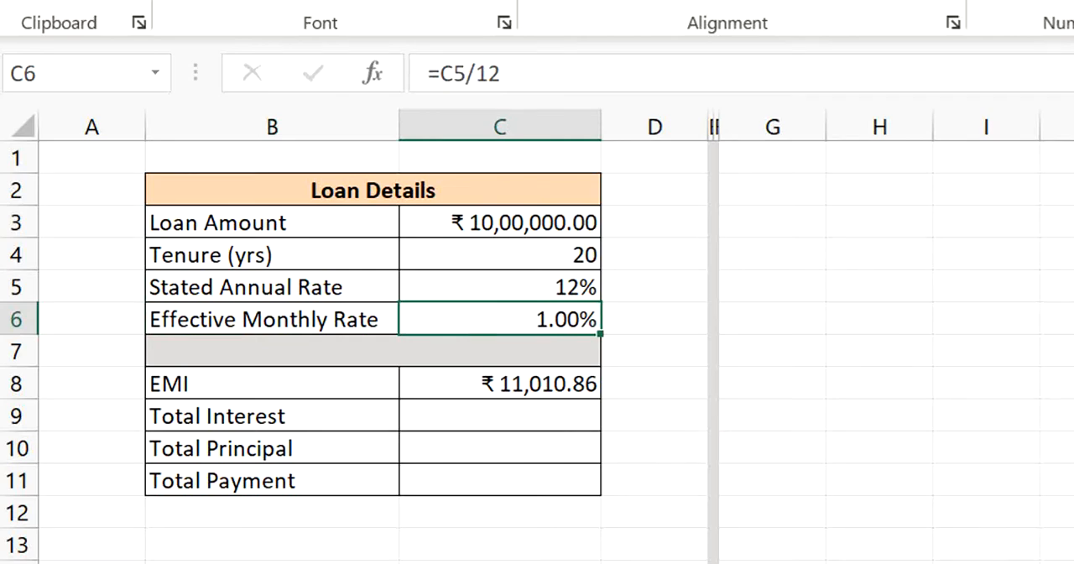
double_click(559, 317)
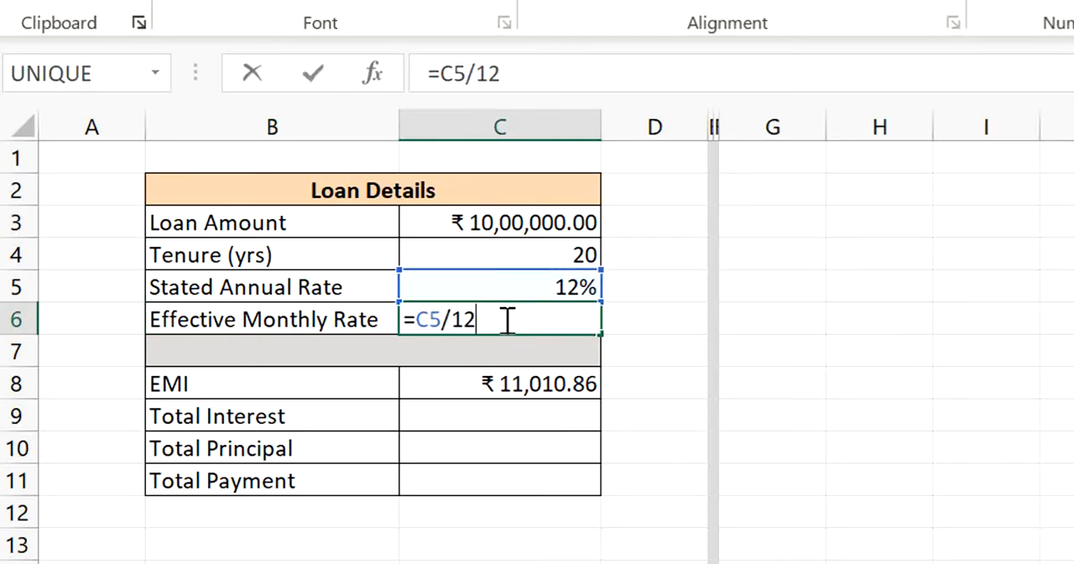
key("Return")
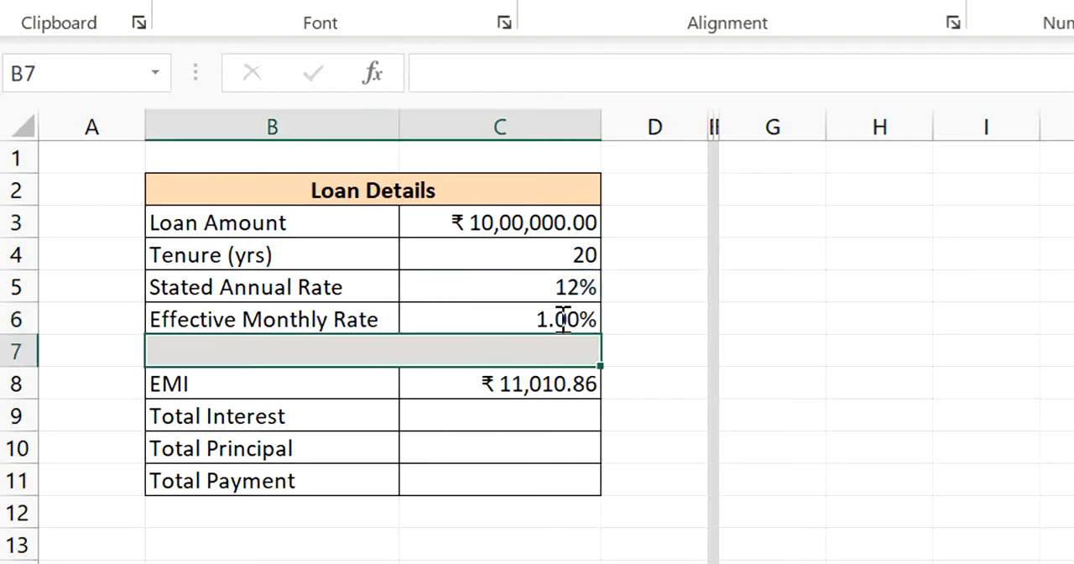
key("Down")
key("Down")
key("Left")
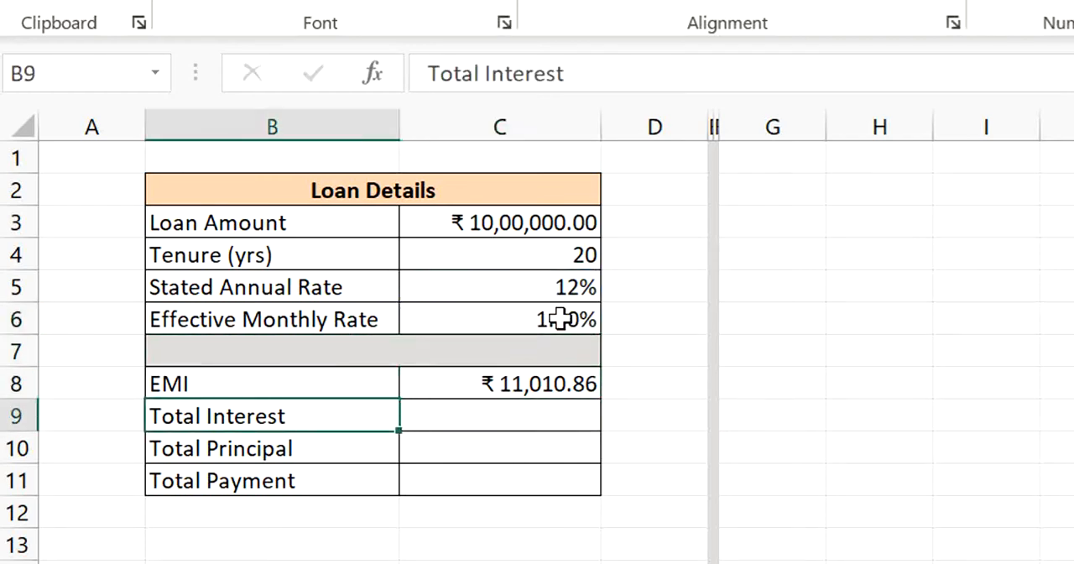
key("Up")
key("Up")
key("Down")
key("Up")
key("Up")
key("Up")
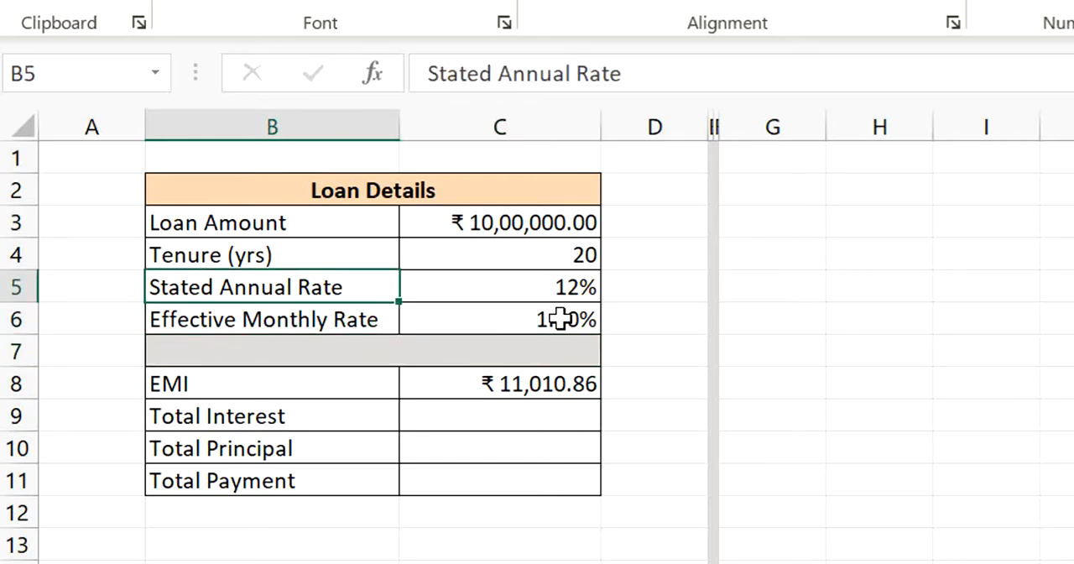
key("shift+Up")
key("shift+Down")
key("Down")
key("Down")
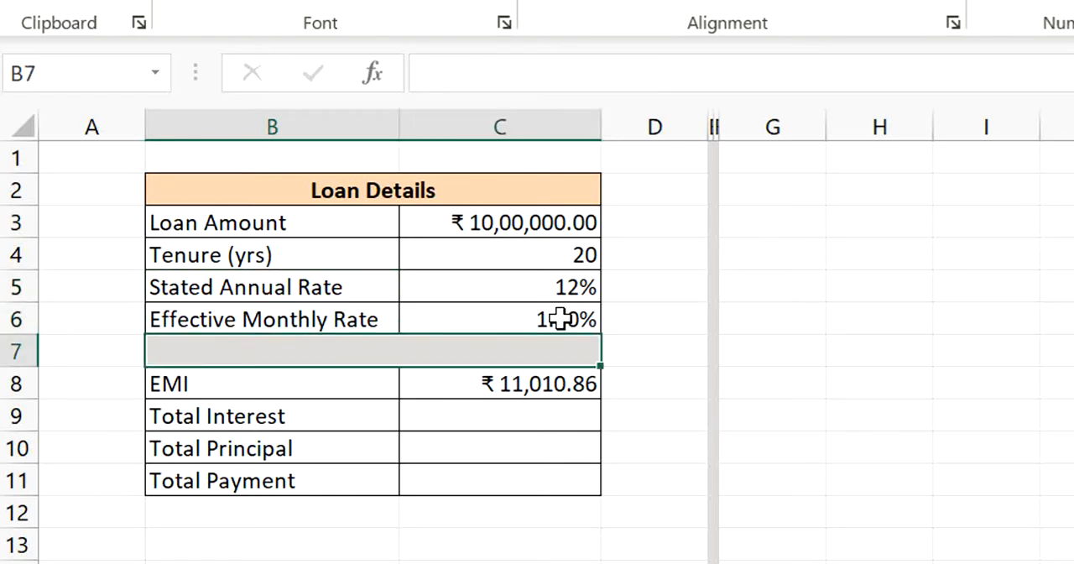
- Examine the EMI formula in C8, including the rate, nper and pv arguments of PMT and the enclosing ABS function
key("Down")
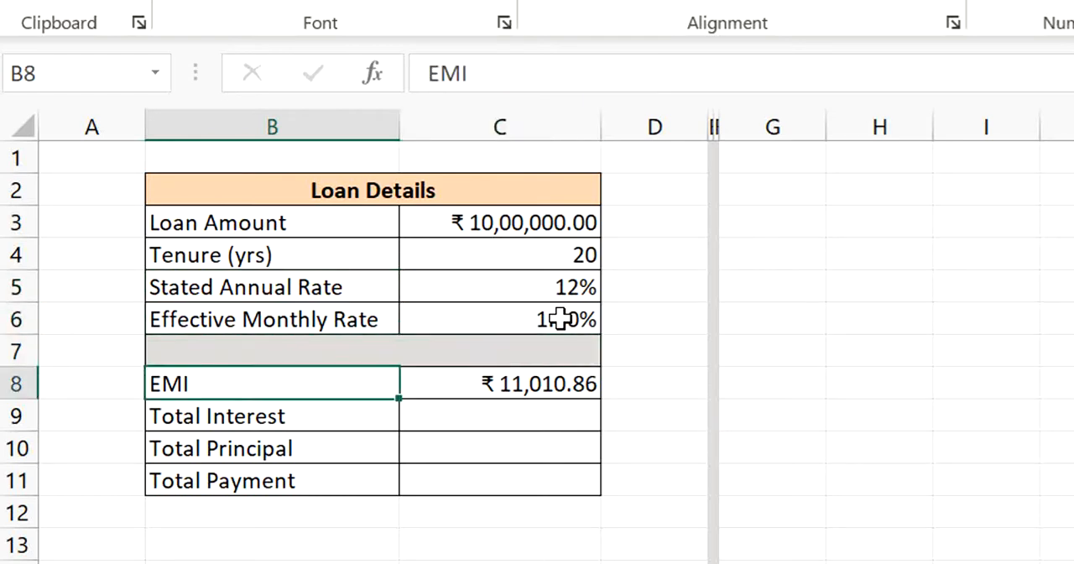
double_click(223, 386)
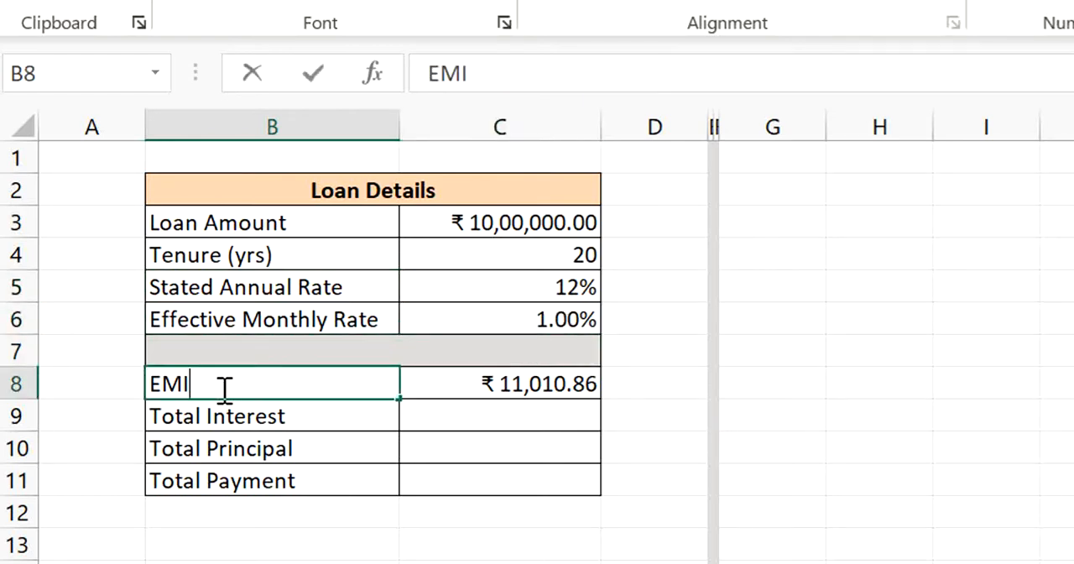
left_click(477, 386)
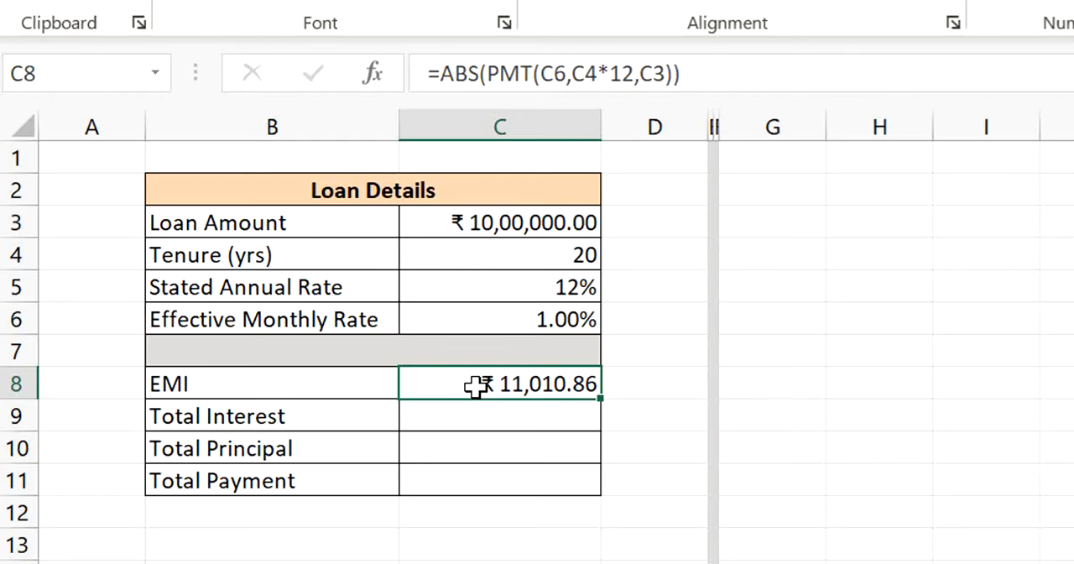
double_click(476, 386)
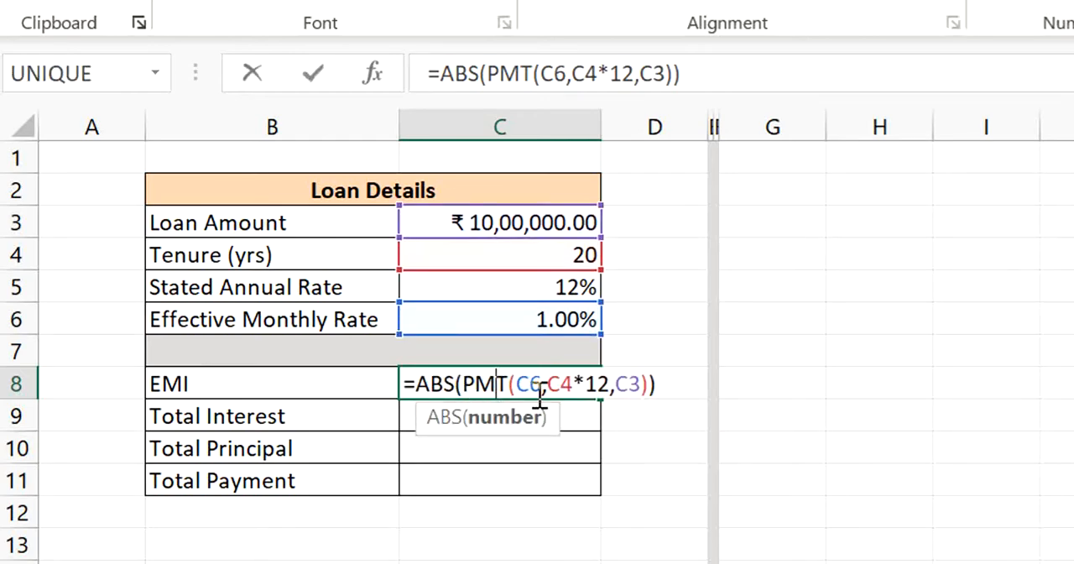
left_click(520, 383)
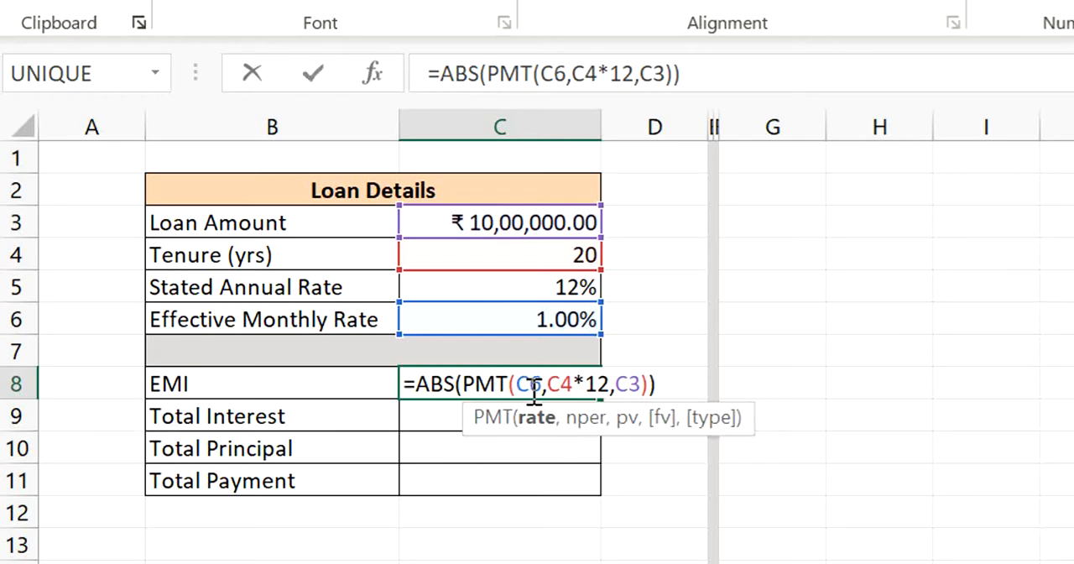
left_click(496, 383)
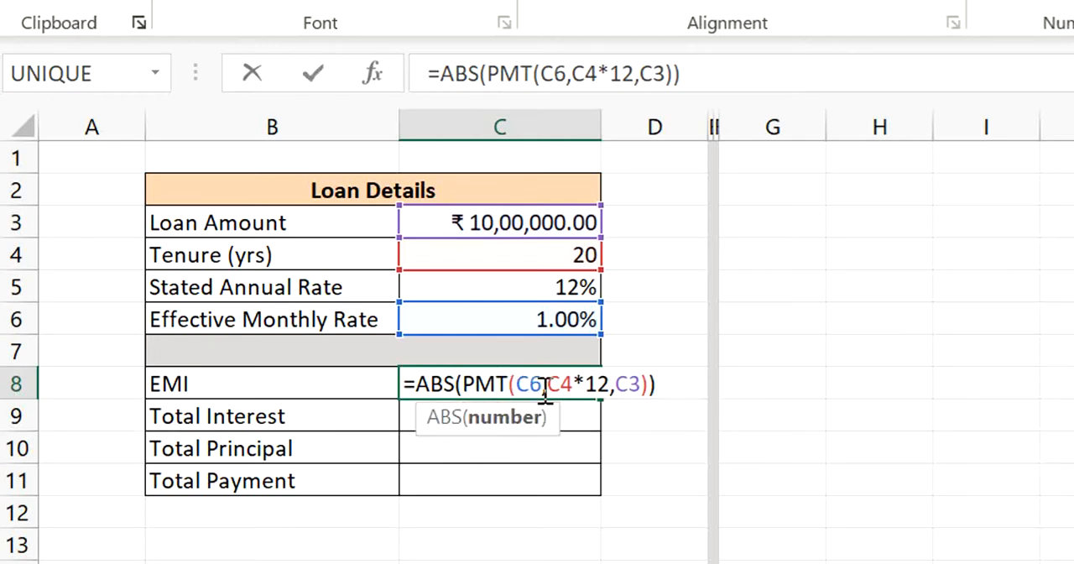
left_click(541, 384)
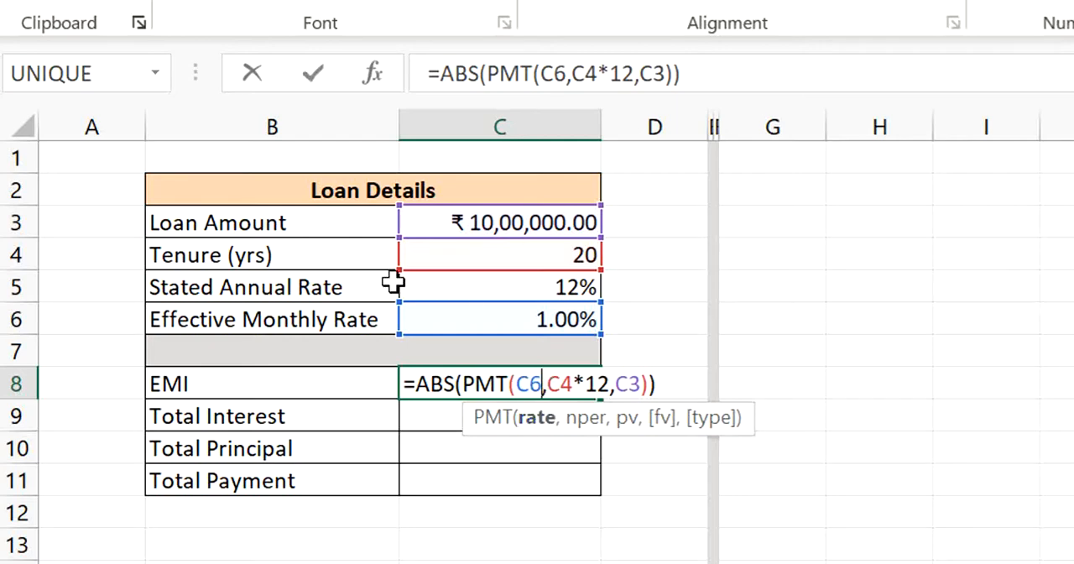
left_click(579, 384)
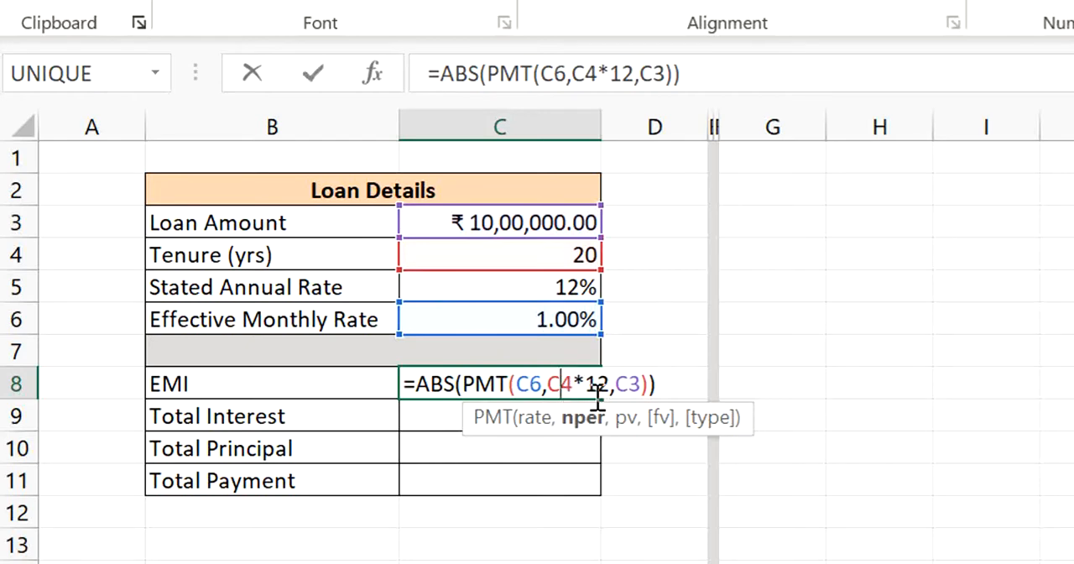
left_click(629, 387)
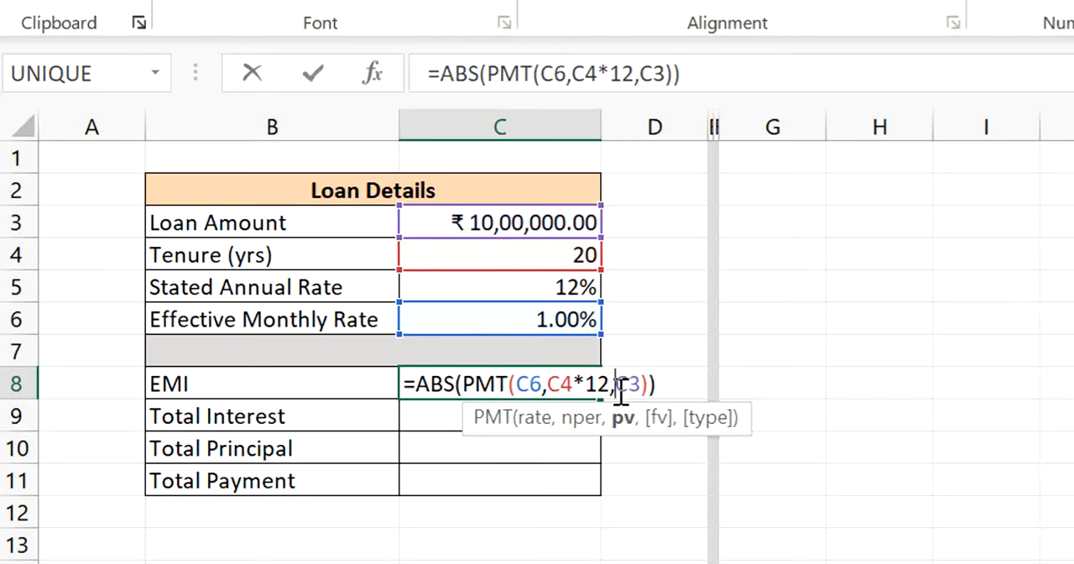
left_click(476, 384)
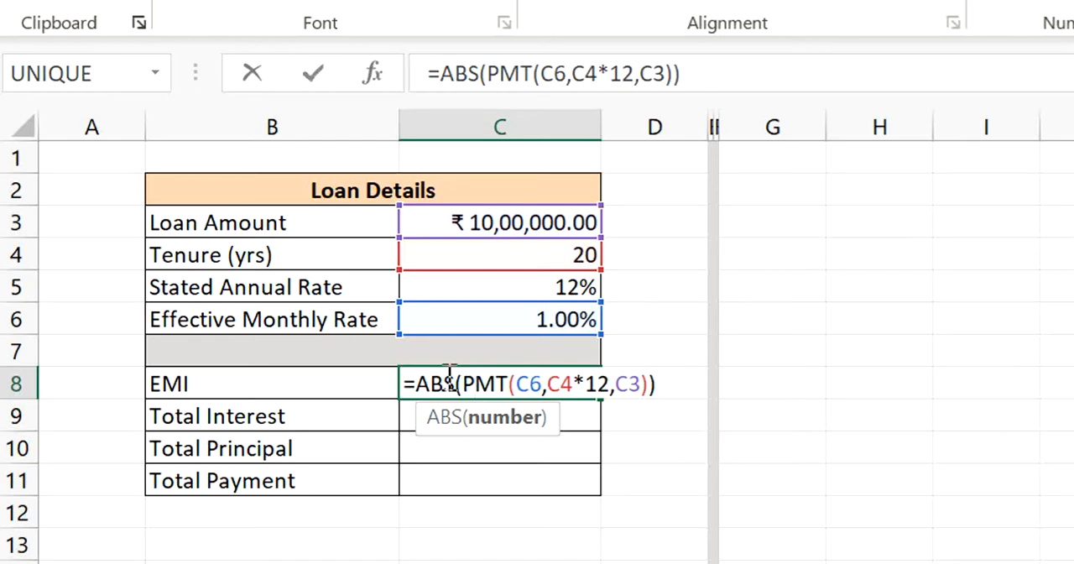
left_click(445, 376)
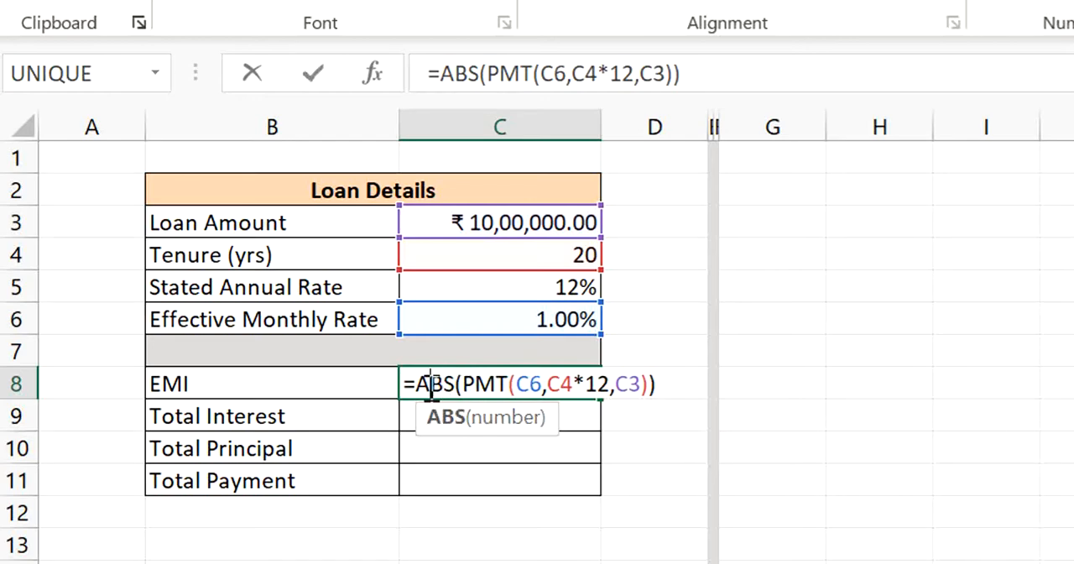
left_click(663, 384)
key("Return")
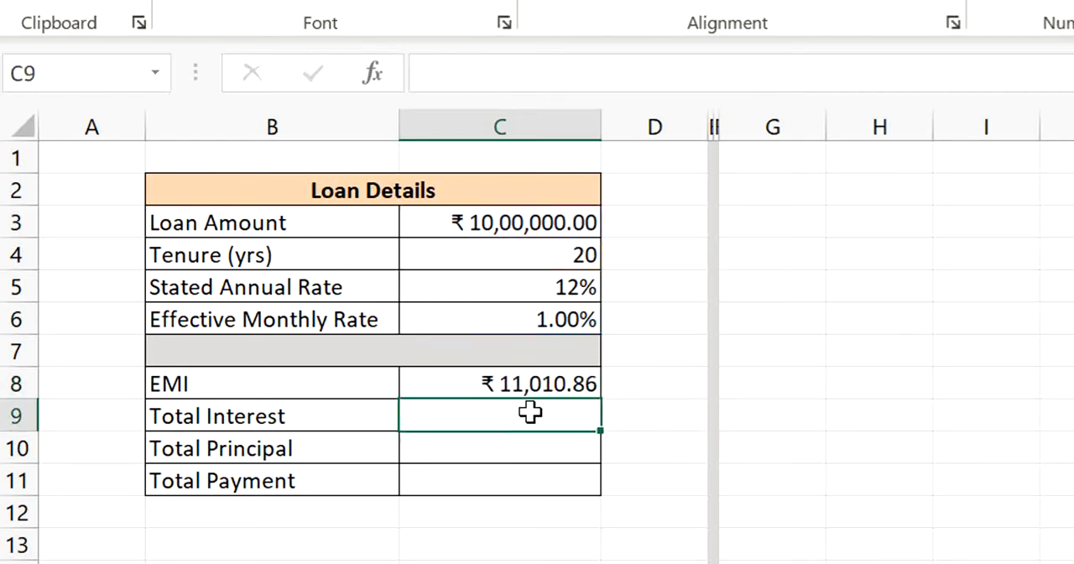
- Review the EMI cell and the Total Interest, Total Principal and Total Payment rows below it
key("Return")
key("Up")
key("Up")
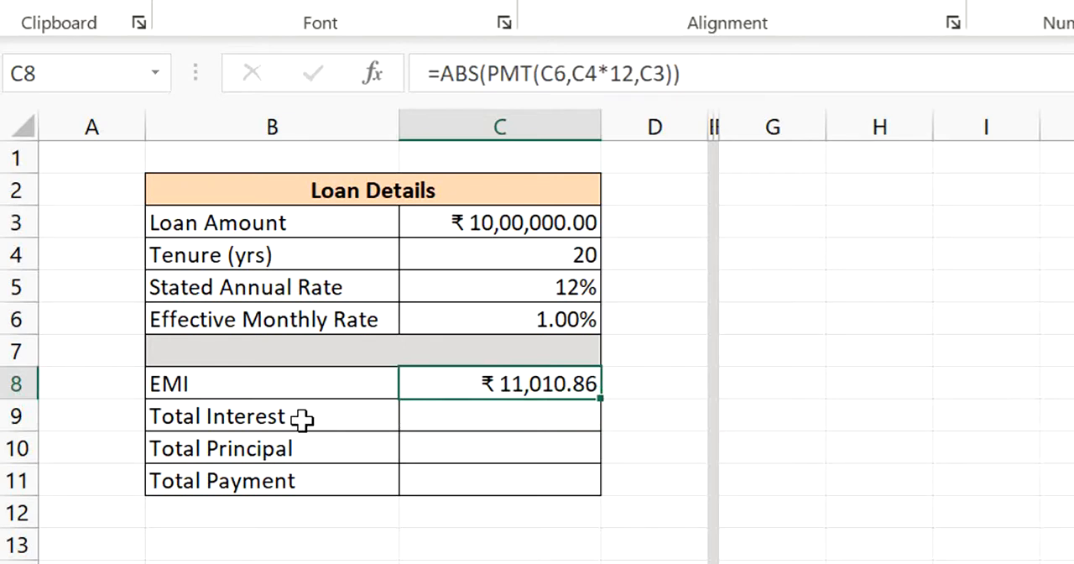
left_click_drag(305, 420, 307, 480)
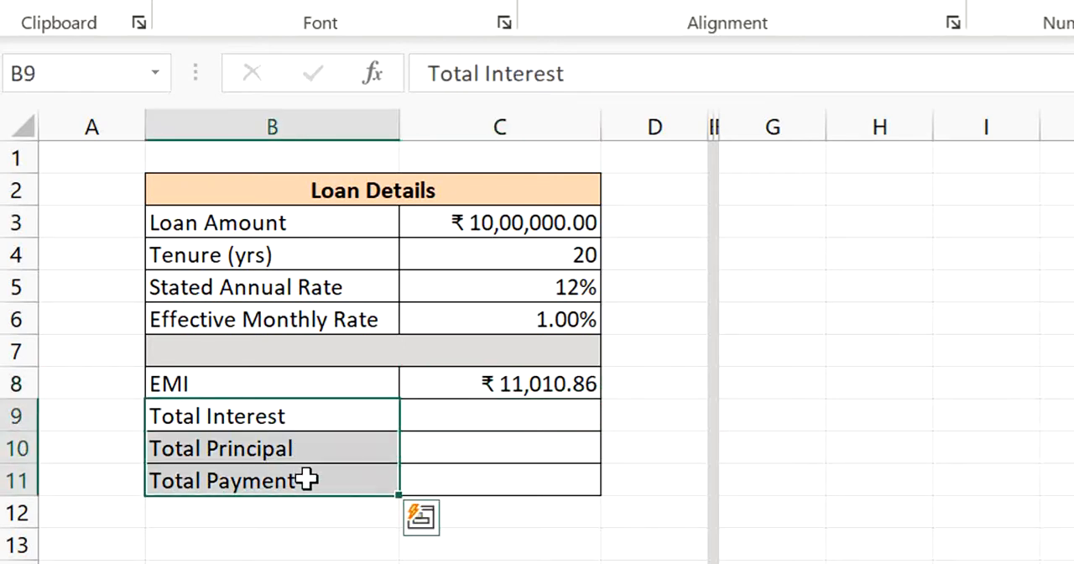
key("Right")
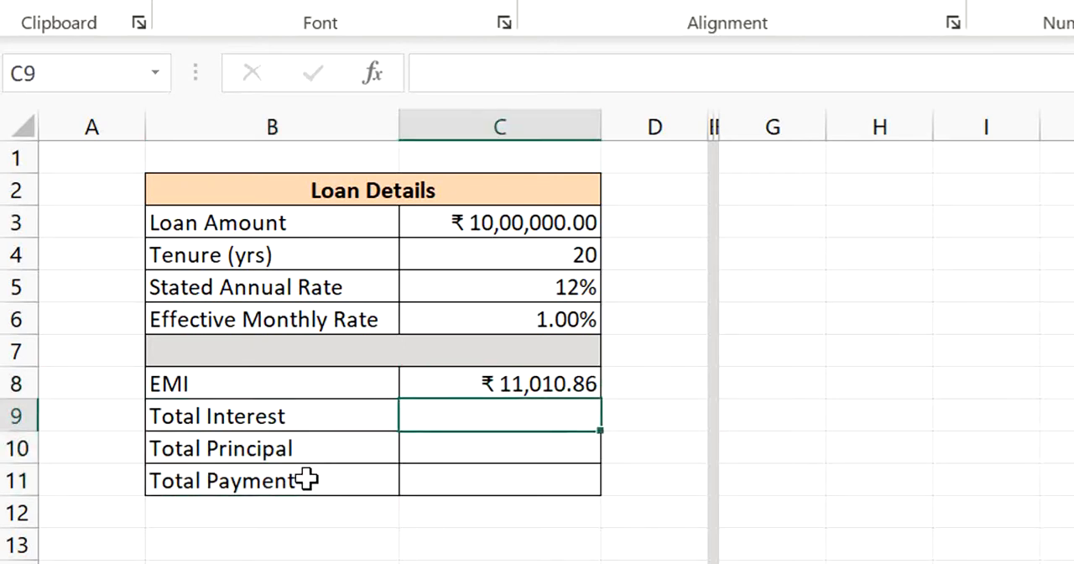
key("Down")
key("Left")
key("Up")
key("Right")
key("Up")
key("Left")
key("Right")
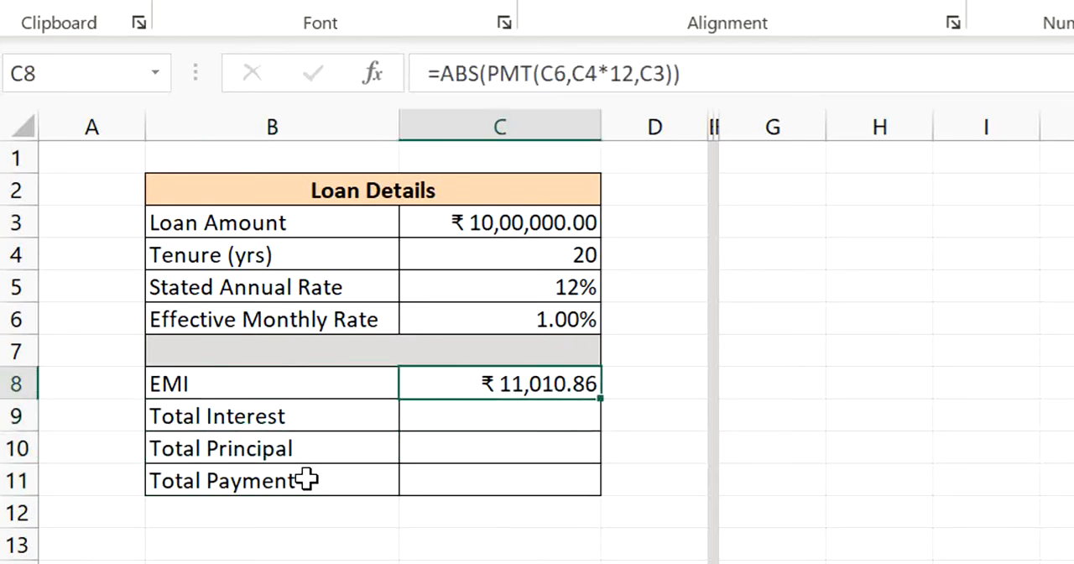
key("Left")
key("Right")
key("Down")
key("Down")
key("Down")
key("Up")
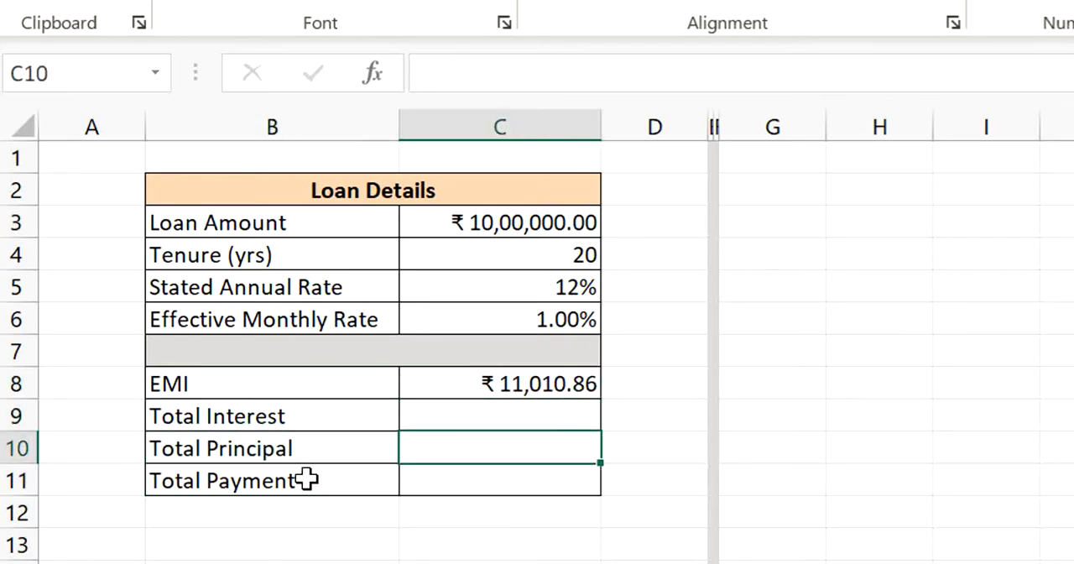
key("Up")
key("Down")
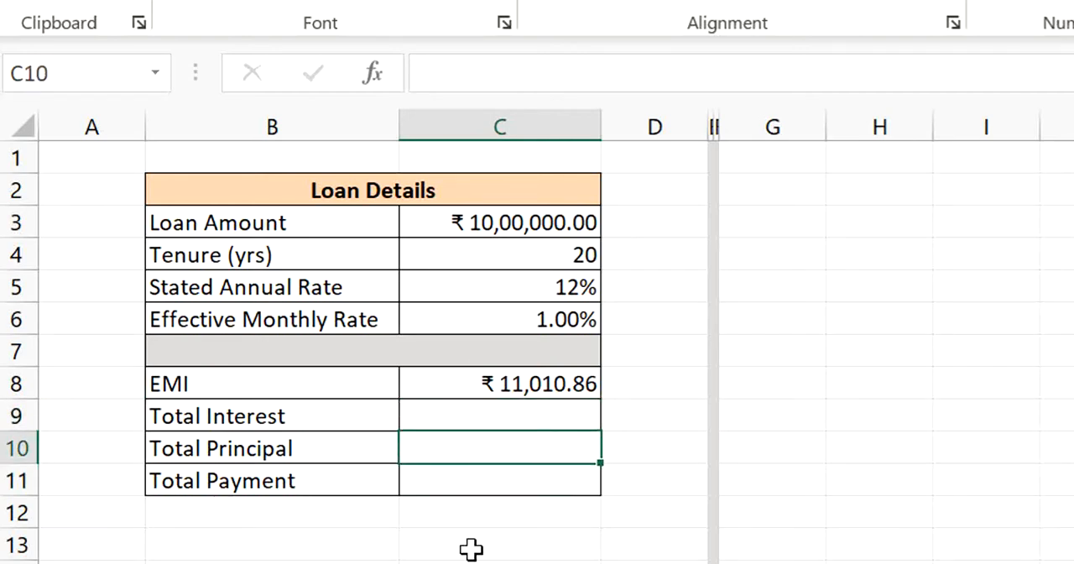
- Link the Total Principal cell C10 to the loan amount with the formula =C3
double_click(511, 453)
type("=")
key("Up")
key("Up")
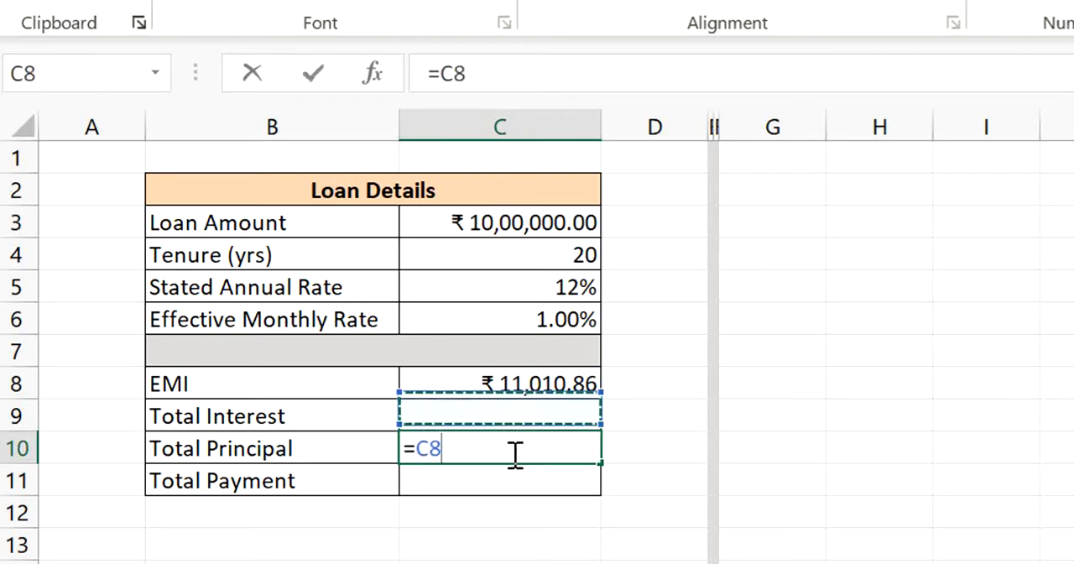
key("Up")
key("Up")
key("Up")
key("Up")
key("Up")
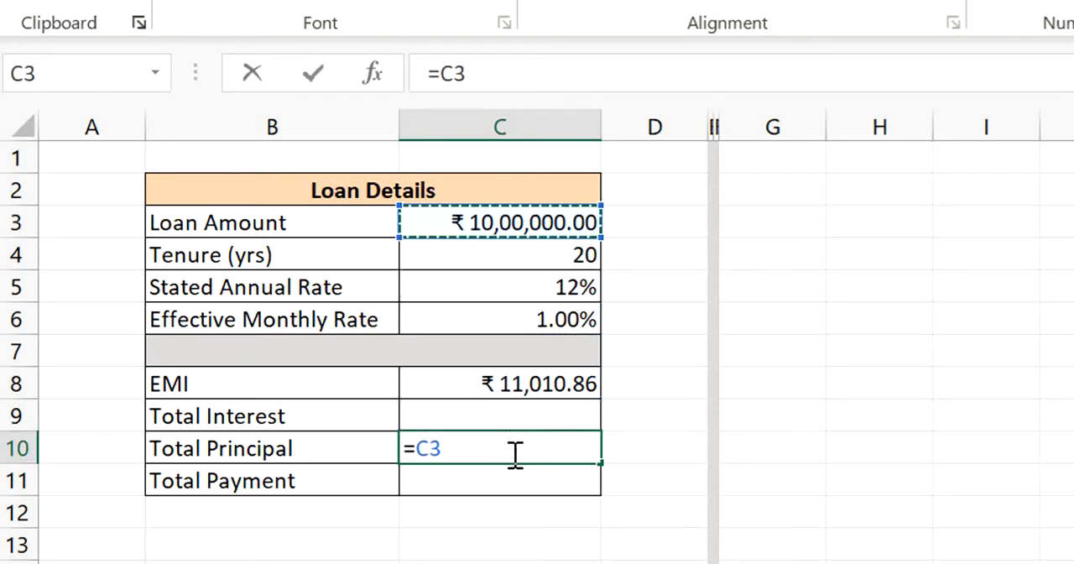
key("Return")
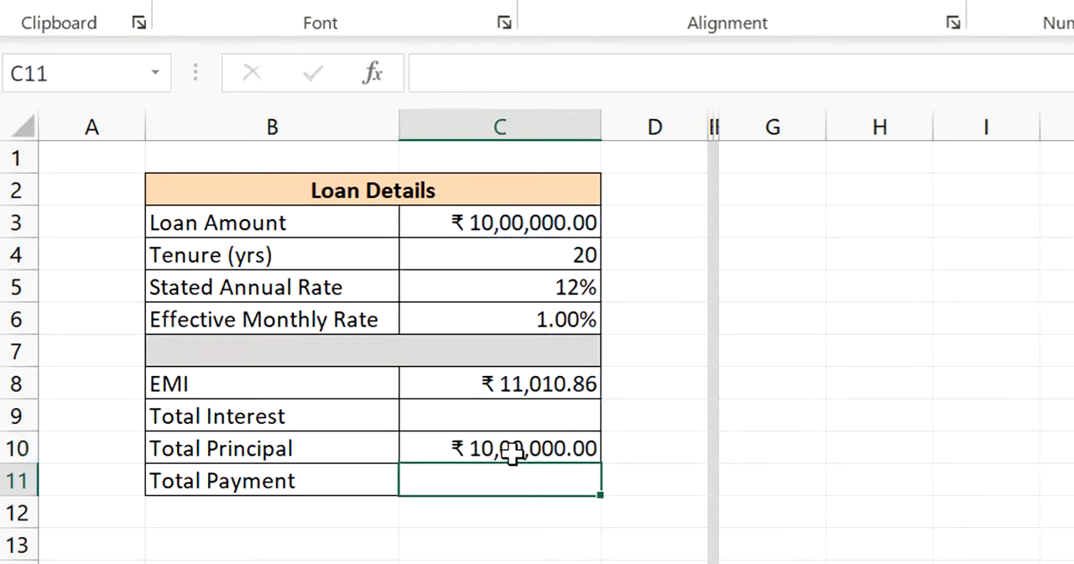
left_click(515, 453)
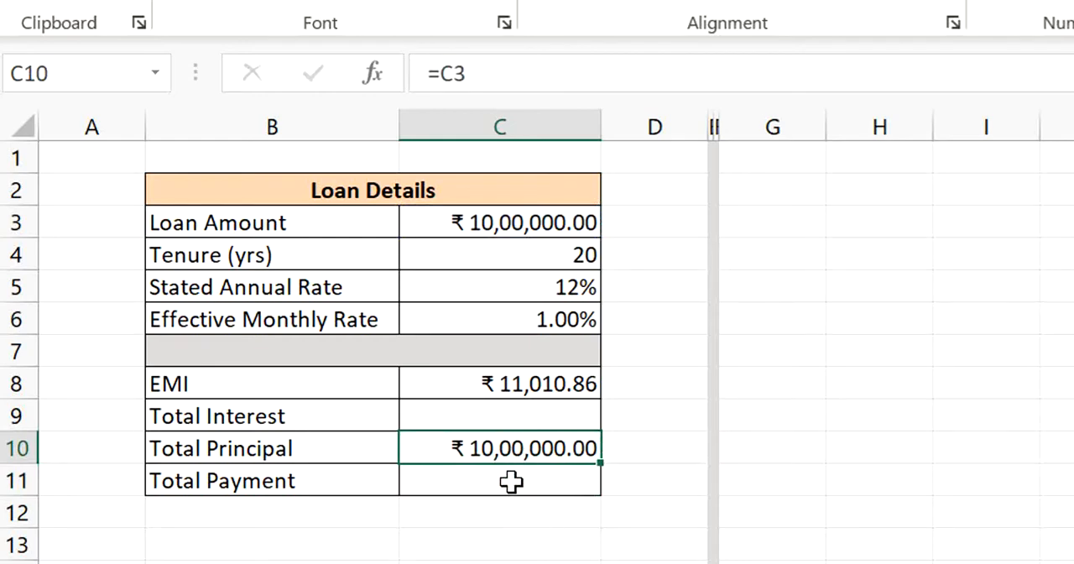
- Calculate Total Payment in C11 as EMI times 12 times the tenure, using =C8*12*C4
left_click(508, 481)
left_click(241, 487)
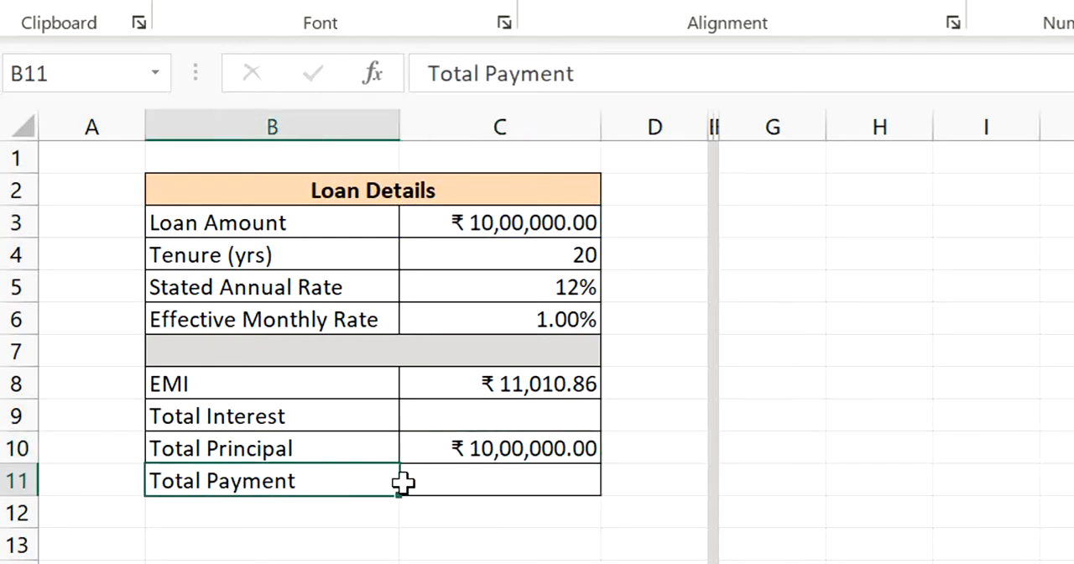
left_click(446, 484)
type("=")
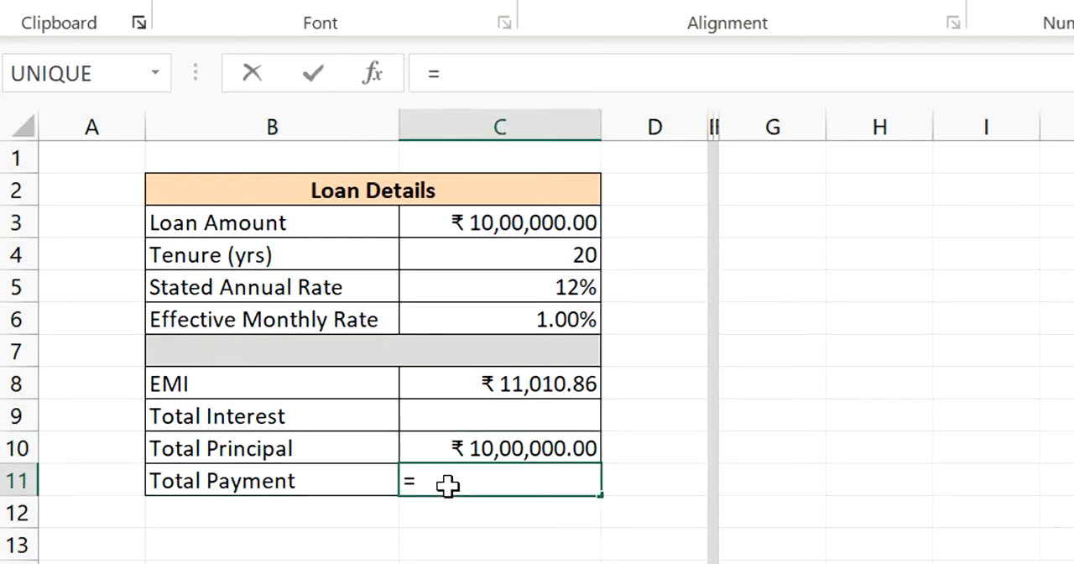
left_click(520, 383)
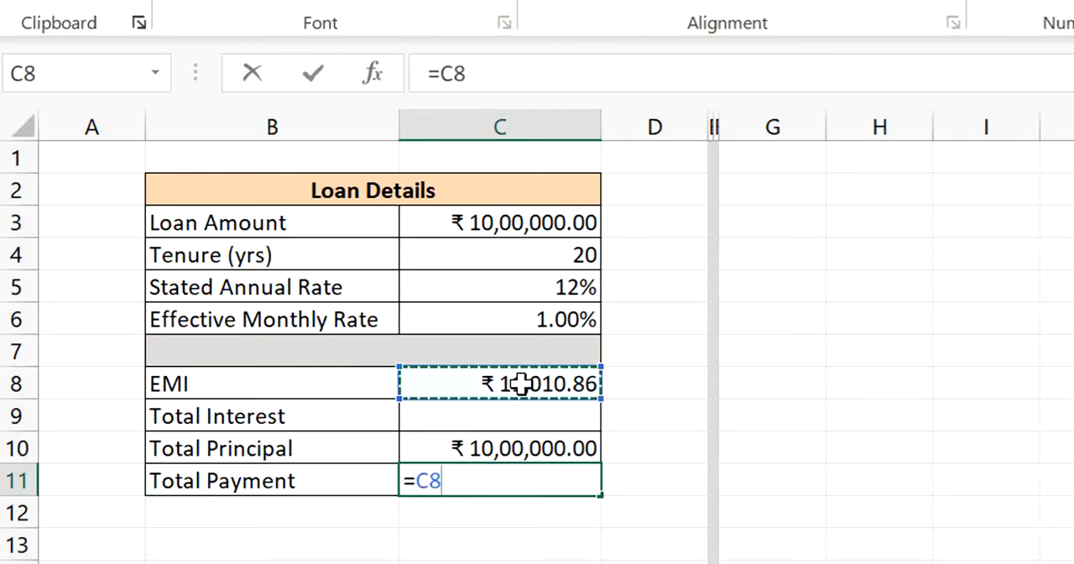
type("*")
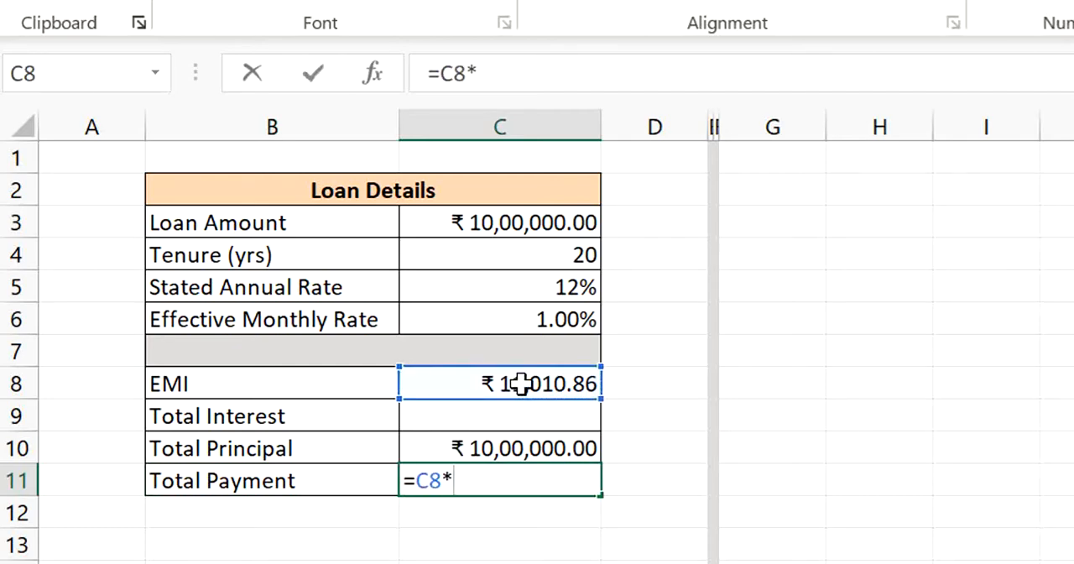
type("12*")
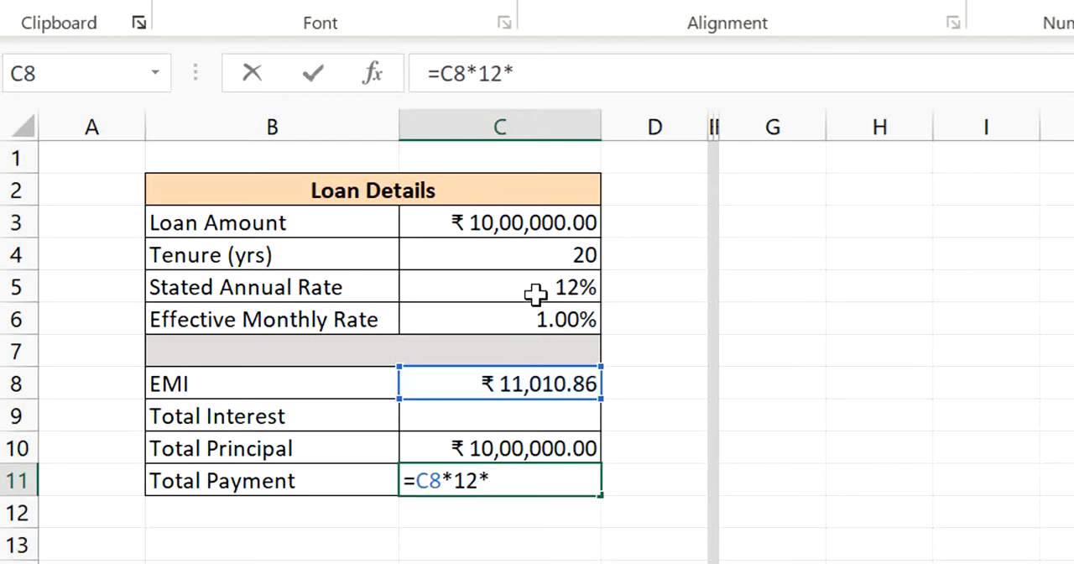
left_click(559, 254)
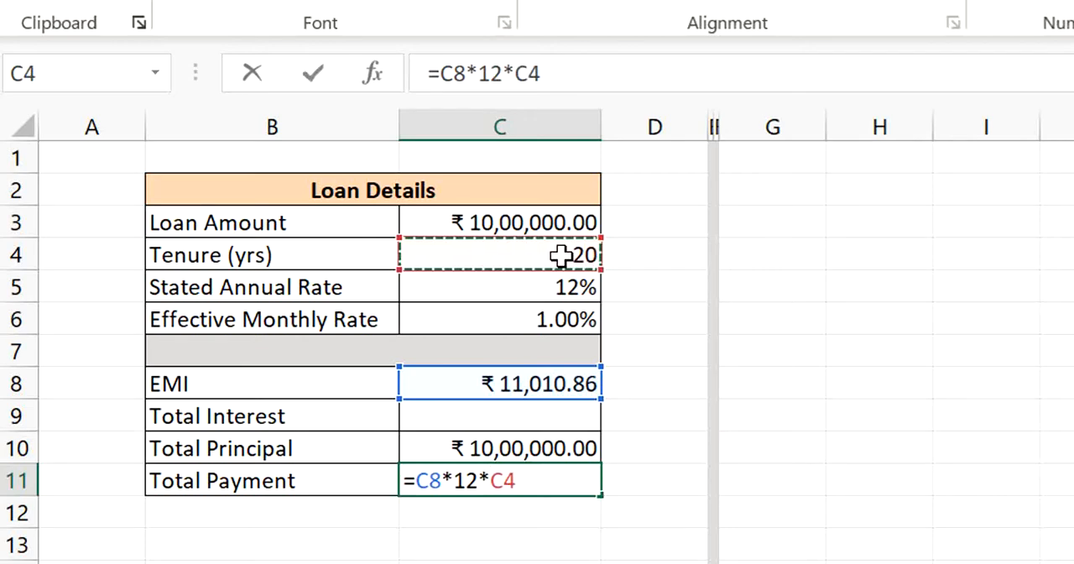
key("Return")
left_click(561, 474)
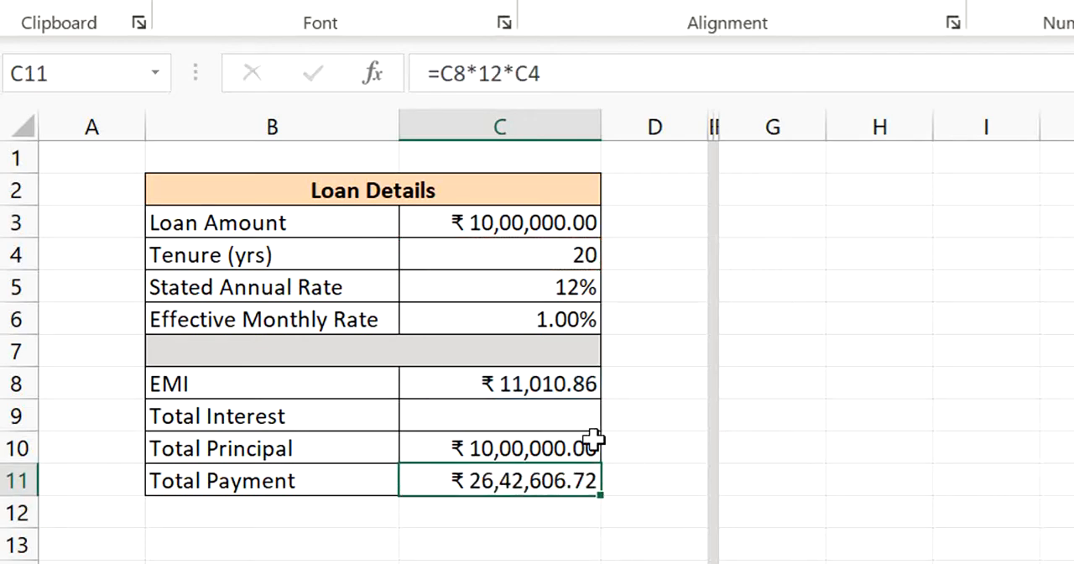
- Calculate Total Interest in C9 as total payment minus total principal, using =C11-C10
left_click(530, 421)
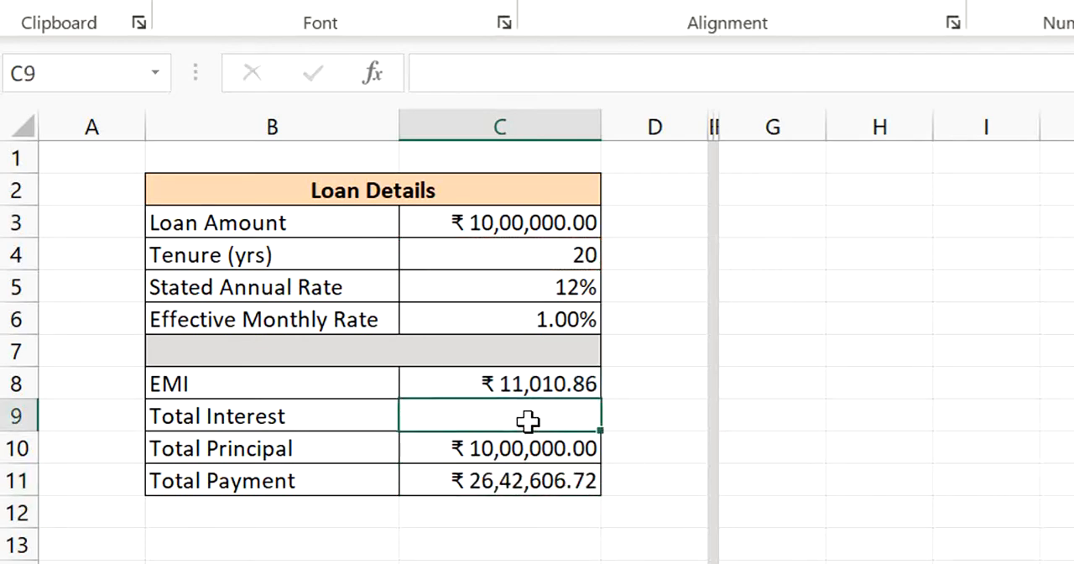
left_click(298, 443)
left_click(340, 413)
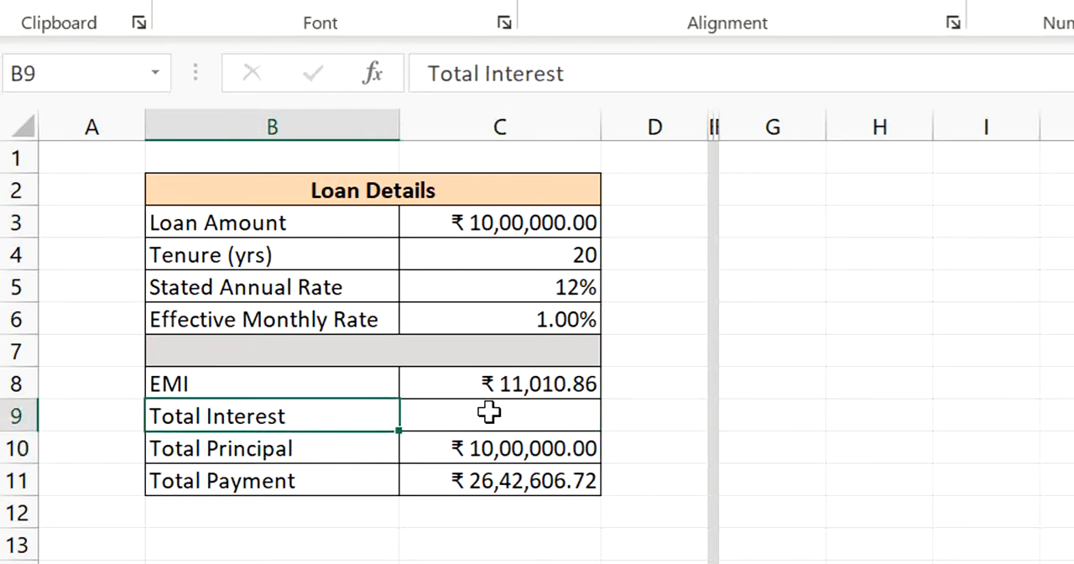
left_click(515, 414)
type("=")
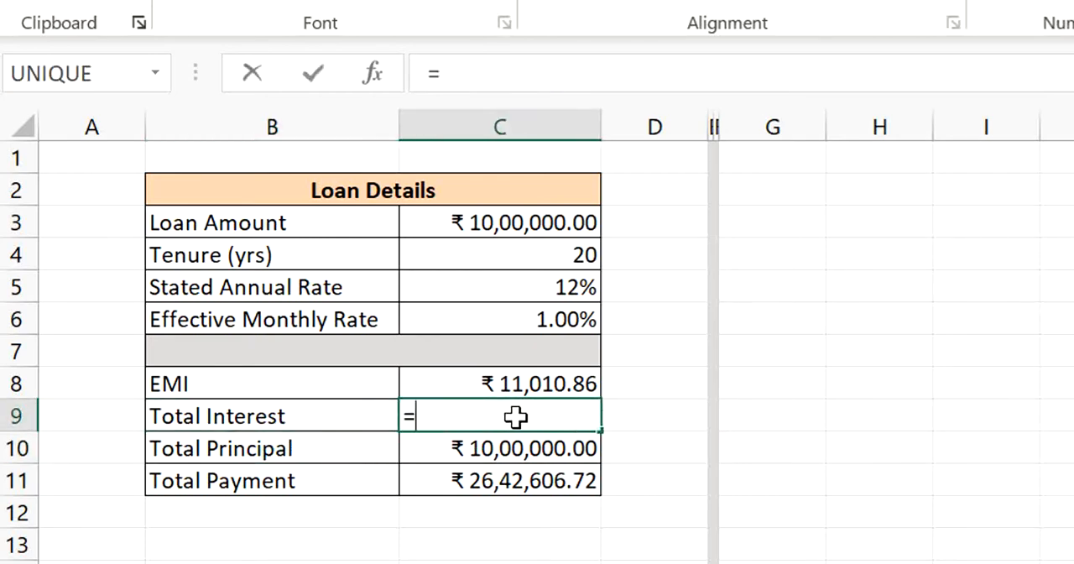
left_click(515, 485)
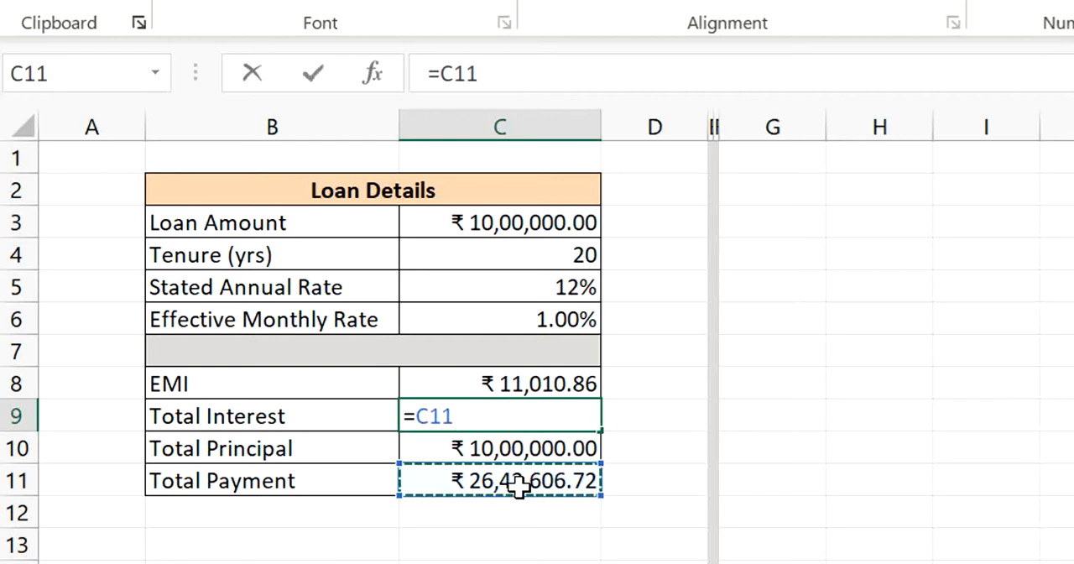
type("-")
key("Down")
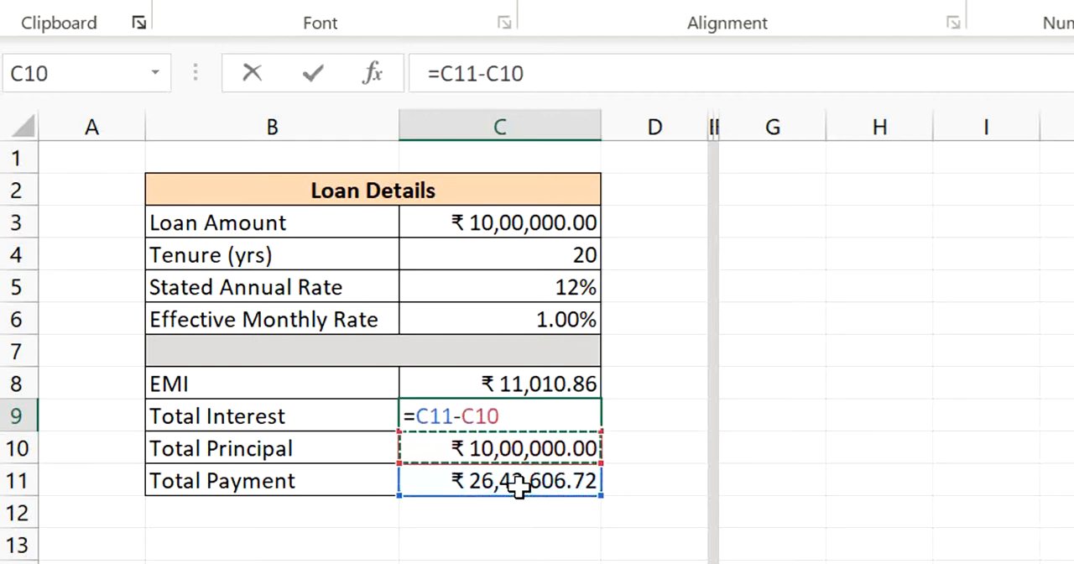
key("Return")
- Compare the Total Interest amount in C9 with the Total Principal amount in C10
key("Up")
key("Left")
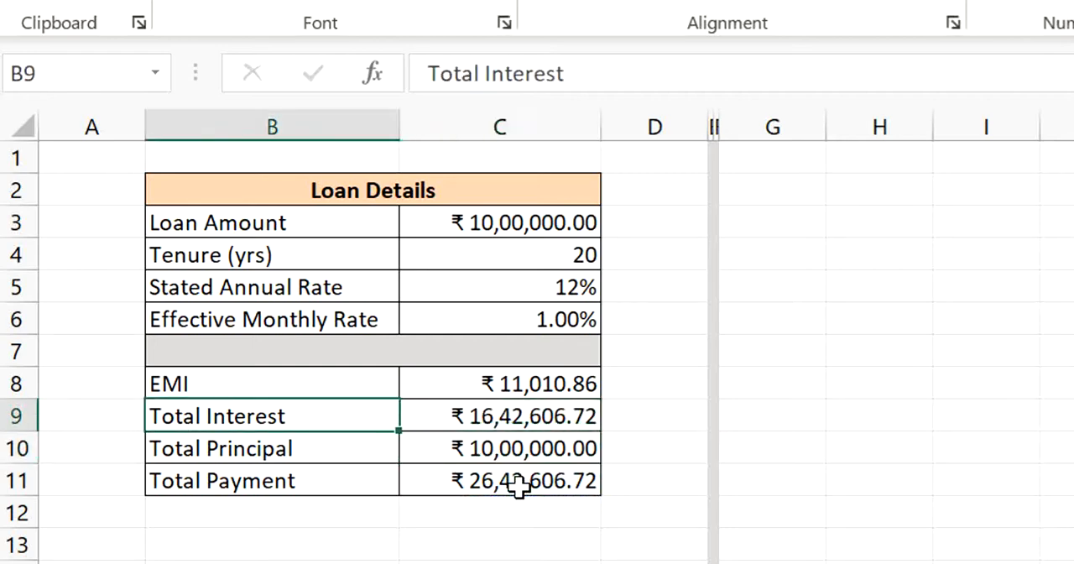
key("Right")
key("Right")
key("Left")
key("Down")
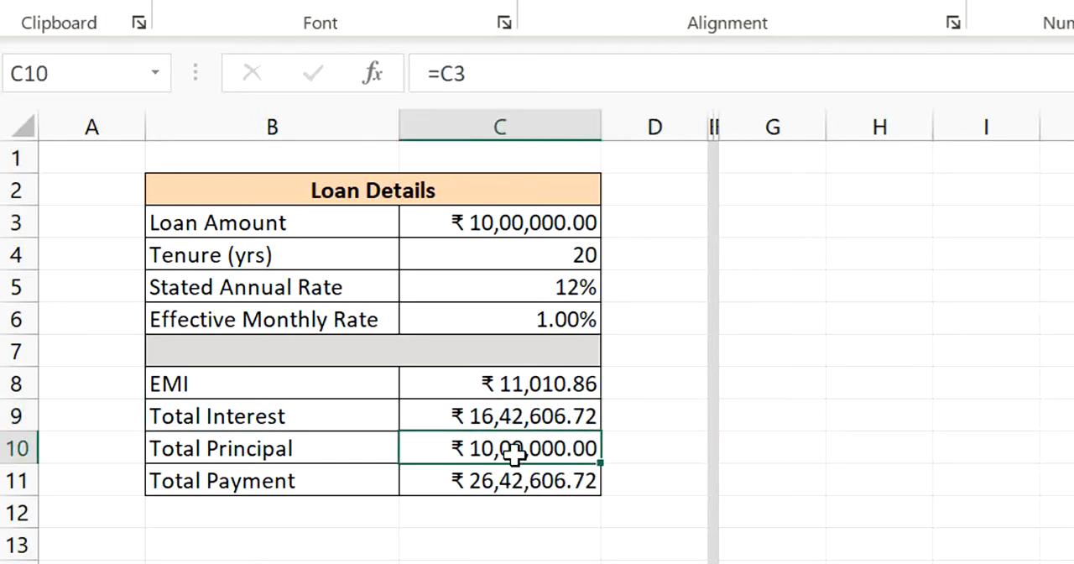
left_click(321, 414)
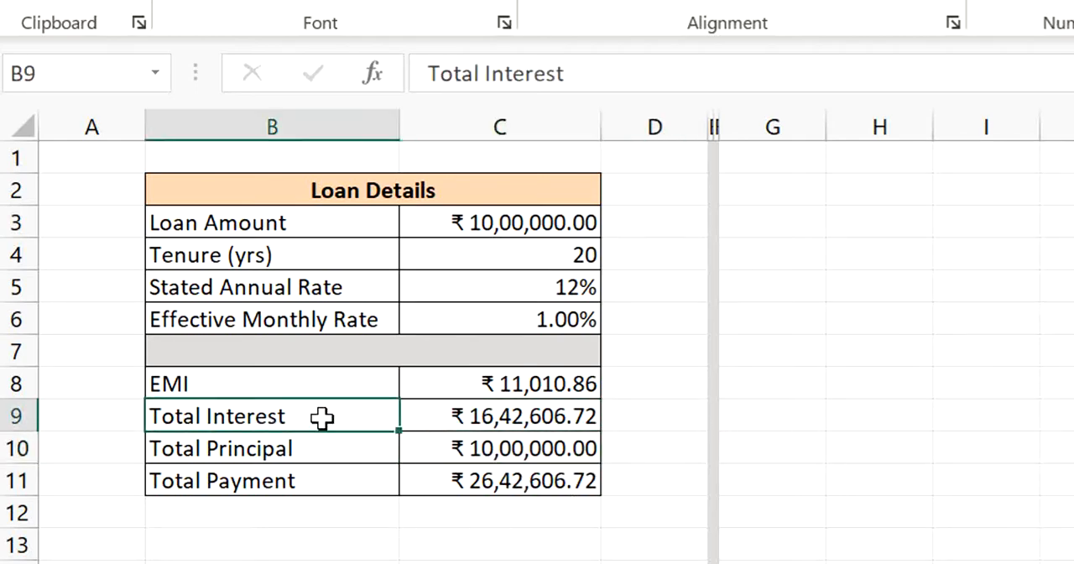
key("Right")
key("Down")
key("Left")
key("Right")
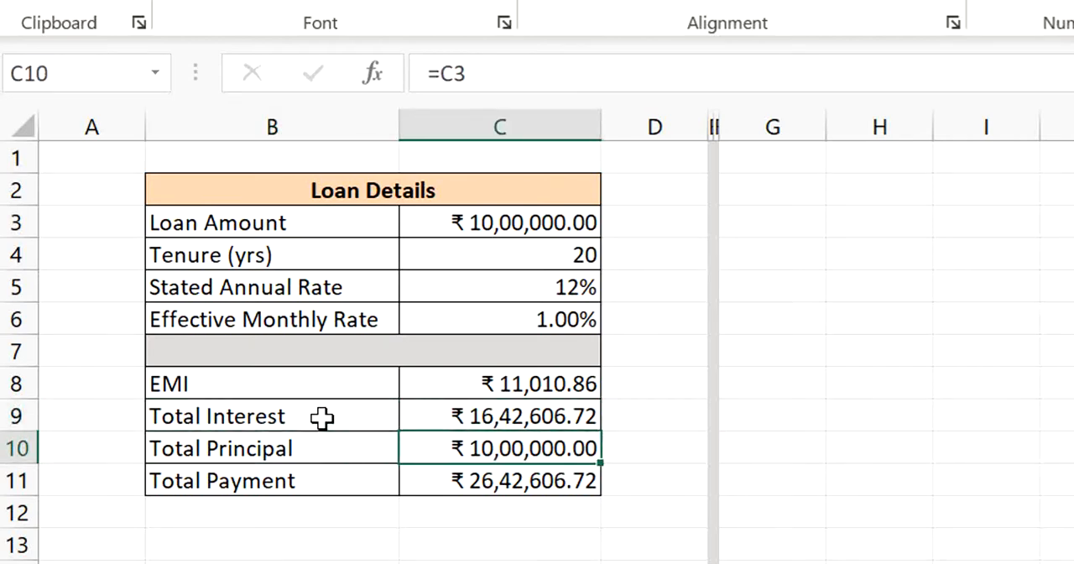
key("Up")
key("Down")
key("Left")
key("Right")
key("Up")
key("Down")
key("Right")
key("Left")
key("Up")
key("Right")
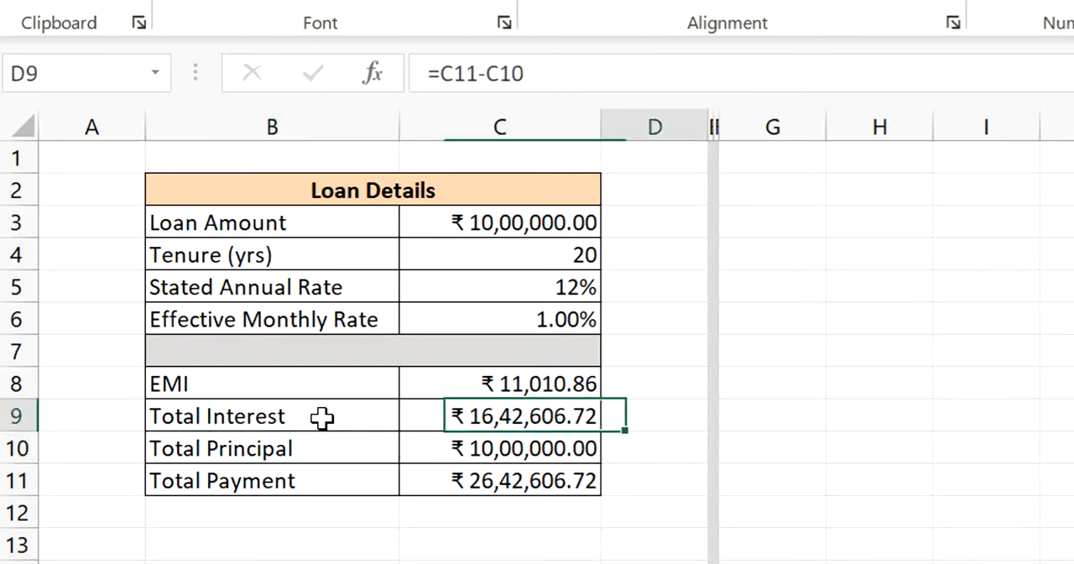
key("Left")
- Calculate interest's share of the total payment in D9 with =C9/C11
key("Right")
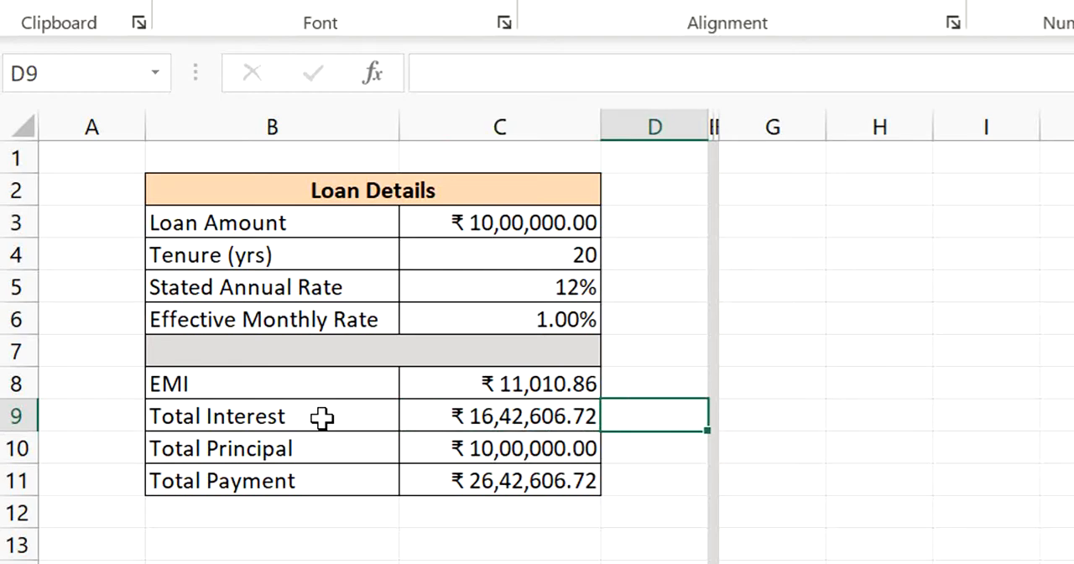
type("=")
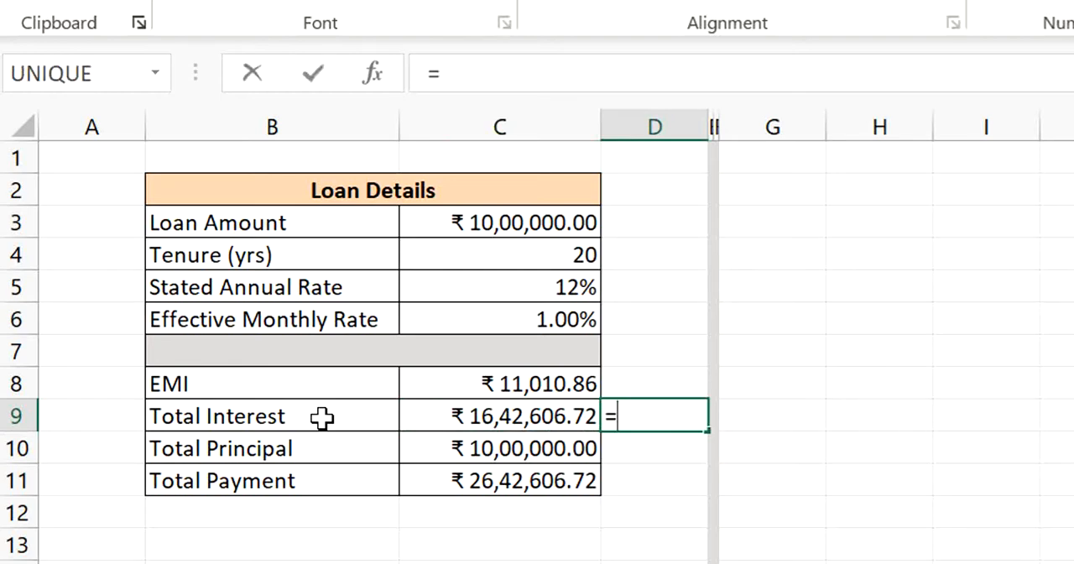
left_click(503, 424)
type("/")
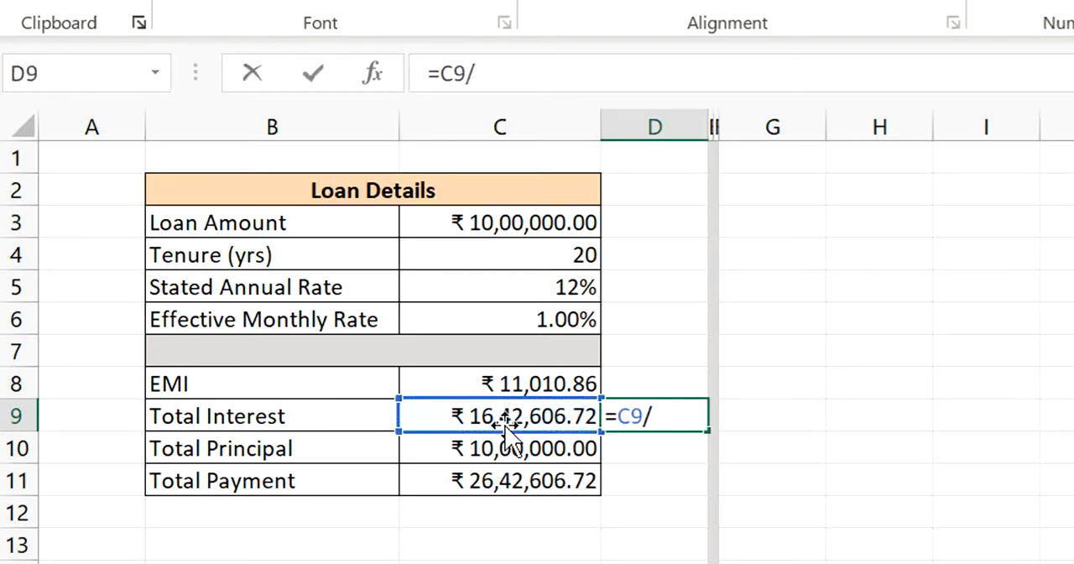
left_click(525, 484)
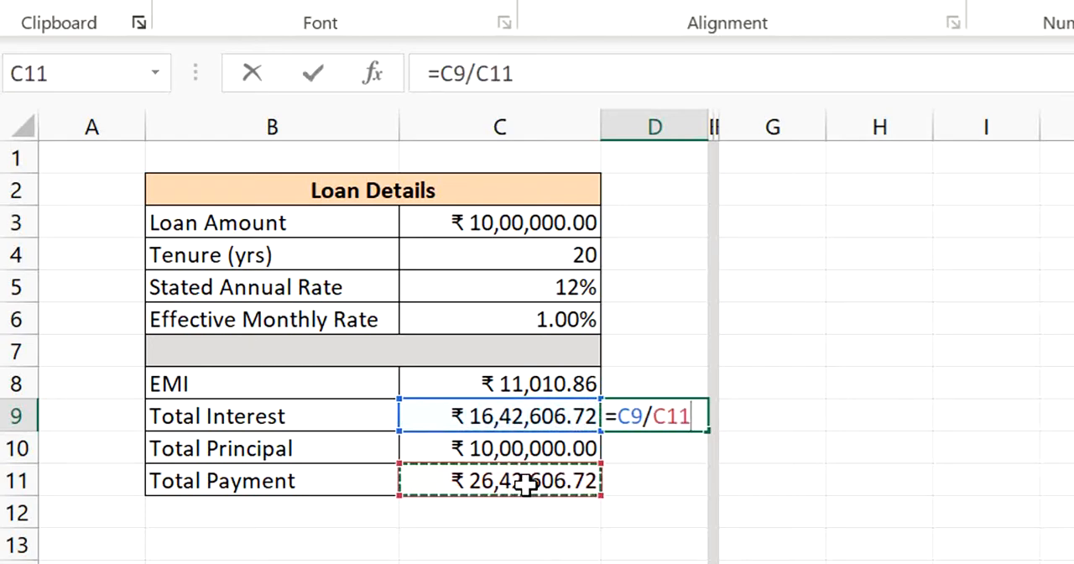
key("Return")
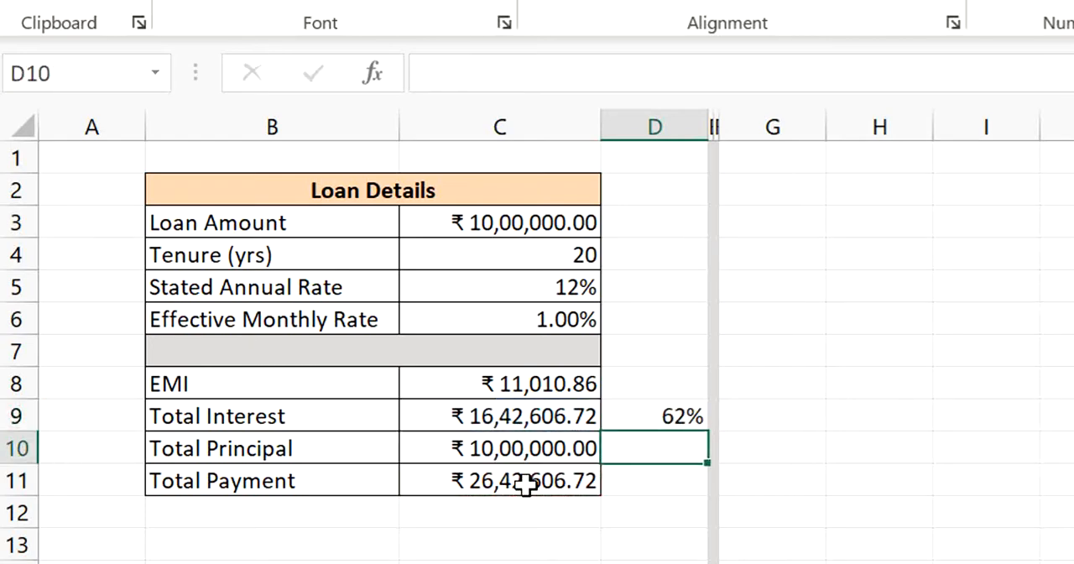
- Calculate the principal's share of the total payment in D10 with =C10/C11
type("=")
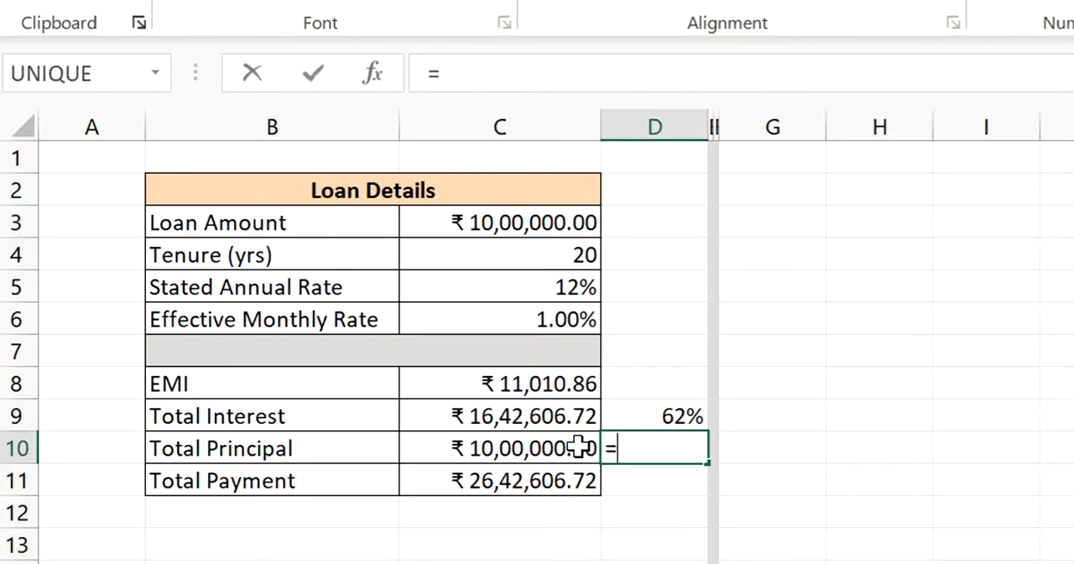
left_click(525, 451)
type(".")
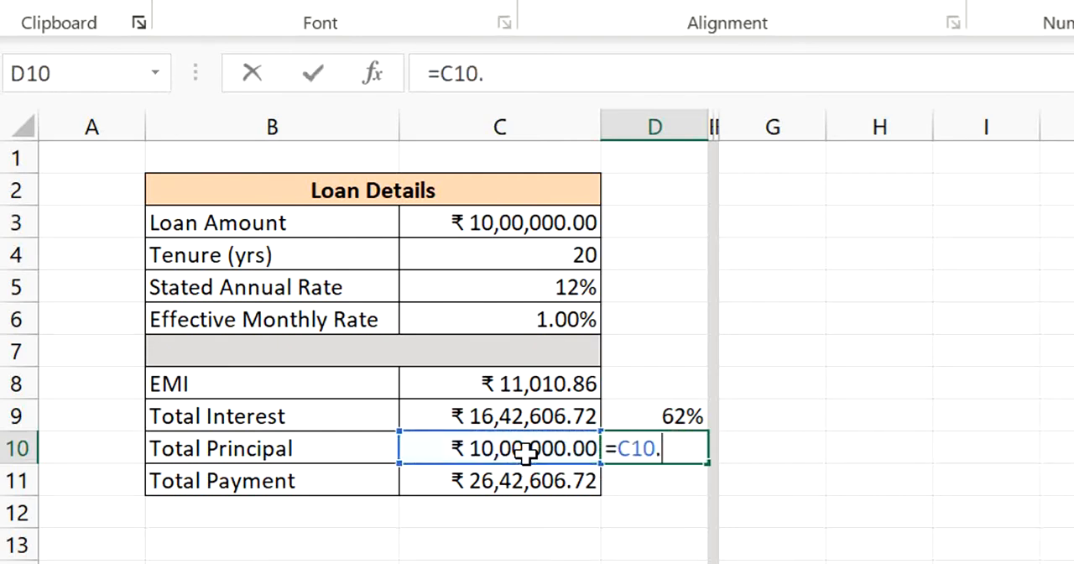
key("BackSpace")
type("/")
key("Down")
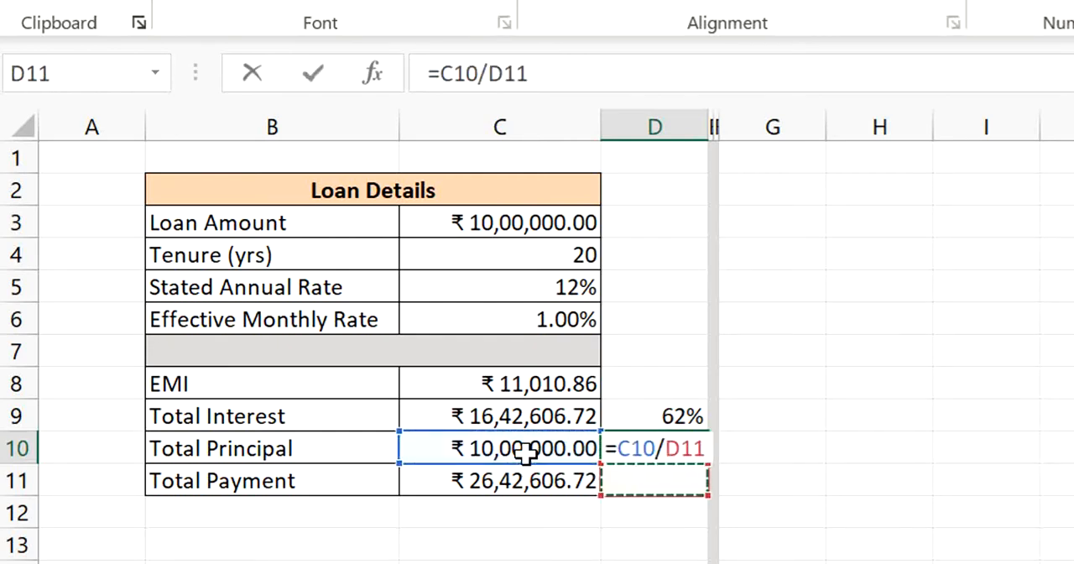
key("Left")
key("Return")
key("Up")
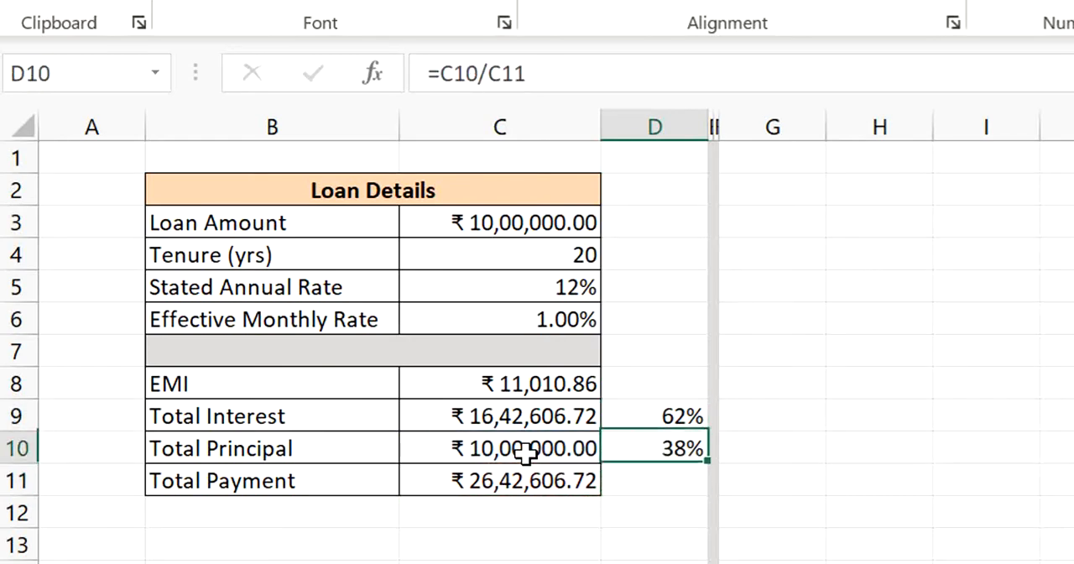
- Review the interest and principal shares in D9 and D10 against their row labels and amounts
key("Left")
key("Up")
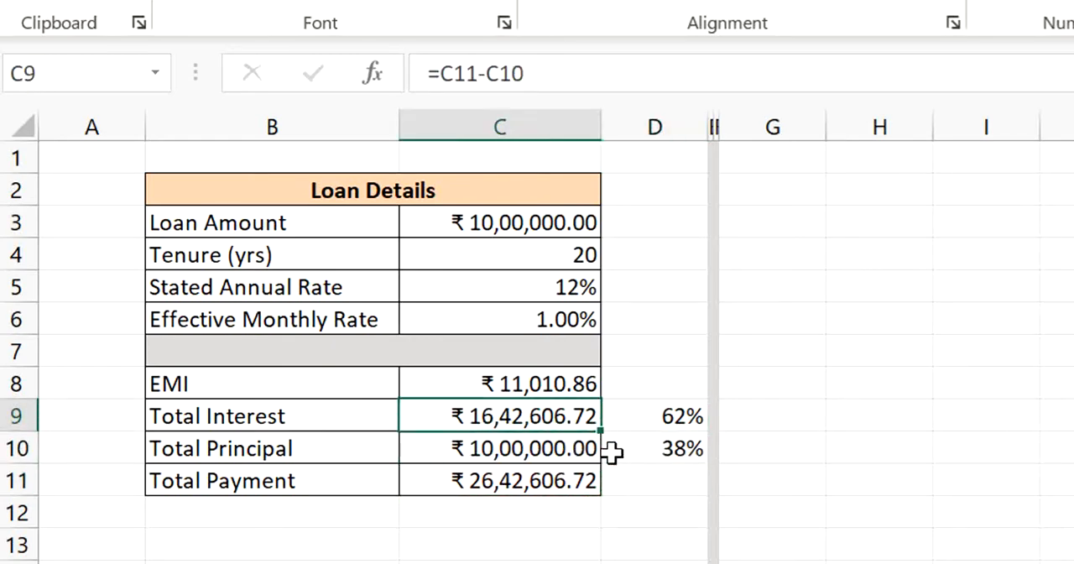
left_click(270, 420)
key("Right")
key("Right")
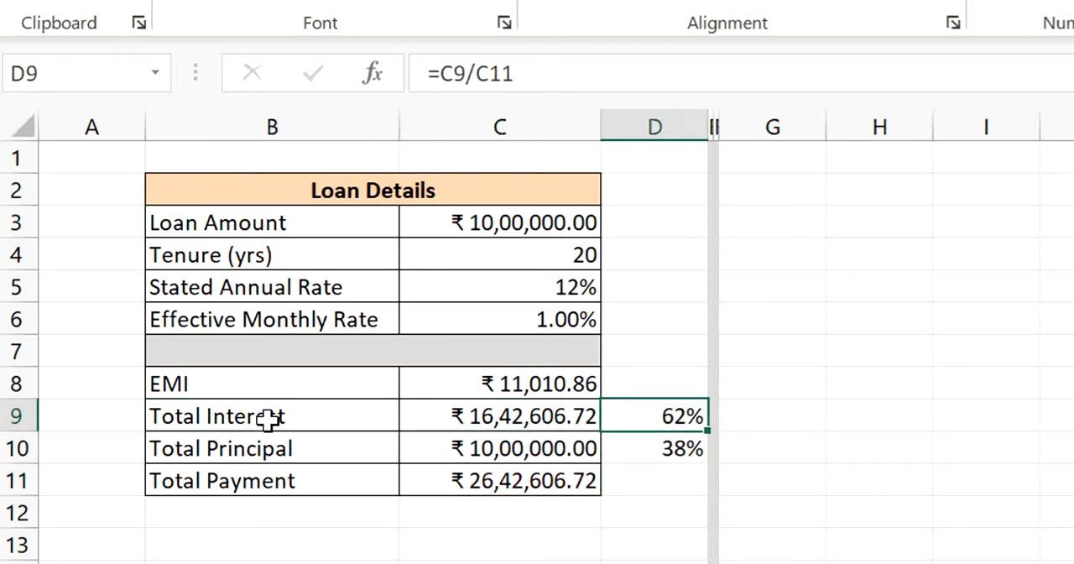
key("Down")
key("Left")
key("Left")
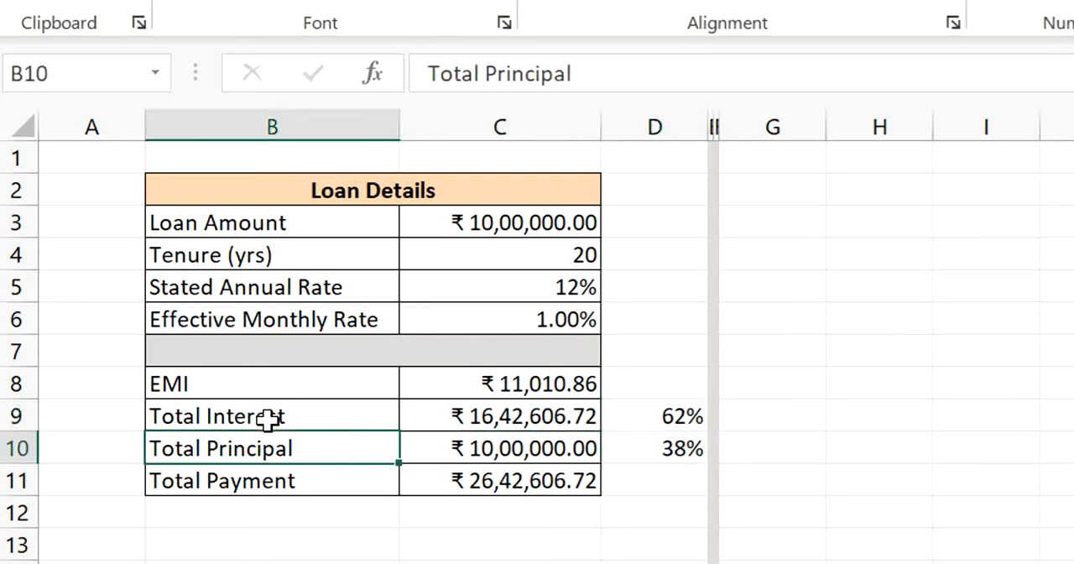
key("Right")
key("Right")
key("Up")
key("Down")
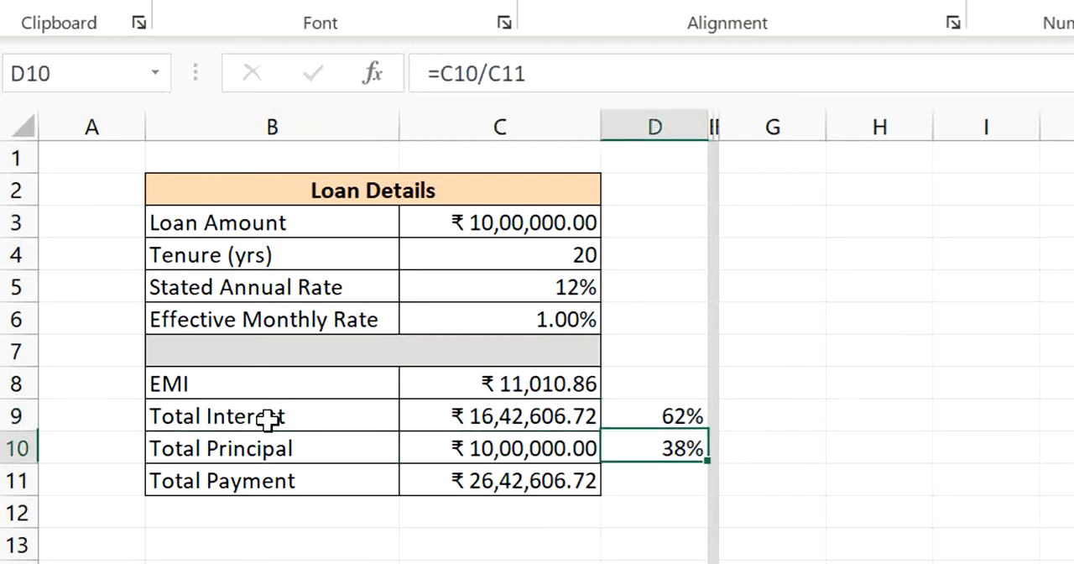
- Set the loan tenure in C4 to 10 years
key("Left")
key("Up")
key("Up")
key("Up")
key("Up")
key("Up")
key("Up")
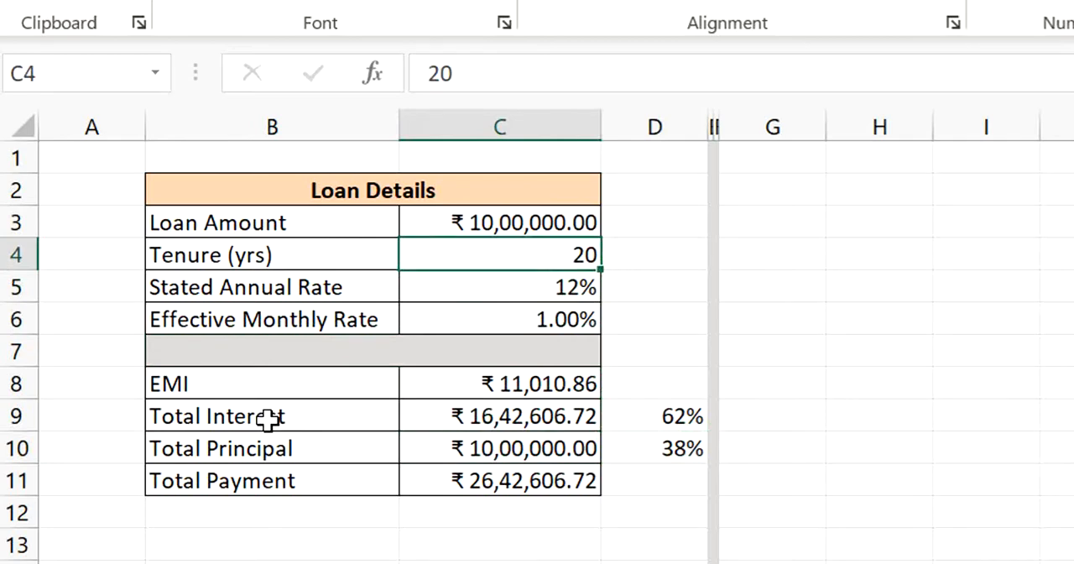
type("10")
key("ctrl+Return")
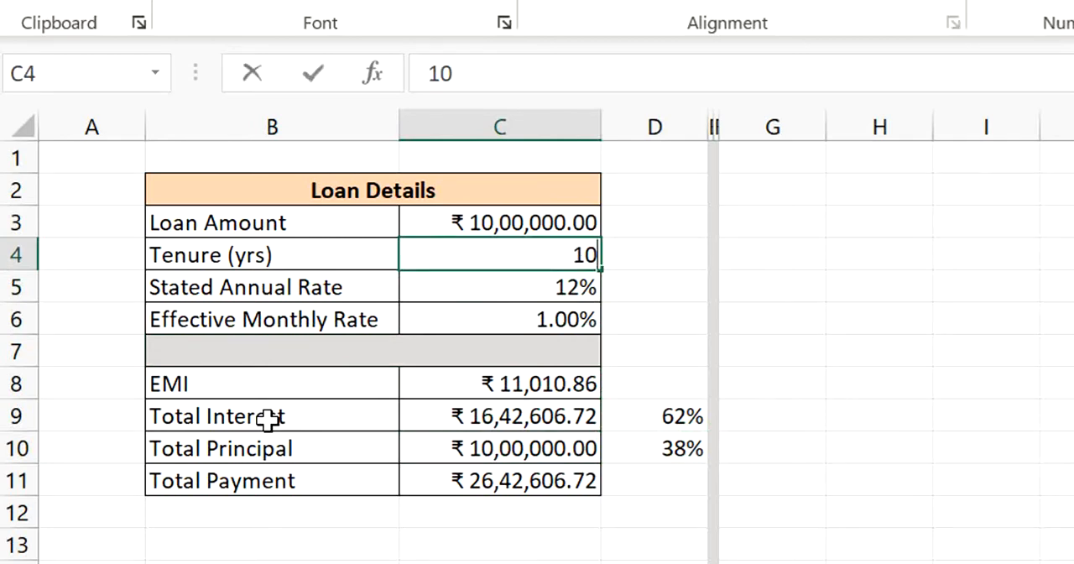
- Review the Total Interest amount and the interest and principal shares in D9 and D10 for the 10-year tenure
key("Down")
key("Down")
key("Down")
key("Down")
key("Down")
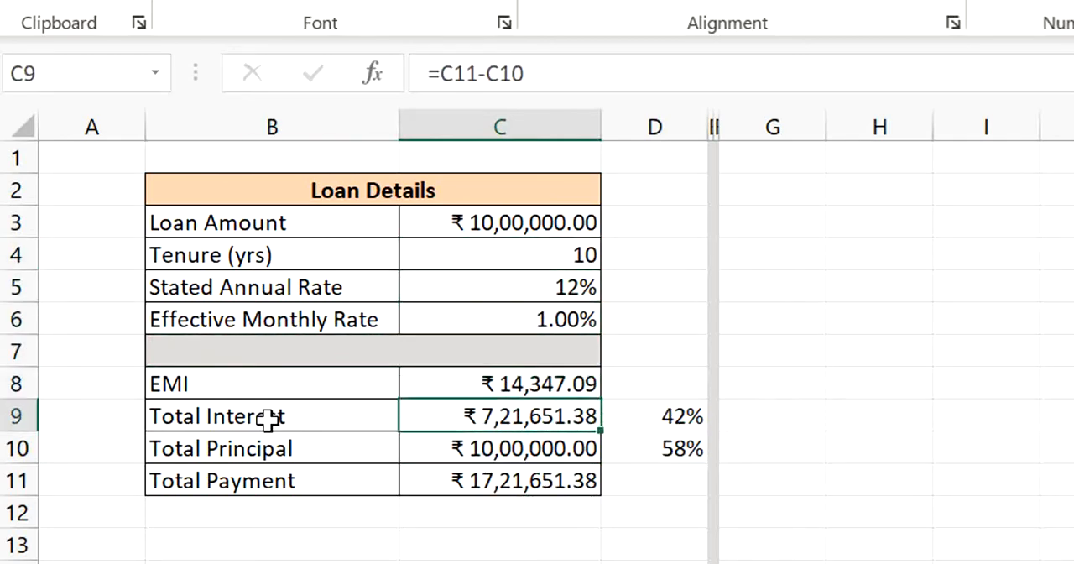
key("Down")
key("Left")
key("Up")
key("Right")
key("Right")
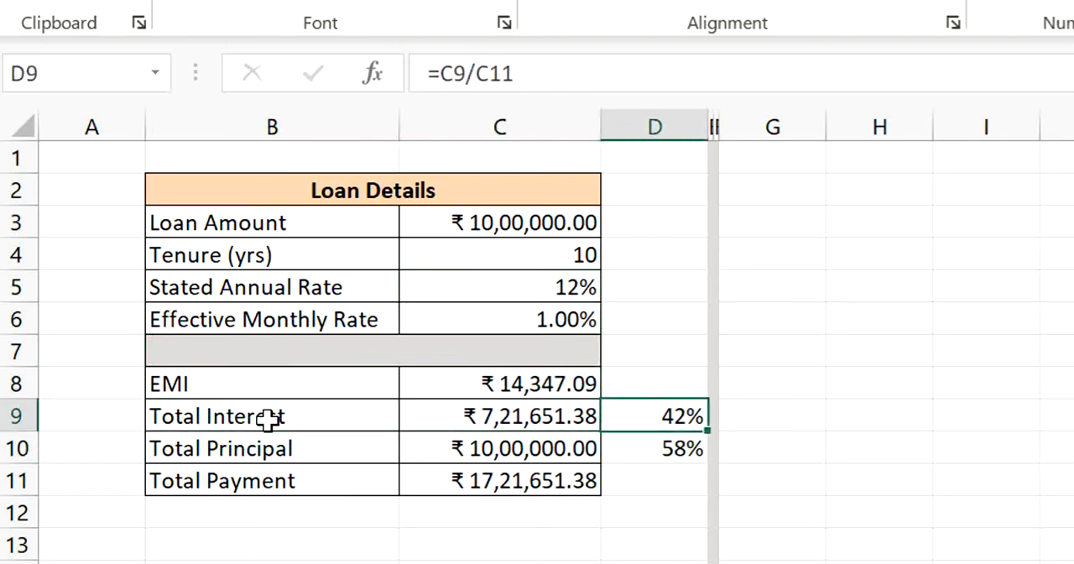
key("Down")
key("Up")
key("Down")
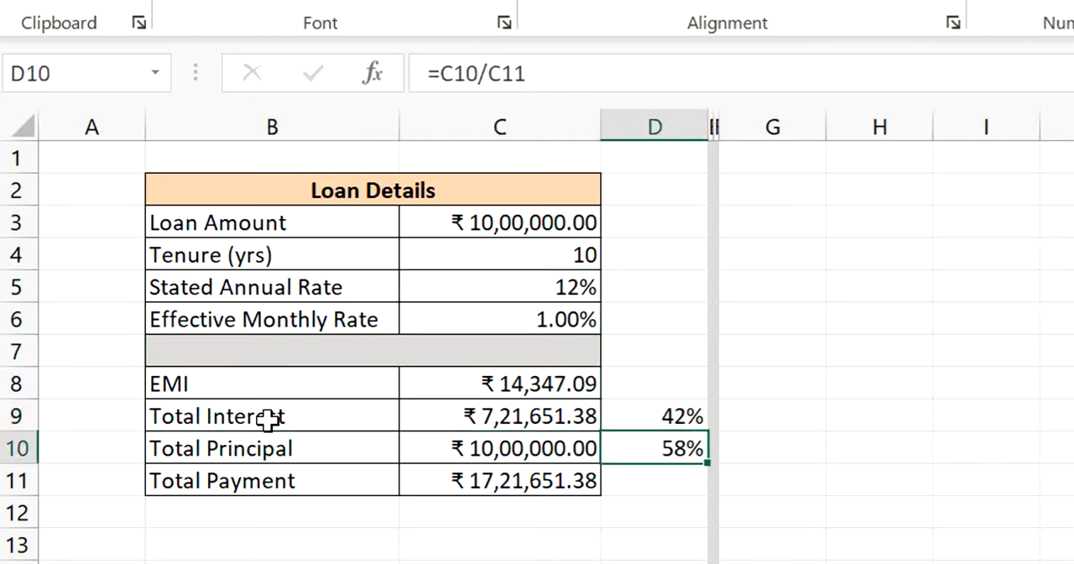
- Shorten the loan tenure in C4 to 5 years
key("Left")
key("Up")
key("Up")
key("Up")
key("Up")
key("Up")
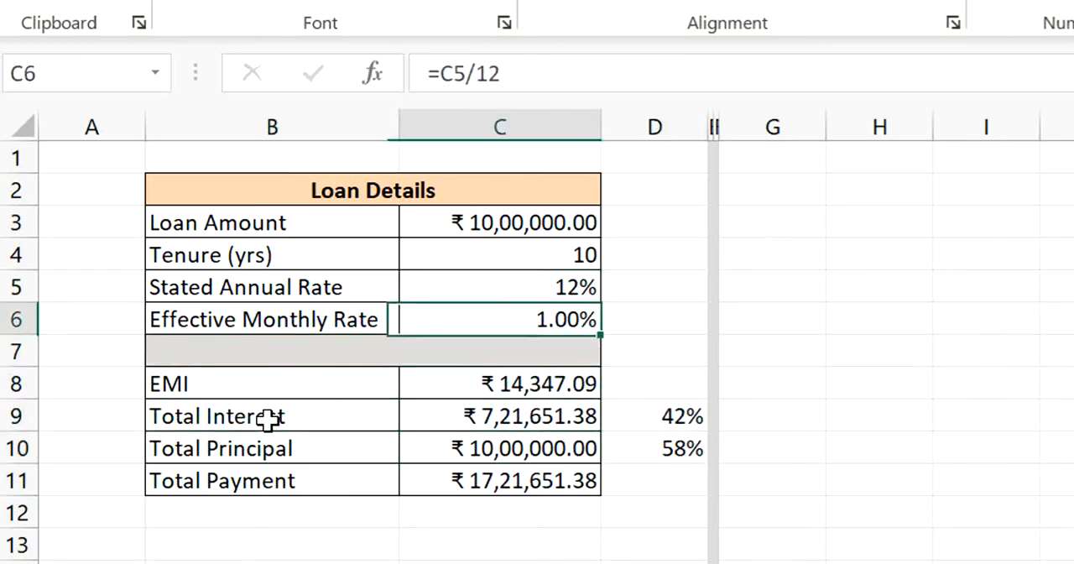
key("Up")
key("F2")
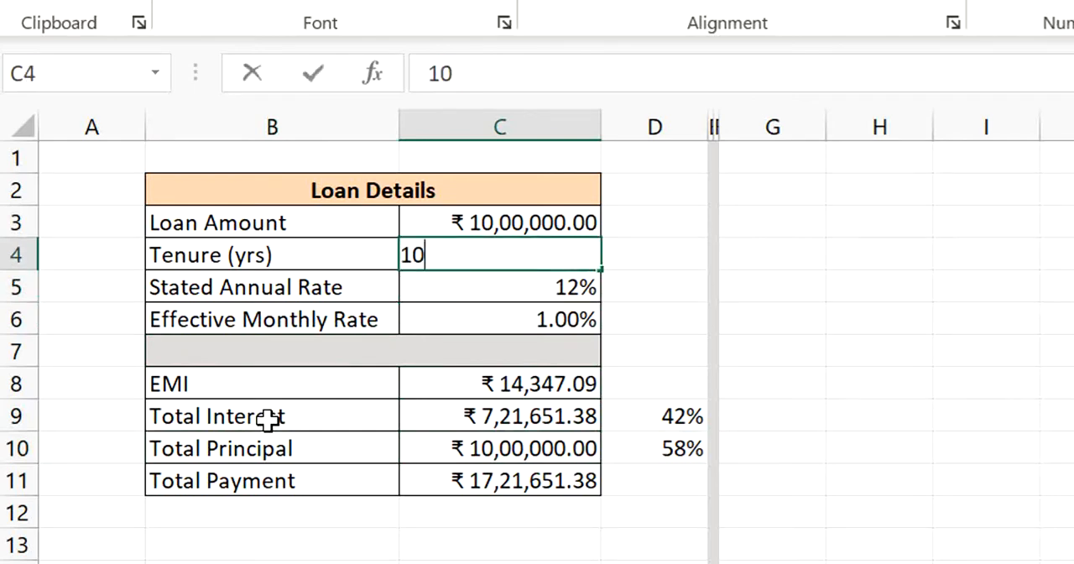
key("BackSpace")
key("BackSpace")
type("5")
key("Return")
- Examine the interest share in D9 and the principal share in D10 for the 5-year tenure
key("Down")
key("Down")
key("Down")
key("Down")
key("Right")
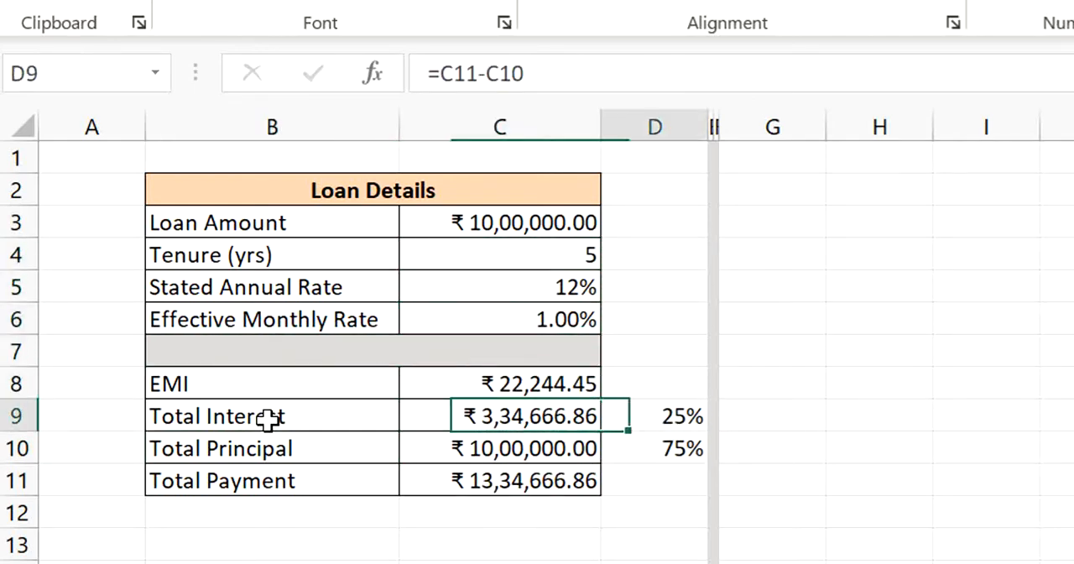
key("Down")
key("Up")
key("Up")
key("Up")
- Extend the loan tenure in C4 to 30 years
key("Up")
key("Up")
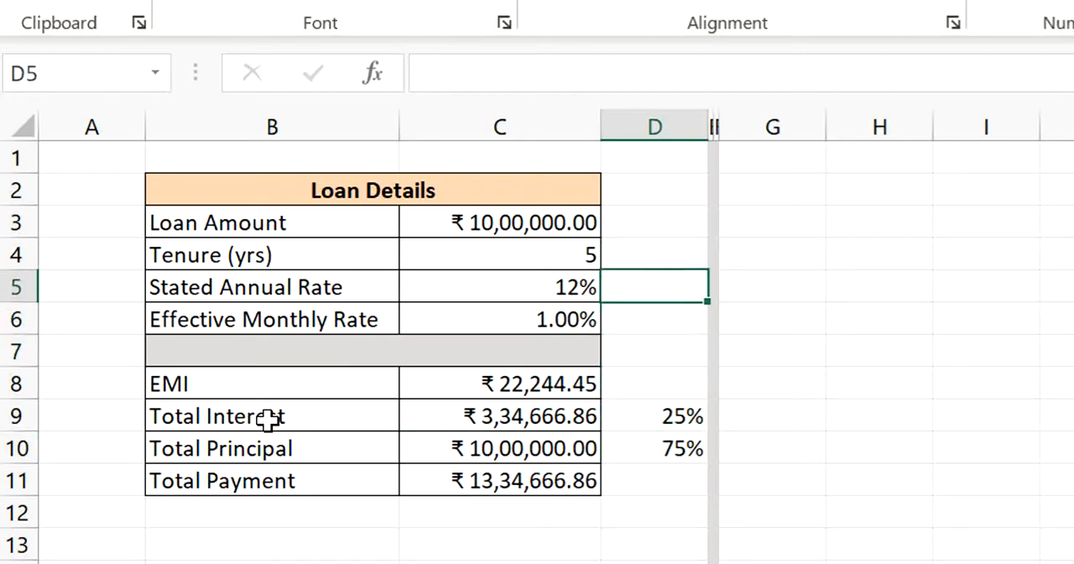
key("Up")
key("Left")
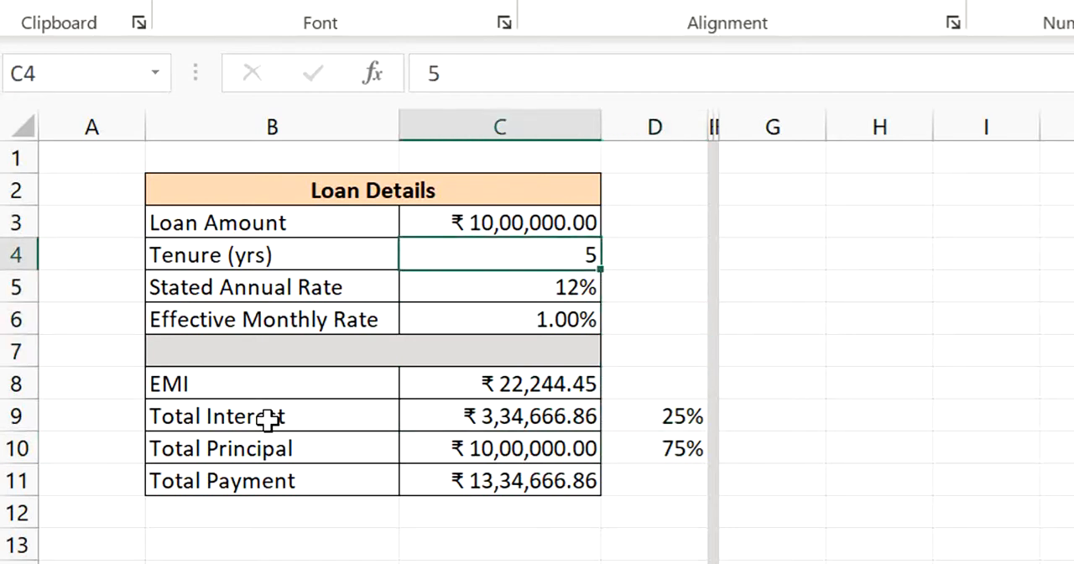
key("F2")
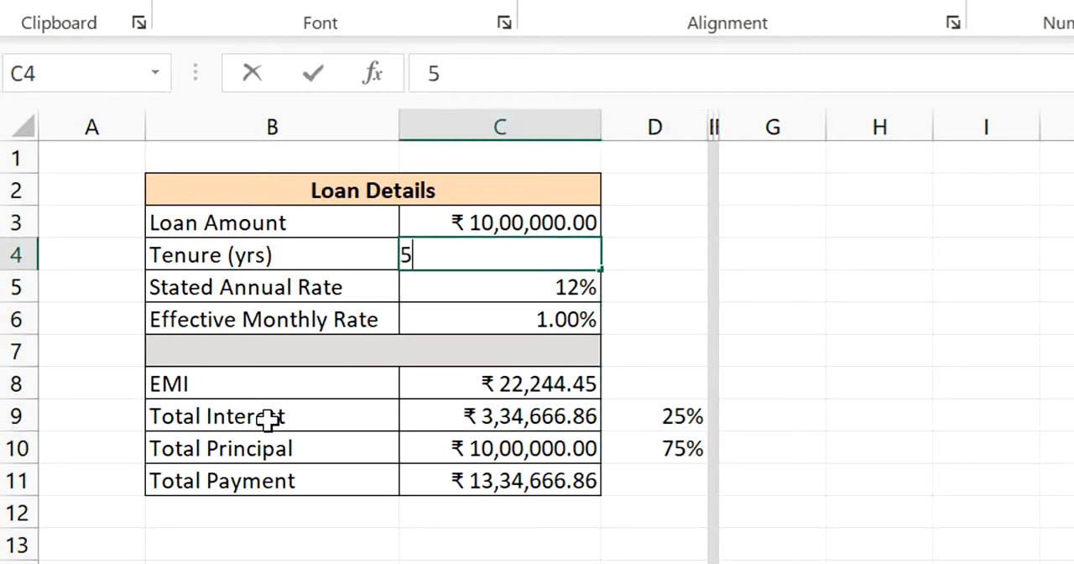
key("BackSpace")
type("30")
key("Return")
- Examine the Total Interest, its share in D9 and the EMI for the 30-year tenure
key("Down")
key("Down")
key("Down")
key("Down")
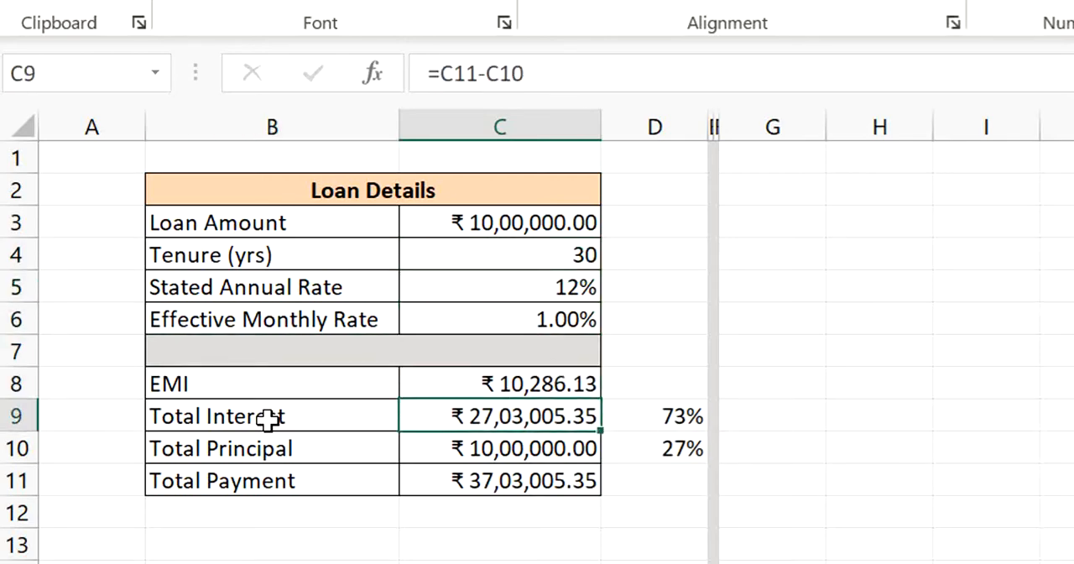
key("Right")
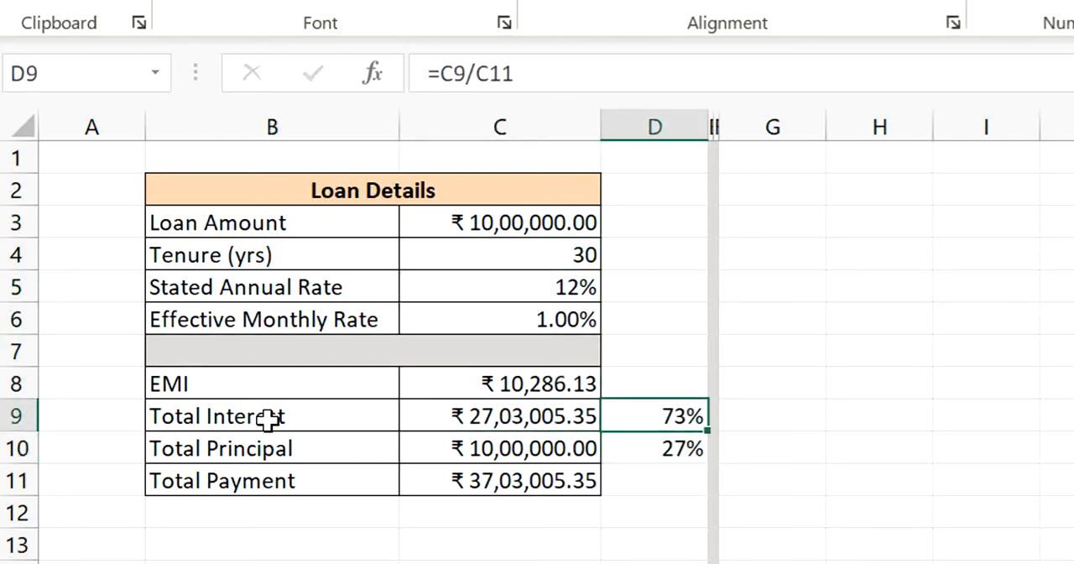
key("Left")
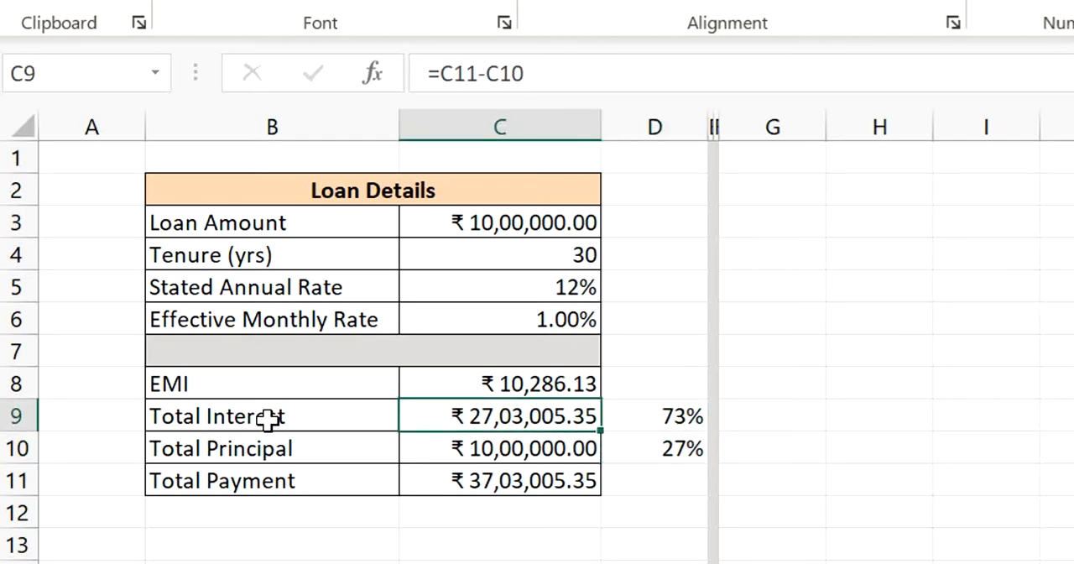
left_click(545, 384)
left_click(323, 386)
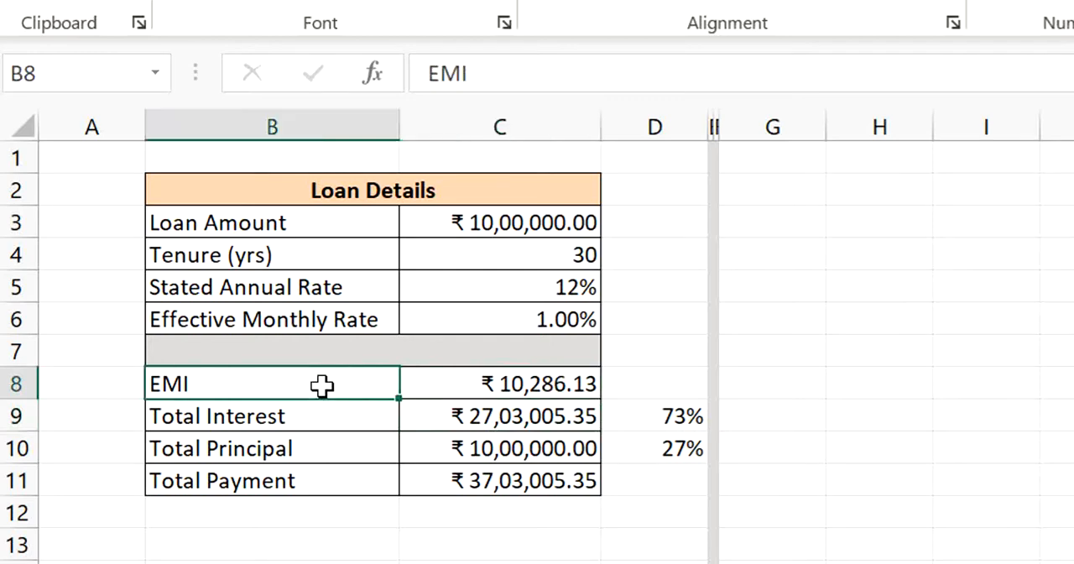
- Set the tenure in C4 to 20 years and check the resulting EMI in C8
key("Right")
key("Up")
key("Up")
key("Up")
key("Up")
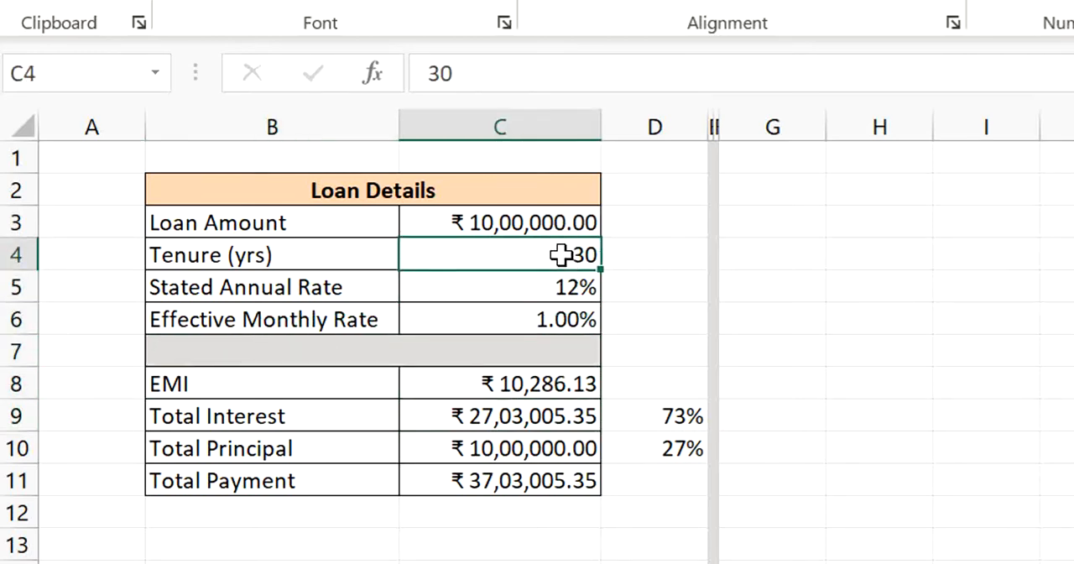
type("20")
key("Return")
key("Down")
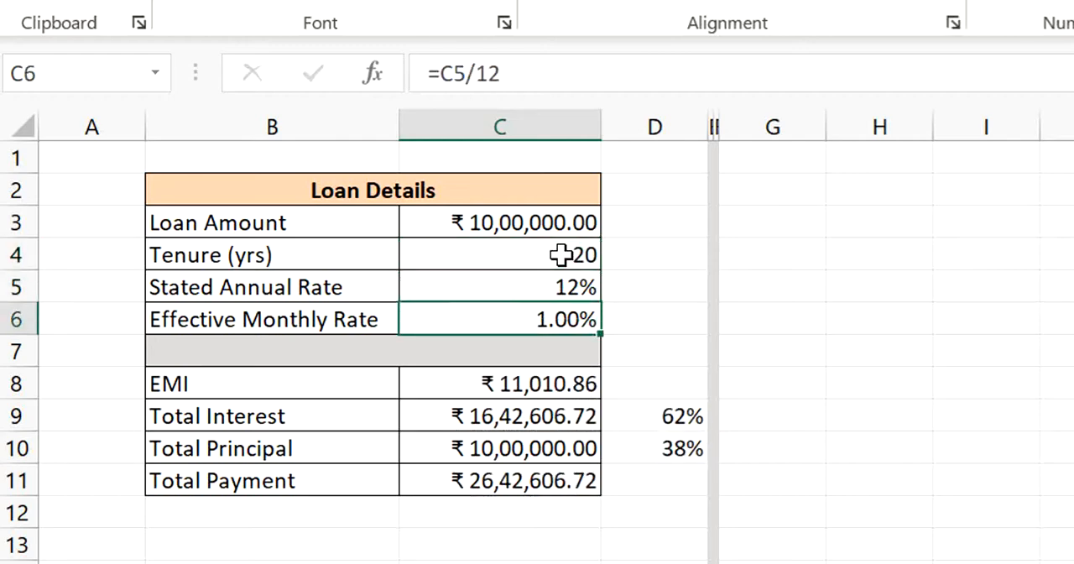
key("Down")
key("Down")
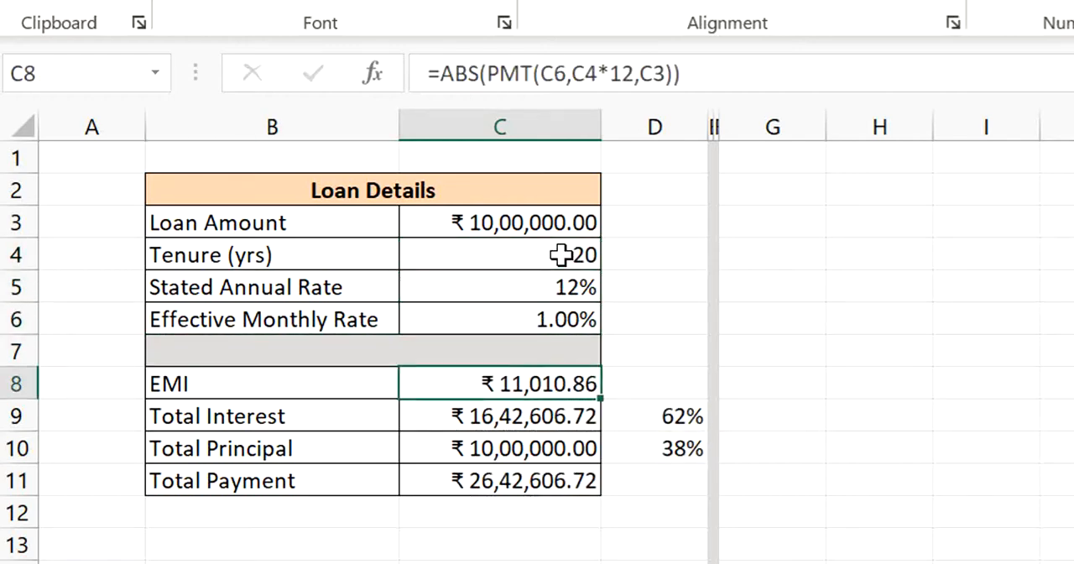
- Set the tenure in C4 to 30 years and compare the EMI in C8 with the 20-year case
key("Up")
key("Up")
key("Up")
key("Up")
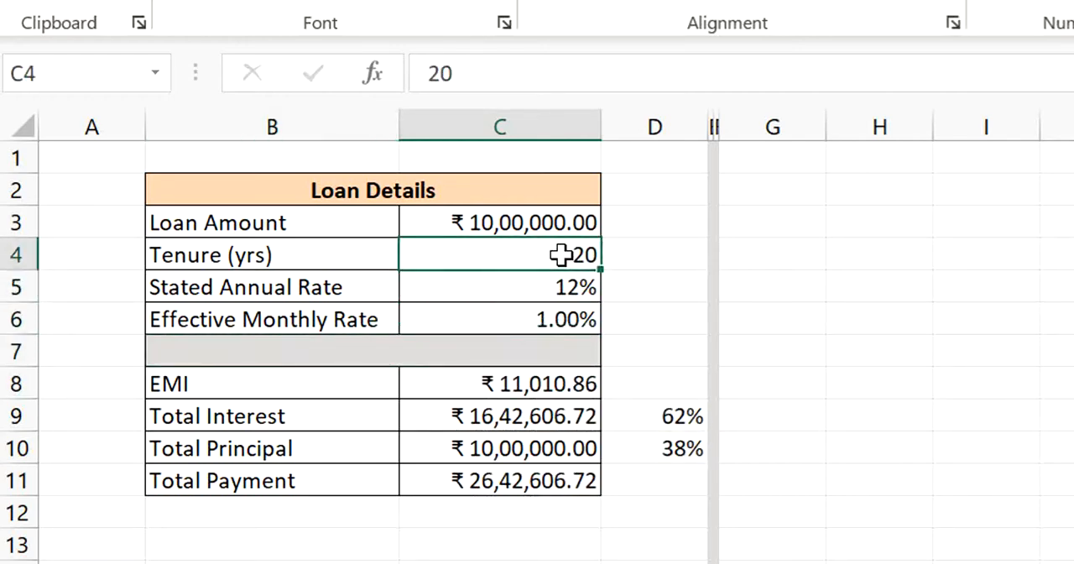
type("30")
key("Return")
key("Down")
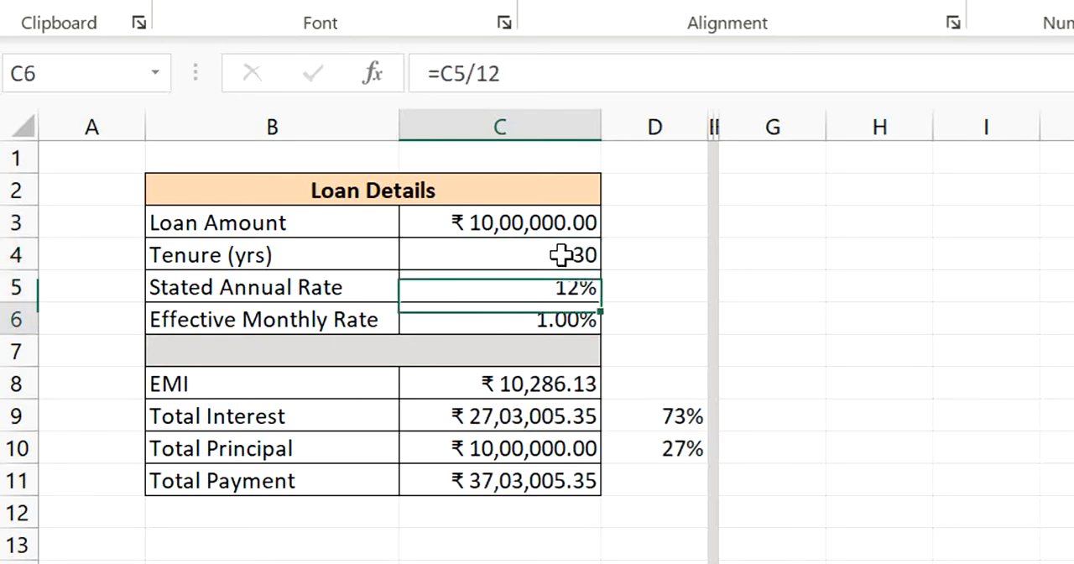
key("Down")
key("Down")
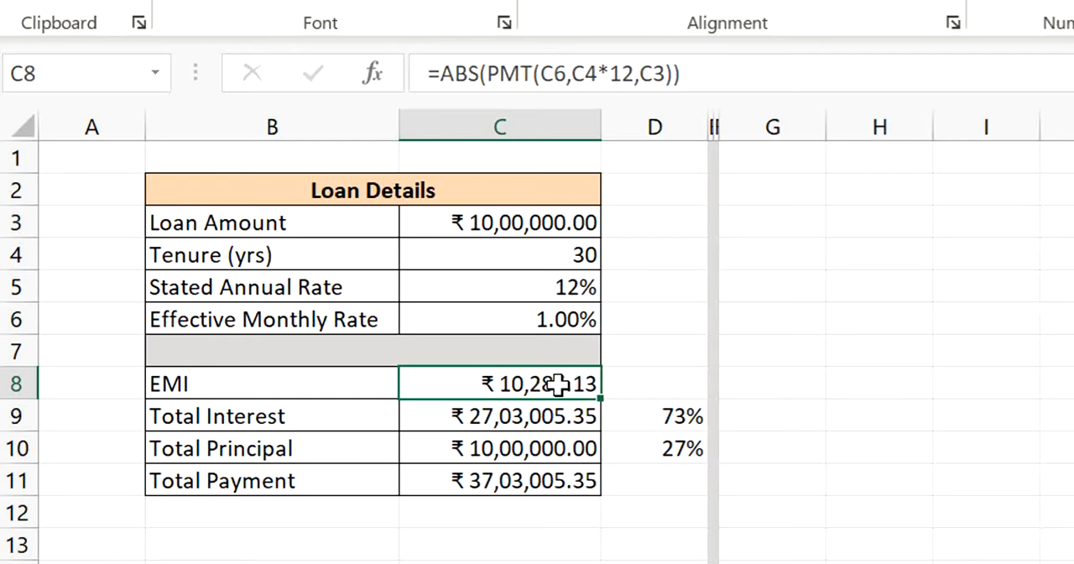
- Set the tenure in C4 to 10 years and check the resulting EMI in C8
left_click(556, 263)
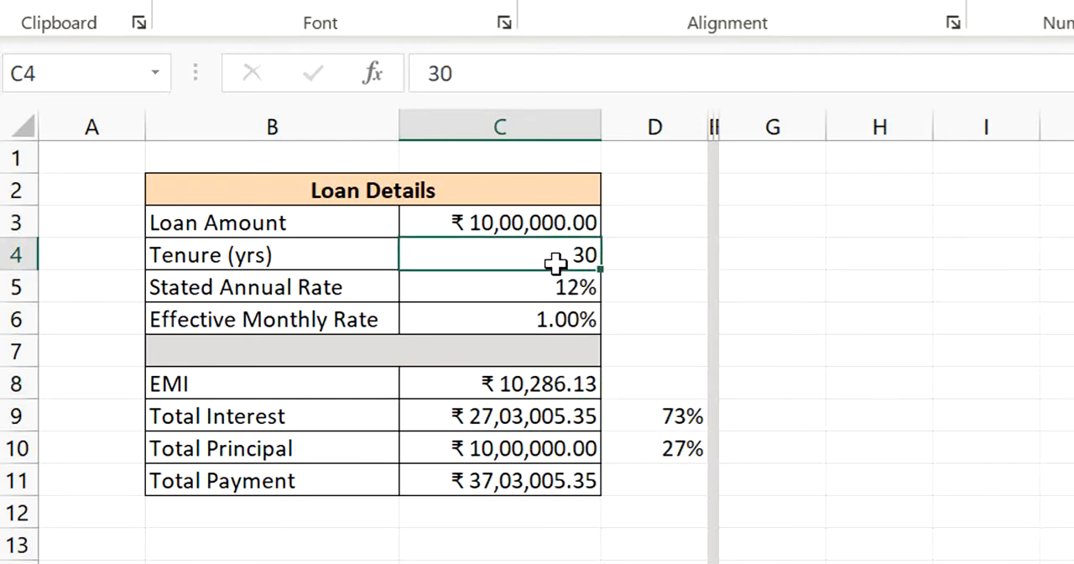
type("10")
key("Return")
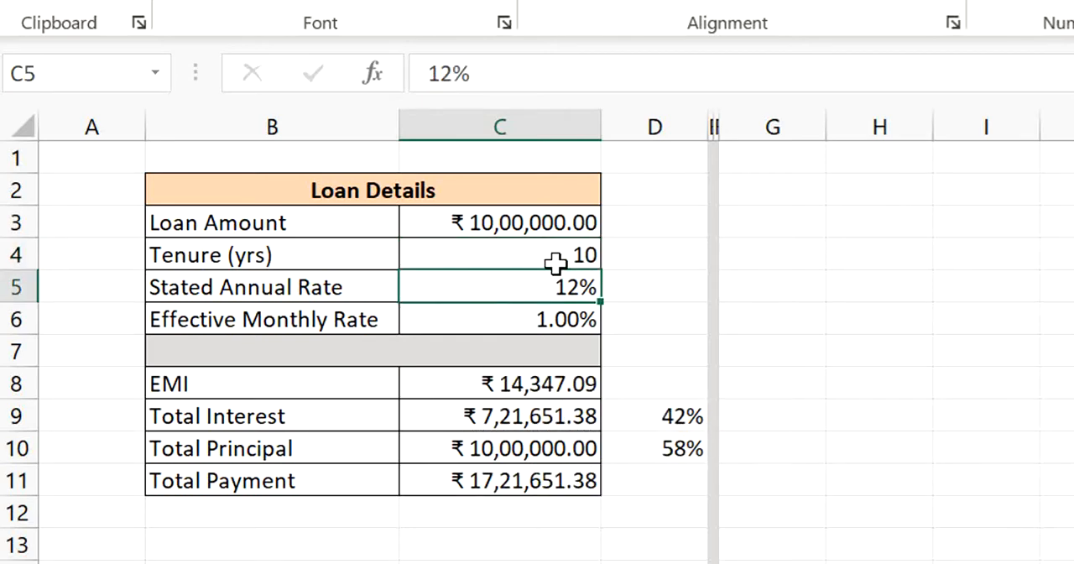
key("Down")
key("Down")
key("Down")
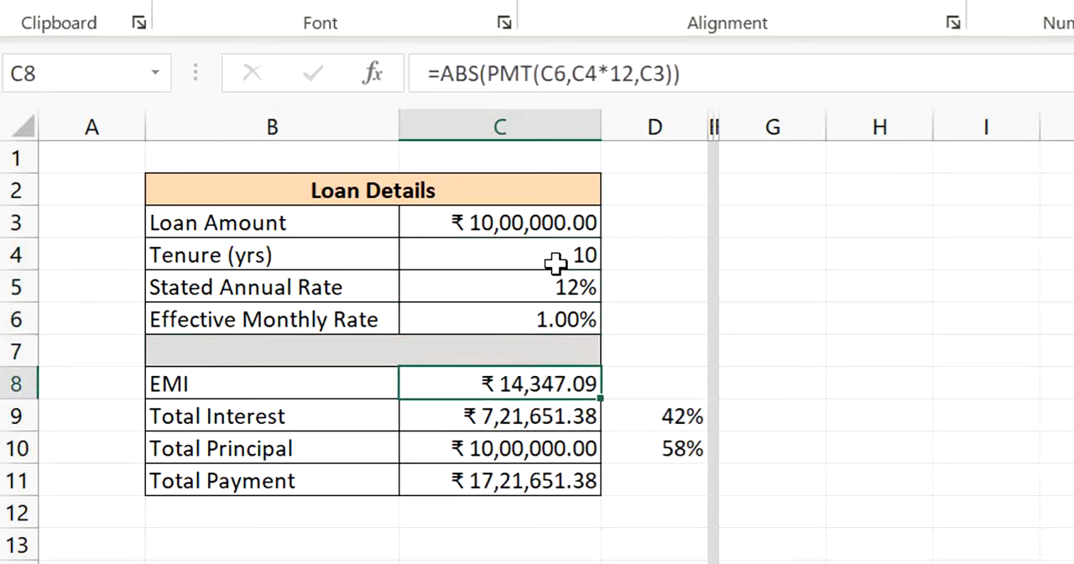
- Set the tenure in C4 to 5 years and check how the EMI in C8 responds
key("Up")
key("Up")
key("Up")
key("Up")
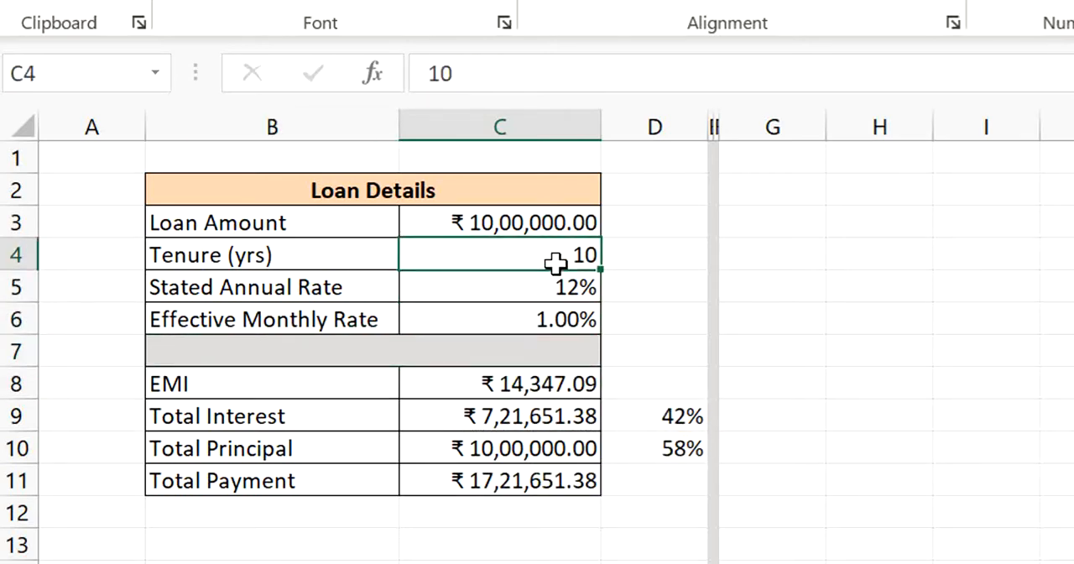
type("5")
key("Return")
key("Down")
key("Down")
key("Down")
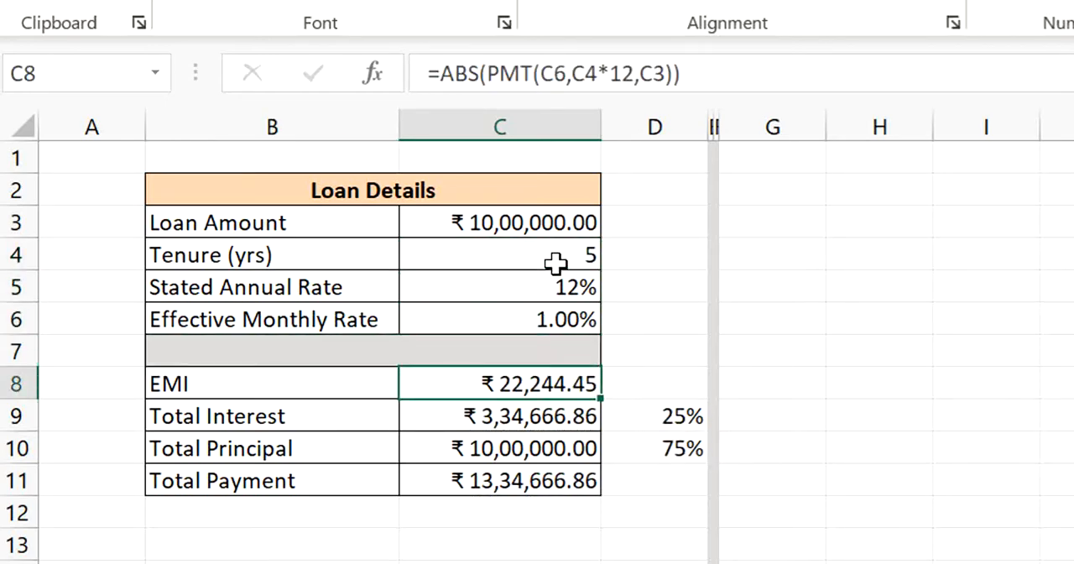
- Review the Total Interest amount and the interest and principal shares in D9 and D10 for the 5-year tenure
key("Down")
key("Left")
key("Right")
key("Right")
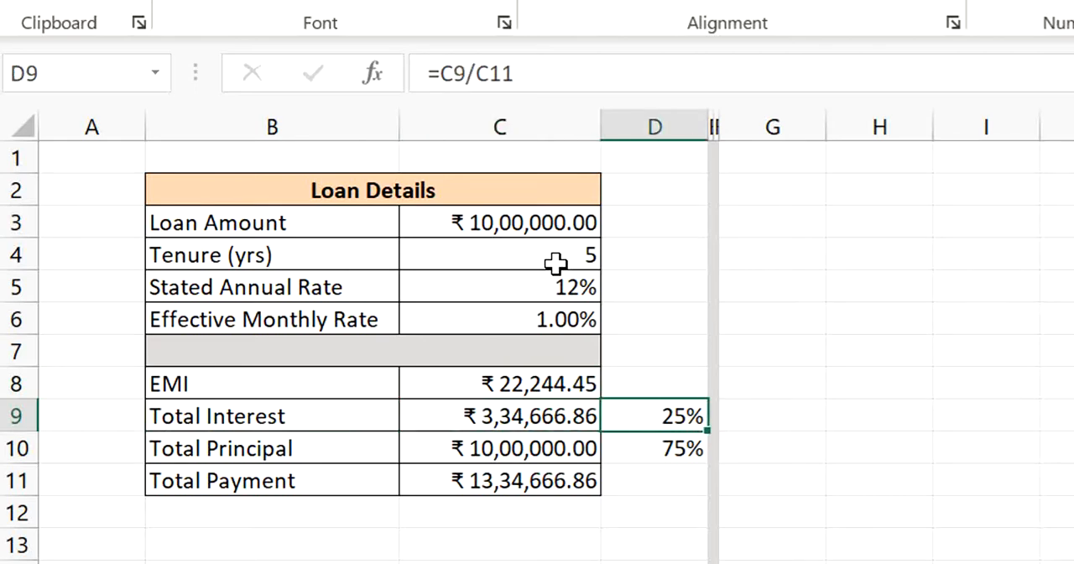
key("Down")
key("Up")
key("Down")
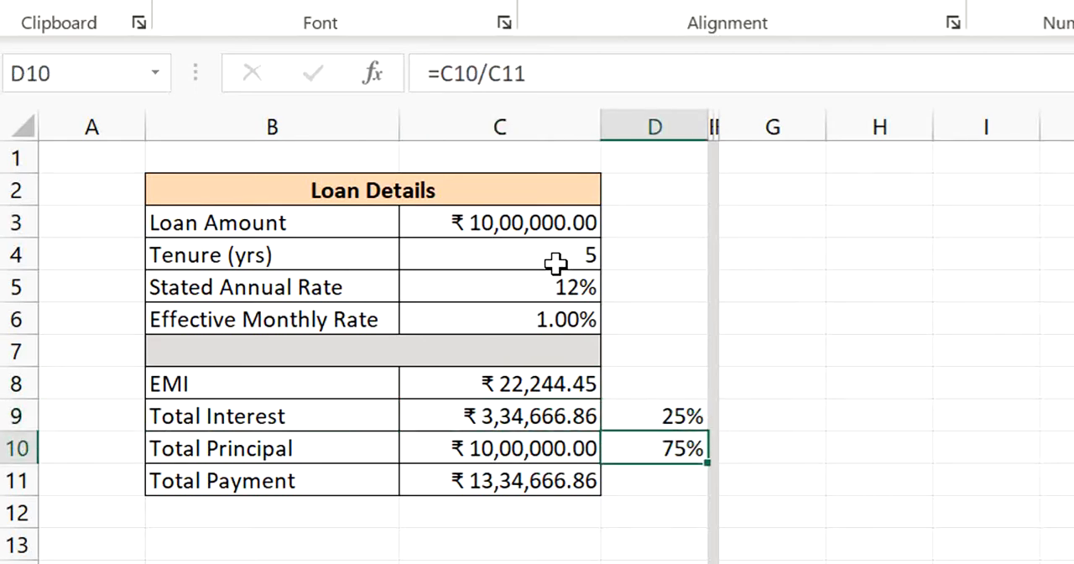
- Set the tenure in C4 to an extreme 100 years and check the resulting EMI in C8
key("Up")
key("Up")
key("Up")
key("Up")
key("Up")
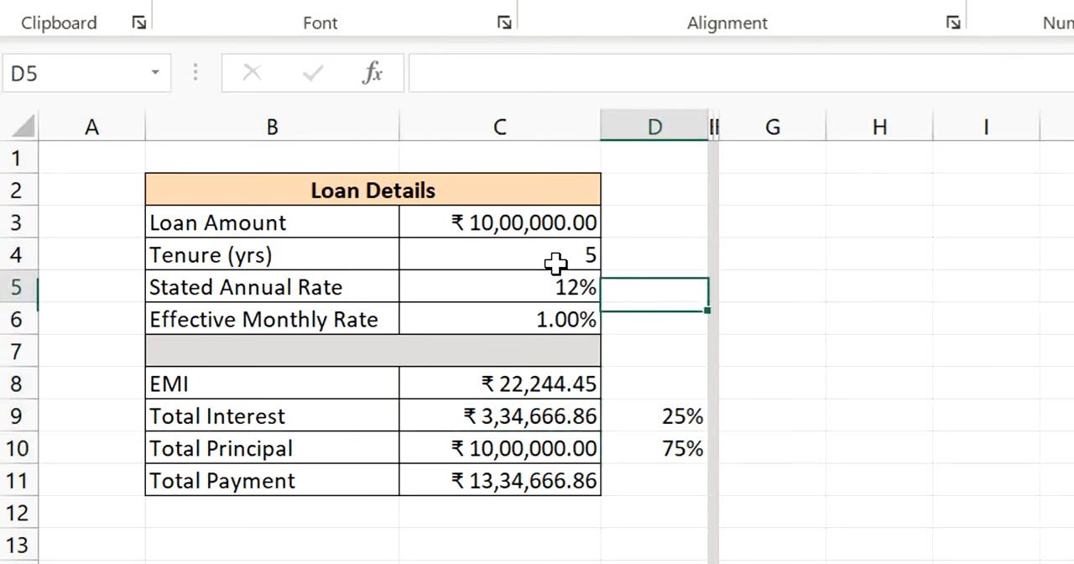
key("Up")
key("Left")
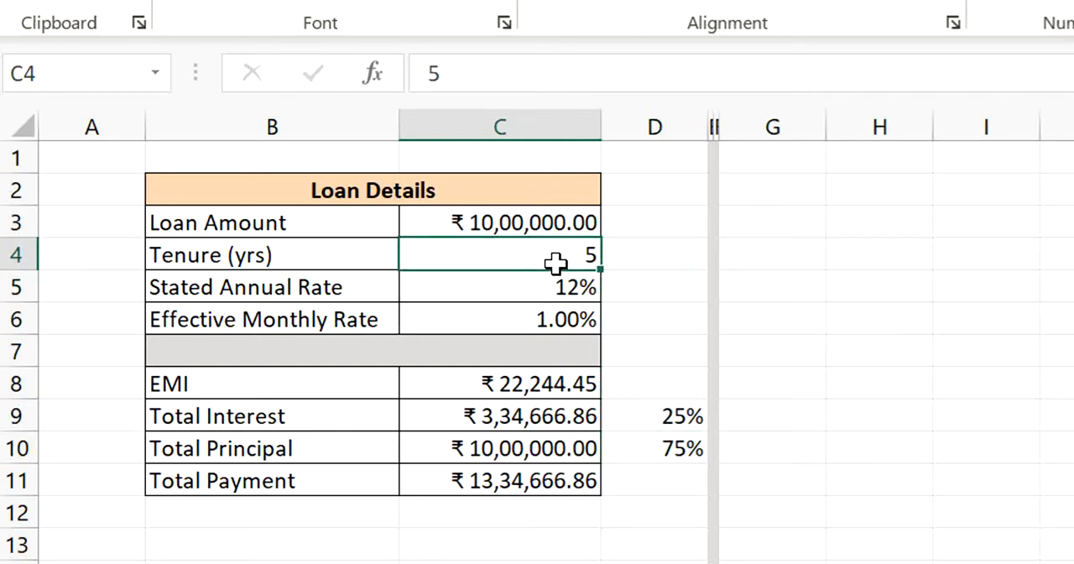
type("100")
key("Return")
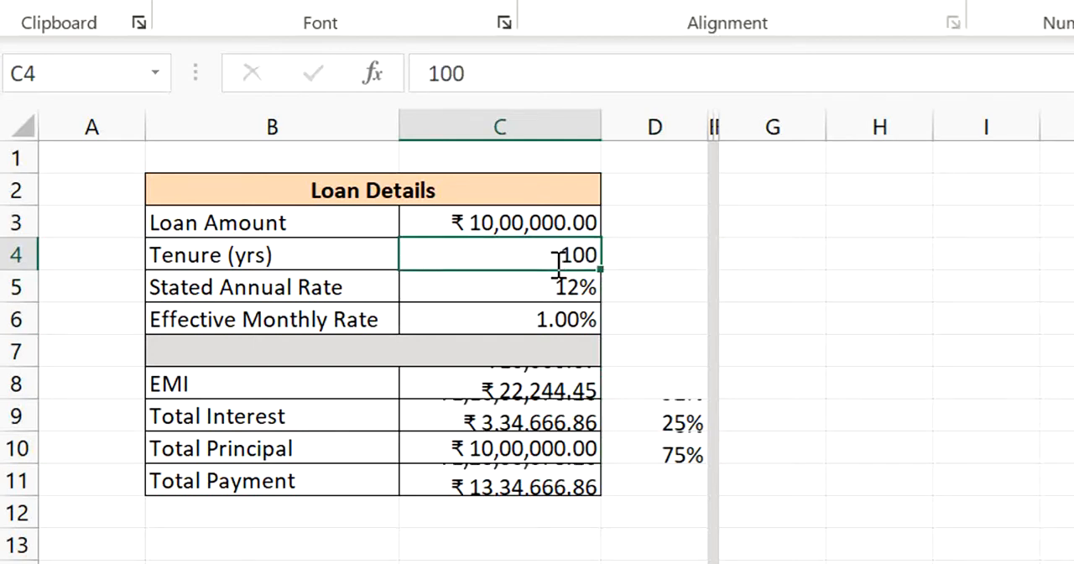
key("Down")
key("Down")
key("Down")
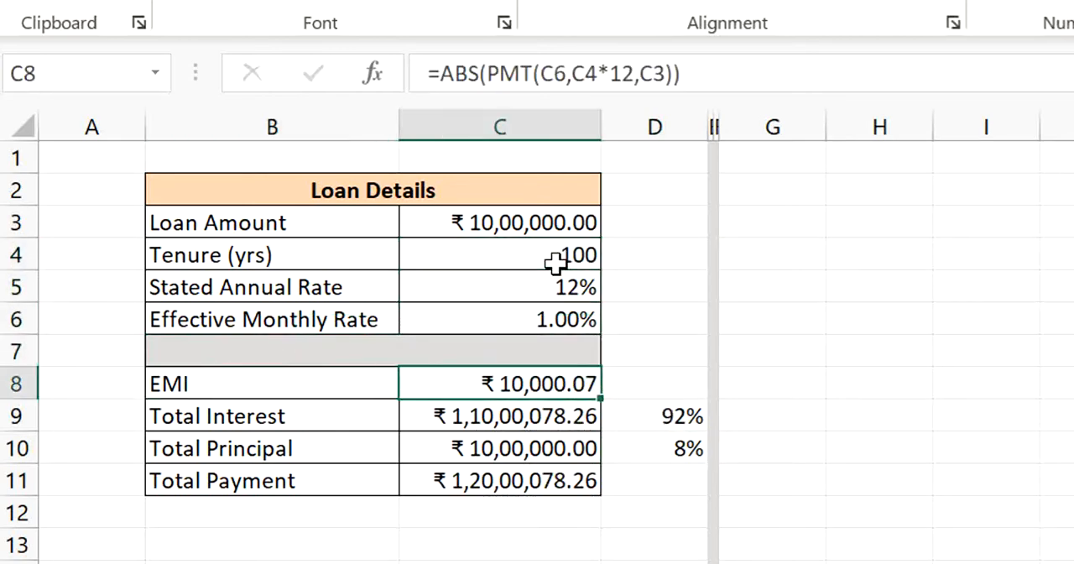
- Review the Loan Amount and Tenure inputs against the EMI row for the 100-year tenure
key("Up")
key("Up")
key("Up")
key("Up")
key("Up")
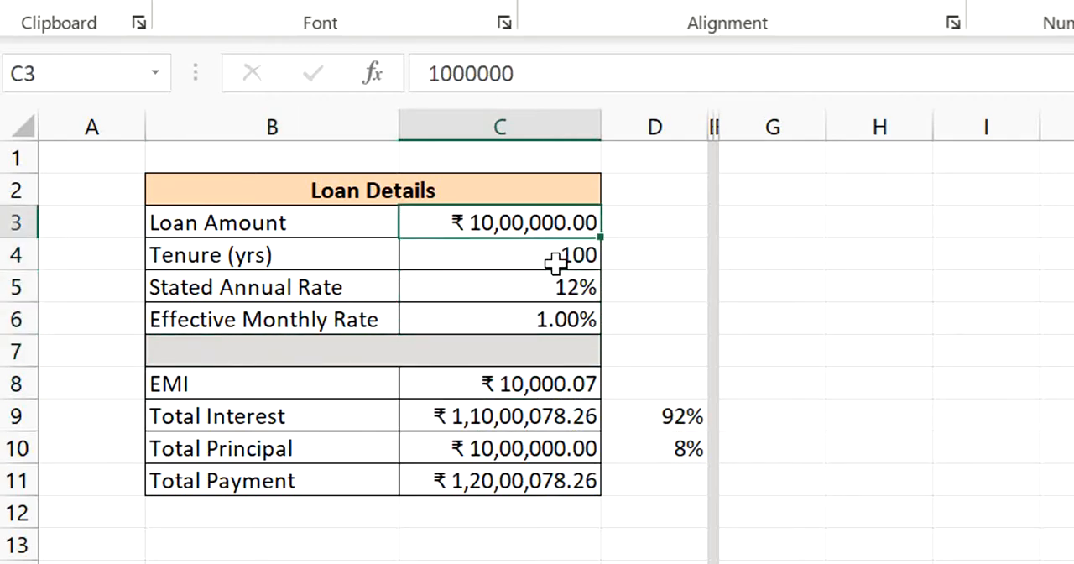
key("Down")
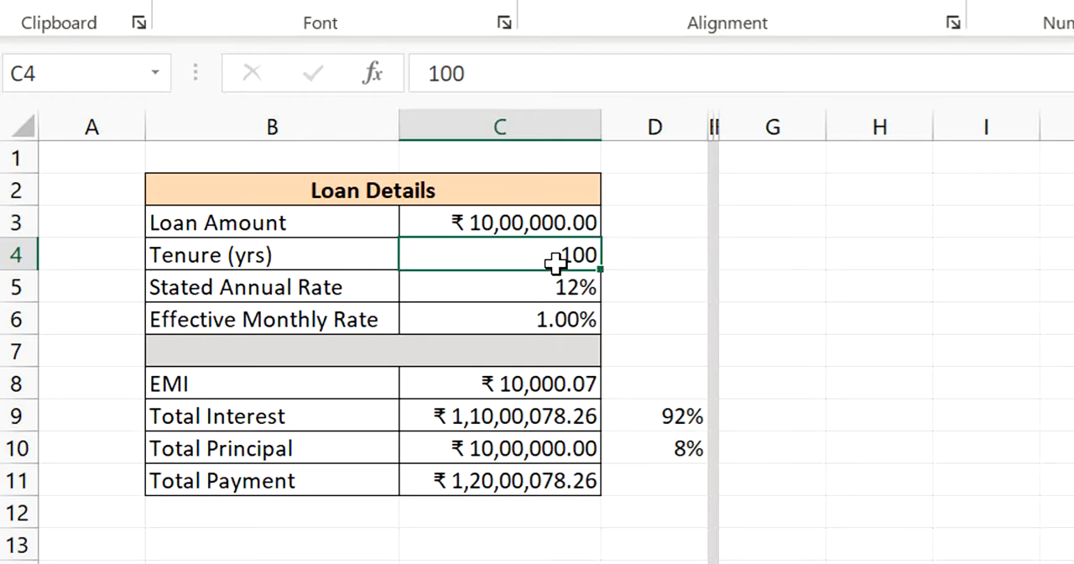
key("Down")
key("Down")
key("Left")
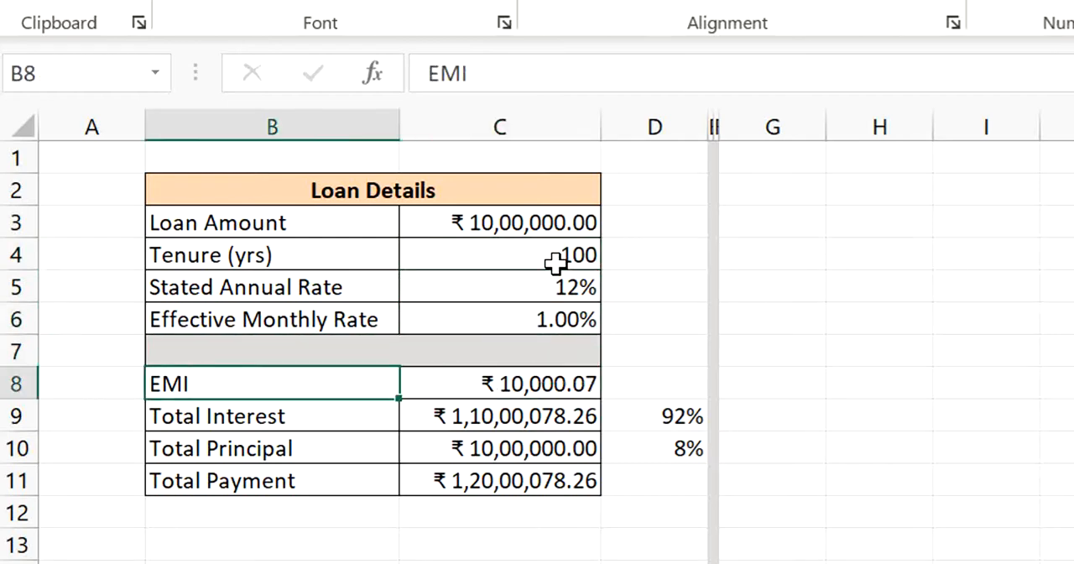
- Review the EMI formula in C8 against the Loan Amount, Stated Annual Rate and Effective Monthly Rate for the 100-year tenure
key("Right")
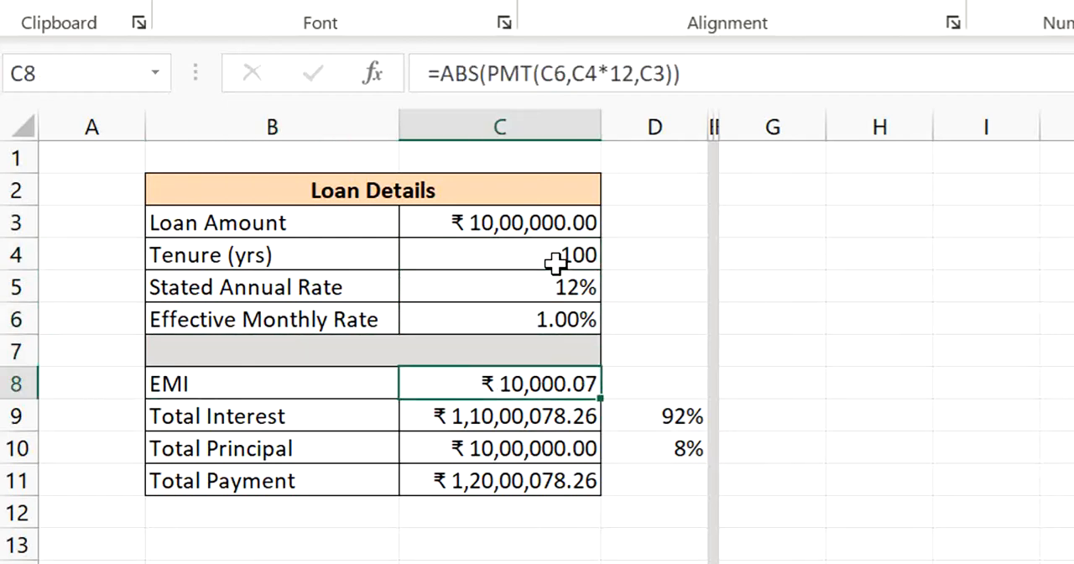
left_click(564, 289)
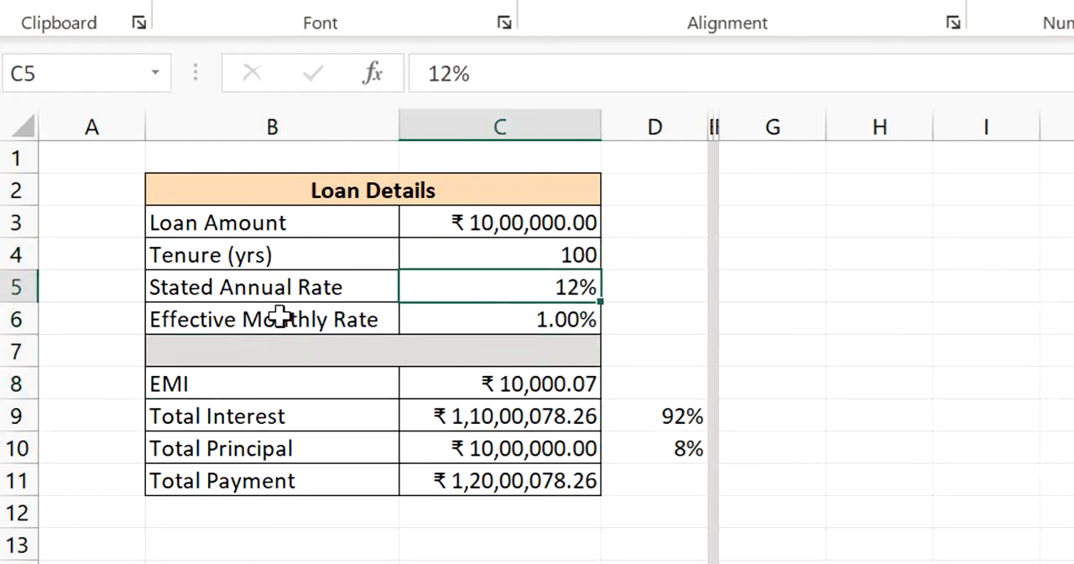
left_click(554, 233)
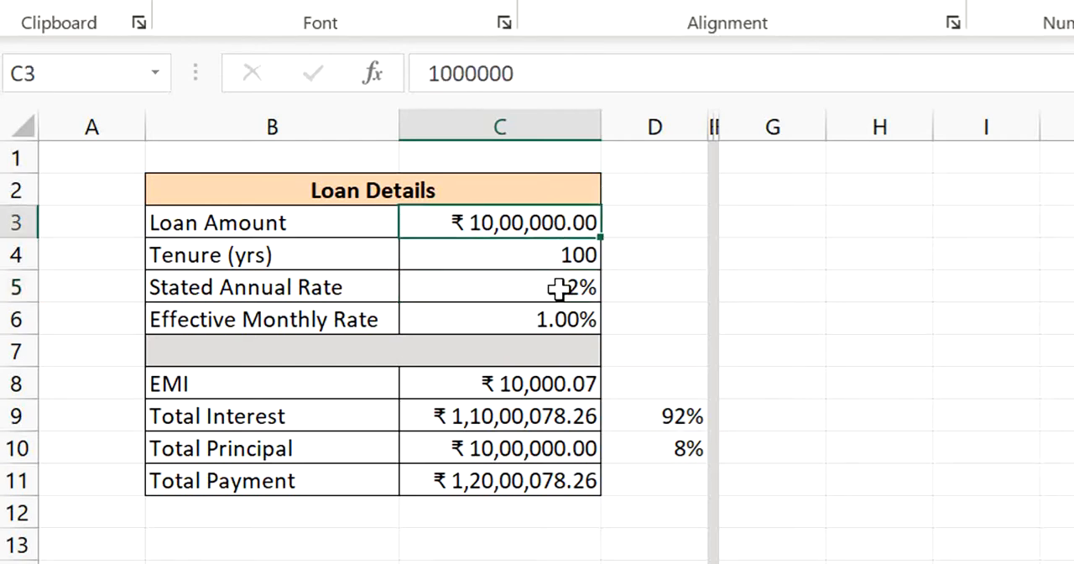
left_click(291, 329)
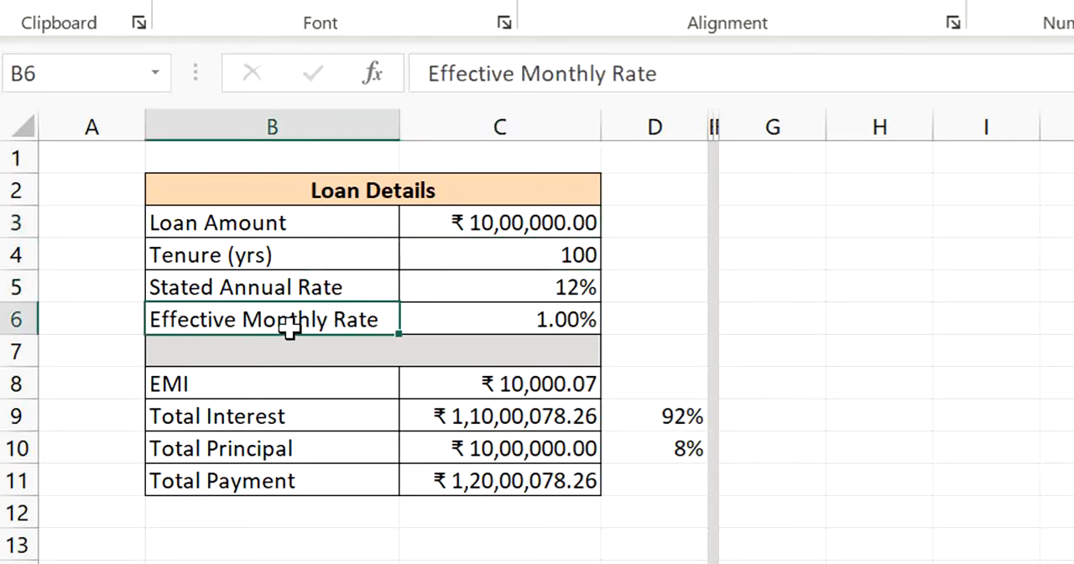
key("Down")
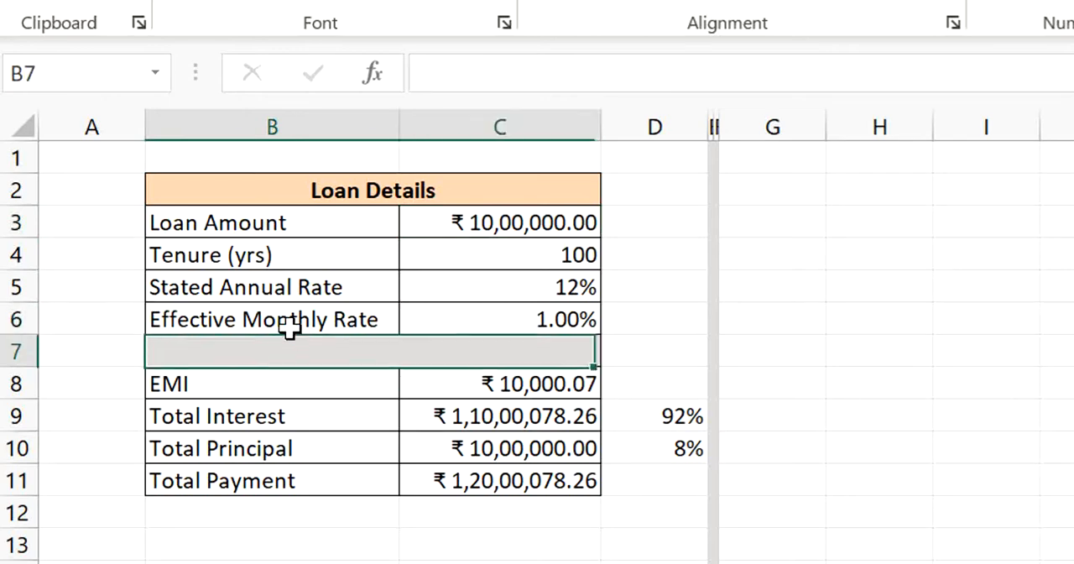
key("Right")
key("Left")
key("Down")
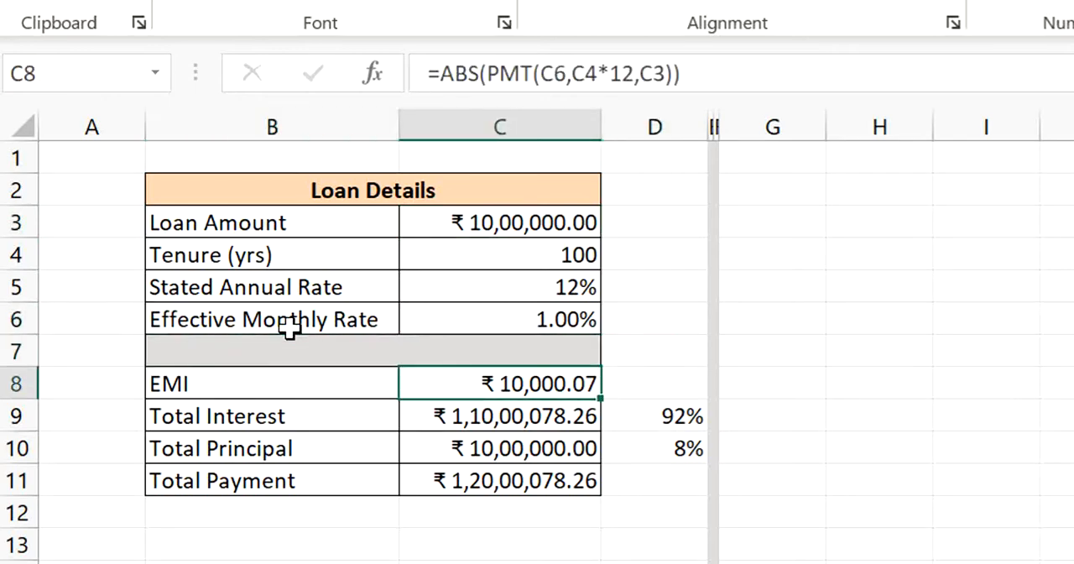
- Compare the Total Interest and Total Principal shares in D9 and D10 for the 100-year tenure
key("Down")
key("Left")
key("Down")
key("Up")
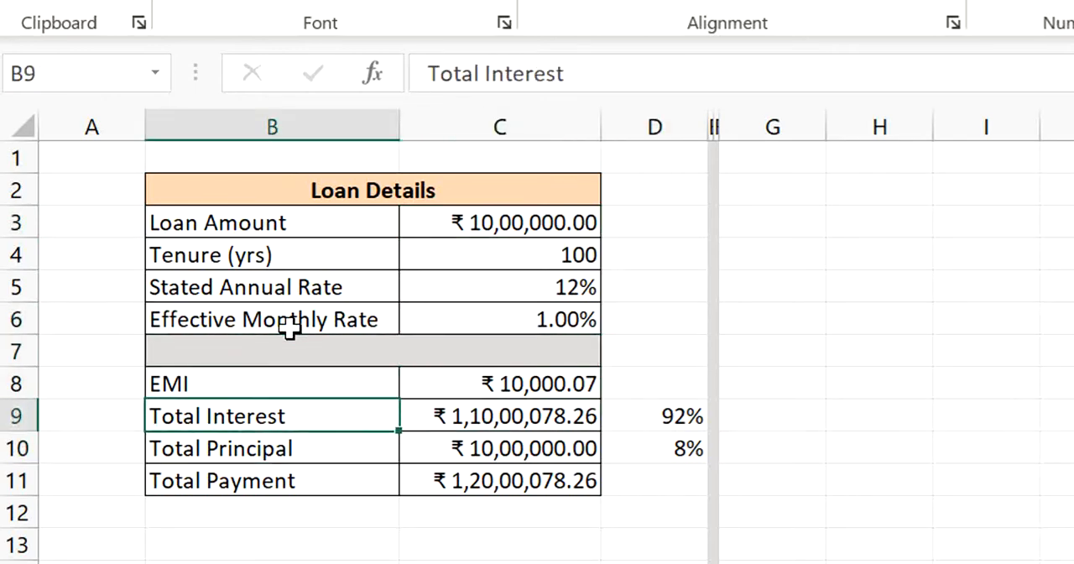
key("Right")
key("Right")
key("Down")
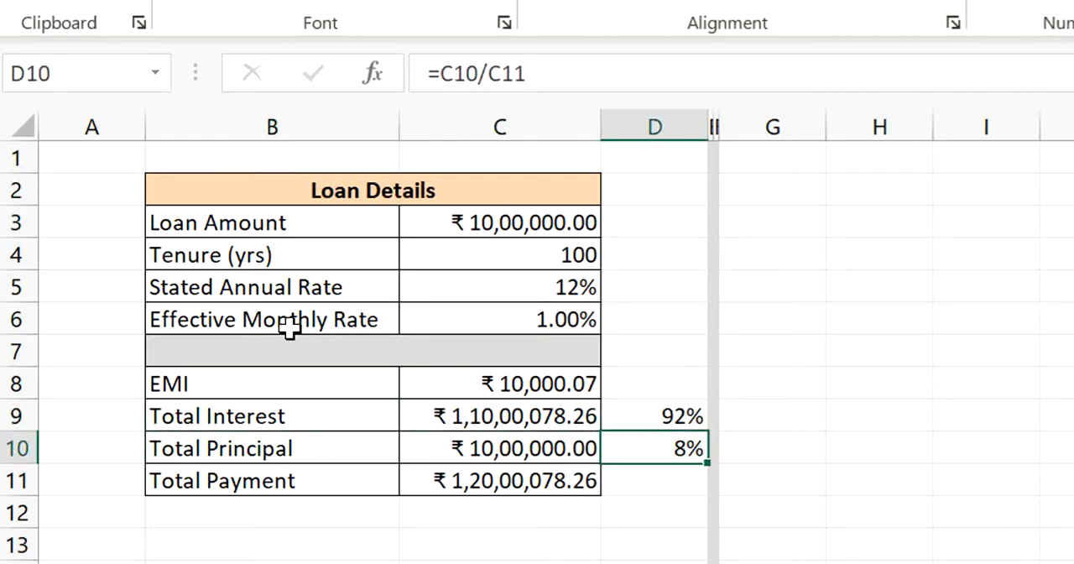
key("Up")
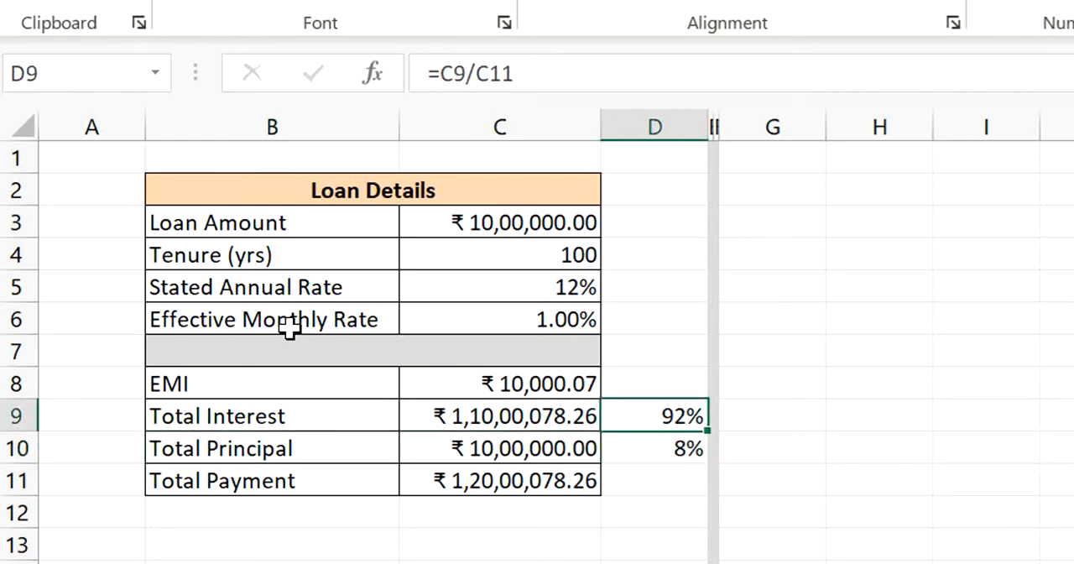
key("Down")
key("Left")
key("Left")
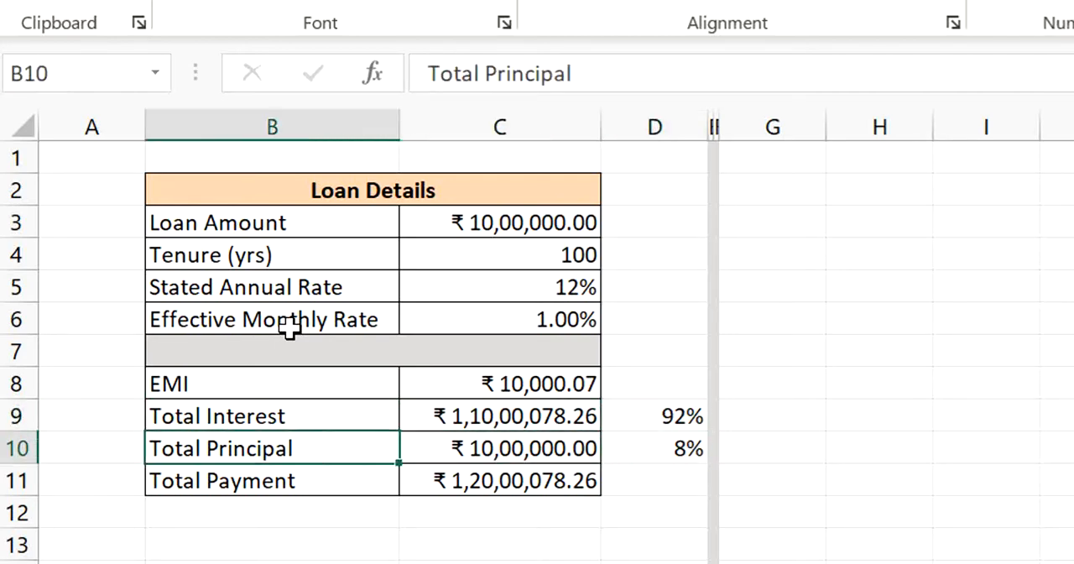
key("Right")
key("Right")
key("Up")
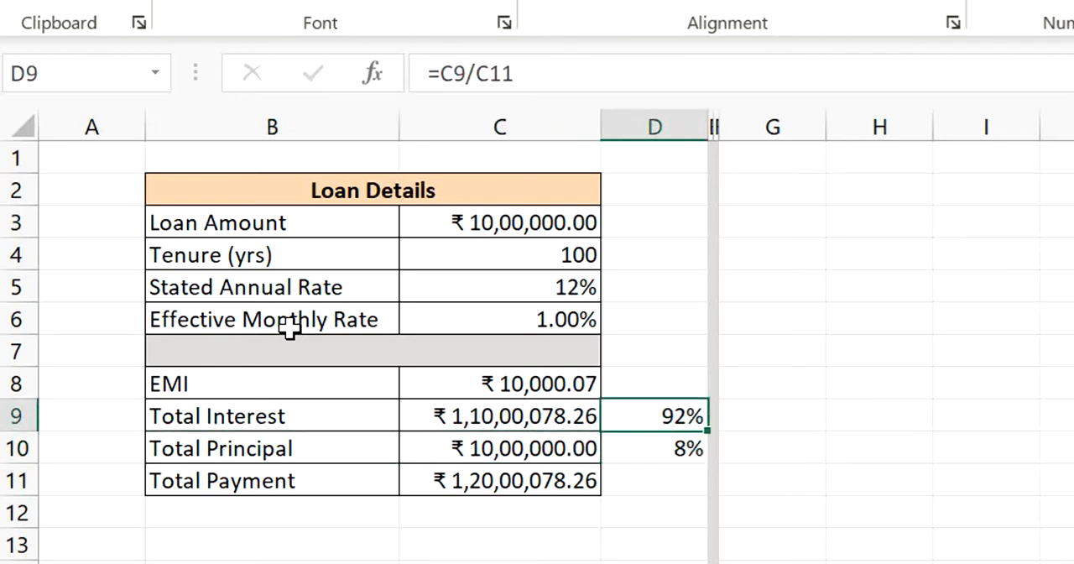
- Set the tenure in C4 to 20 years and check the recalculated loan results below it
key("Up")
key("Up")
key("Up")
key("Up")
key("Left")
key("Up")
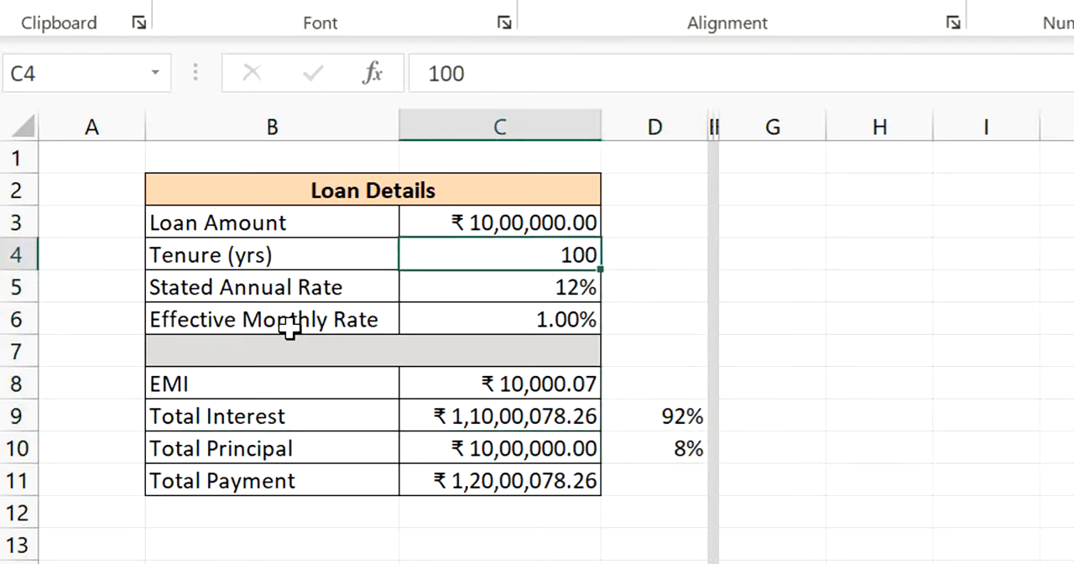
type("20")
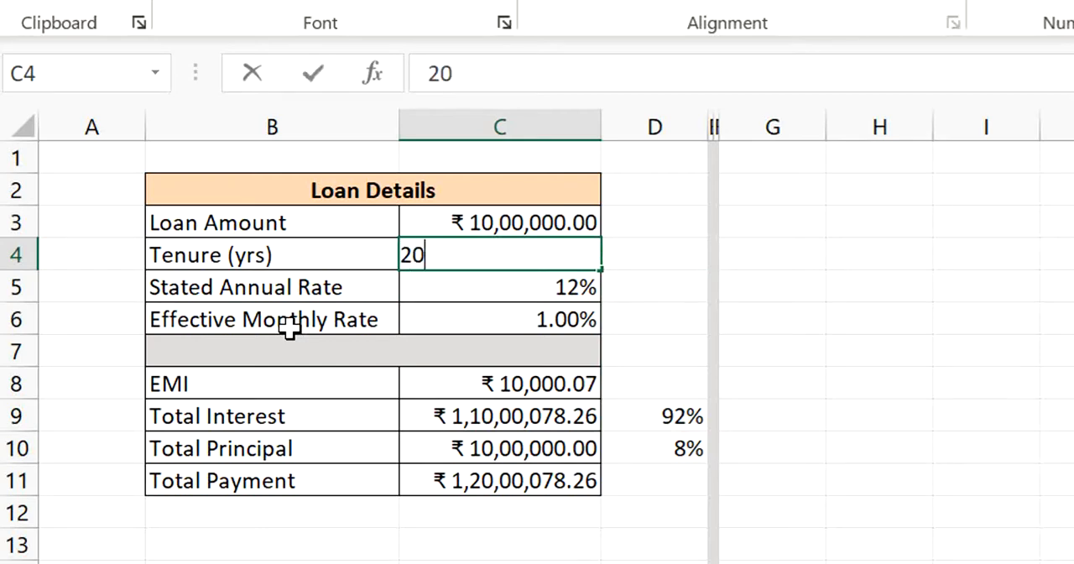
key("Return")
key("Down")
key("Down")
- Review the Total Interest, Total Principal and Total Payment amounts in C9 to C11 for the 20-year tenure
key("Down")
key("Down")
key("Down")
key("Down")
key("Down")
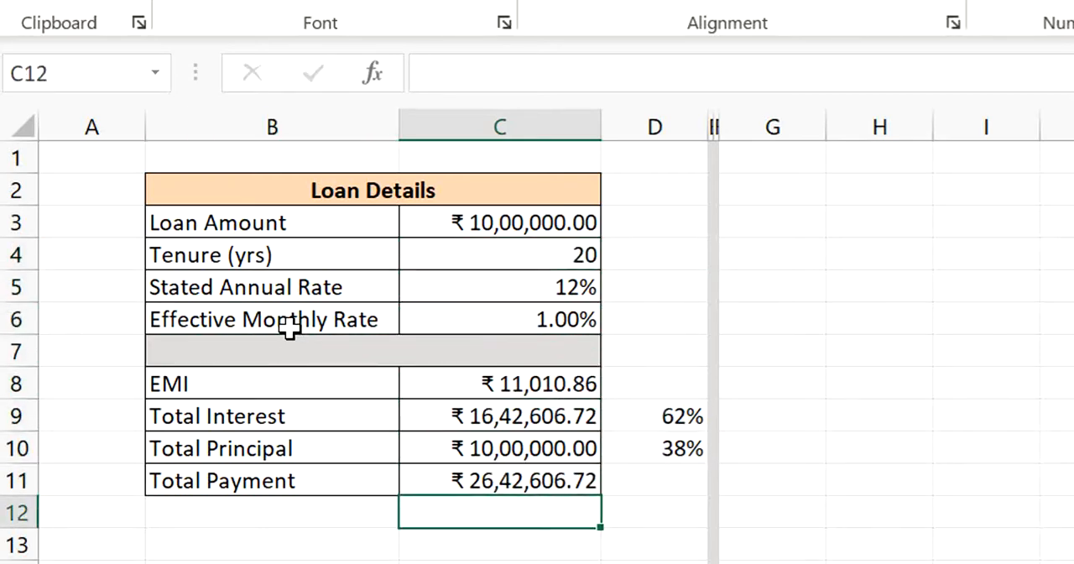
key("Up")
key("Up")
key("Up")
key("Down")
key("Up")
key("Down")
key("Down")
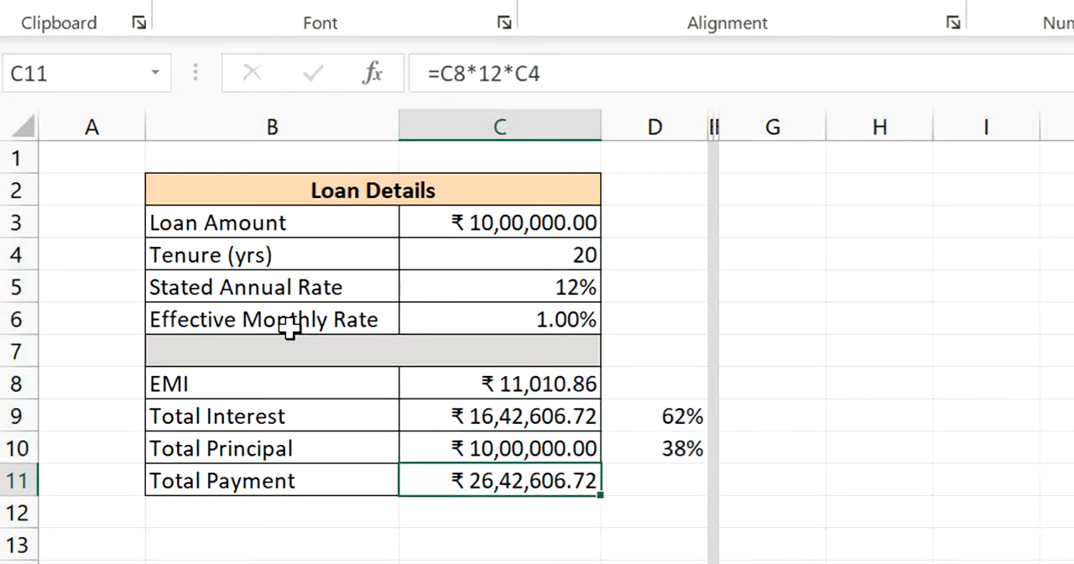
key("Up")
key("Up")
key("Down")
key("Down")
key("Up")
key("Up")
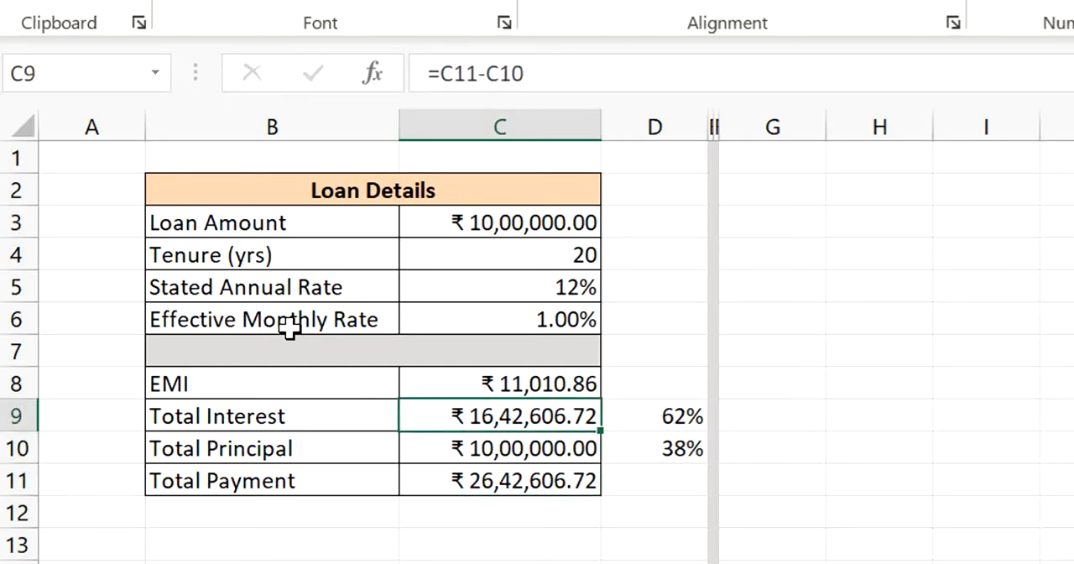
- Start a repayment schedule beside the loan details with the header "Periods" in H3
key("Right")
key("Up")
key("Up")
key("Up")
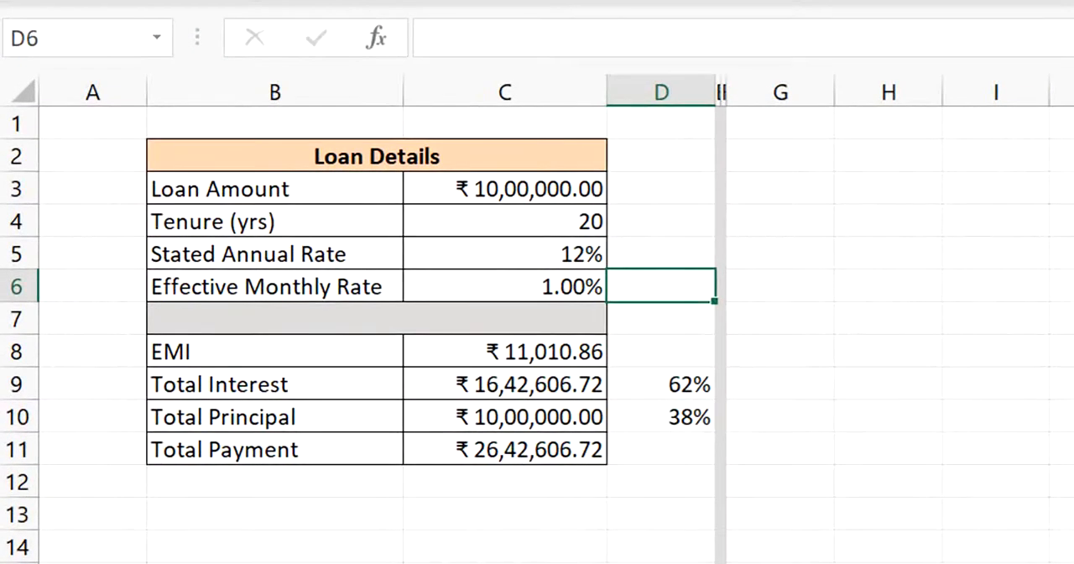
key("Right")
key("Right")
key("Right")
key("Right")
key("Right")
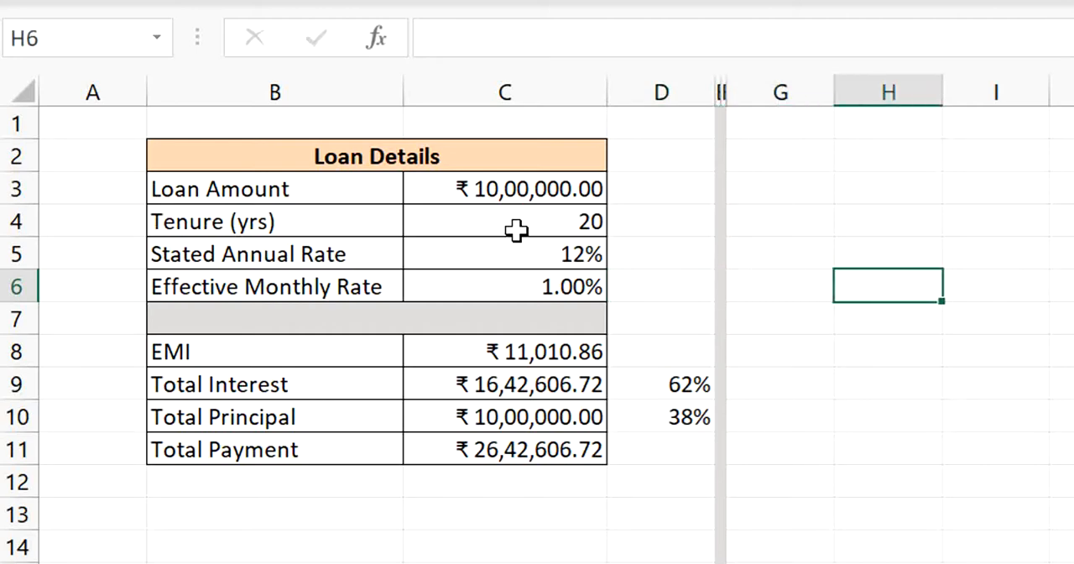
key("Left")
key("Up")
key("Up")
key("Up")
key("Down")
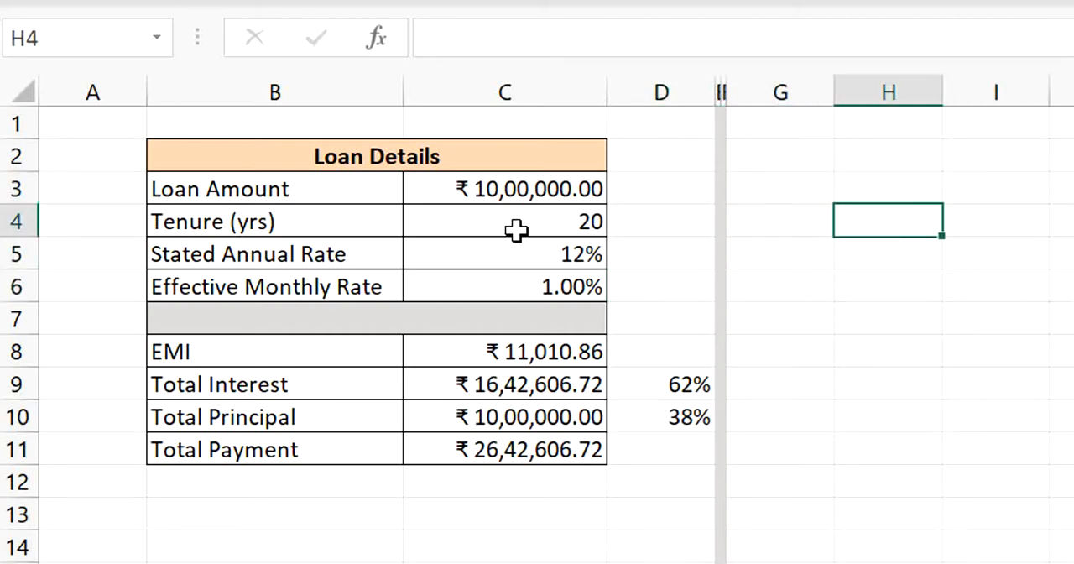
key("Up")
type("P")
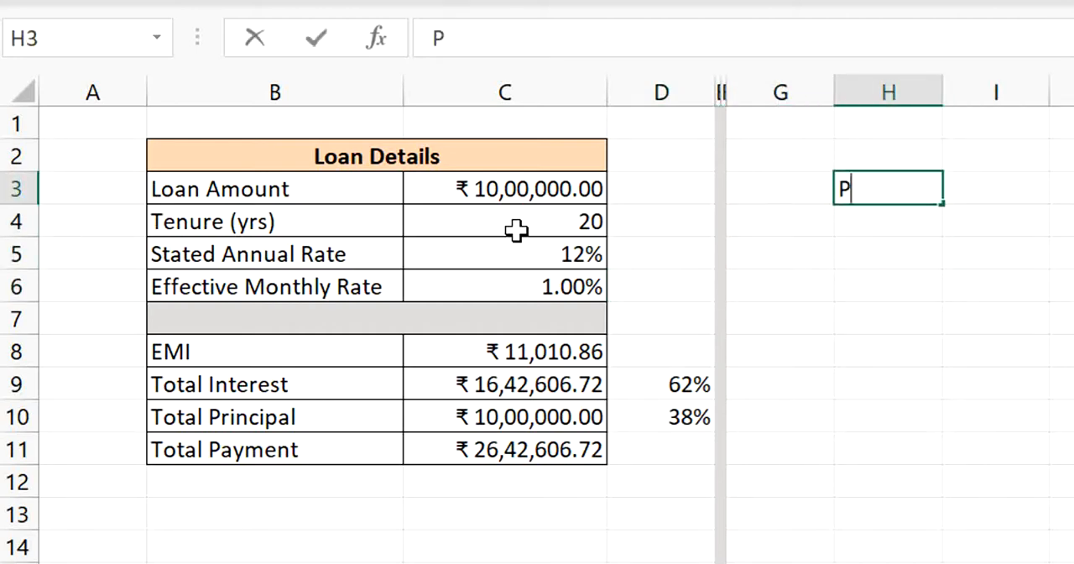
type("eriods")
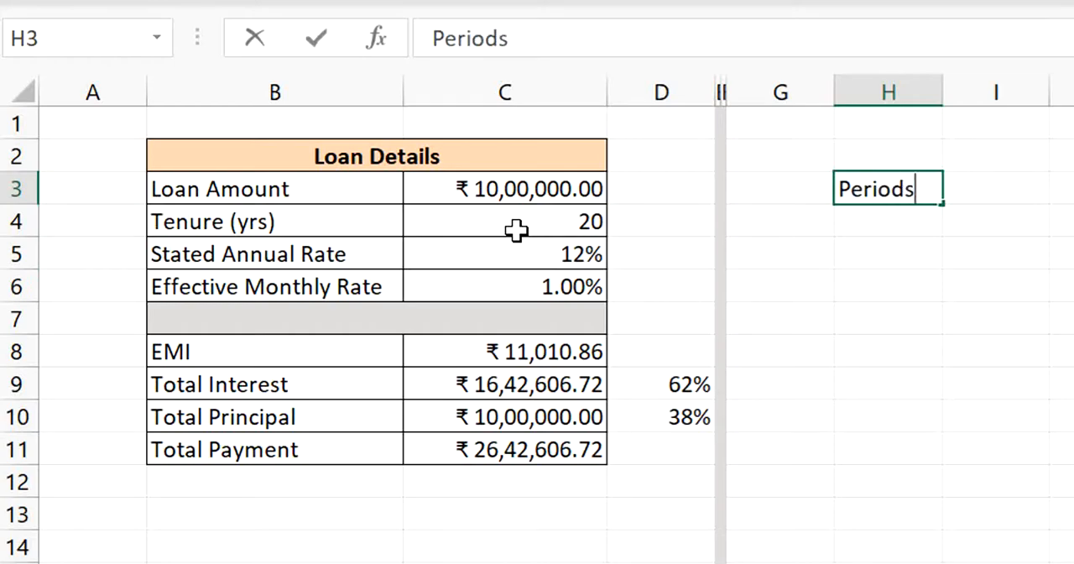
- Add the header "Loan os at begin" in I3 for the opening outstanding balance
key("Right")
key("Down")
key("Down")
key("Up")
key("Up")
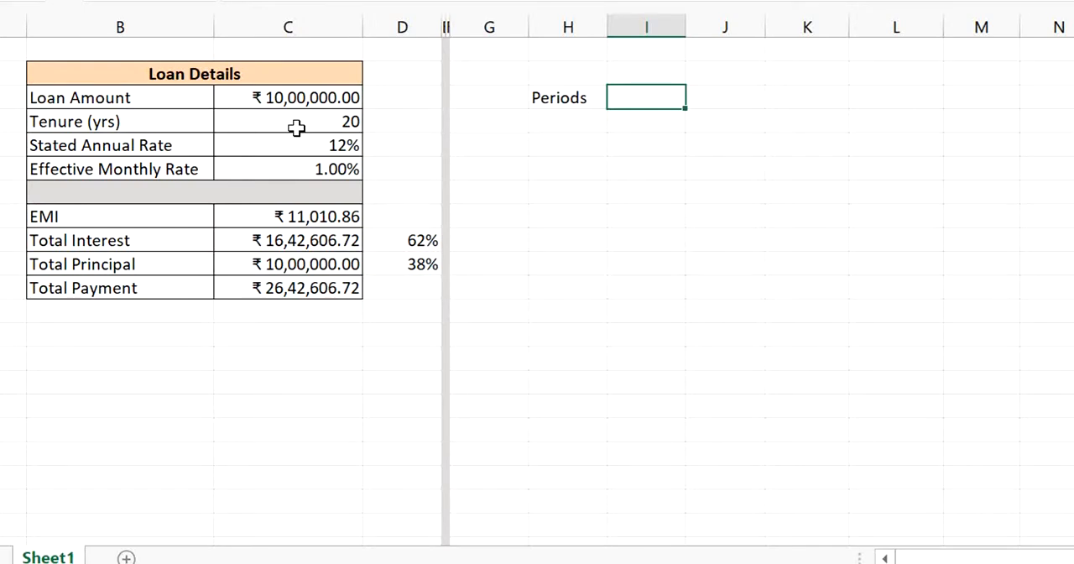
type("Loan os")
type("at")
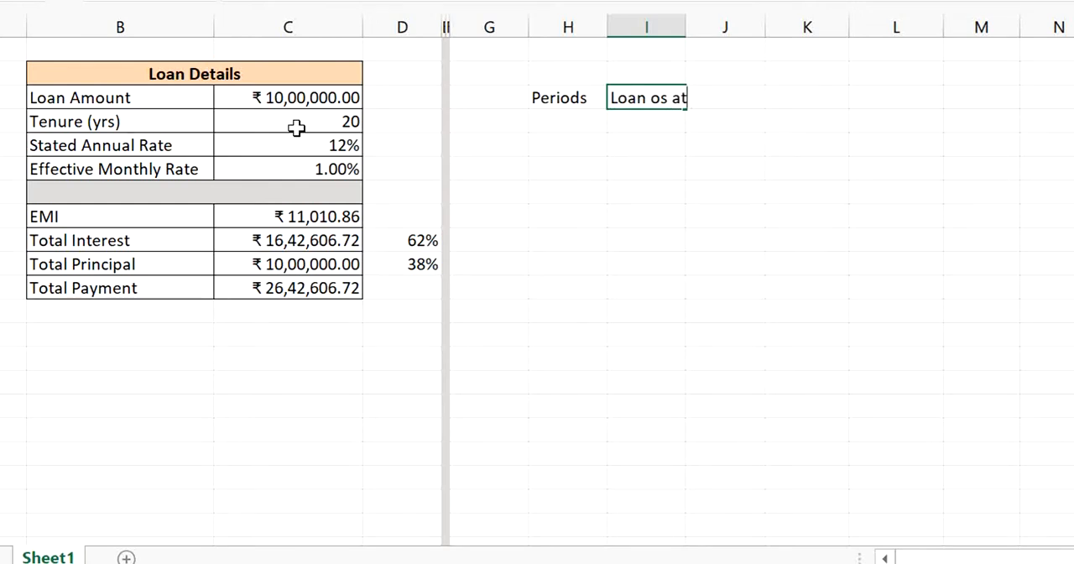
type(" begin")
key("Return")
key("Right")
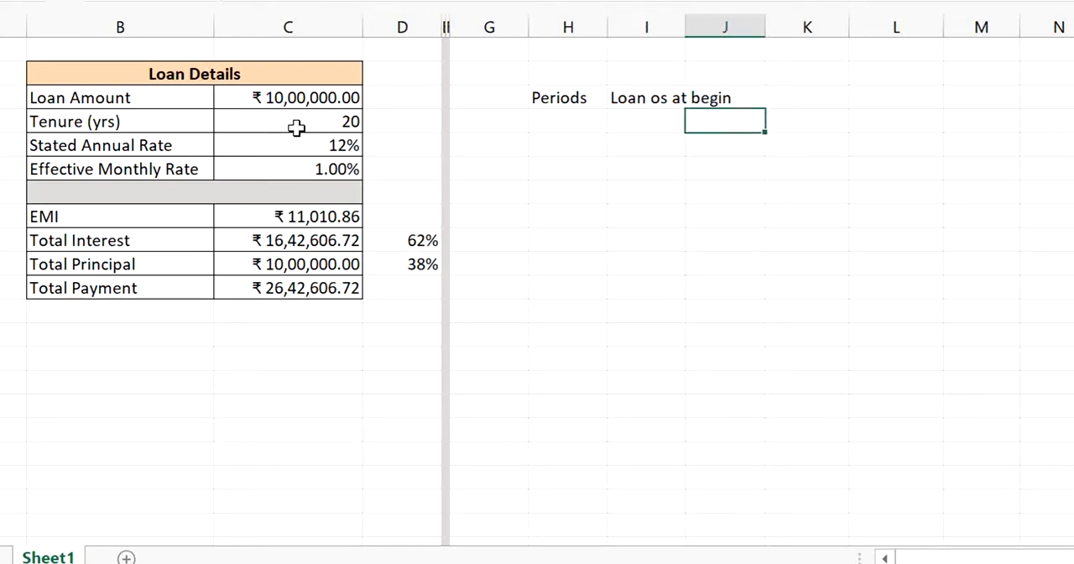
- Add the headers "Interest" in J3 and "Pricipal" in K3 of the schedule
key("Up")
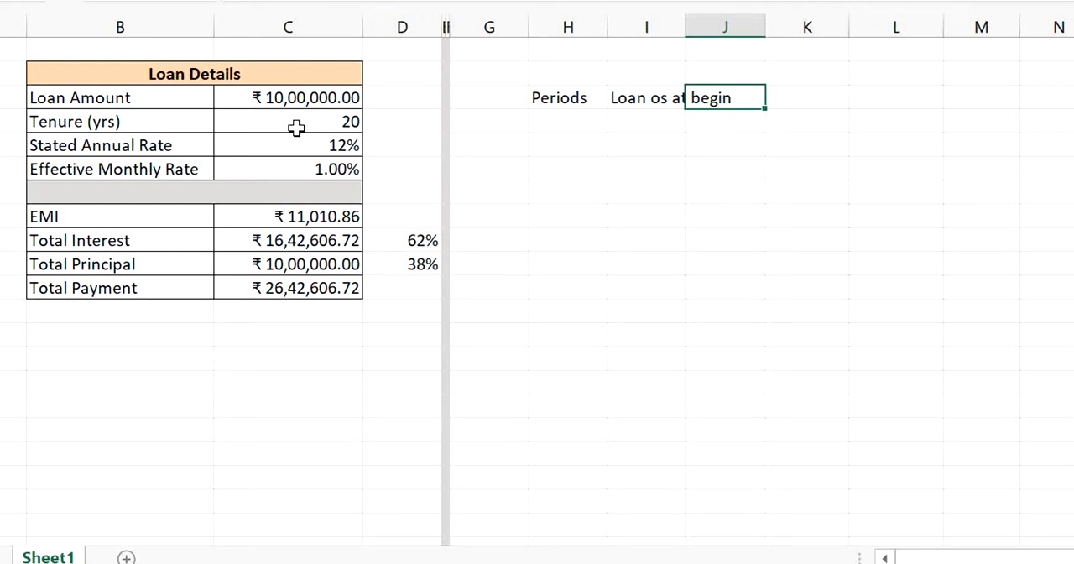
type("Interest")
key("Tab")
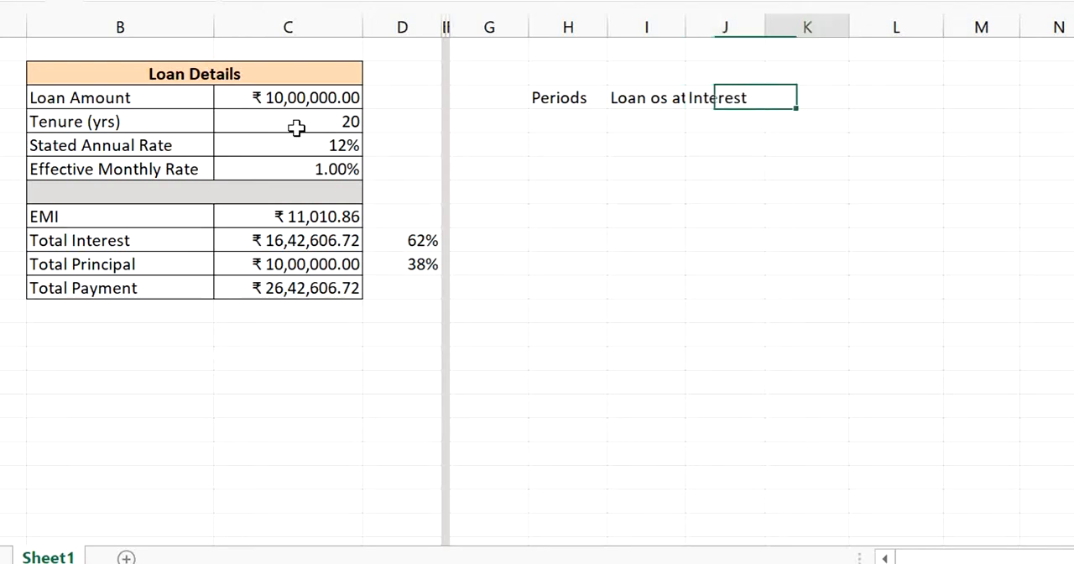
type("P")
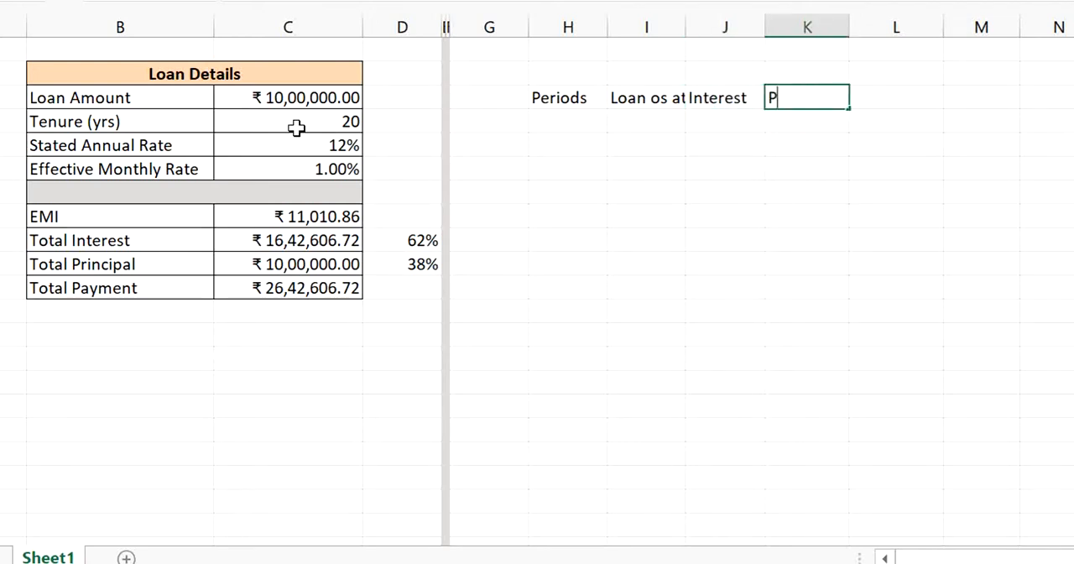
type("ricipal")
key("Tab")
key("Left")
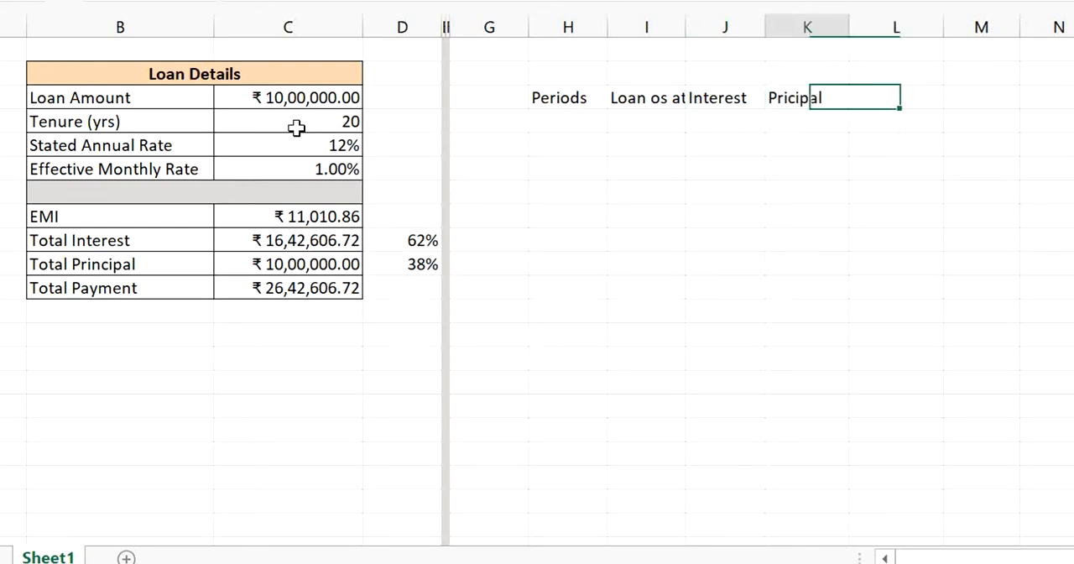
- Add the headers "EMI" in L3 and "Loan os at end" in M3 to complete the schedule's header row
key("Right")
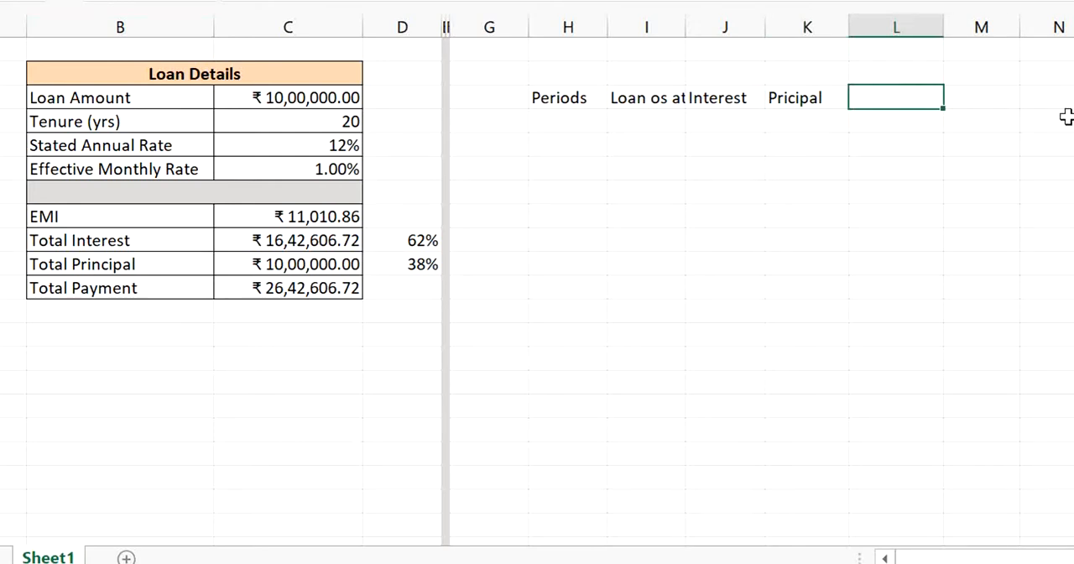
type("EMI")
key("Tab")
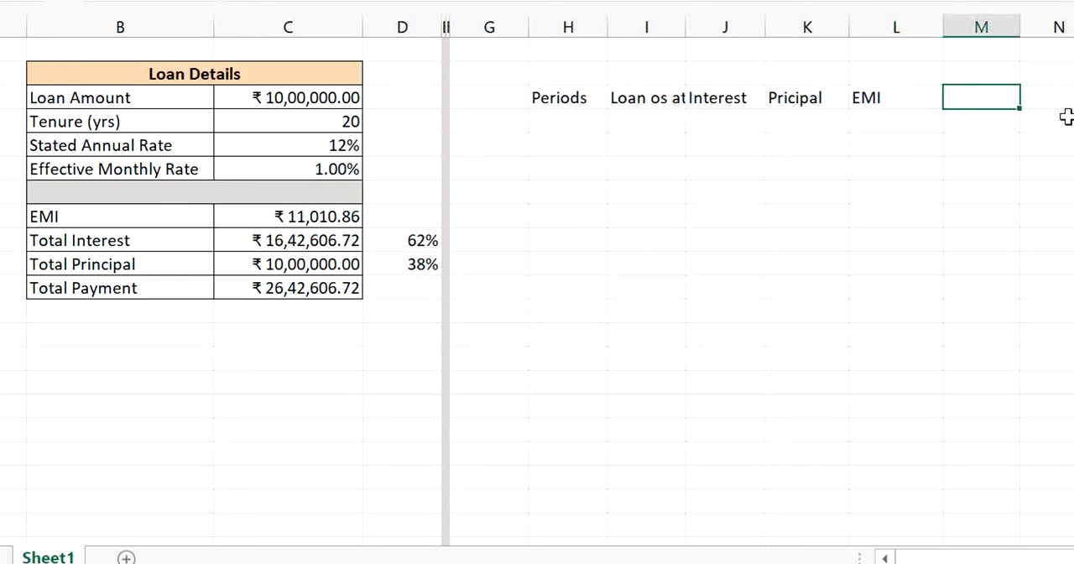
type("Loan os at end")
key("Return")
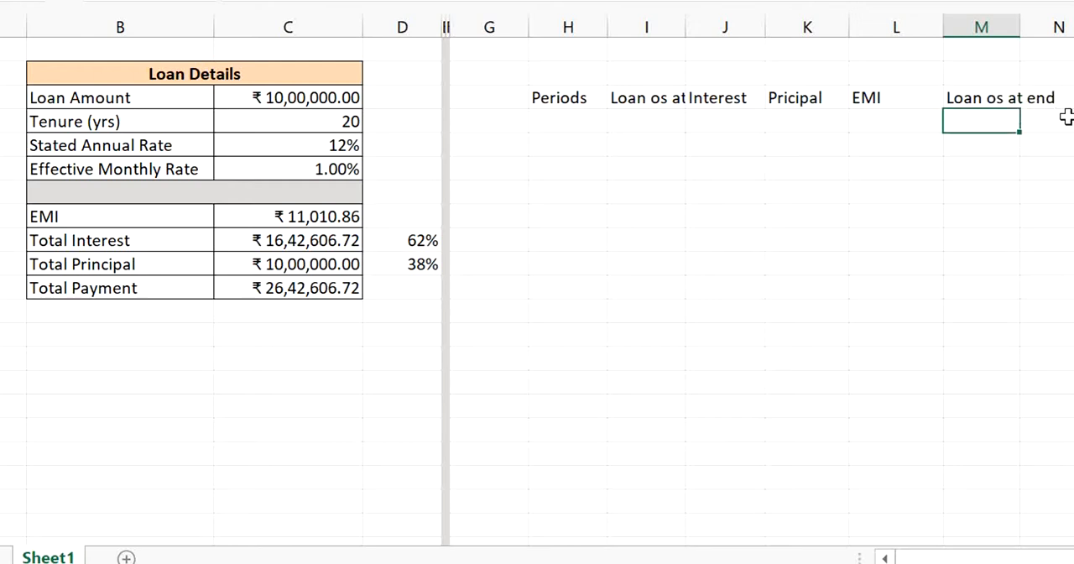
- Review the schedule's columns from Periods to Loan os at end along the empty row beneath the headers
key("Left")
key("Left")
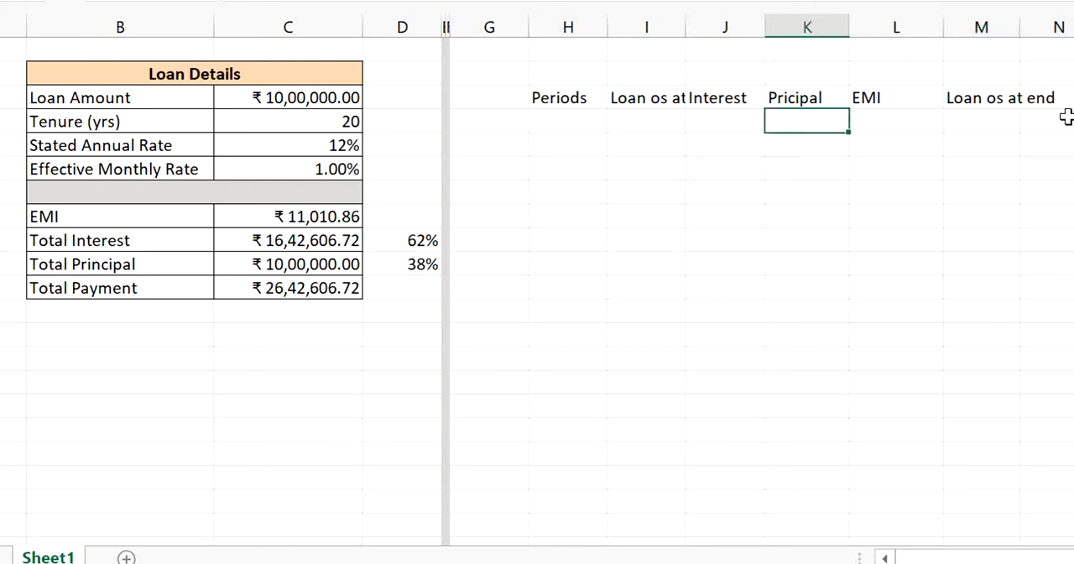
key("Left")
key("Right")
key("Right")
key("Right")
key("Up")
key("Down")
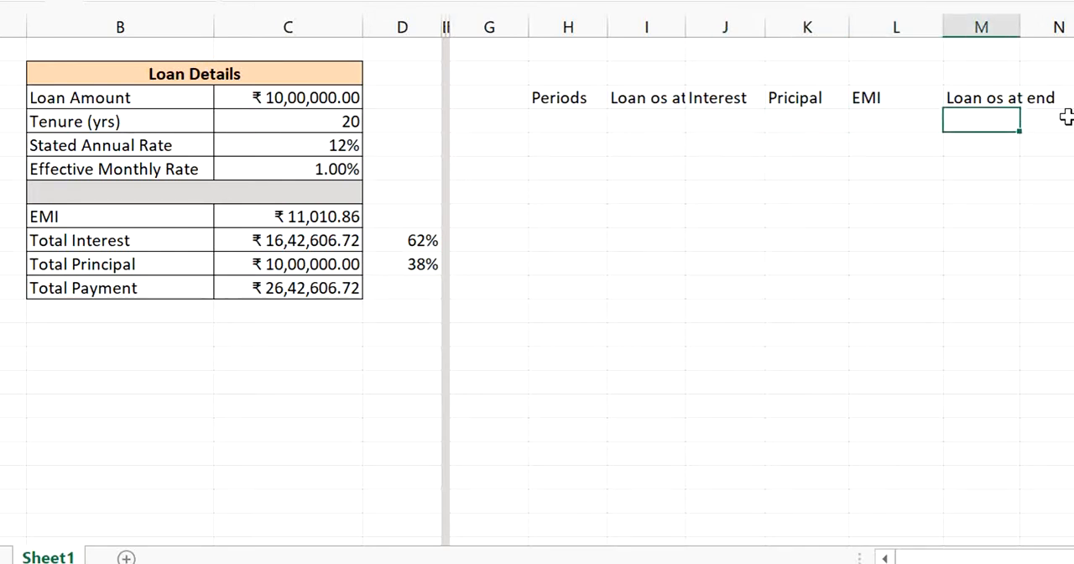
key("Left")
key("Left")
key("Left")
key("Left")
key("Left")
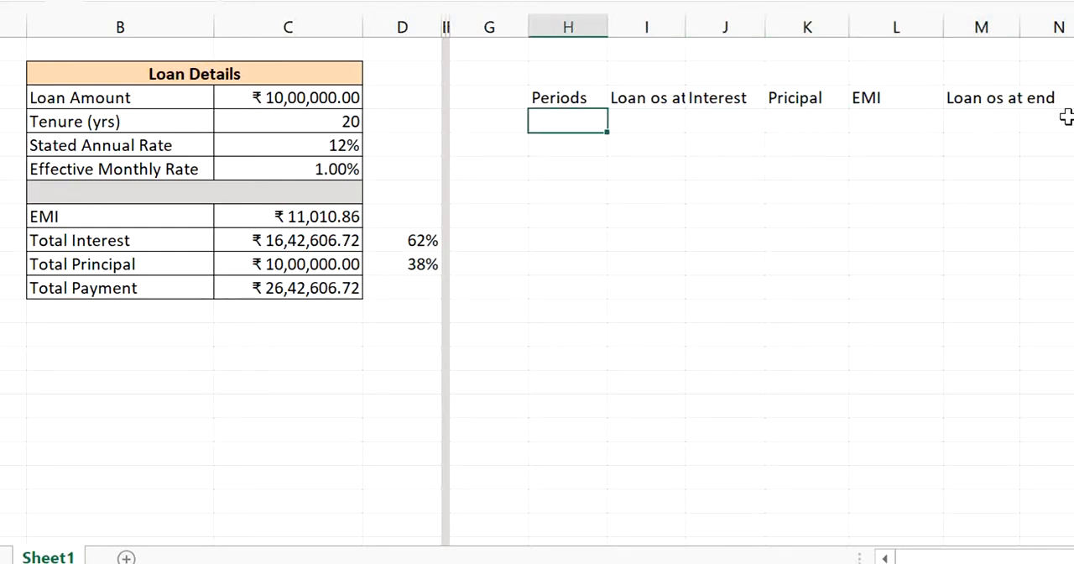
key("Left")
key("Left")
key("Left")
key("Left")
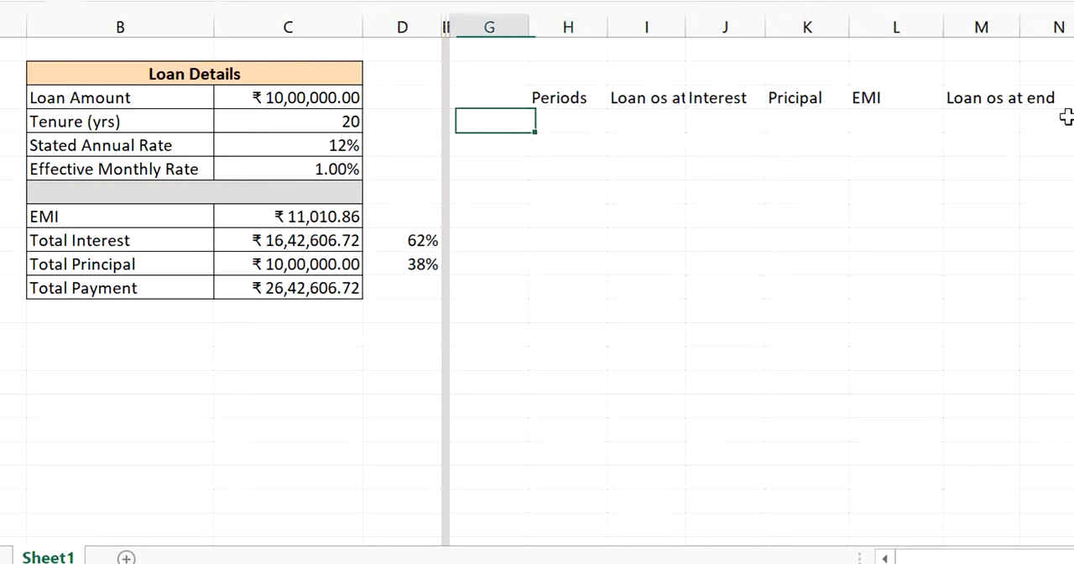
- Number the first three repayment periods 1, 2 and 3 in H4:H6 under the Periods header
key("Right")
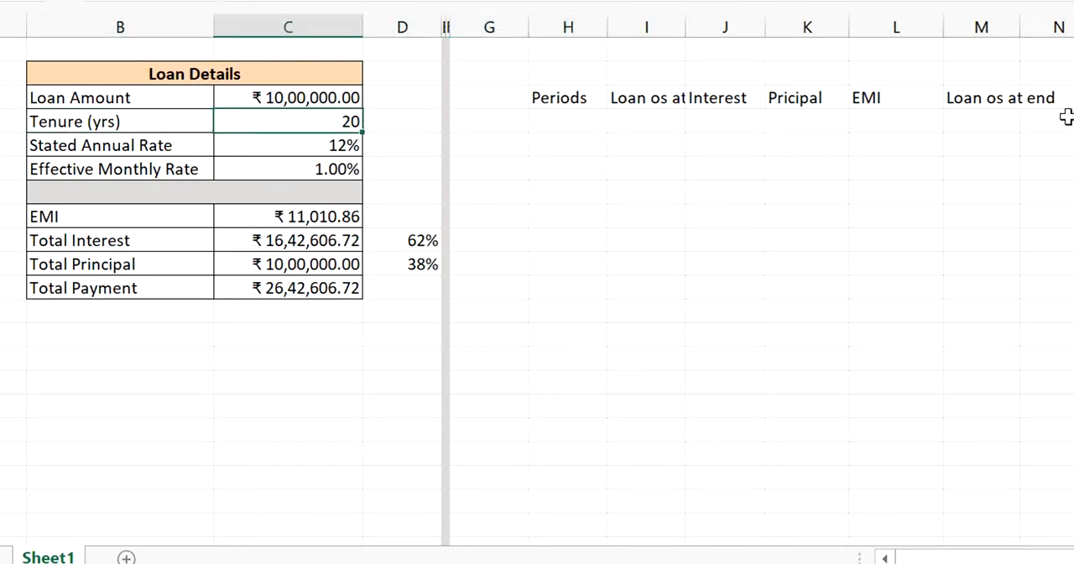
key("Right")
key("Right")
key("Right")
key("Right")
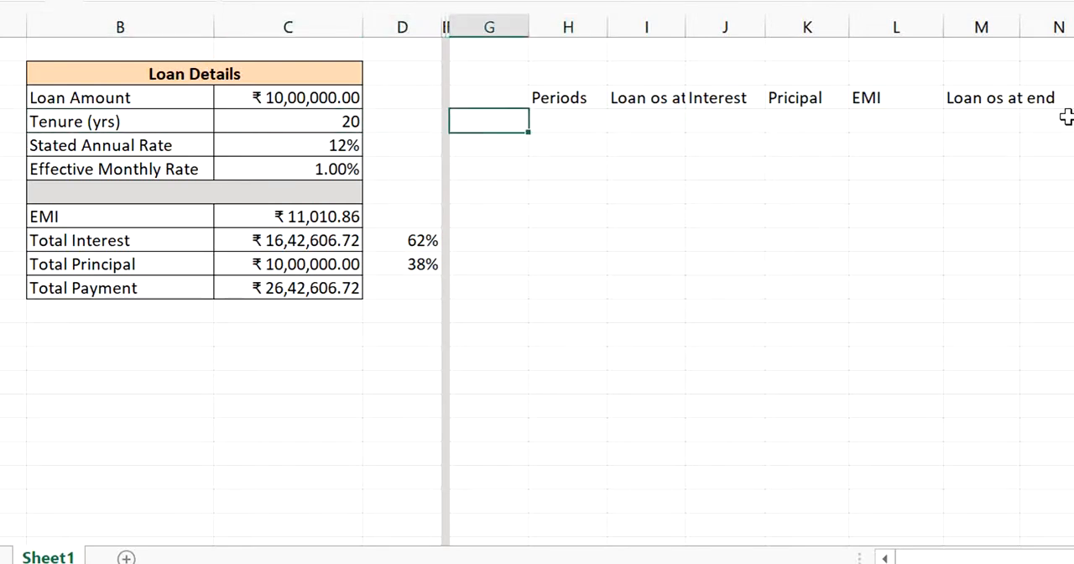
key("Right")
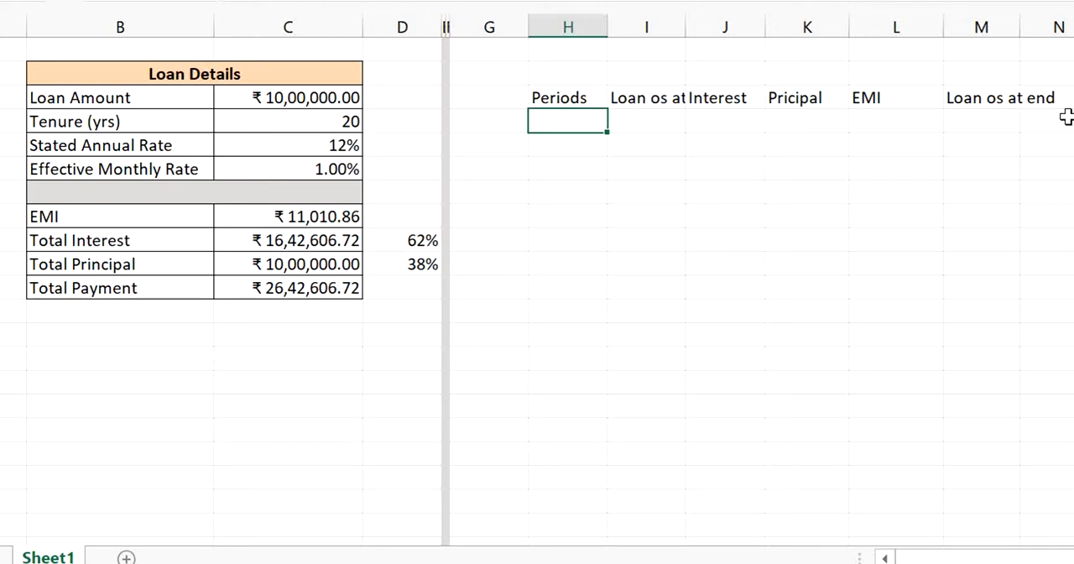
type("1")
key("Return")
type("2")
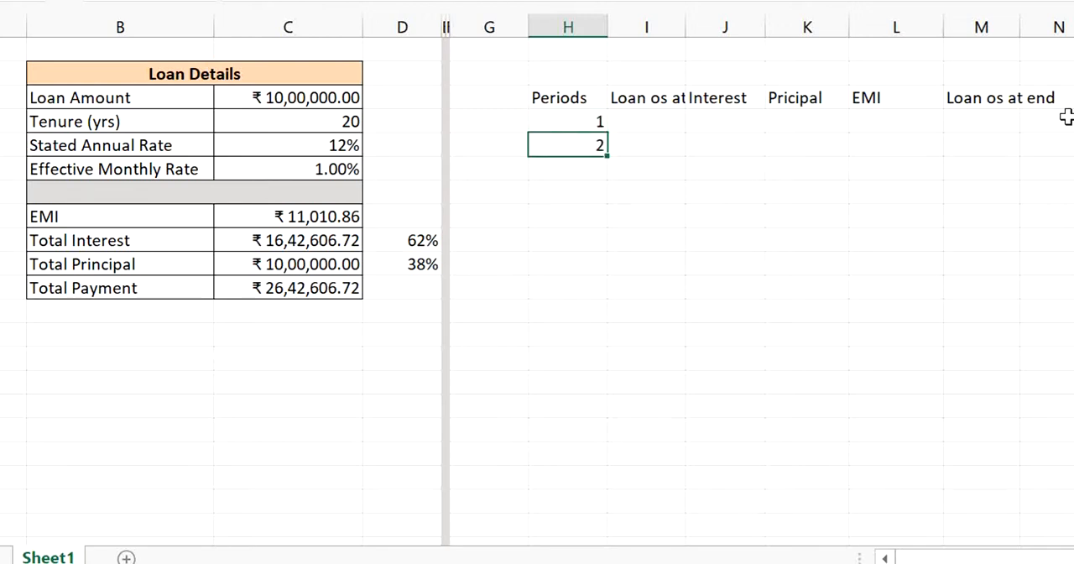
key("Return")
type("3")
key("Return")
- Enter 240 in H10 as the final period, leaving a gap below period 3
key("Down")
key("Up")
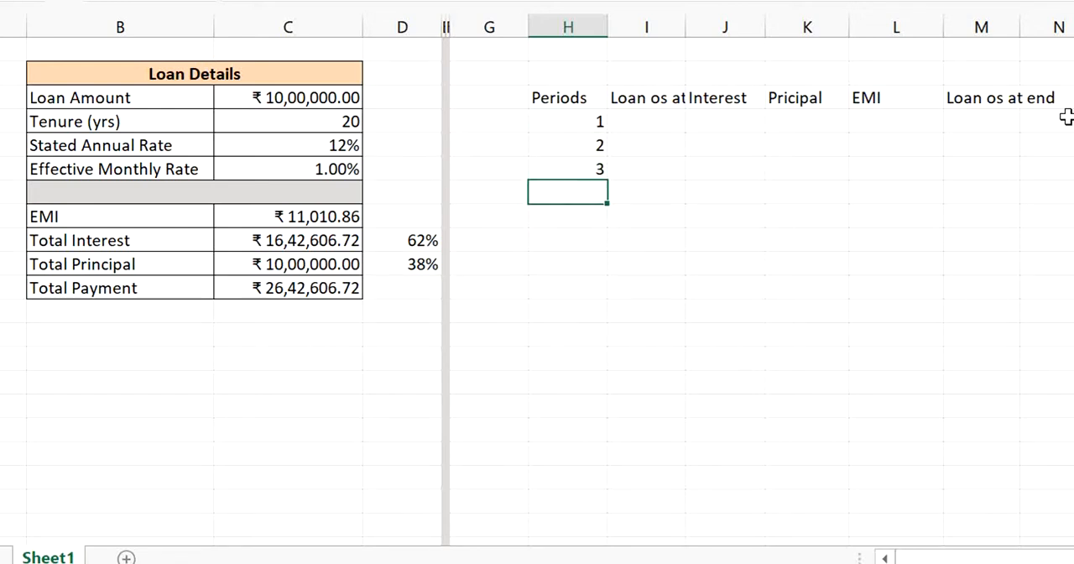
key("Down")
key("Down")
key("Down")
type("2")
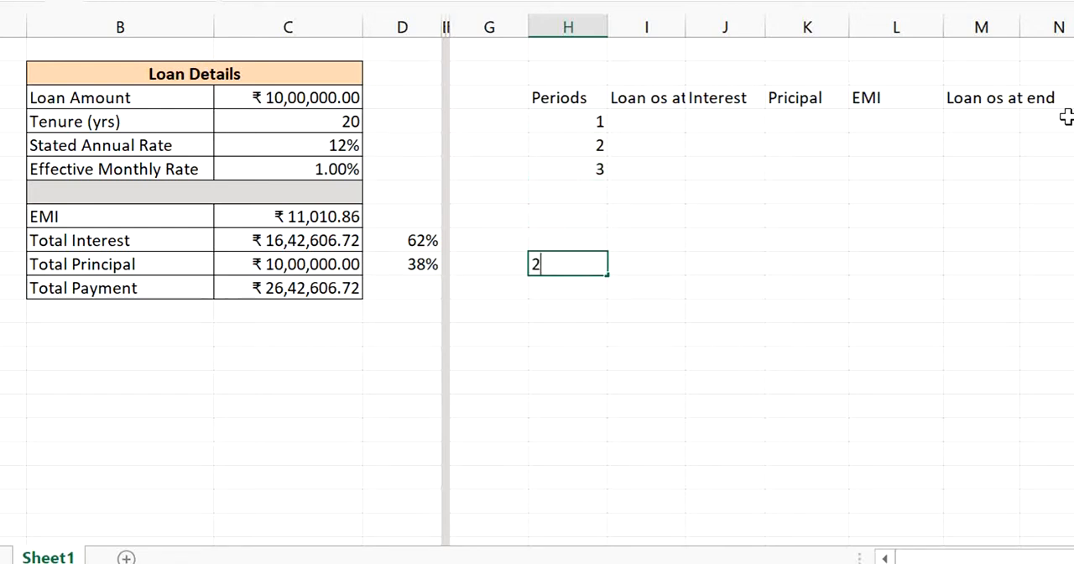
type("40")
key("Right")
- Widen column I to fit its header and link period 1's opening balance in I4 to the loan amount with =C3
key("Up")
key("Up")
key("Up")
key("Up")
key("Up")
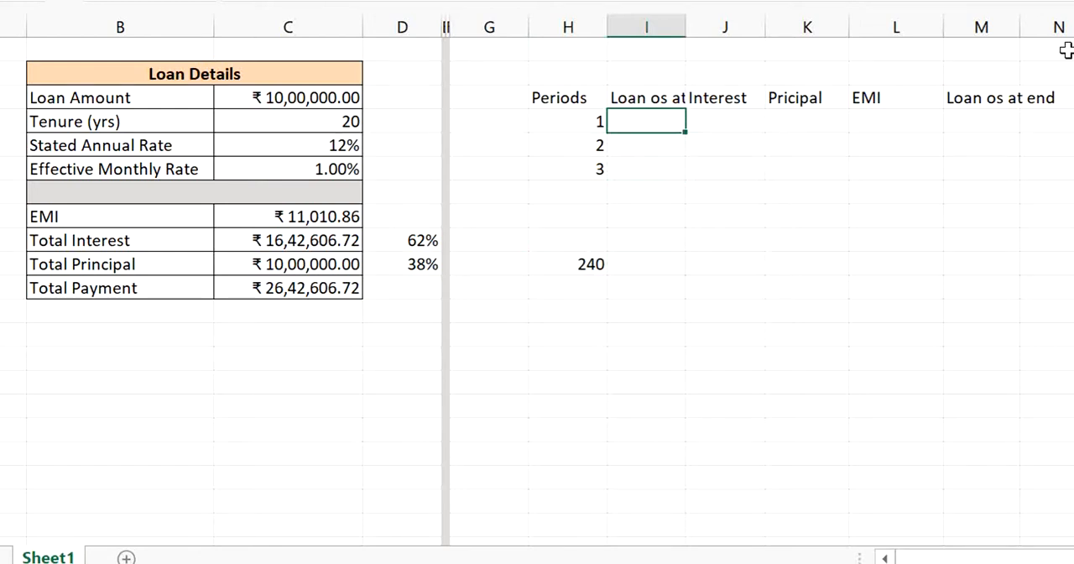
double_click(685, 25)
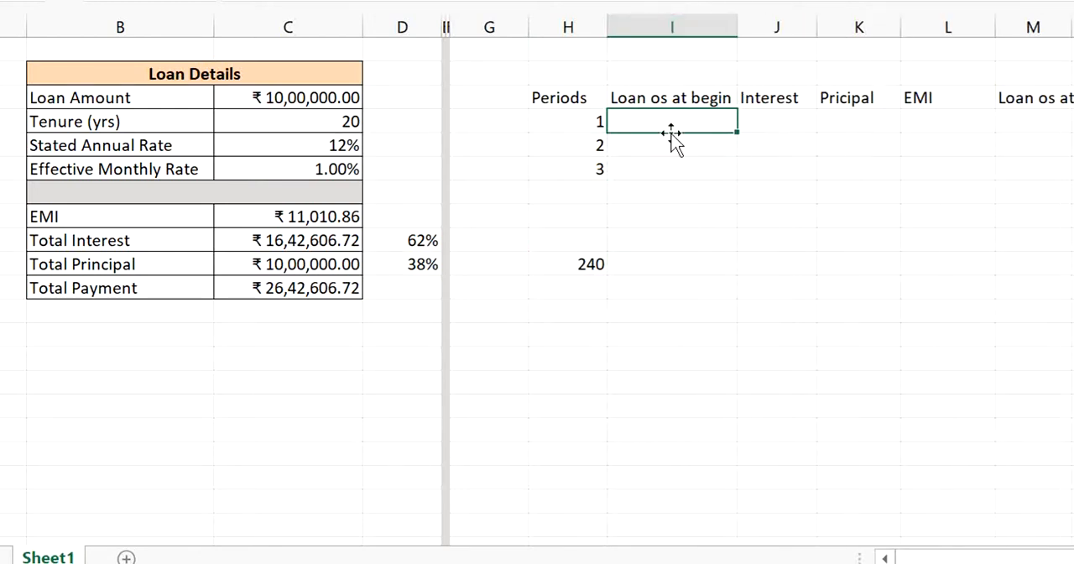
left_click(670, 165)
left_click(664, 126)
type("=")
left_click(287, 97)
key("Return")
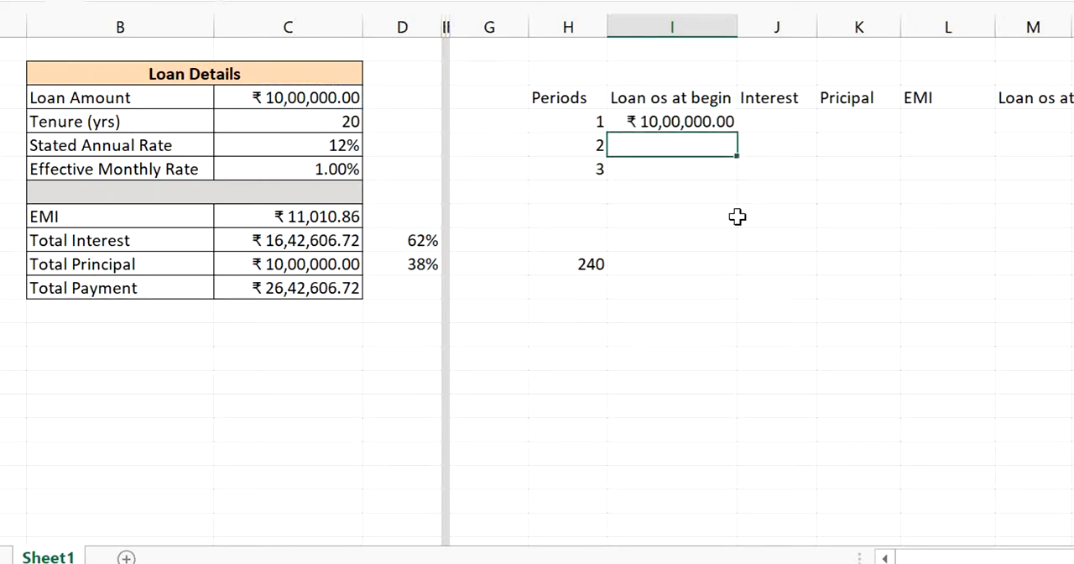
- Calculate period 1's interest in J4 with =I4*$C$6 and widen column J to fit the amount
key("Up")
key("Right")
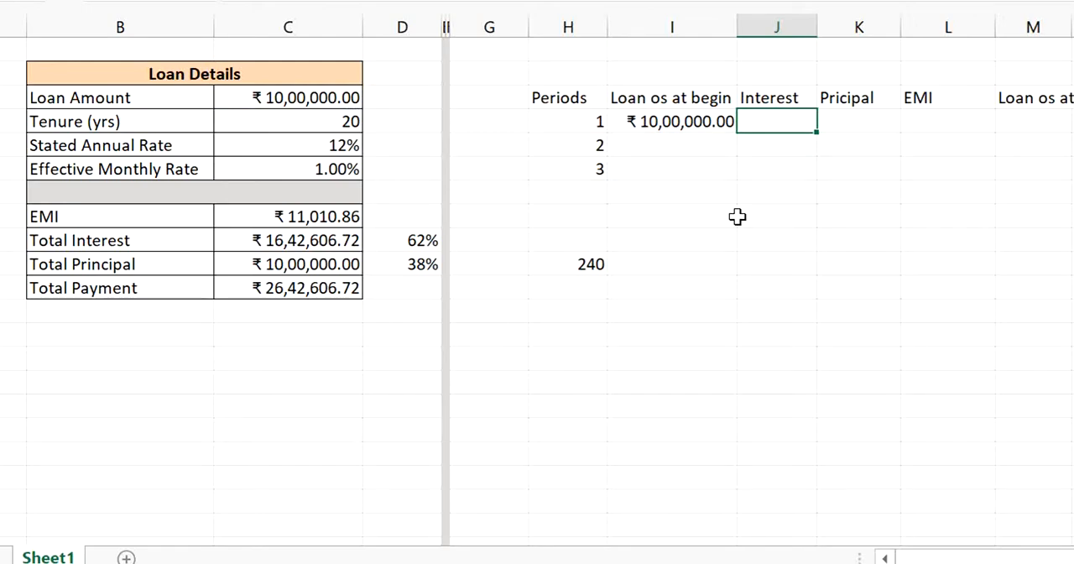
type("==")
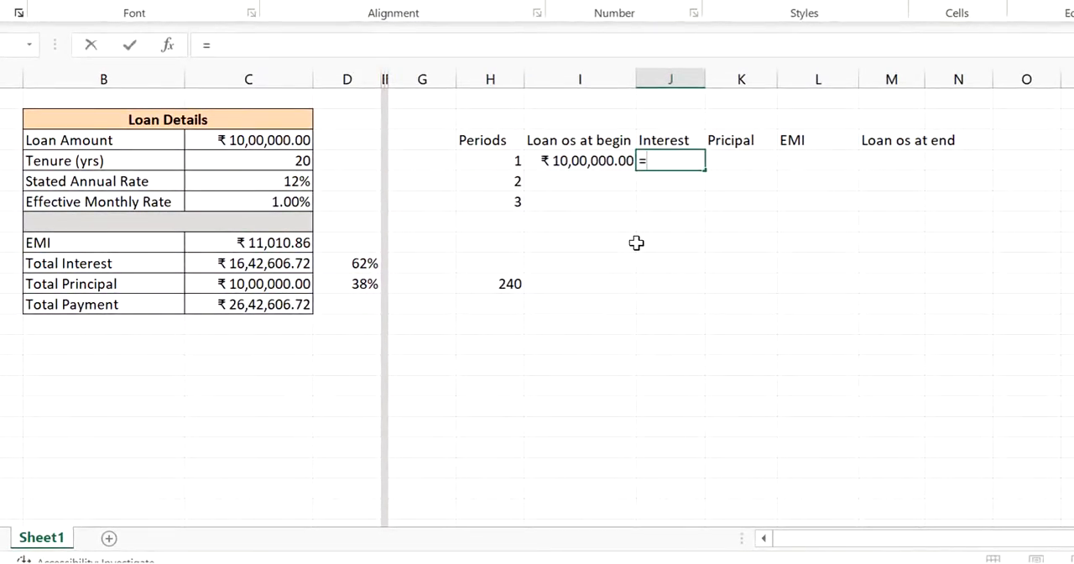
left_click(568, 160)
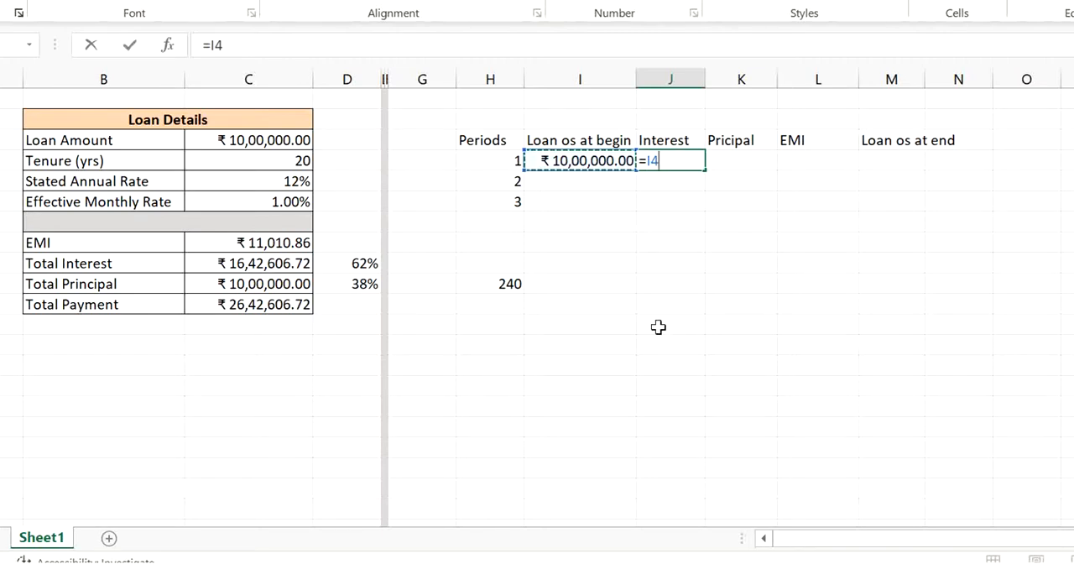
type("*")
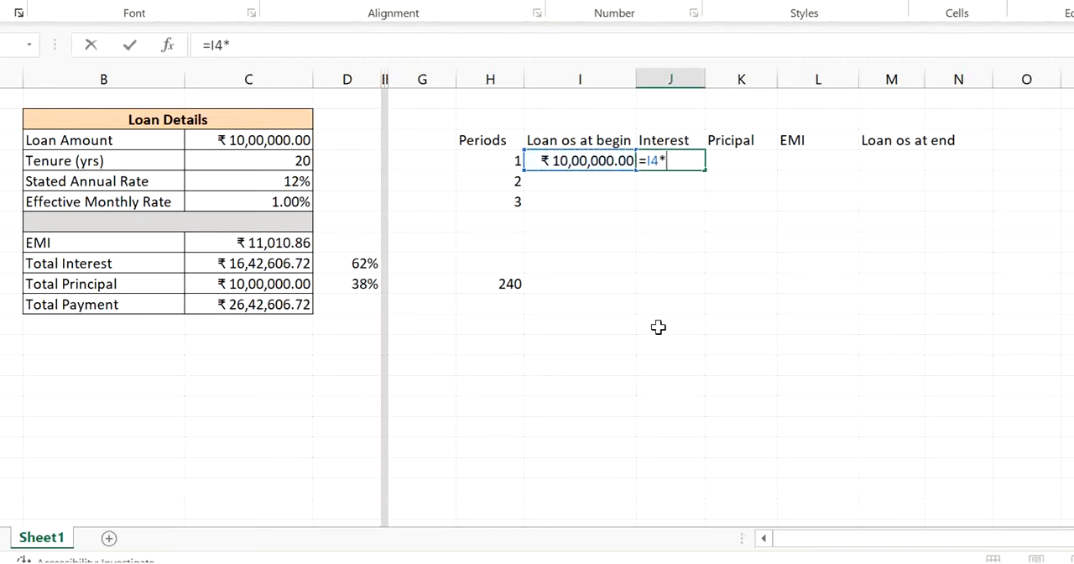
left_click(216, 204)
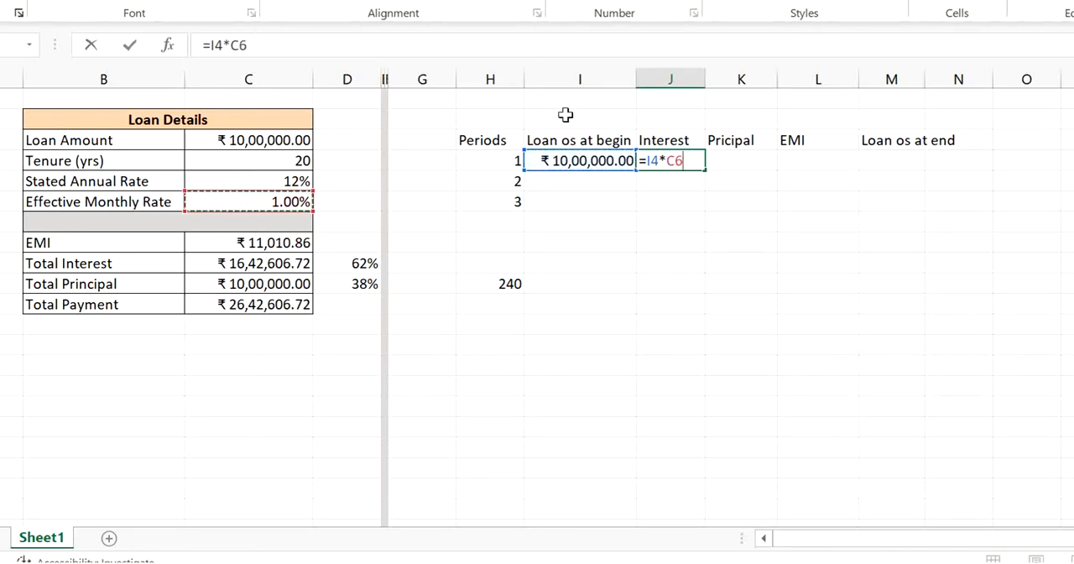
left_click(676, 160)
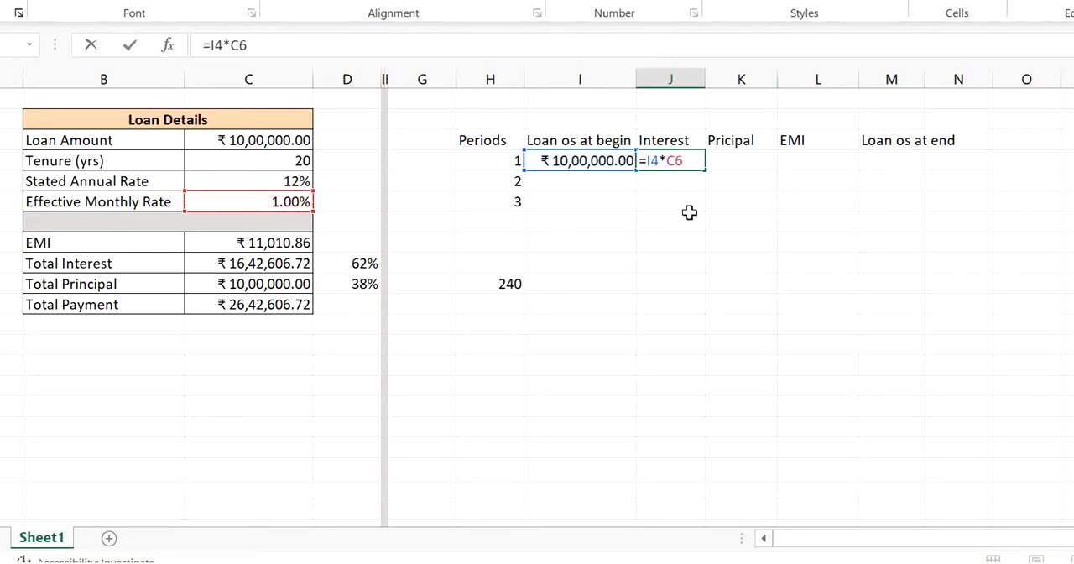
key("F4")
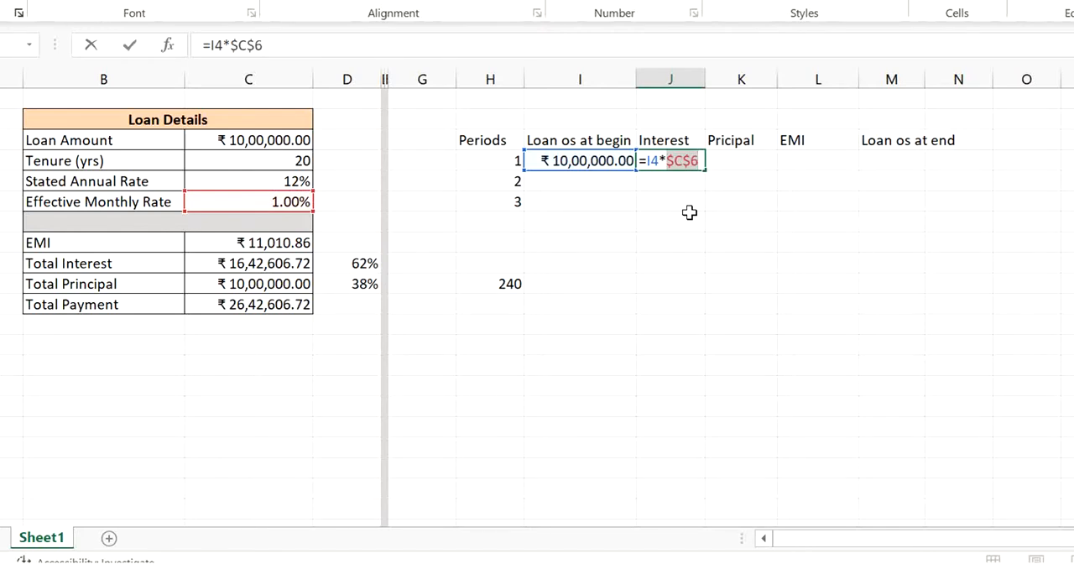
key("Return")
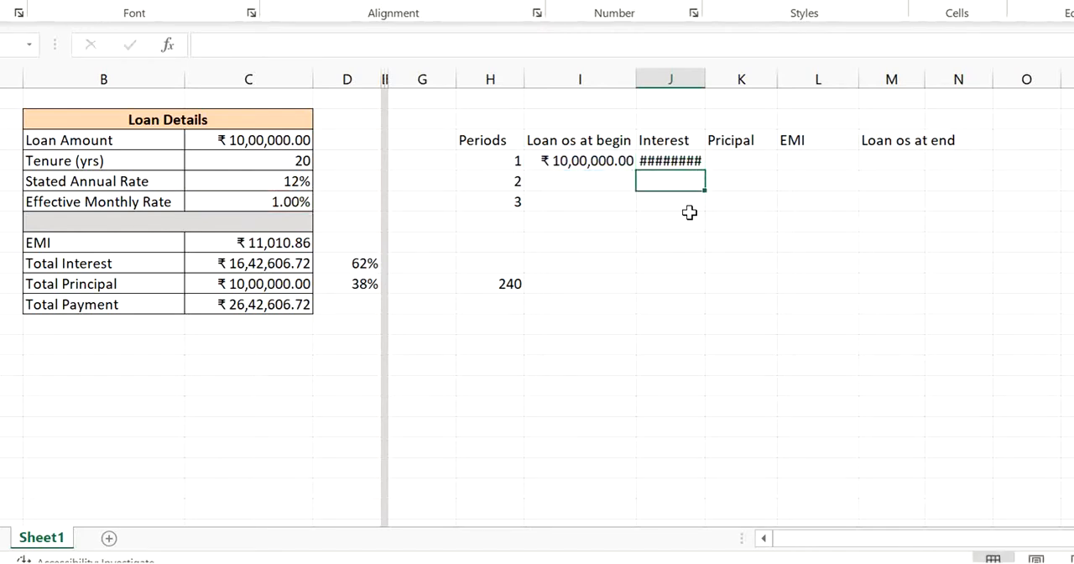
double_click(706, 79)
left_click(703, 161)
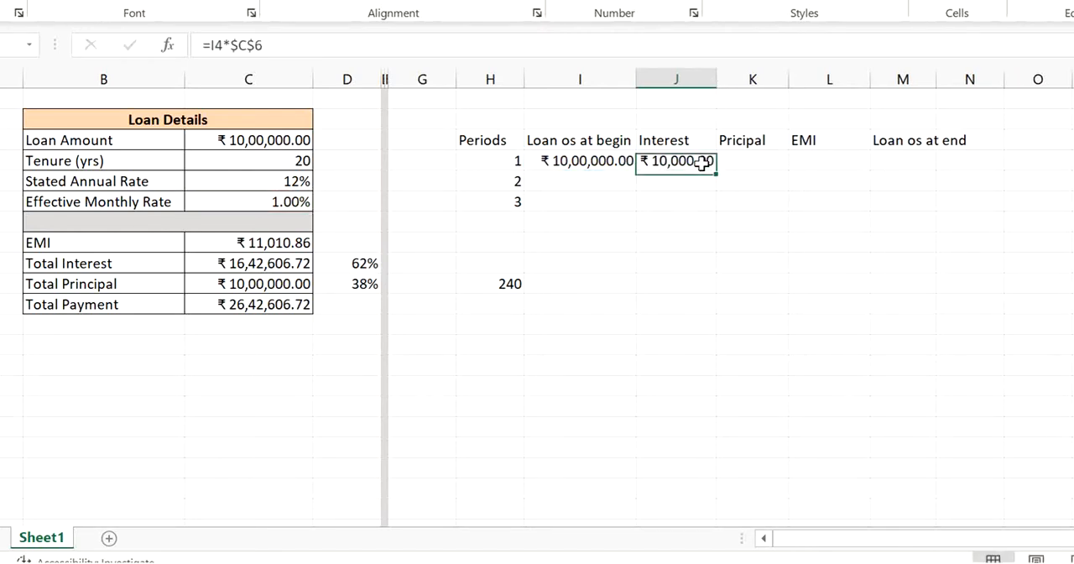
- Link period 1's EMI in L4 to the calculated EMI with the absolute reference =$C$8
key("Right")
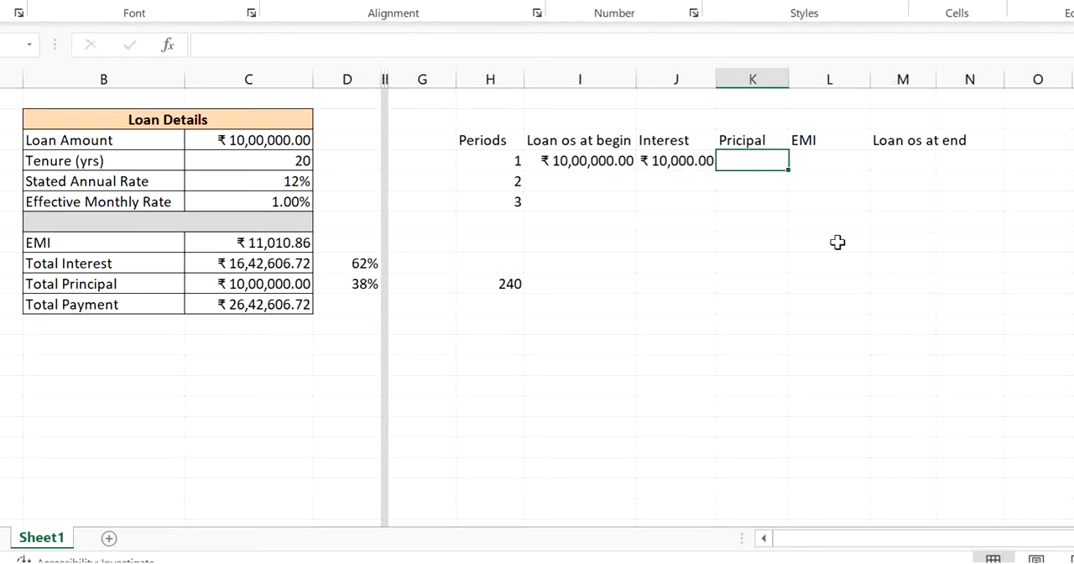
key("Right")
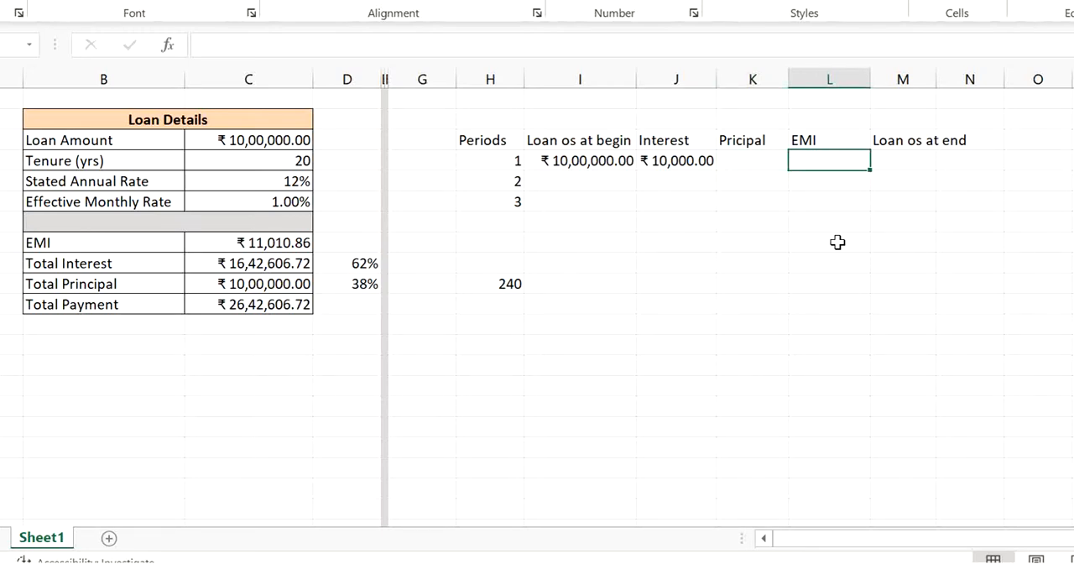
type("=")
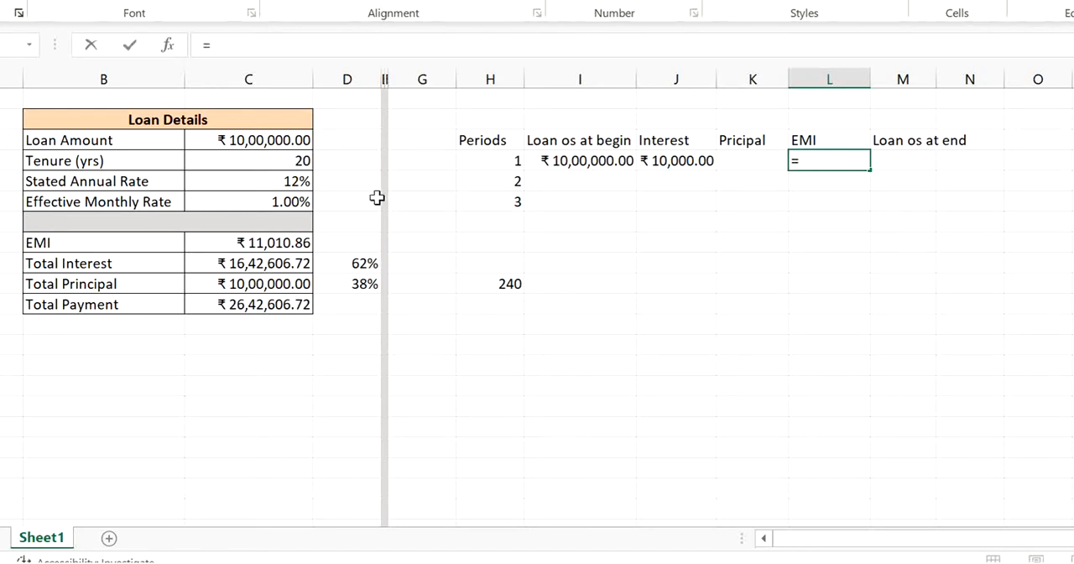
left_click(275, 242)
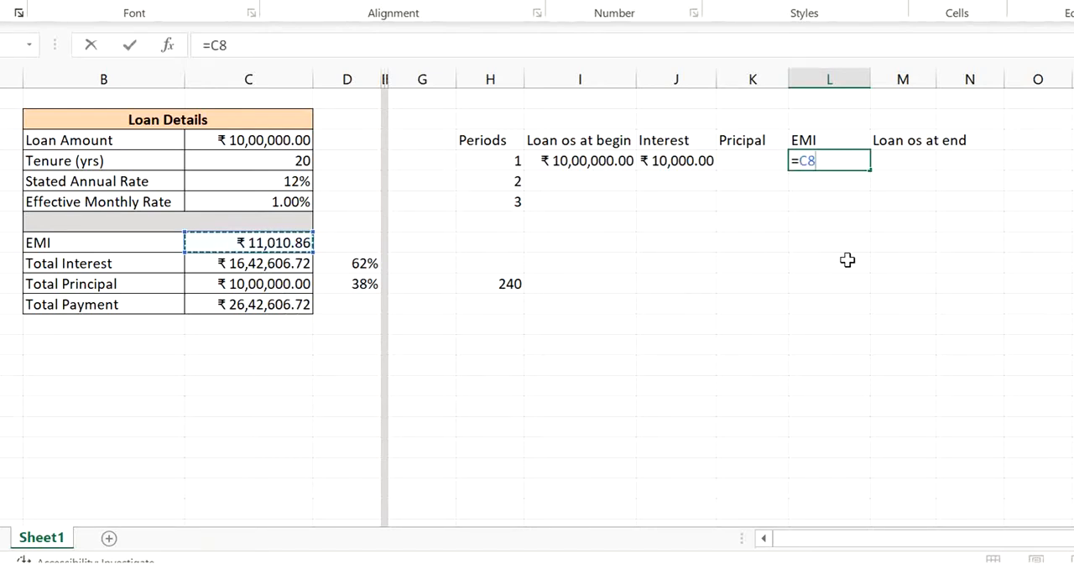
key("F4")
key("Return")
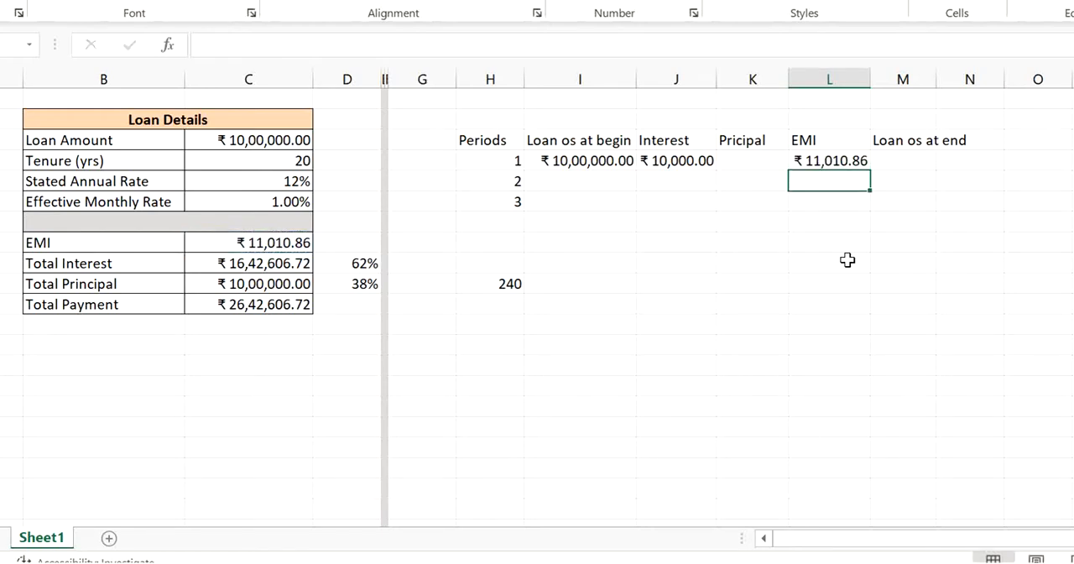
- Calculate period 1's principal portion in K4 as EMI minus interest with =L4-J4
key("Right")
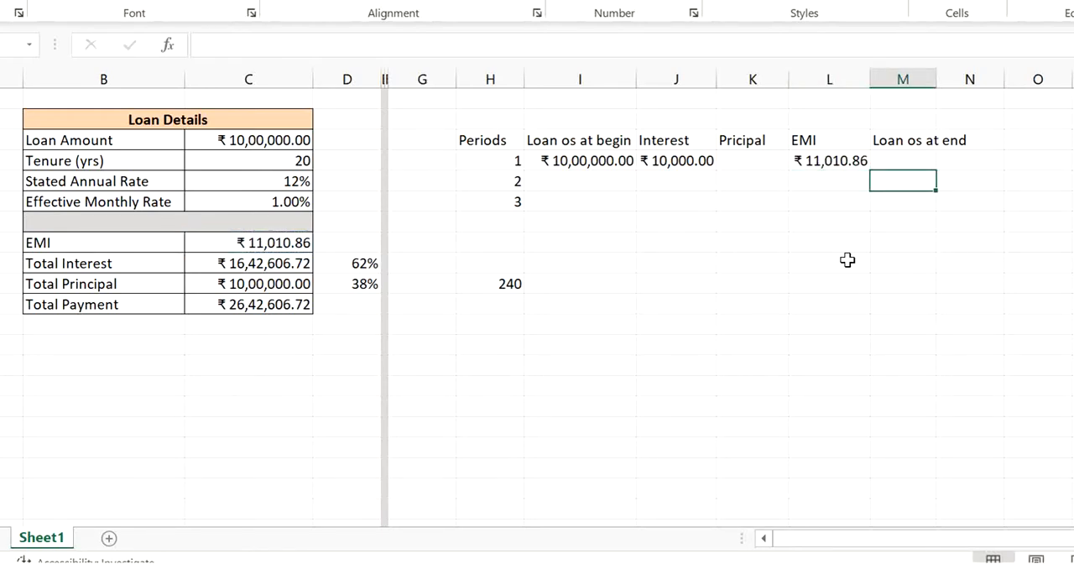
key("Up")
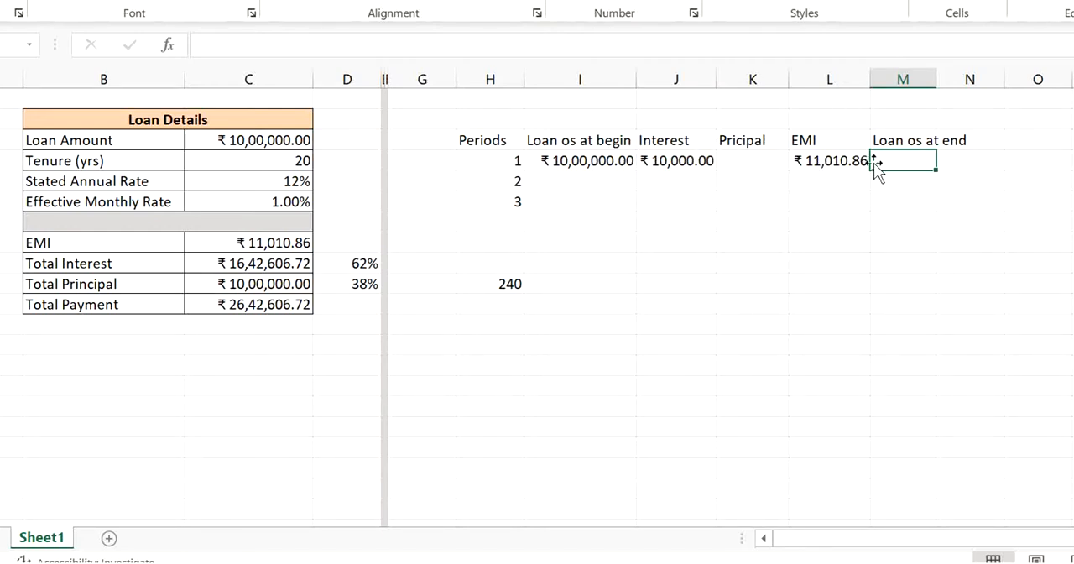
left_click(773, 163)
type("=")
key("Right")
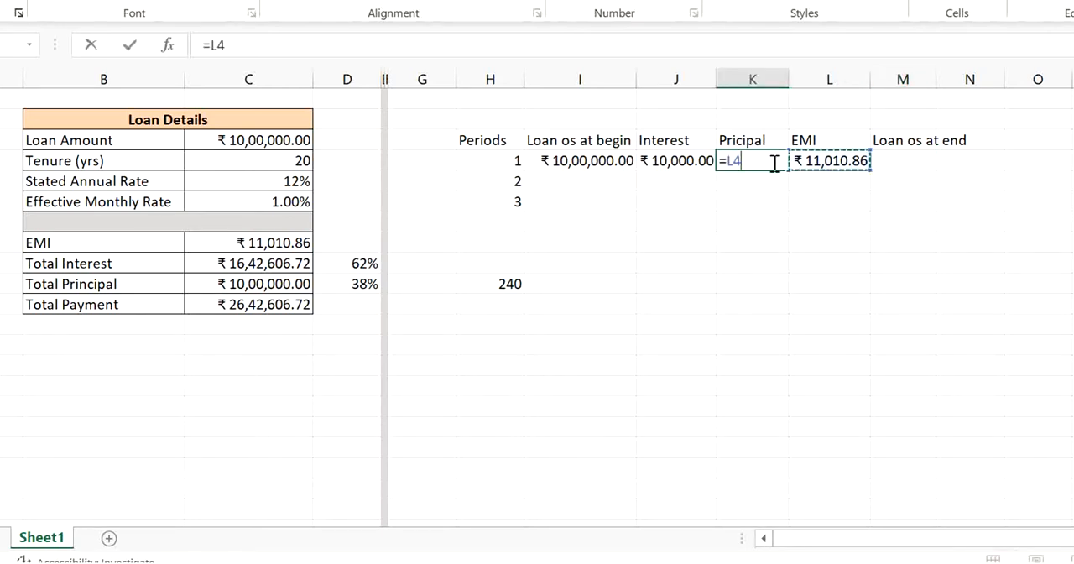
type("-")
left_click_drag(666, 163, 691, 163)
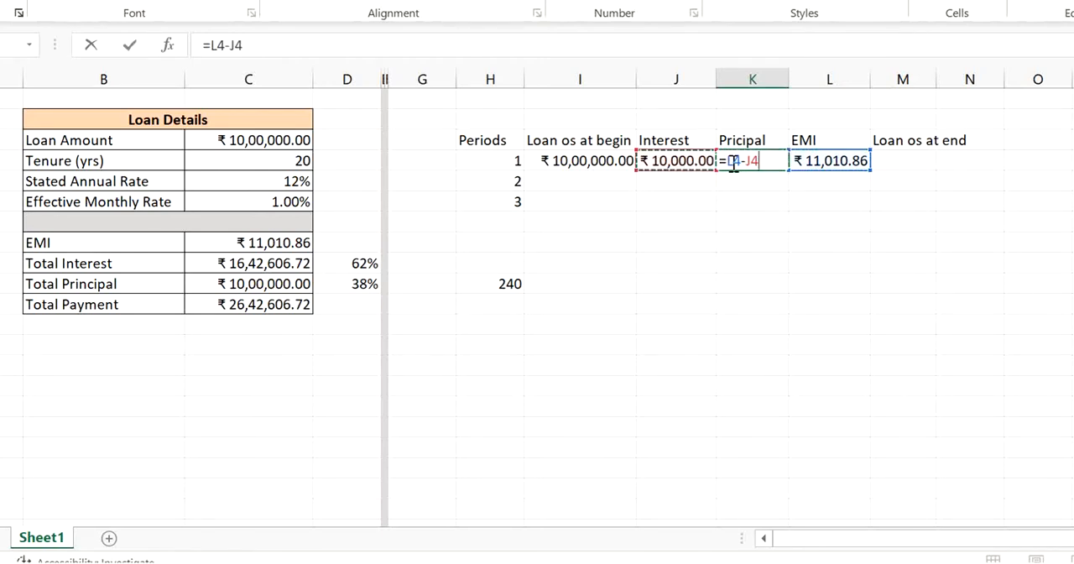
left_click(733, 163)
key("Return")
- Calculate period 1's closing balance in M4 with =I4-K4 and widen column M to fit
key("Right")
key("Right")
key("Right")
key("Up")
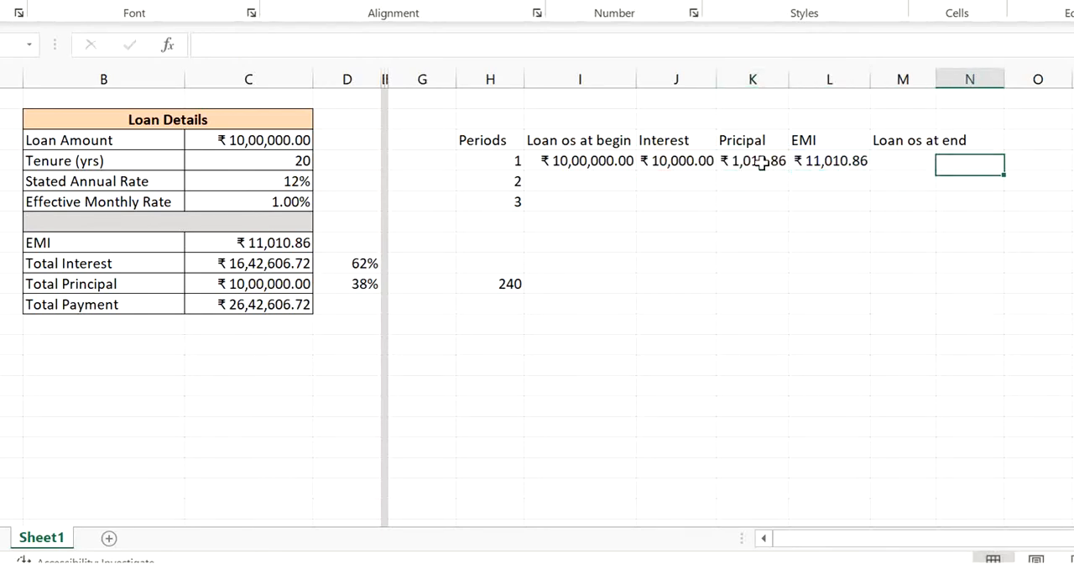
key("Left")
type("=")
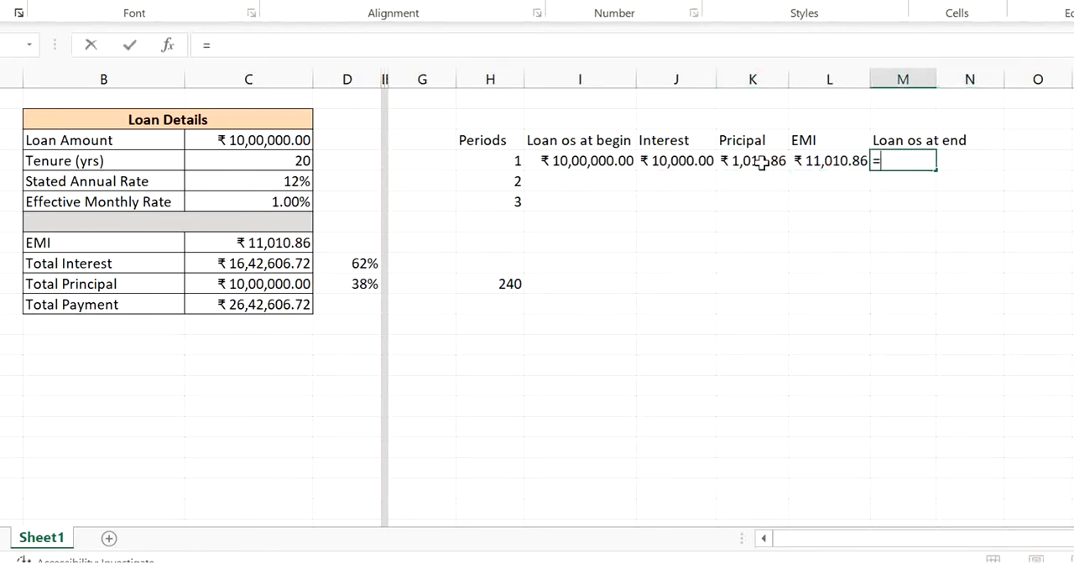
left_click(615, 160)
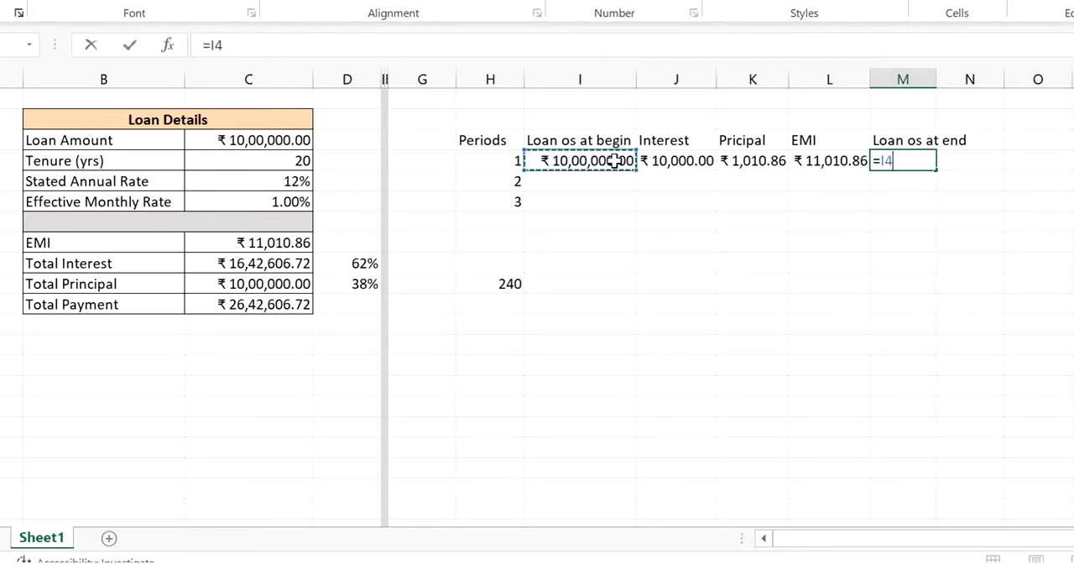
type("-")
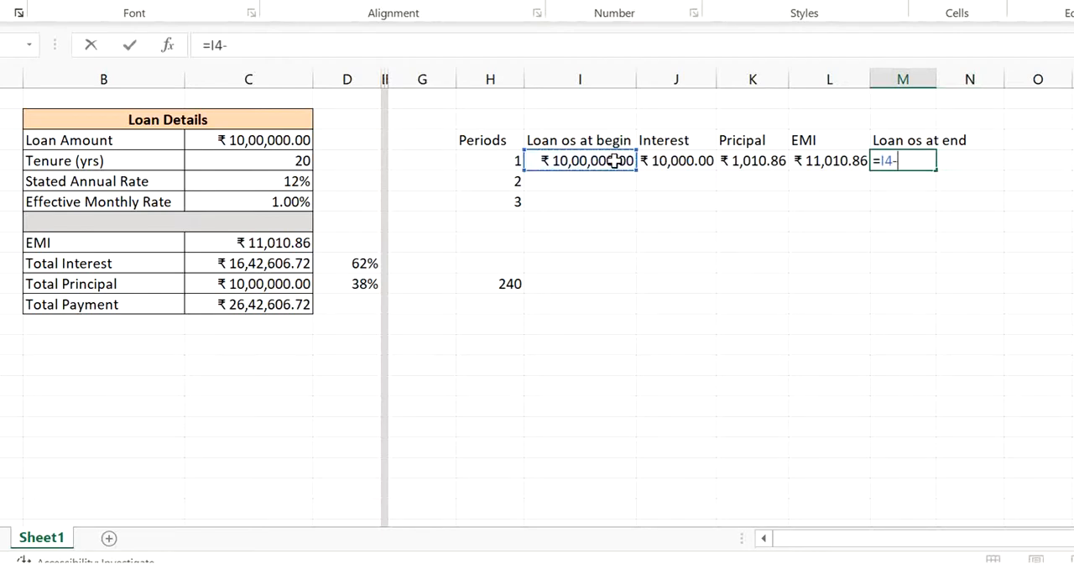
left_click(751, 165)
key("Return")
key("Up")
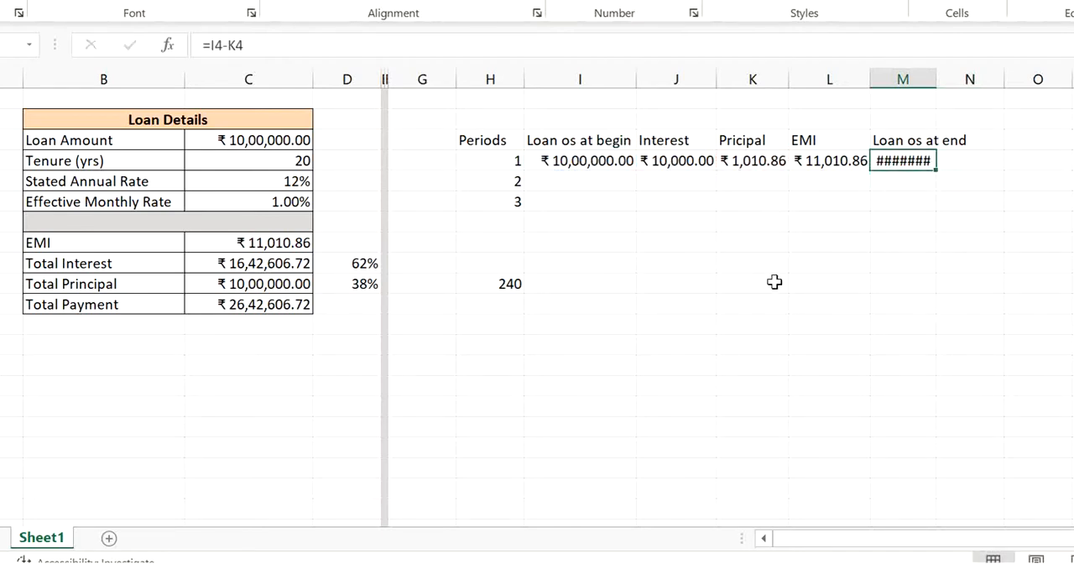
double_click(937, 78)
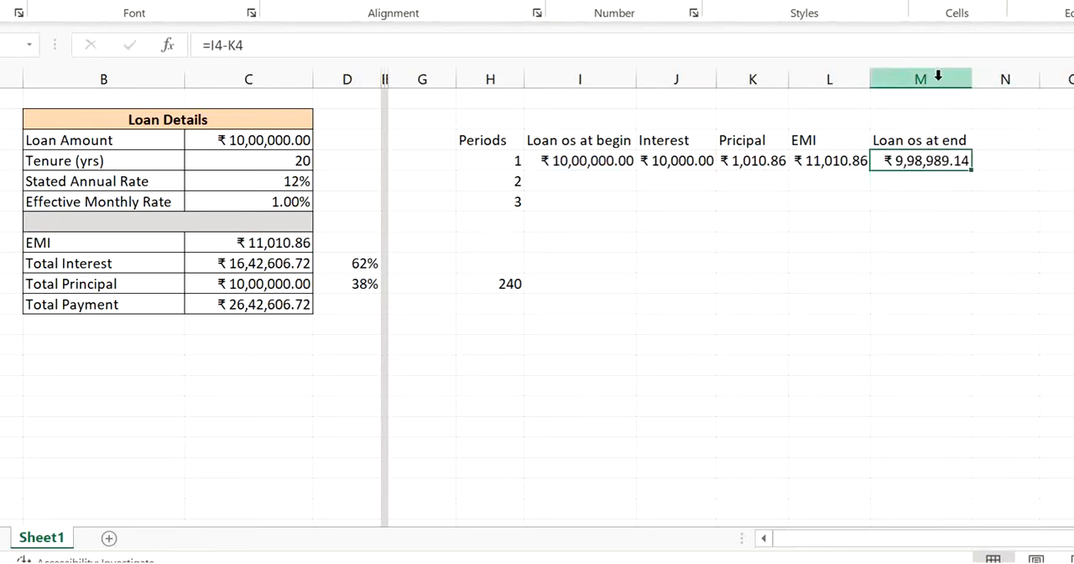
- Link period 2's opening balance in I5 to period 1's closing balance with =M4
left_click(594, 184)
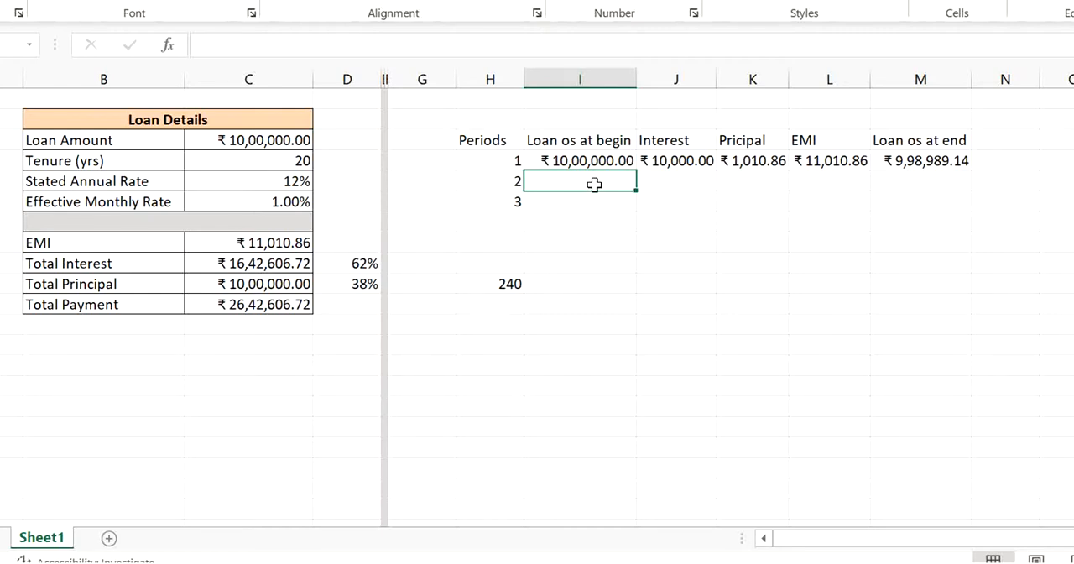
type("=")
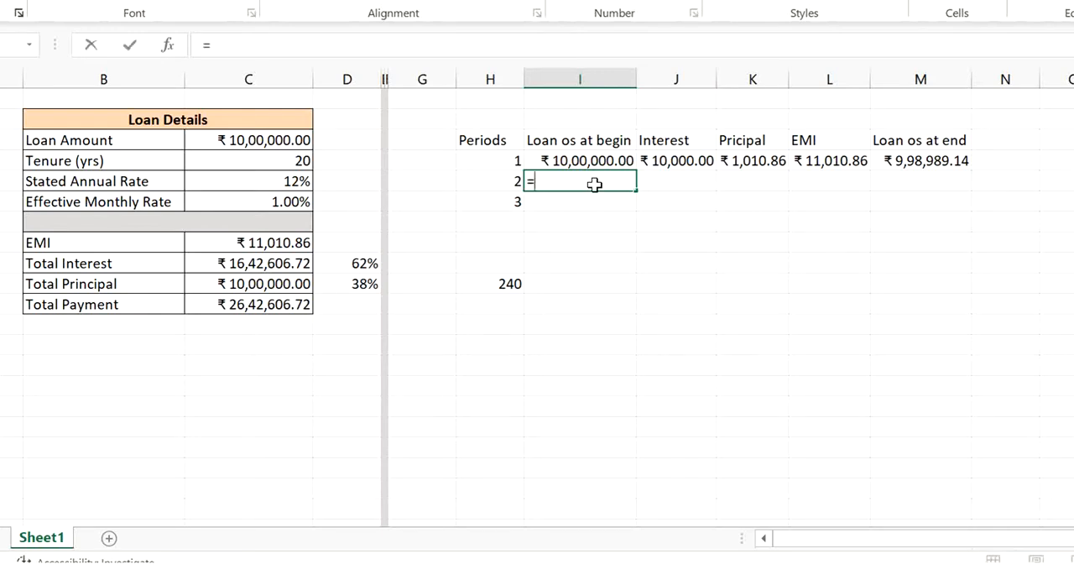
left_click(905, 160)
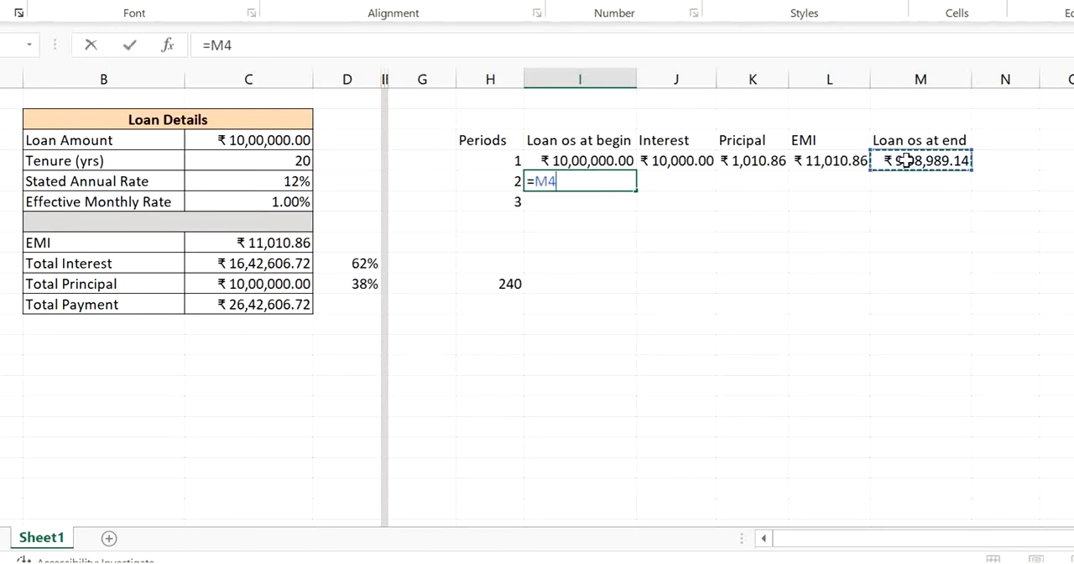
key("Return")
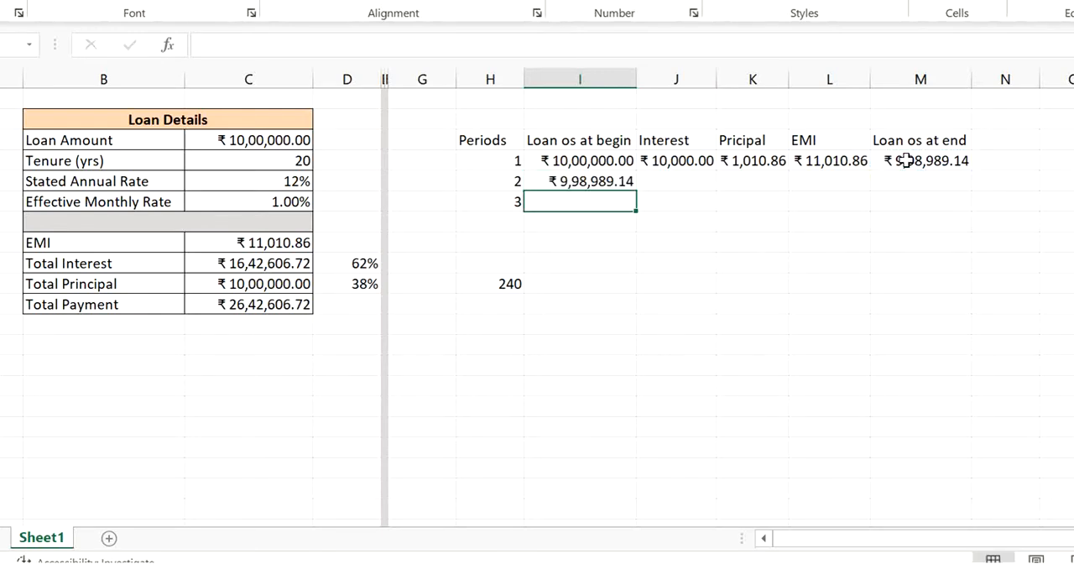
- Copy period 1's interest, principal, EMI and closing balance formulas from J4:M4 down to period 2
key("Up")
key("Right")
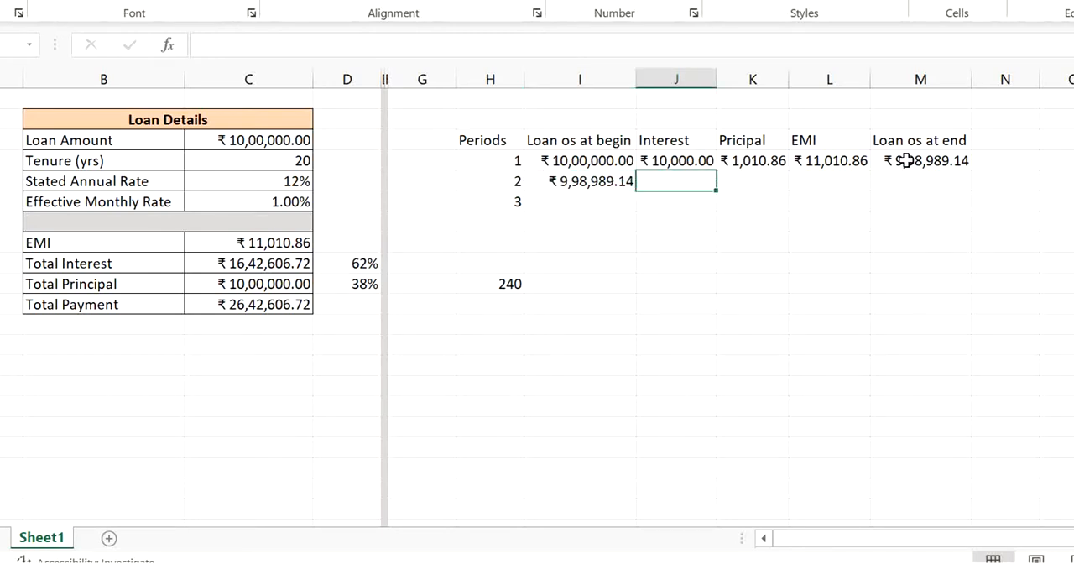
left_click(681, 160)
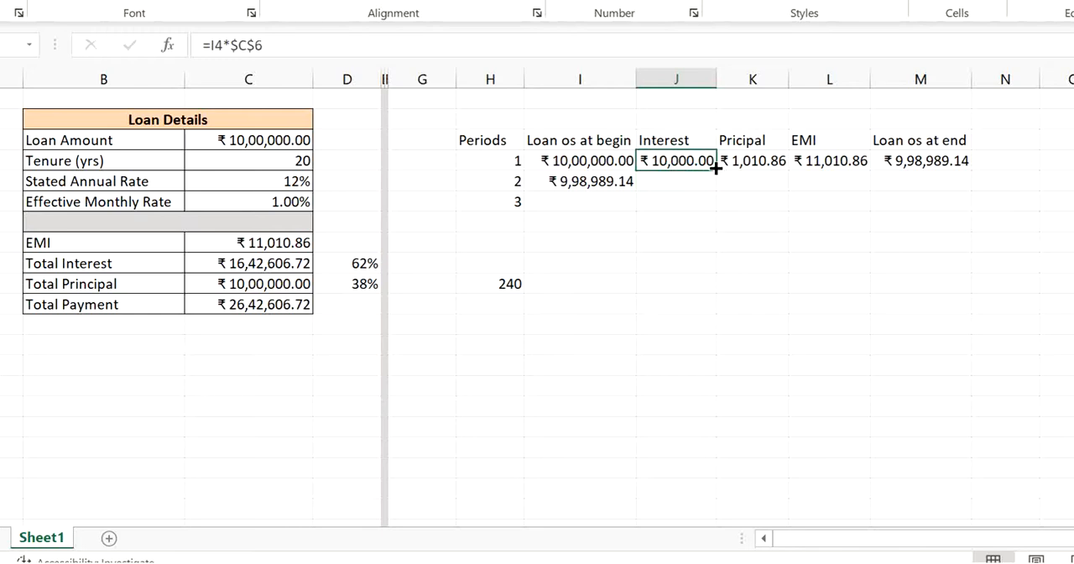
left_click_drag(710, 163, 904, 162)
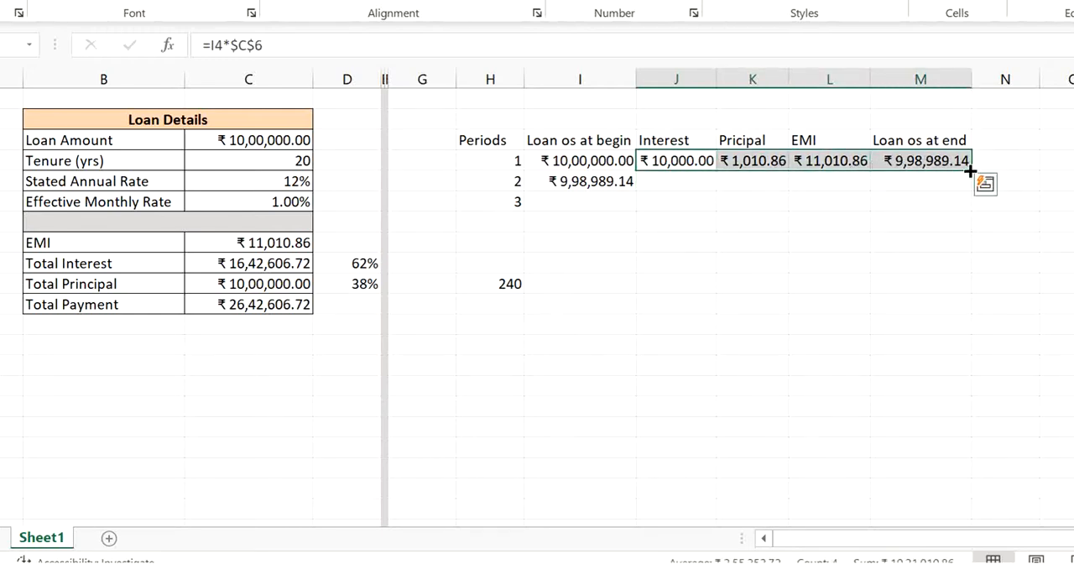
left_click_drag(972, 172, 977, 195)
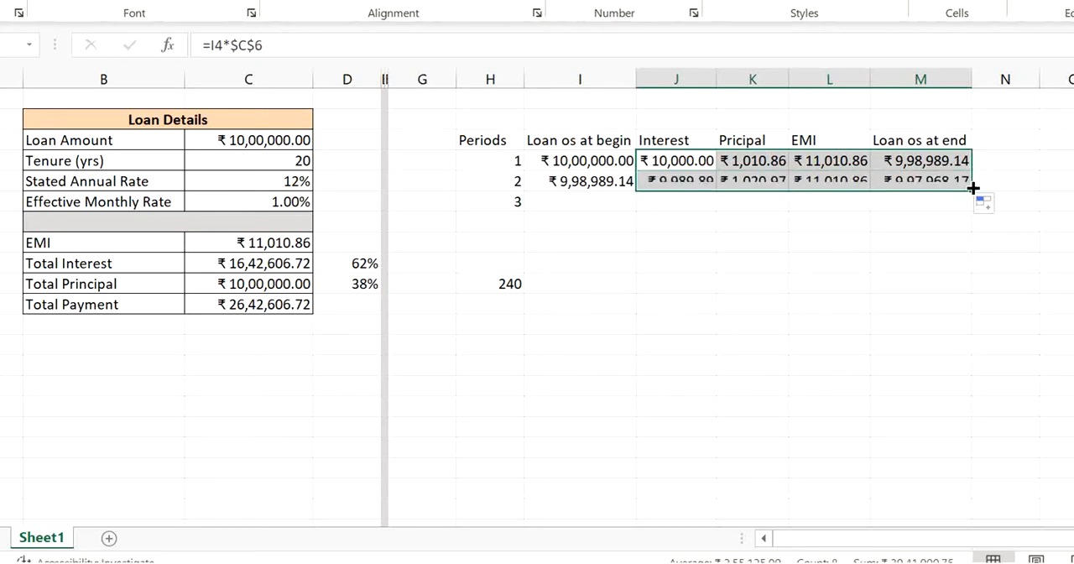
- Compare the interest and principal portions of periods 1 and 2 in J4:K5
left_click_drag(706, 186, 707, 188)
left_click(706, 187)
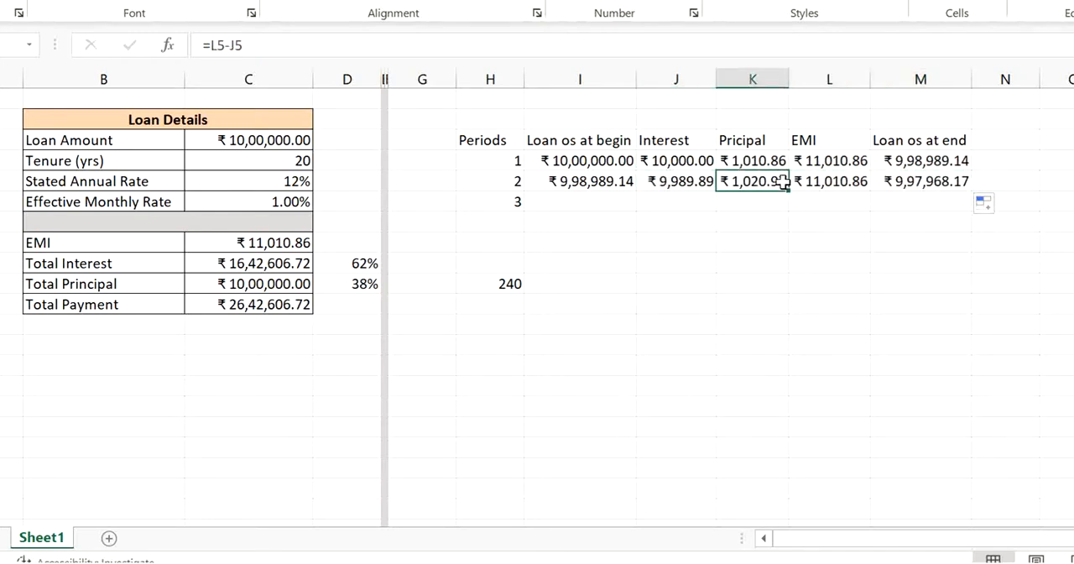
key("Up")
key("Down")
key("Up")
key("Down")
key("Left")
key("Up")
key("Down")
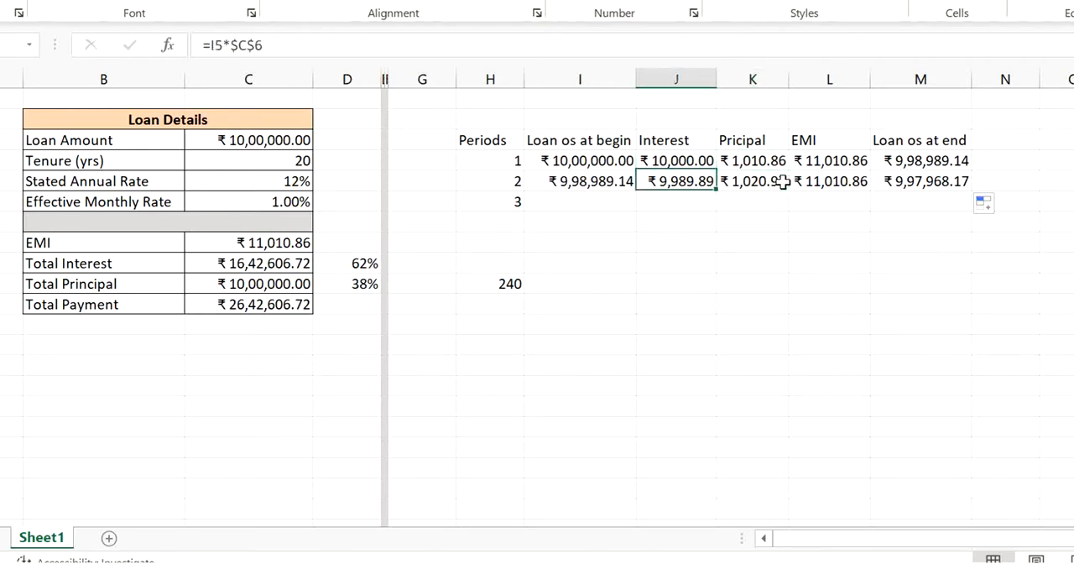
key("Up")
key("Down")
key("Up")
key("Right")
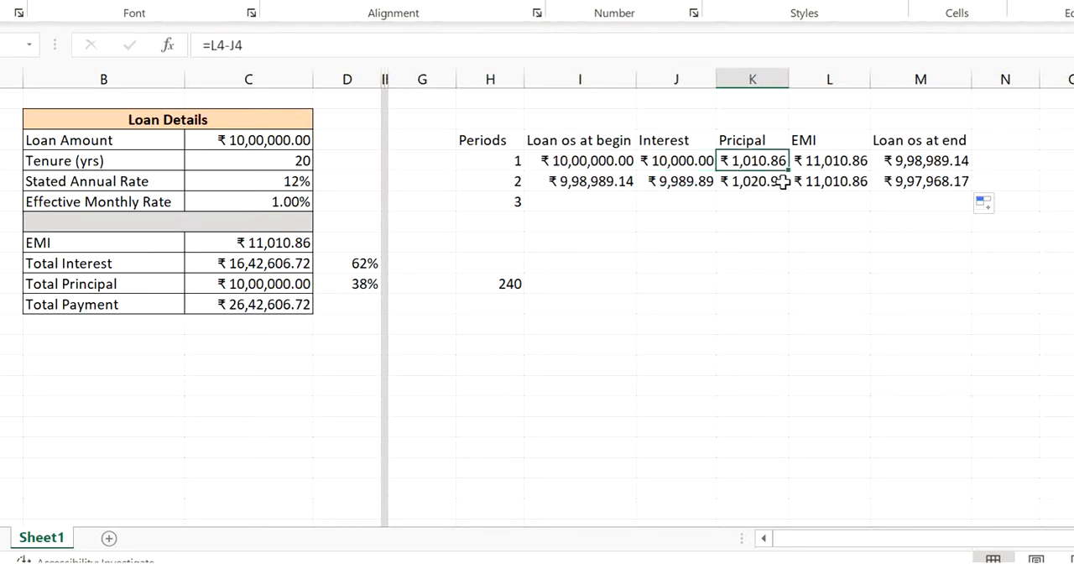
key("Left")
key("Right")
key("Left")
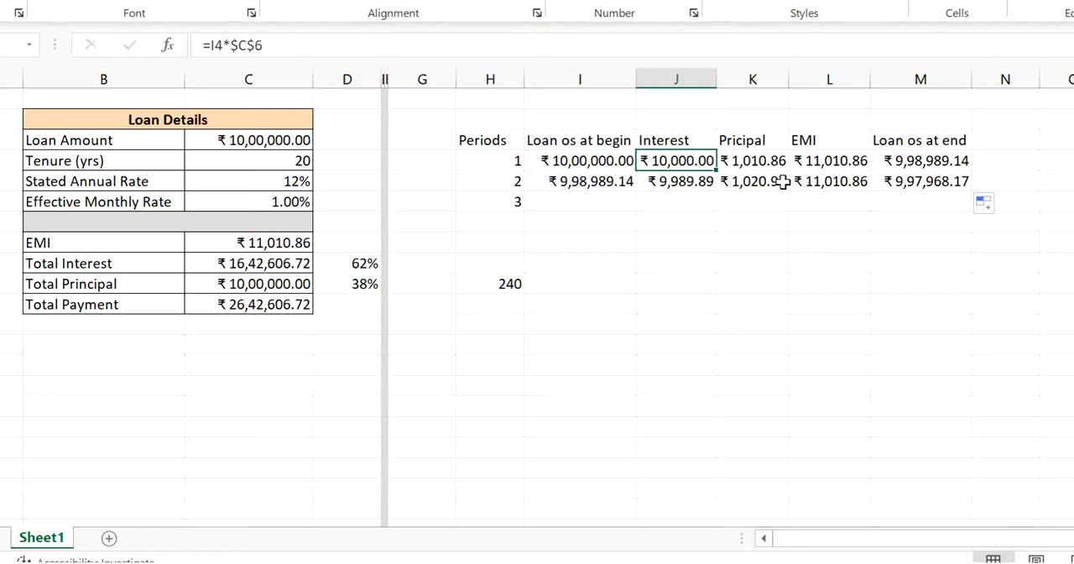
- Fill period 2's formulas in I5:M5 down one row to complete period 3
key("Down")
key("Down")
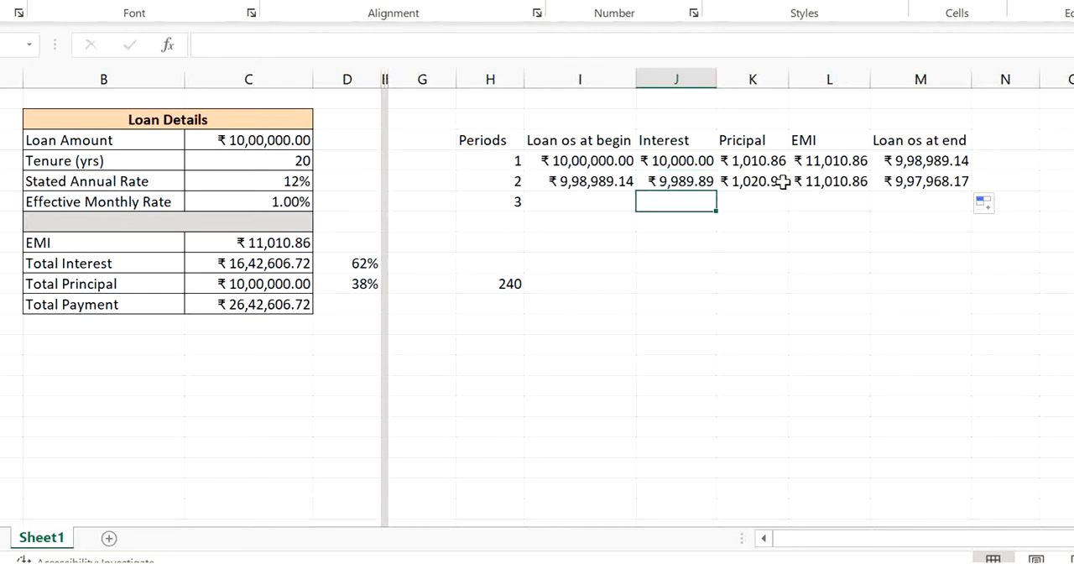
key("Left")
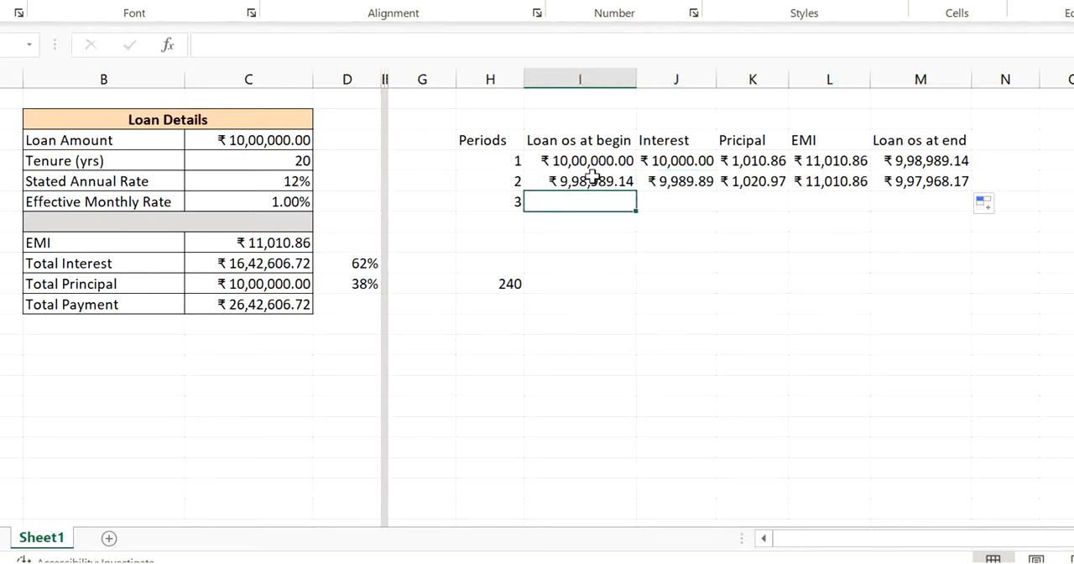
left_click_drag(592, 177, 930, 213)
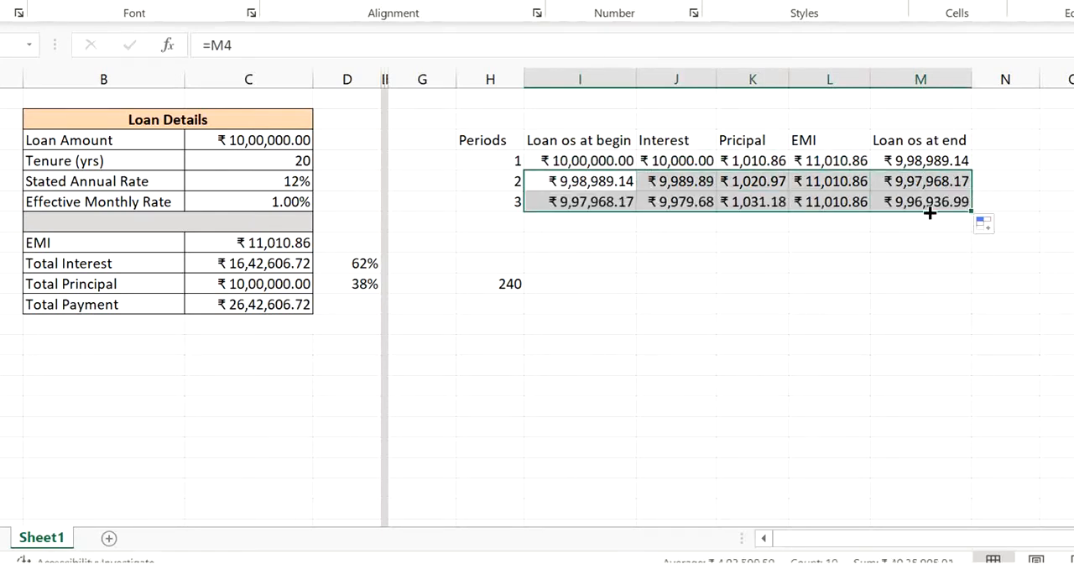
- Examine the copied formulas across period 3's row, from the opening balance in I6 to the closing balance in M6
left_click(601, 202)
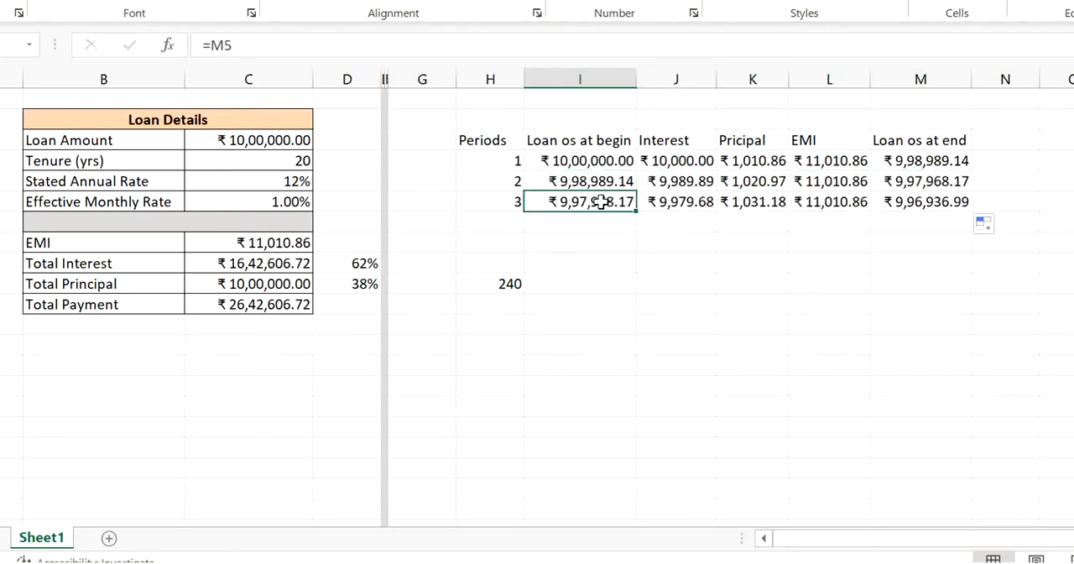
key("Right")
key("Right")
key("Right")
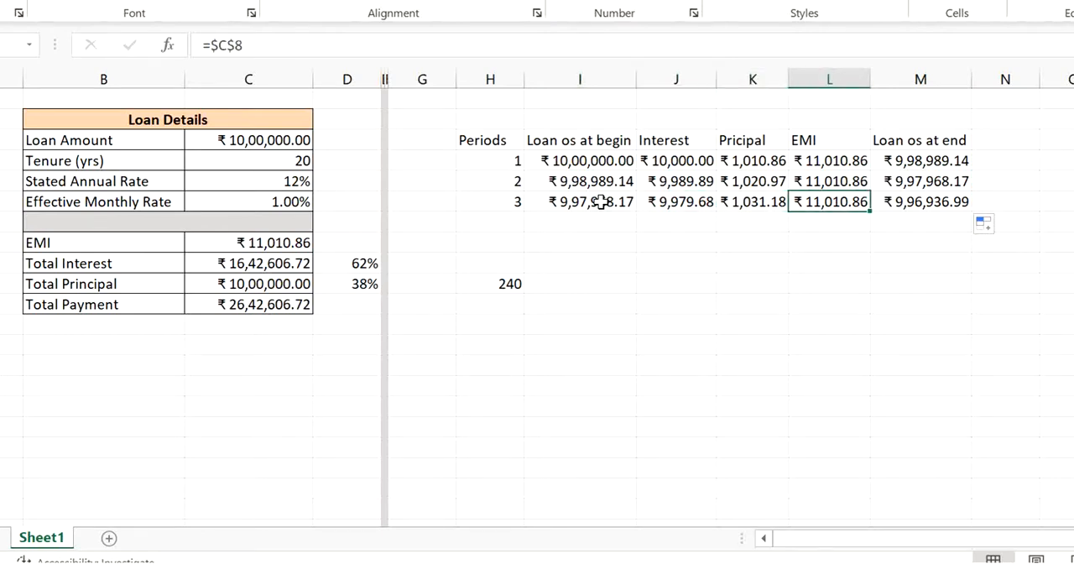
key("Right")
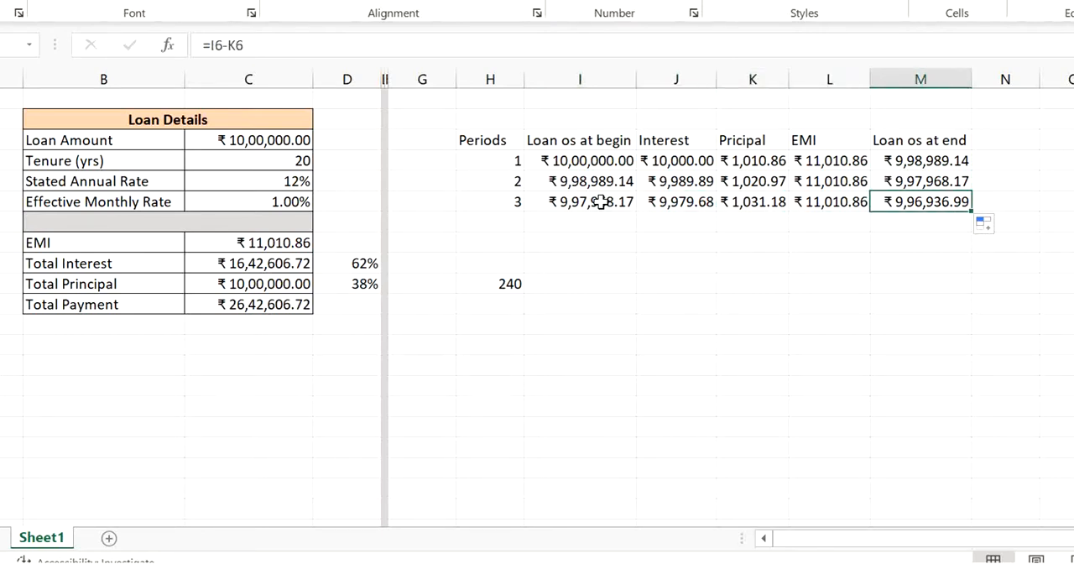
key("Left")
key("Right")
key("Left")
key("Left")
key("Left")
key("Left")
key("Left")
key("Down")
key("Right")
key("Right")
key("Right")
key("Right")
key("Right")
key("Right")
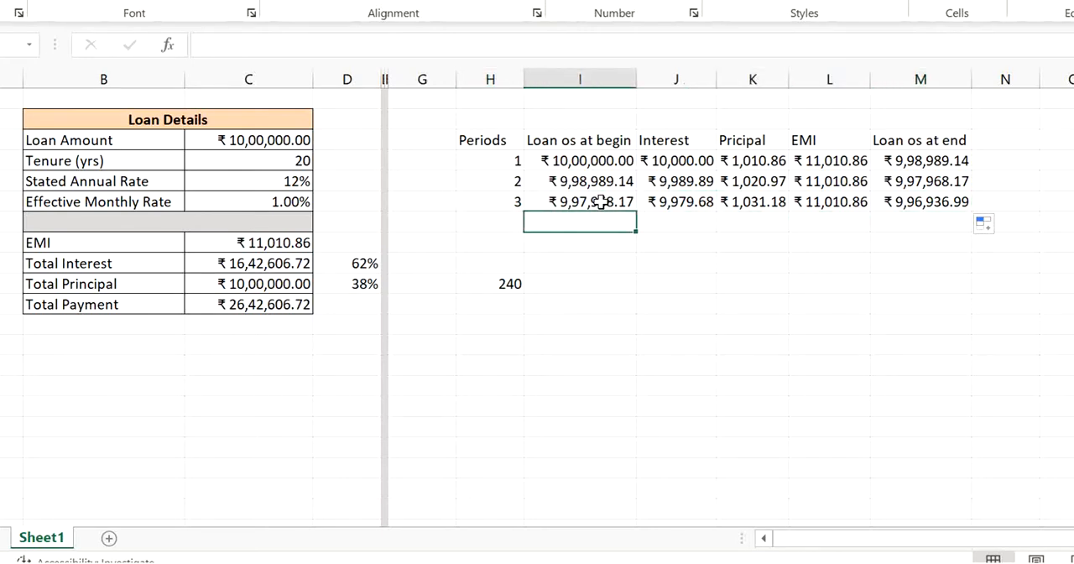
key("Up")
key("Left")
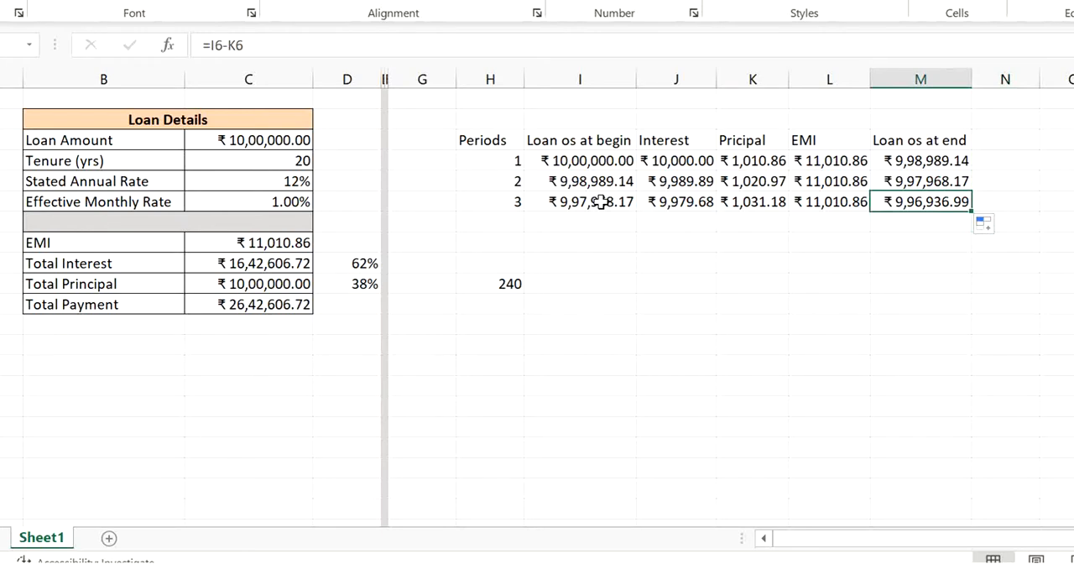
key("Left")
key("Left")
key("Left")
key("Left")
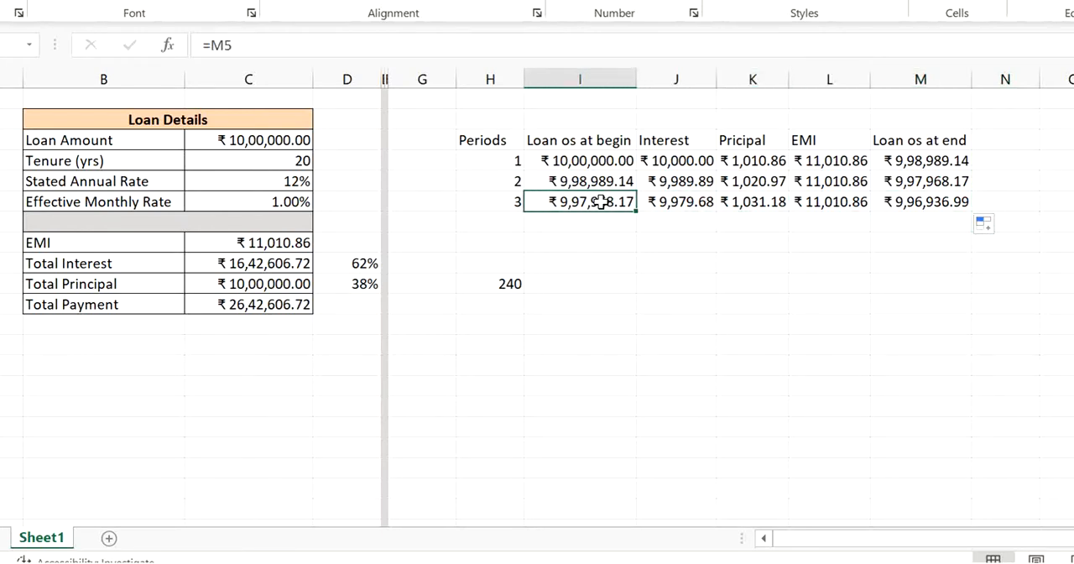
- Examine the unfilled period 240 row from opening to closing balance against the completed rows above it
key("Down")
key("Down")
key("Down")
key("Down")
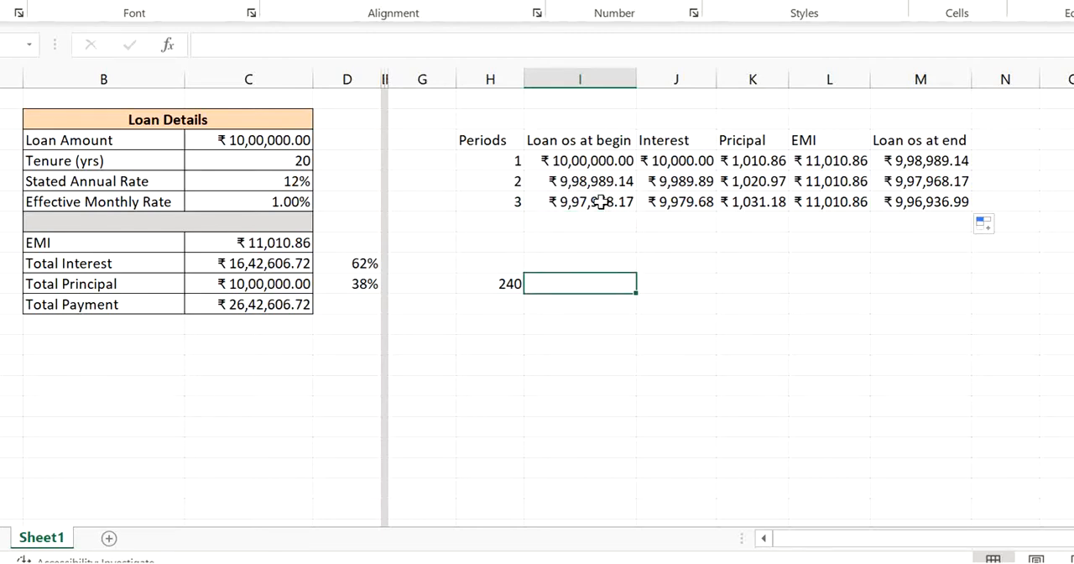
key("Left")
key("Right")
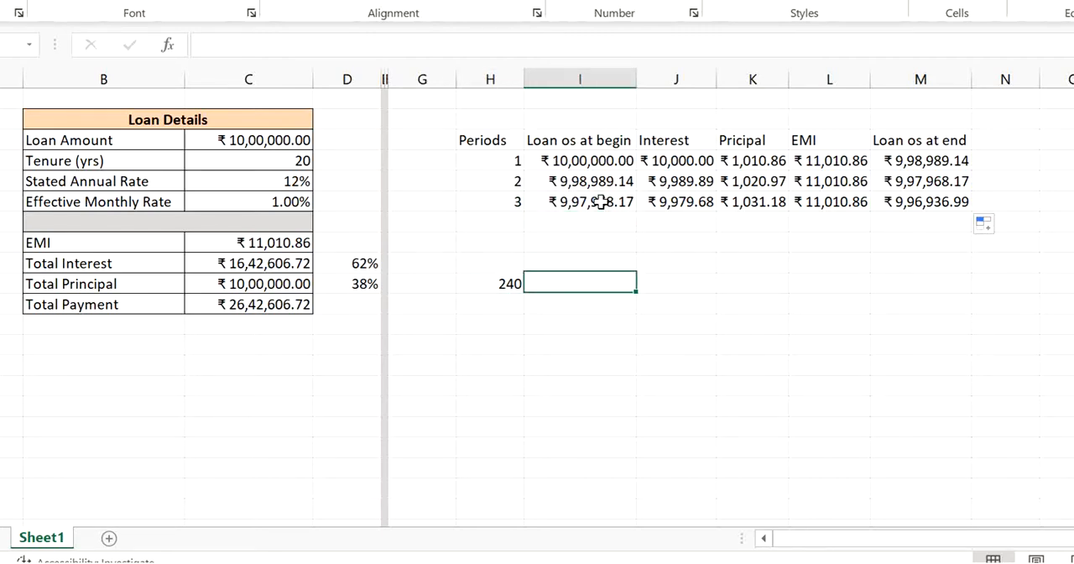
key("Right")
key("Right")
key("Right")
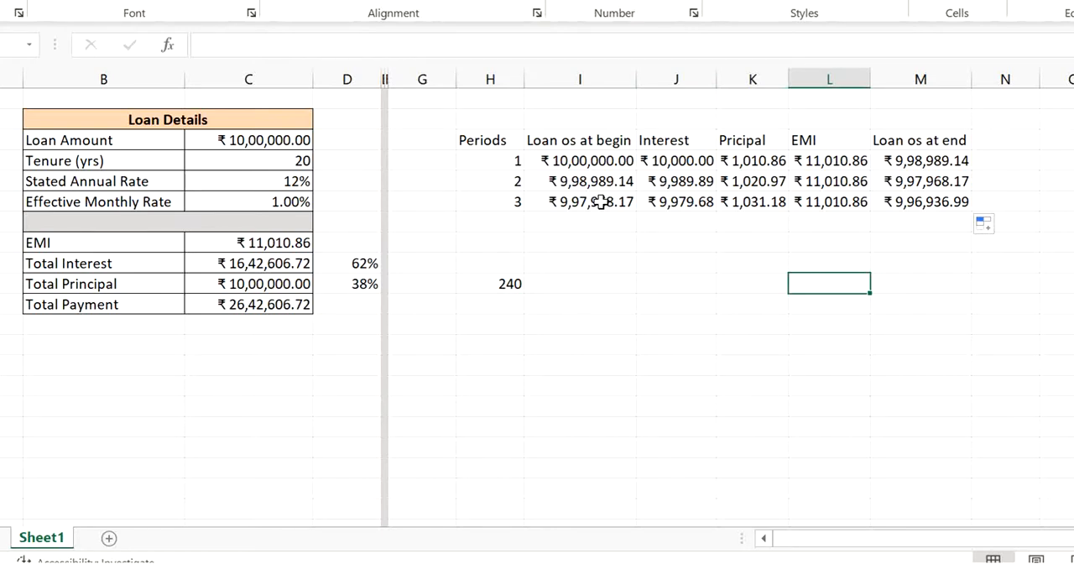
key("Left")
key("Right")
key("Right")
key("Right")
key("Left")
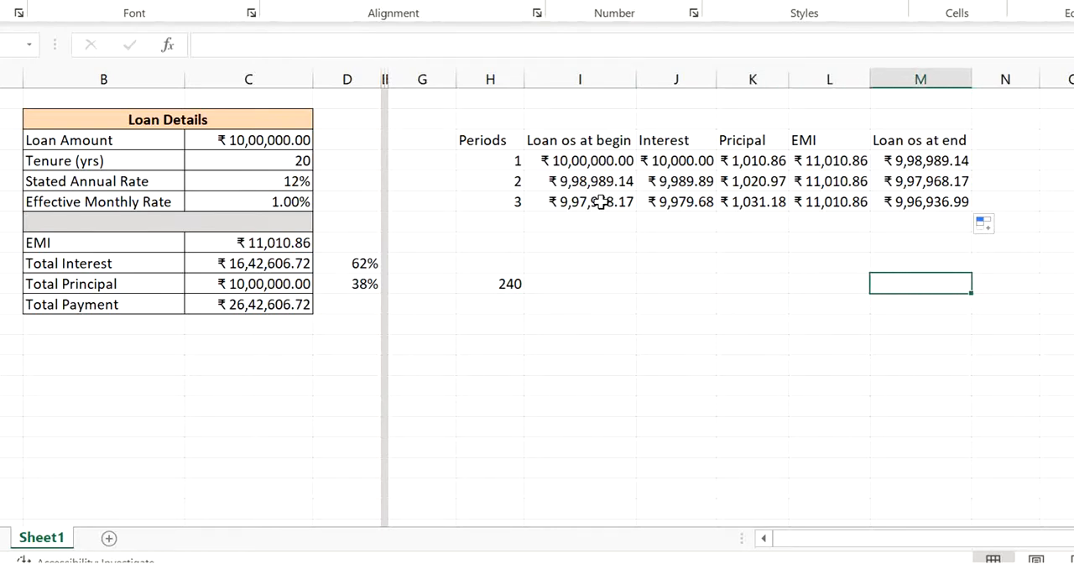
key("Up")
key("Up")
key("Up")
key("Up")
key("Up")
key("Down")
key("Down")
key("Down")
key("Down")
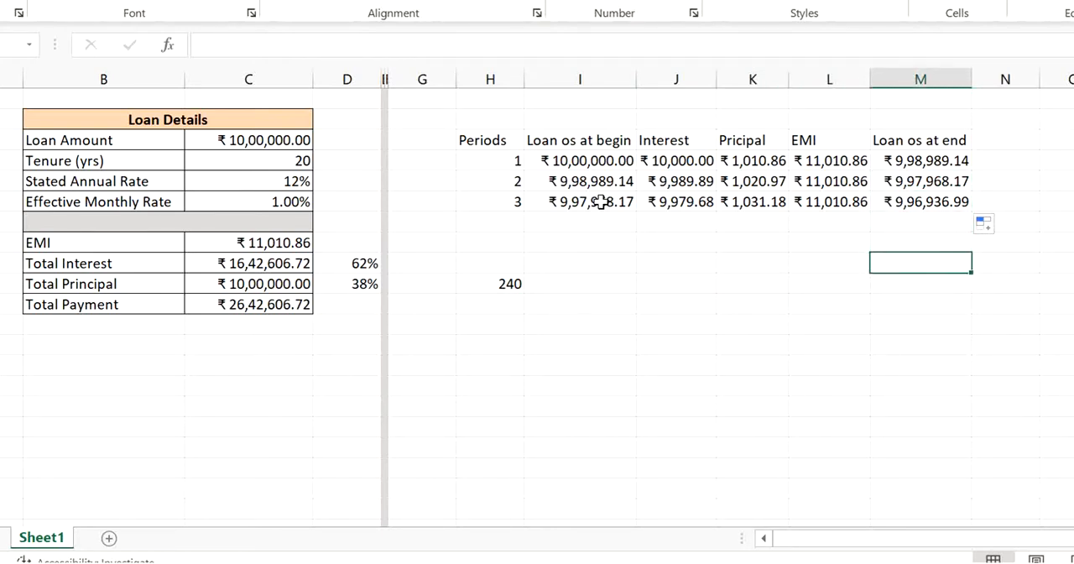
key("Down")
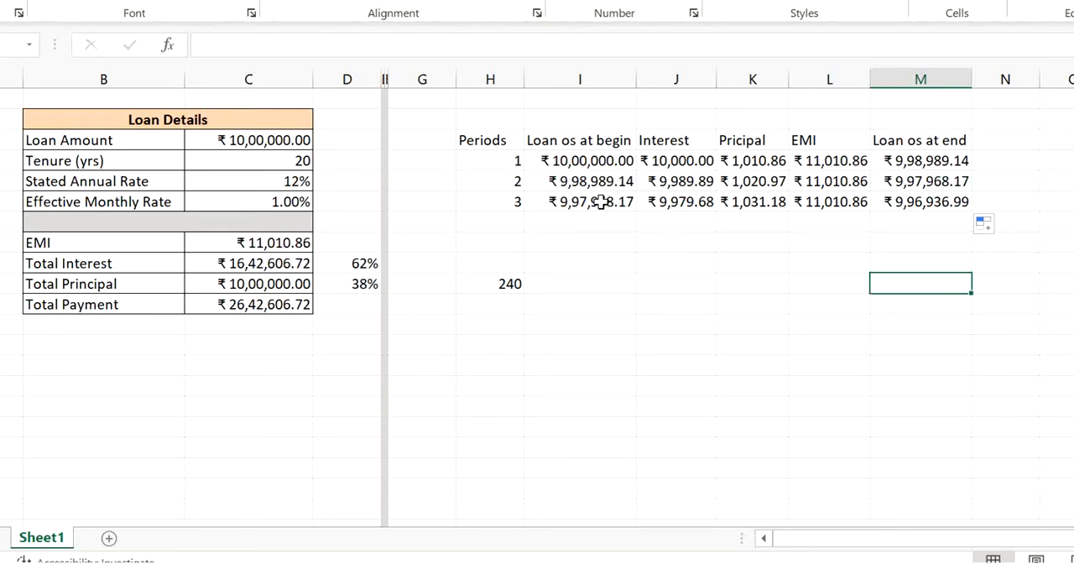
key("Left")
key("Left")
key("Left")
key("Left")
key("Left")
key("Up")
key("Up")
key("Up")
key("Up")
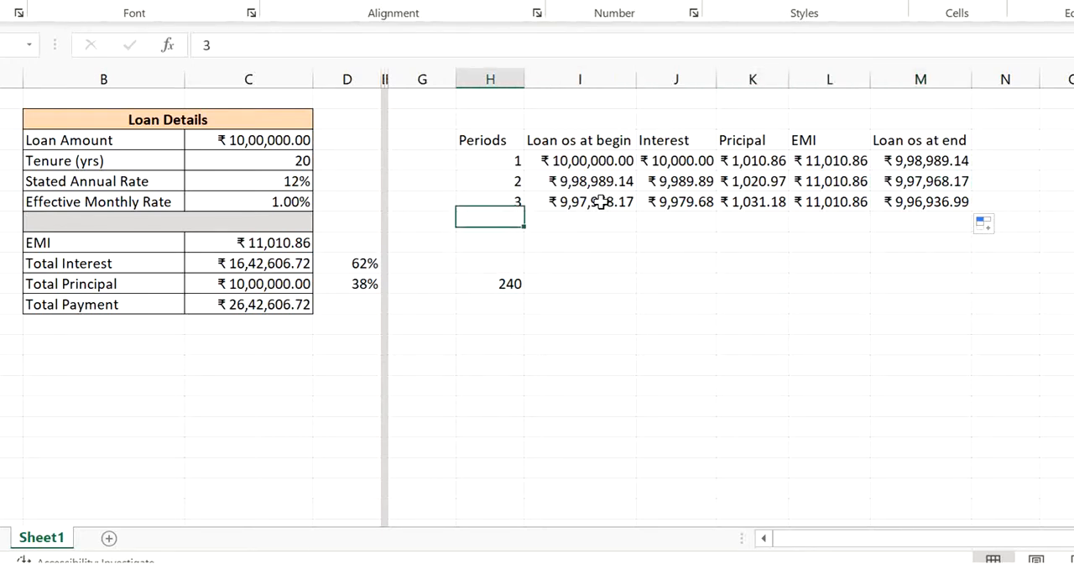
key("Up")
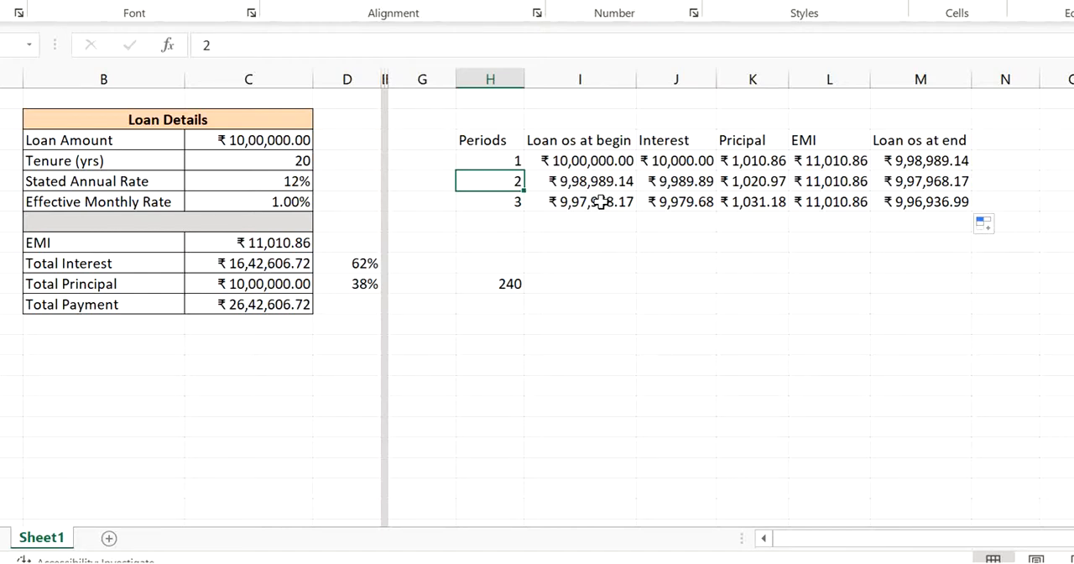
- Check the loan tenure in C4 against the period numbers in column H and review period 1's opening balance
left_click(300, 164)
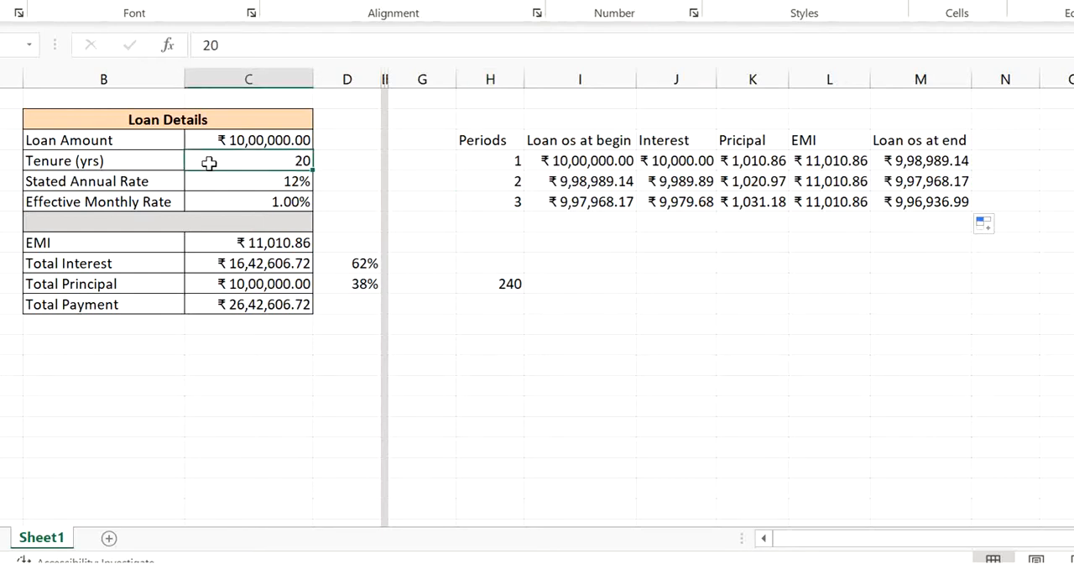
key("Right")
key("Right")
key("Right")
key("Right")
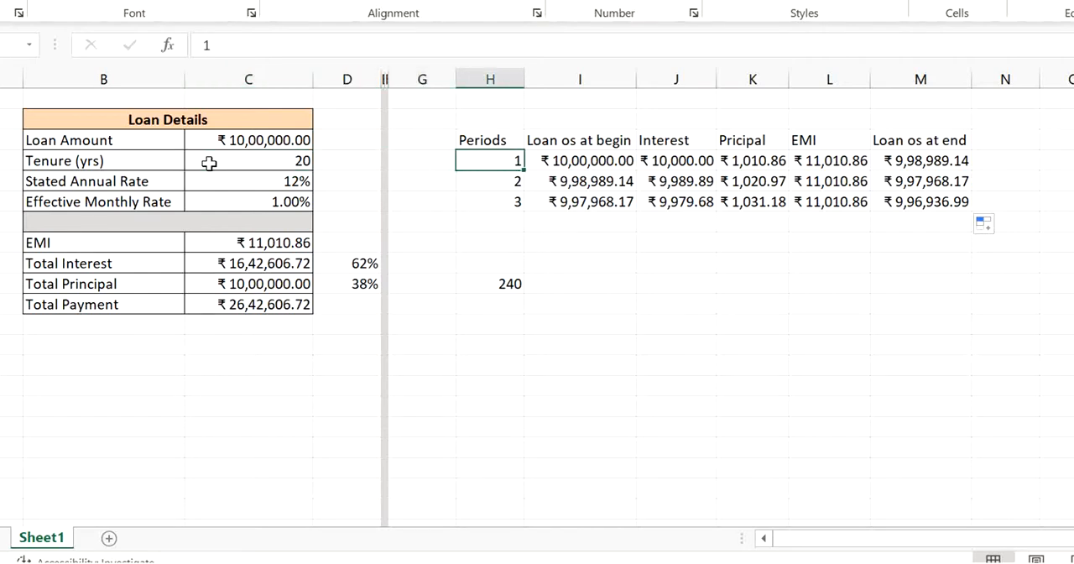
key("Up")
key("Down")
key("Down")
key("Down")
key("Down")
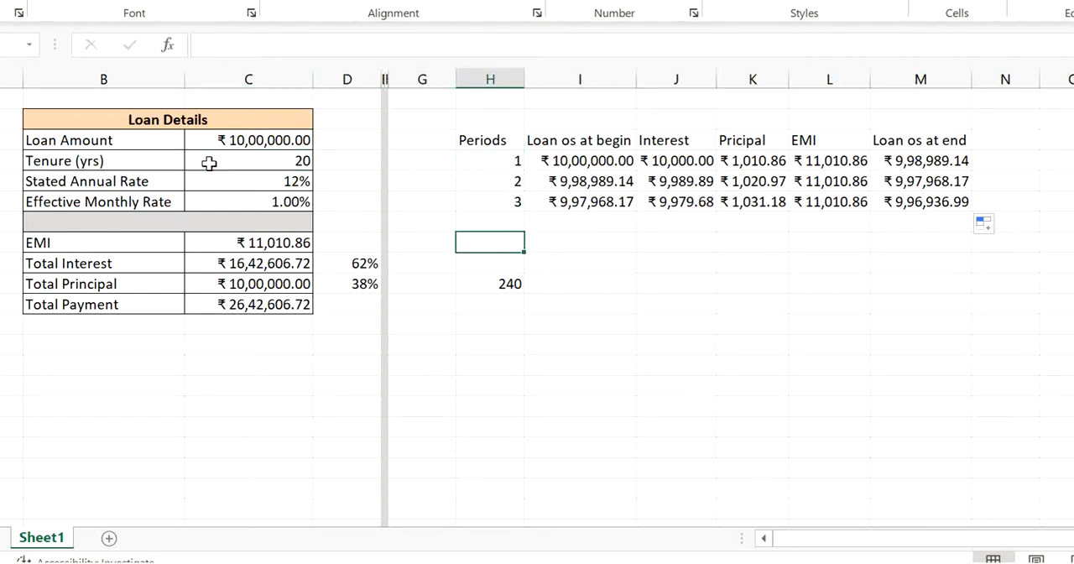
key("Up")
key("Up")
key("Down")
key("Down")
key("Down")
key("Down")
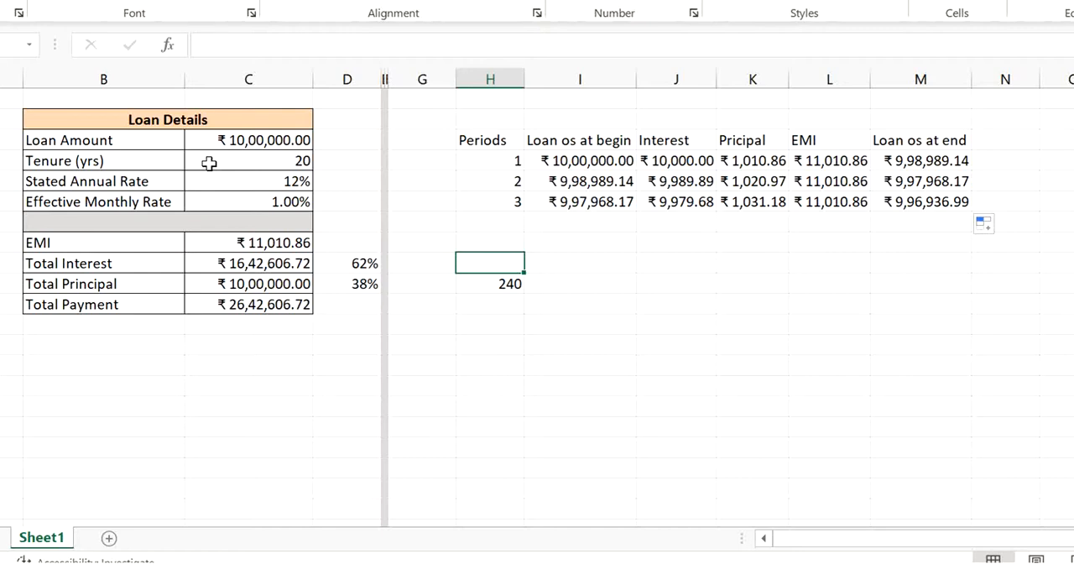
key("Down")
key("Down")
key("Up")
key("Up")
key("Up")
key("Up")
key("Up")
key("Up")
key("Up")
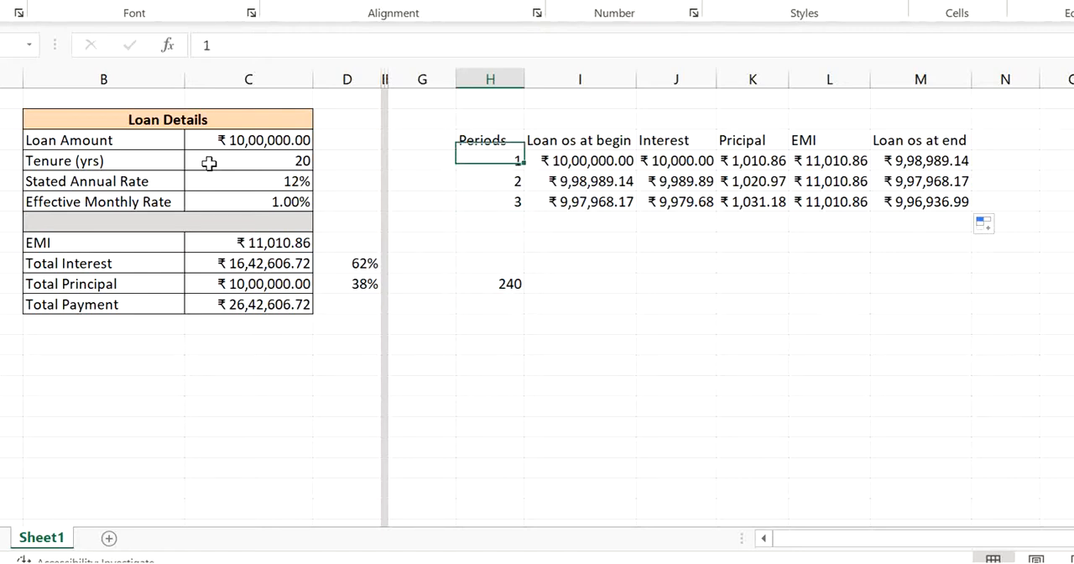
key("Up")
key("Right")
key("Down")
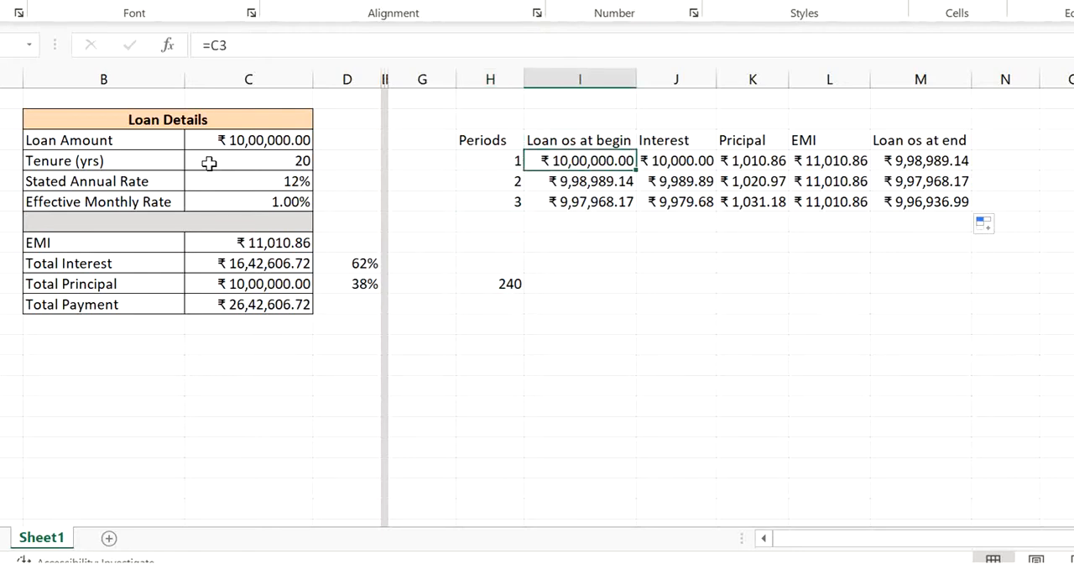
- Review period 1's number, opening balance and interest formulas in row 4 against the loan tenure in C4
key("Right")
key("Right")
key("Right")
key("Right")
key("Right")
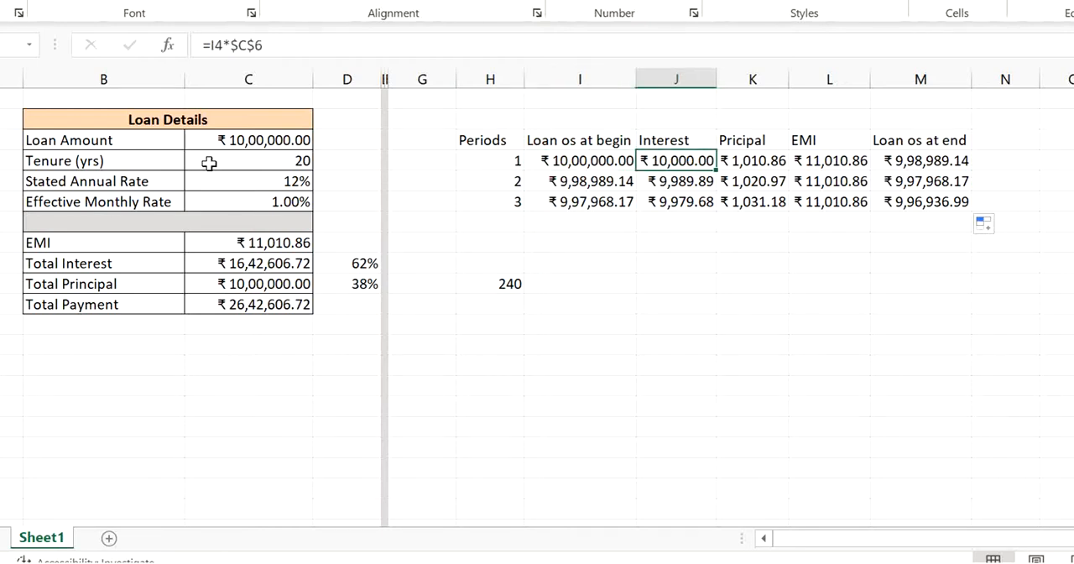
key("Left")
key("Left")
key("Left")
key("Left")
key("Left")
key("Left")
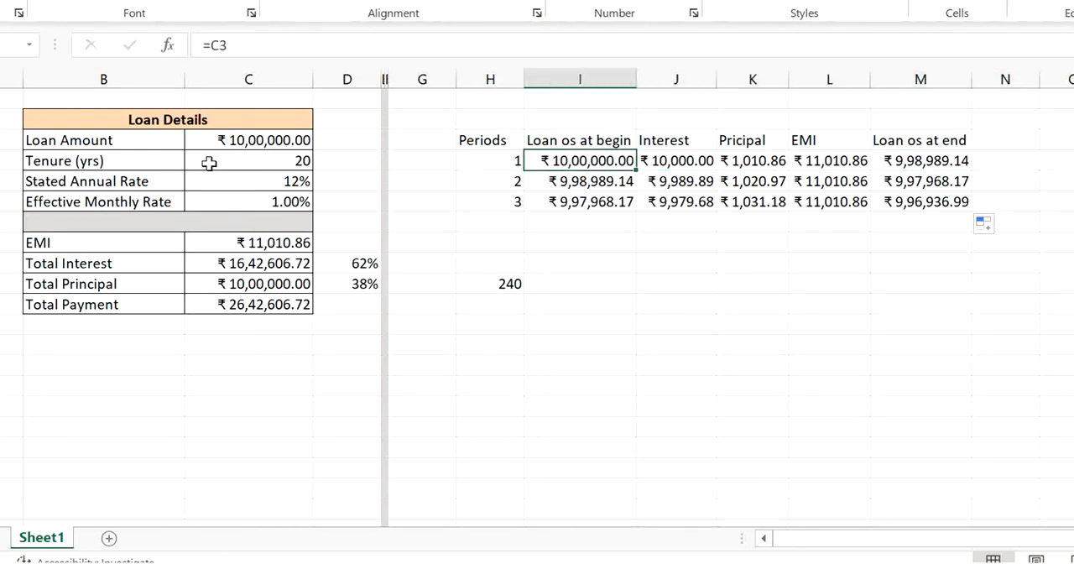
key("Right")
key("Left")
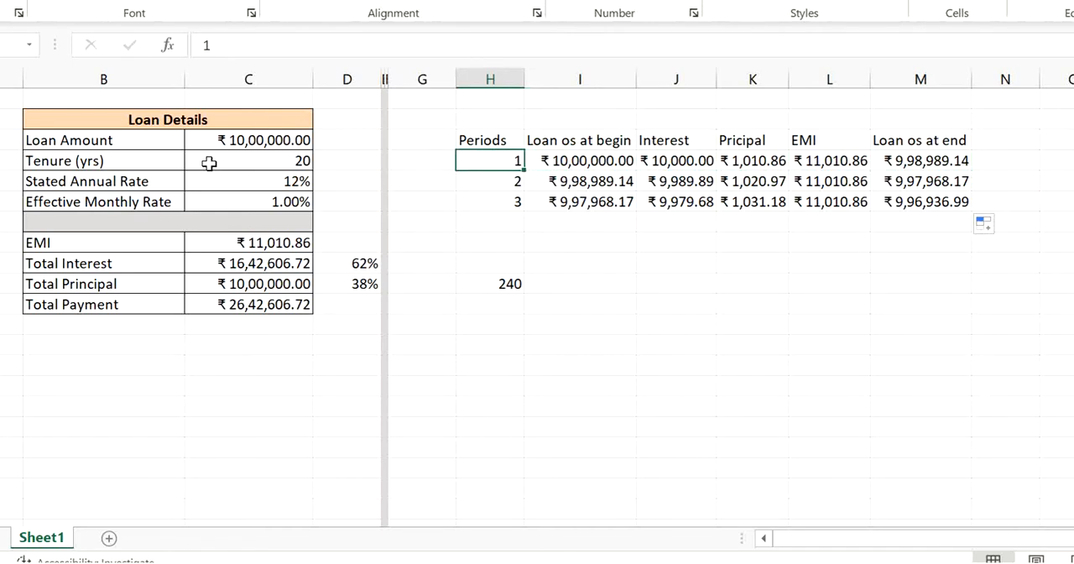
left_click(202, 159)
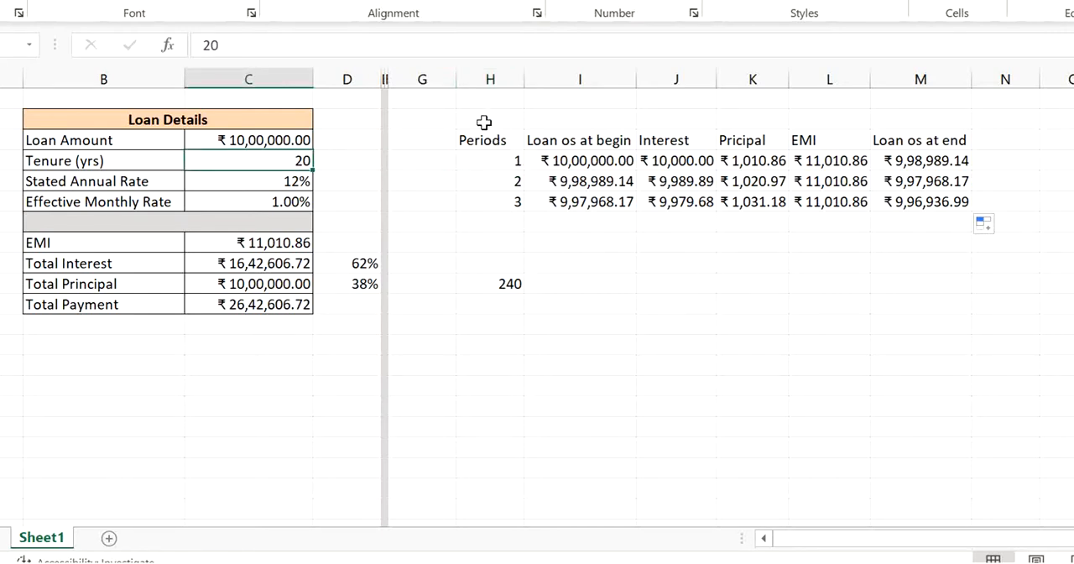
- Clear everything, contents and formatting, from G2:N15 to remove the draft repayment schedule
left_click(433, 123)
left_click_drag(434, 124, 1006, 391)
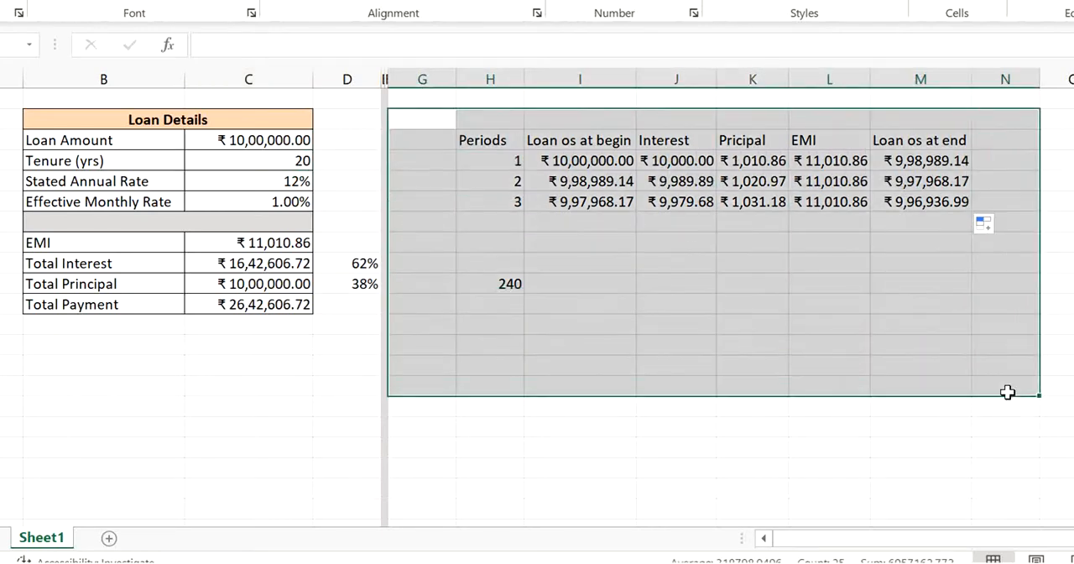
left_click(1044, 2)
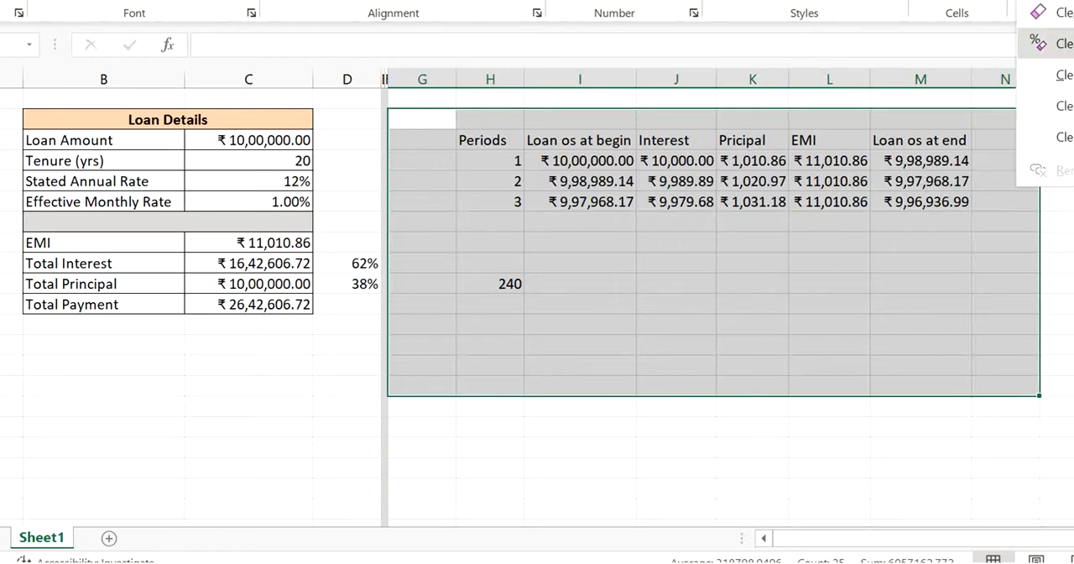
left_click(1045, 11)
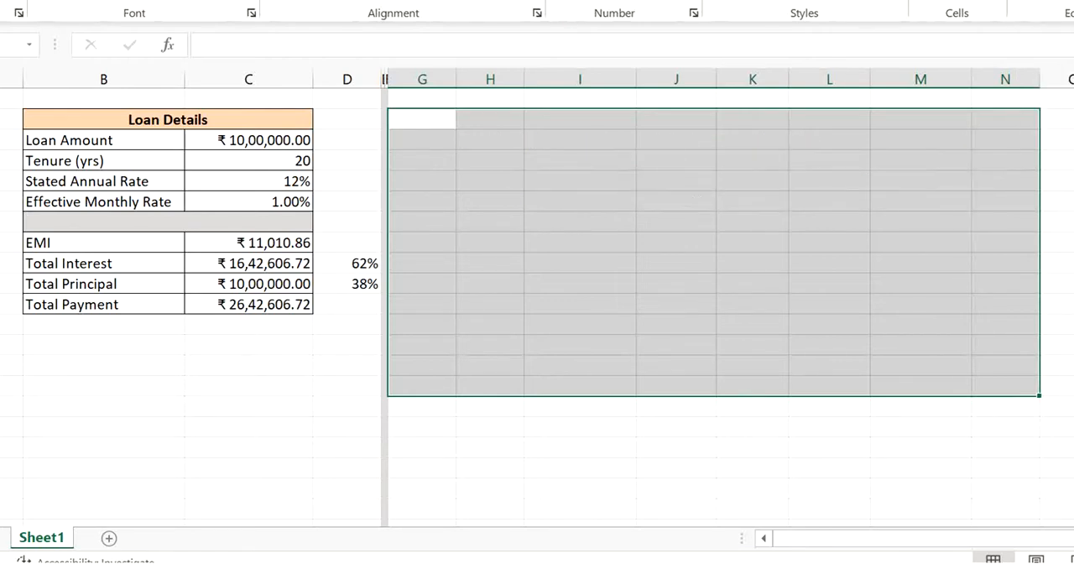
left_click(727, 158)
left_click(473, 192)
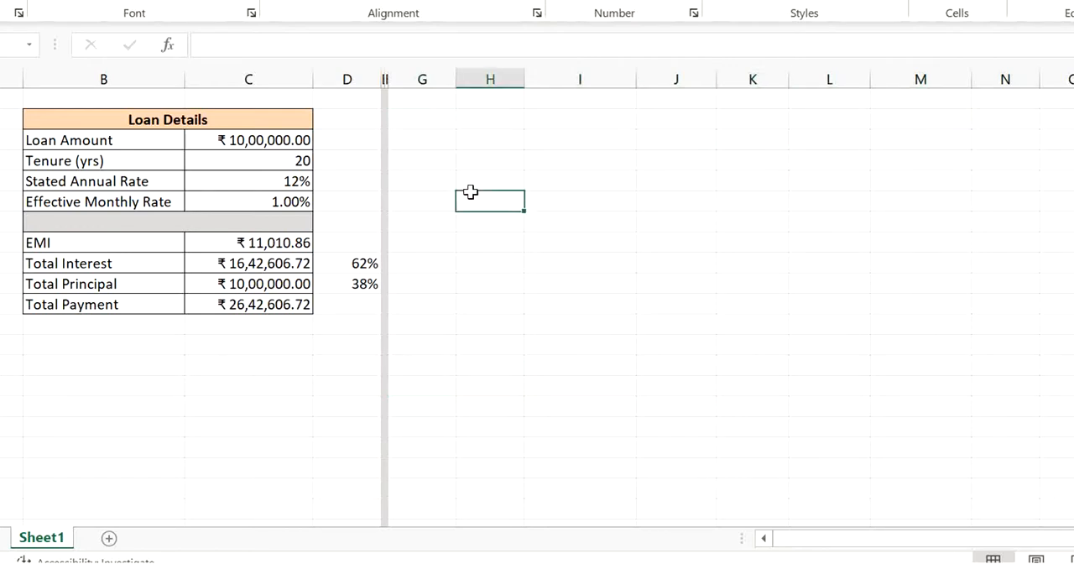
key("Right")
key("Right")
key("Left")
key("Left")
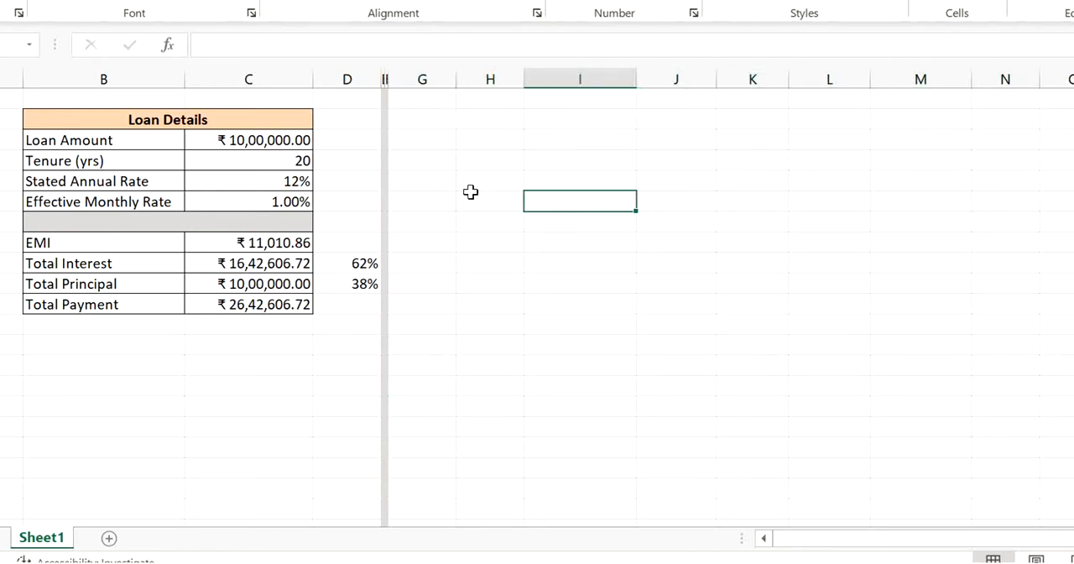
left_click(298, 246)
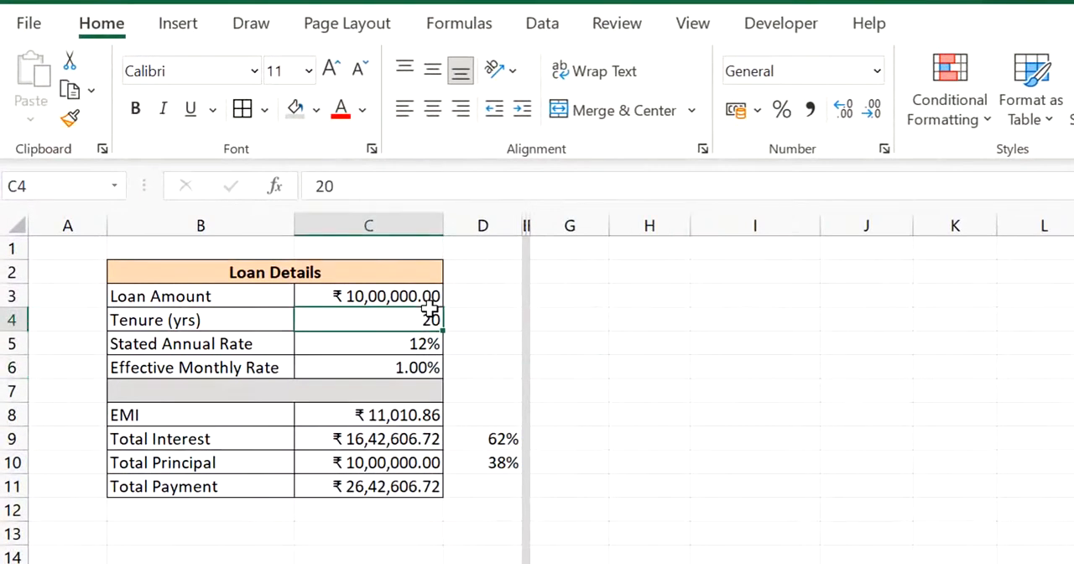
key("Left")
key("Right")
key("Down")
key("Up")
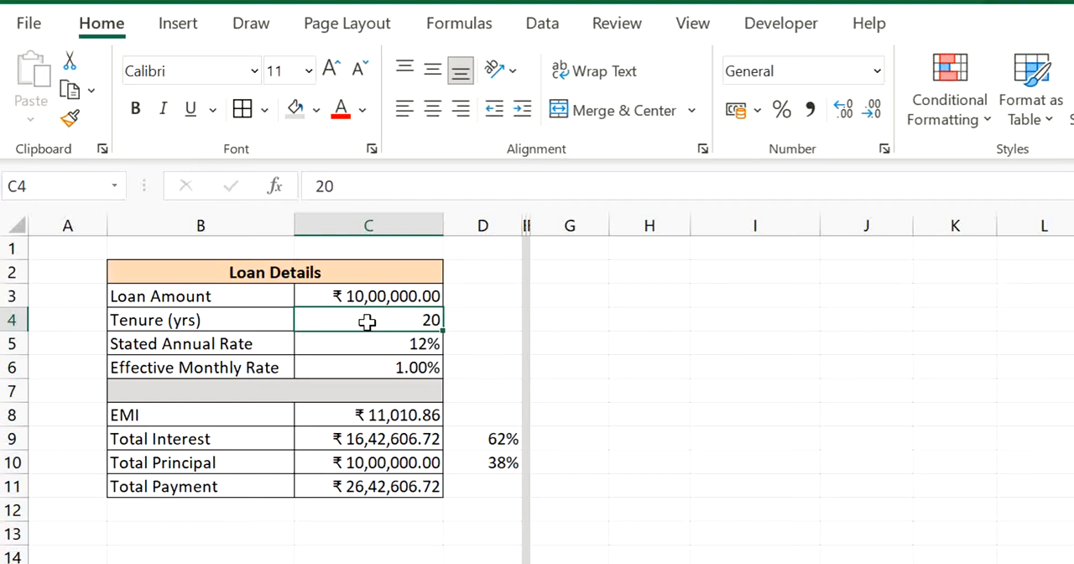
- Name the tenure cell C4 Periods and load that named range into the Power Query Editor
left_click(73, 189)
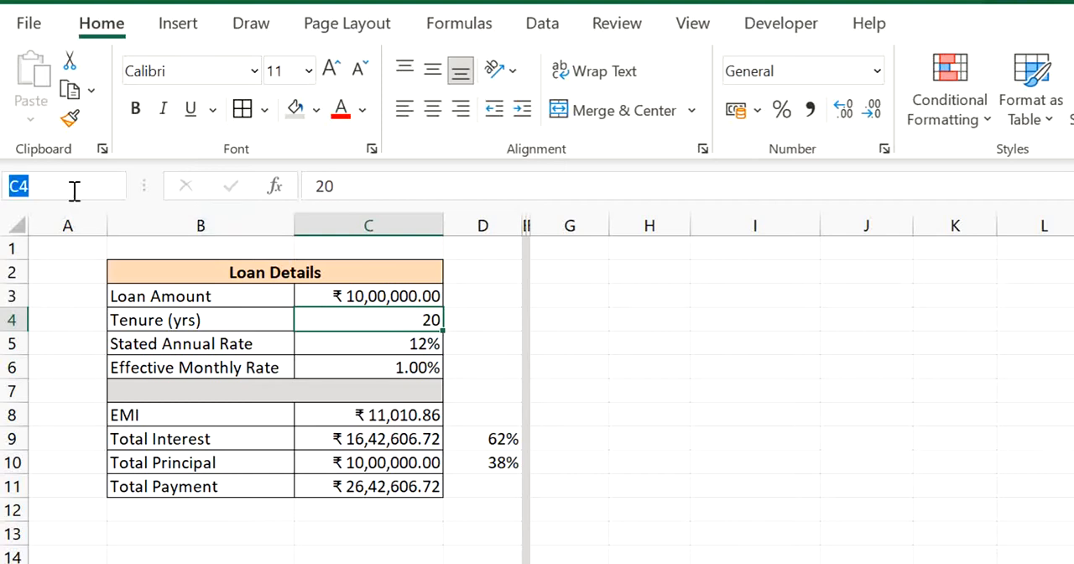
type("Periods")
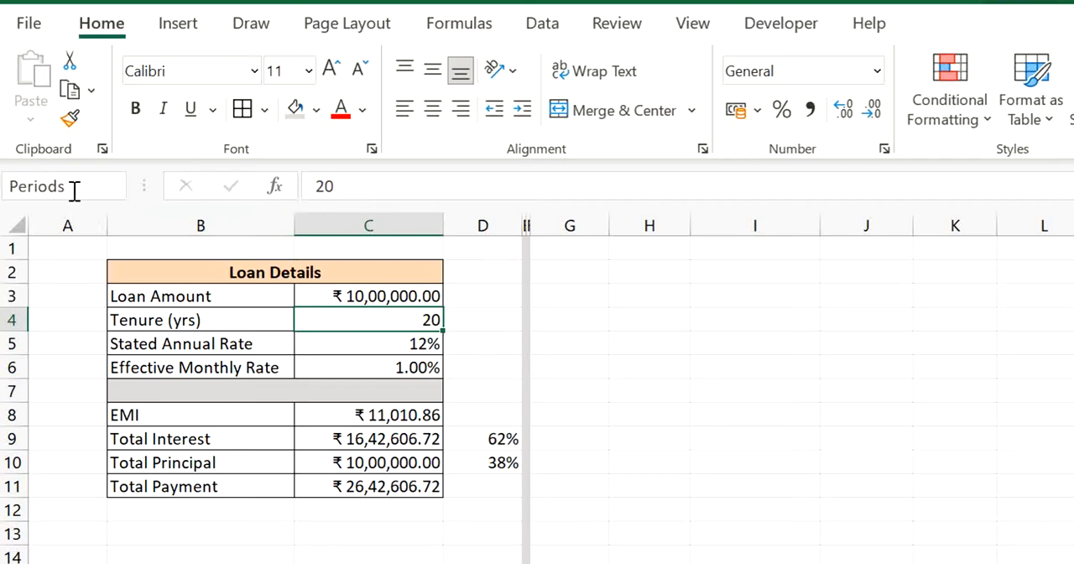
key("Return")
left_click(561, 32)
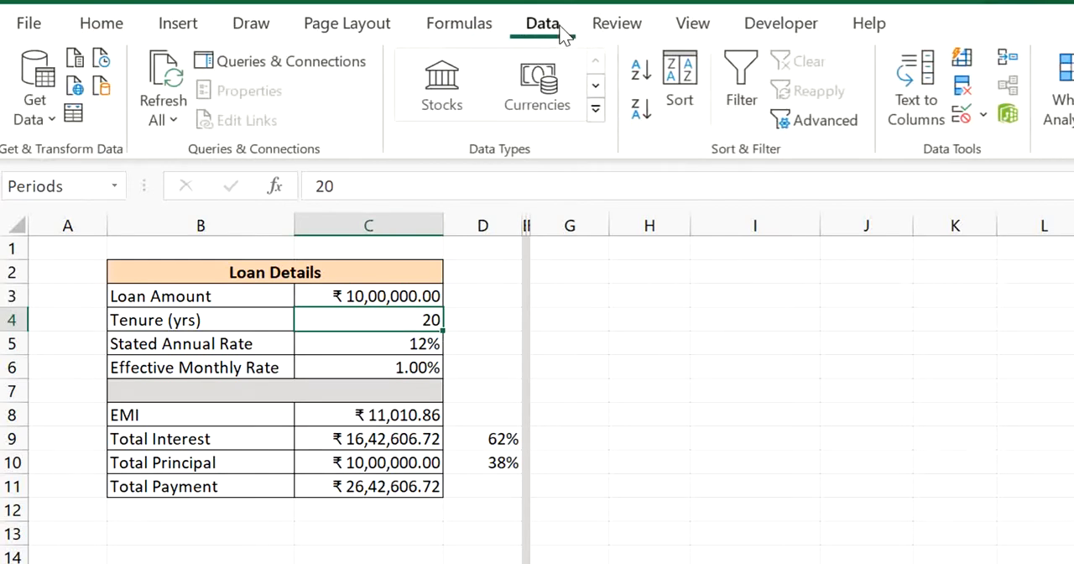
left_click(75, 117)
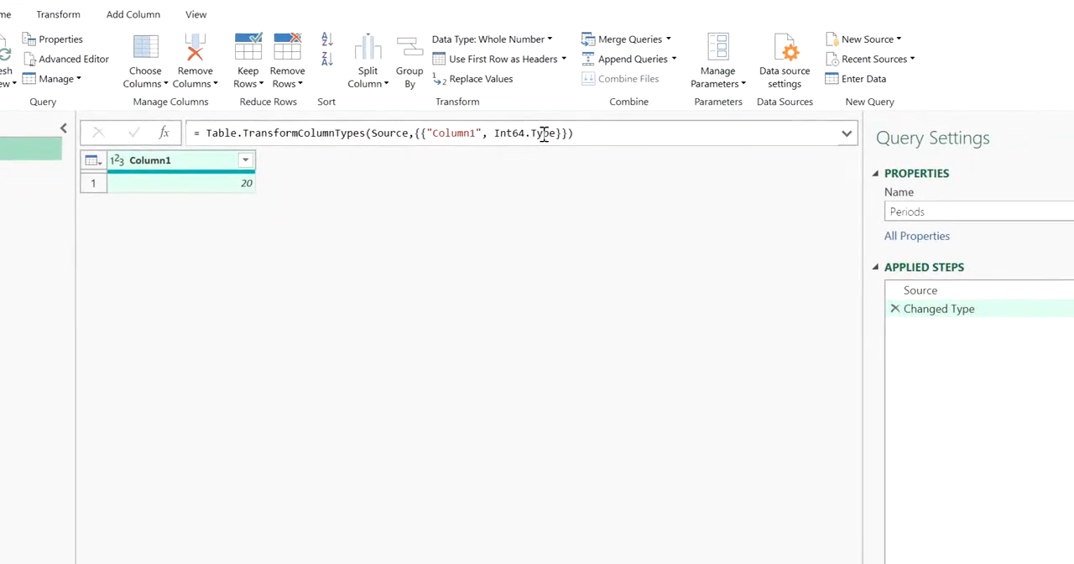
- Multiply the tenure value in Column1 by 12 to convert years into months
left_click(212, 193)
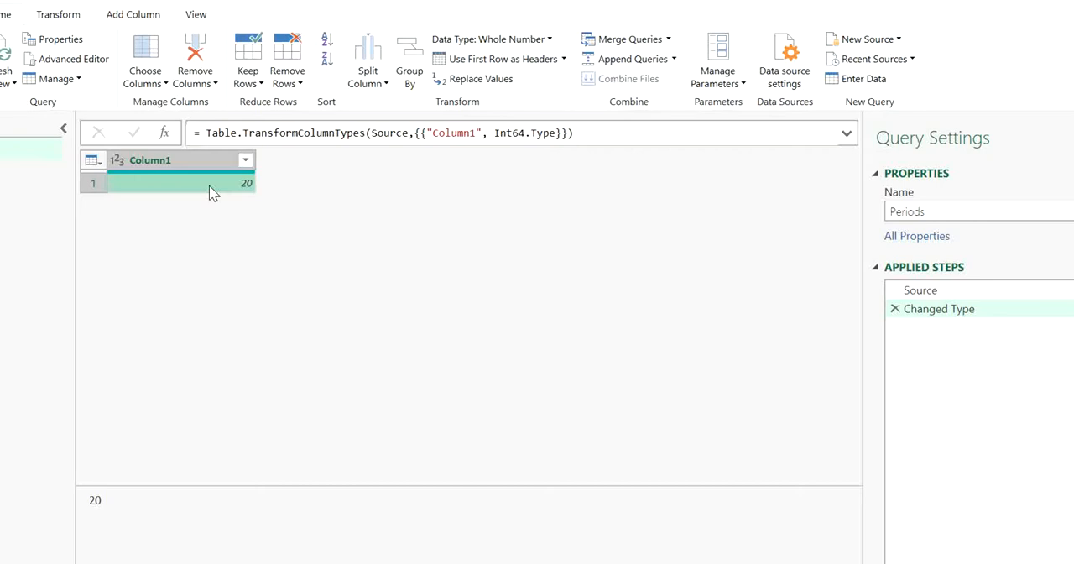
left_click(56, 18)
left_click(701, 84)
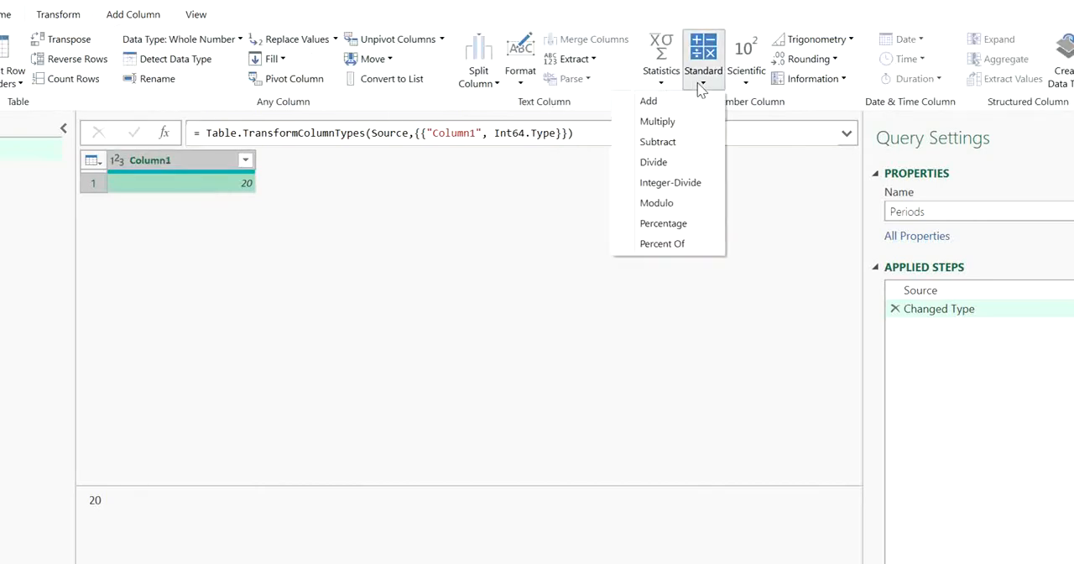
left_click(686, 123)
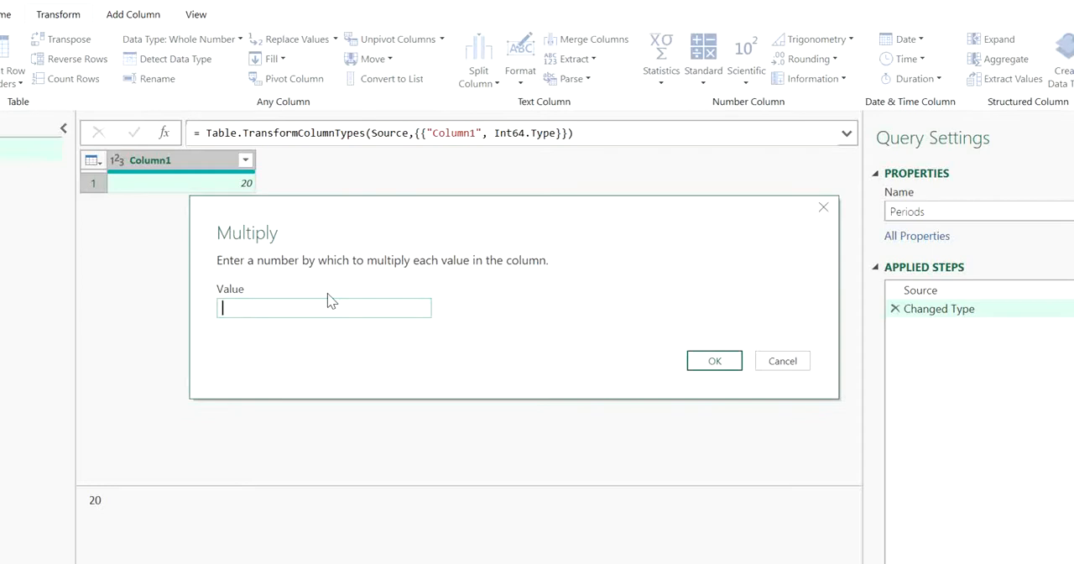
left_click(689, 362)
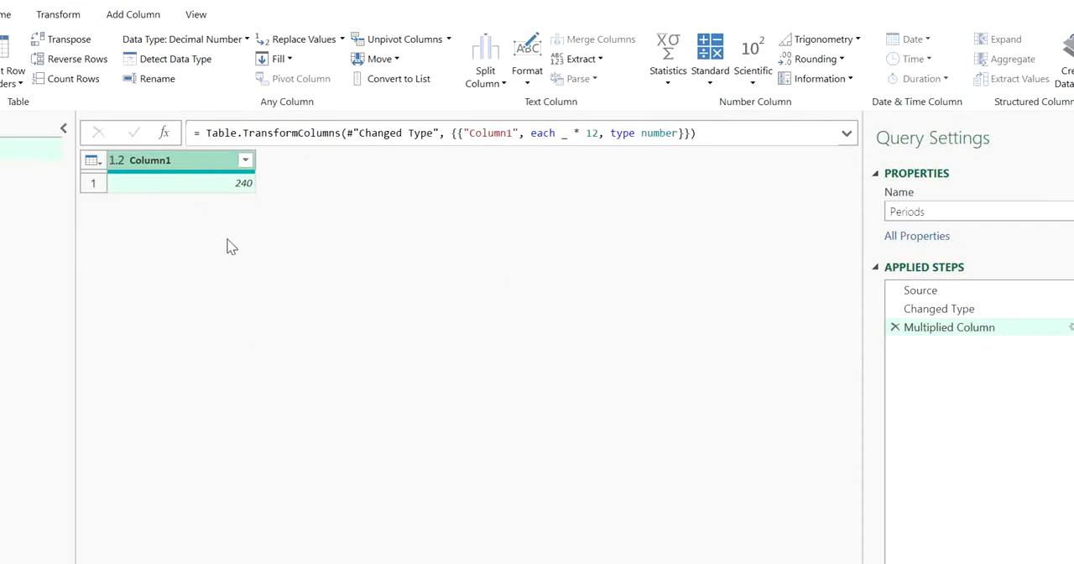
- Drill down into the multiplied value in Column1 so the query returns a single number
left_click(205, 194)
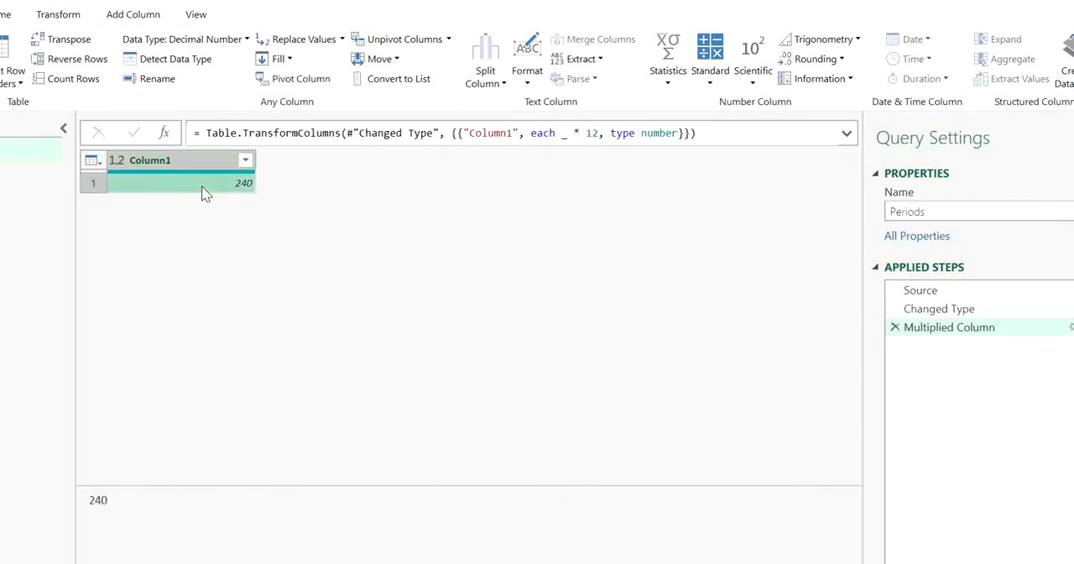
right_click(205, 193)
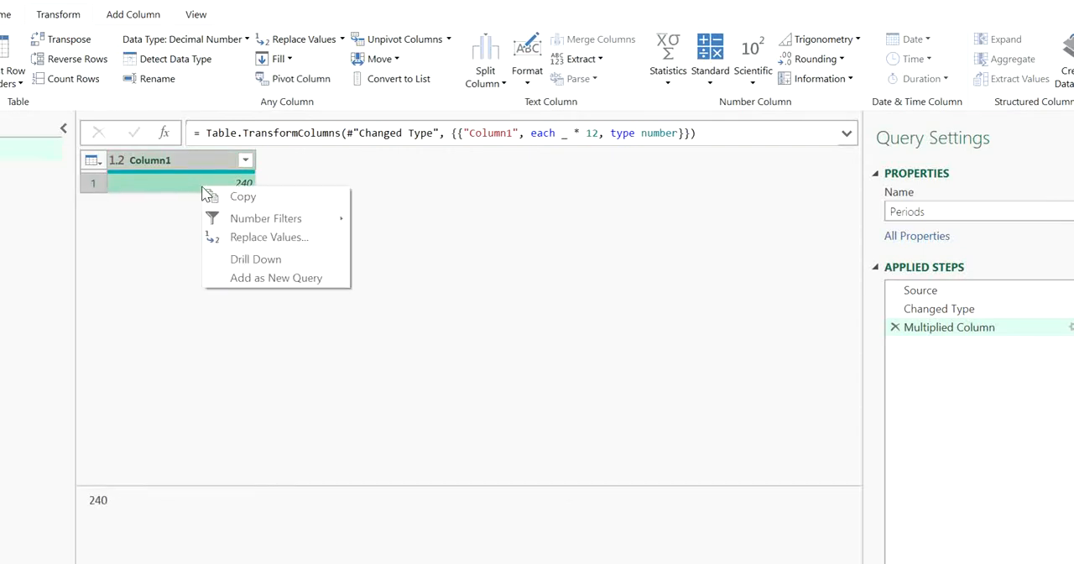
key("Escape")
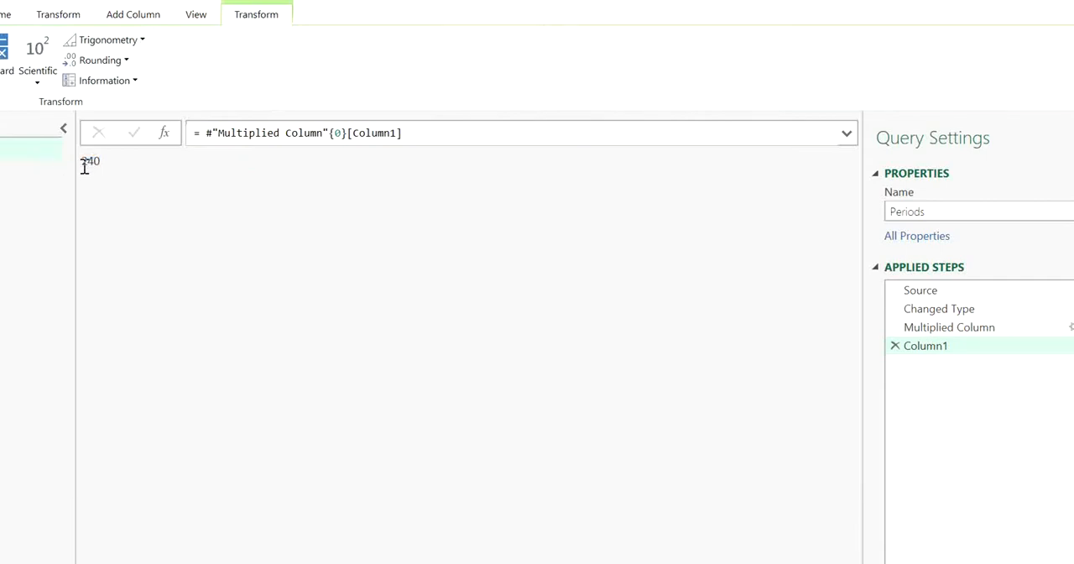
left_click_drag(84, 167, 110, 165)
left_click(110, 168)
left_click(167, 134)
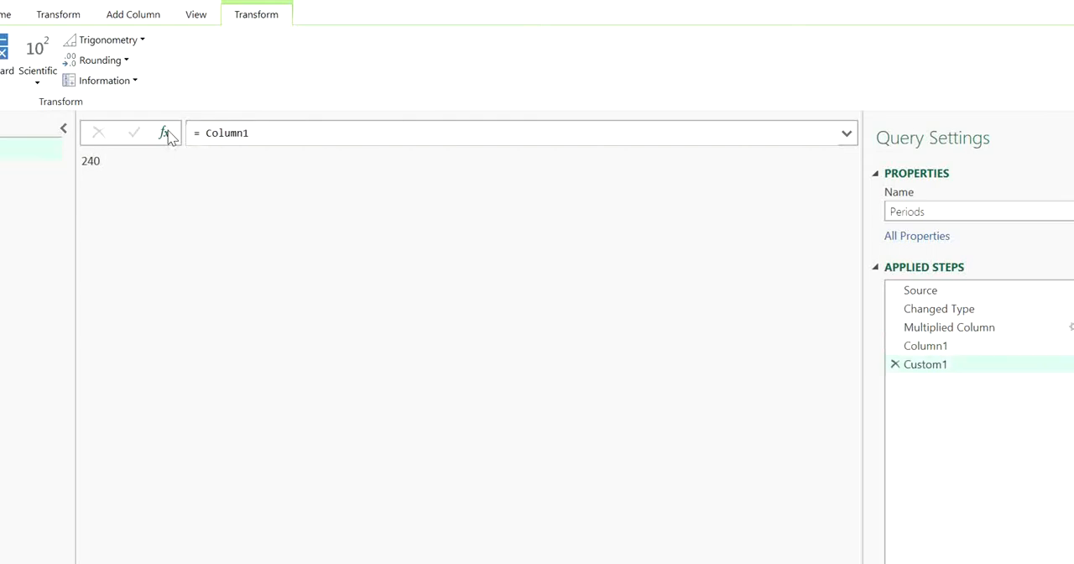
left_click(894, 366)
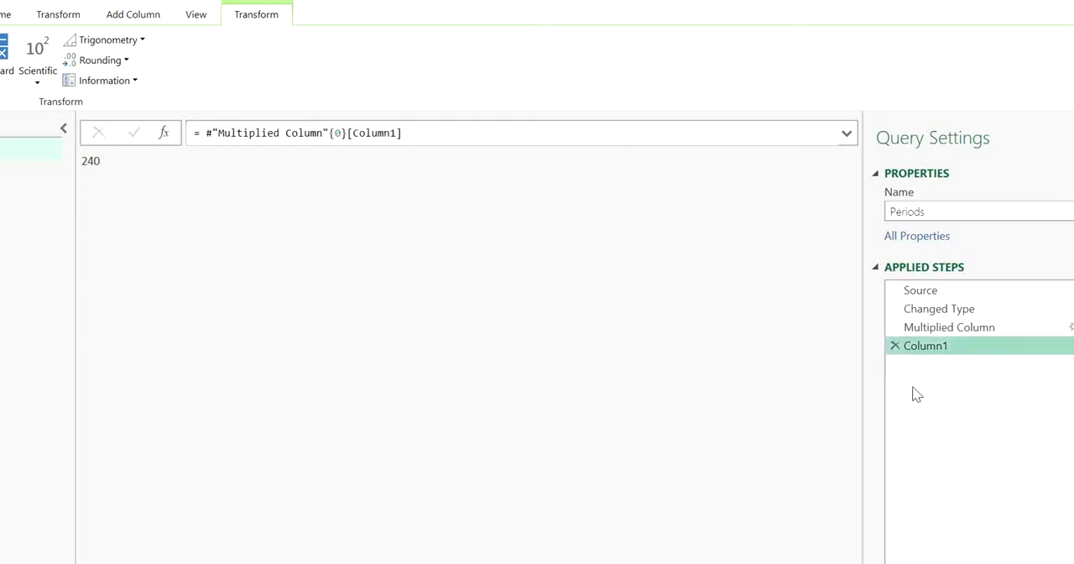
- Rename the applied step Column1 to Periods
right_click(929, 347)
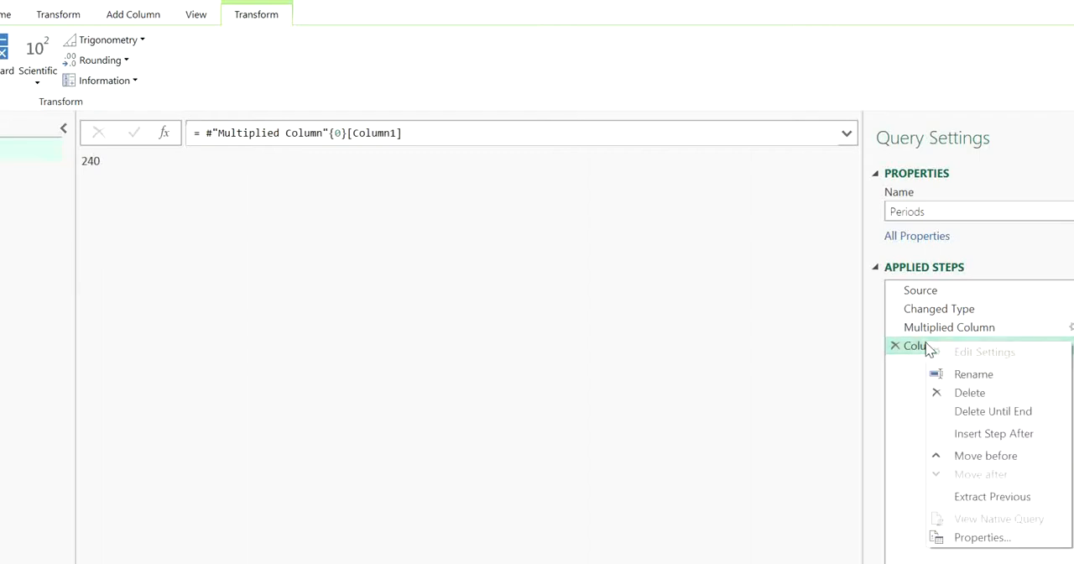
left_click(959, 374)
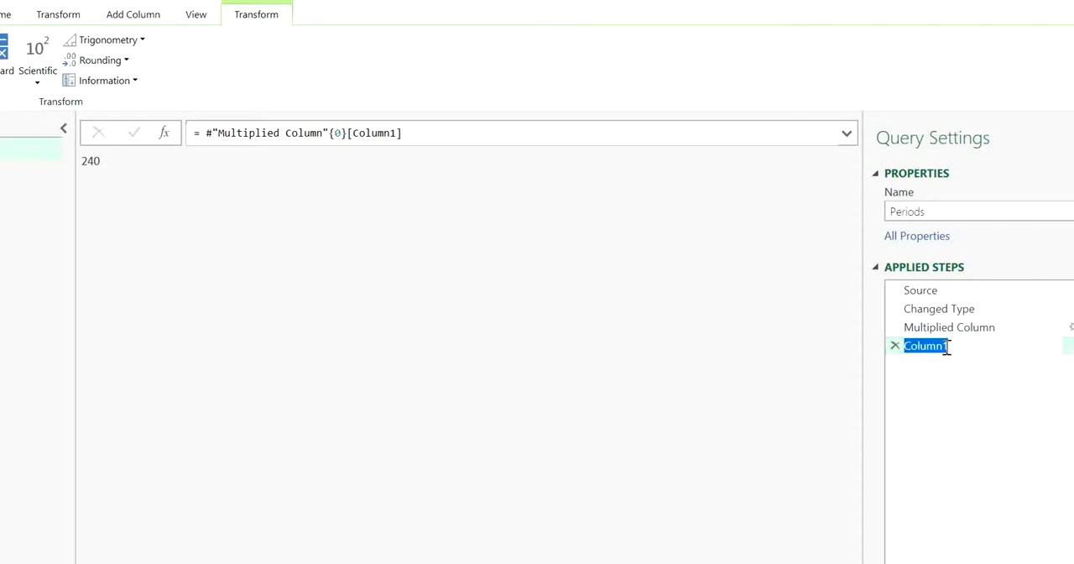
type("Periods")
key("Return")
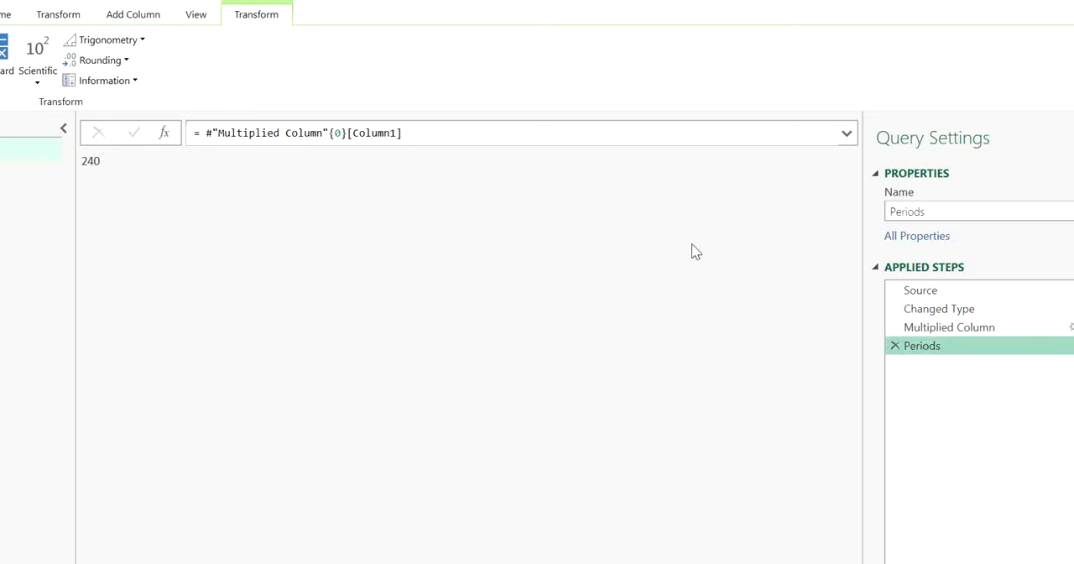
- Add a custom step after Periods with the formula = {1..12} to generate a list of consecutive numbers
left_click(164, 135)
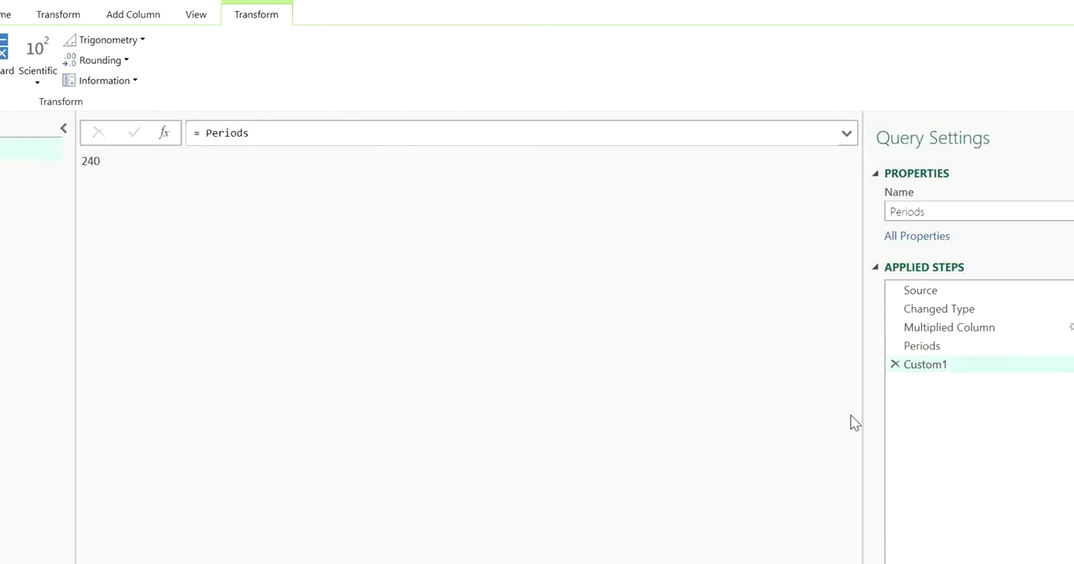
left_click(277, 132)
double_click(211, 137)
left_click_drag(211, 137, 207, 138)
type("{")
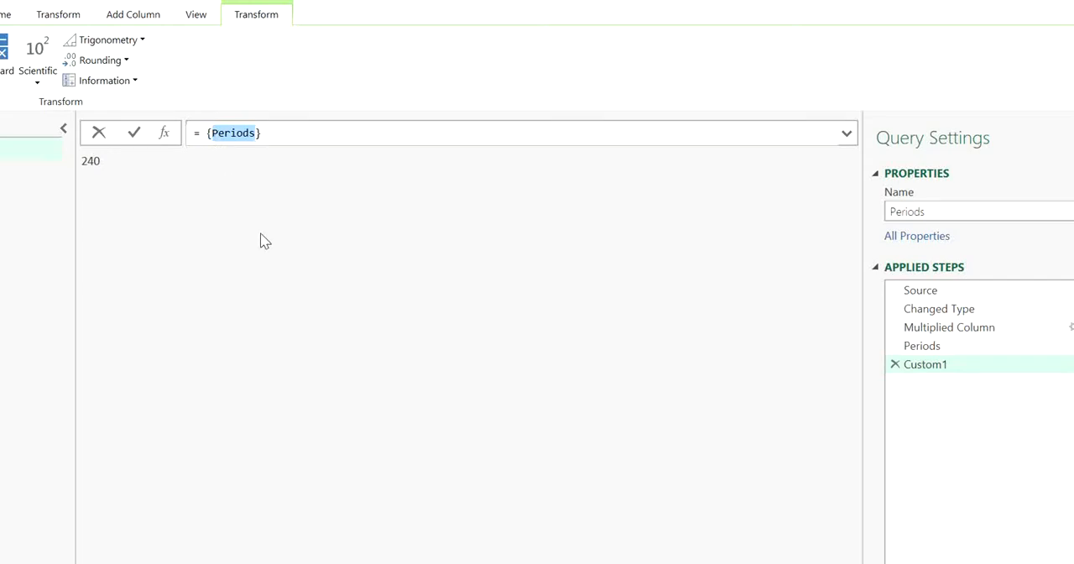
key("BackSpace")
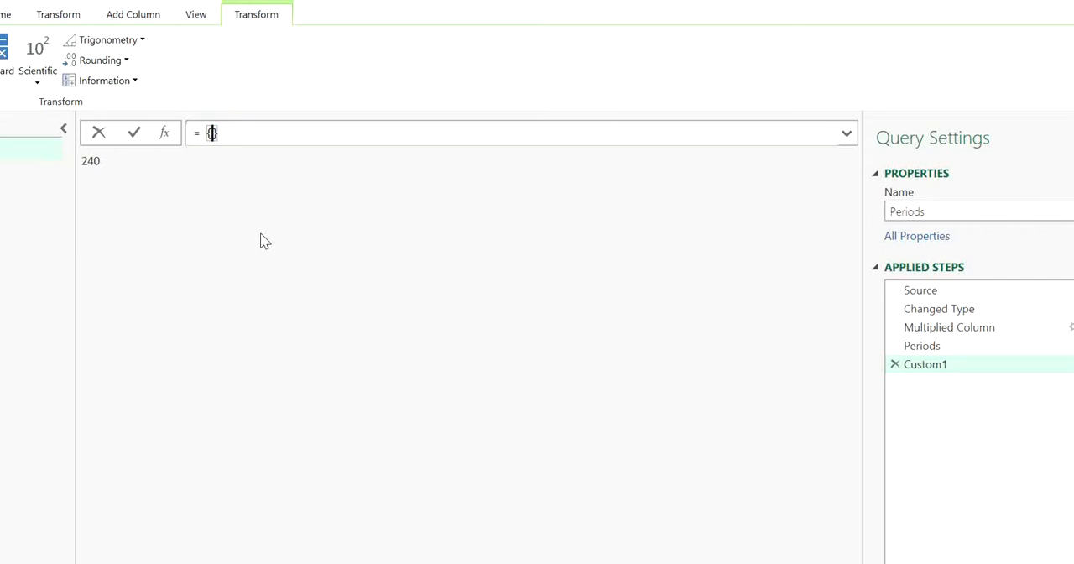
type("1..")
key("BackSpace")
key("BackSpace")
type("..12")
key("Return")
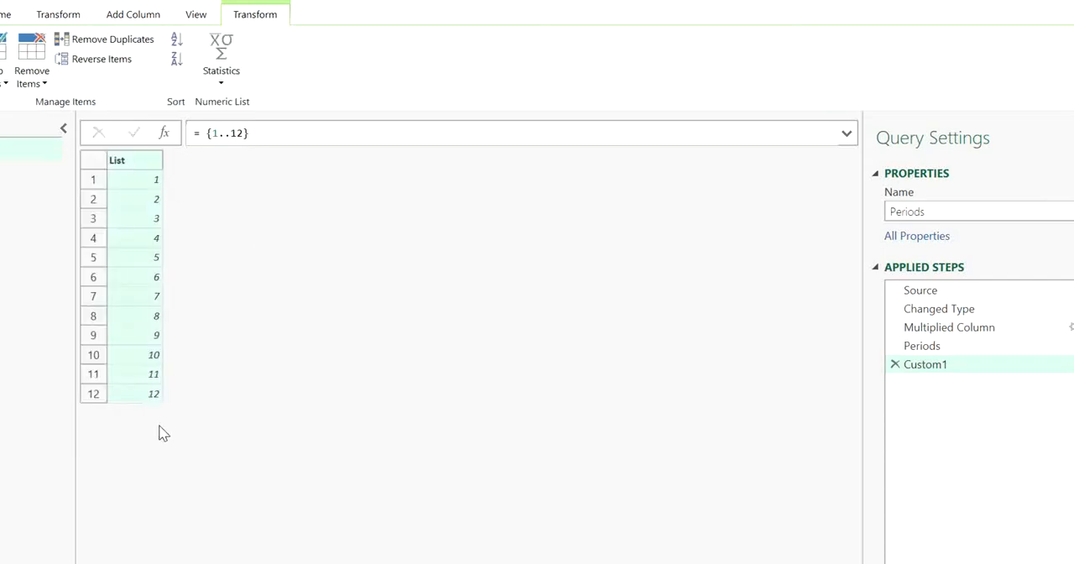
- Change the start of the custom step's list to 3, making the formula = {3..12}
left_click(244, 135)
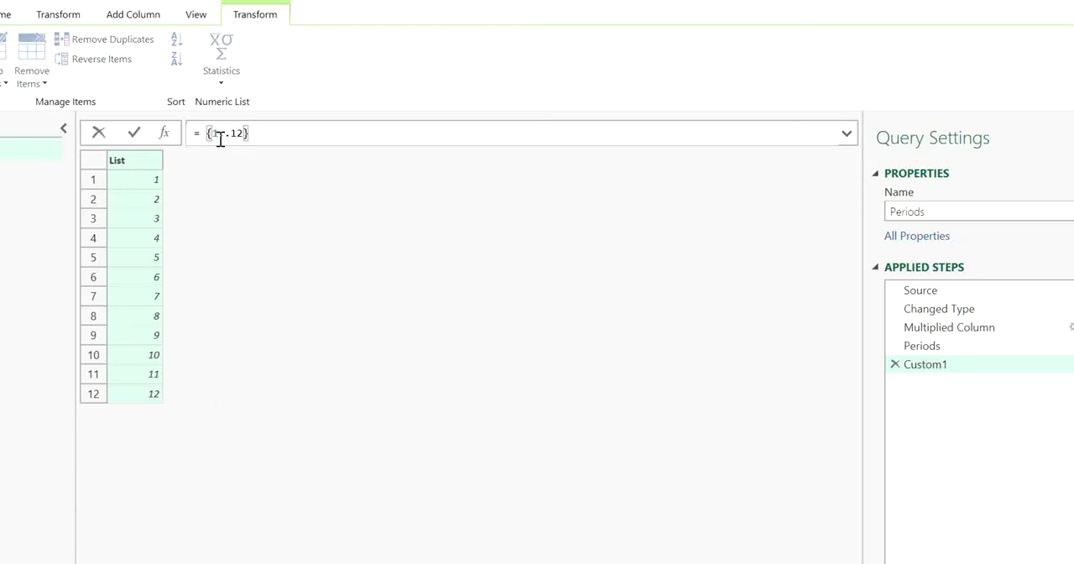
left_click(220, 136)
key("BackSpace")
type("3")
key("Return")
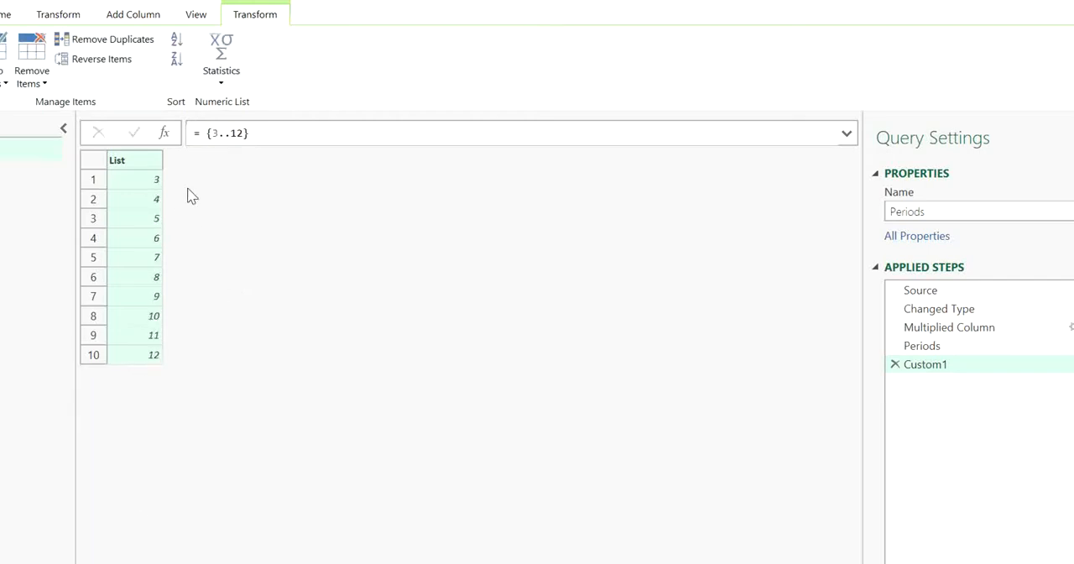
- Set the custom step's formula to = {1..Periods} so the list runs from 1 to the number of periods
left_click(216, 136)
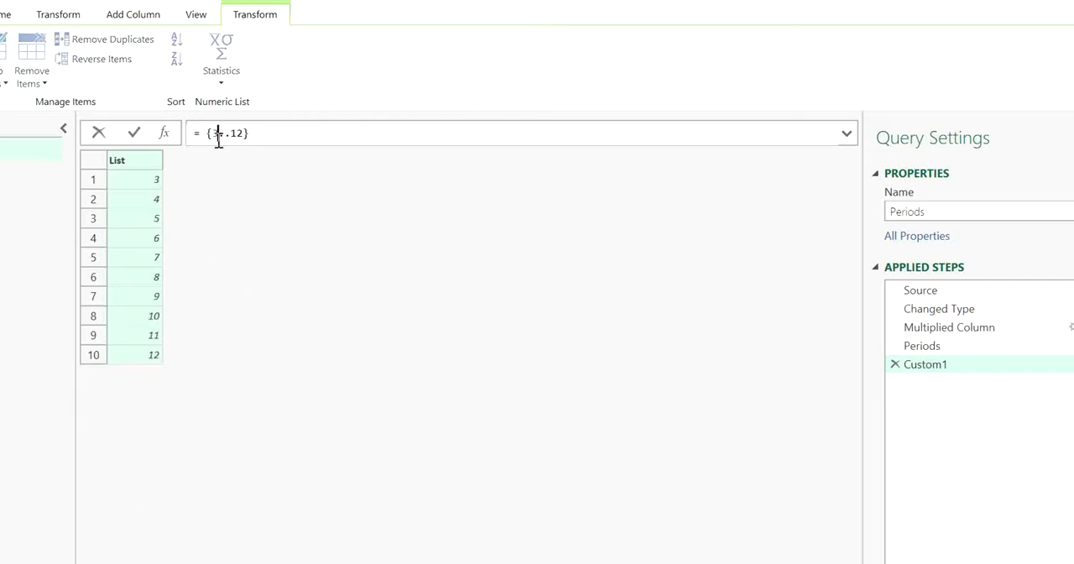
key("Delete")
type("1")
left_click(244, 133)
key("BackSpace")
key("BackSpace")
type("Period")
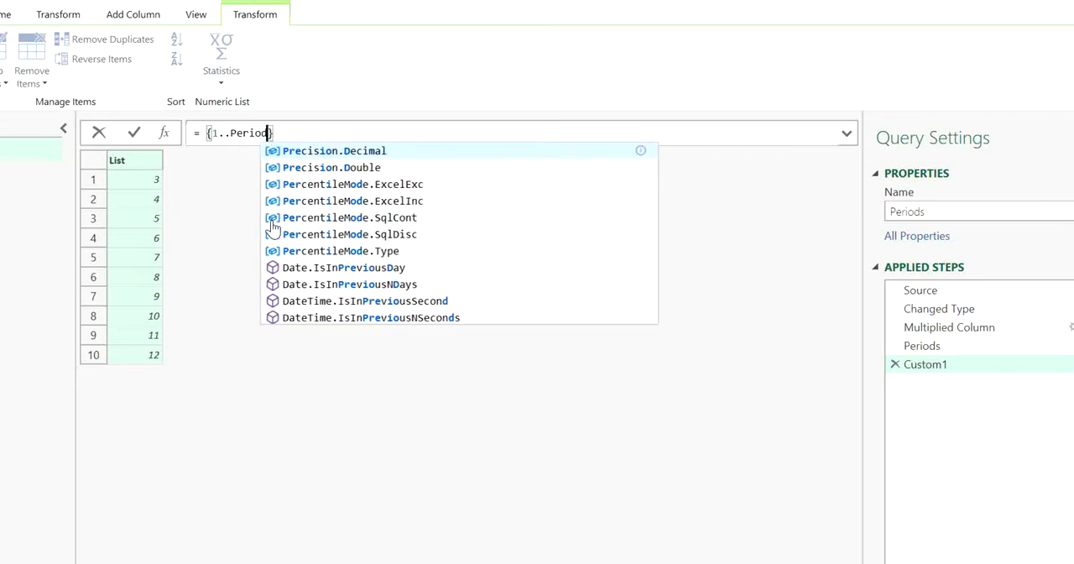
type("s")
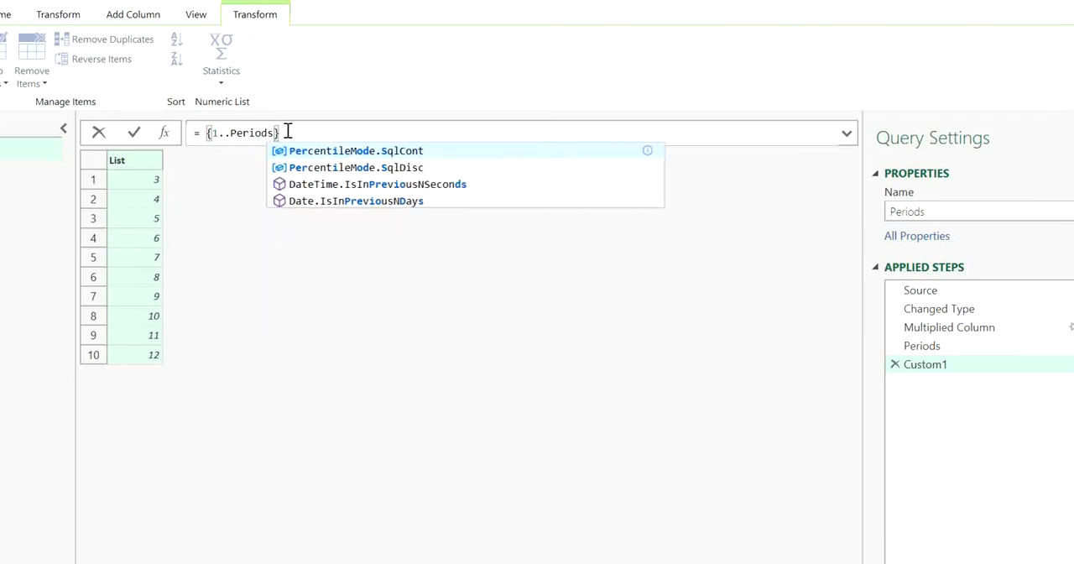
left_click(287, 131)
key("Return")
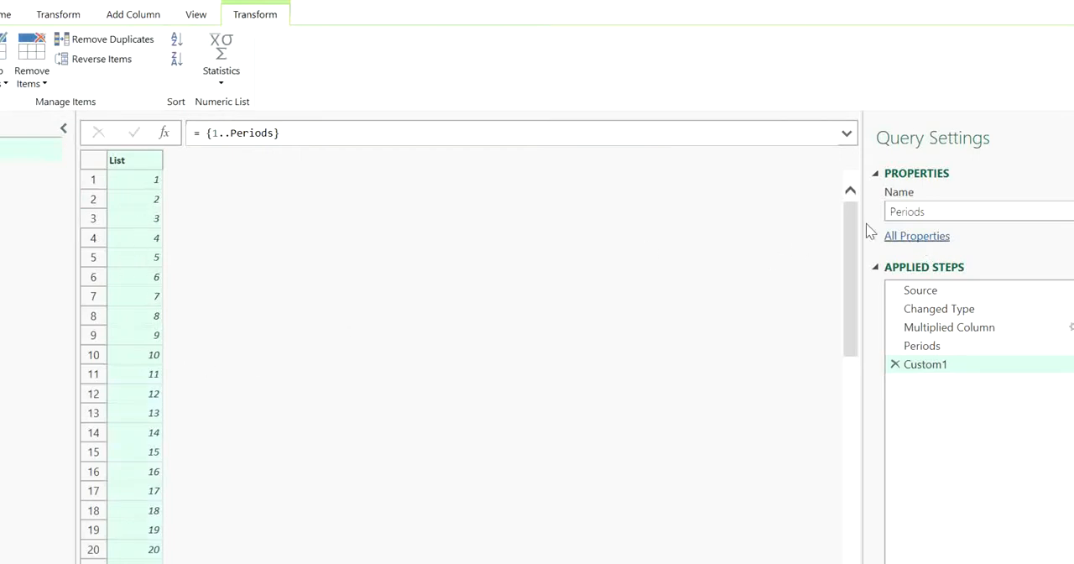
- Convert the list of period numbers to a table with no delimiter and extra columns shown as errors
left_click_drag(848, 223, 850, 556)
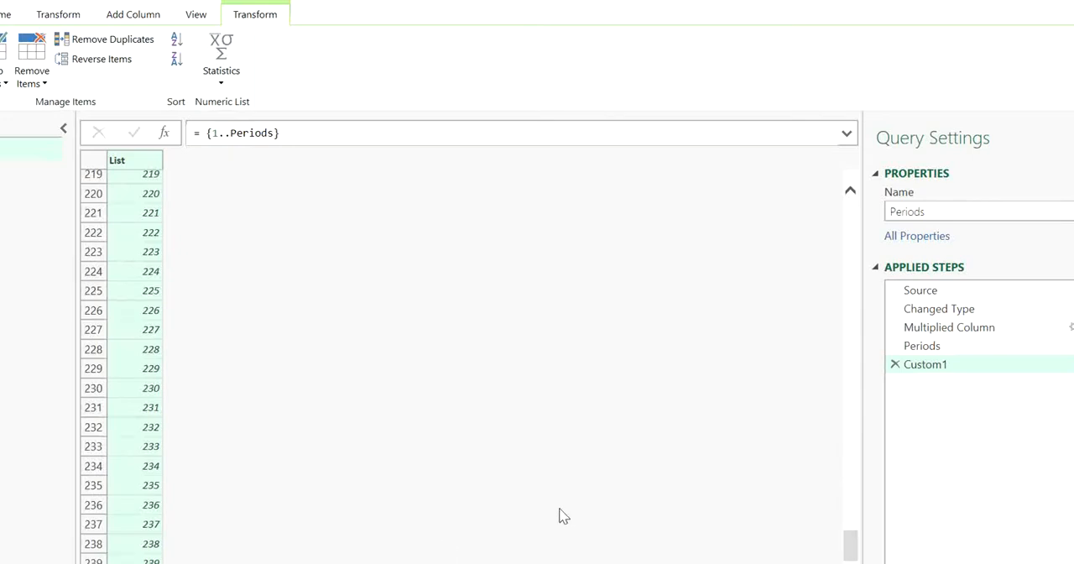
left_click_drag(851, 547, 868, 191)
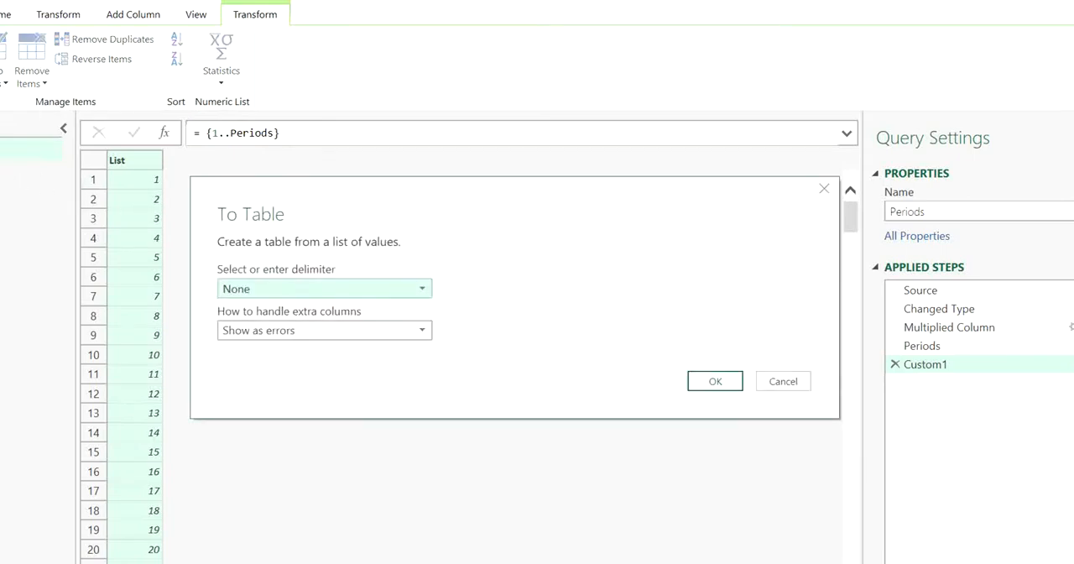
left_click(719, 384)
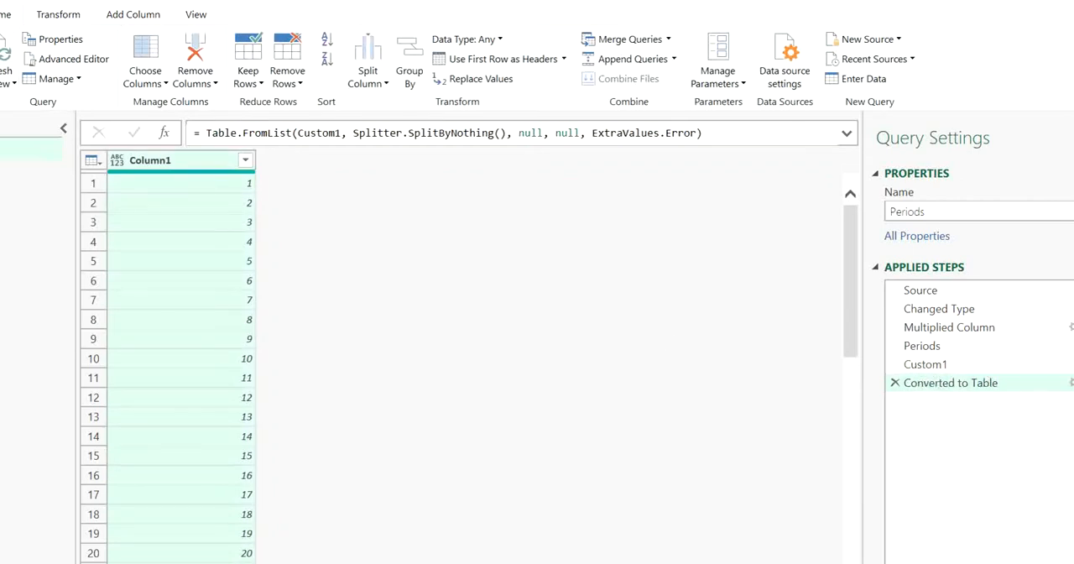
- Load the Periods query as a table into the existing worksheet at $C$4
left_click(0, 82)
left_click(10, 121)
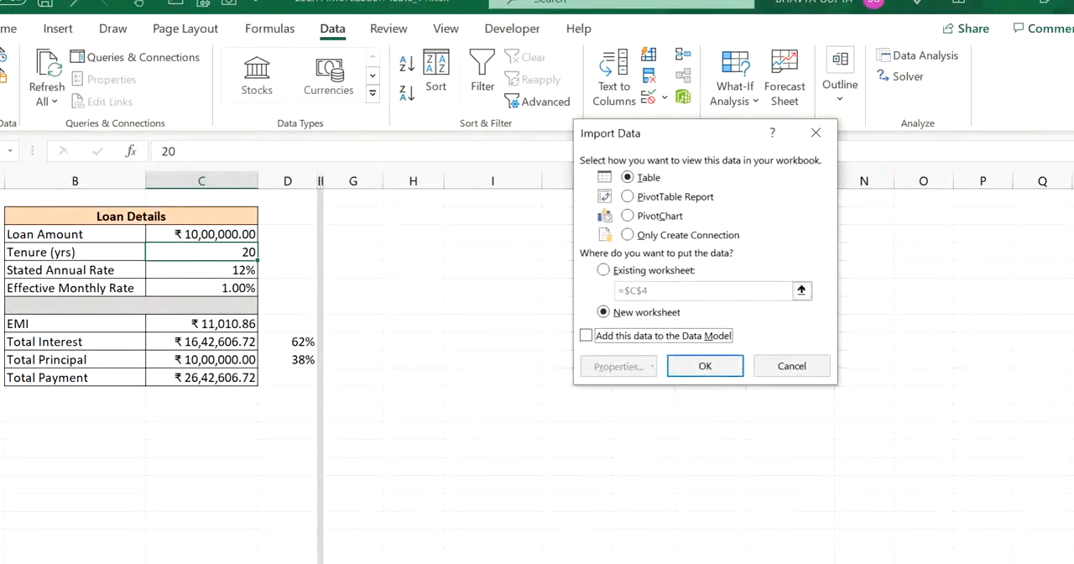
left_click(602, 270)
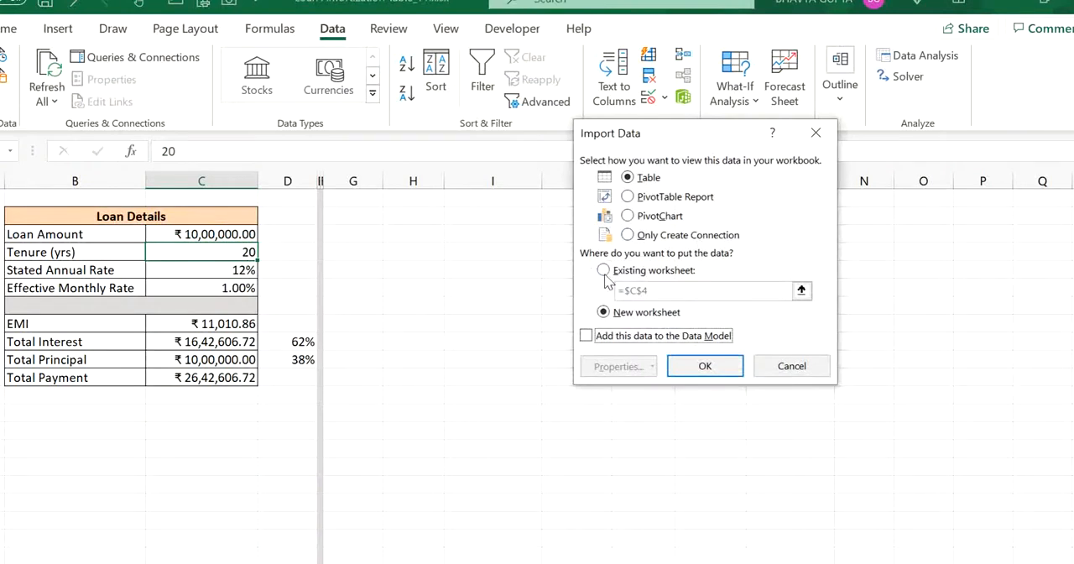
left_click(703, 366)
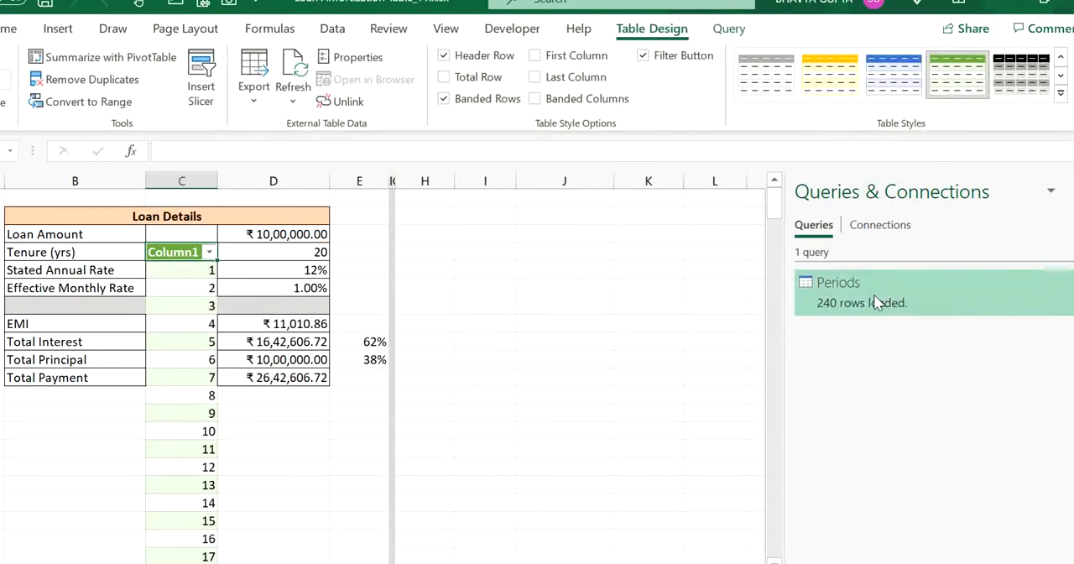
- Change the Periods query's load setting to Only Create Connection so its table is removed from the worksheet
mouse_move(876, 302)
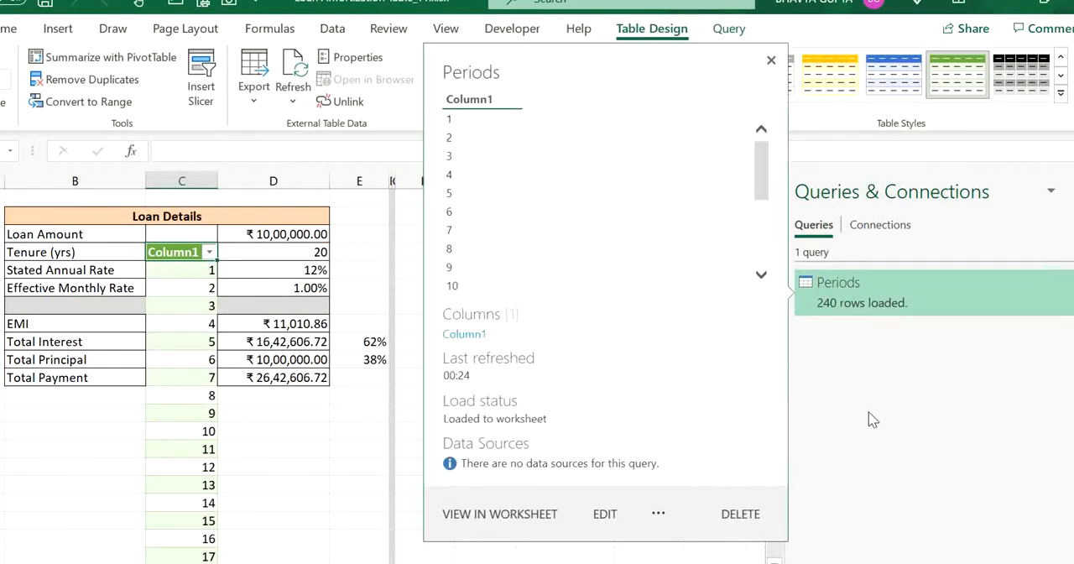
right_click(887, 305)
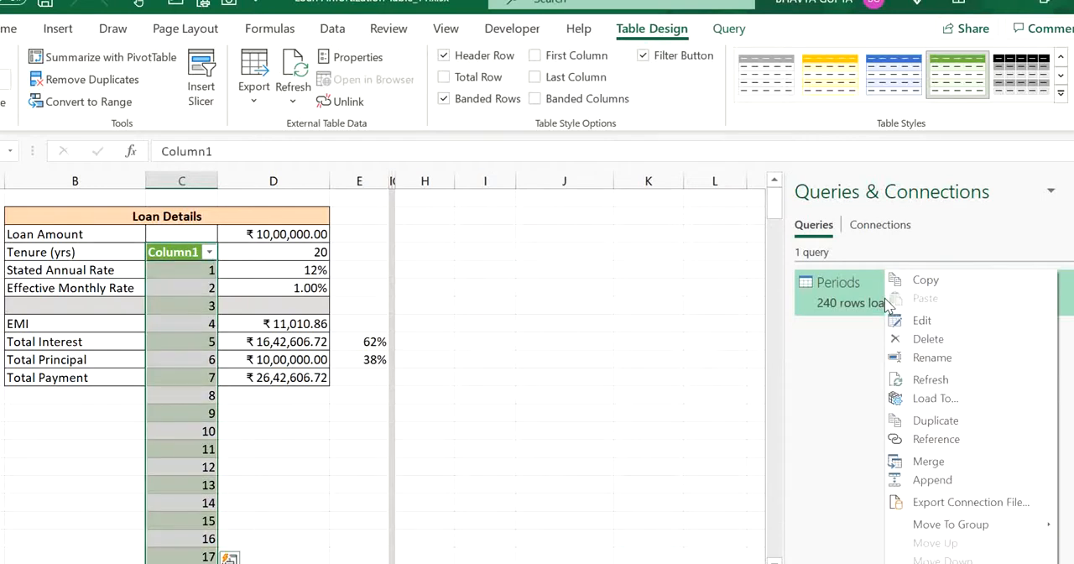
left_click(938, 399)
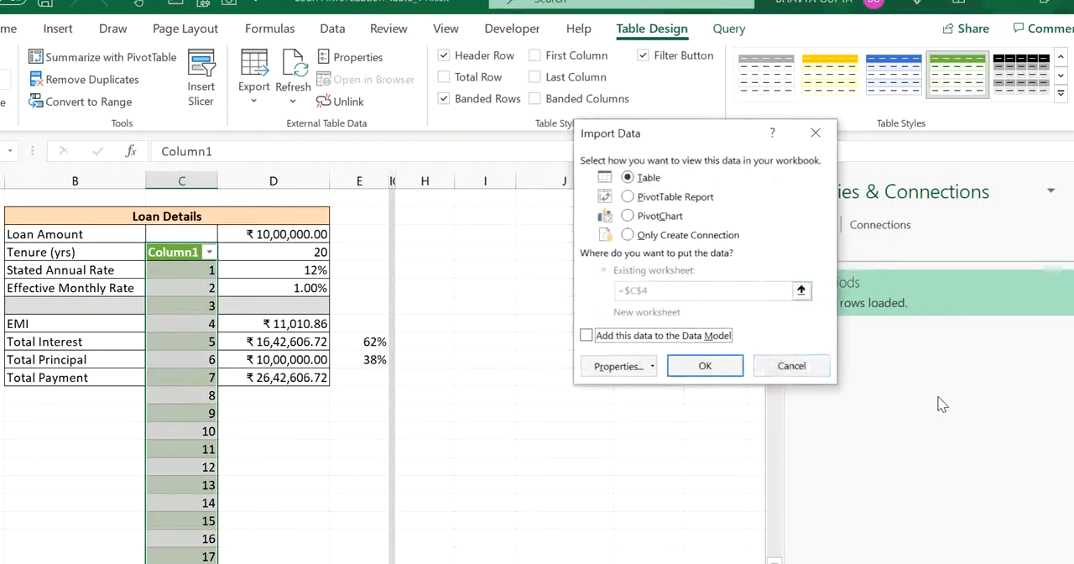
left_click(635, 237)
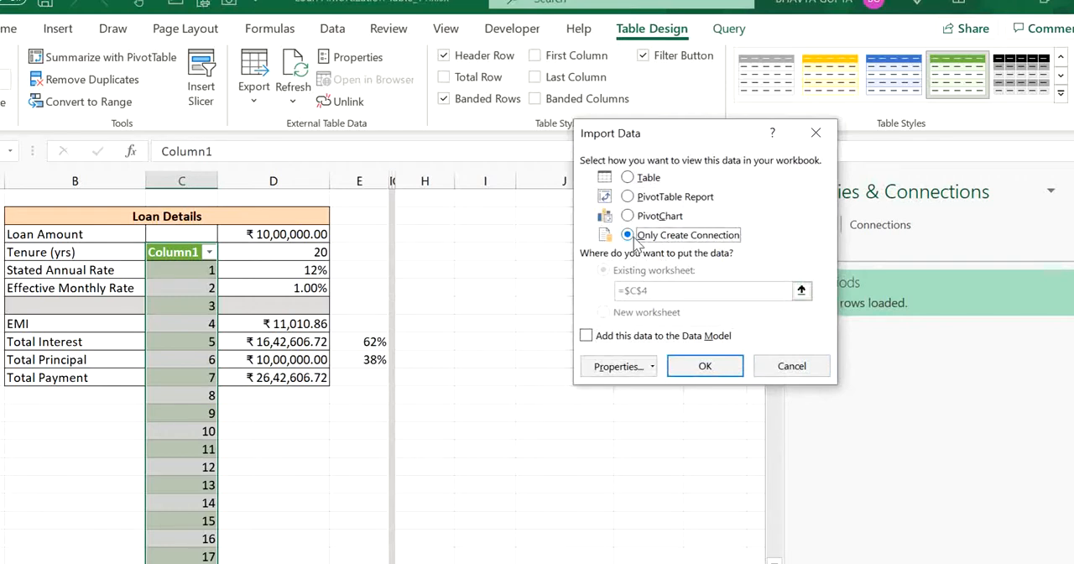
left_click(686, 367)
left_click(486, 361)
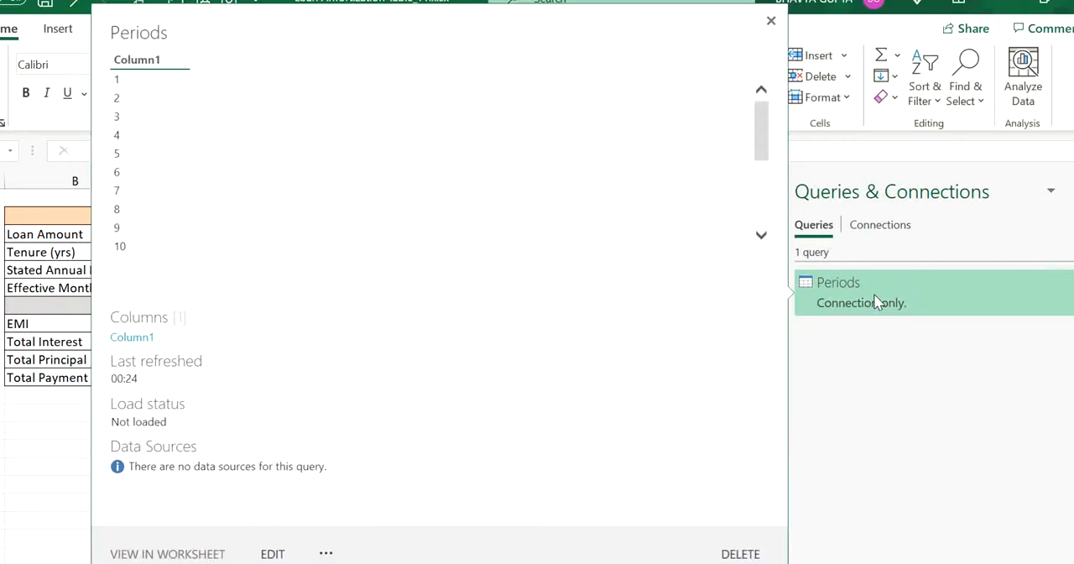
- Load the Periods query as a table into the existing worksheet at =Sheet1!$I$2
right_click(877, 302)
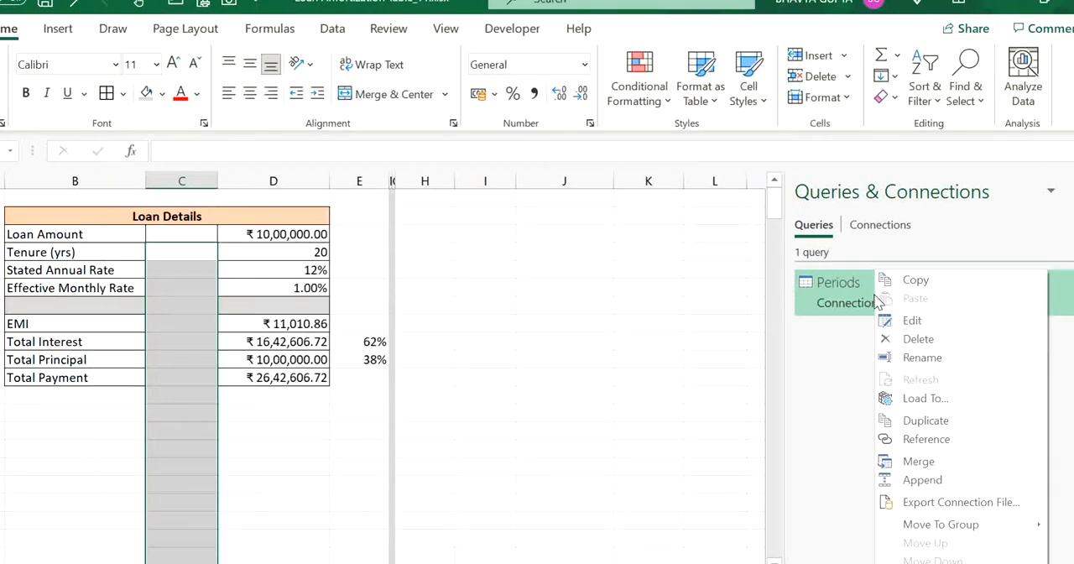
left_click(927, 400)
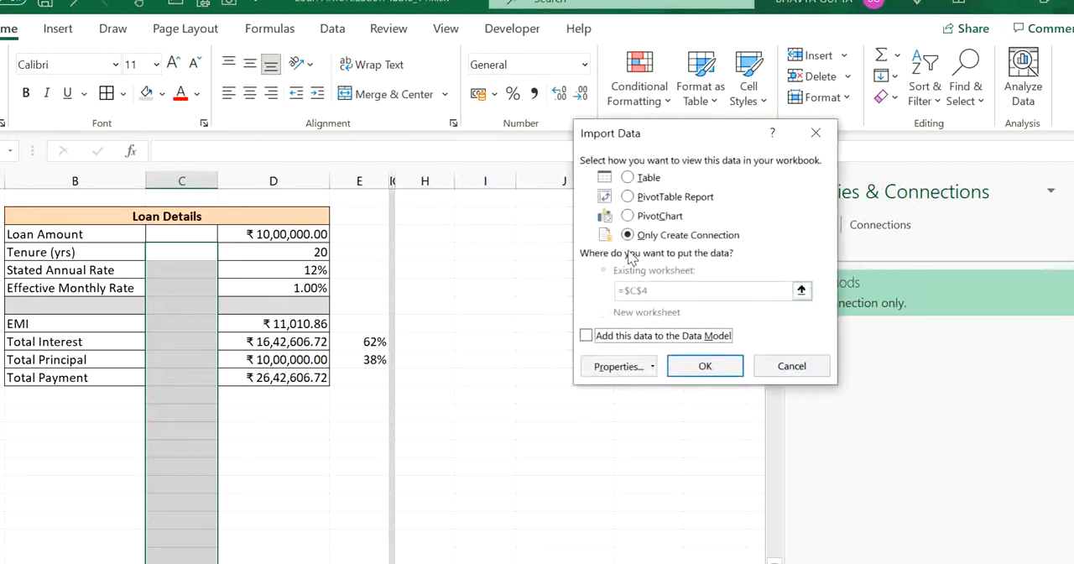
left_click(630, 179)
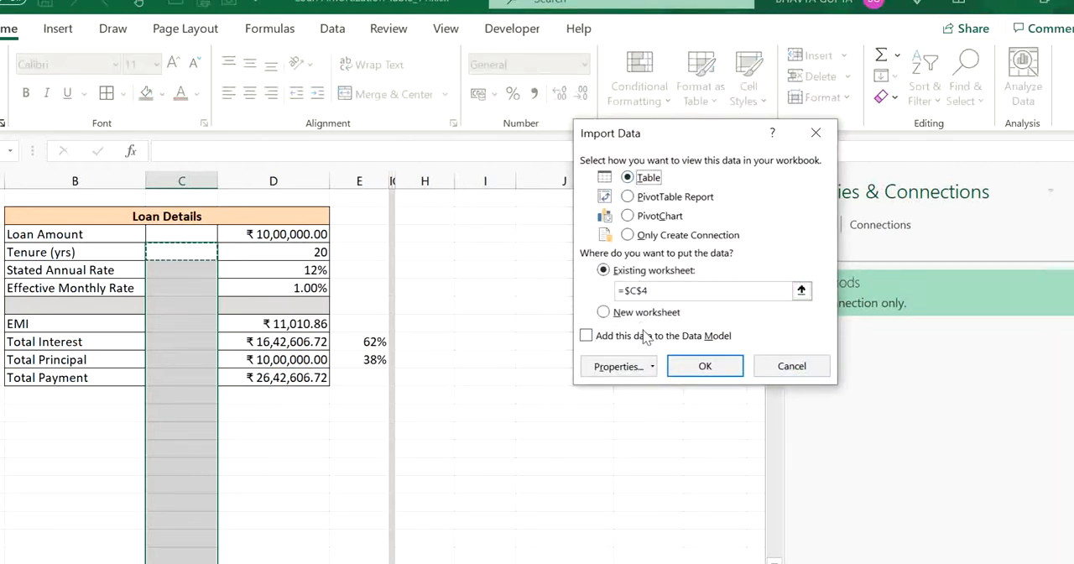
left_click(504, 227)
left_click(492, 216)
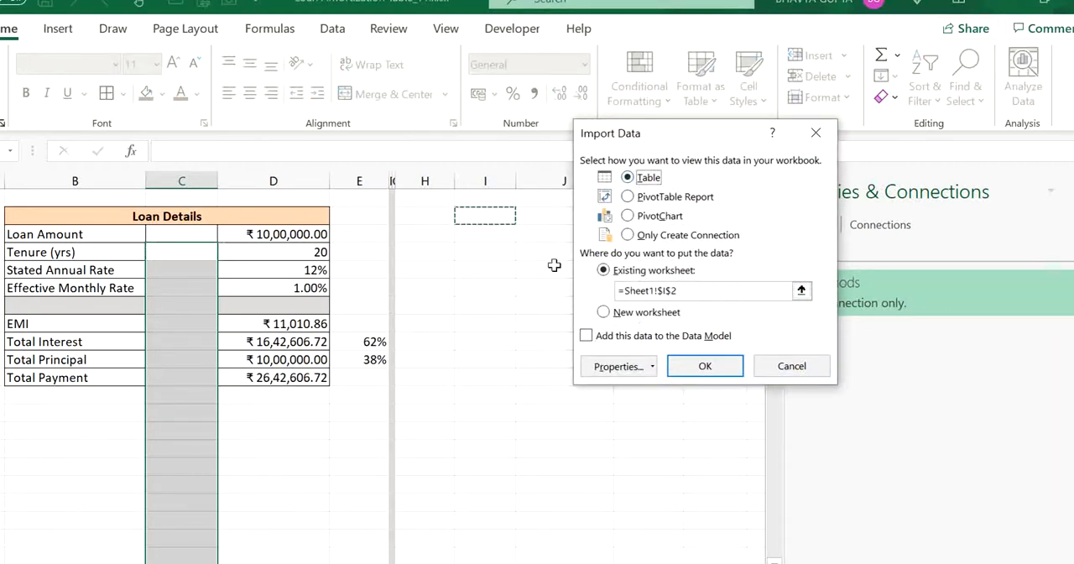
left_click(706, 367)
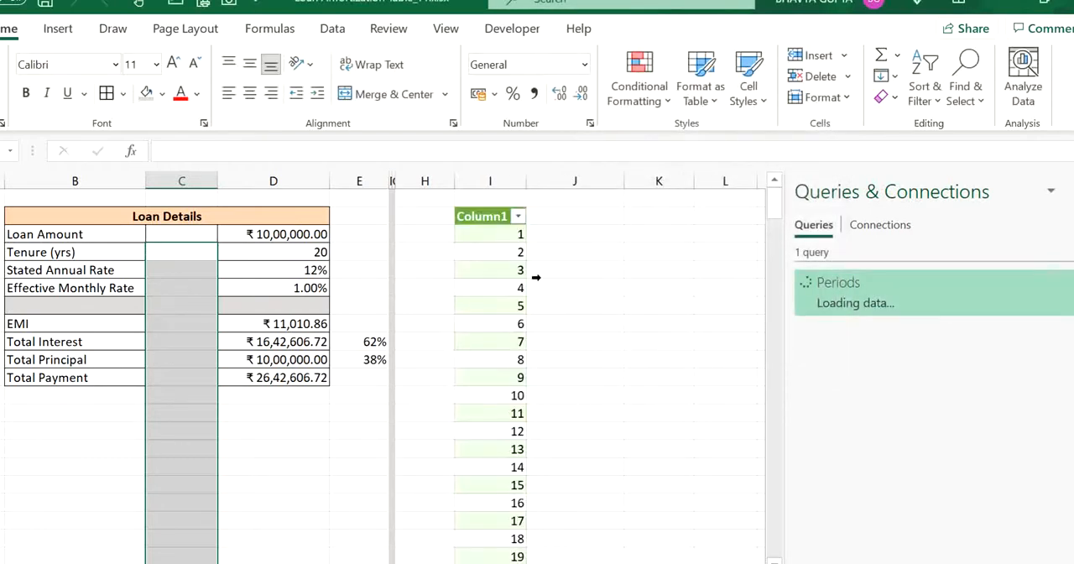
- Delete the empty column C that splits the Loan Details labels from their values
left_click(198, 263)
left_click(297, 268)
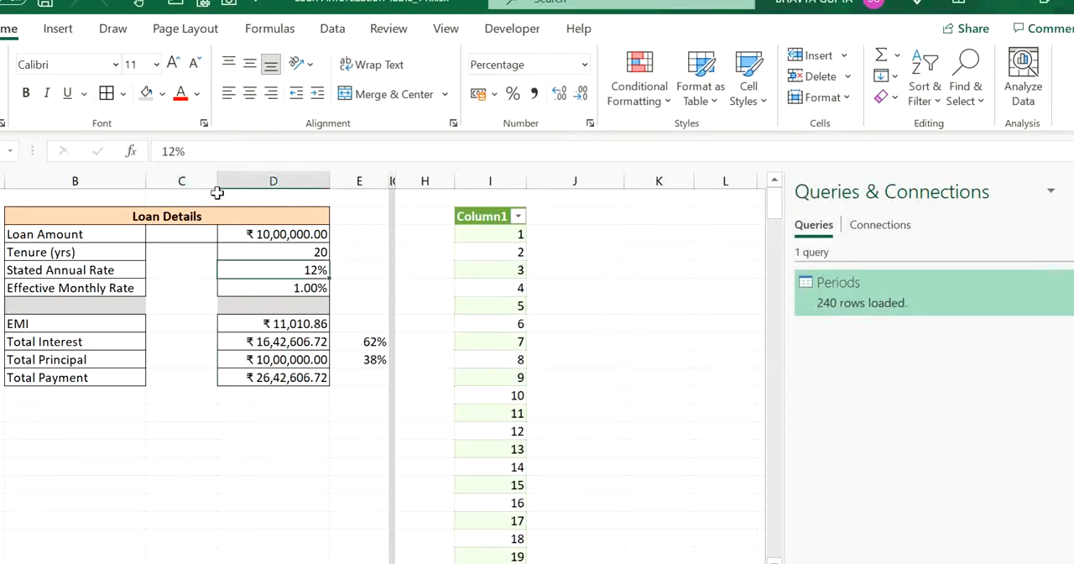
left_click(208, 182)
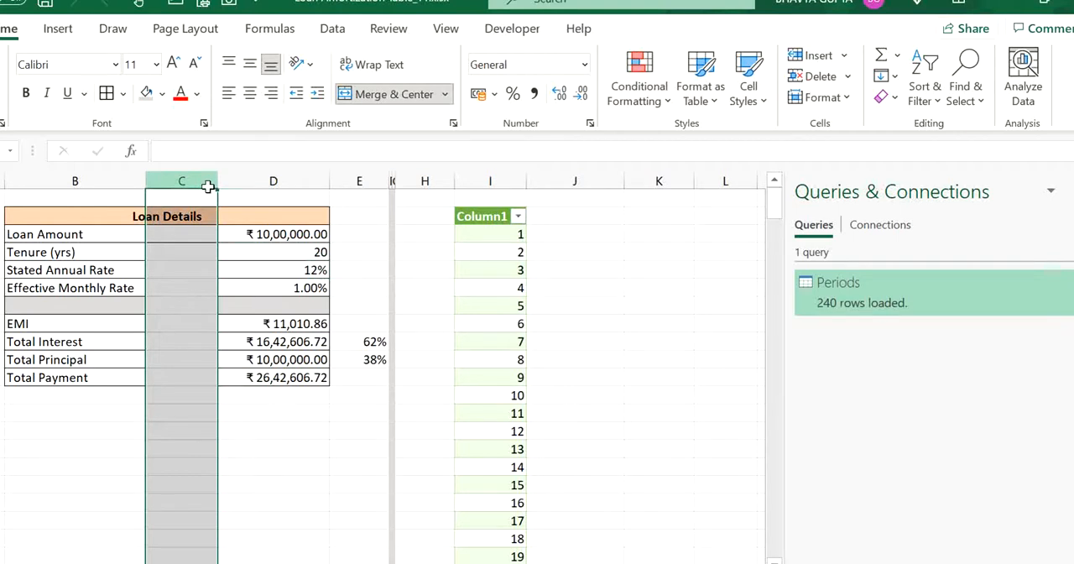
key("ctrl+minus")
left_click(511, 302)
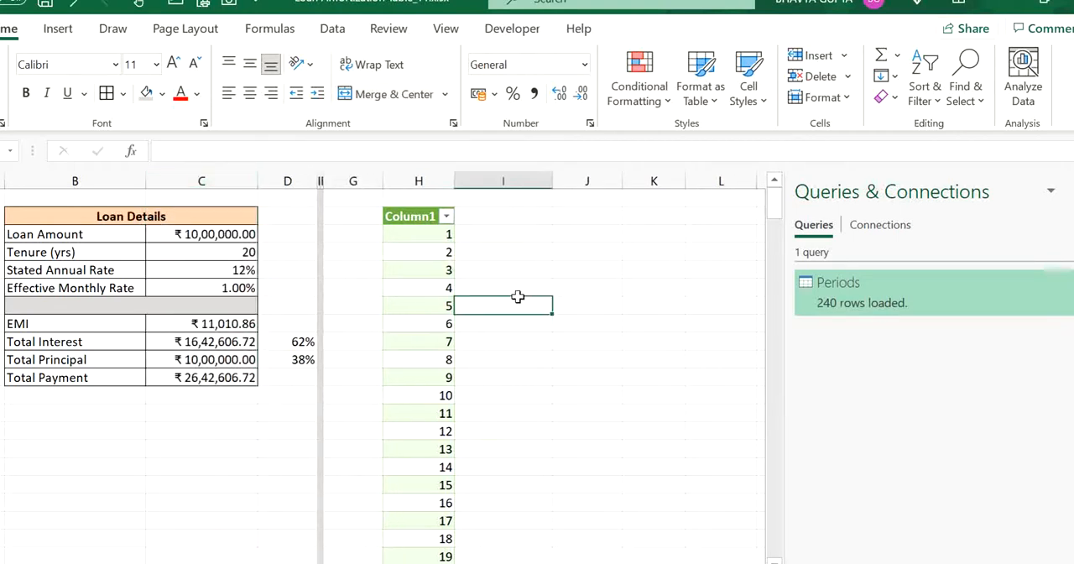
left_click(509, 191)
left_click(479, 259)
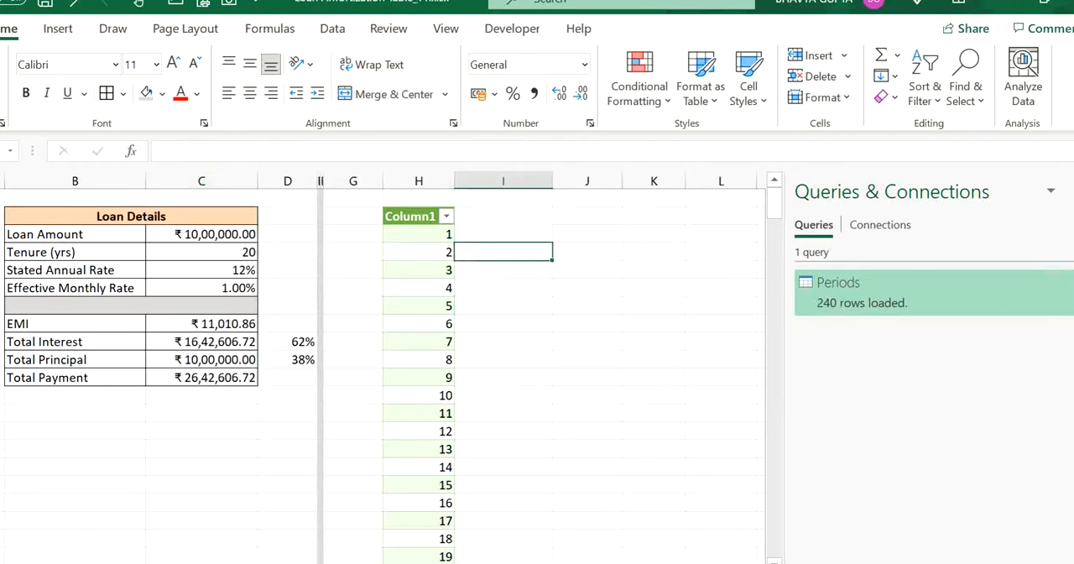
- Close the queries pane and rename the loaded table's Column1 header in the worksheet to Periods
left_click(1072, 191)
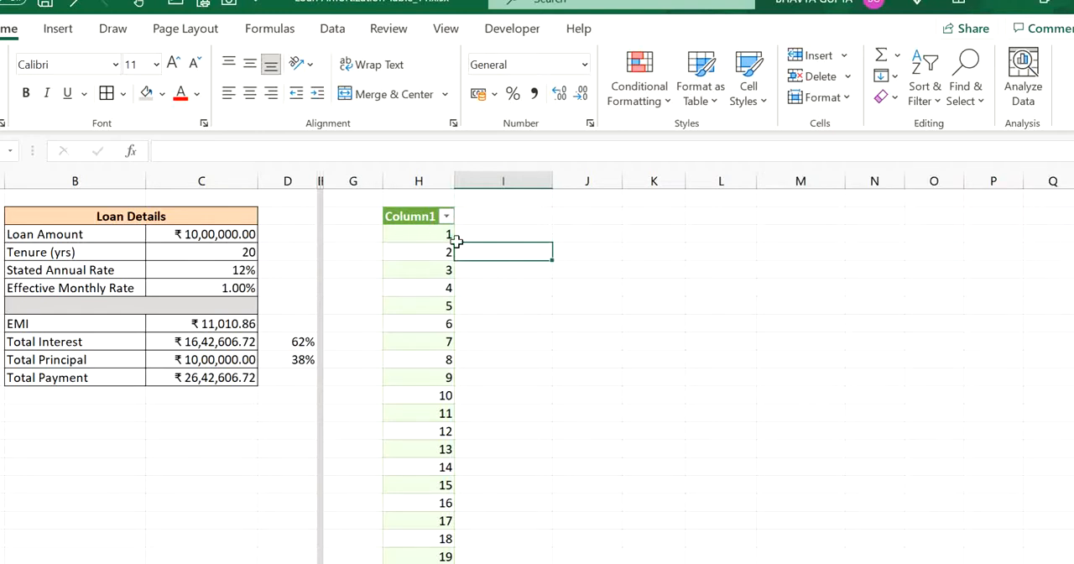
left_click(411, 217)
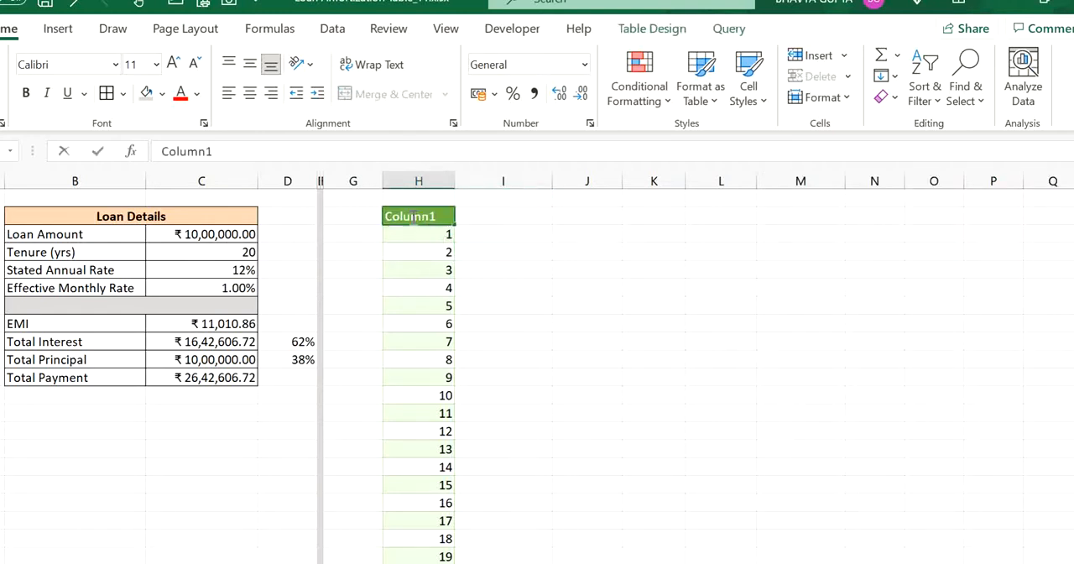
double_click(439, 217)
key("BackSpace")
key("BackSpace")
key("BackSpace")
key("BackSpace")
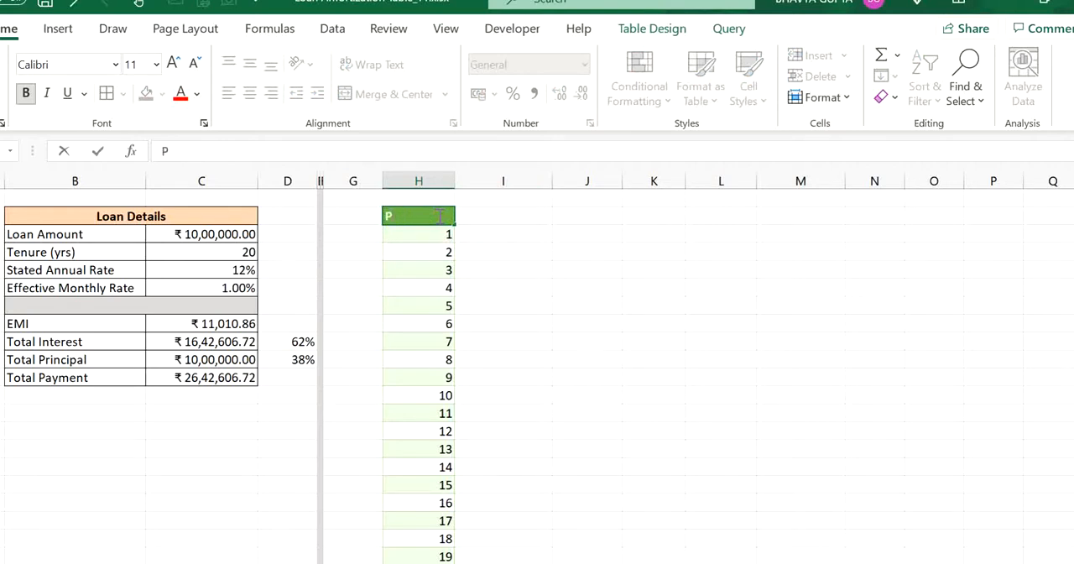
key("Return")
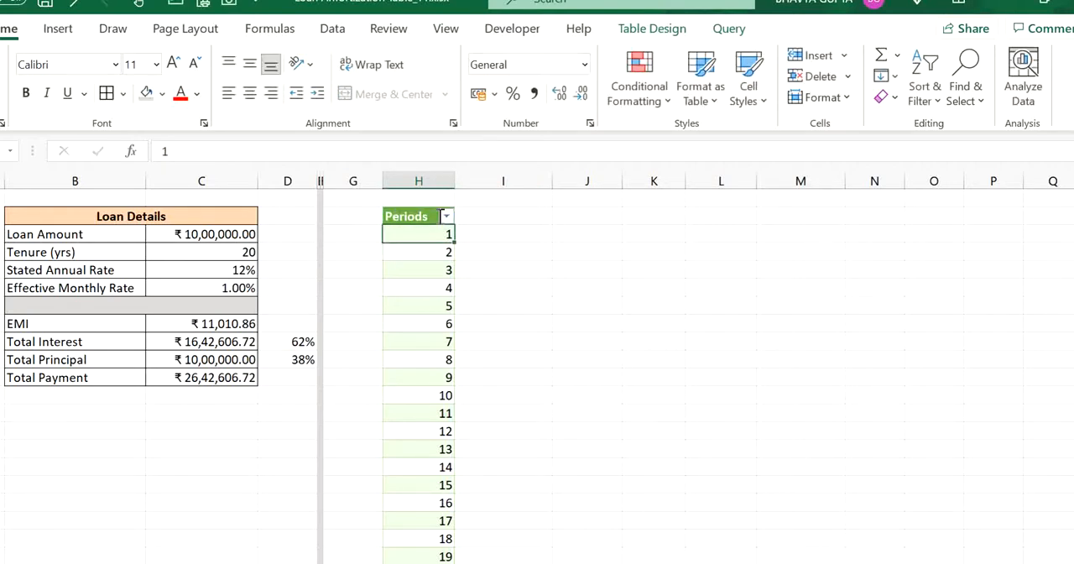
- Show the workbook queries, set the loan tenure to 10 years and refresh all queries
left_click(491, 219)
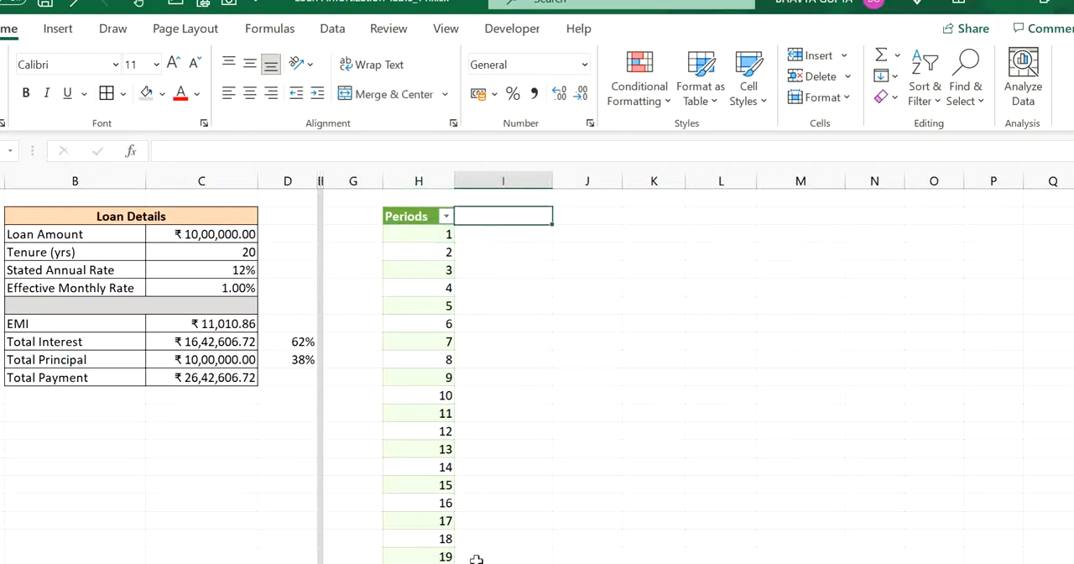
left_click(332, 30)
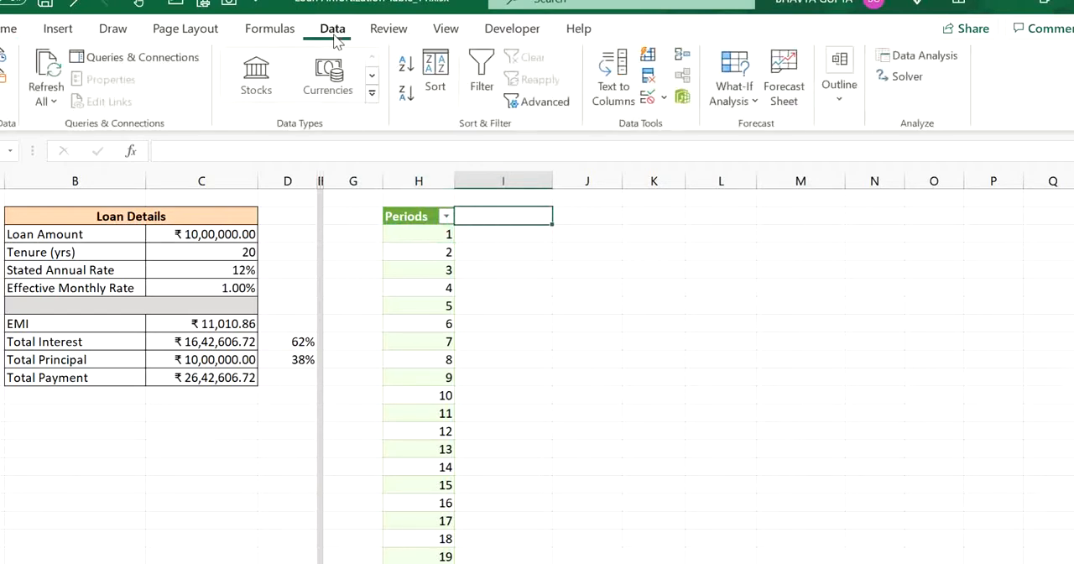
left_click(160, 60)
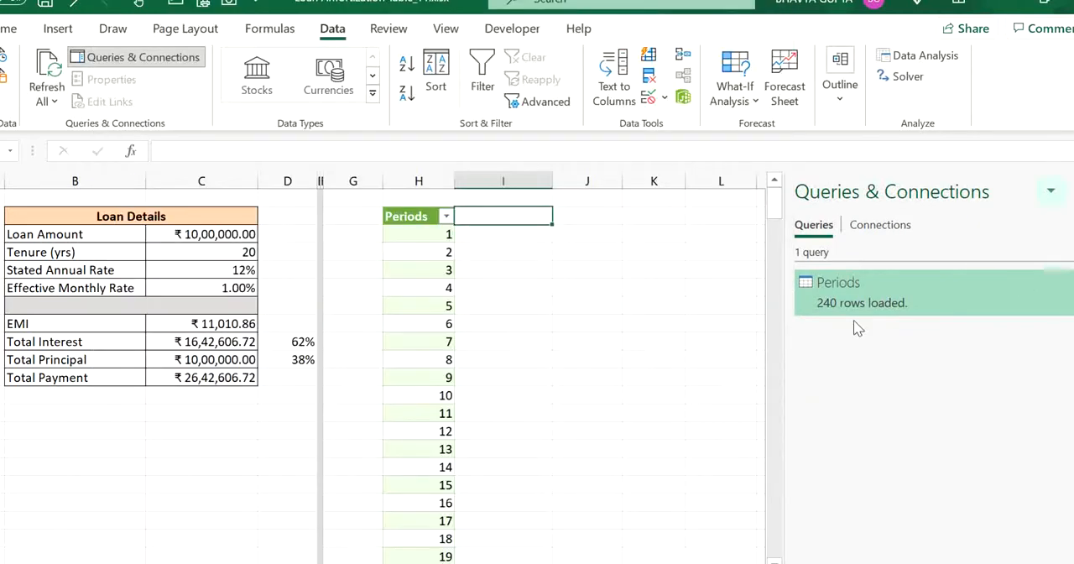
left_click(224, 255)
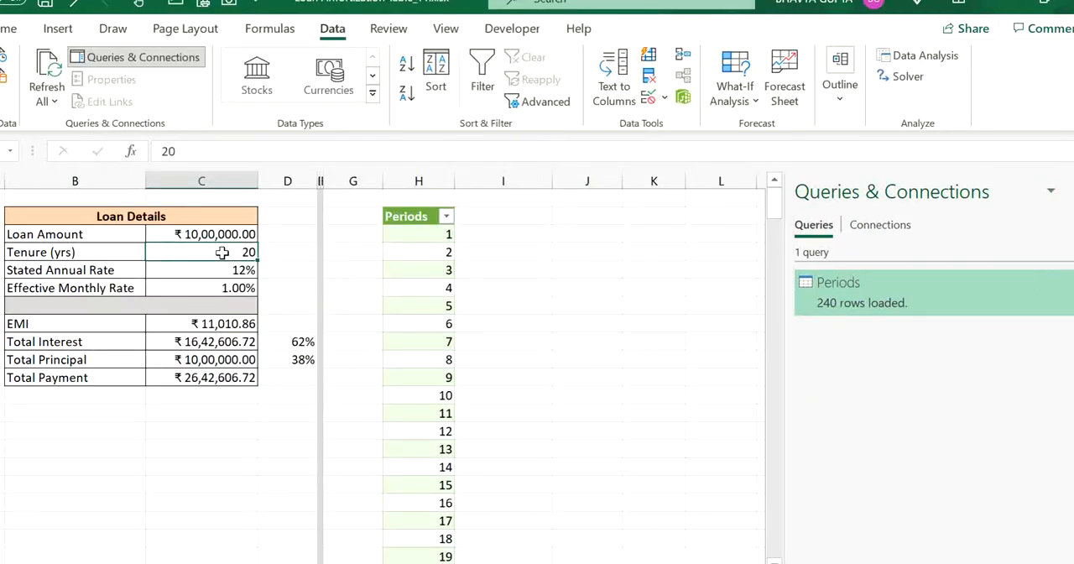
type("10")
key("Return")
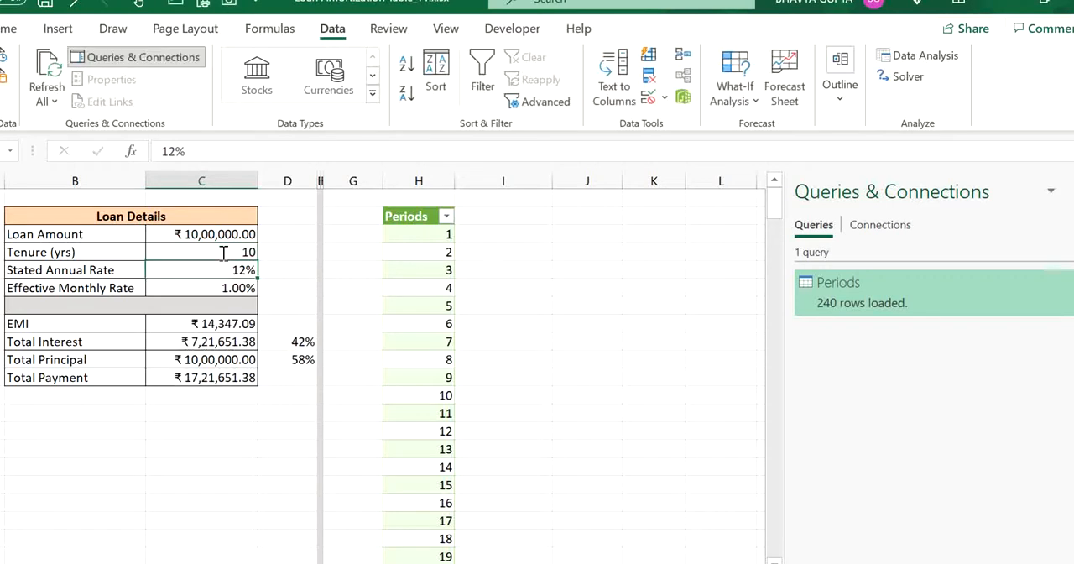
left_click(407, 286)
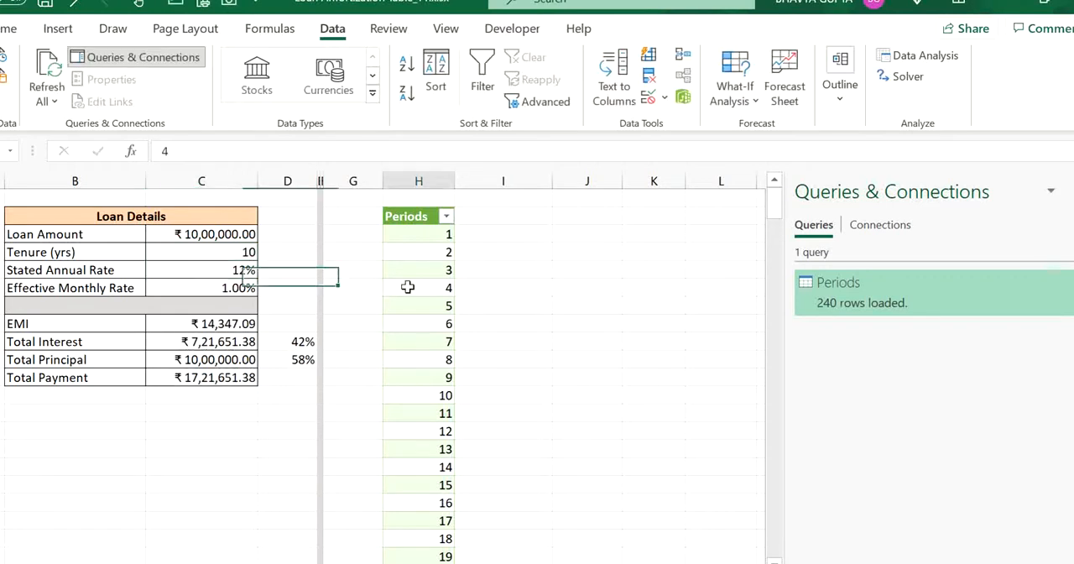
left_click(52, 68)
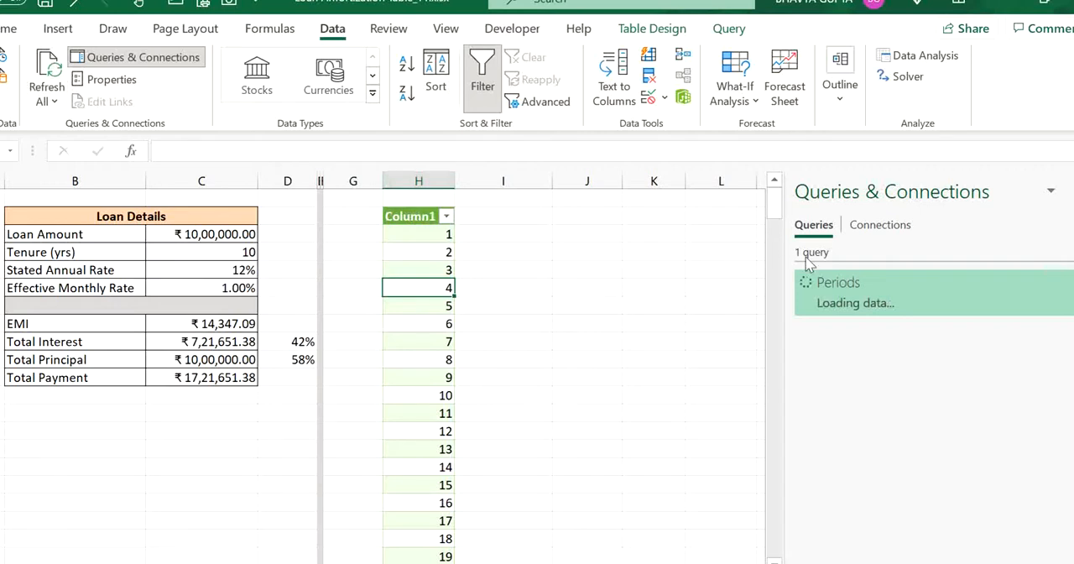
mouse_move(863, 314)
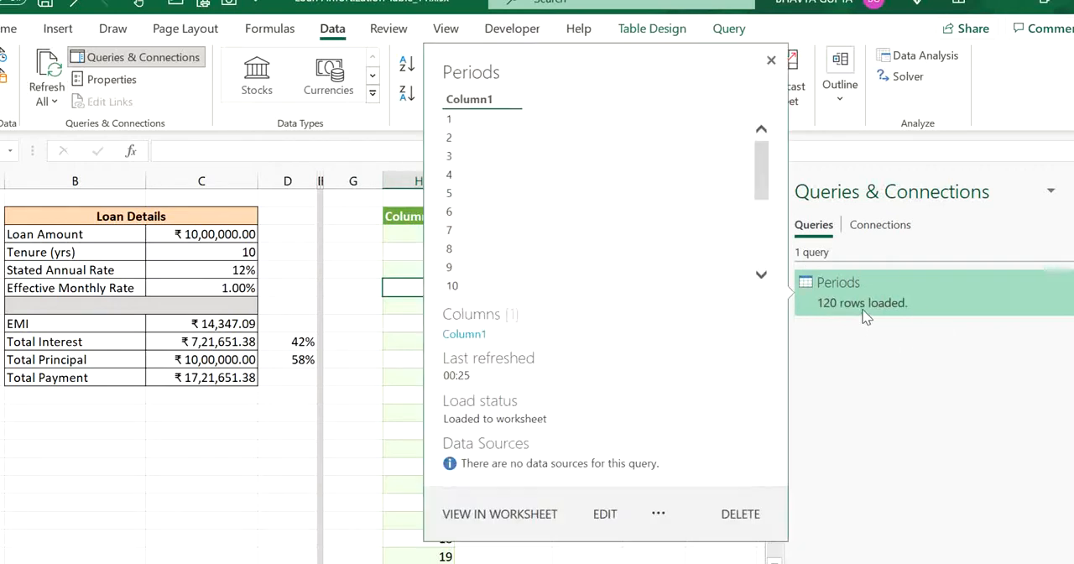
- Set the loan tenure to 30 years and refresh all queries to rebuild the period list
left_click(217, 253)
type("30")
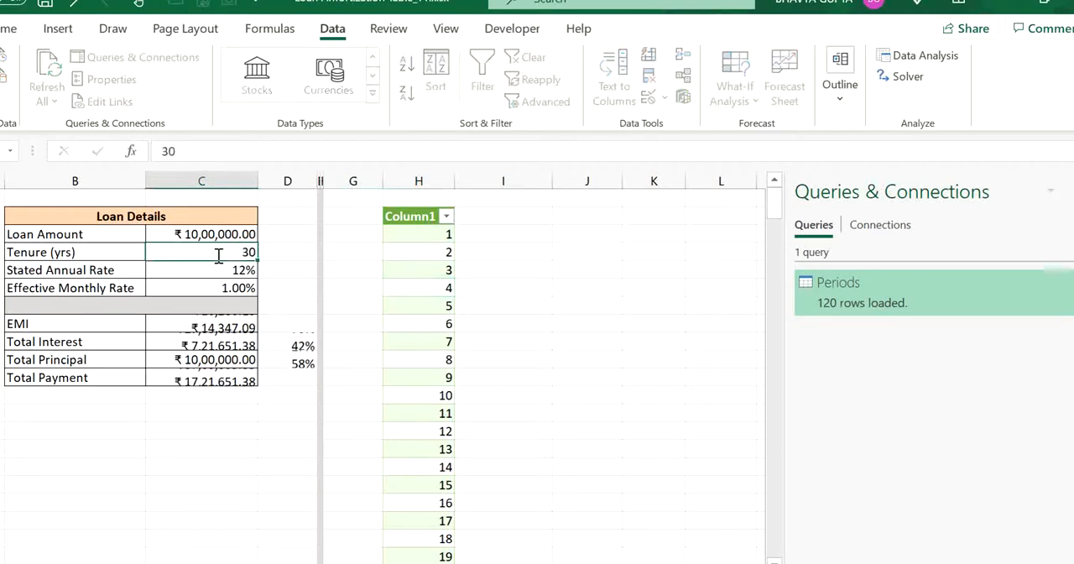
key("Return")
left_click(61, 90)
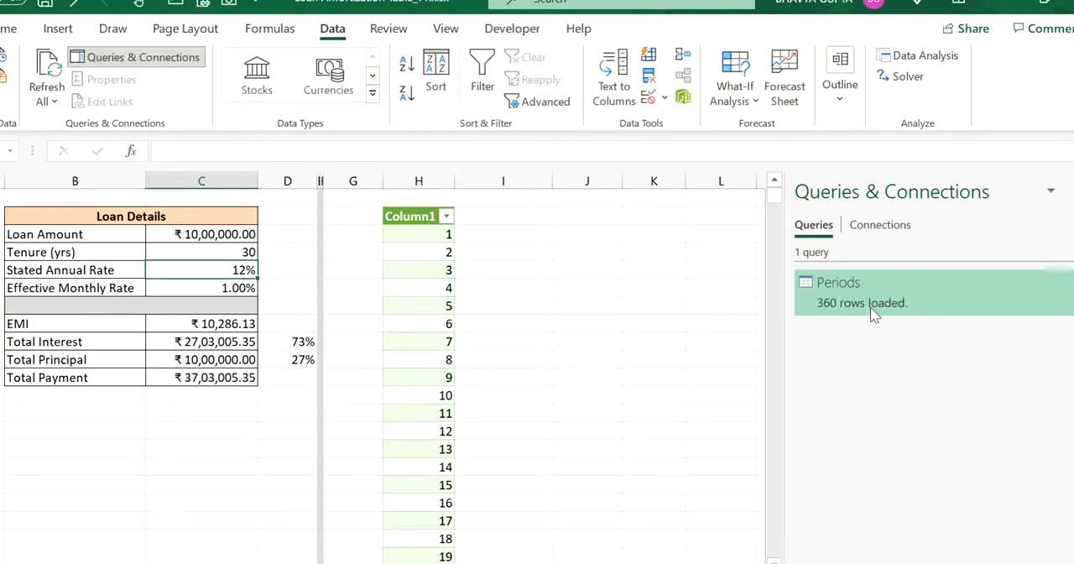
mouse_move(830, 312)
- Set the loan tenure in the Loan Details table to 20 years
left_click(236, 250)
type("20")
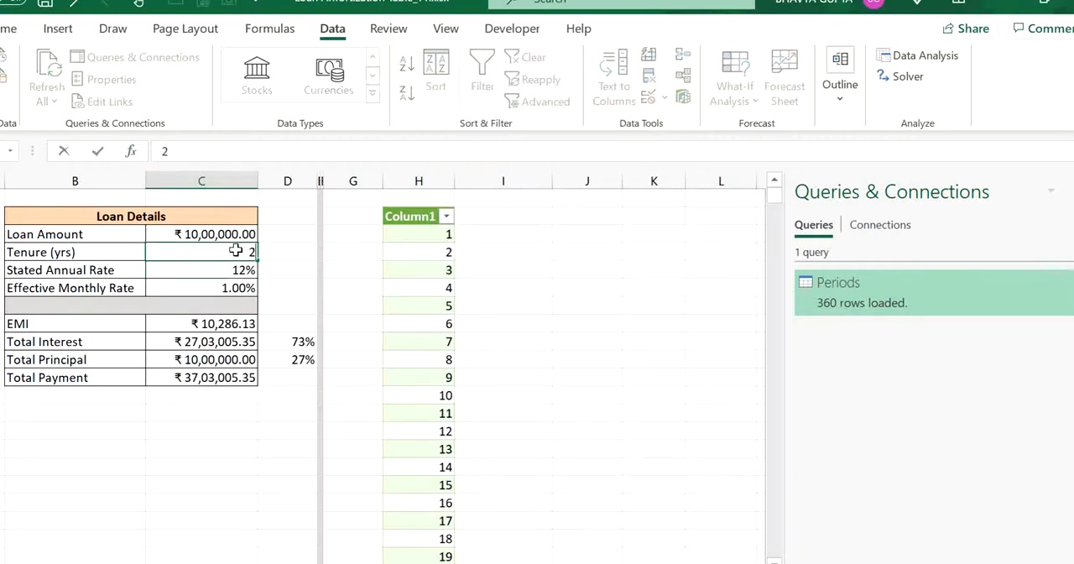
key("Return")
key("Right")
key("Right")
key("Right")
key("Right")
key("Right")
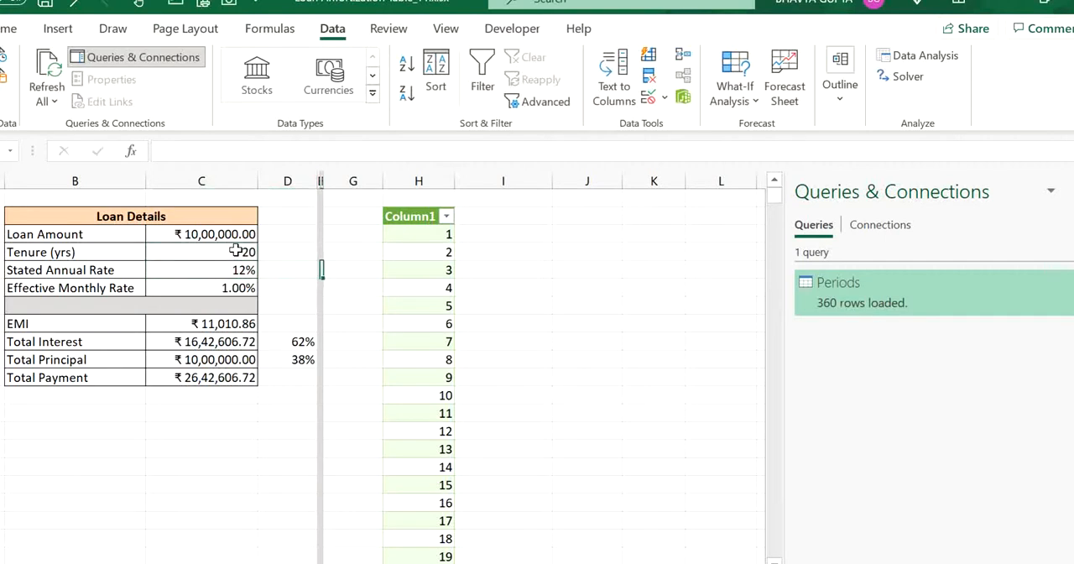
- Rename Column1 to Periods inside the Periods query in Power Query and load the updated result to the worksheet
right_click(877, 302)
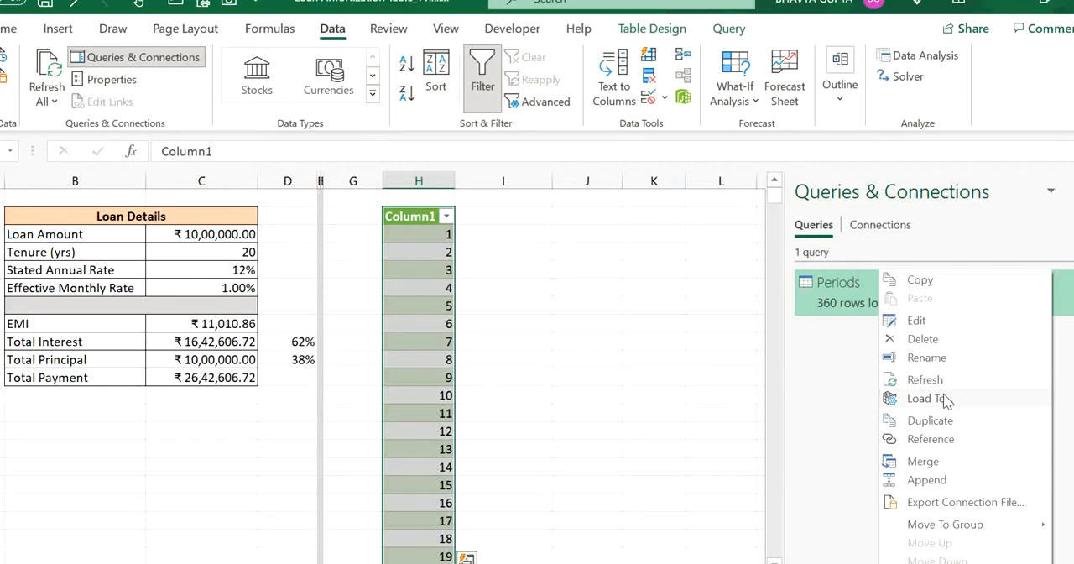
left_click(841, 291)
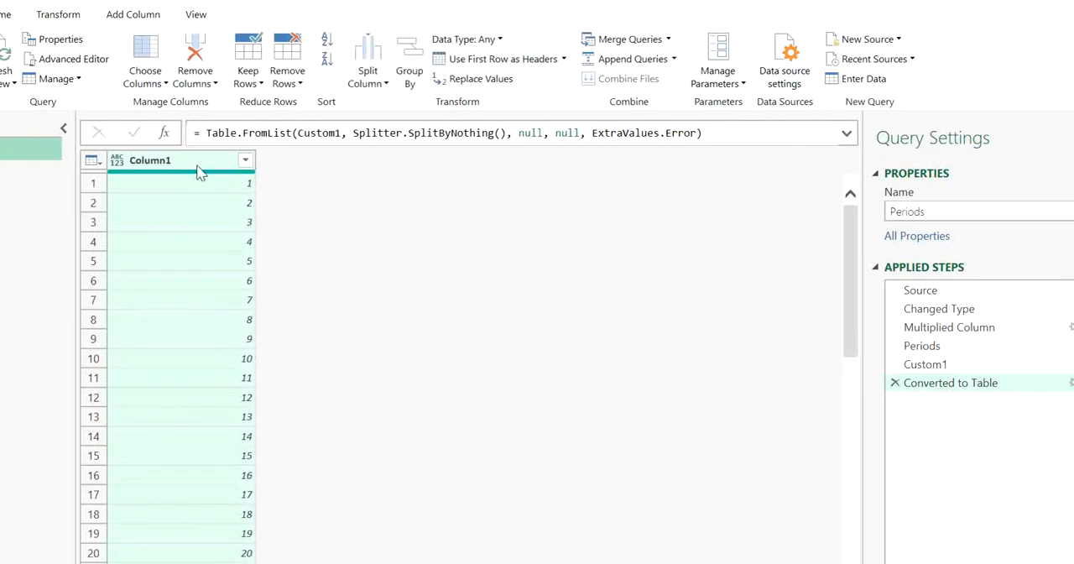
double_click(185, 166)
type("Periods")
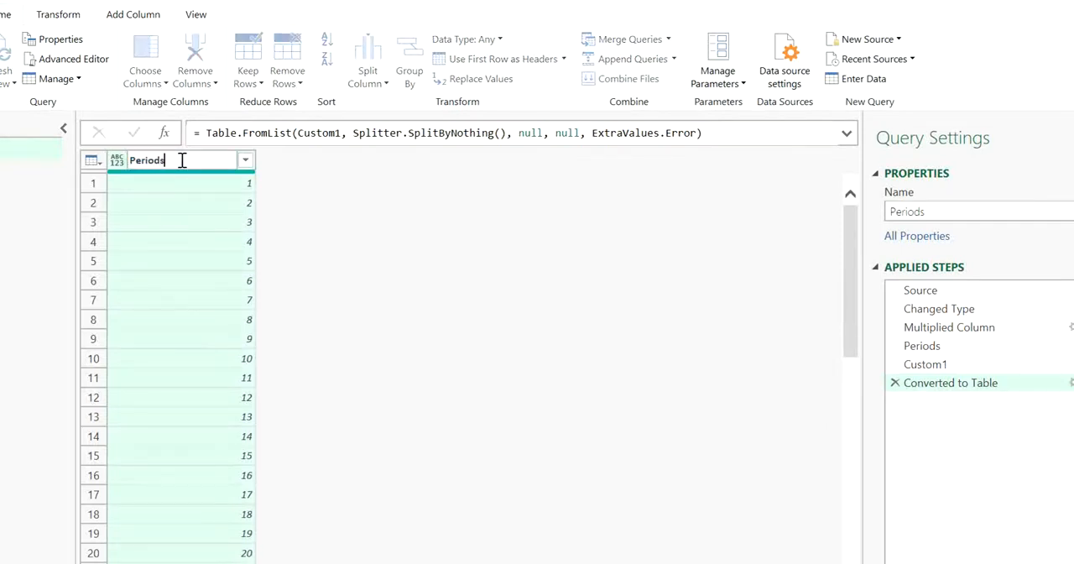
key("Return")
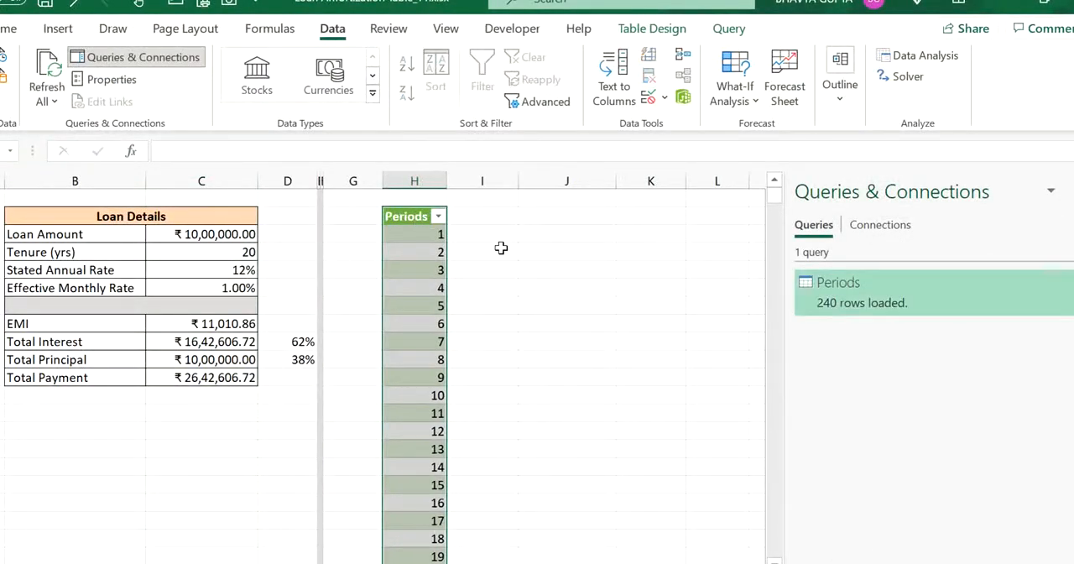
left_click(500, 245)
left_click(487, 219)
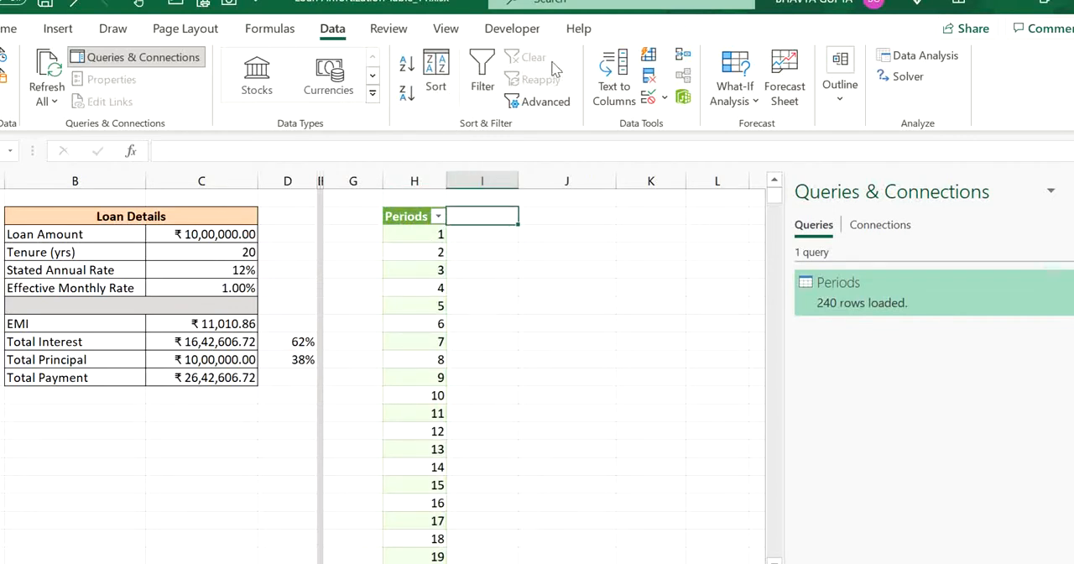
- Turn off the Adjust column width option in the external data properties of the Periods table
left_click(403, 287)
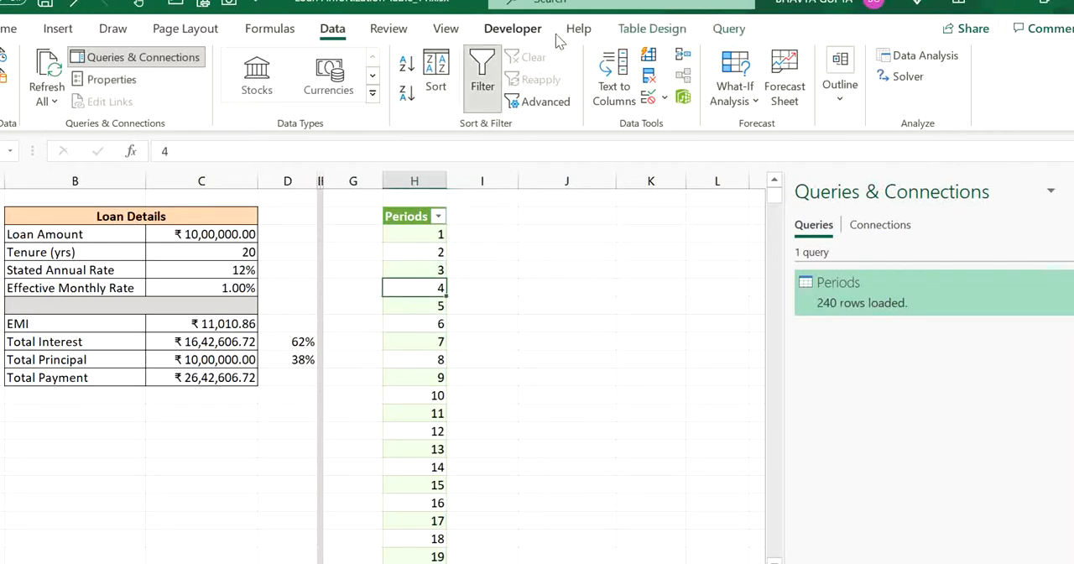
left_click(663, 32)
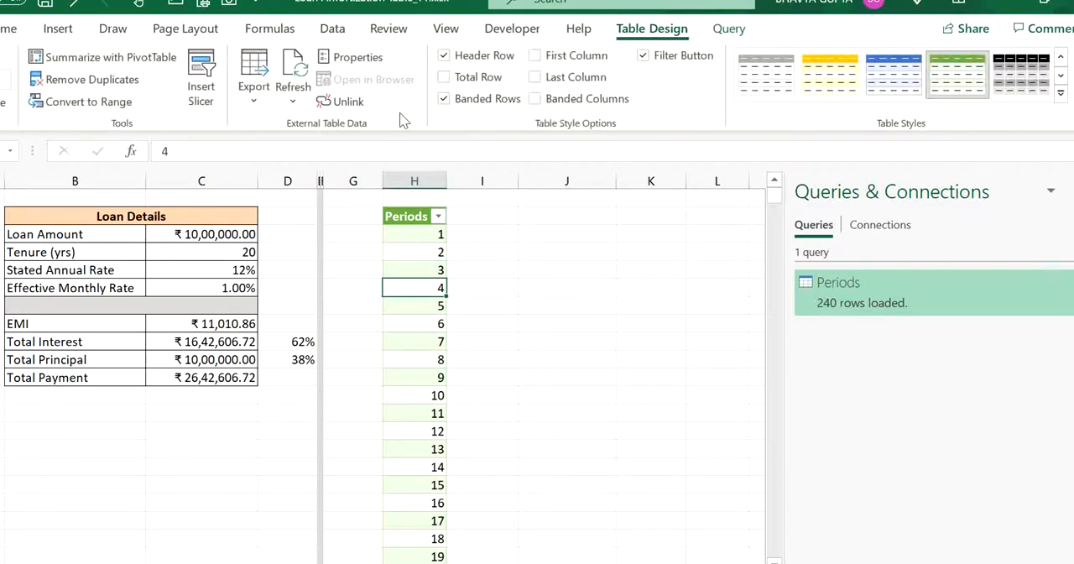
left_click(361, 58)
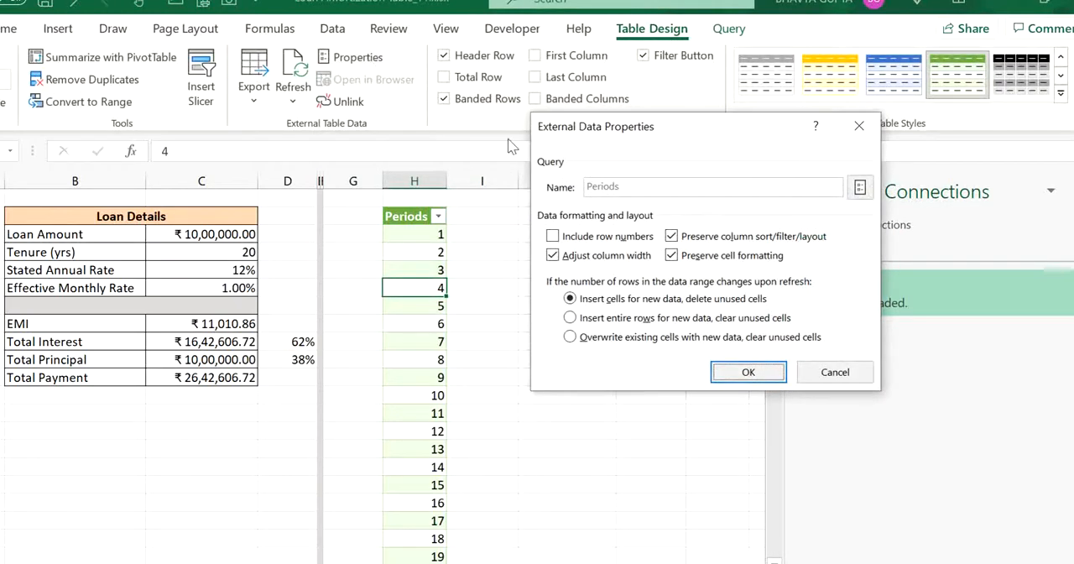
left_click(552, 255)
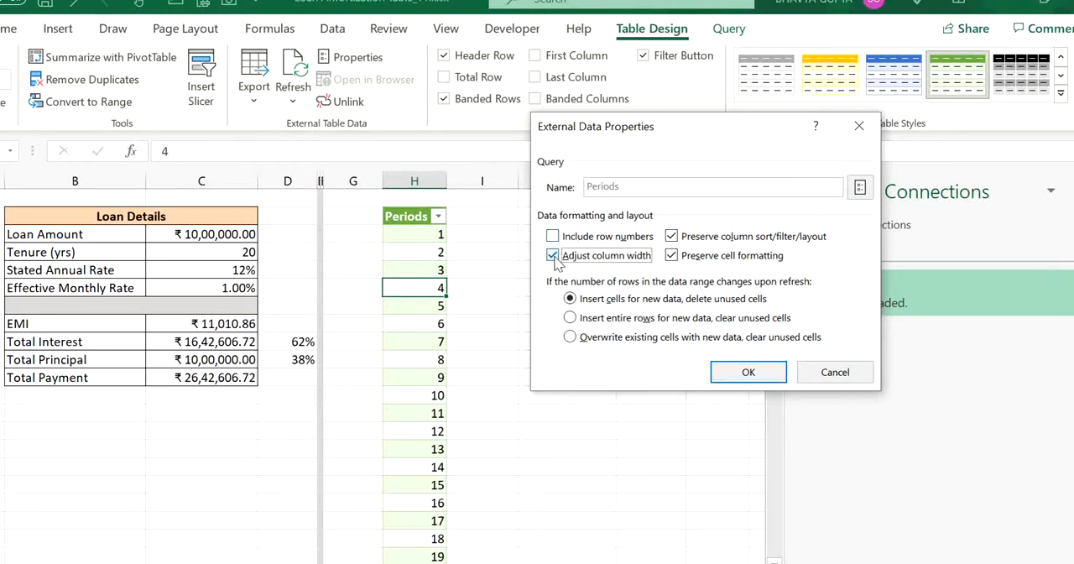
left_click(749, 372)
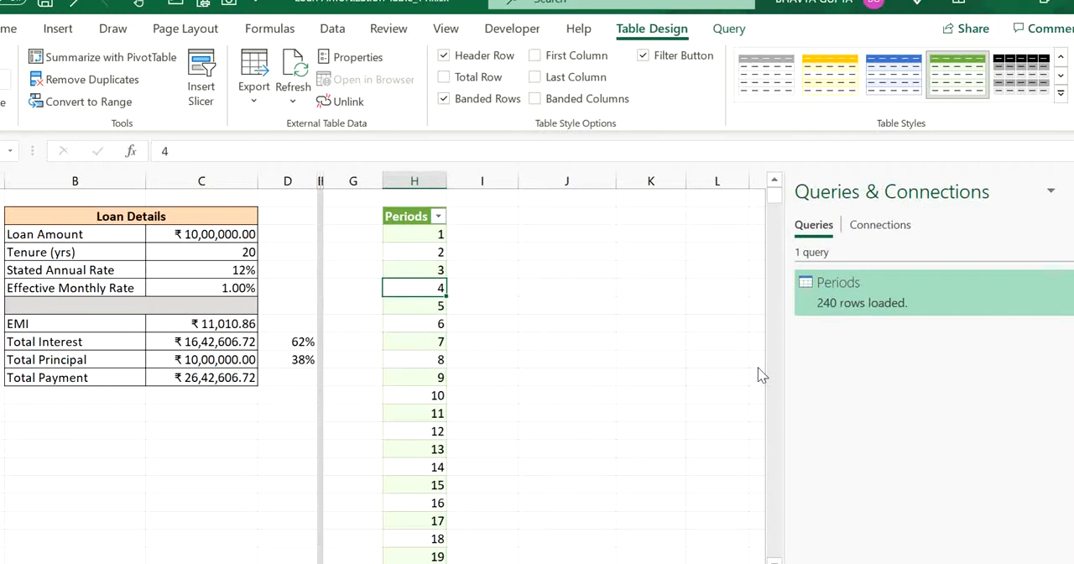
- Add a Loan Outstanding at Beginning column next to Periods and fit the column width to its header
left_click(478, 216)
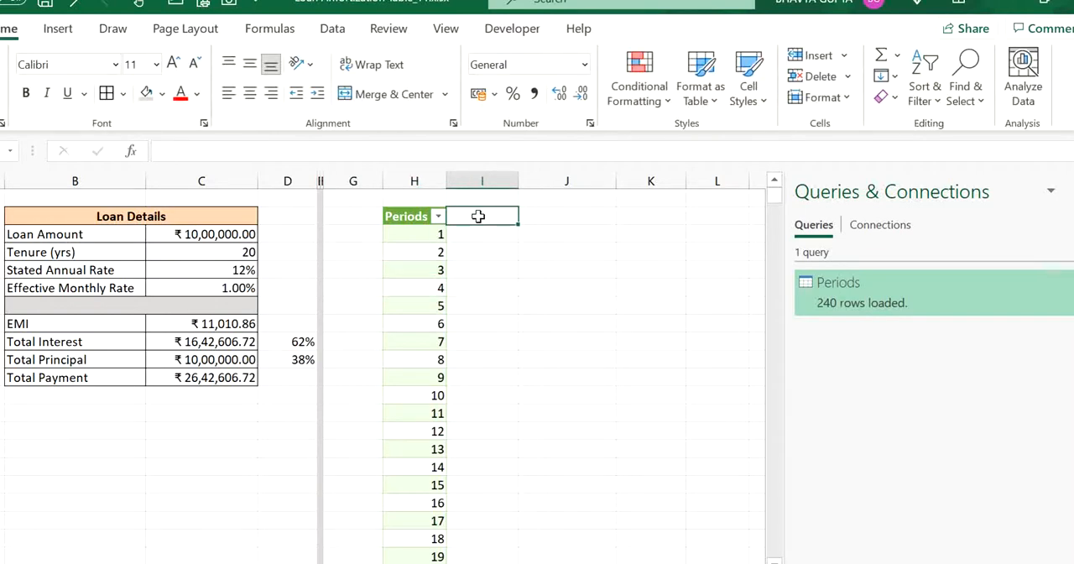
type("L")
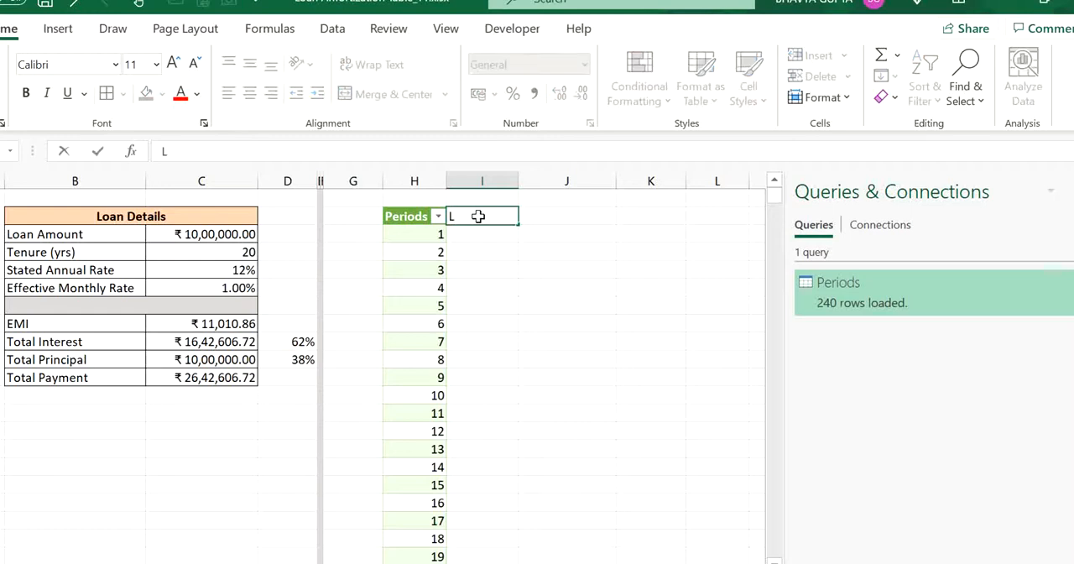
type("oan Outstan")
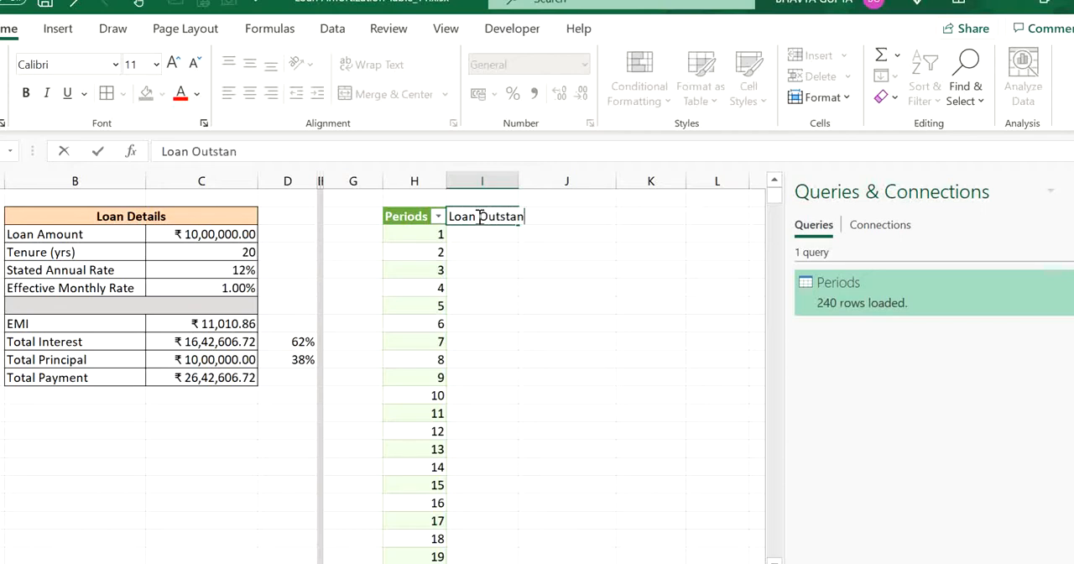
type("ding at Beginning")
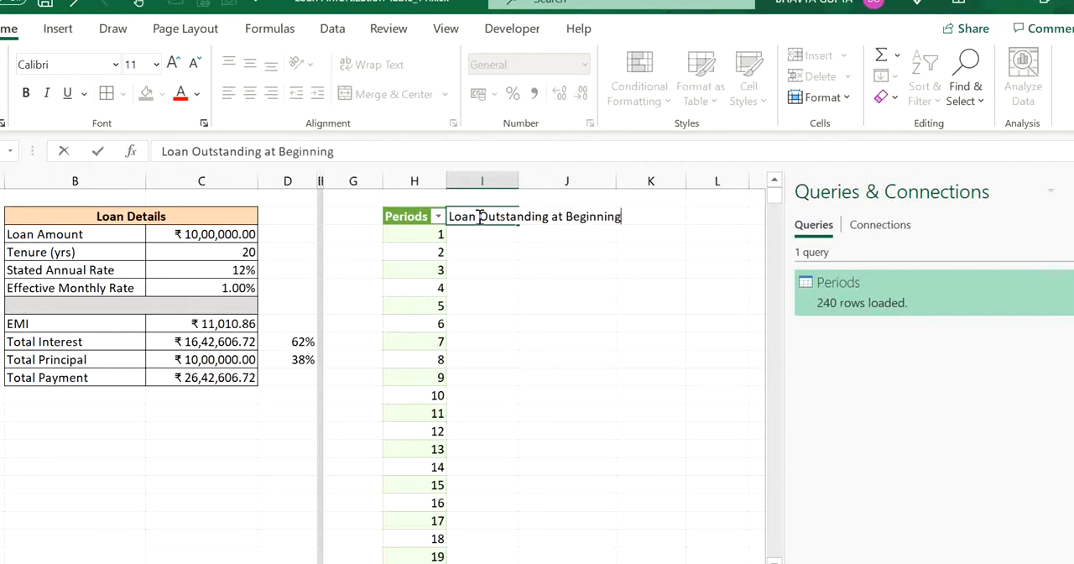
key("Tab")
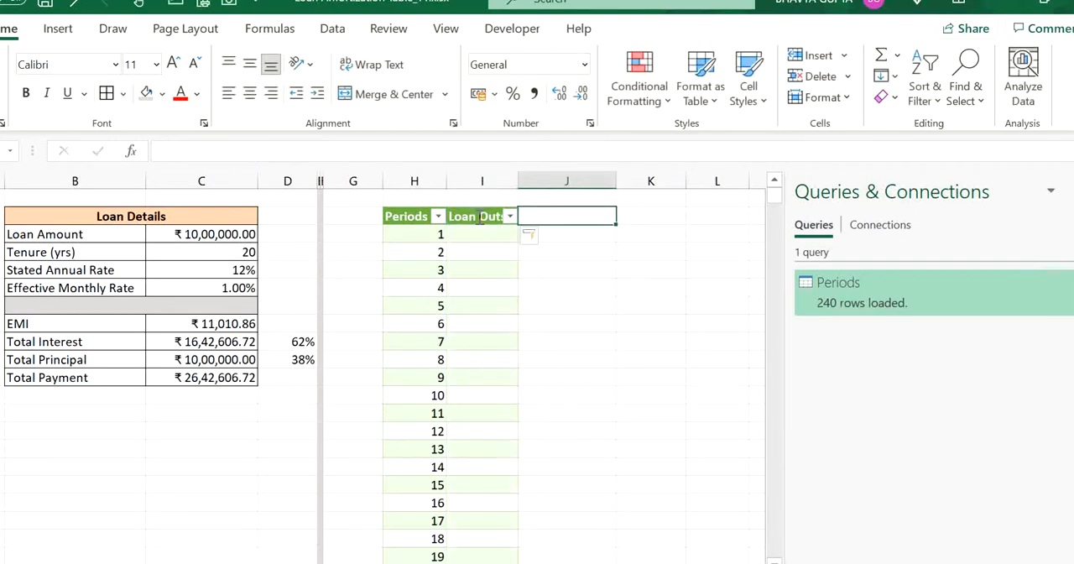
double_click(517, 181)
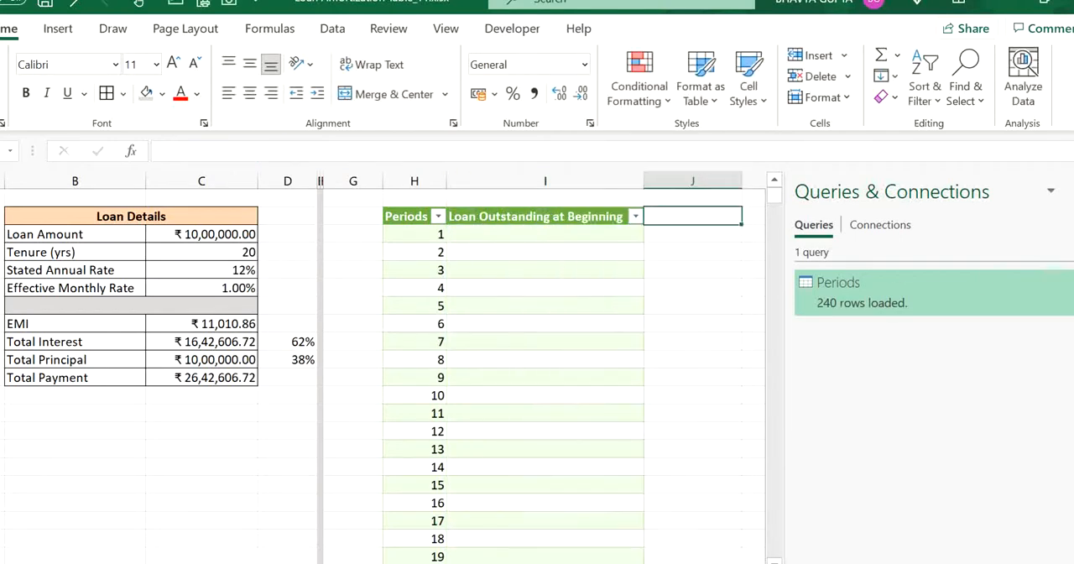
- Hide the workbook queries list and add Interest, Principal and EMI columns to the table
left_click(1072, 192)
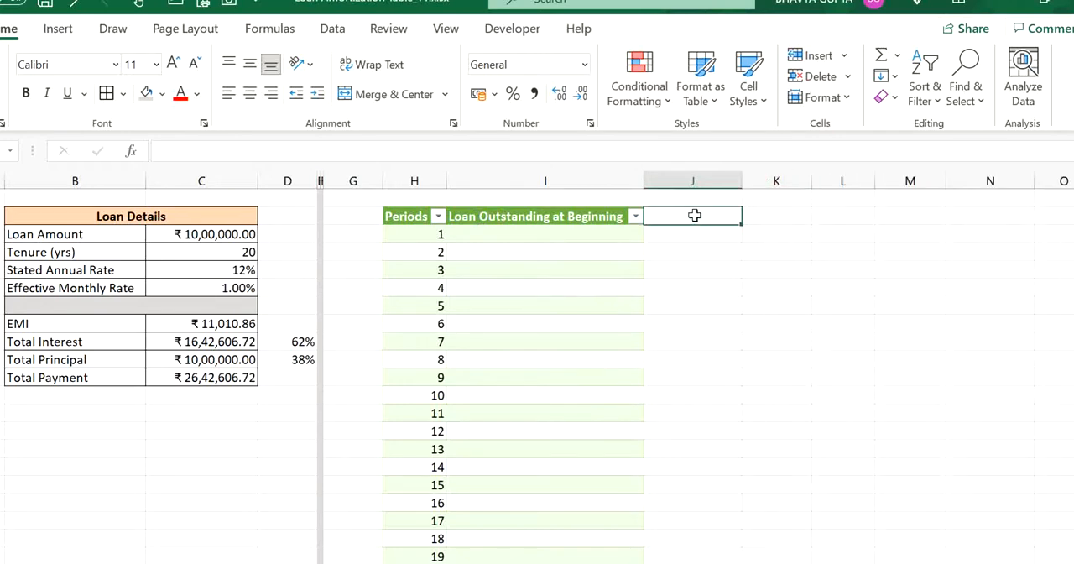
type("In")
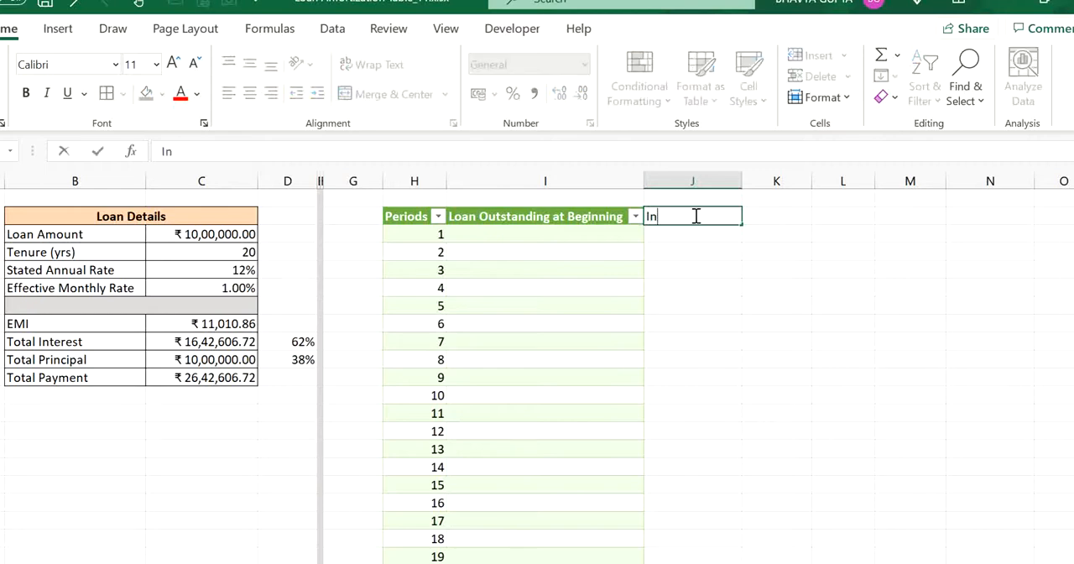
type("terest")
key("Tab")
type("P")
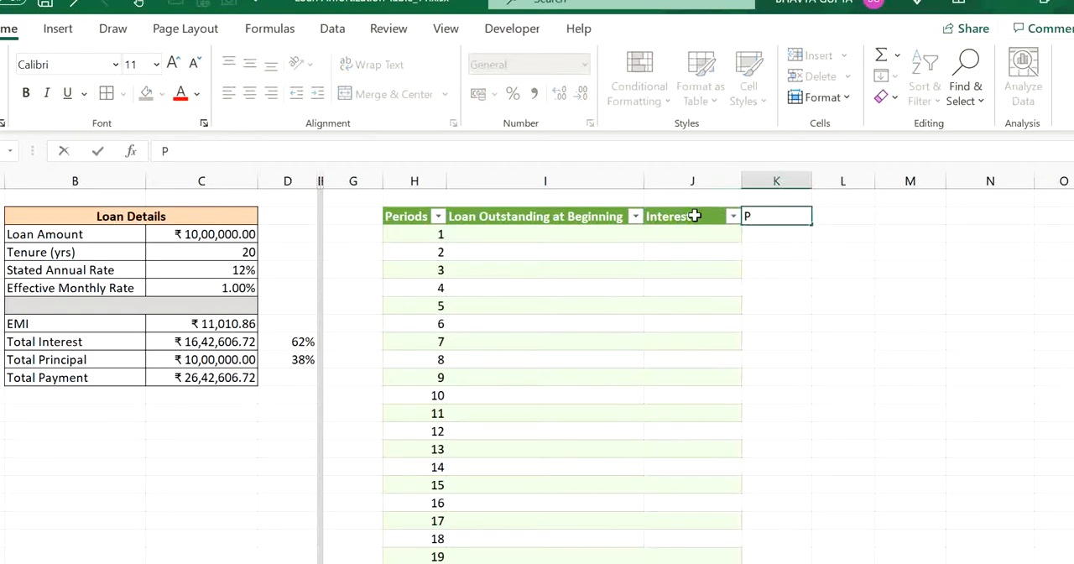
type("rincipal")
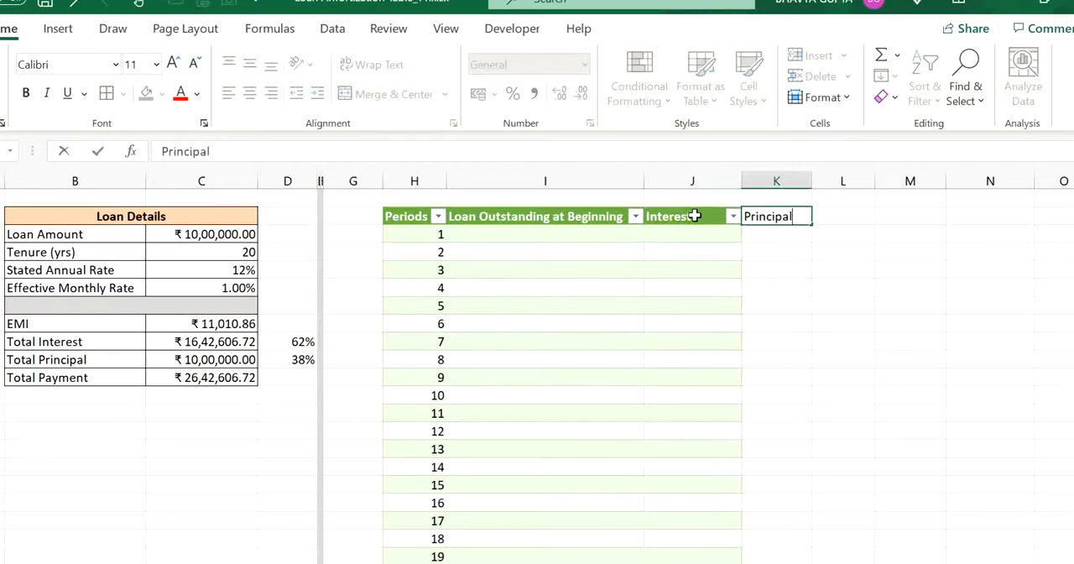
key("Tab")
type("EM")
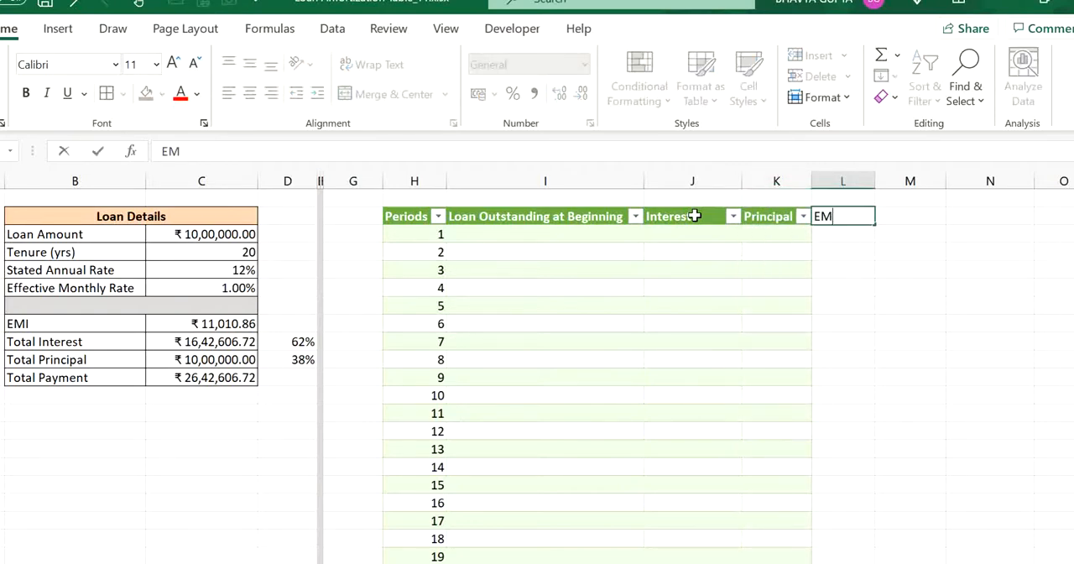
type("I")
key("Tab")
- Copy the Loan Outstanding at Beginning header after EMI, rename it Loan Outstanding at End, and fit its column width
key("Left")
key("Left")
key("Left")
key("Left")
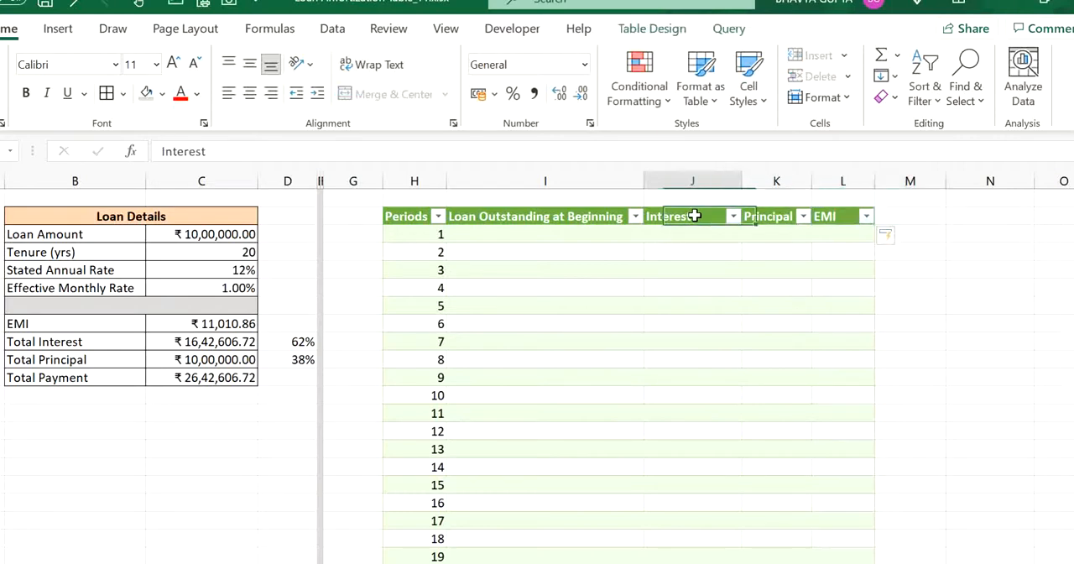
key("ctrl+c")
key("Right")
key("Right")
key("Right")
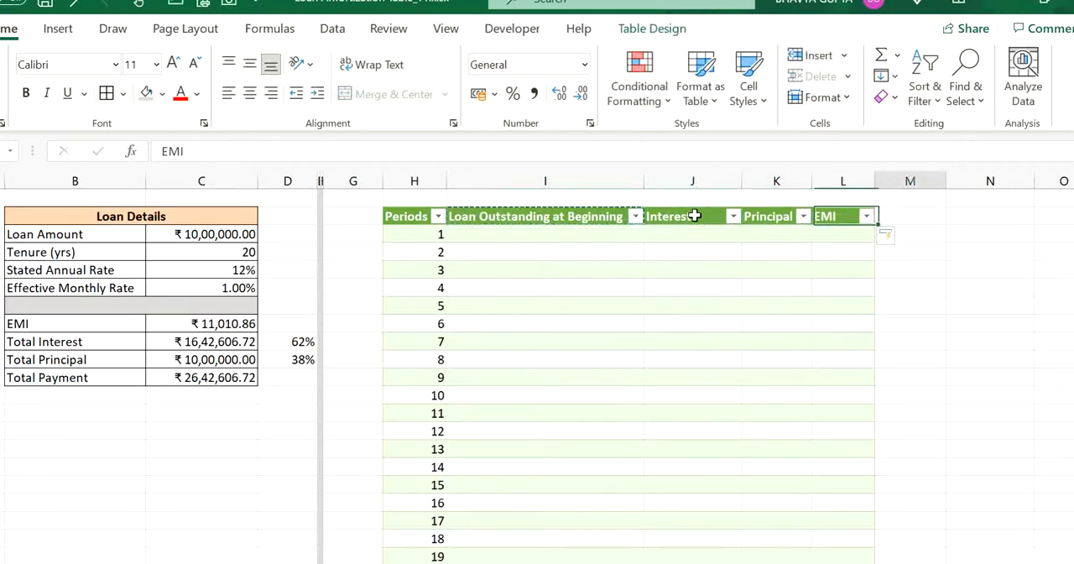
key("Right")
key("ctrl+v")
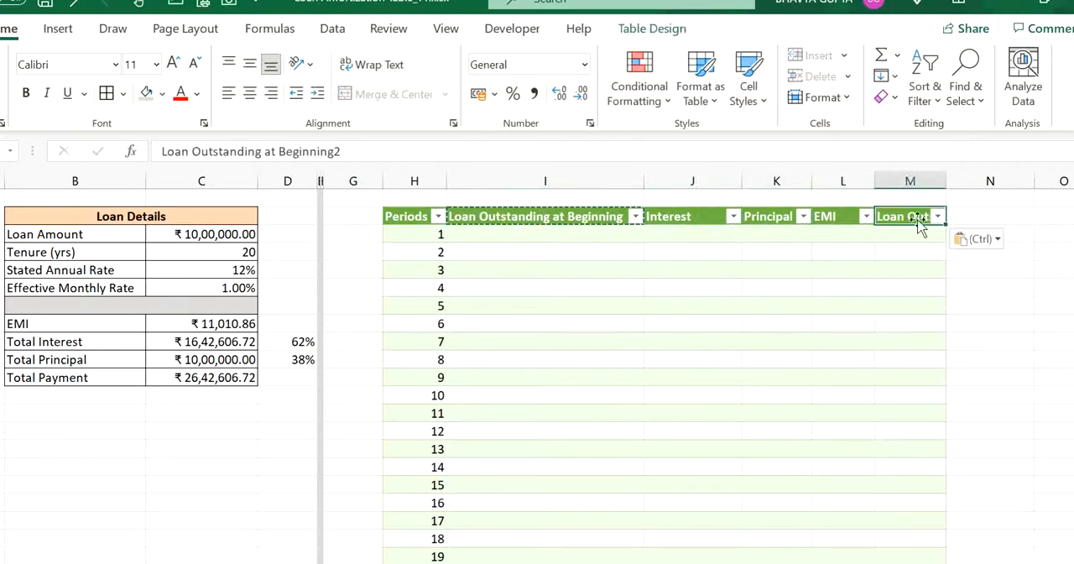
left_click_drag(357, 152, 278, 150)
type("E")
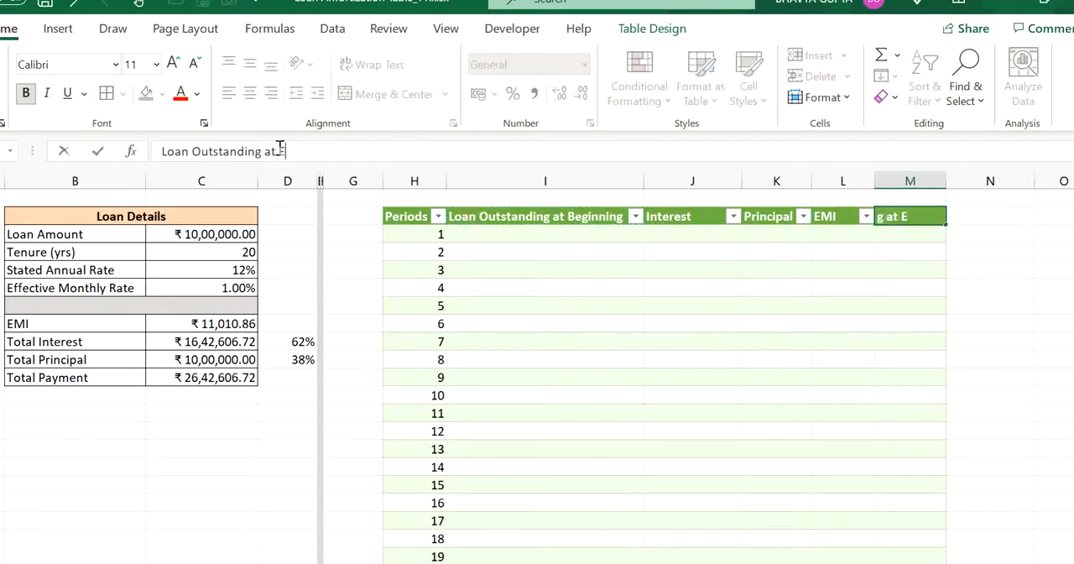
type("nd")
key("Return")
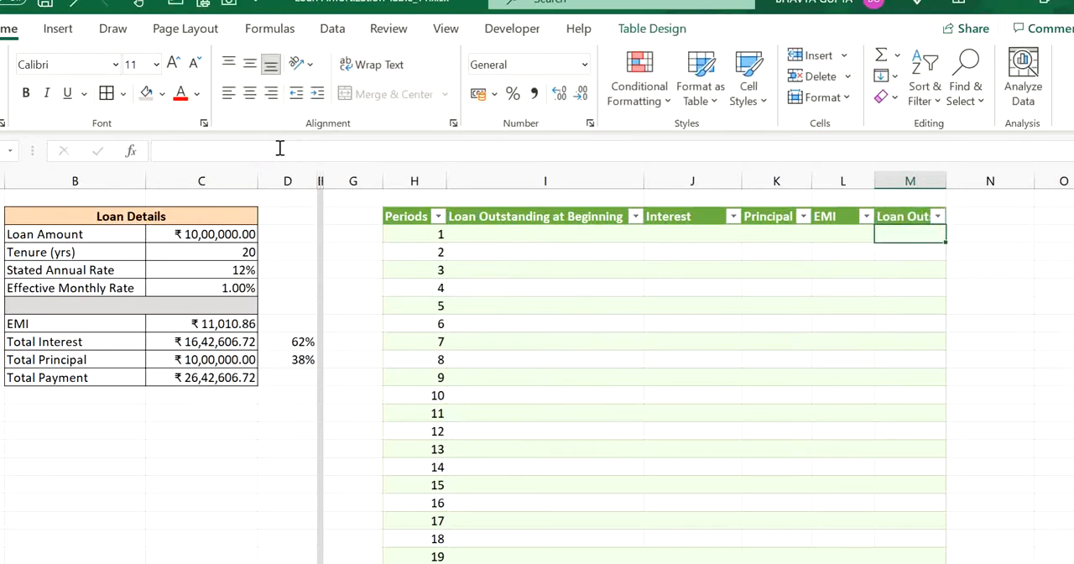
double_click(948, 181)
- Narrow columns D and G between the Loan Details table and the repayment schedule
left_click(750, 249)
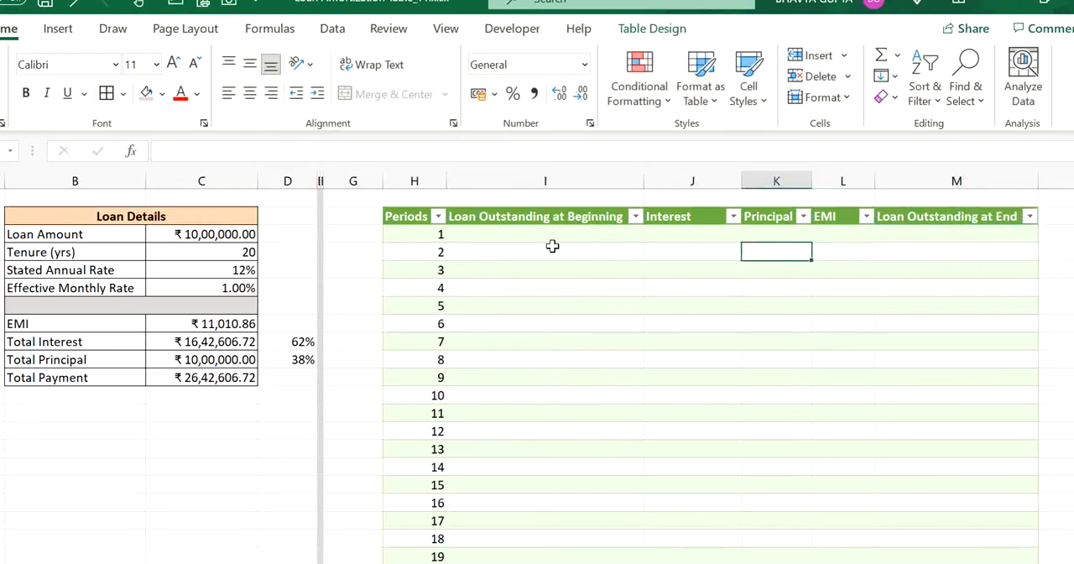
left_click(552, 246)
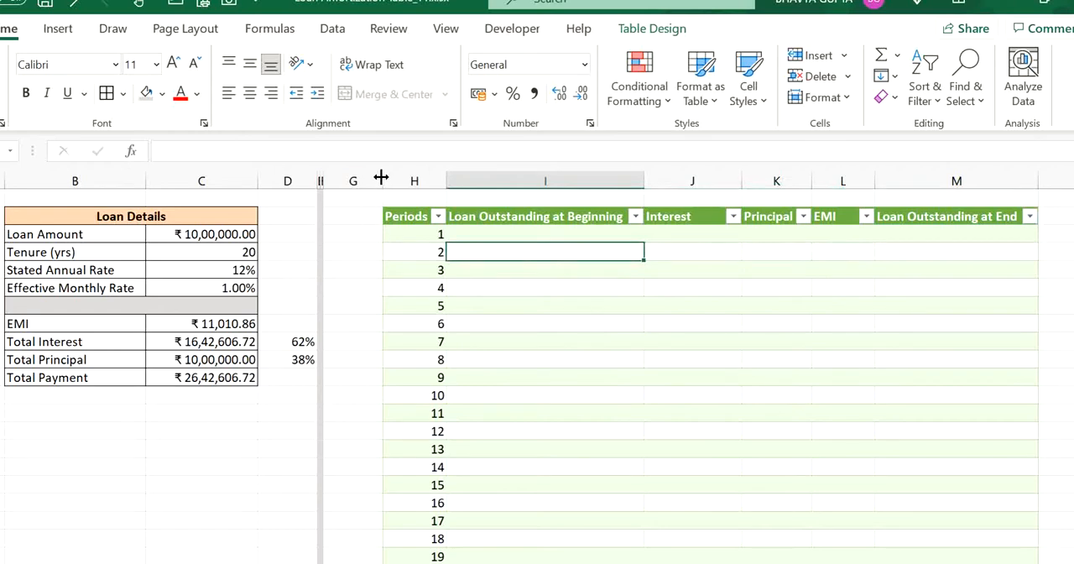
left_click_drag(381, 177, 294, 175)
left_click(660, 365)
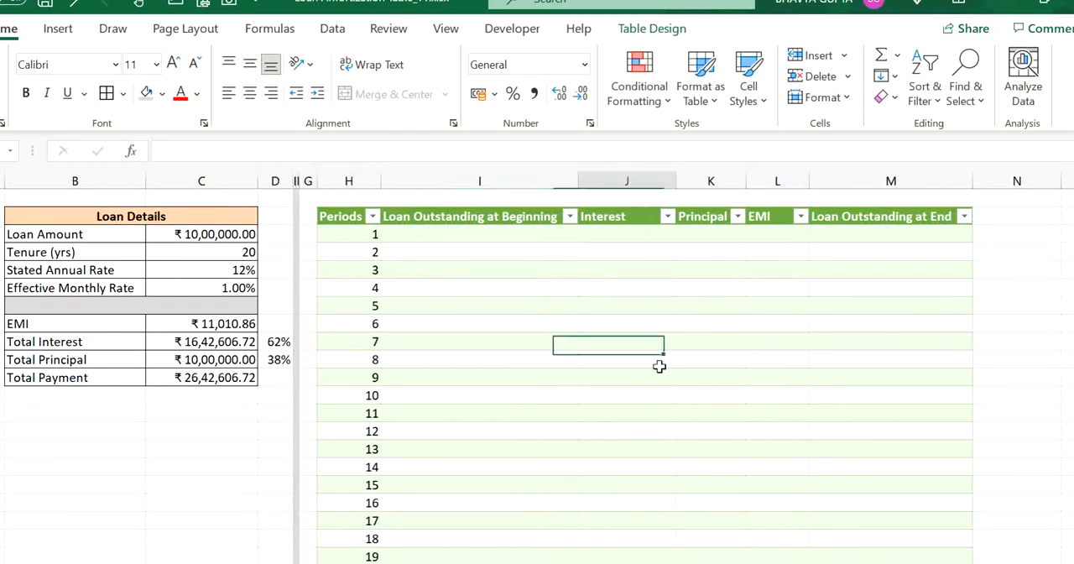
- Fill the Loan Outstanding at Beginning column with the loan amount using the absolute reference =$C$3
left_click(485, 225)
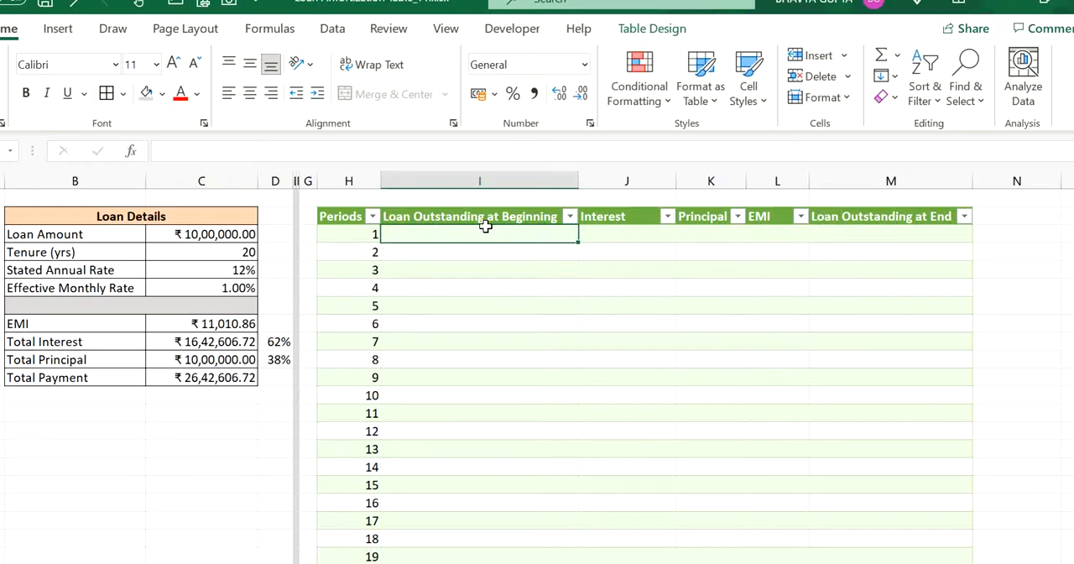
type("=")
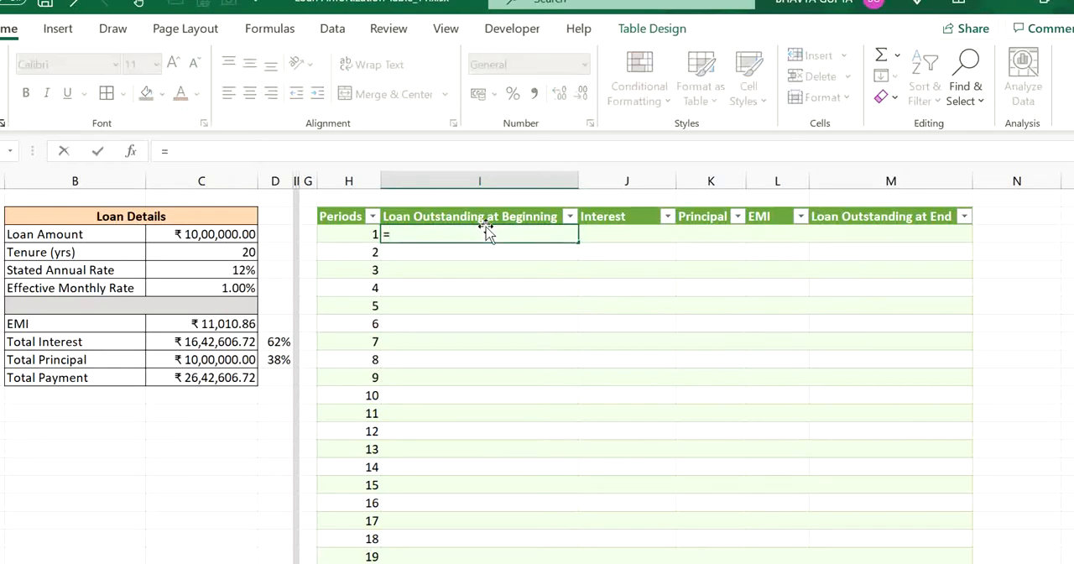
left_click(199, 235)
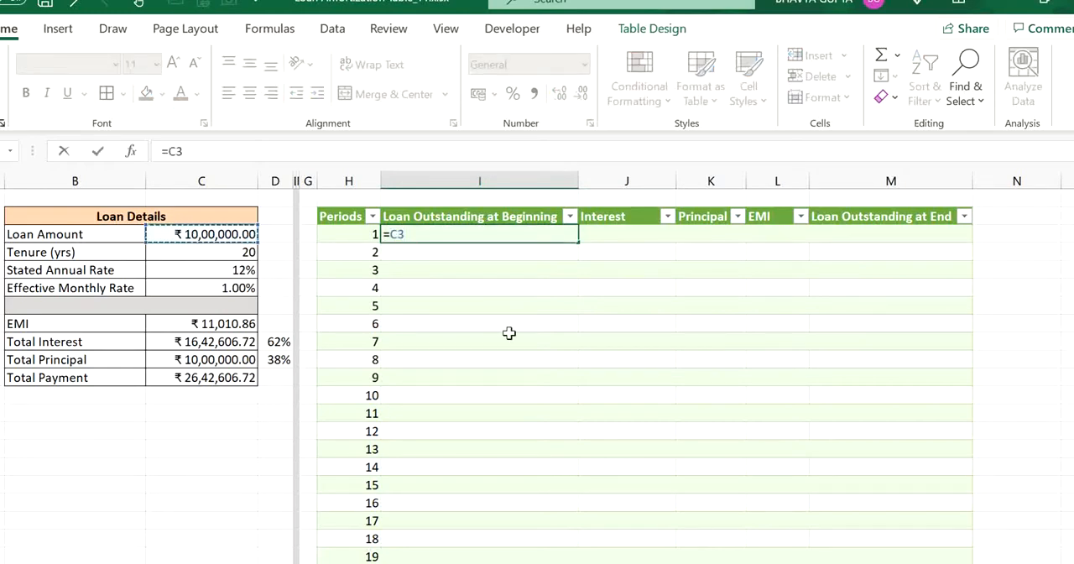
key("F4")
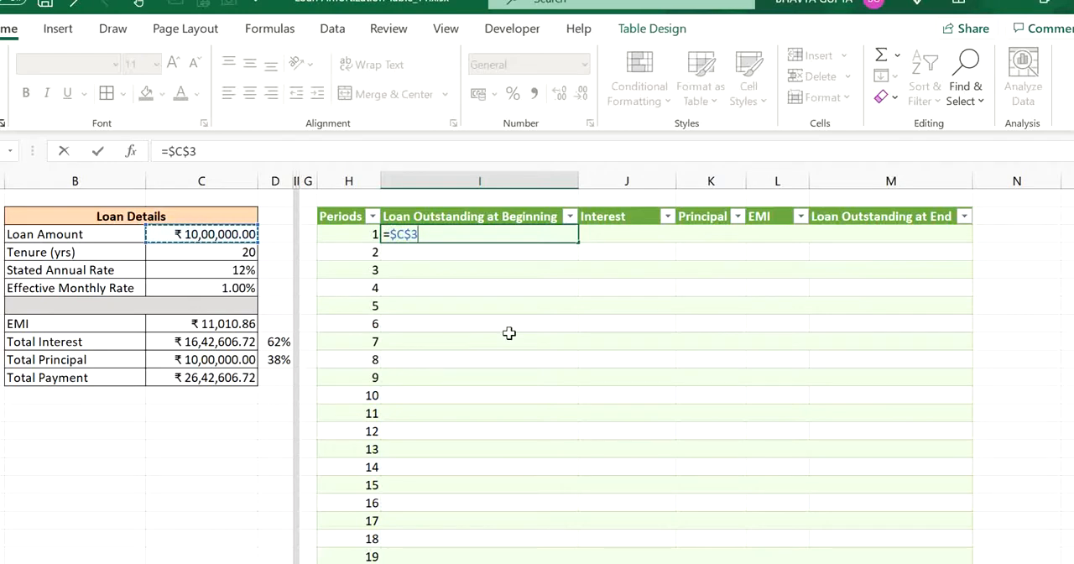
key("Return")
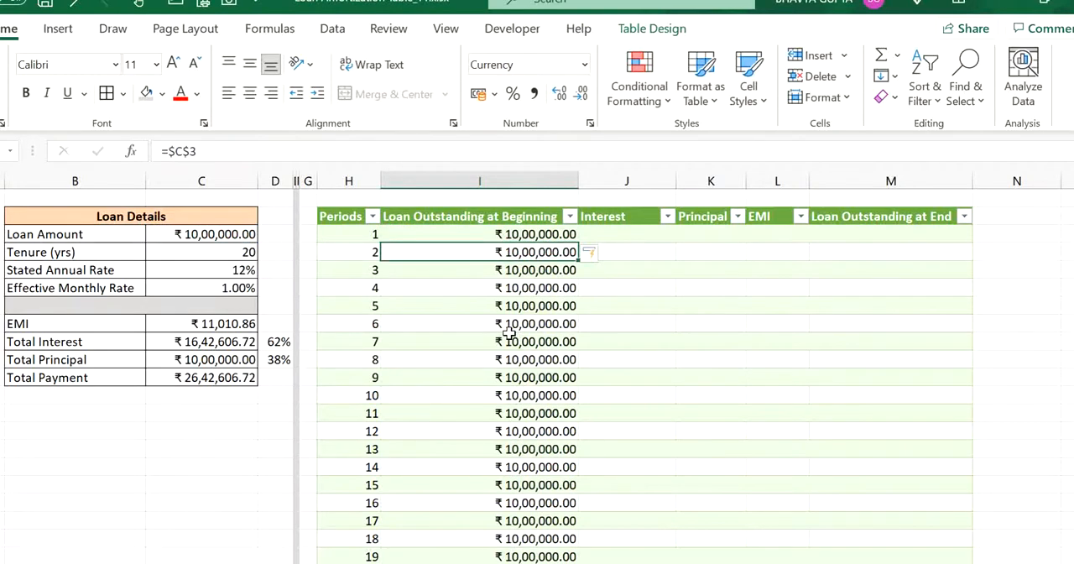
- Fill the Interest column with the beginning balance times the effective monthly rate, using =[@[Loan Outstanding at Beginning]]*$C$6
left_click(649, 233)
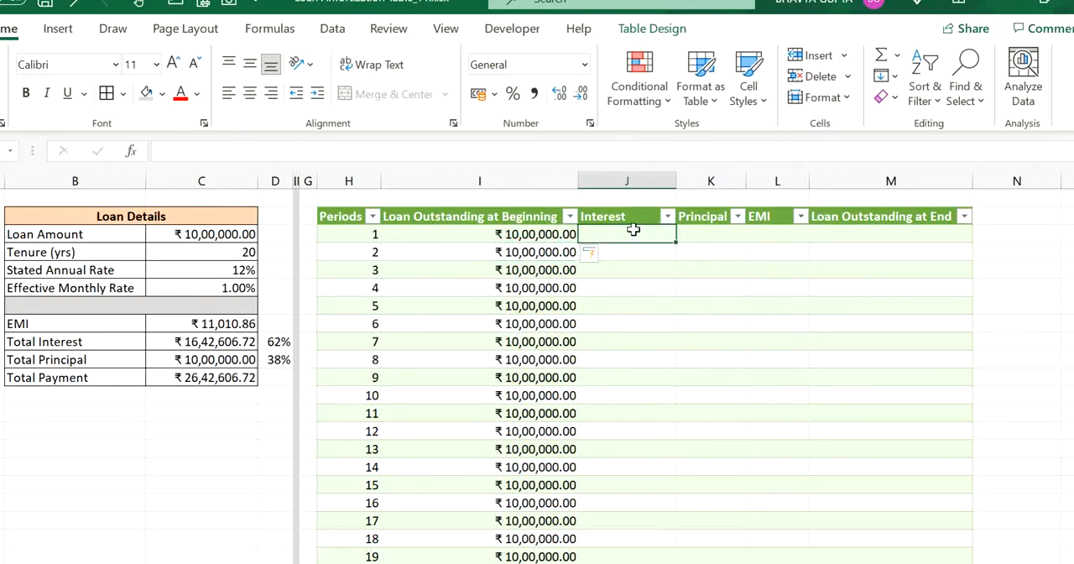
type("=")
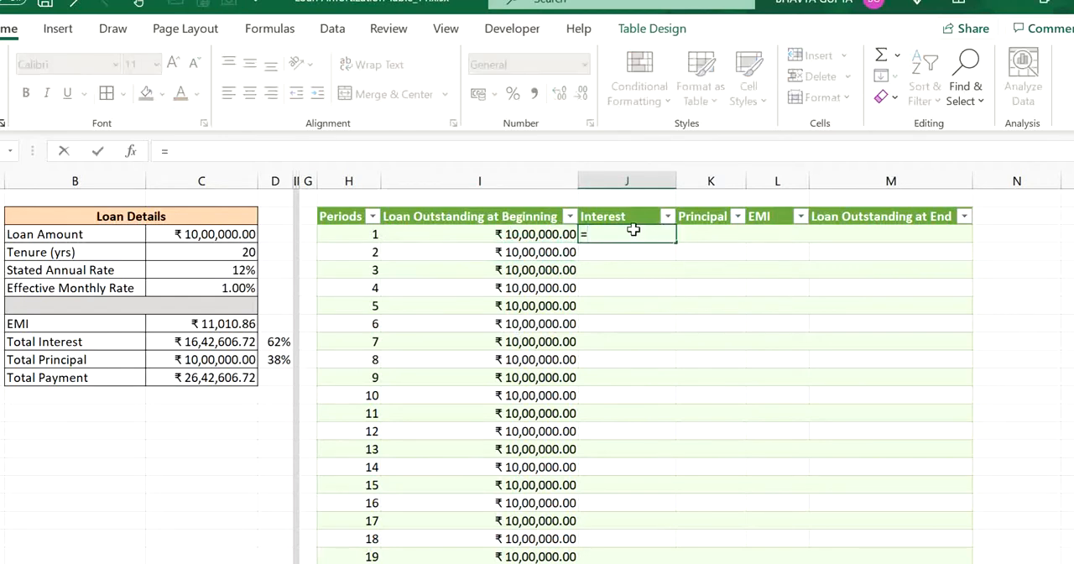
left_click(544, 235)
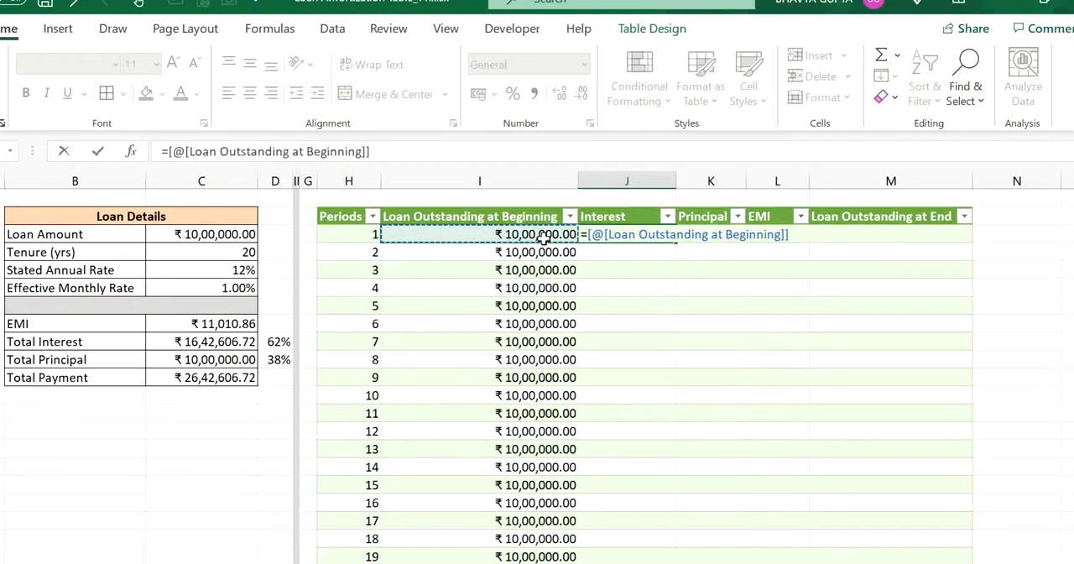
left_click_drag(804, 235, 589, 235)
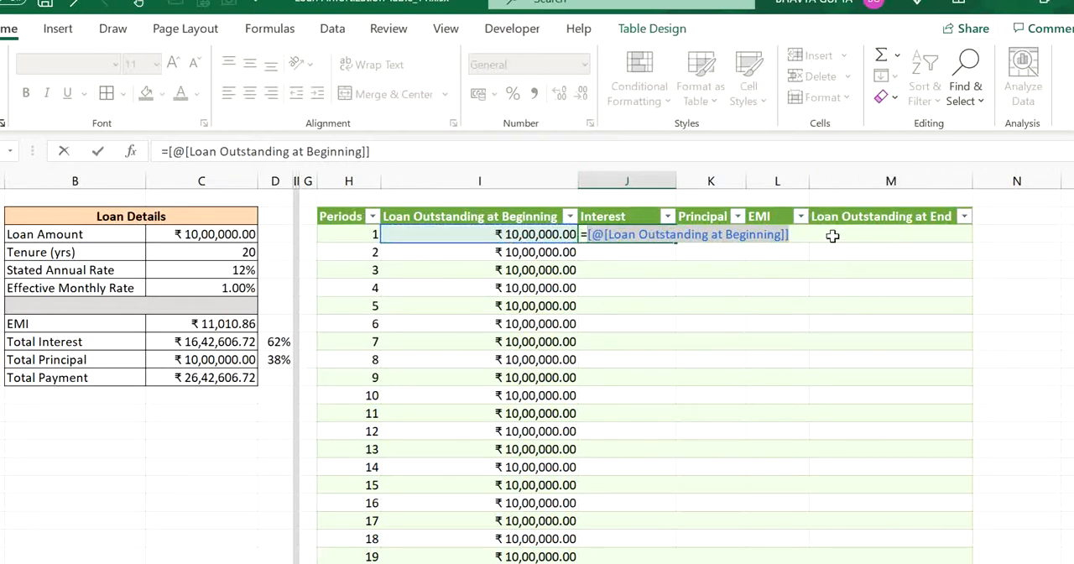
left_click(803, 235)
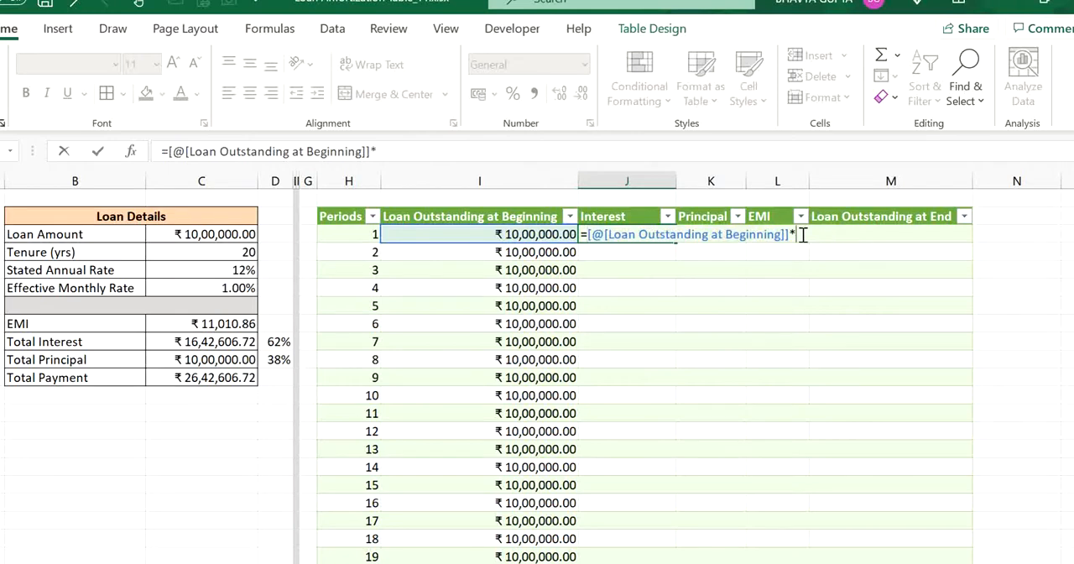
left_click(196, 287)
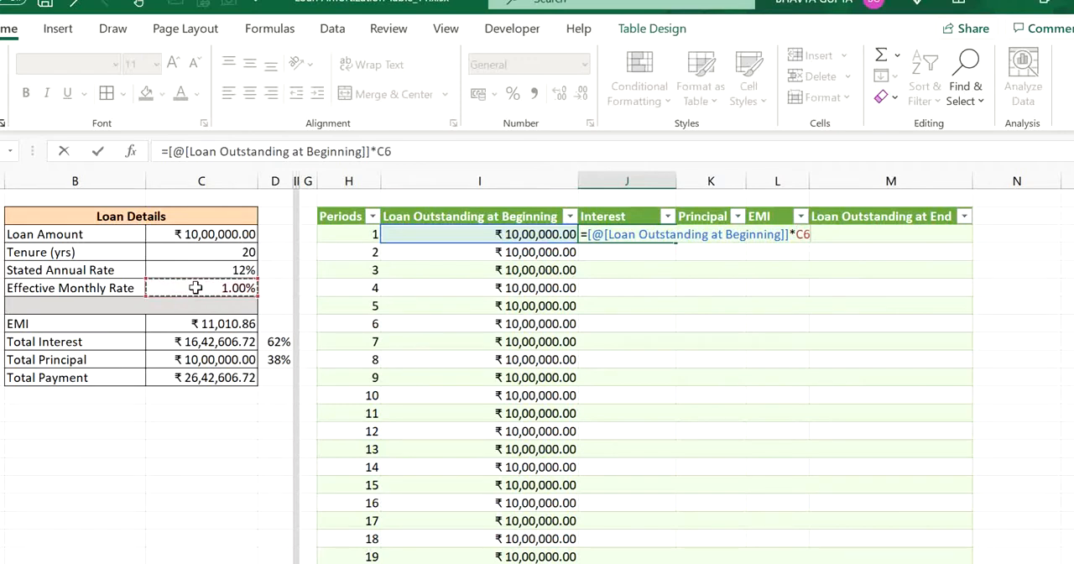
key("F4")
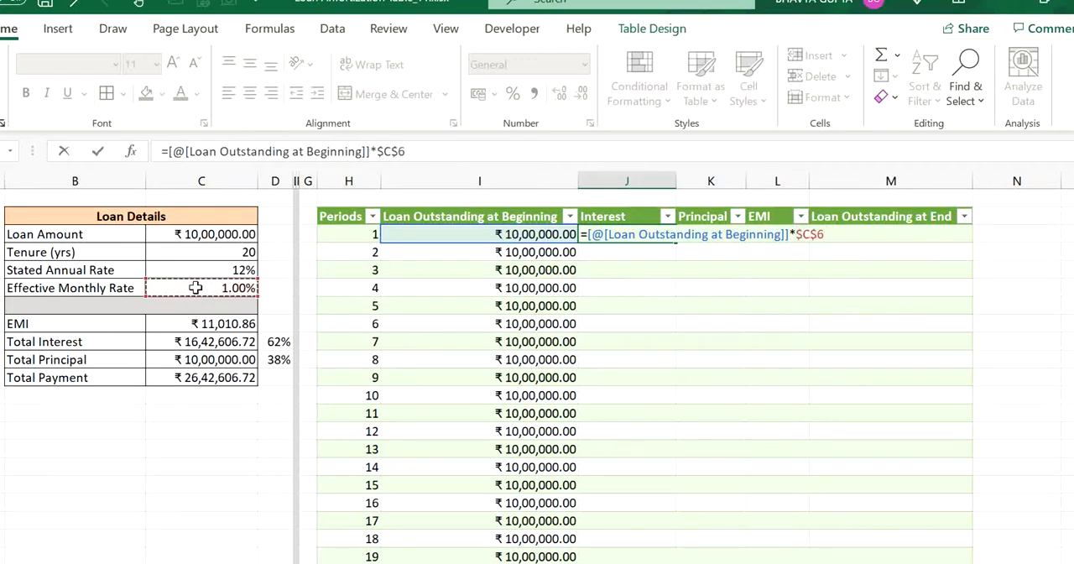
key("Return")
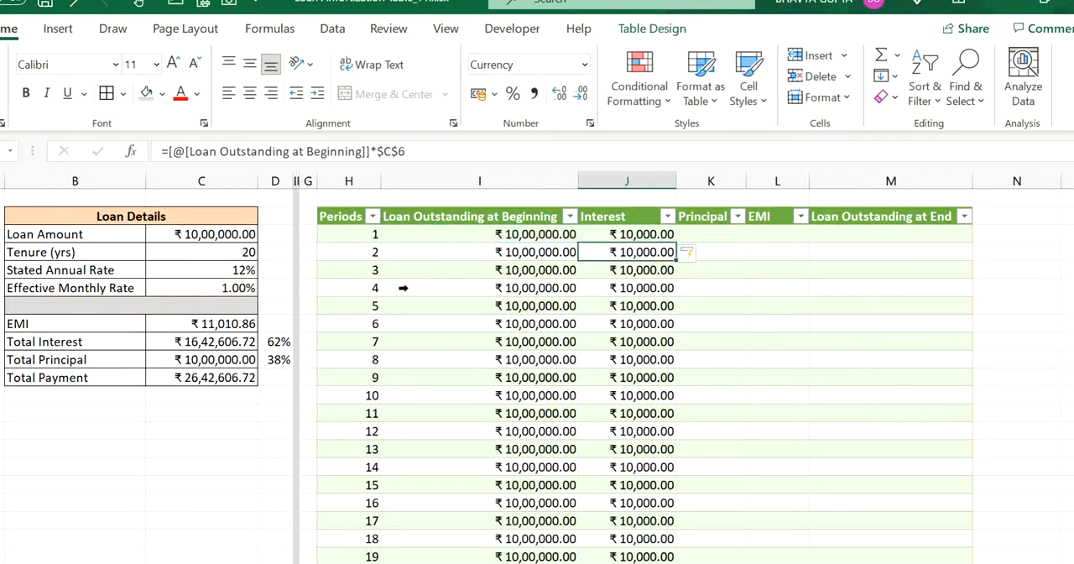
- Fill the EMI column with the EMI from the Loan Details table, using the absolute reference =$C$8
left_click(736, 233)
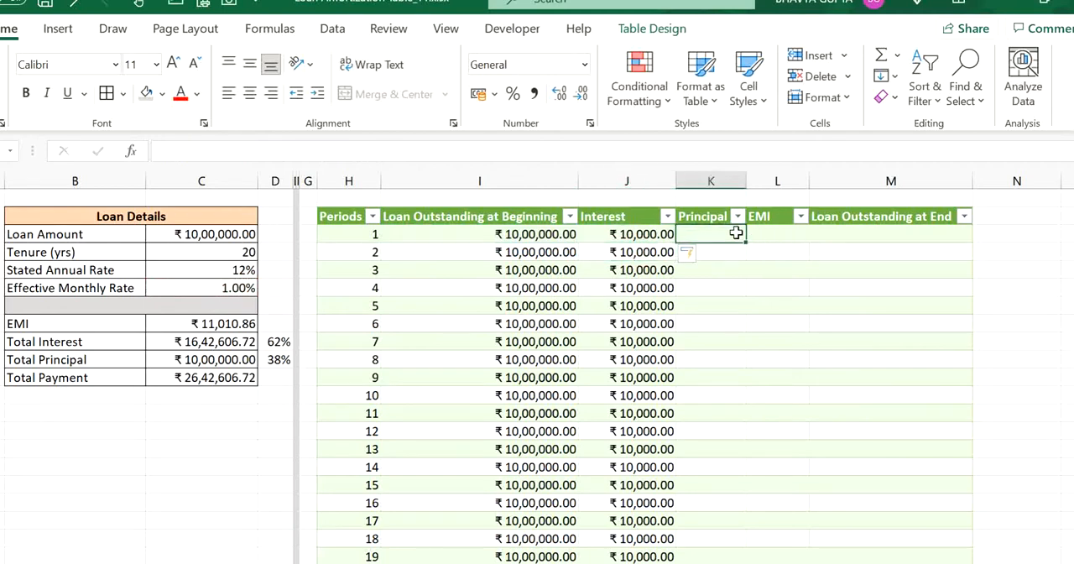
key("Tab")
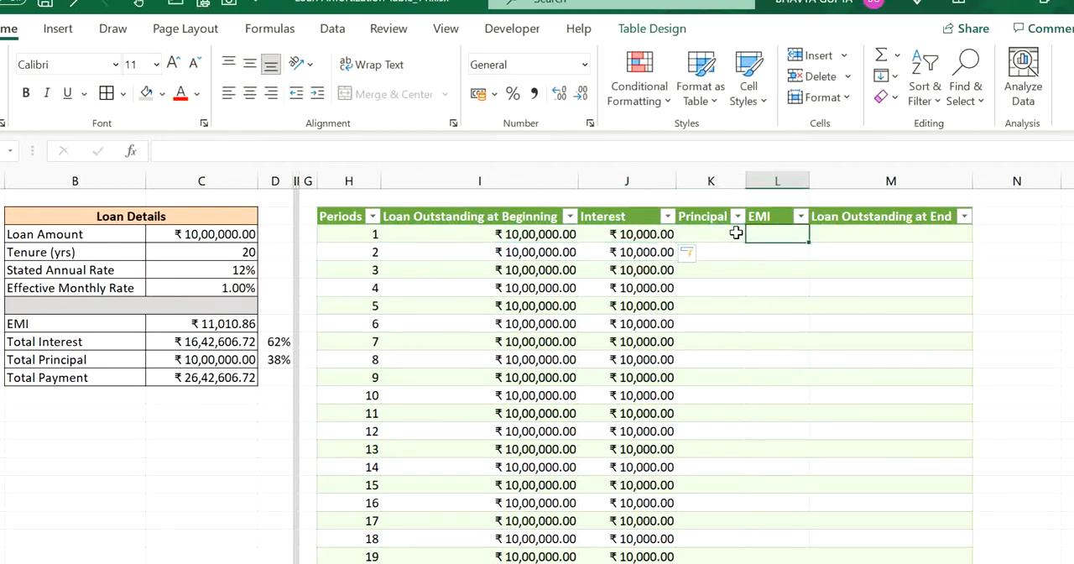
type("=")
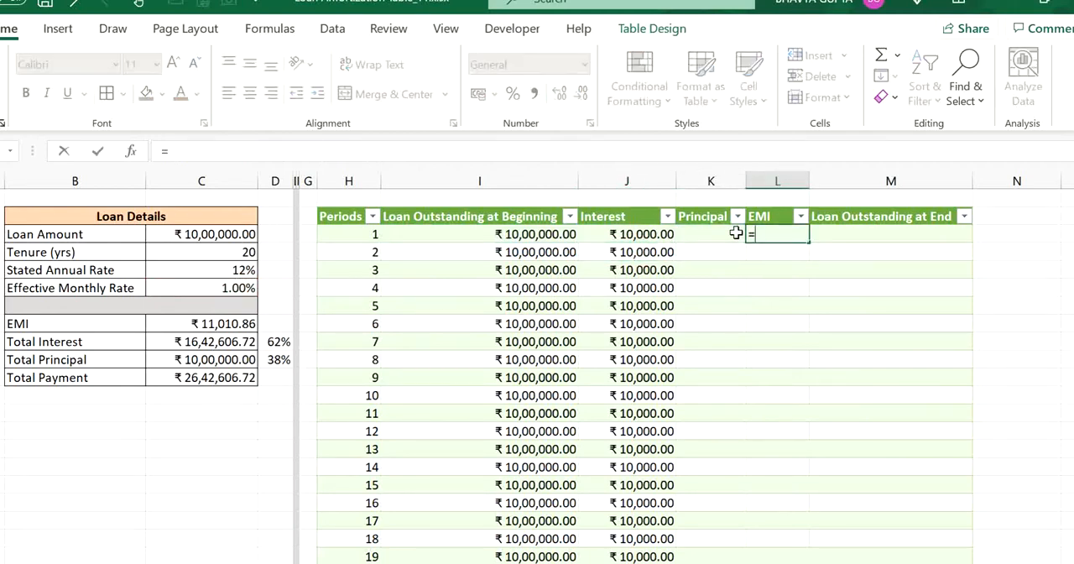
left_click(220, 323)
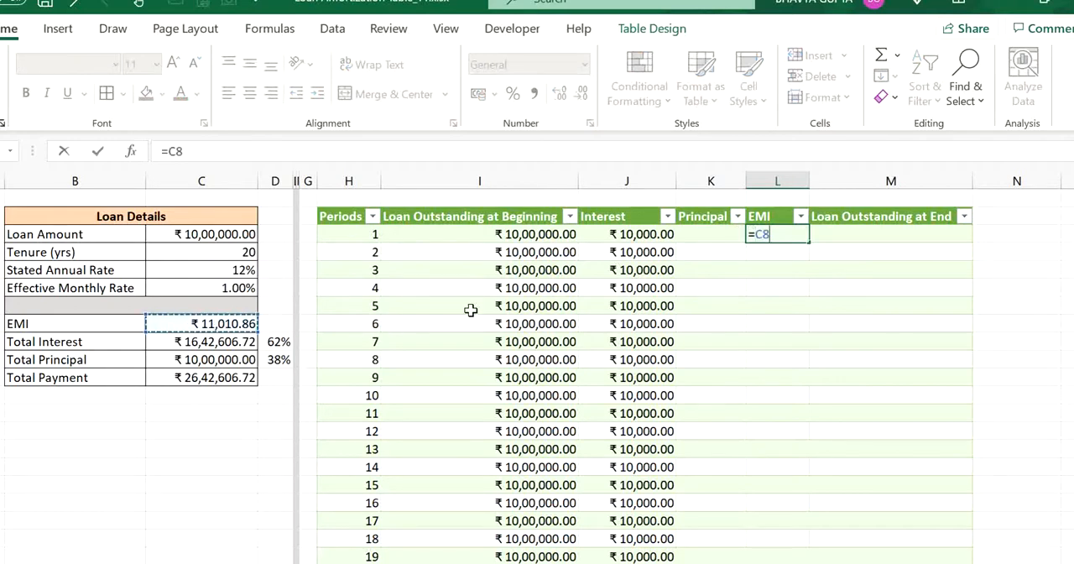
key("F4")
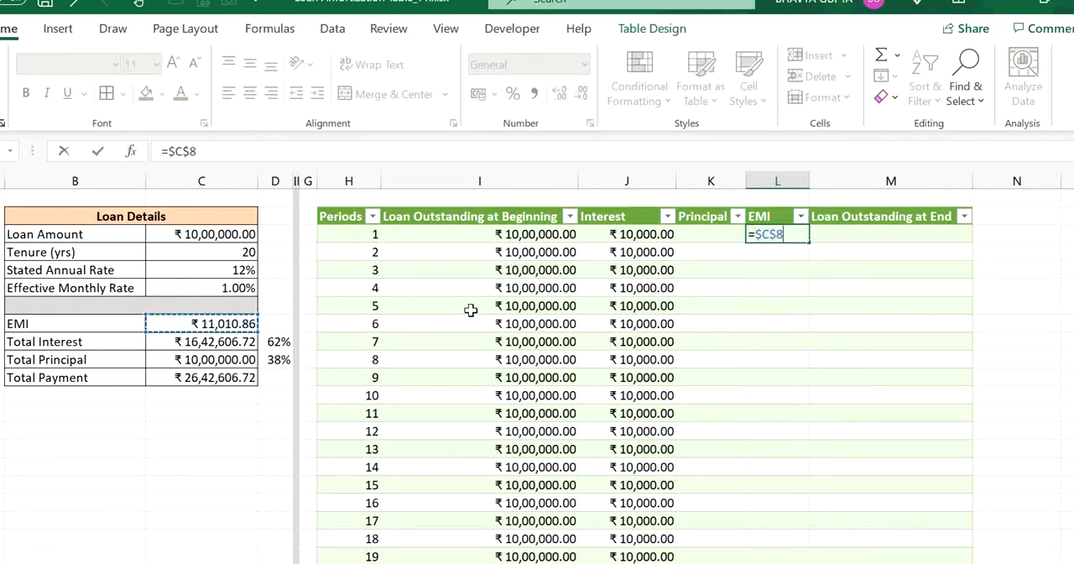
key("Return")
key("Right")
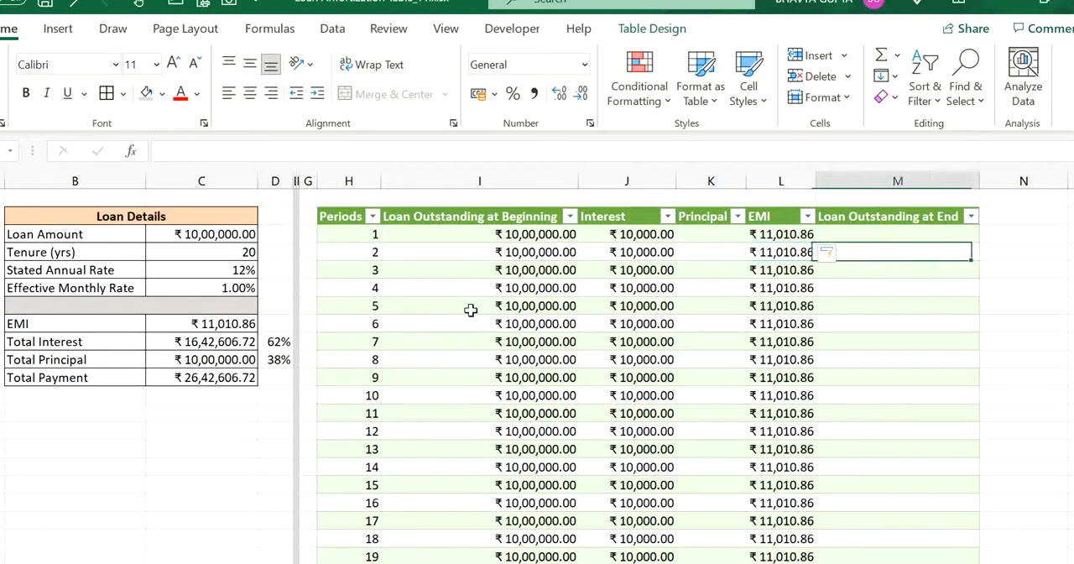
key("Right")
key("Left")
key("Up")
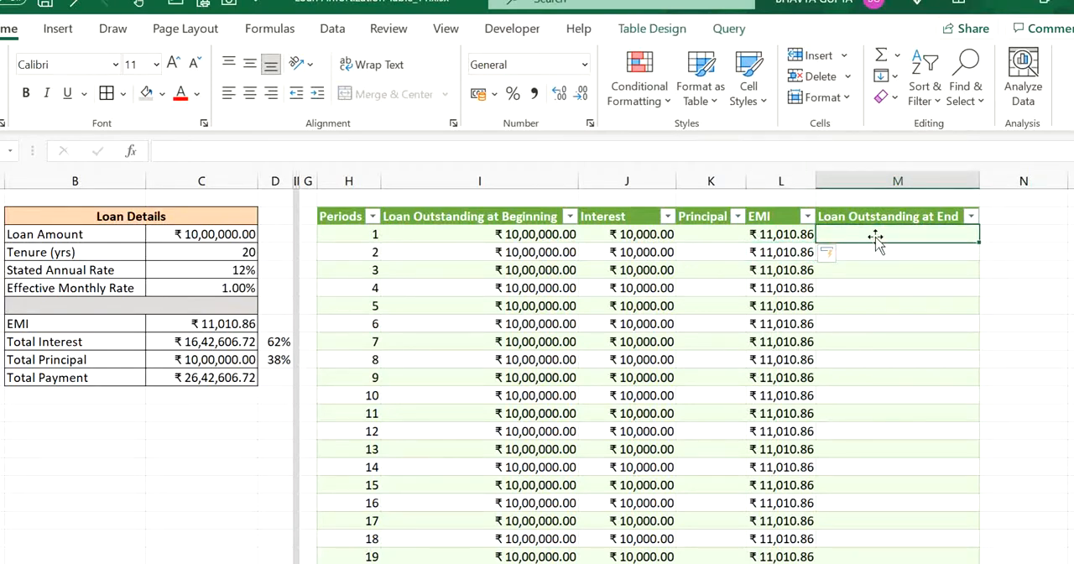
key("Left")
key("Left")
key("Left")
key("Right")
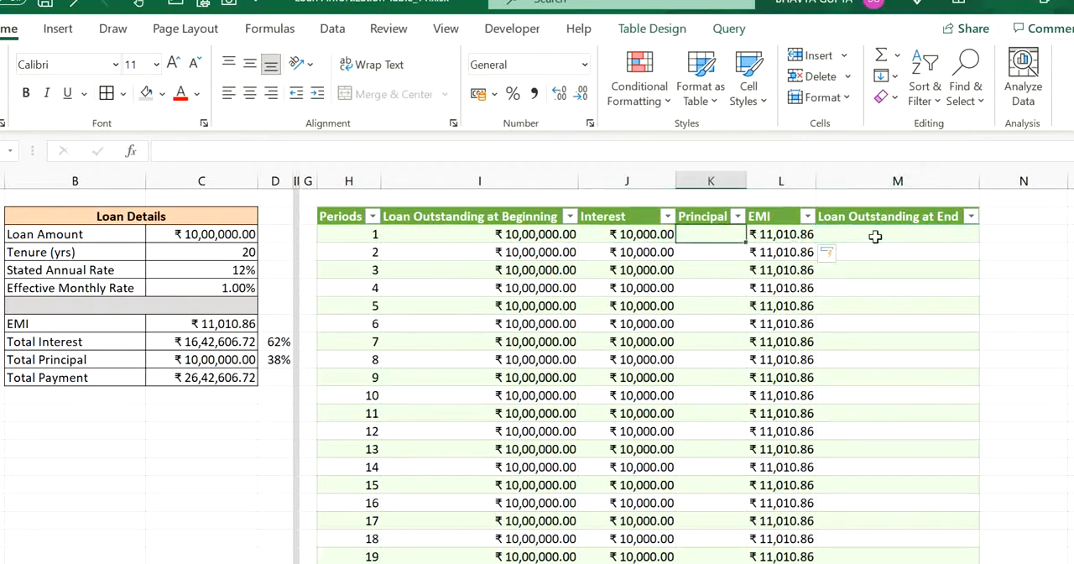
type("=")
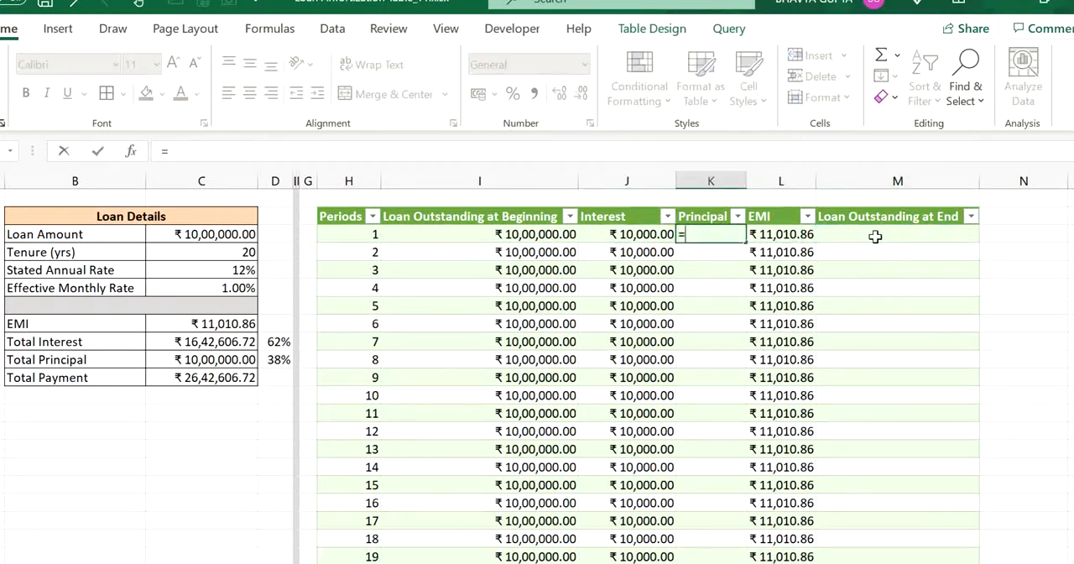
key("Right")
type("-")
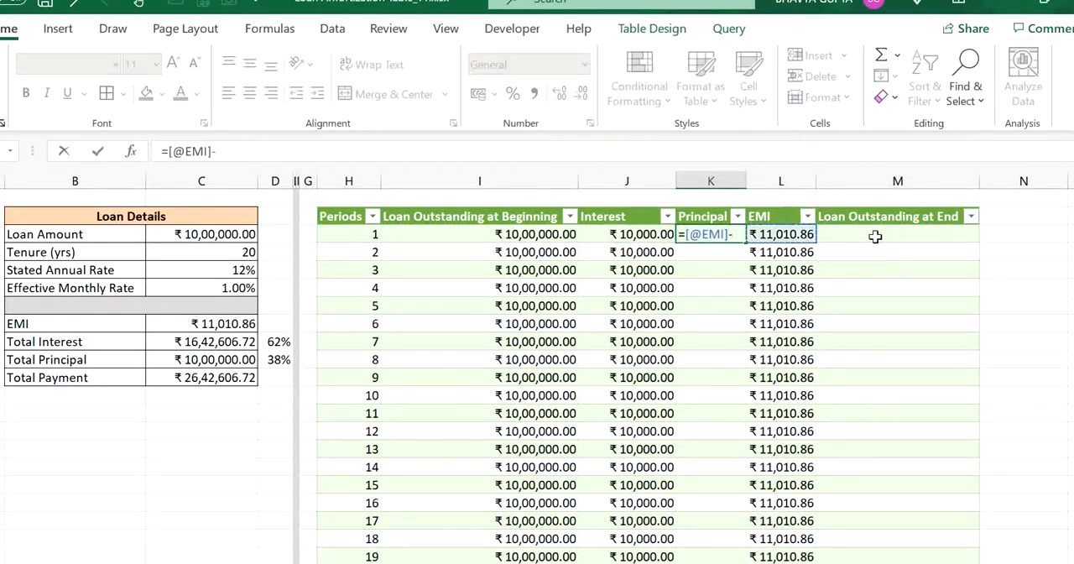
key("Left")
key("Left")
key("Right")
key("Return")
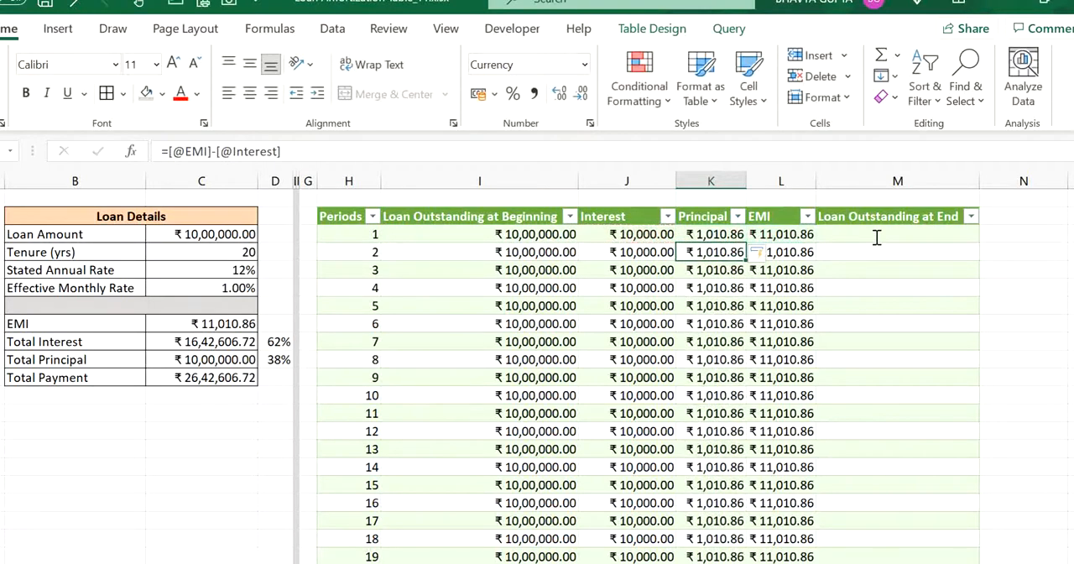
key("Right")
left_click(875, 236)
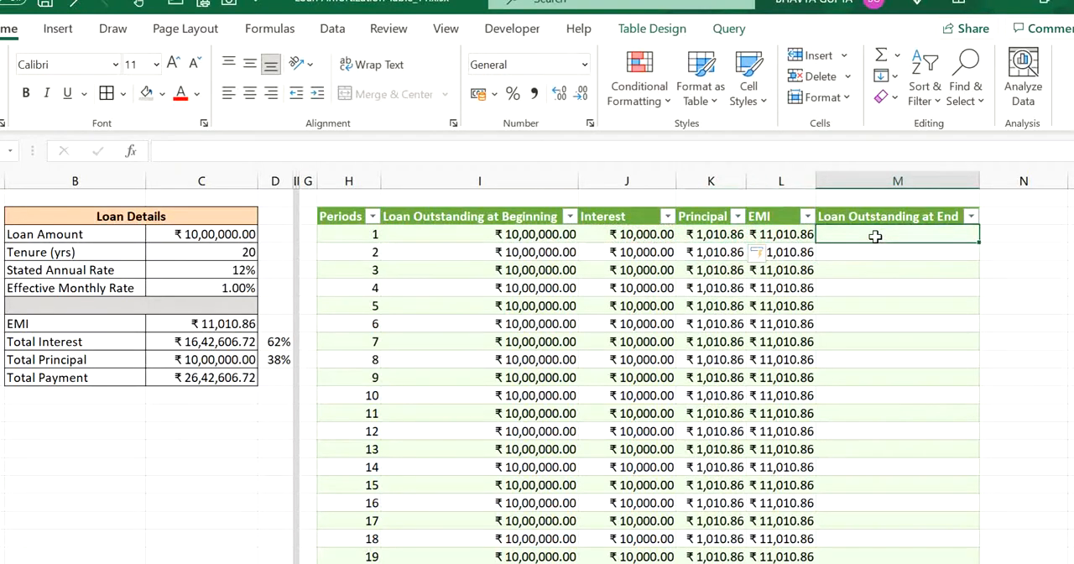
type("=")
key("Left")
key("Left")
key("Left")
key("Left")
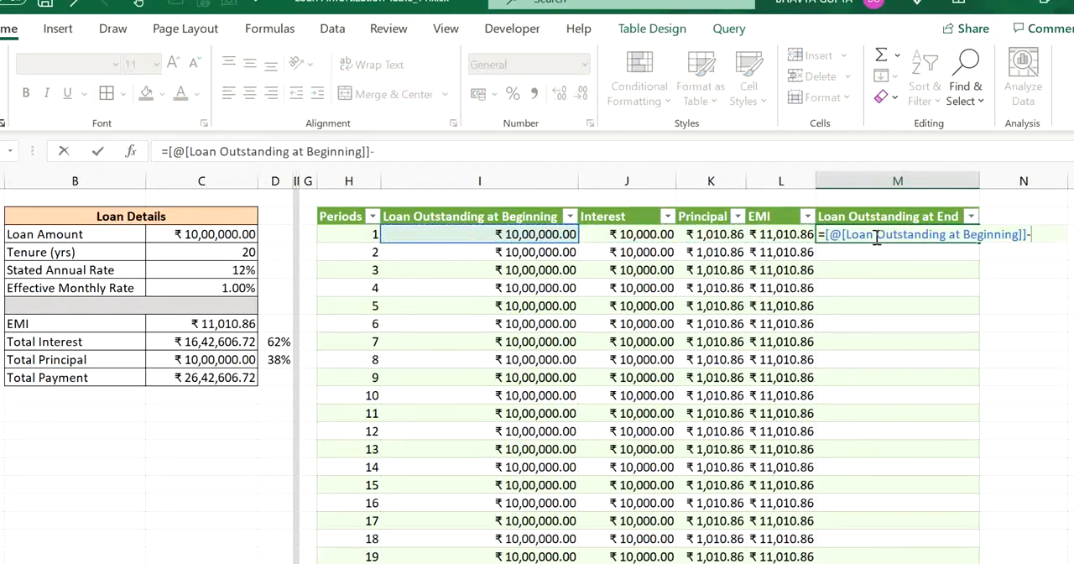
type("-")
key("Left")
key("Left")
key("Return")
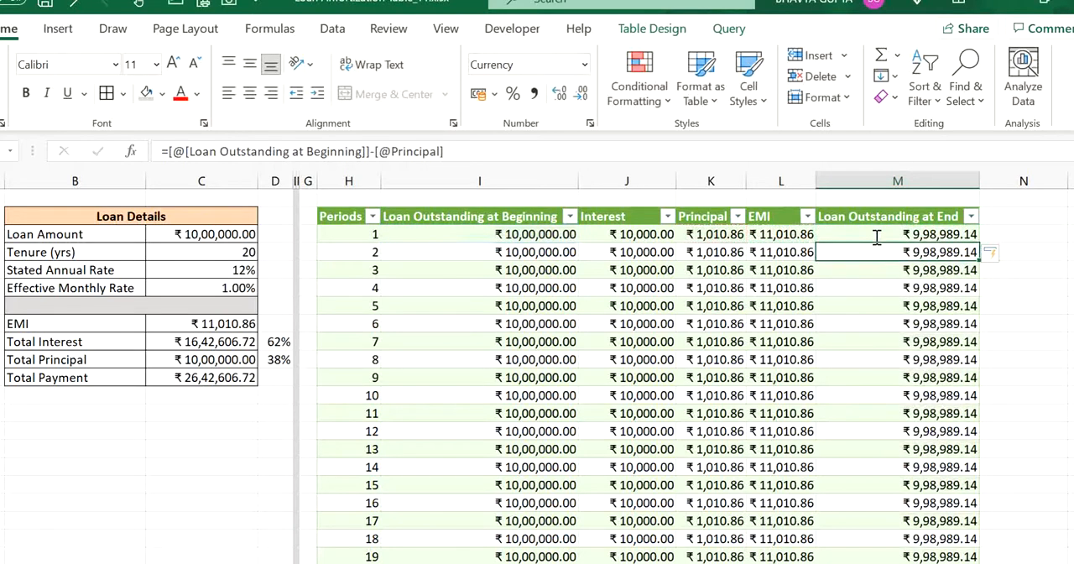
- Examine the Loan Outstanding at Beginning formulas down the column against the first period's Loan Outstanding at End
key("Right")
key("Up")
key("Left")
key("Left")
key("Down")
key("Left")
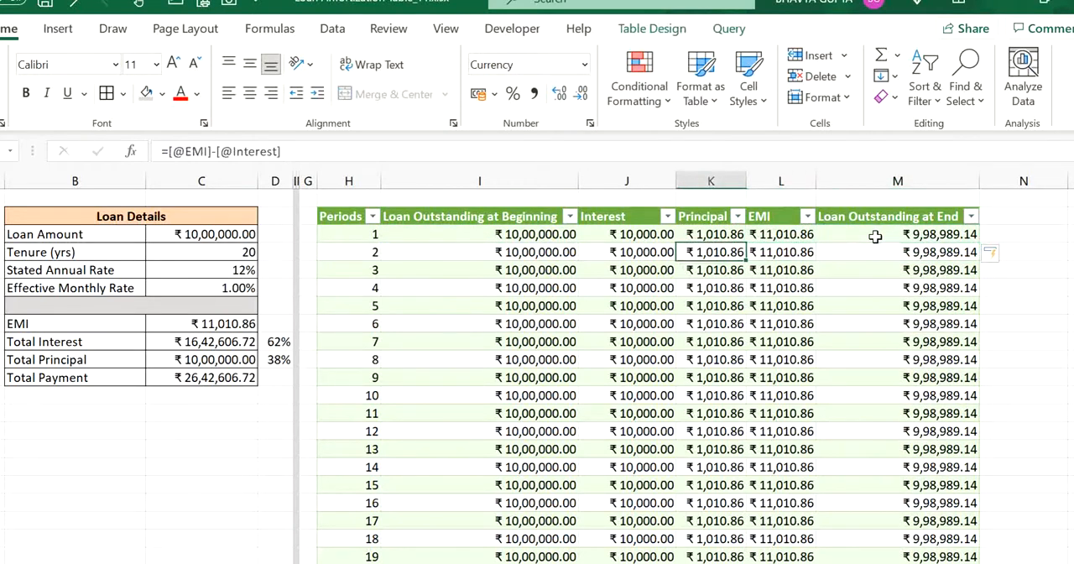
key("Left")
key("Left")
key("Up")
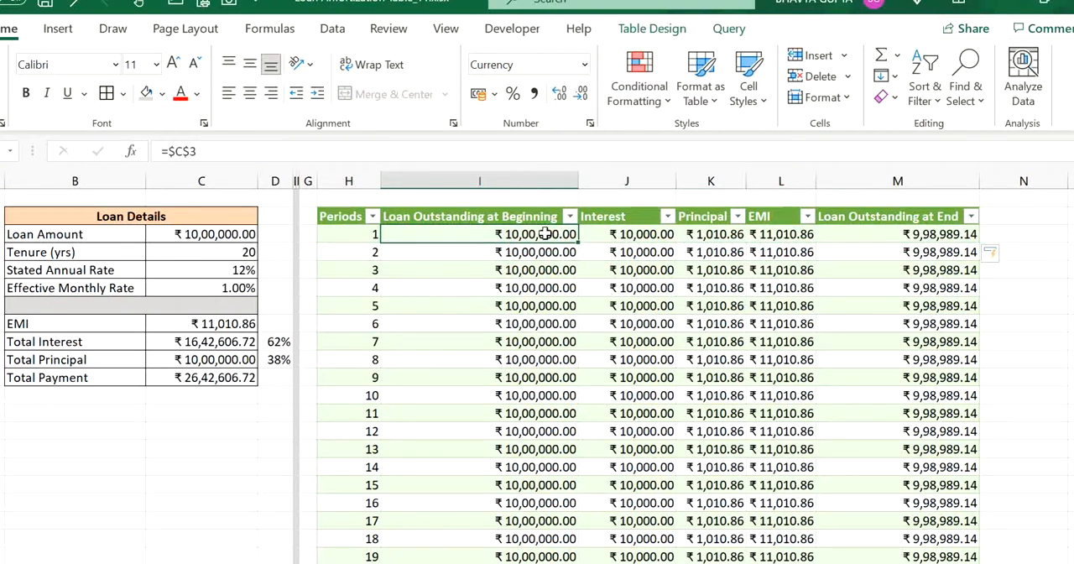
key("Down")
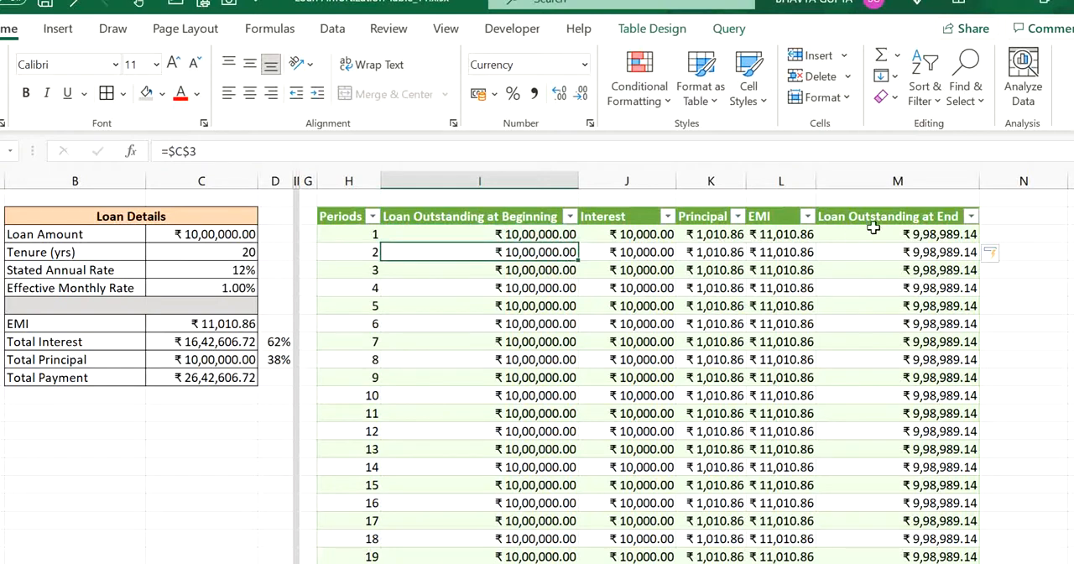
left_click(898, 234)
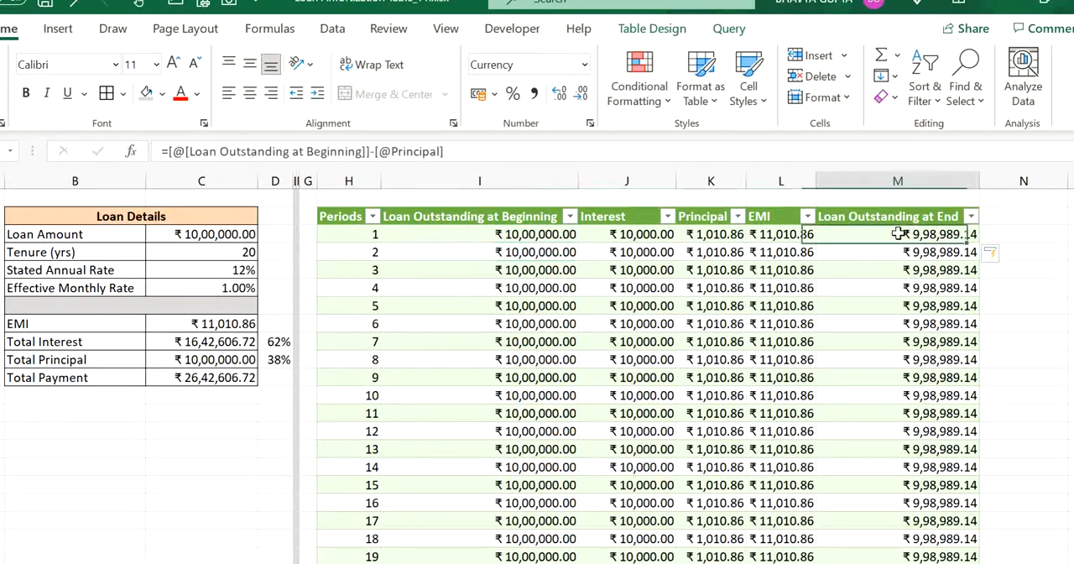
left_click(531, 270)
left_click(549, 363)
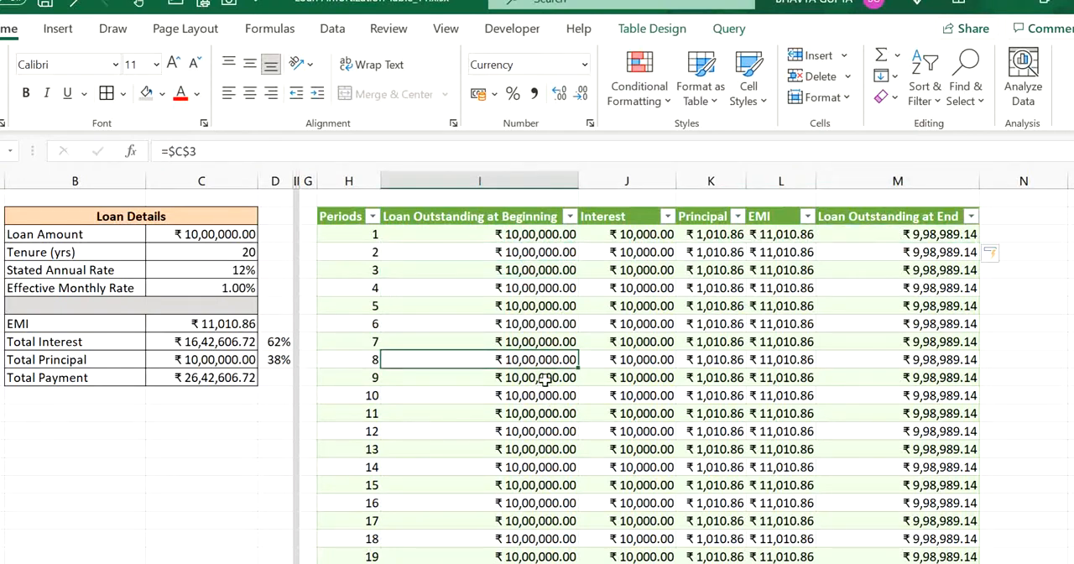
left_click(541, 252)
left_click(532, 238)
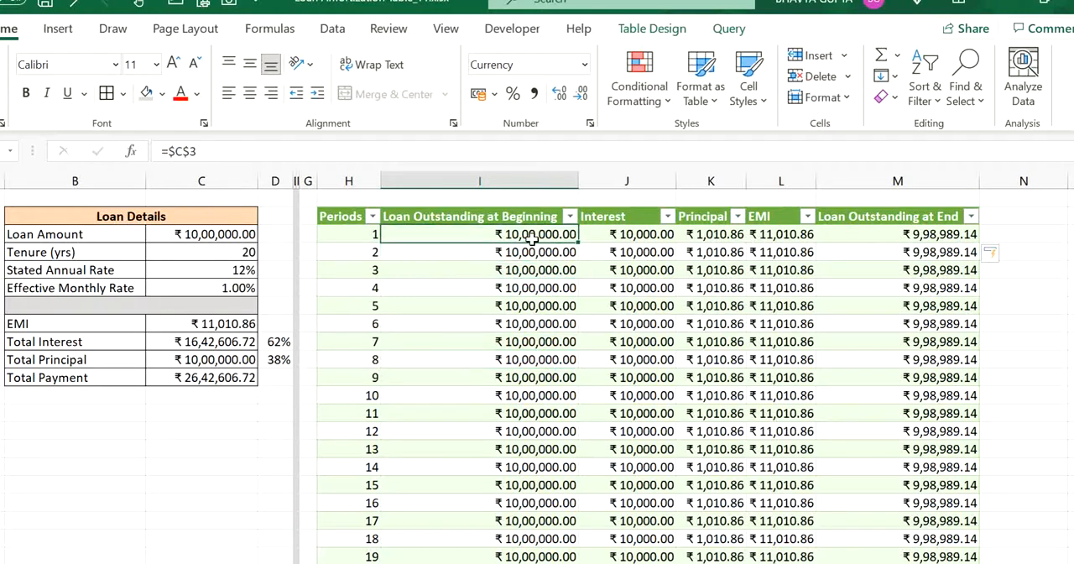
- Try linking period 2's Loan Outstanding at Beginning to period 1's ending balance with =M3, and undo the entry and its column fill
left_click(530, 252)
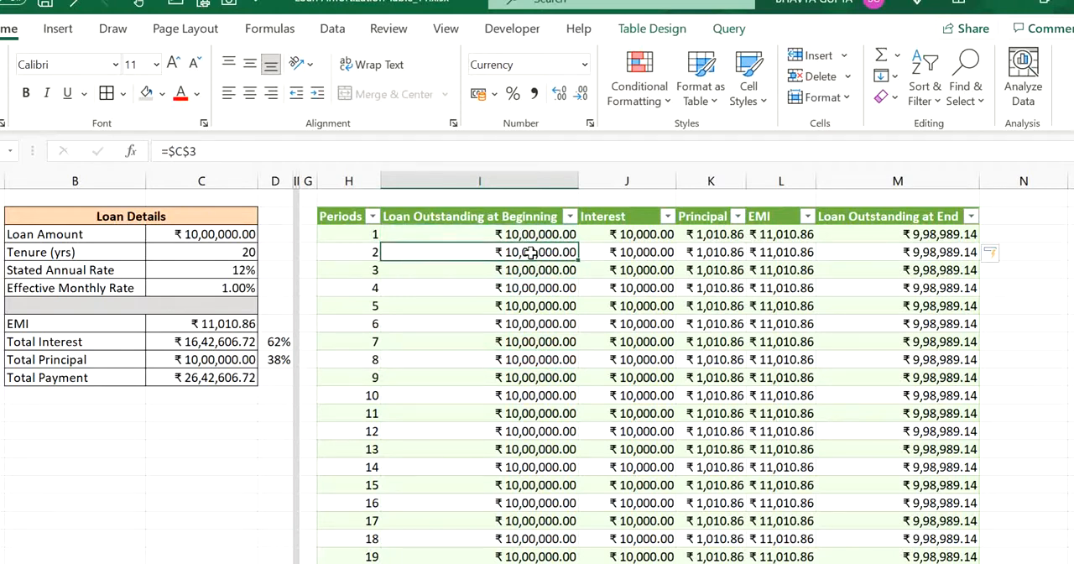
type("=")
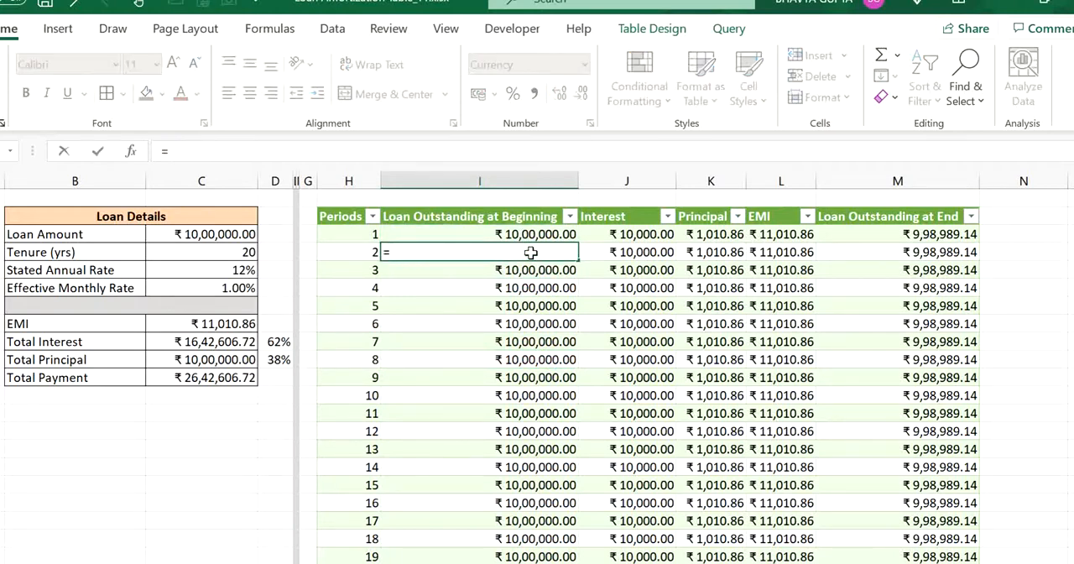
left_click(876, 235)
key("Return")
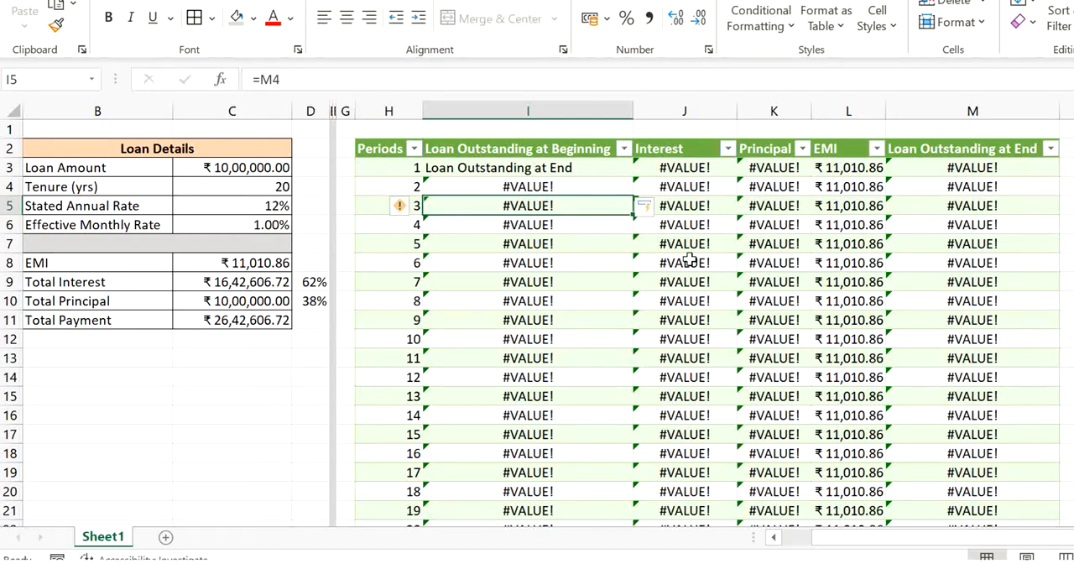
key("ctrl+z")
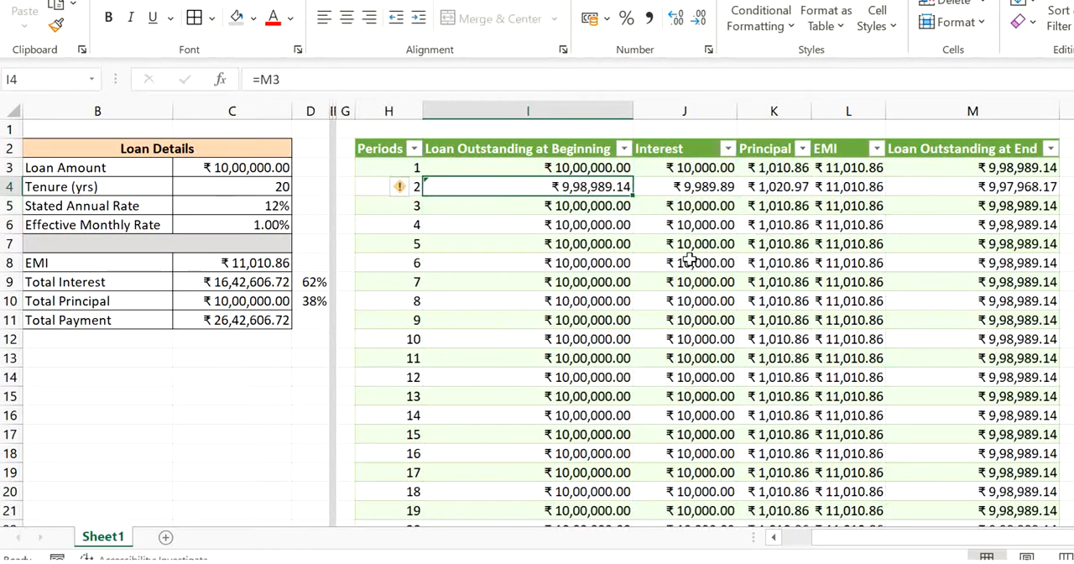
key("ctrl+z")
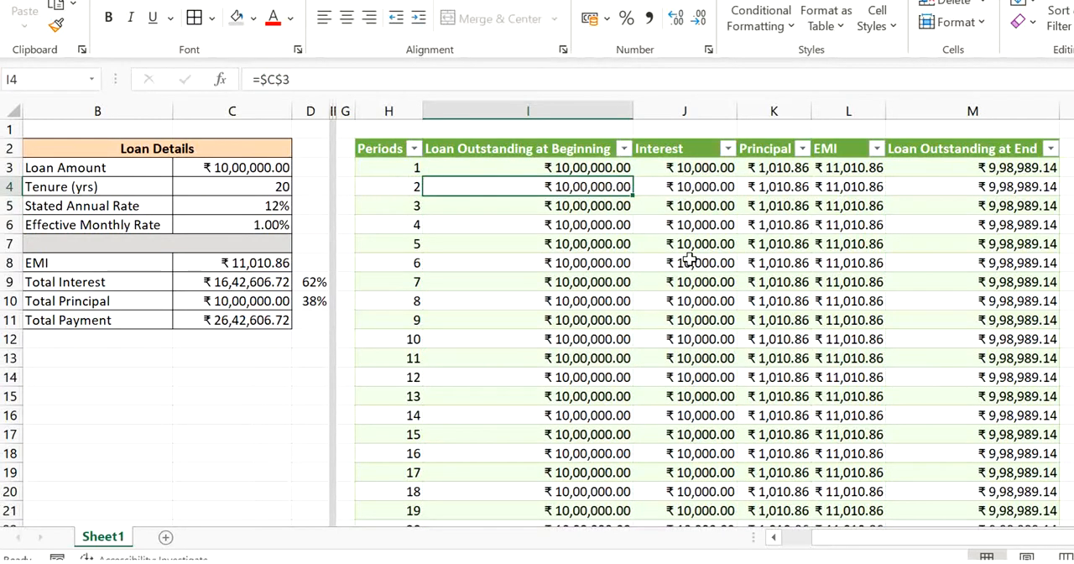
left_click(565, 172)
left_click(566, 187)
left_click(577, 225)
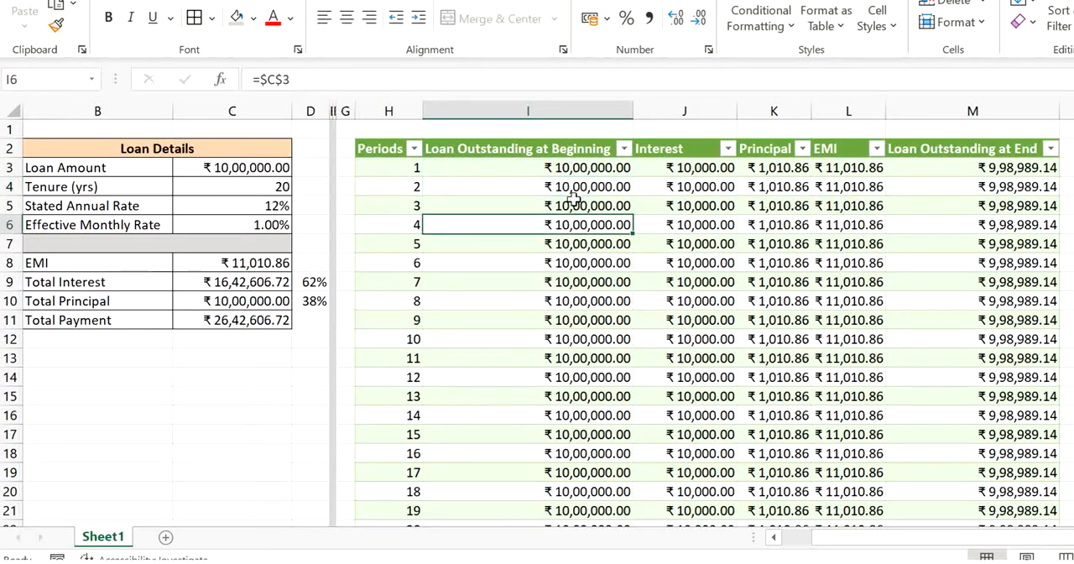
left_click(569, 190)
left_click(555, 166)
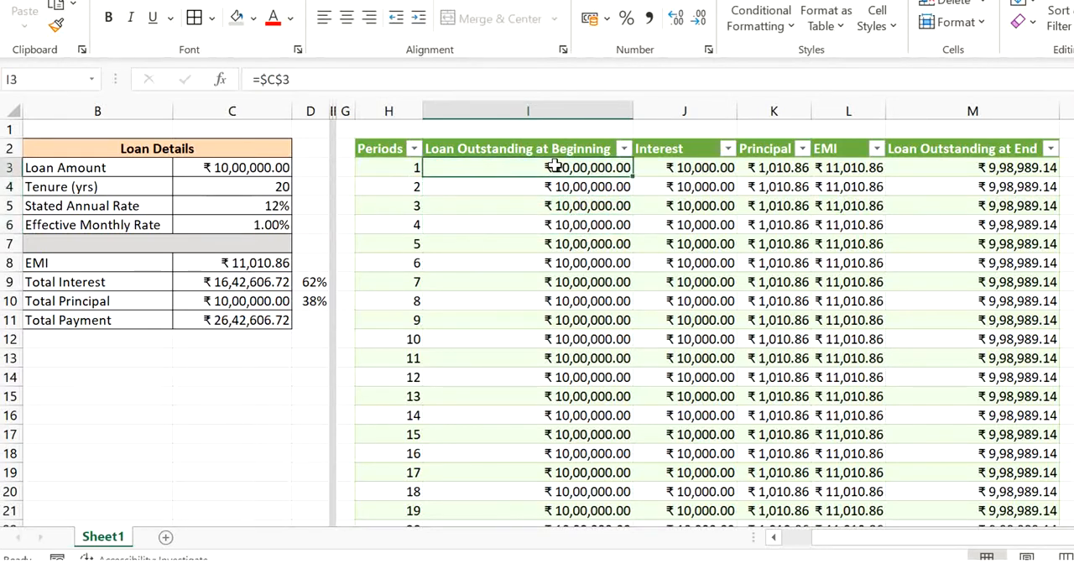
- Examine how each period's Loan Outstanding at Beginning should relate to the preceding period's Loan Outstanding at End
double_click(510, 165)
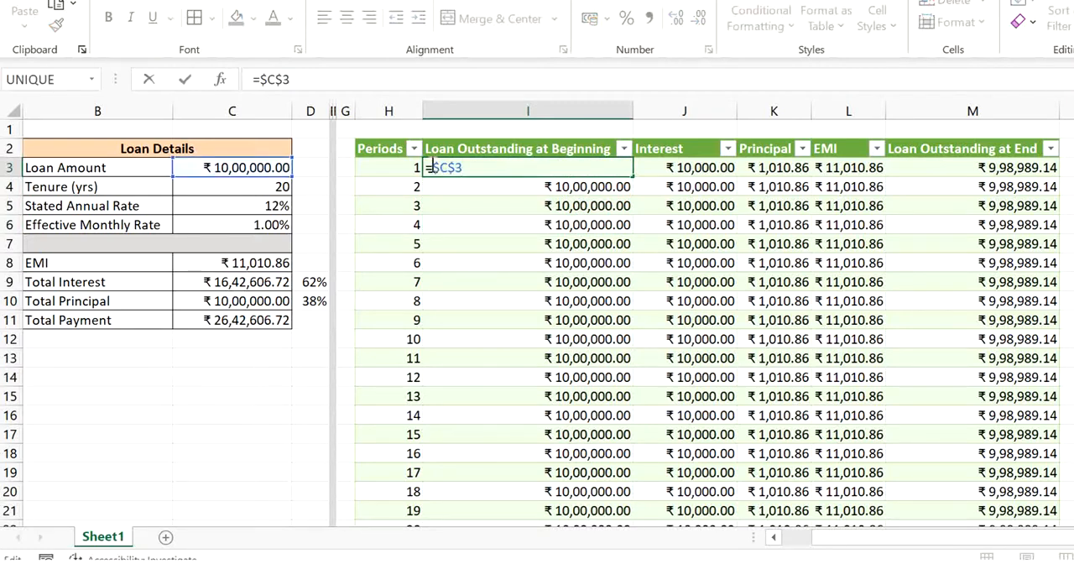
key("Escape")
left_click(537, 189)
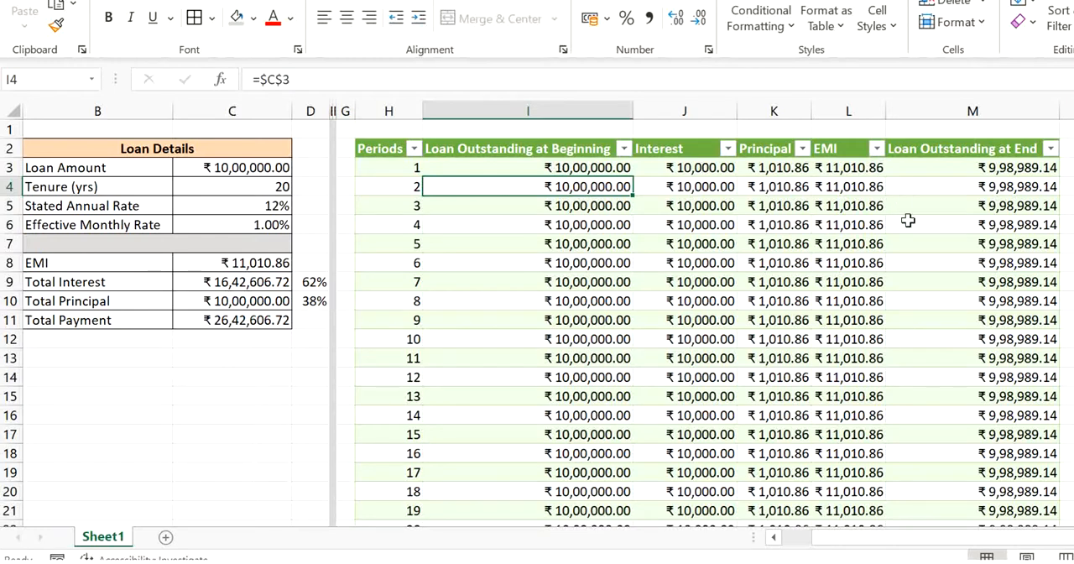
left_click(920, 166)
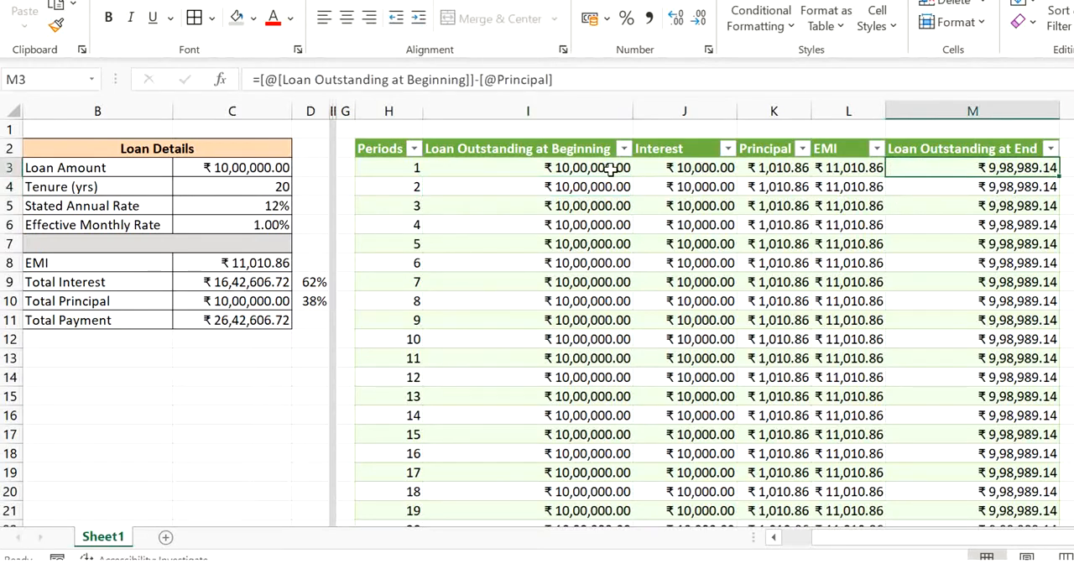
left_click(573, 208)
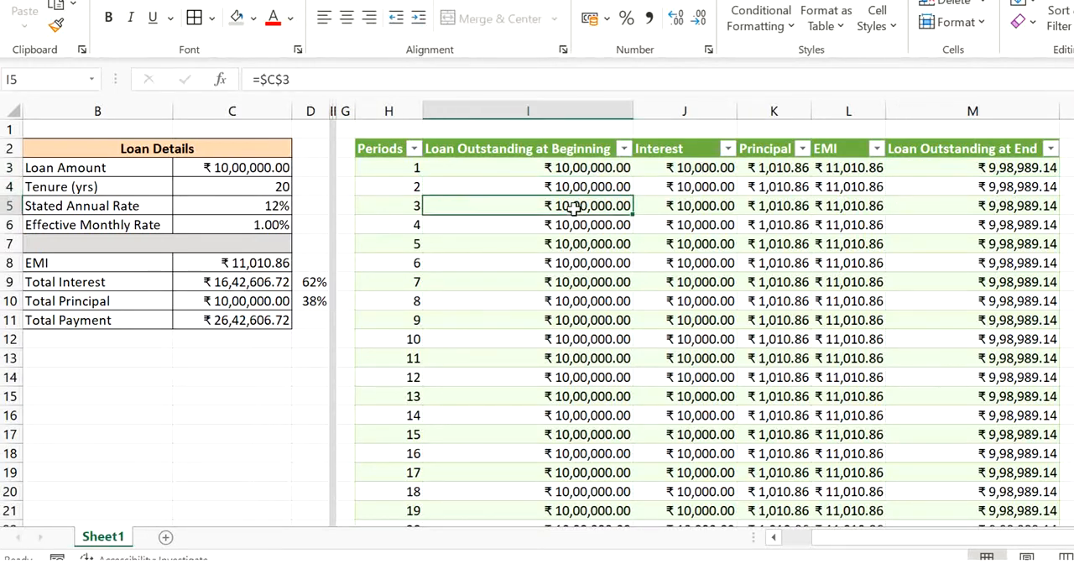
left_click(997, 190)
left_click(551, 244)
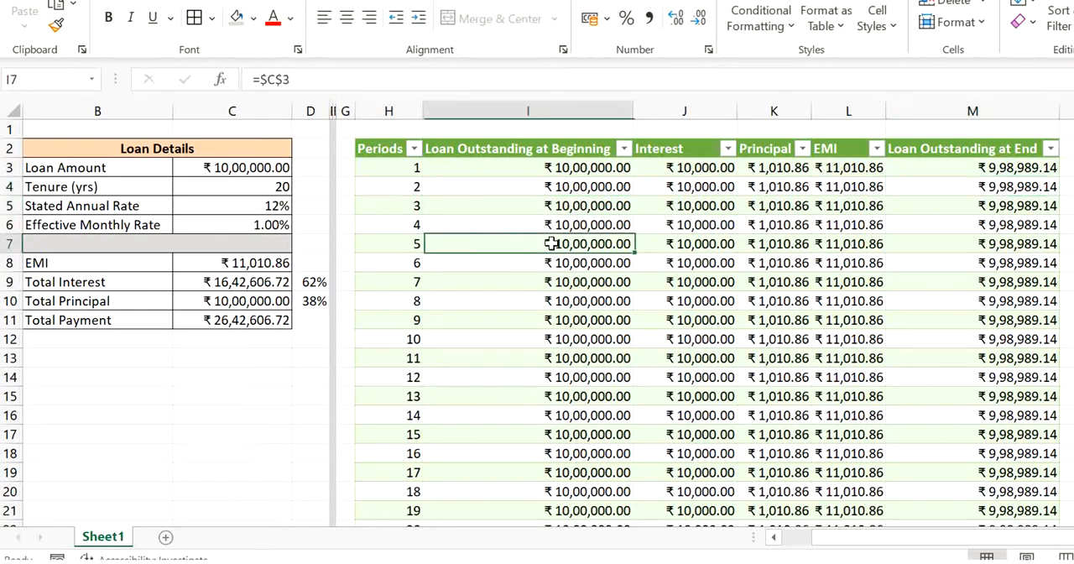
left_click(560, 167)
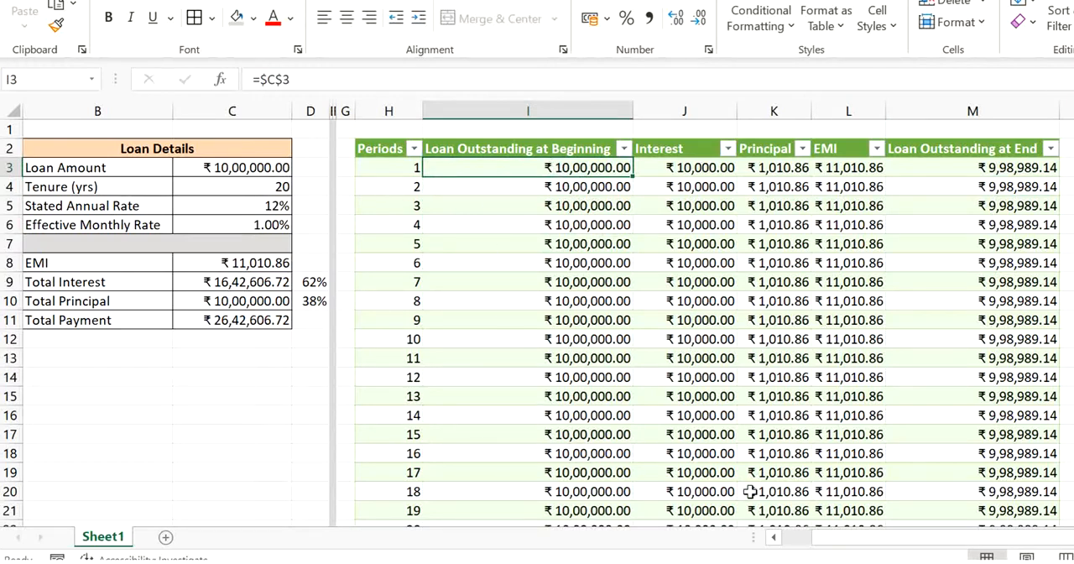
left_click(797, 204)
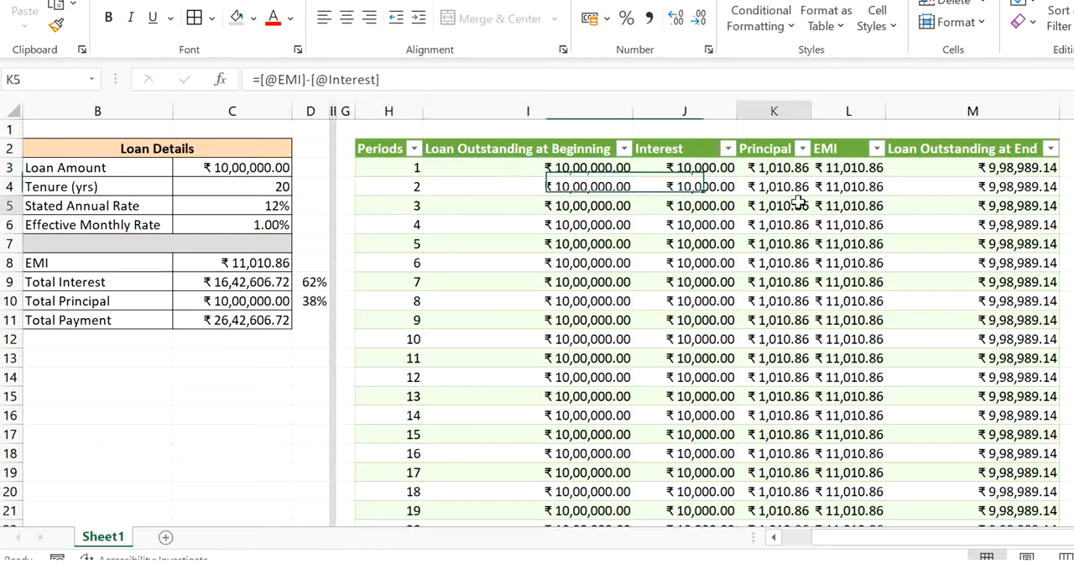
left_click(601, 186)
- Fill the Loan Outstanding at Beginning column with the loan amount for period 1 and otherwise the previous ending balance, using =IF(H3=1,$C$3,M2)
left_click(579, 168)
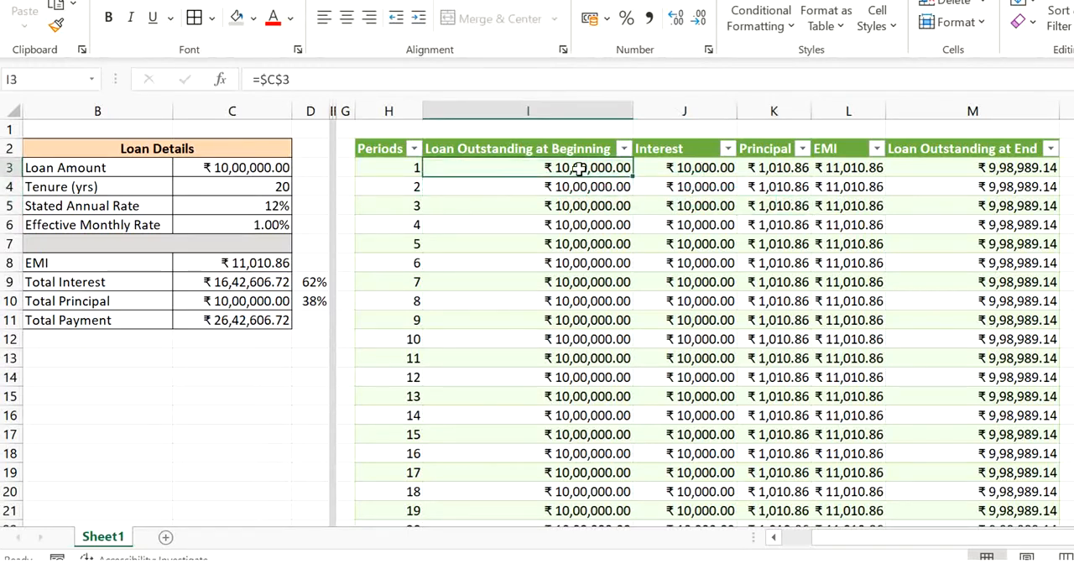
double_click(579, 167)
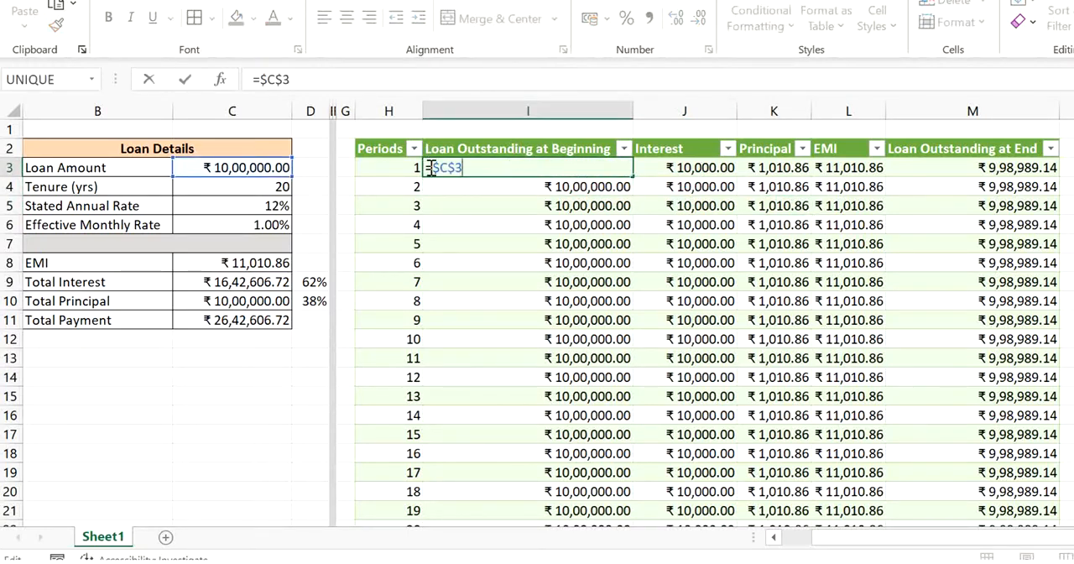
type("if")
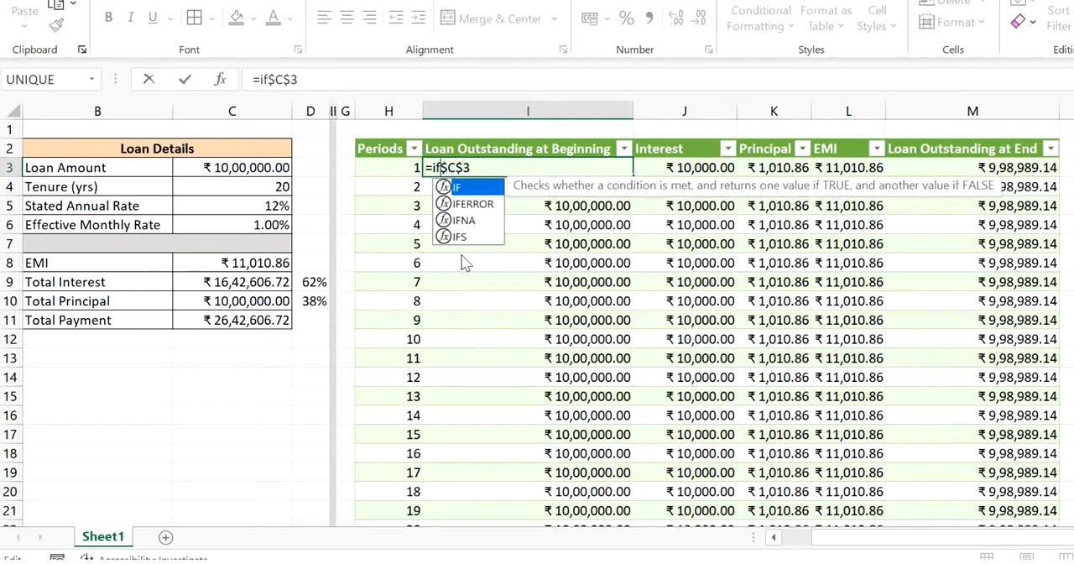
type("(")
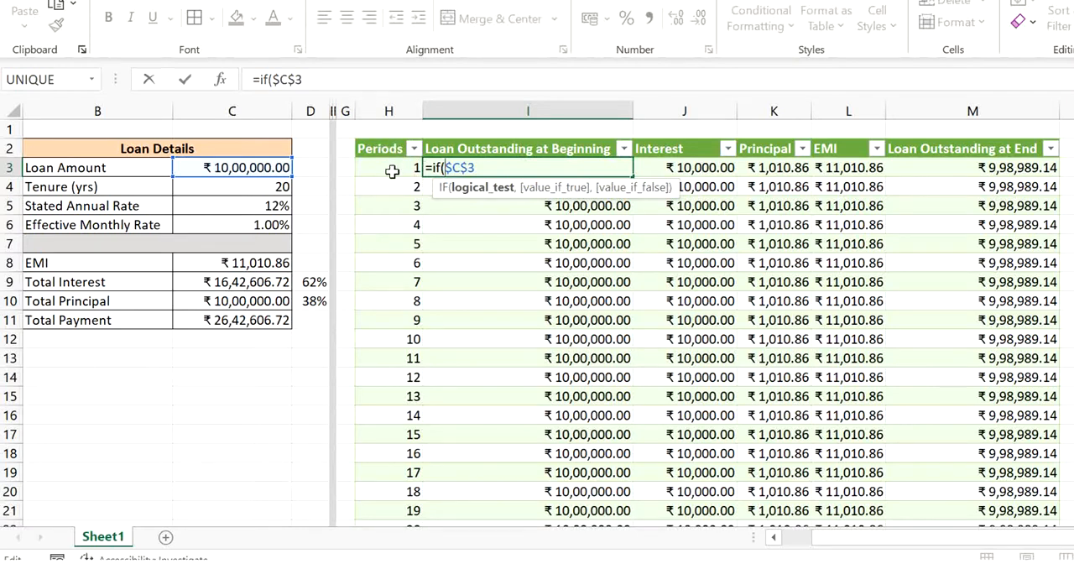
type("H3")
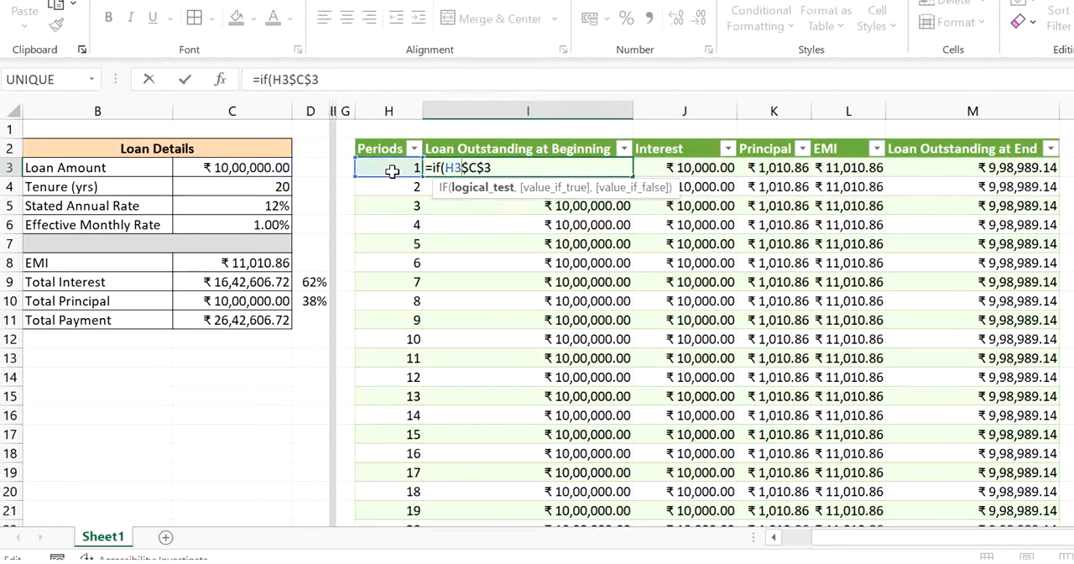
type("=1,$C$3")
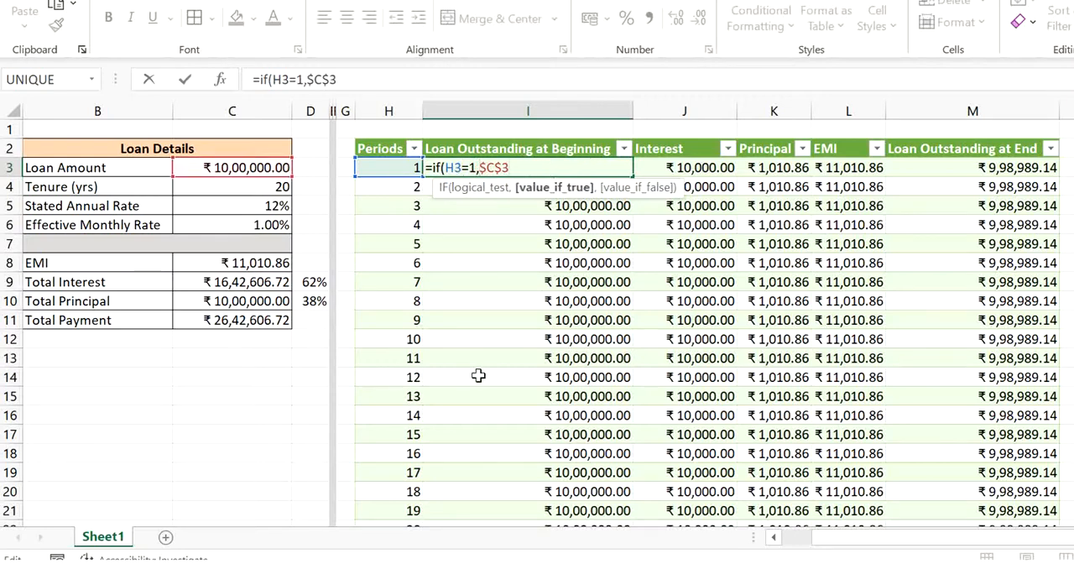
type(",")
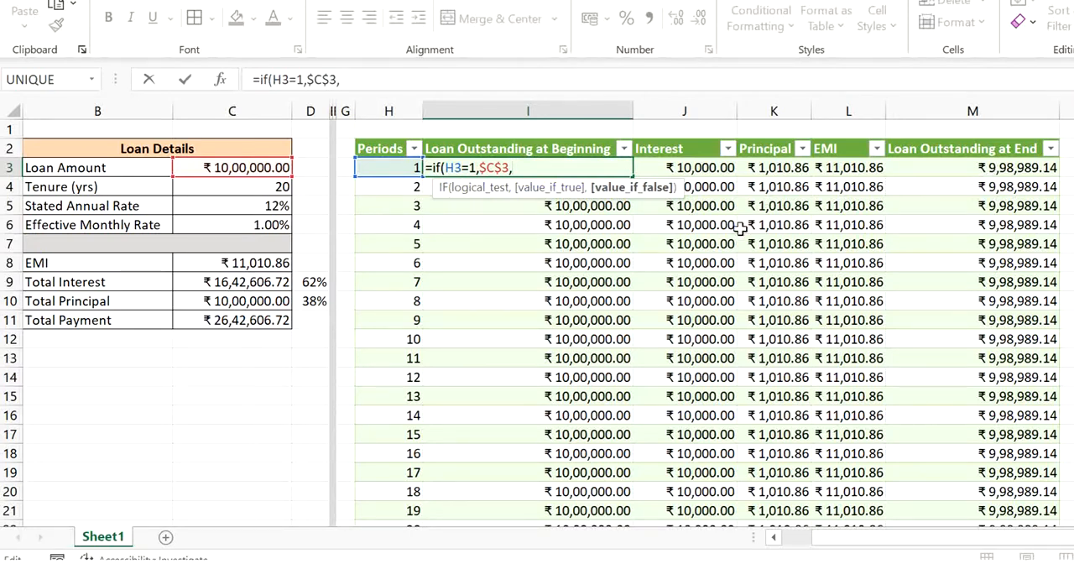
type("M2")
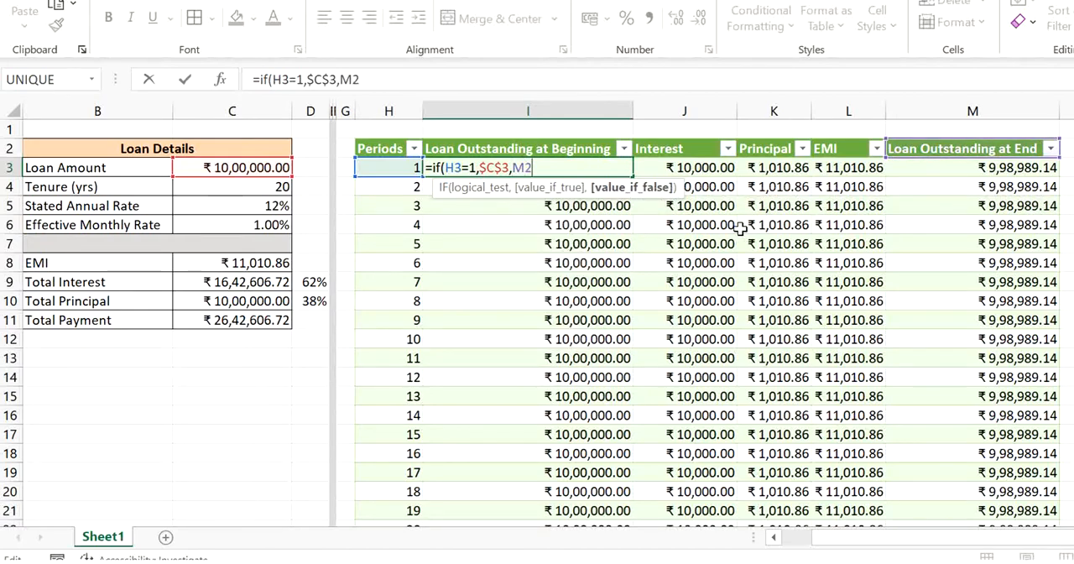
type(")")
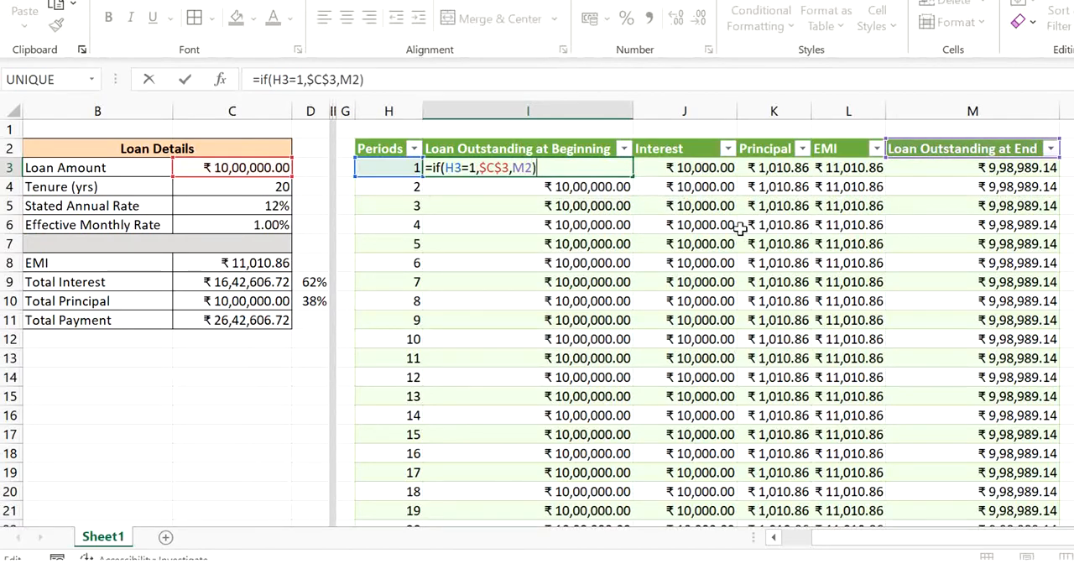
key("Return")
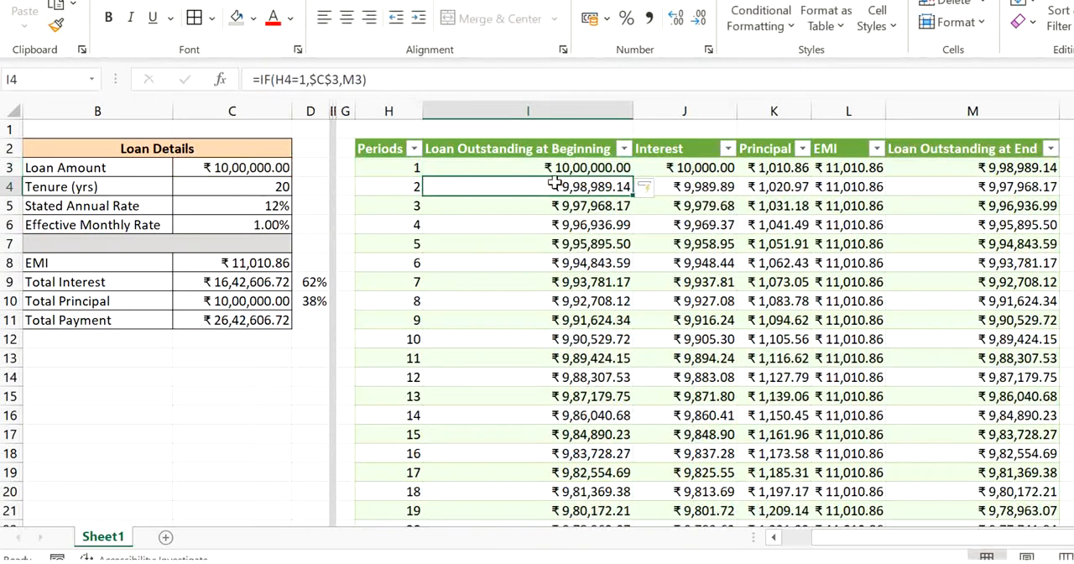
- Compare the beginning balances of the early periods with the preceding periods' ending balances and check their formulas
left_click(574, 223)
left_click(615, 191)
key("Right")
key("Right")
key("Right")
key("Right")
key("Right")
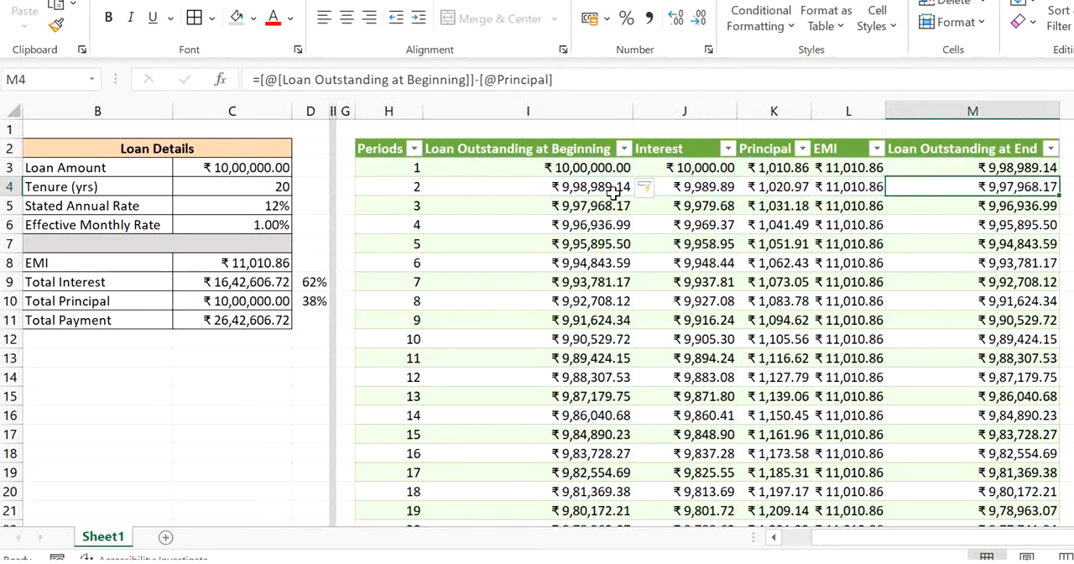
key("Up")
key("Up")
key("Left")
key("Left")
key("Left")
key("Left")
key("Left")
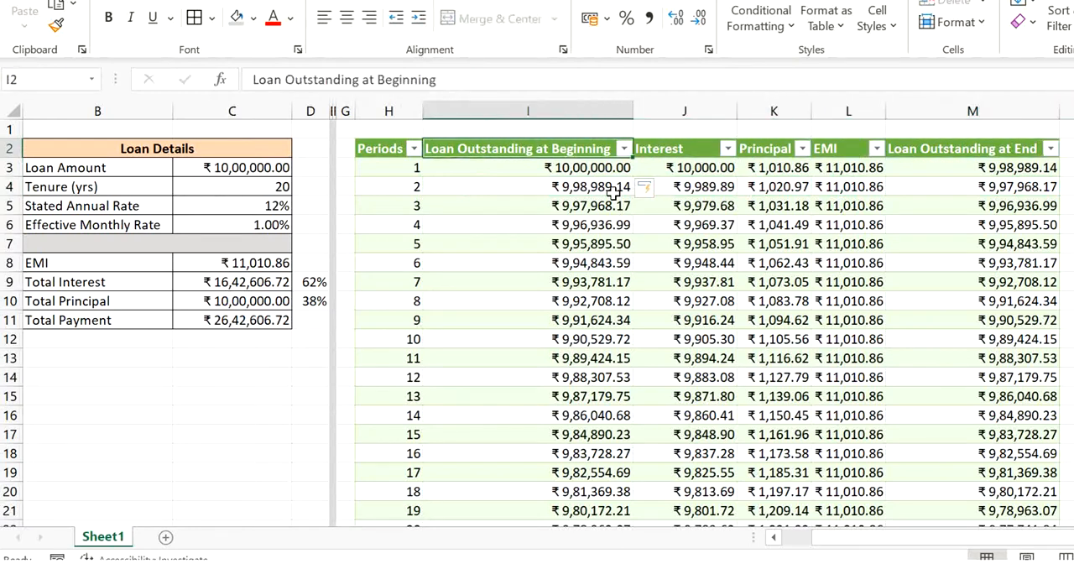
key("Down")
key("Down")
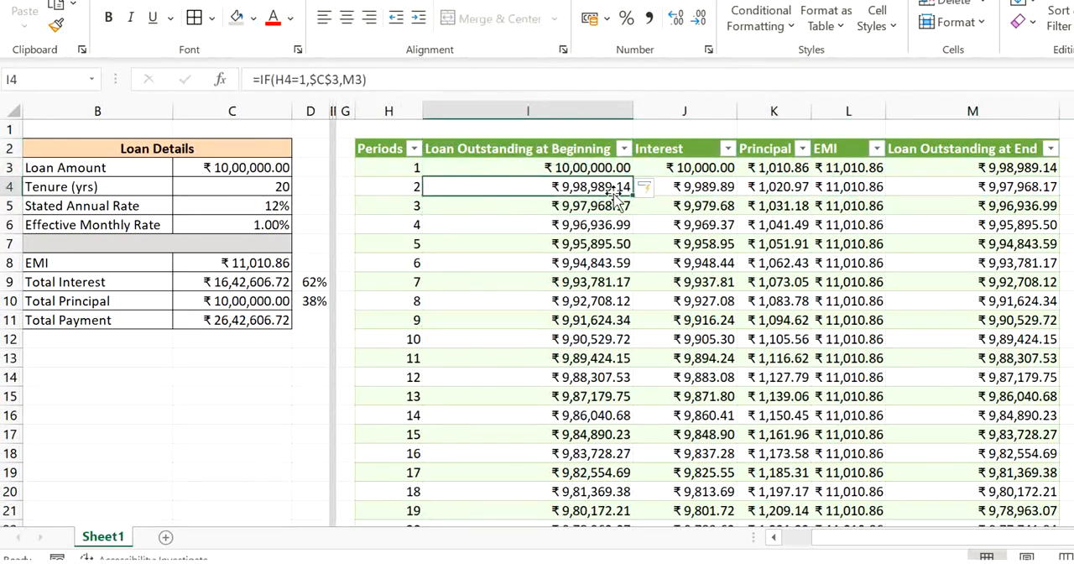
key("Right")
key("Right")
key("Right")
key("Right")
key("Up")
key("Down")
key("Down")
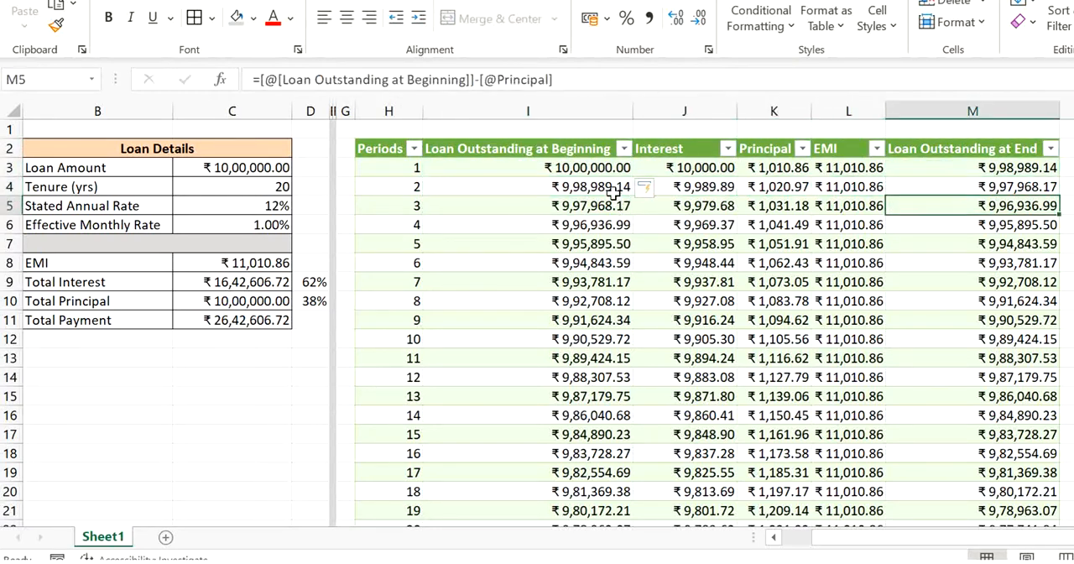
key("Left")
key("Left")
key("Left")
key("Left")
key("Down")
key("Down")
key("Down")
key("Down")
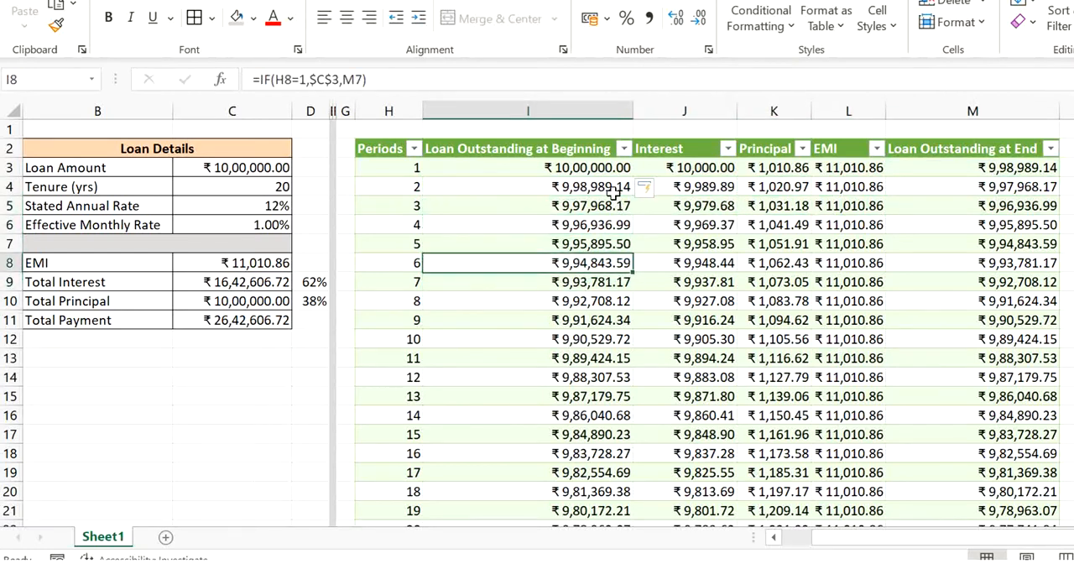
key("Right")
key("Right")
key("Right")
key("Right")
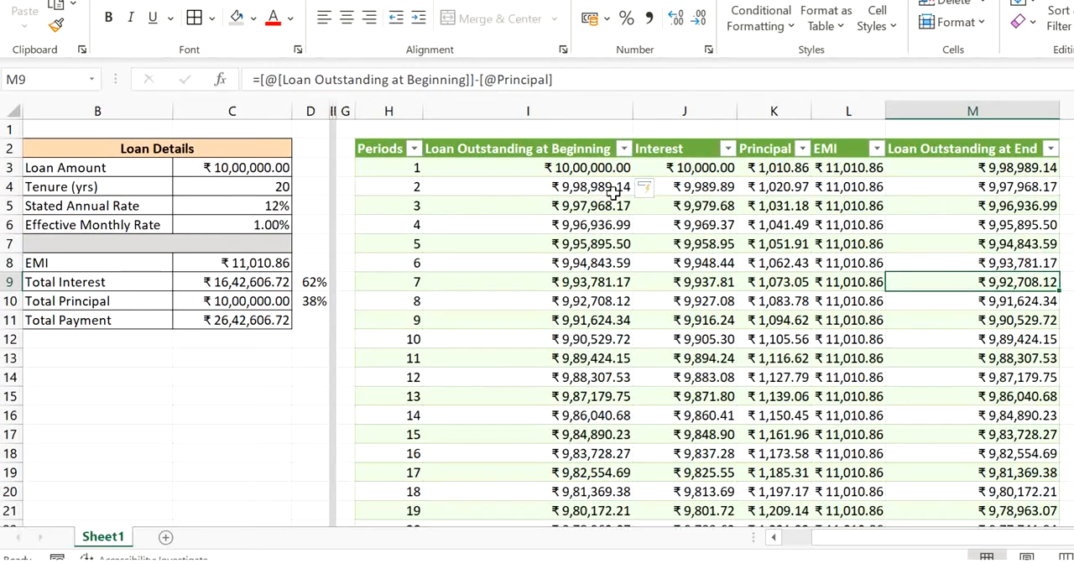
- Check the Loan Outstanding at End, EMI and Principal values in the schedule's last period
key("ctrl+Down")
key("Down")
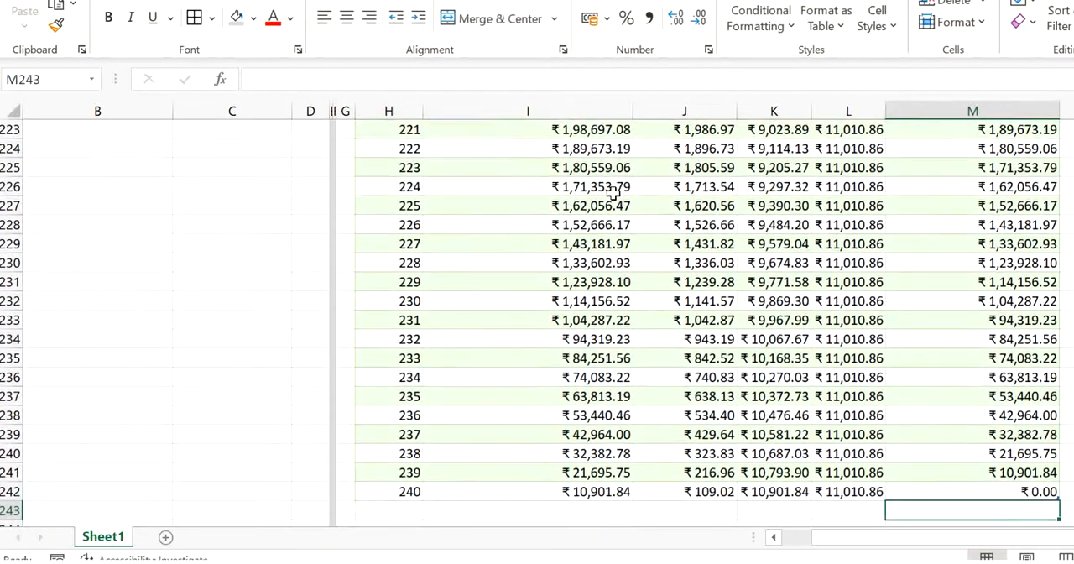
key("Up")
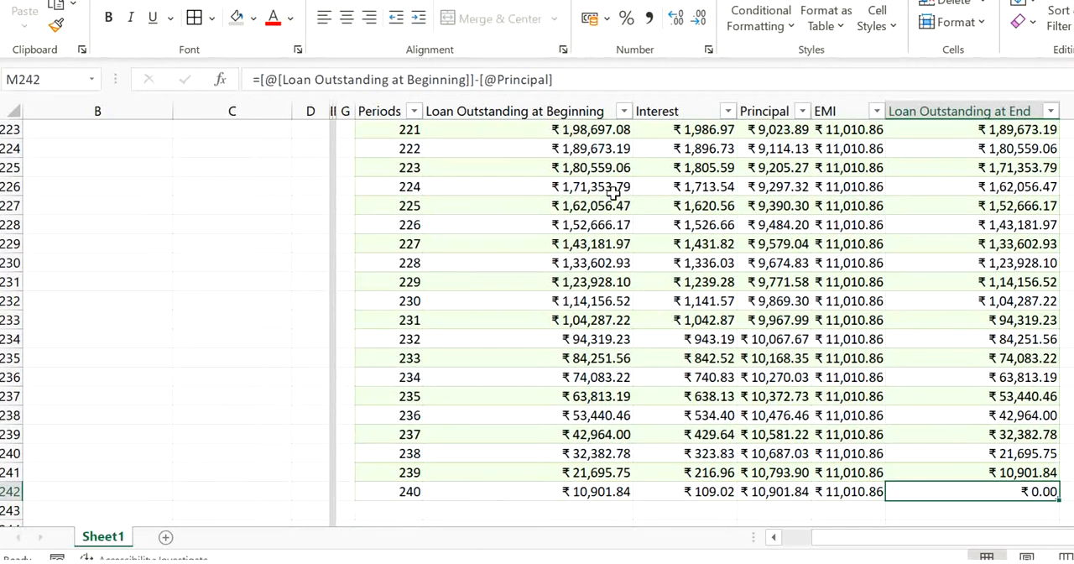
key("Left")
key("Left")
key("Right")
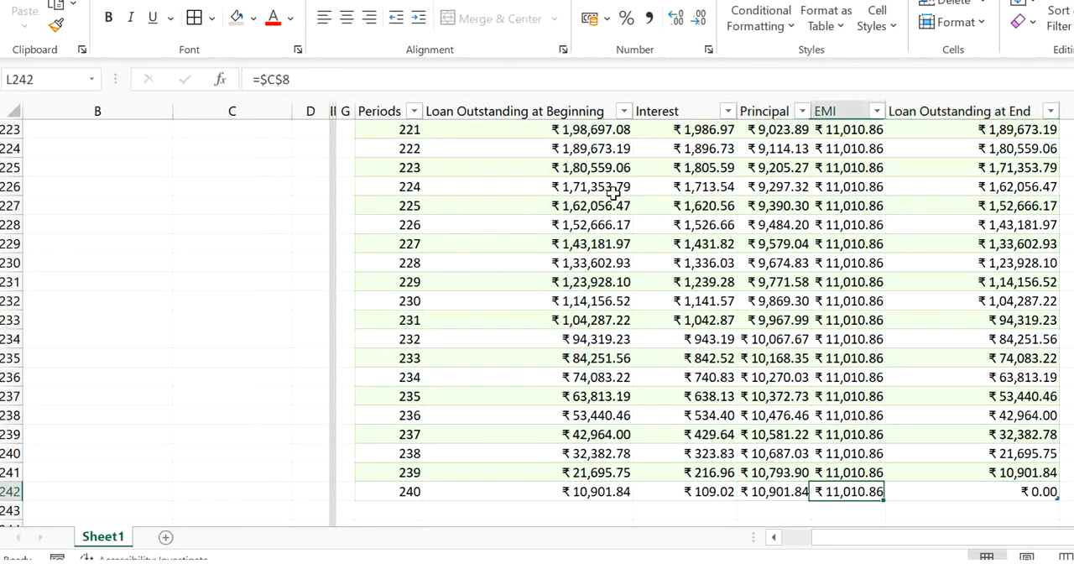
key("Right")
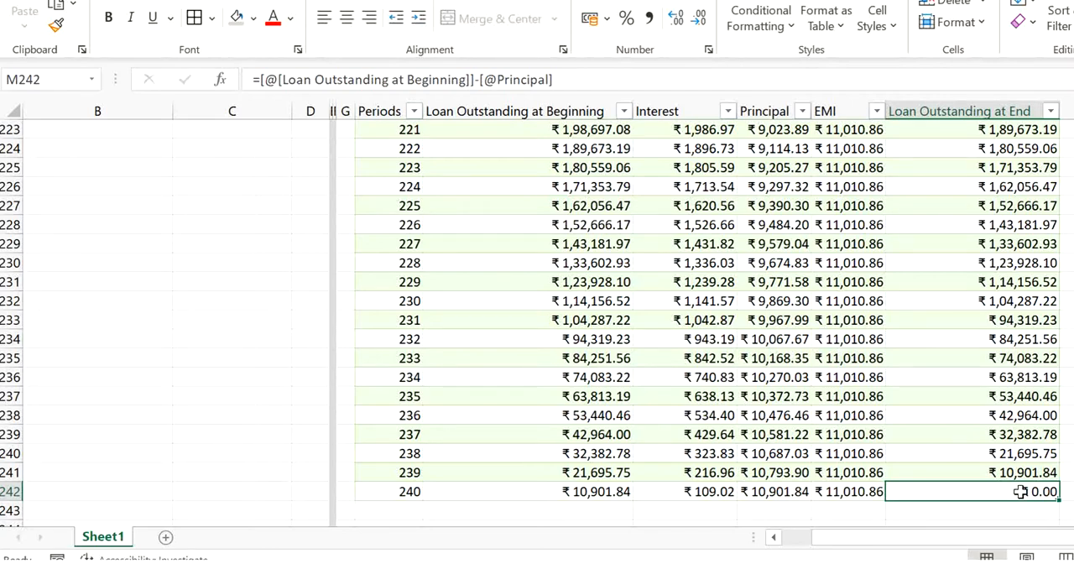
- Return to the start of the schedule and review period 1's row from Periods through Loan Outstanding at End
key("ctrl+Up")
key("Up")
key("Left")
key("Left")
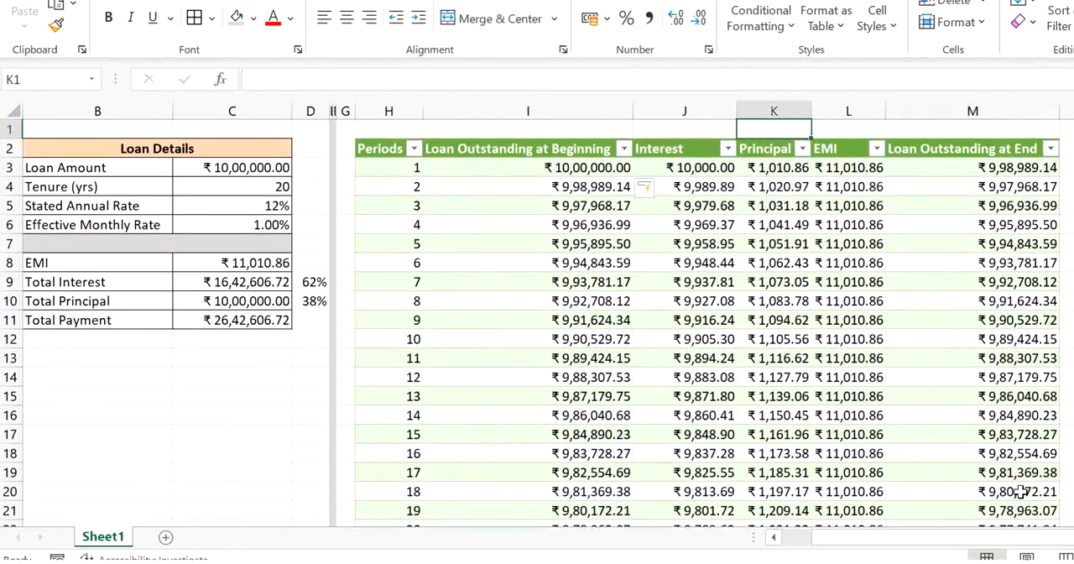
key("Left")
key("Left")
key("Left")
key("Down")
key("Down")
key("Right")
key("Right")
key("Right")
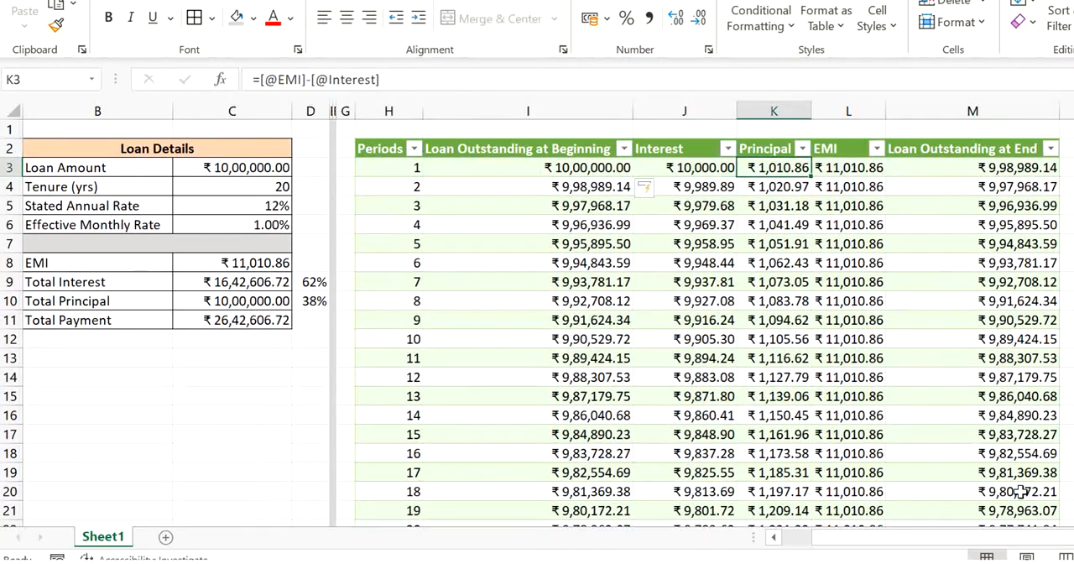
key("Left")
key("Right")
key("Right")
key("Right")
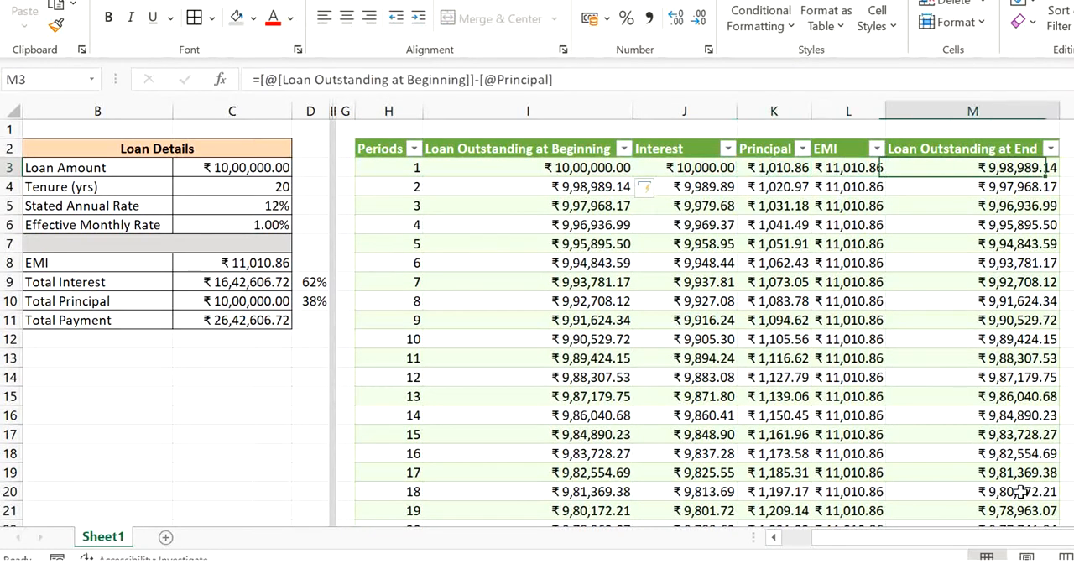
- Set the Tenure (yrs) in the Loan Details to 30
key("Left")
key("Left")
key("Left")
key("Left")
key("Left")
key("Left")
key("Left")
key("Left")
key("Left")
key("Left")
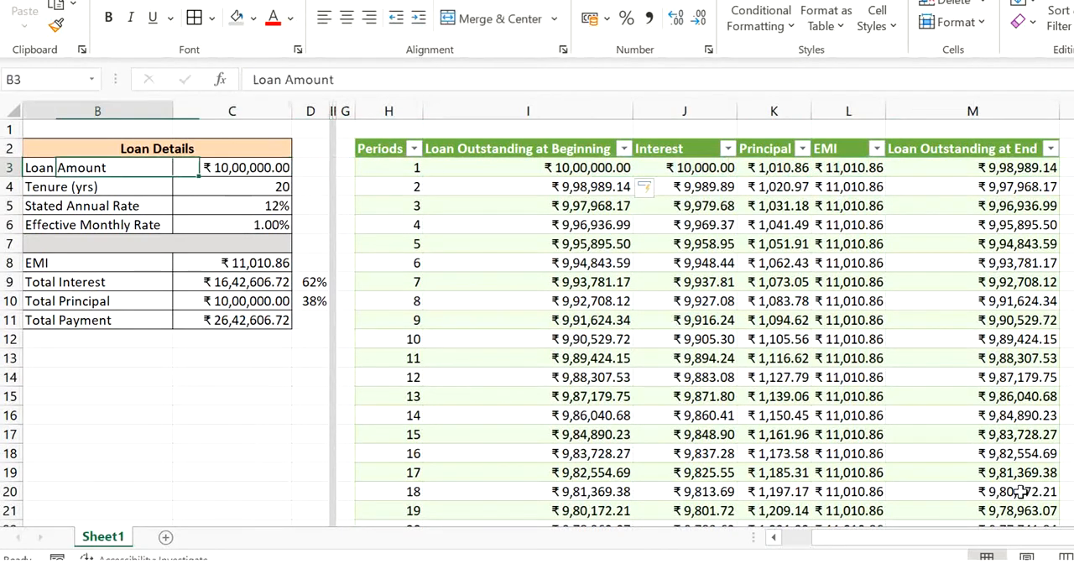
key("Right")
key("Right")
key("Down")
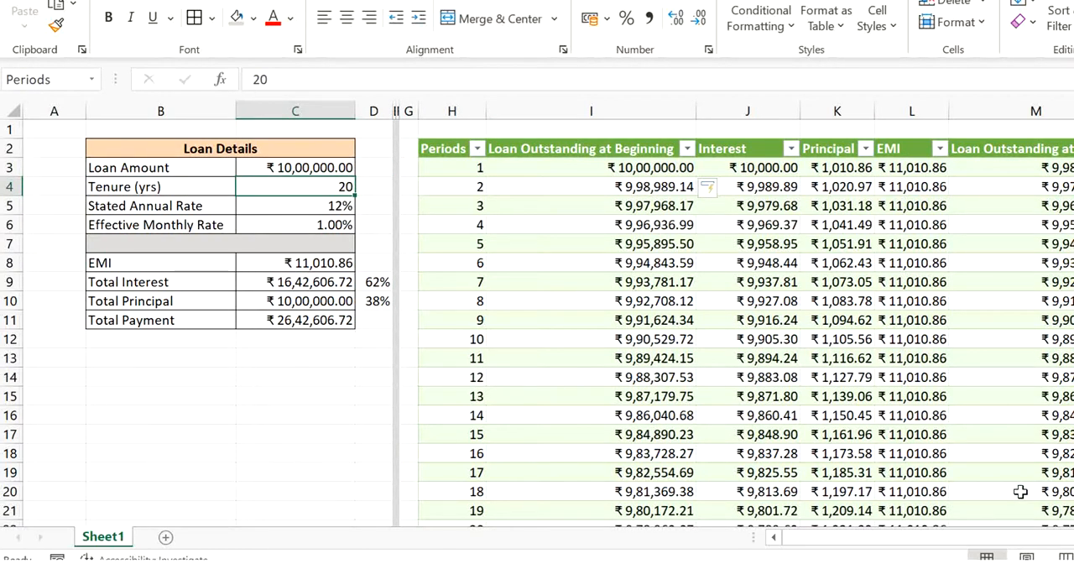
type("3")
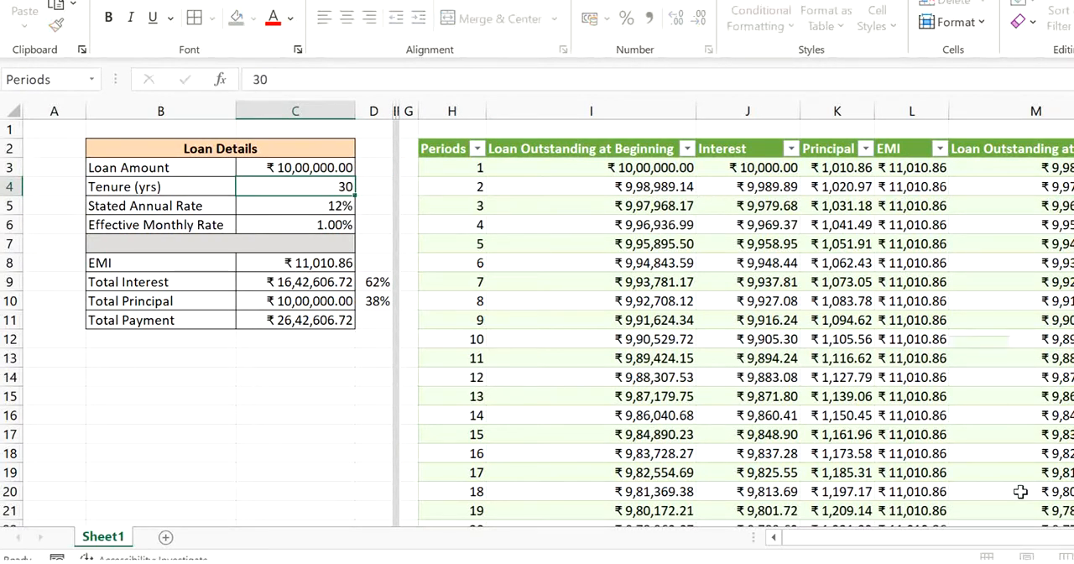
key("Return")
- Refresh the schedule's query data and check the last period's row from Periods through Loan Outstanding at End
left_click(857, 302)
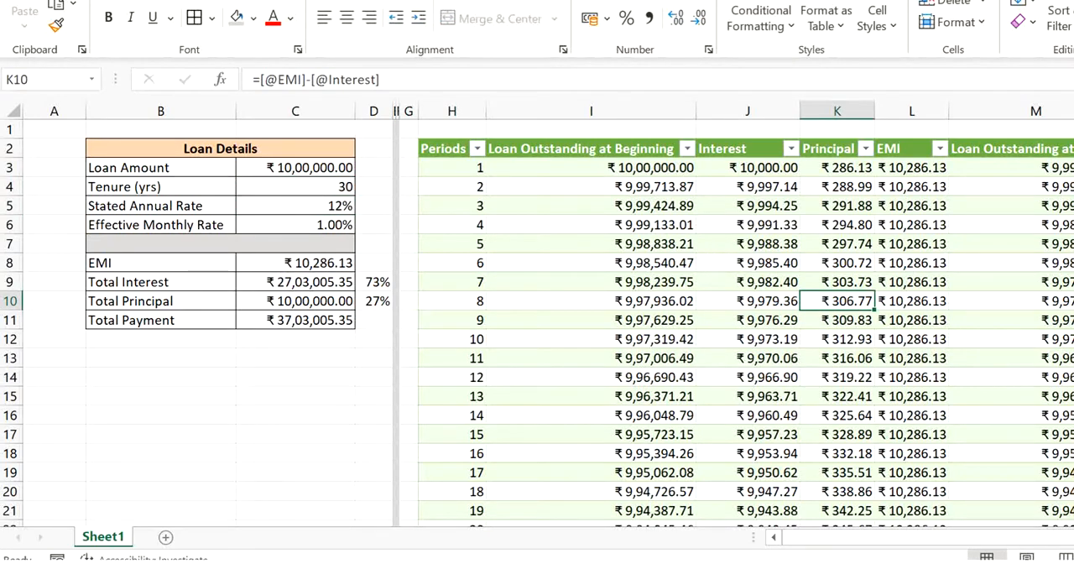
left_click(315, 0)
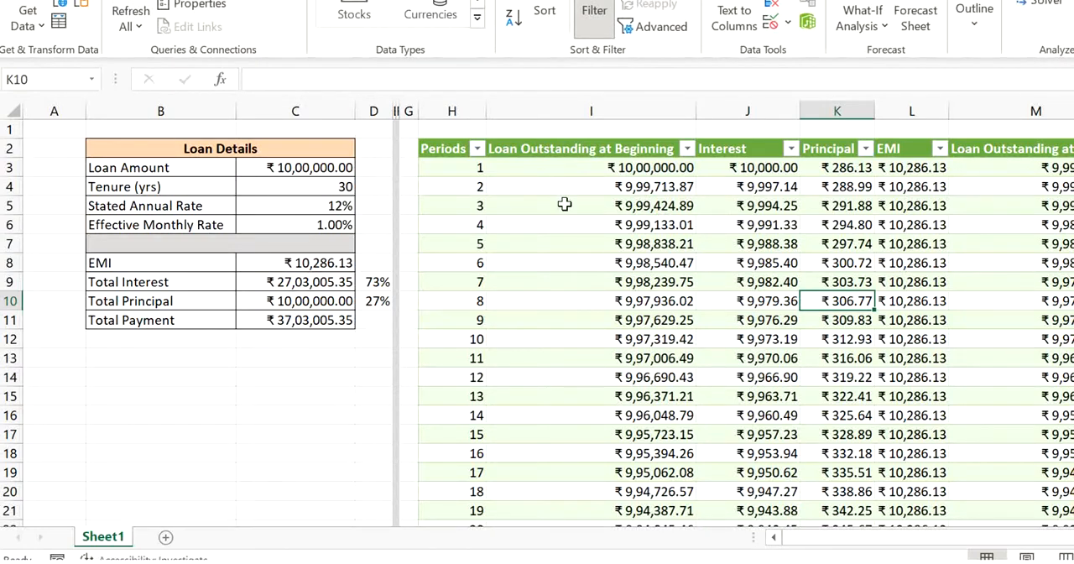
left_click(616, 247)
key("ctrl+Down")
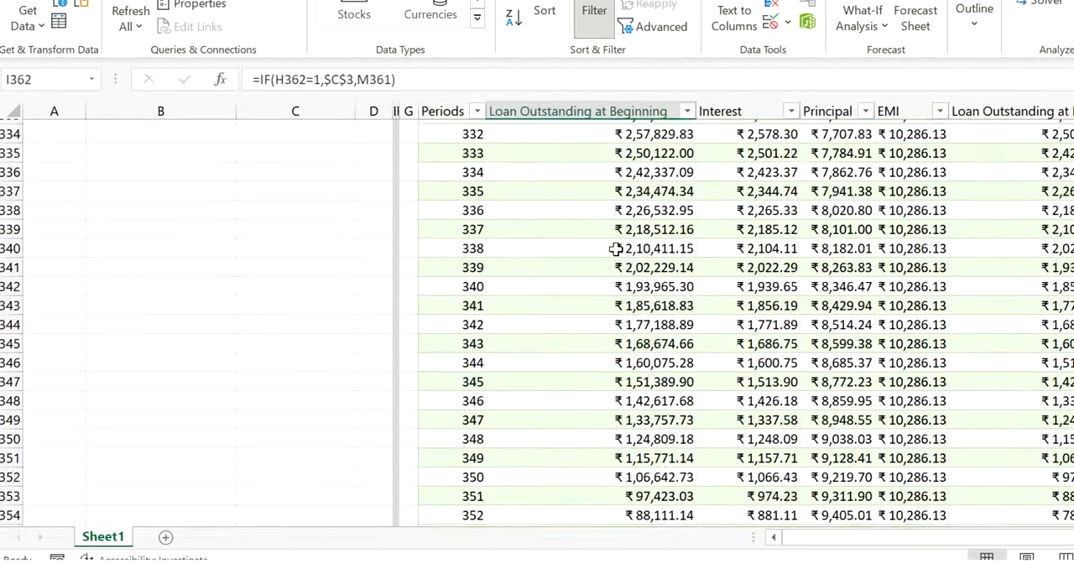
key("Down")
key("Up")
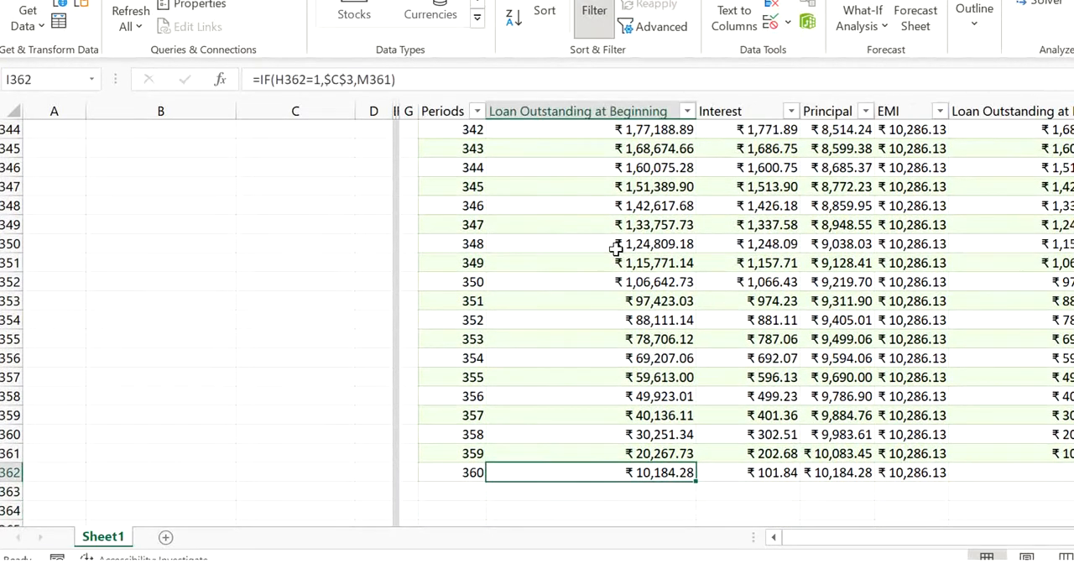
key("Left")
key("Right")
key("Right")
key("Right")
key("Right")
key("Right")
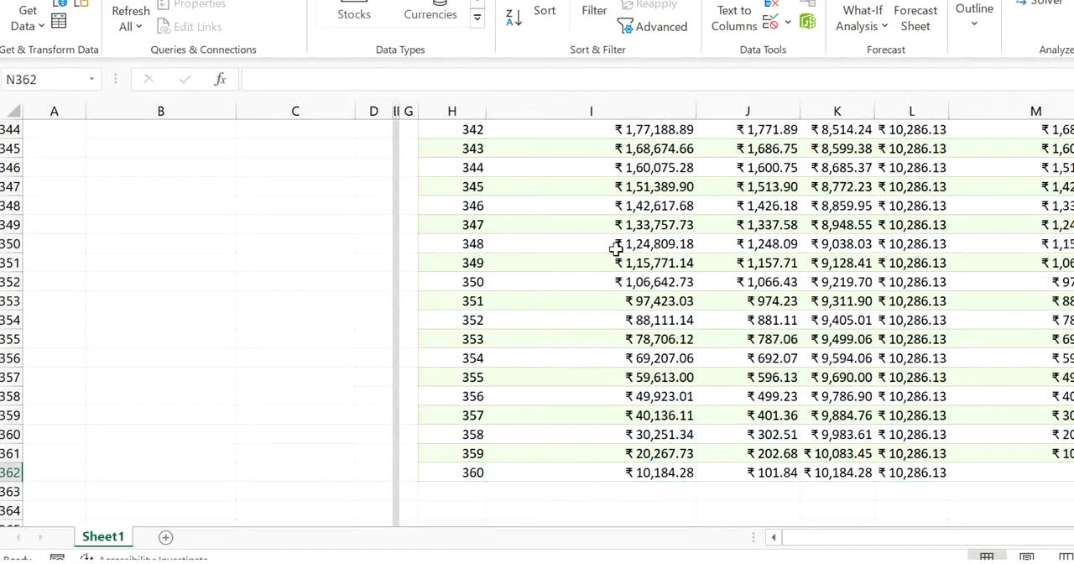
- Set the Tenure (yrs) in the Loan Details to 10
key("ctrl+Up")
key("Up")
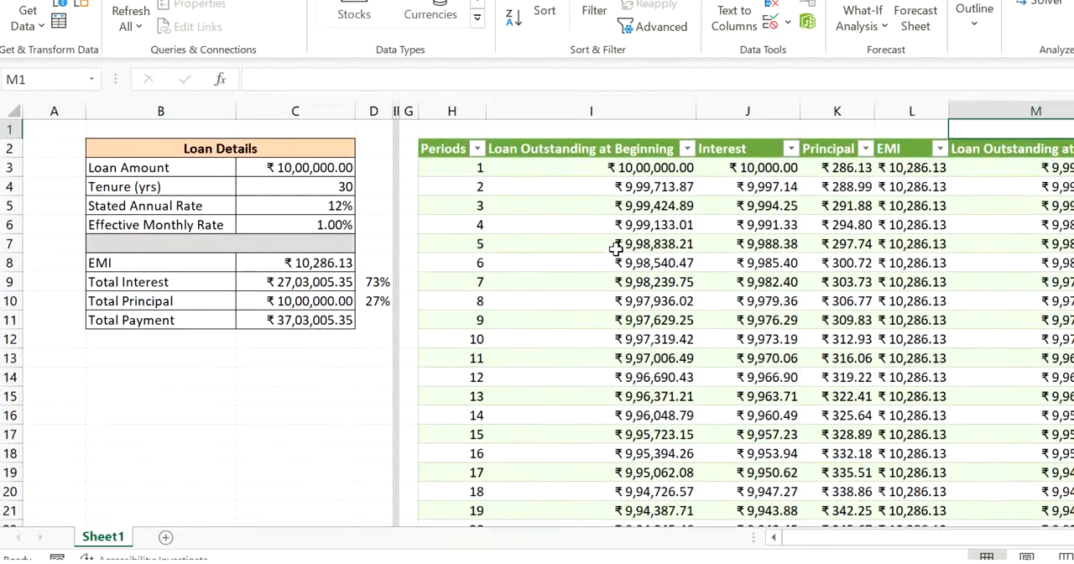
key("Down")
key("Left")
key("Left")
key("Left")
key("Left")
key("Left")
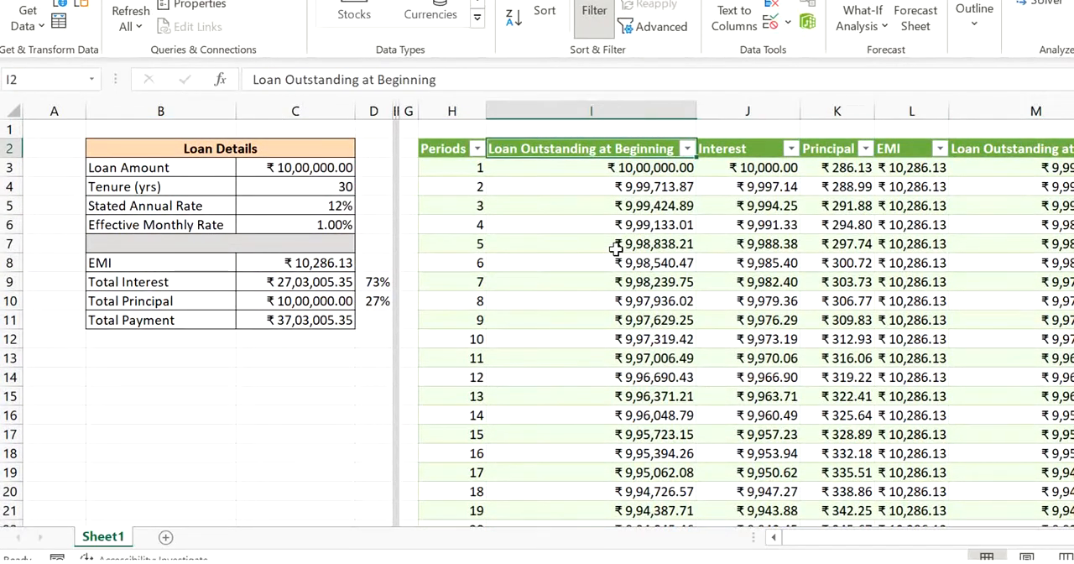
key("Down")
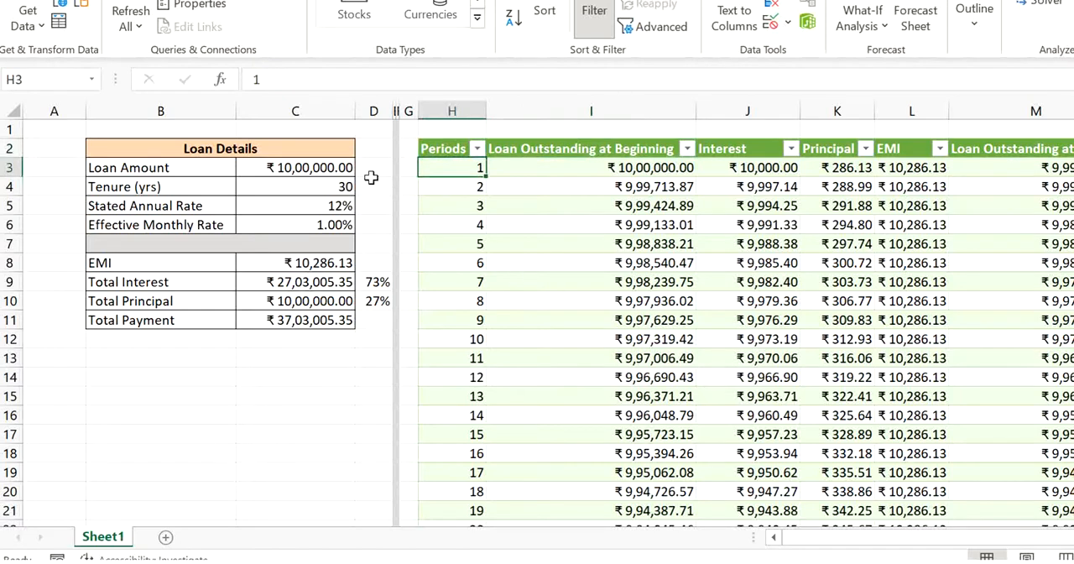
left_click(332, 187)
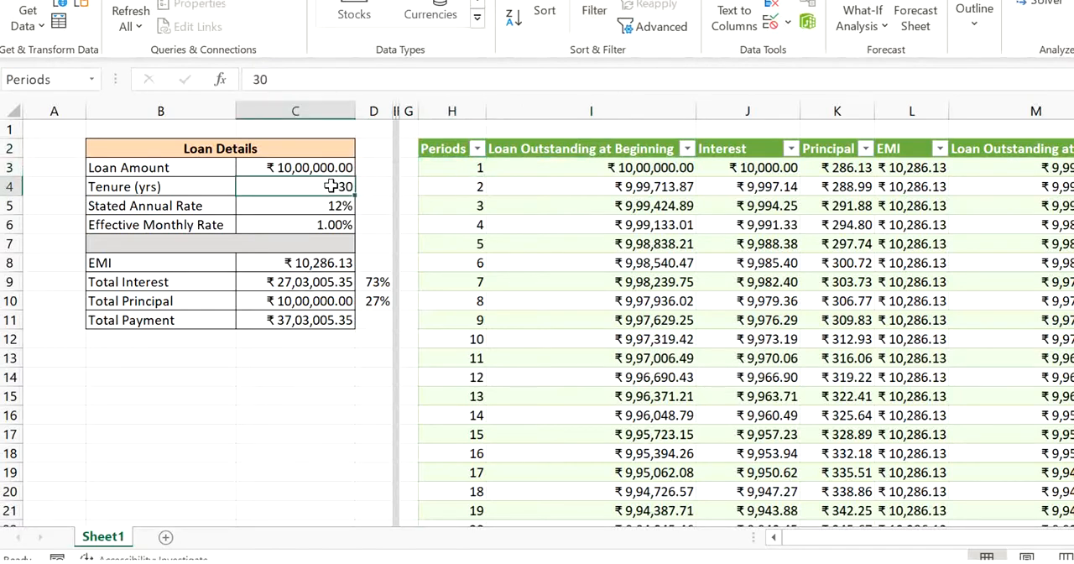
type("10")
key("Return")
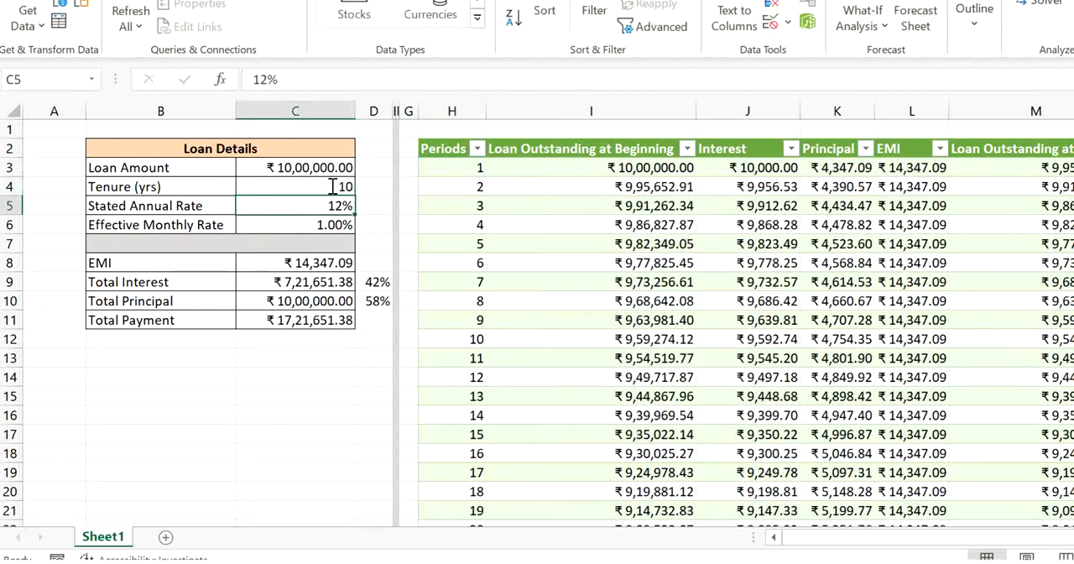
- Check the last row of the Periods column and refresh all the workbook's queries
left_click(615, 225)
left_click(475, 227)
key("ctrl+Down")
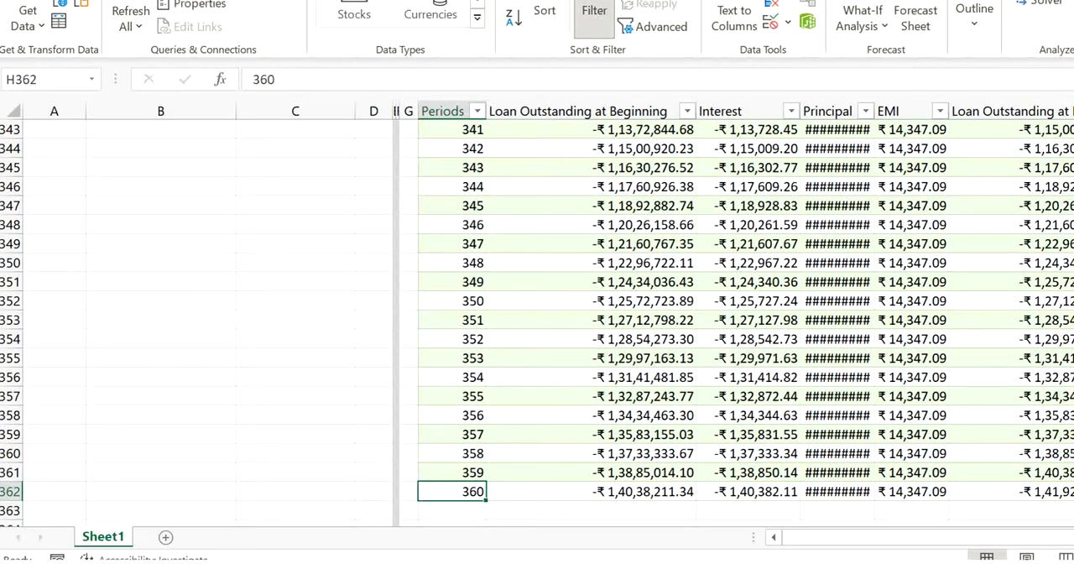
left_click(130, 12)
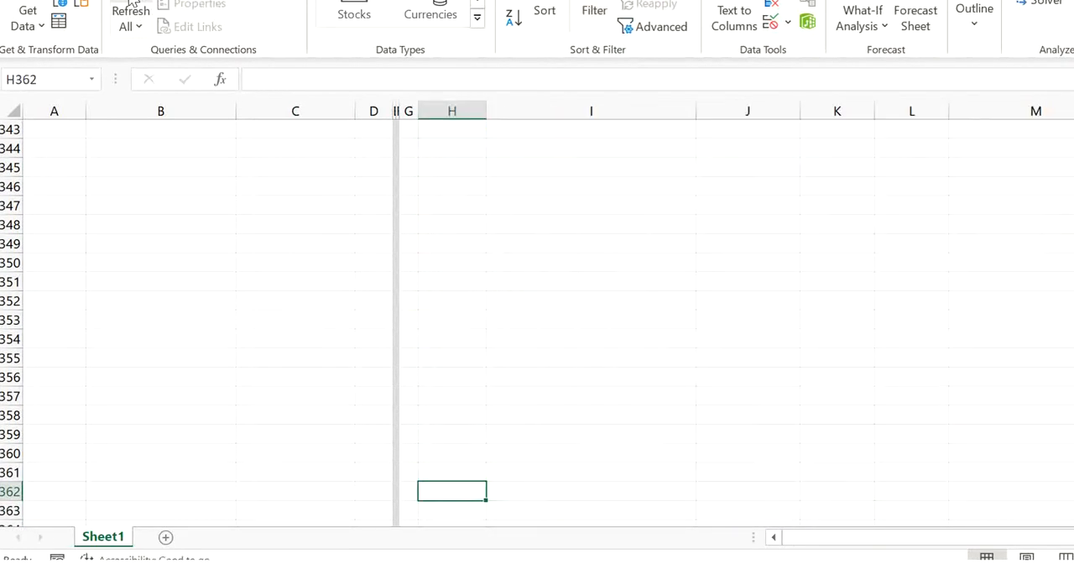
- Examine the refreshed schedule's last period across its row, ending at the Loan Outstanding at End formula
key("ctrl+Up")
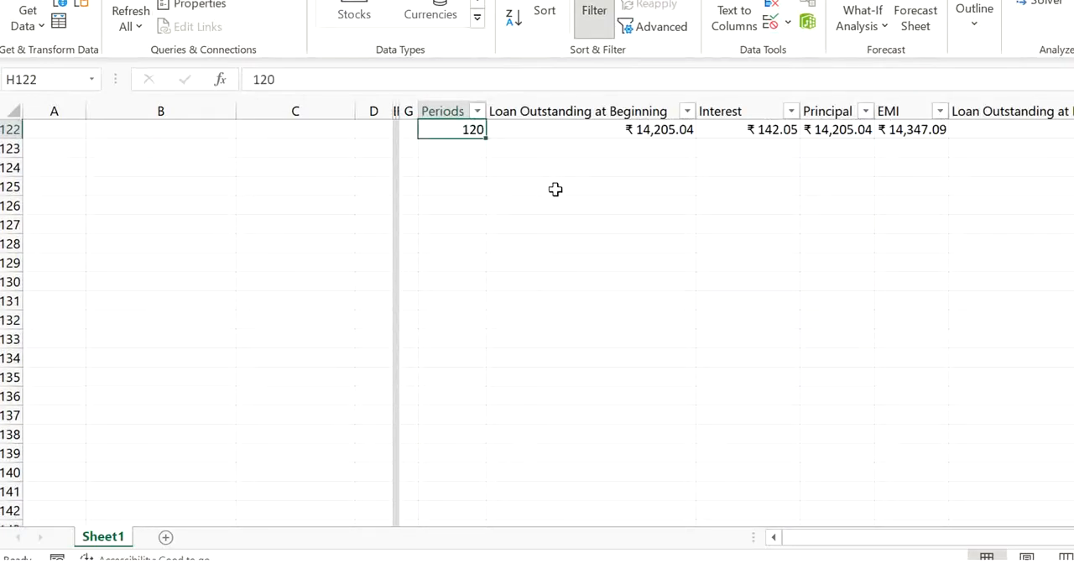
key("ctrl+Up")
key("ctrl+Down")
key("Down")
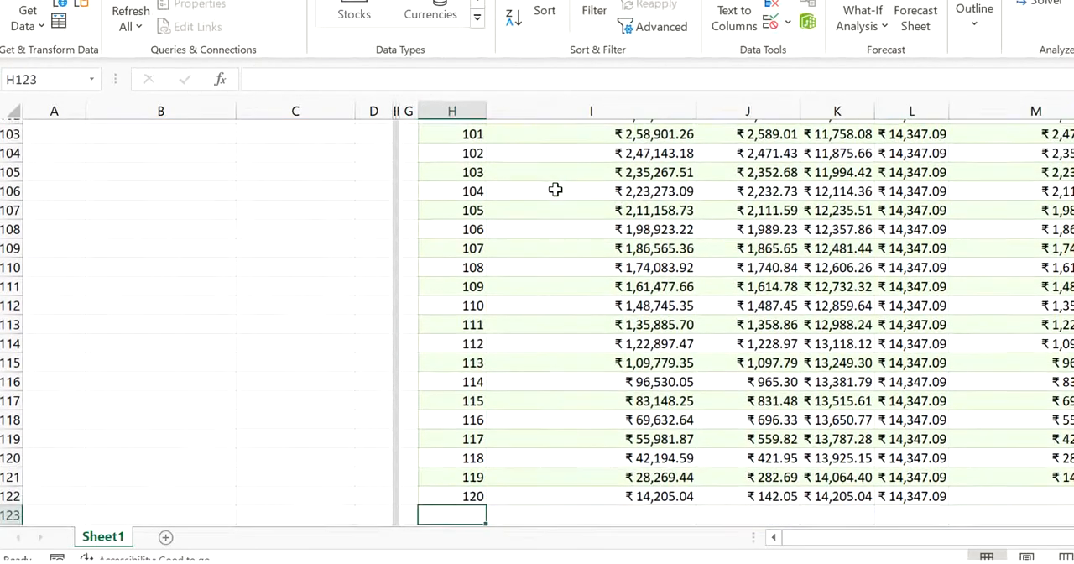
key("Up")
key("Right")
key("Right")
key("Right")
key("Right")
key("Right")
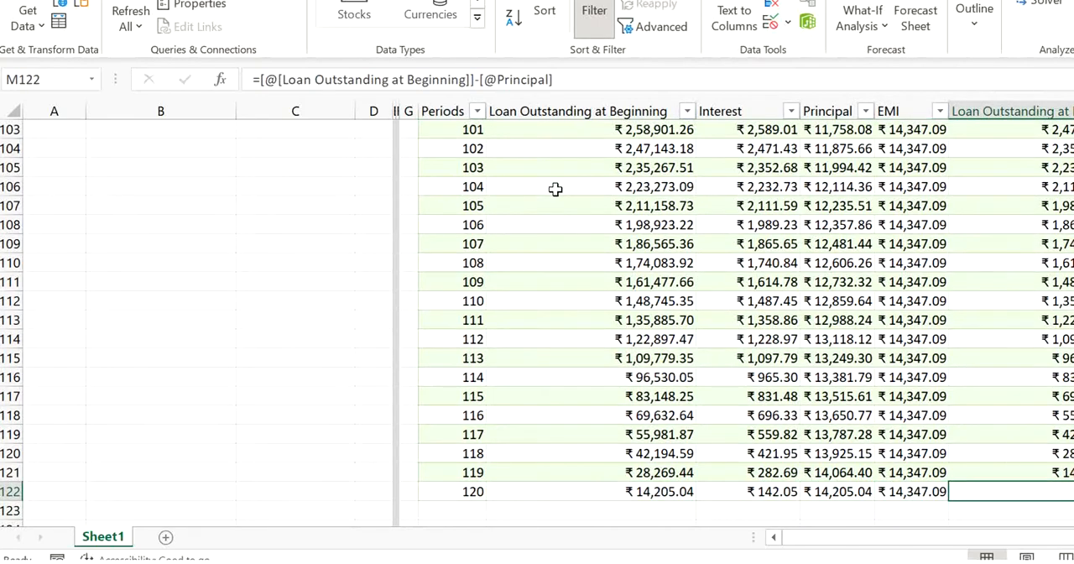
- Set the Stated Annual Rate in the Loan Details to 10%
key("ctrl+Up")
key("Up")
key("Down")
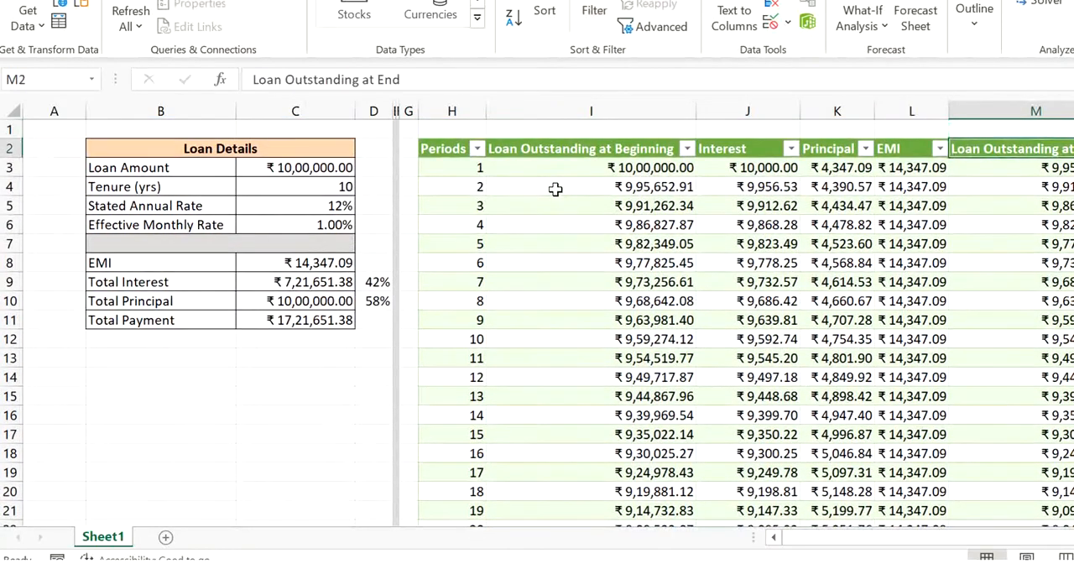
key("Down")
key("Left")
key("Left")
key("Left")
key("Left")
key("Left")
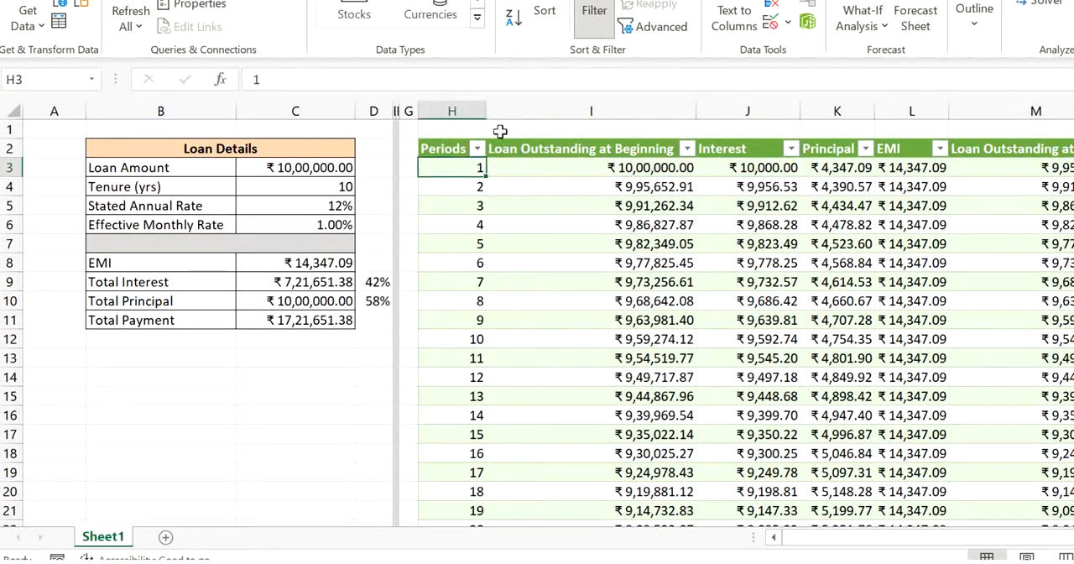
left_click(344, 204)
double_click(342, 204)
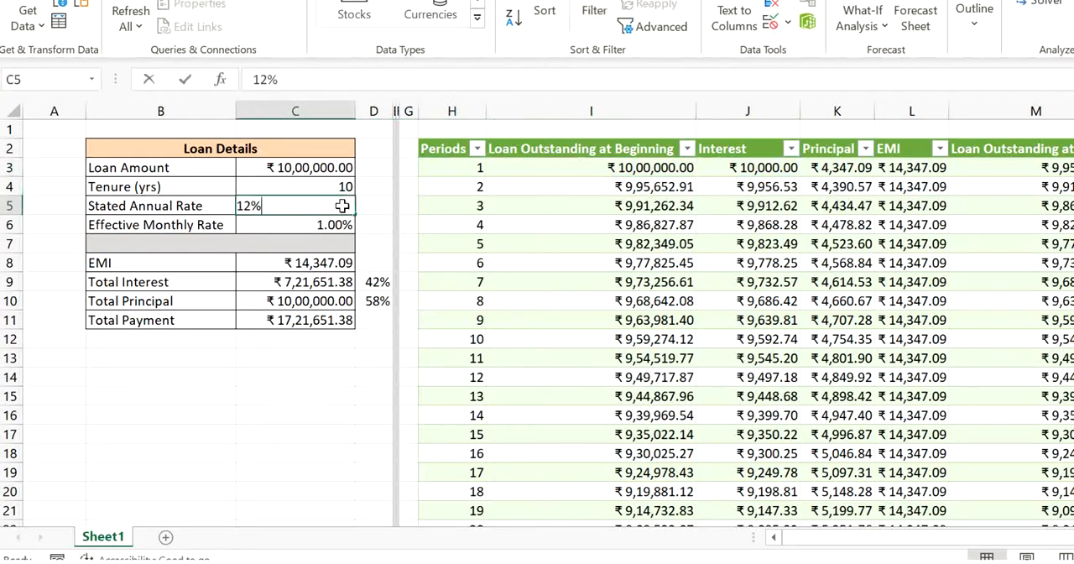
left_click(250, 210)
key("BackSpace")
type("0")
key("Return")
- Review the recalculated Interest, EMI, beginning balance and Periods cells and the total interest, principal and payment amounts
key("Right")
key("Right")
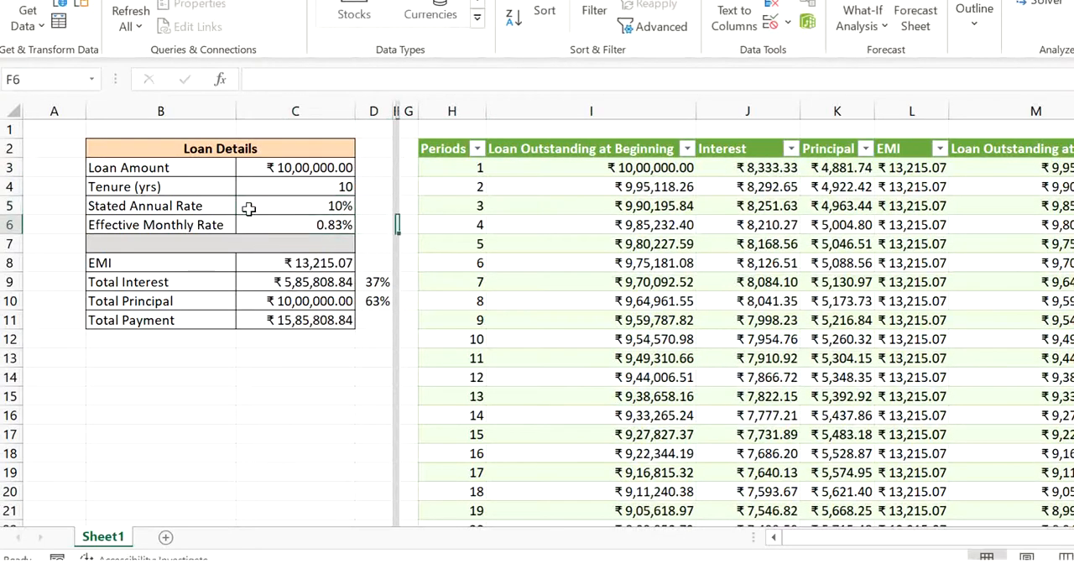
key("Right")
key("Right")
key("Right")
key("Right")
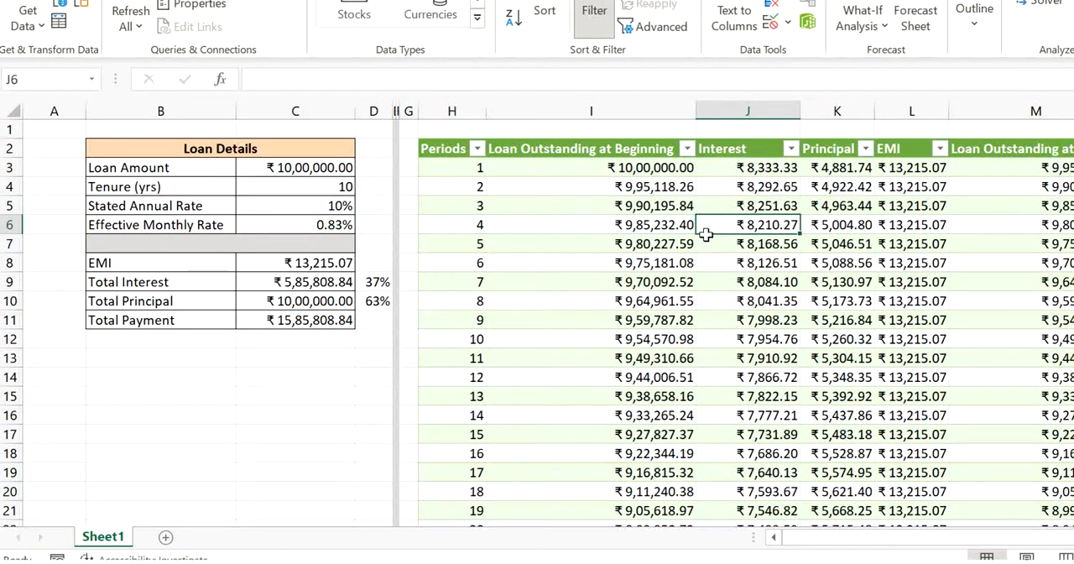
left_click(736, 172)
left_click(731, 277)
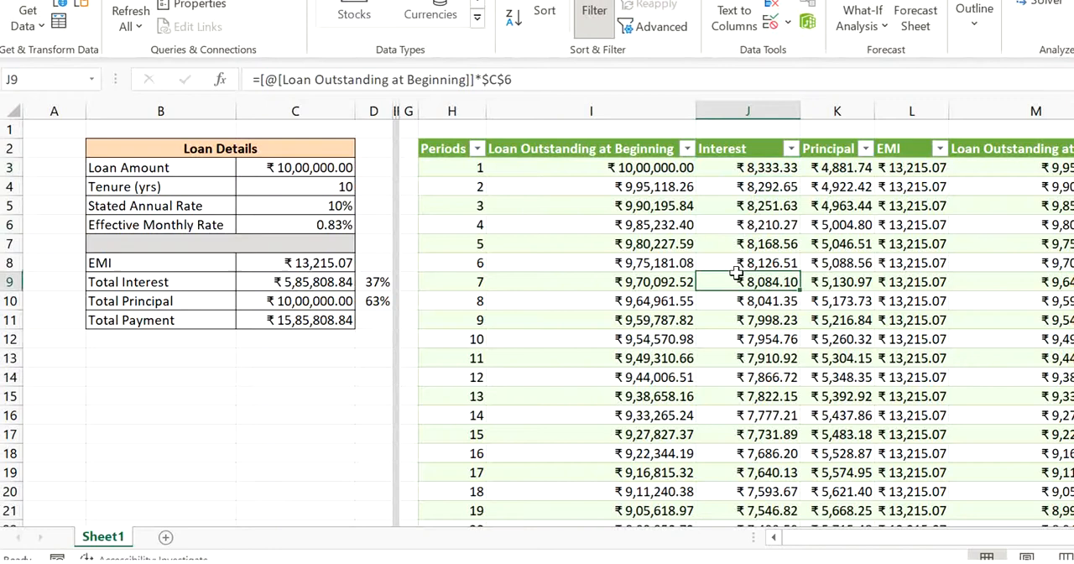
left_click(897, 243)
left_click(612, 206)
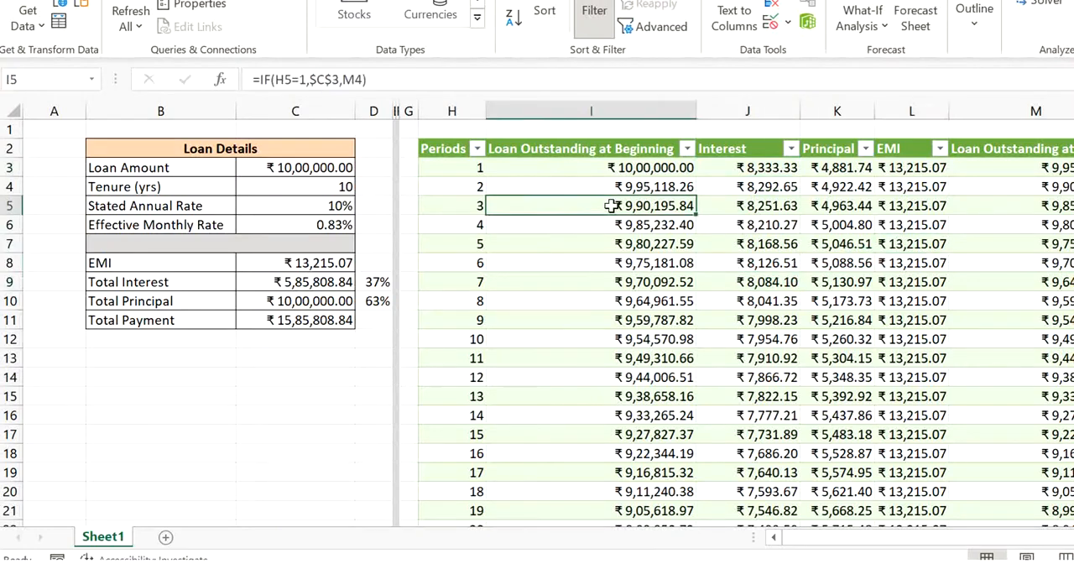
left_click(507, 185)
left_click(470, 184)
left_click(479, 243)
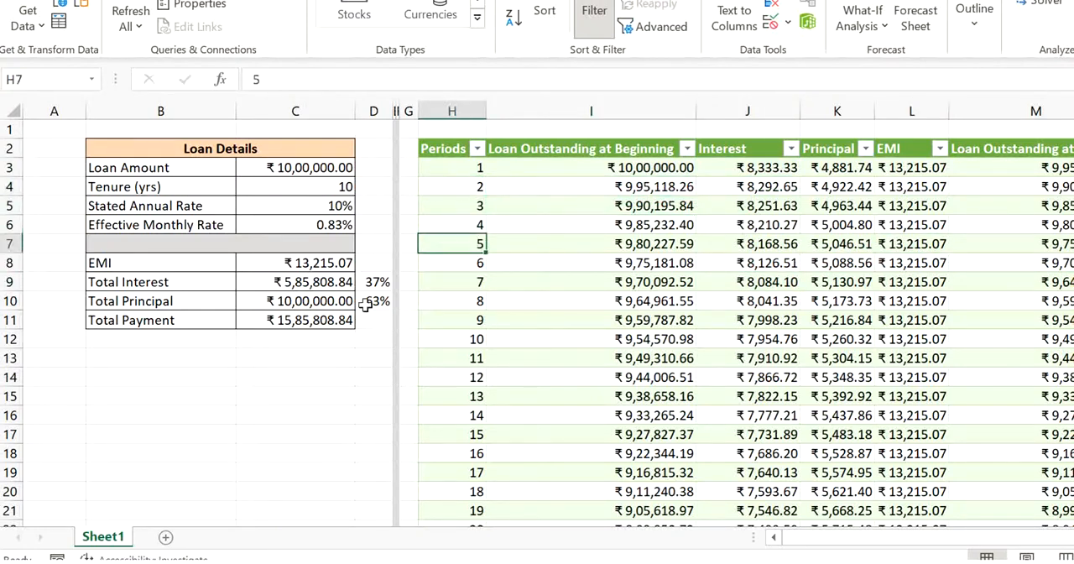
left_click(319, 285)
left_click_drag(317, 285, 322, 322)
left_click(270, 358)
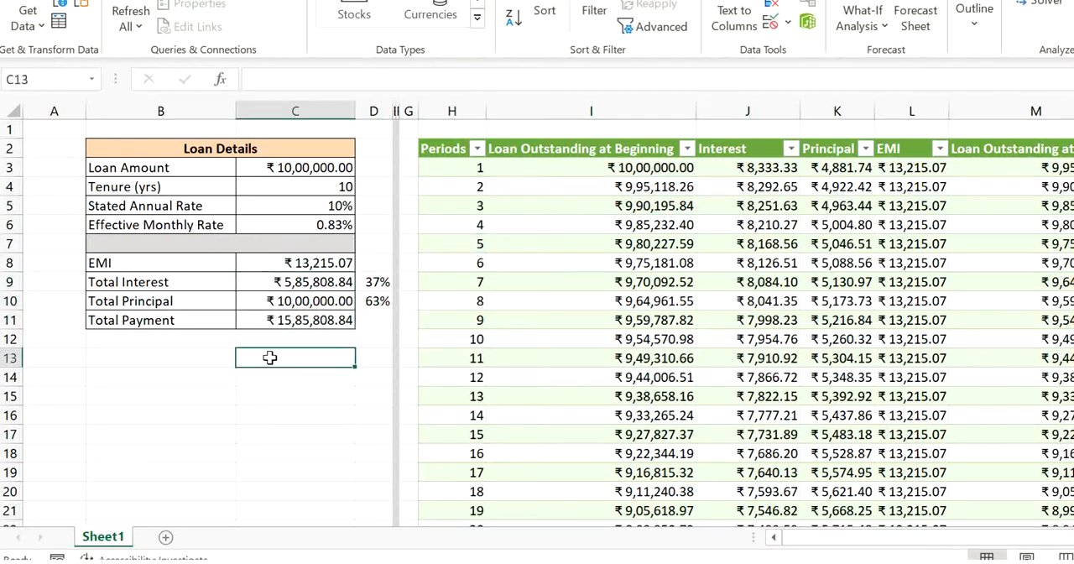
- Copy the Total Interest, Total Principal and Total Payment labels to B13:B15 below the Loan Details
left_click(196, 352)
left_click(256, 356)
left_click_drag(182, 280, 183, 316)
key("ctrl+c")
key("Down")
key("Down")
key("Down")
key("Down")
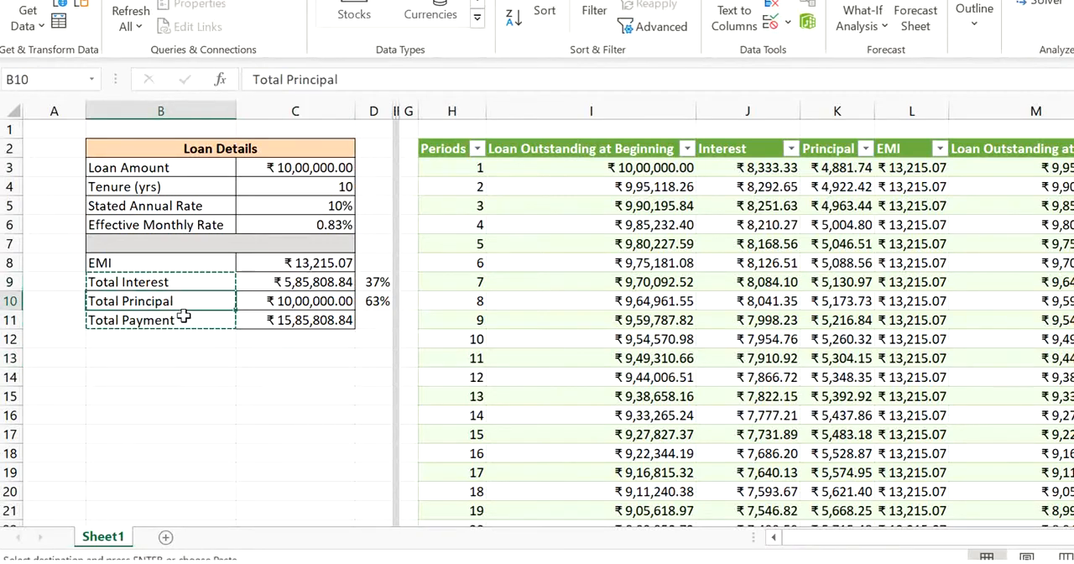
key("ctrl+v")
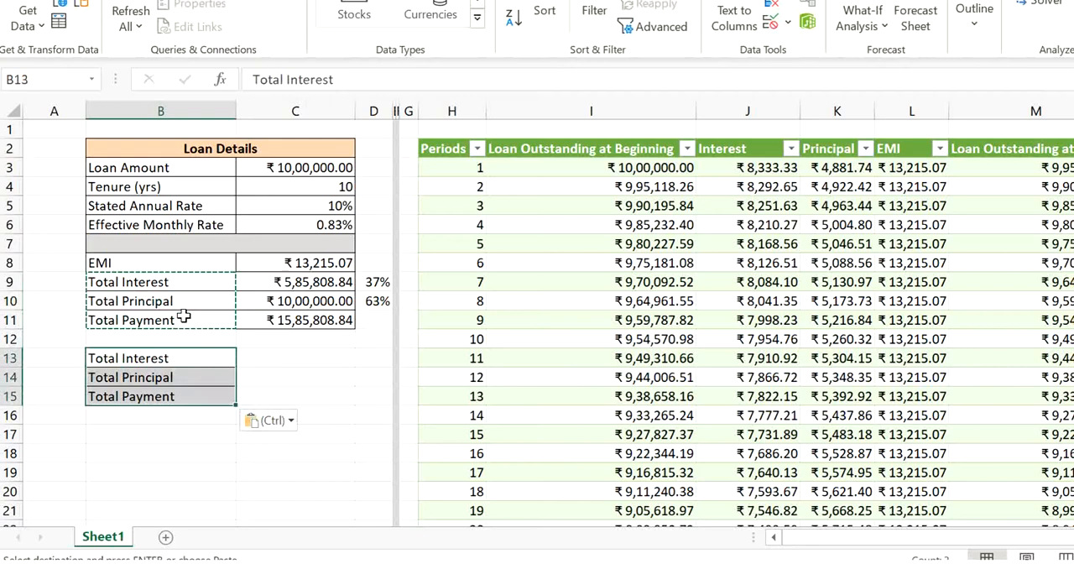
- Calculate Total Interest in C13 from the schedule with =SUM(Periods_2[Interest])
left_click(269, 359)
key("Escape")
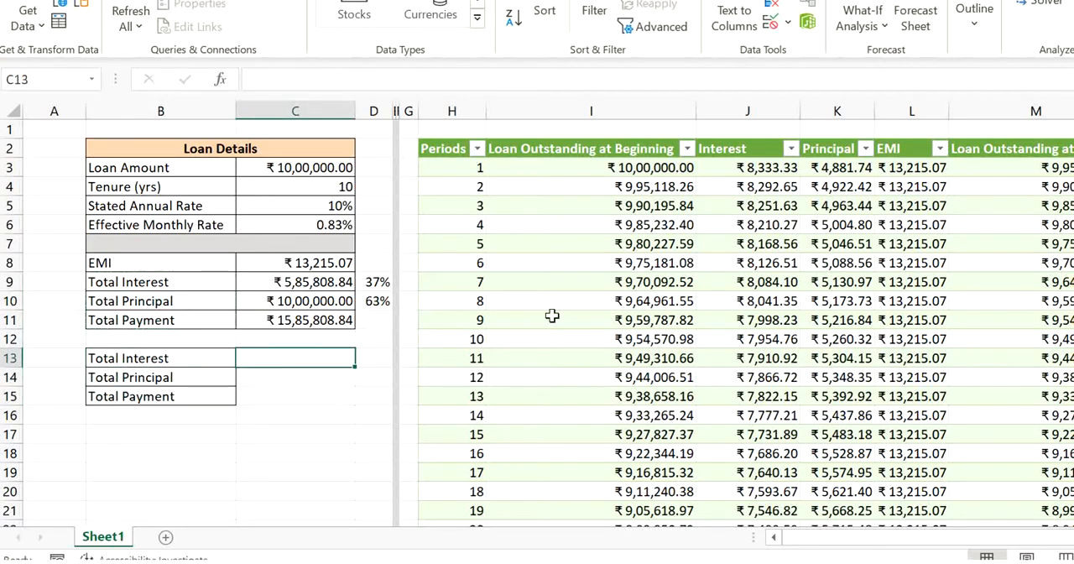
type("=sum(")
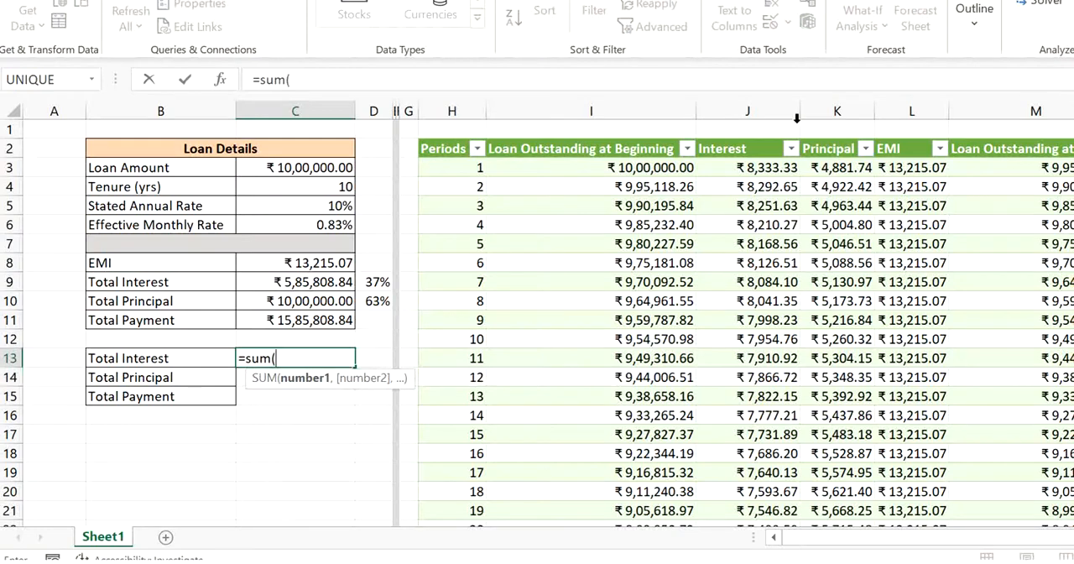
left_click(745, 137)
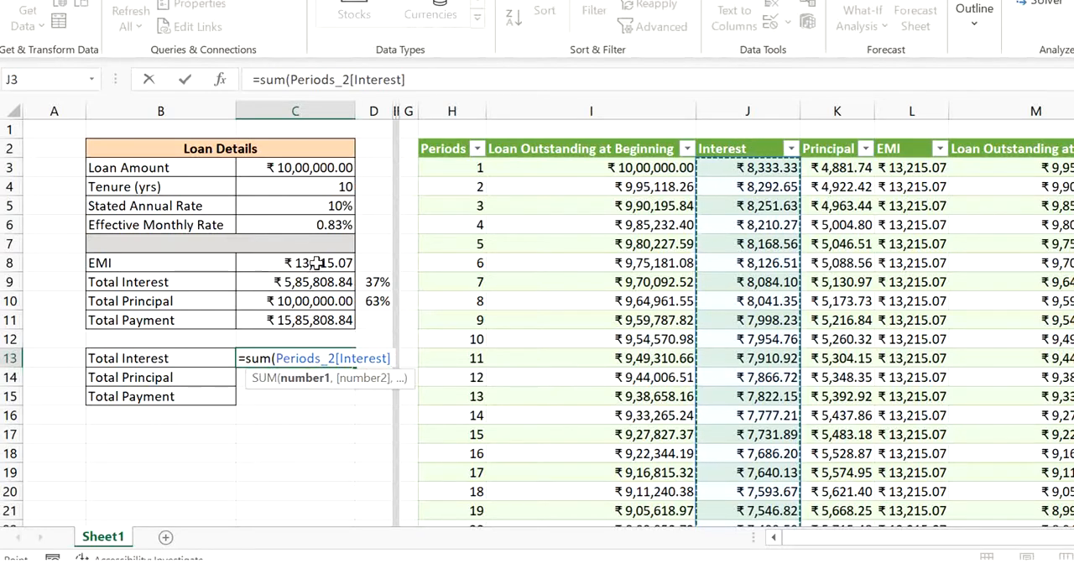
type(")")
key("Return")
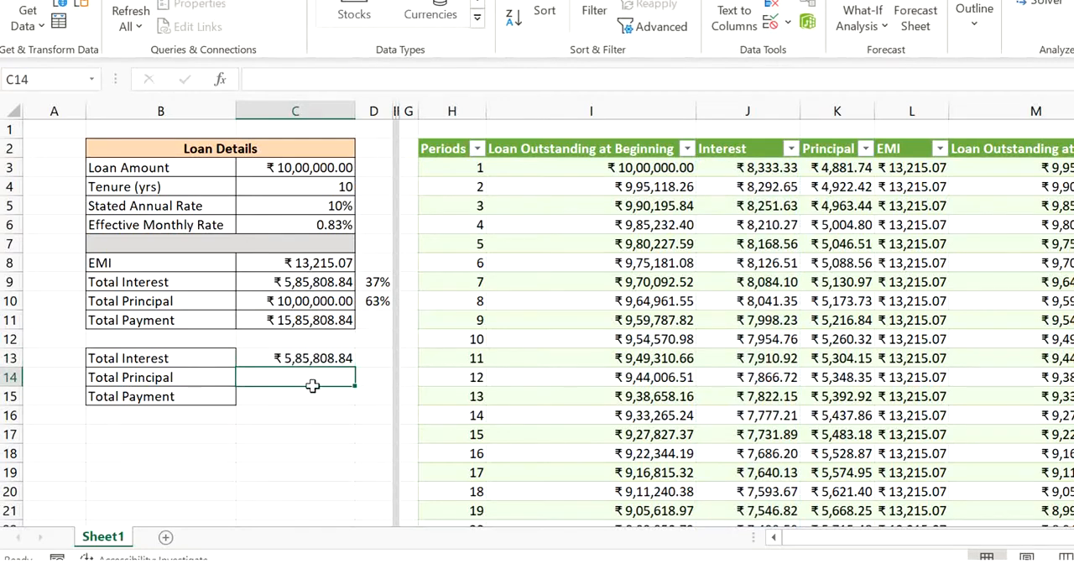
- Calculate Total Principal in C14 from the schedule with =SUM(Periods_2[Principal])
type("=")
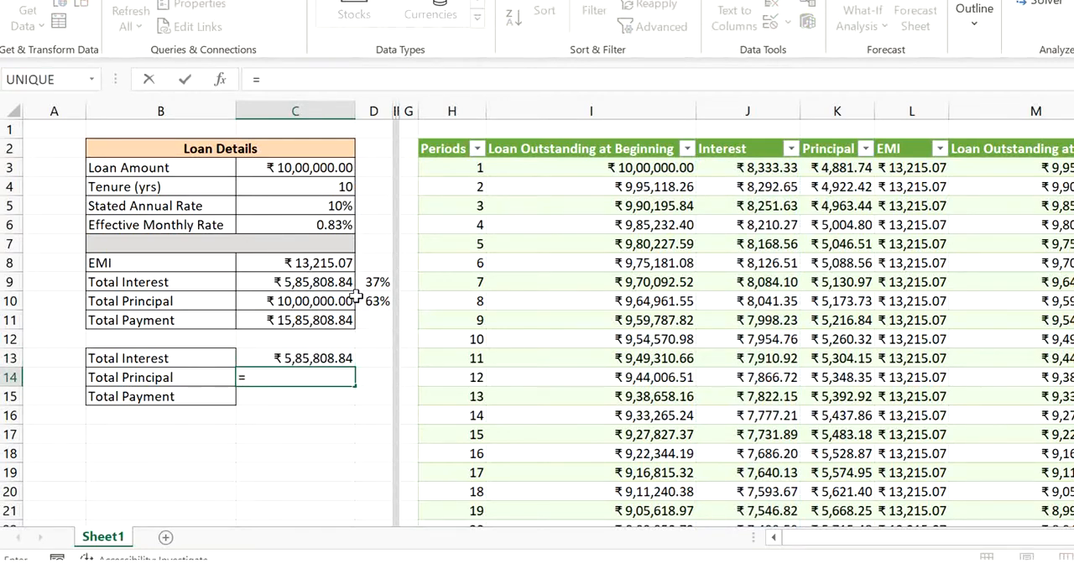
type("sum(")
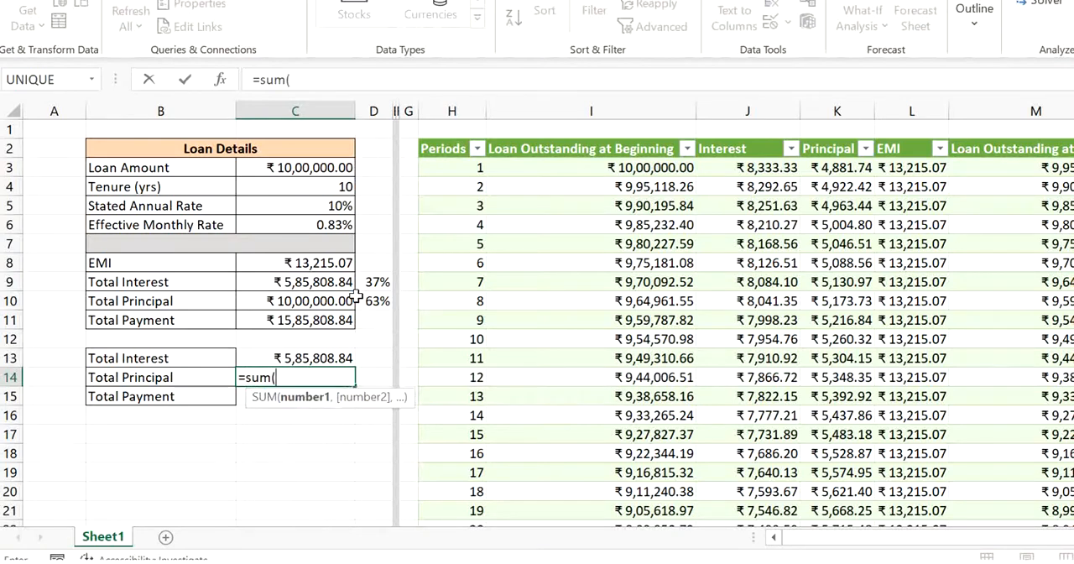
left_click(829, 134)
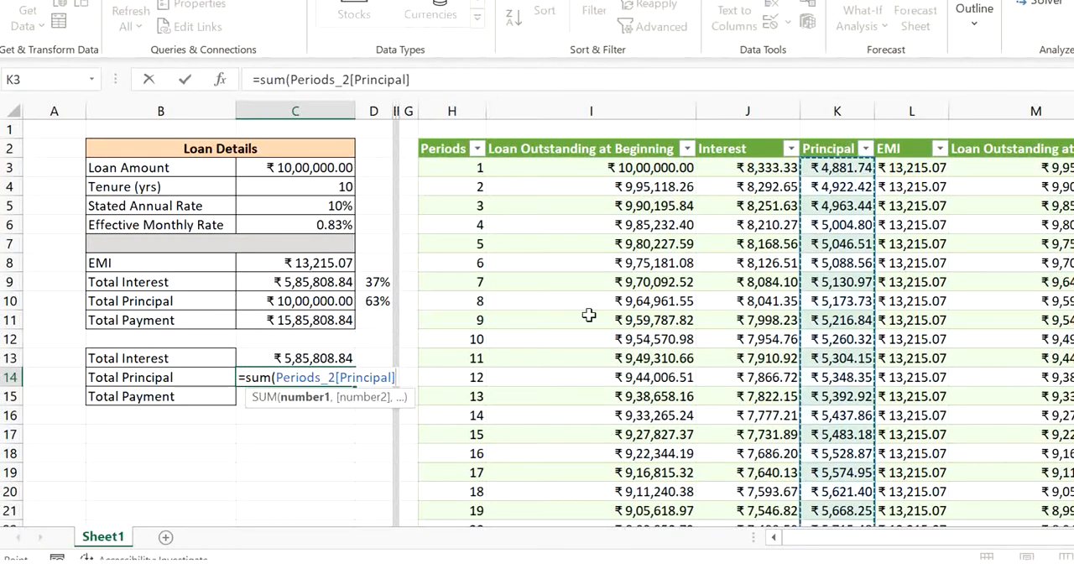
key("Return")
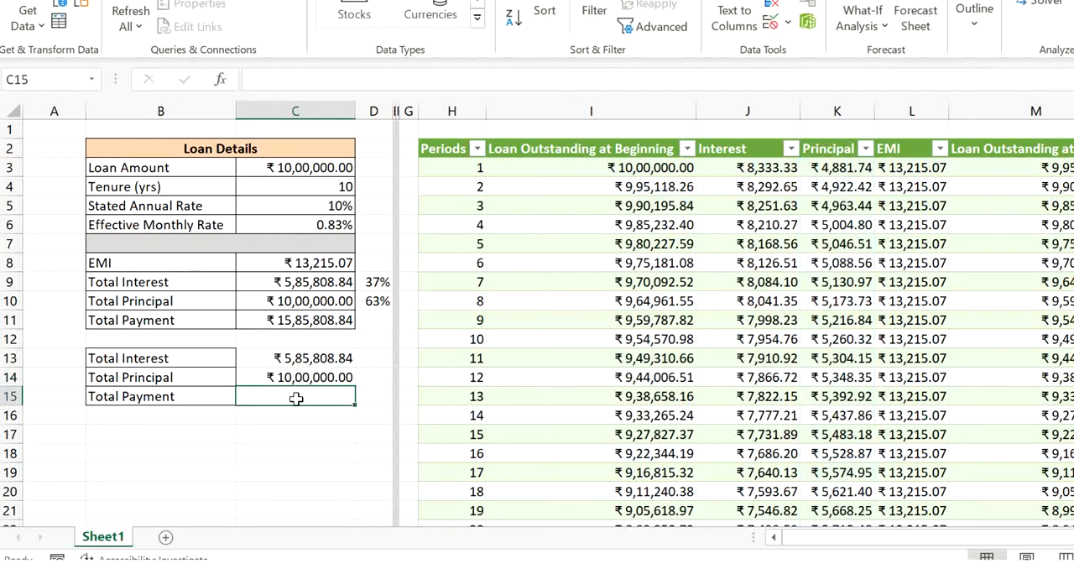
- Calculate Total Payment in C15 from the schedule with =SUM(Periods_2[EMI])
type("=")
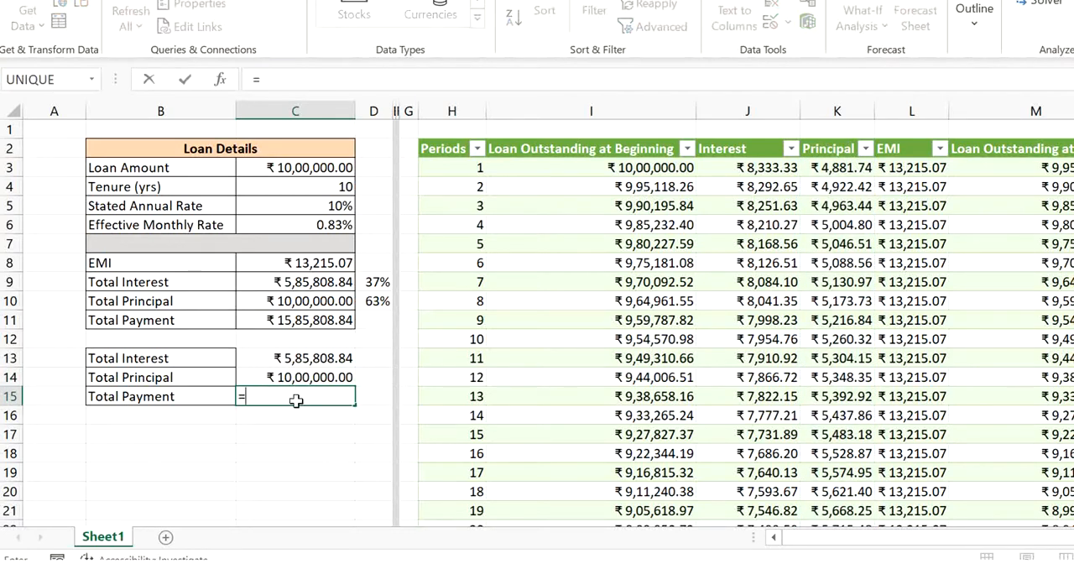
type("sum(")
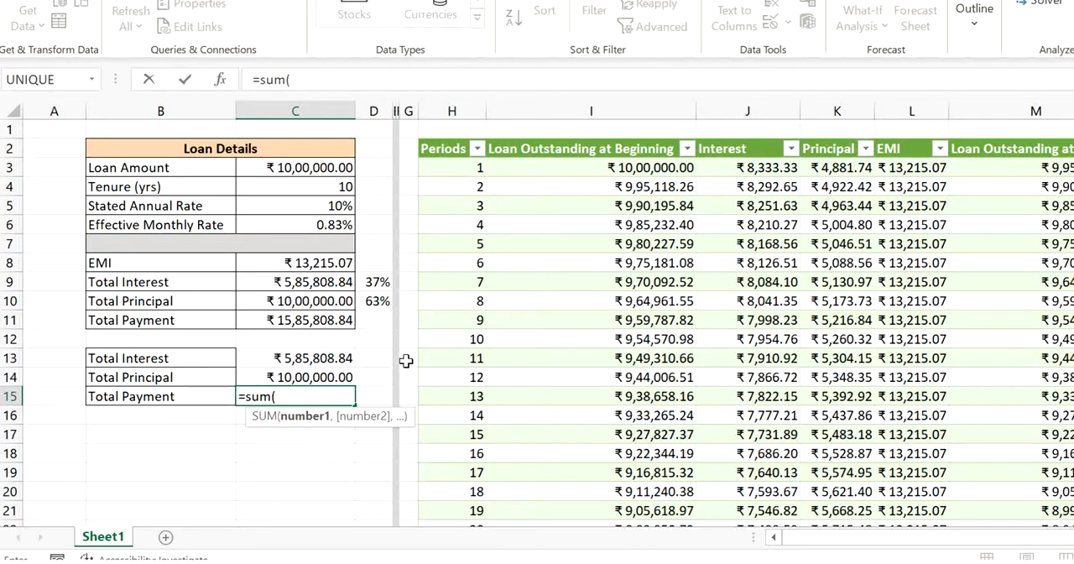
left_click(893, 144)
left_click(899, 139)
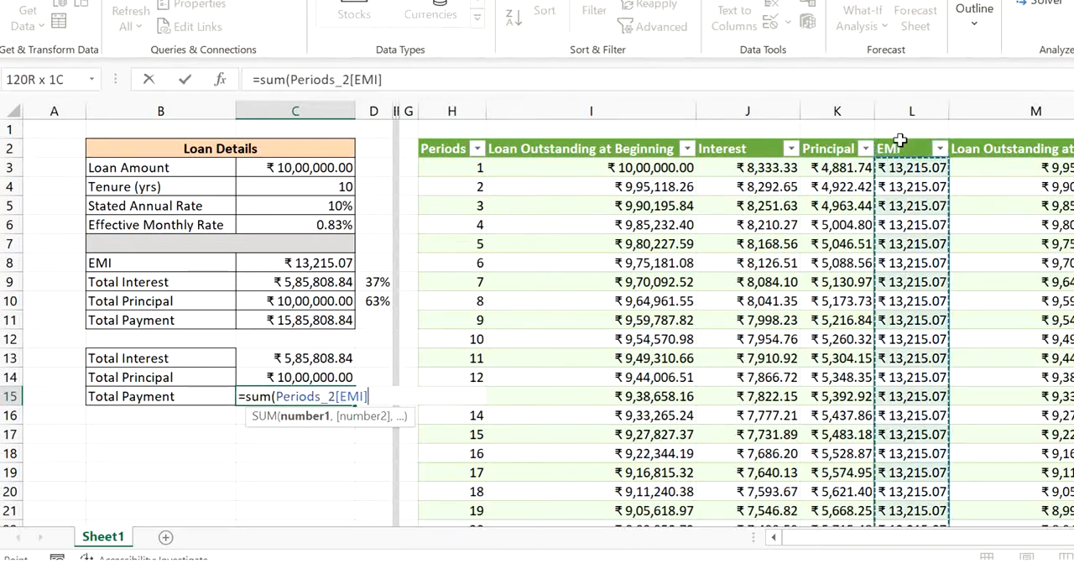
type(")")
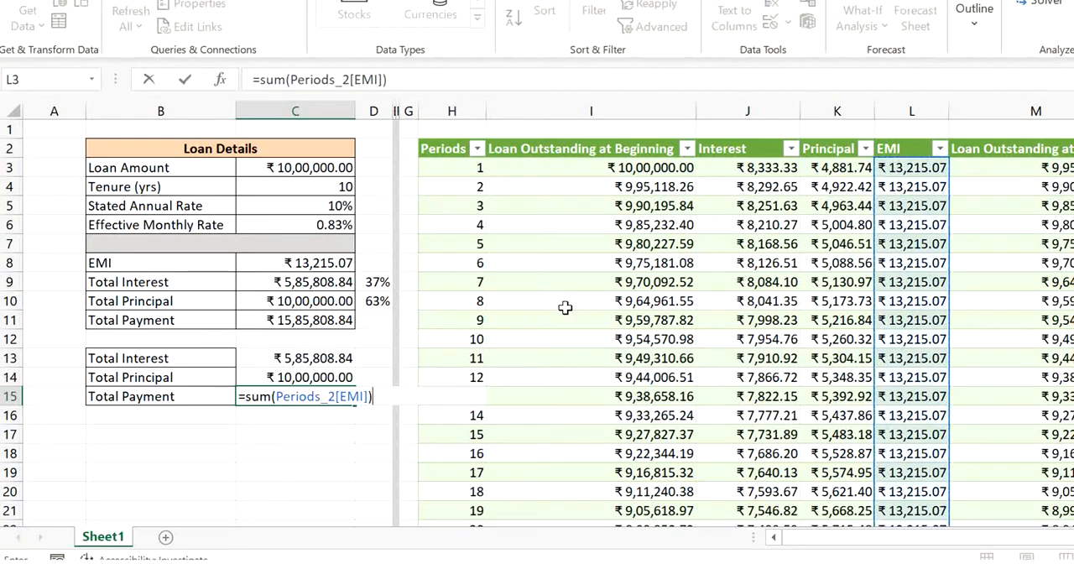
key("Return")
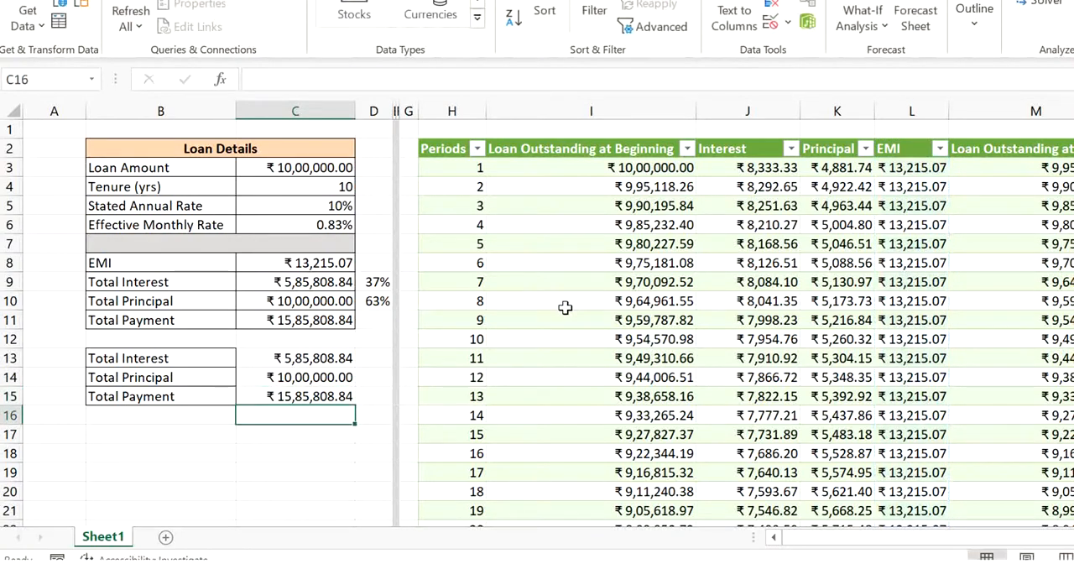
- Compare the schedule-based Total Principal and Total Payment in C14:C15 with the corresponding totals in the Loan Details
left_click(285, 378)
left_click(330, 396)
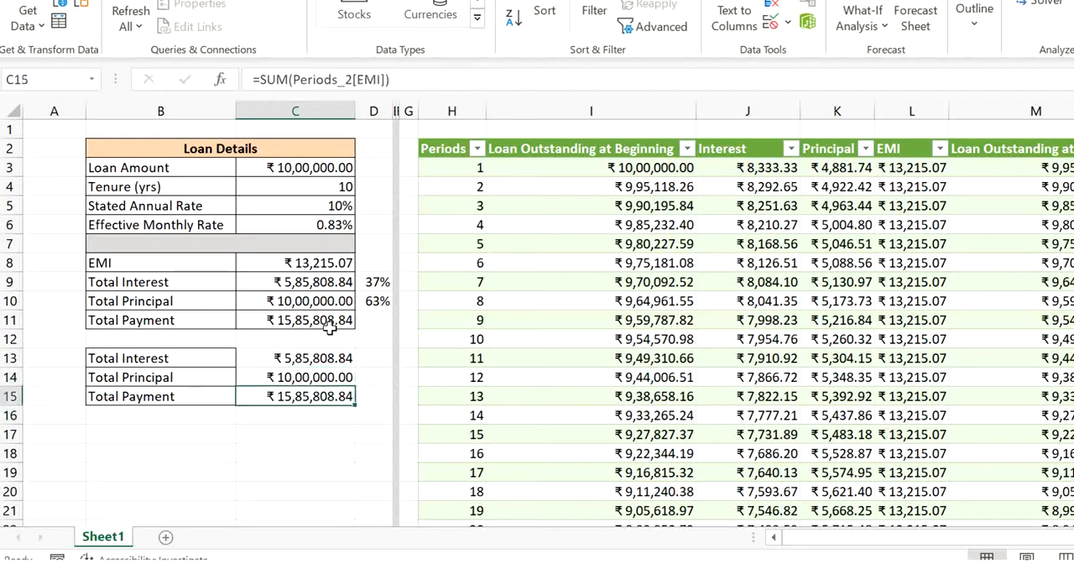
left_click(328, 326)
key("Down")
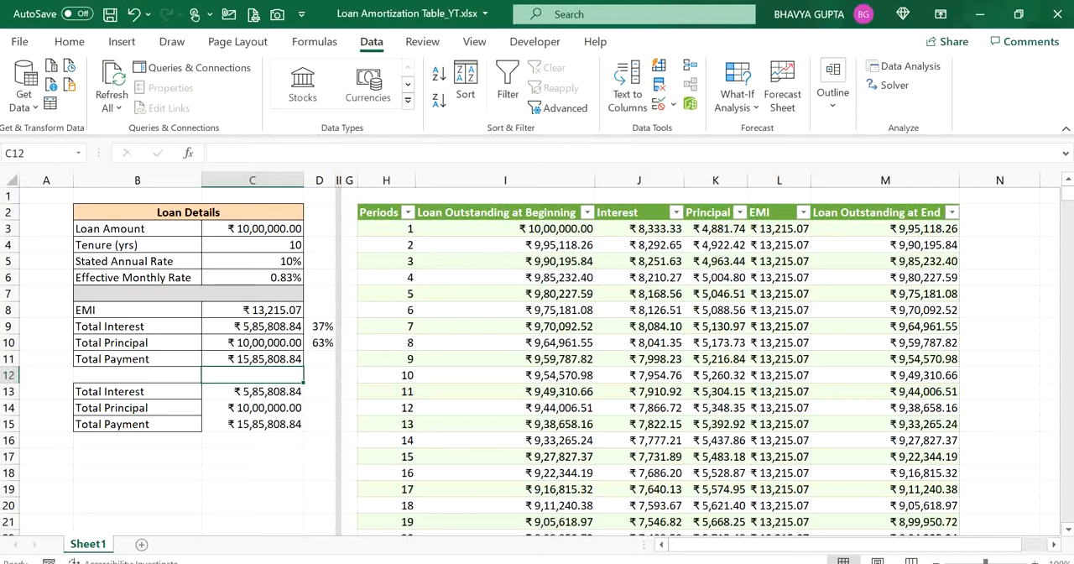
left_click(680, 295)
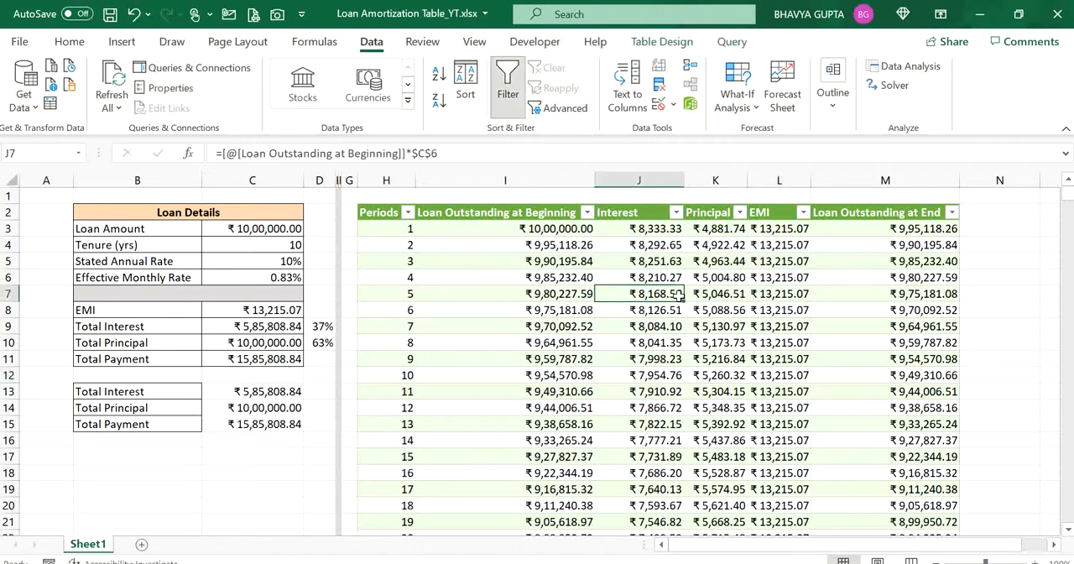
left_click(561, 294)
left_click(649, 311)
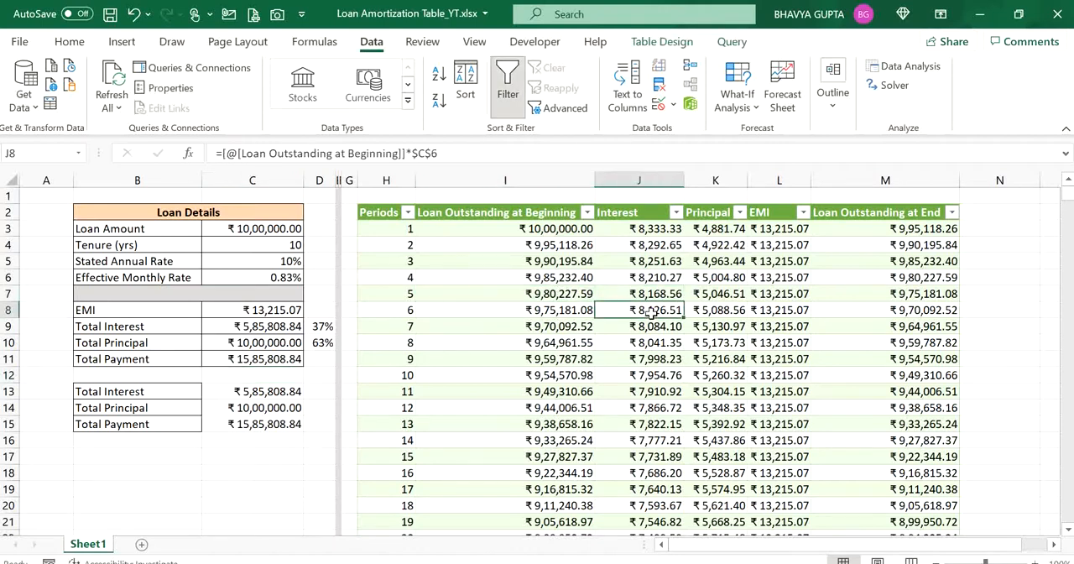
left_click(700, 308)
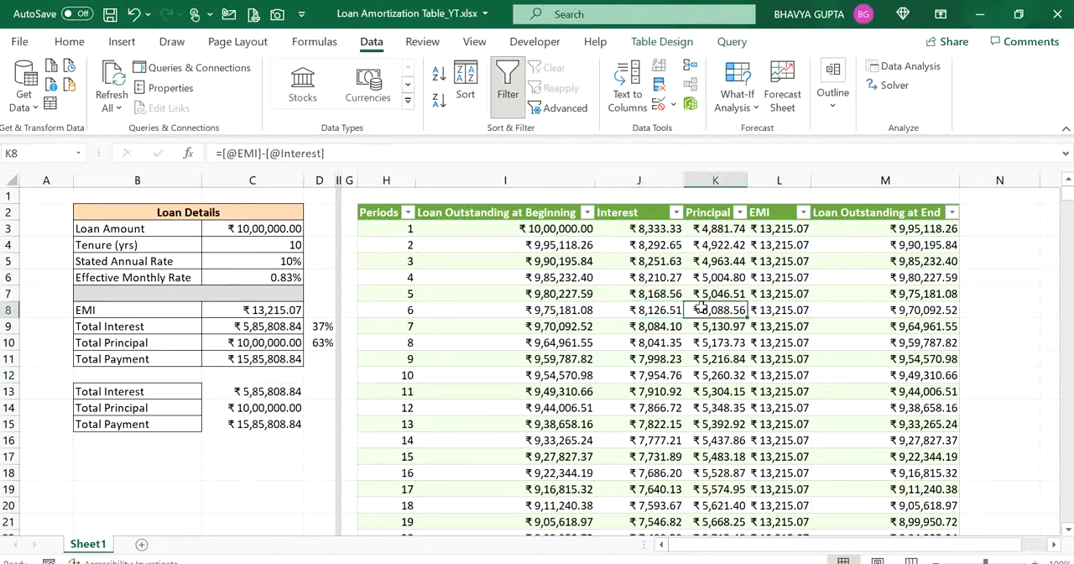
- Rename the repayment schedule table as Loan_Amortization
left_click(657, 263)
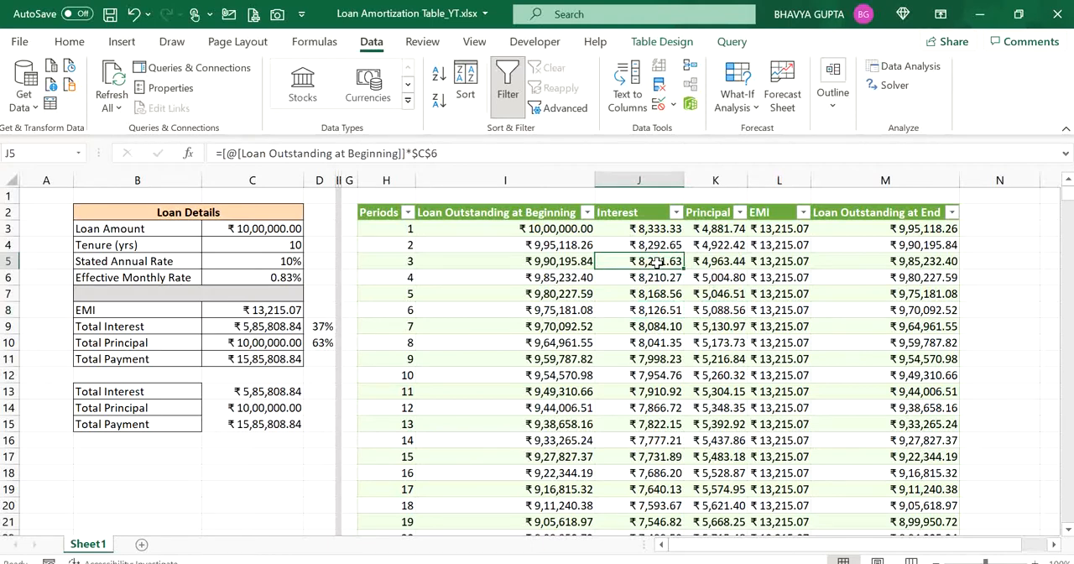
left_click(645, 46)
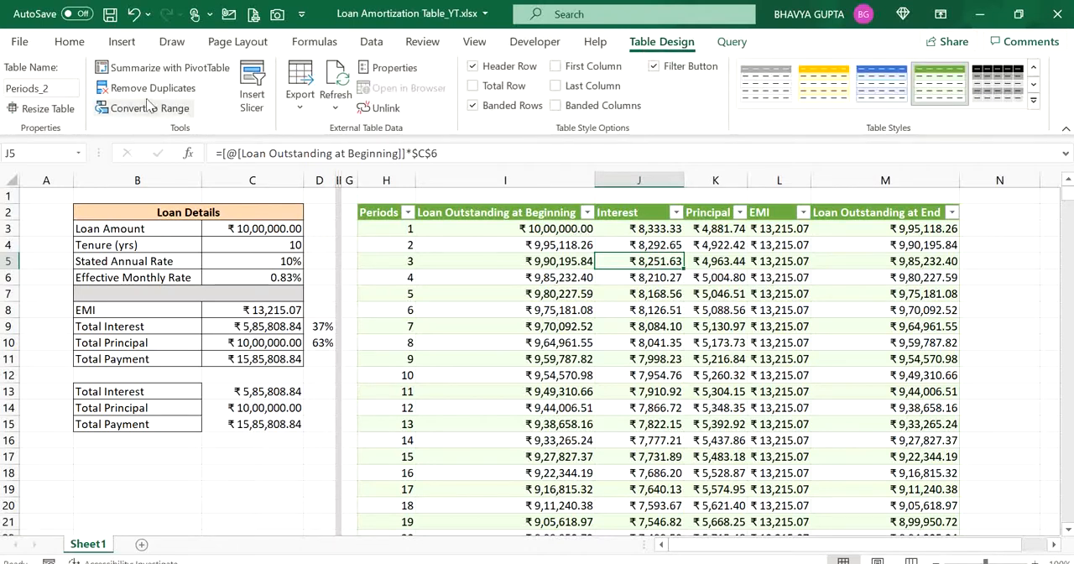
left_click(55, 88)
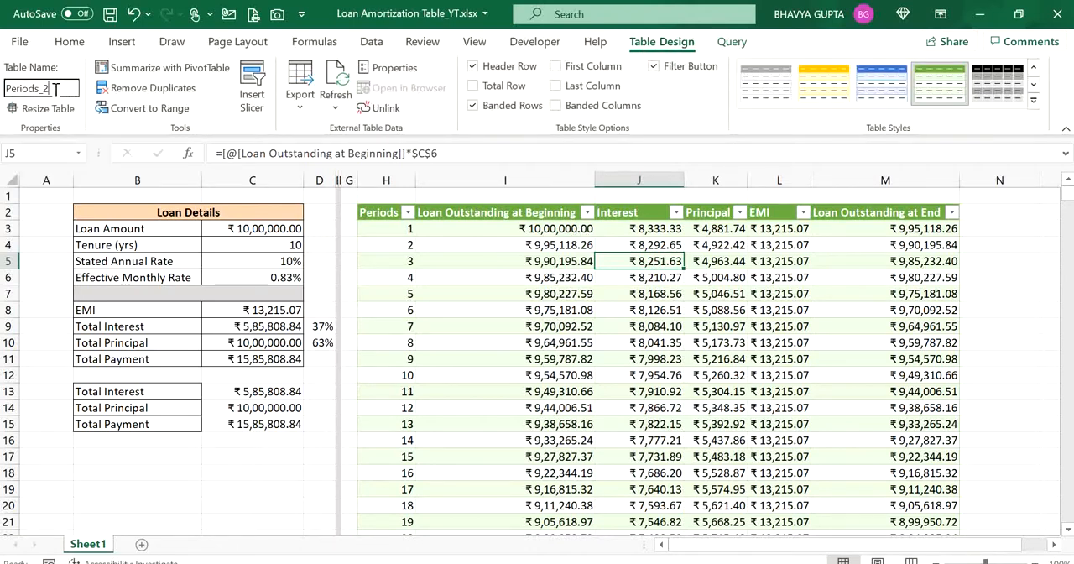
left_click_drag(58, 92, 3, 88)
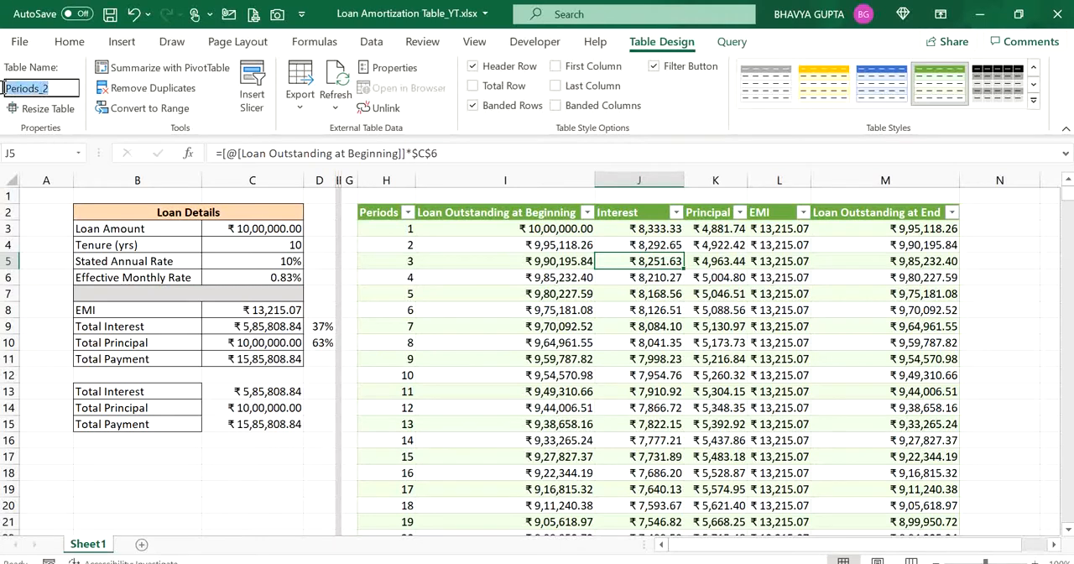
key("BackSpace")
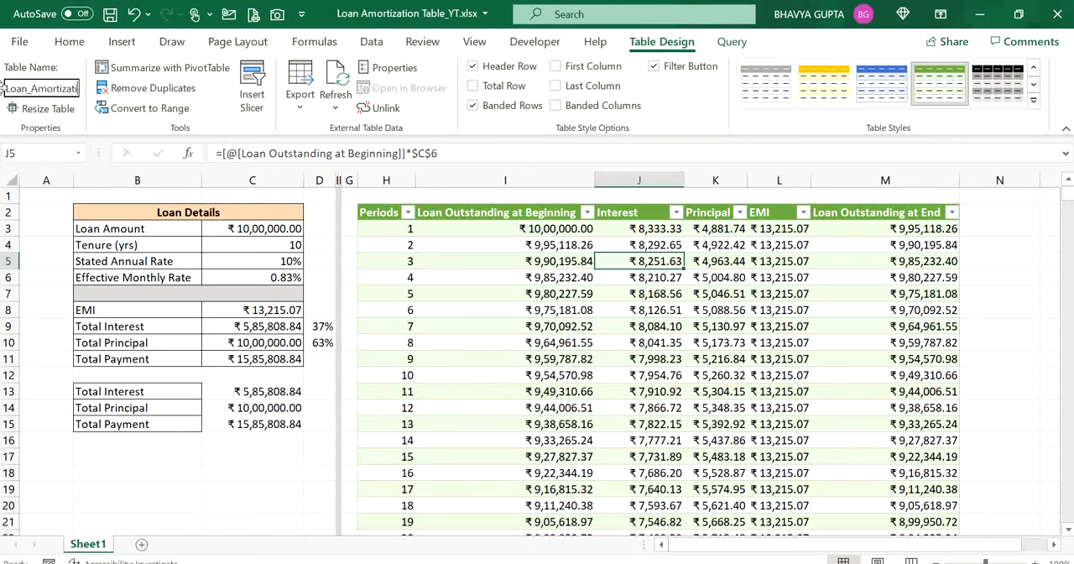
type("on")
key("Return")
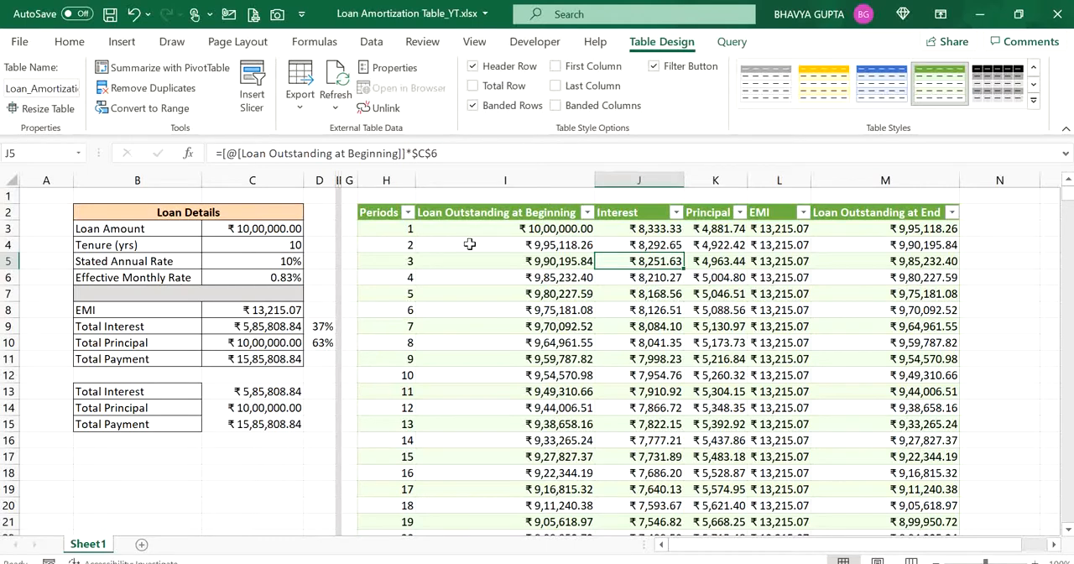
- Apply the light black-and-white table style with grey banded rows to the repayment schedule
left_click(371, 41)
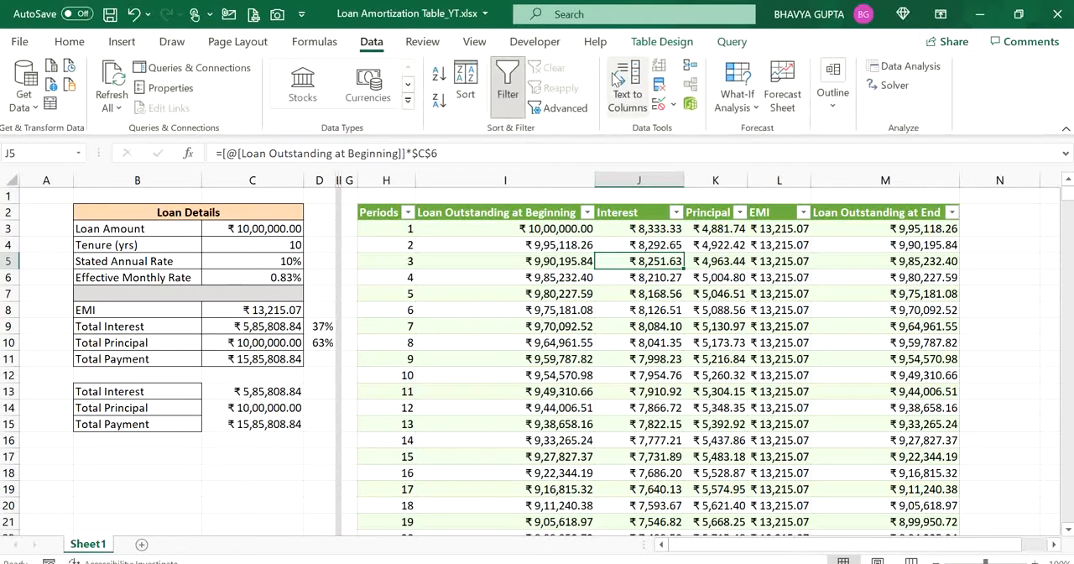
left_click(661, 41)
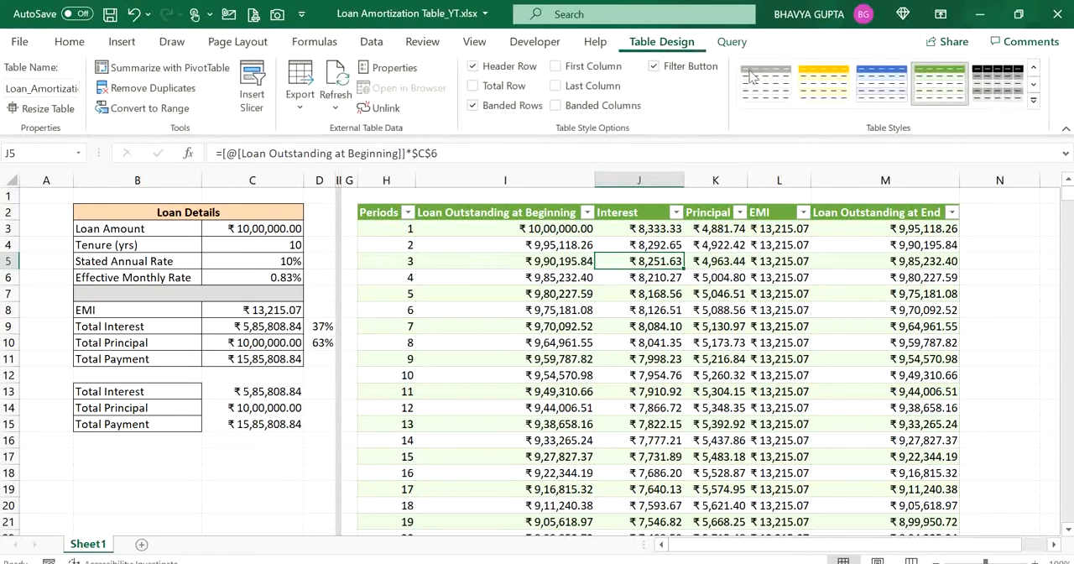
left_click(1033, 100)
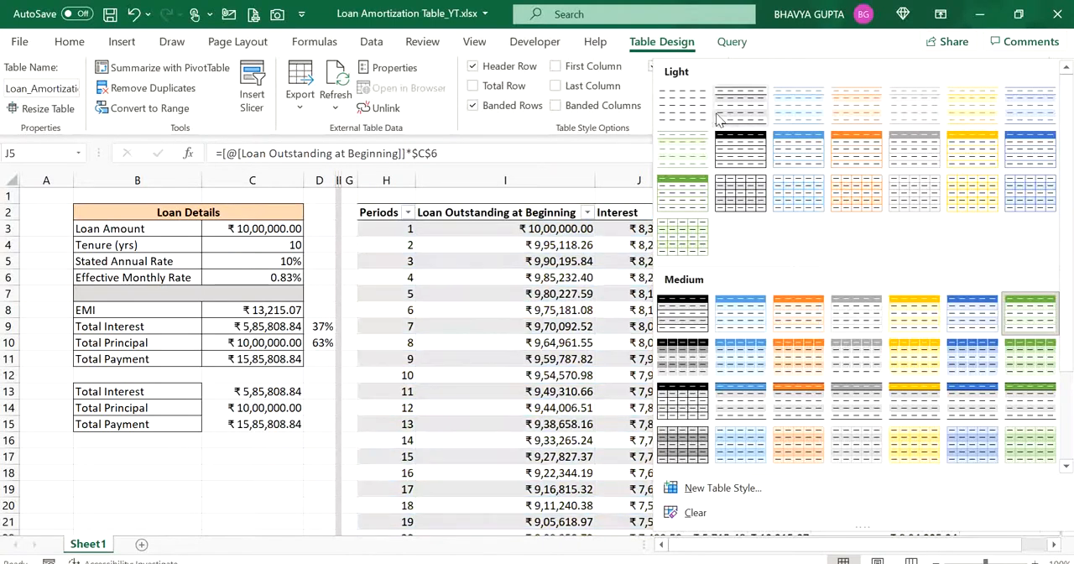
left_click(718, 114)
left_click(561, 351)
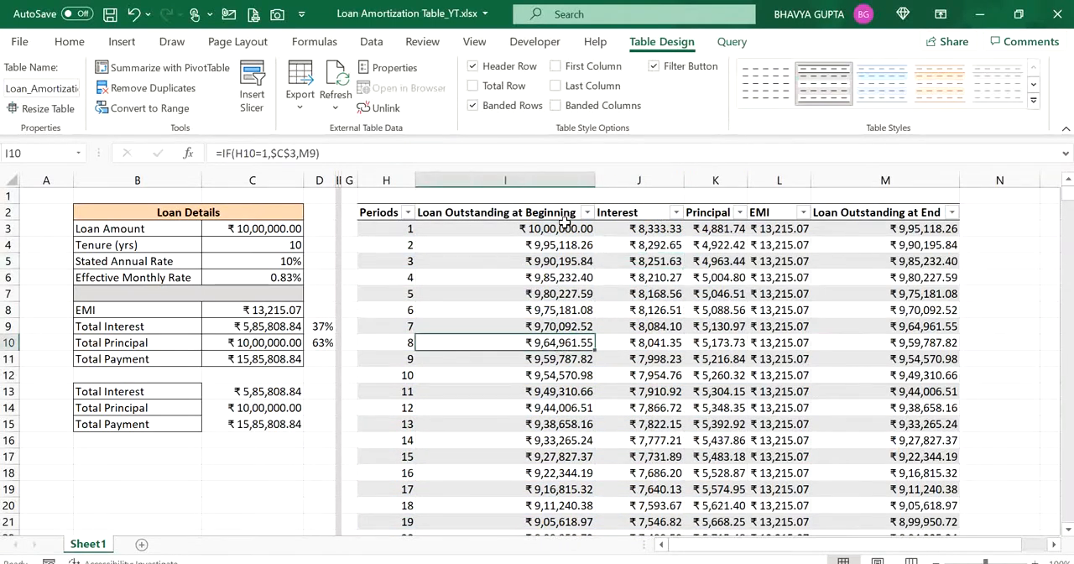
- Load the Loan_Amortization table into the Power Query Editor as a new query
left_click(560, 229)
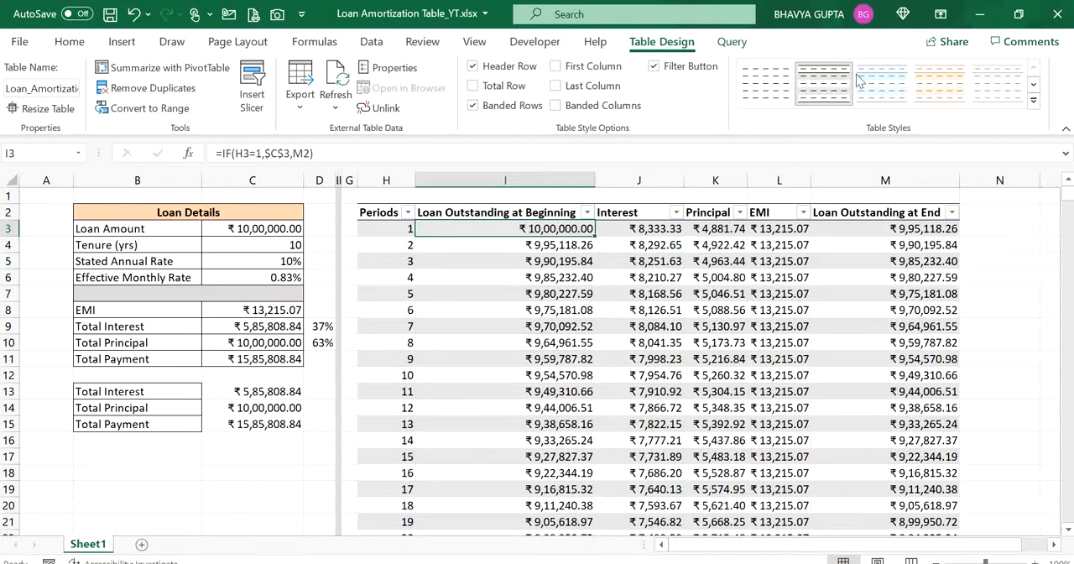
left_click(372, 42)
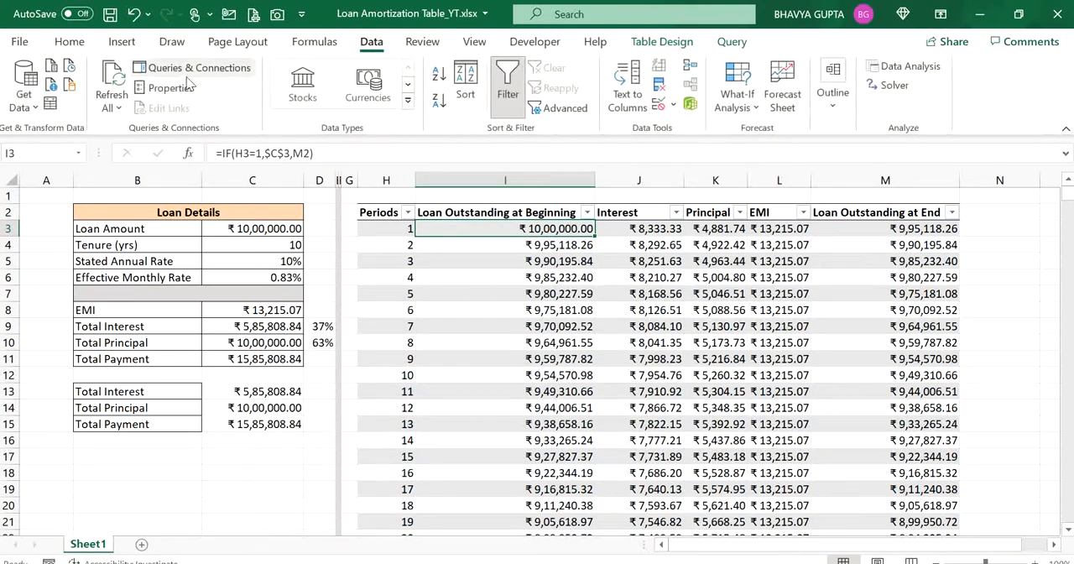
left_click(50, 103)
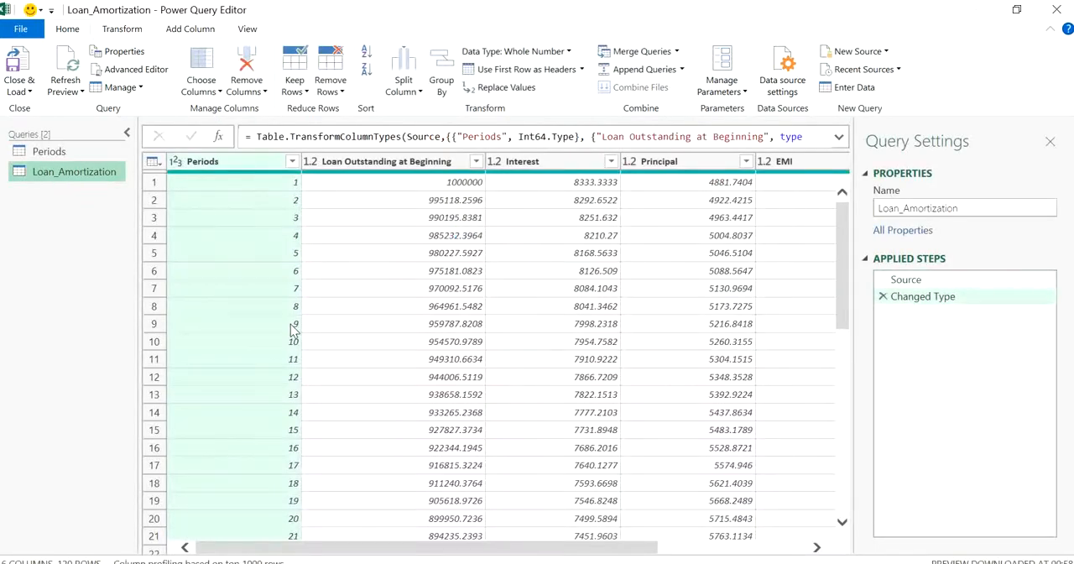
- Examine the Periods and Loan Outstanding at Beginning values for the first twelve rows of the Loan_Amortization query
left_click(295, 379)
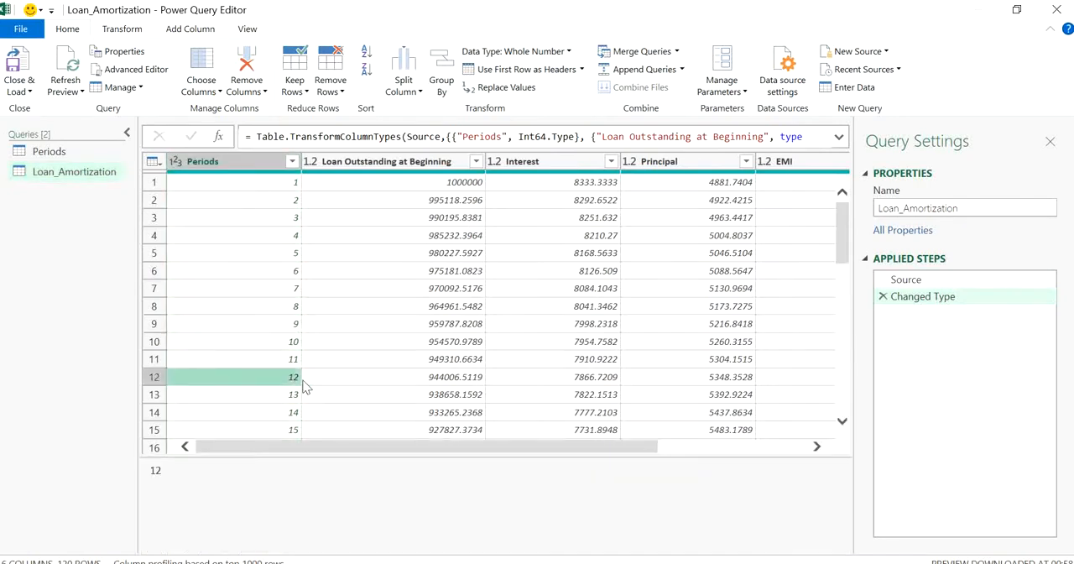
left_click(359, 381)
left_click(278, 378)
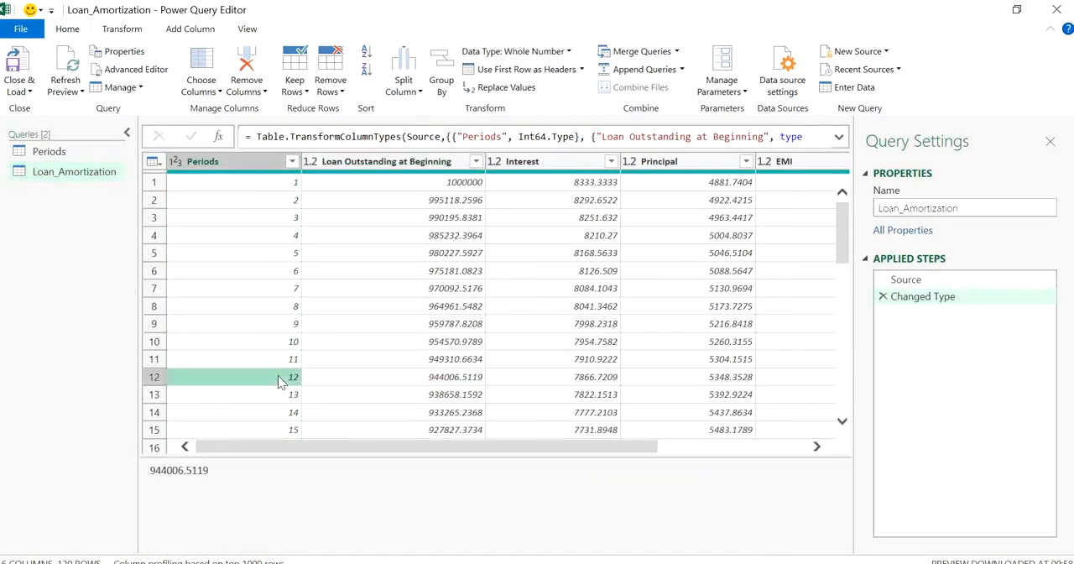
left_click(384, 380)
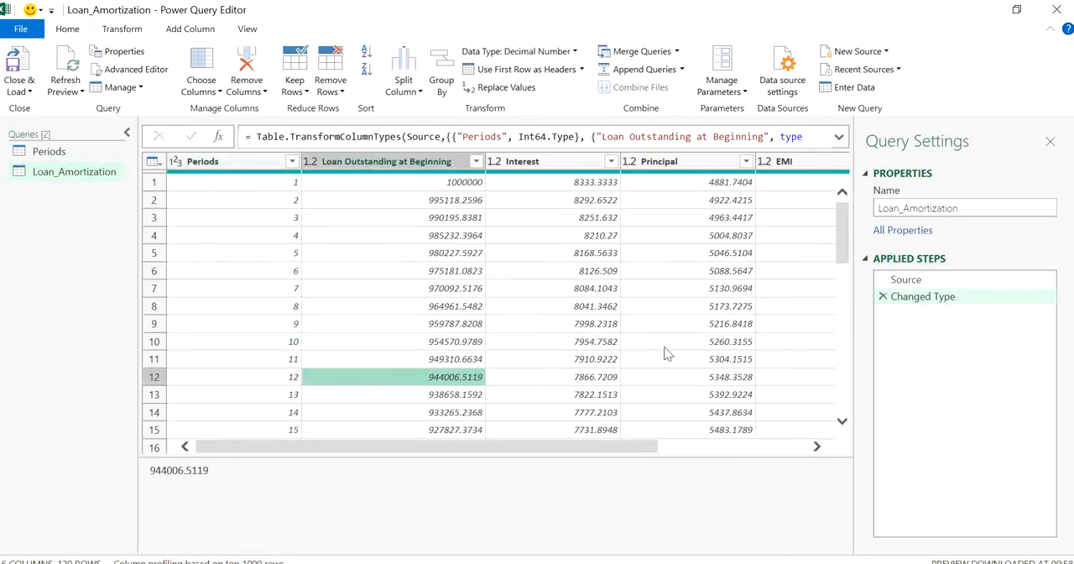
left_click_drag(563, 453, 402, 383)
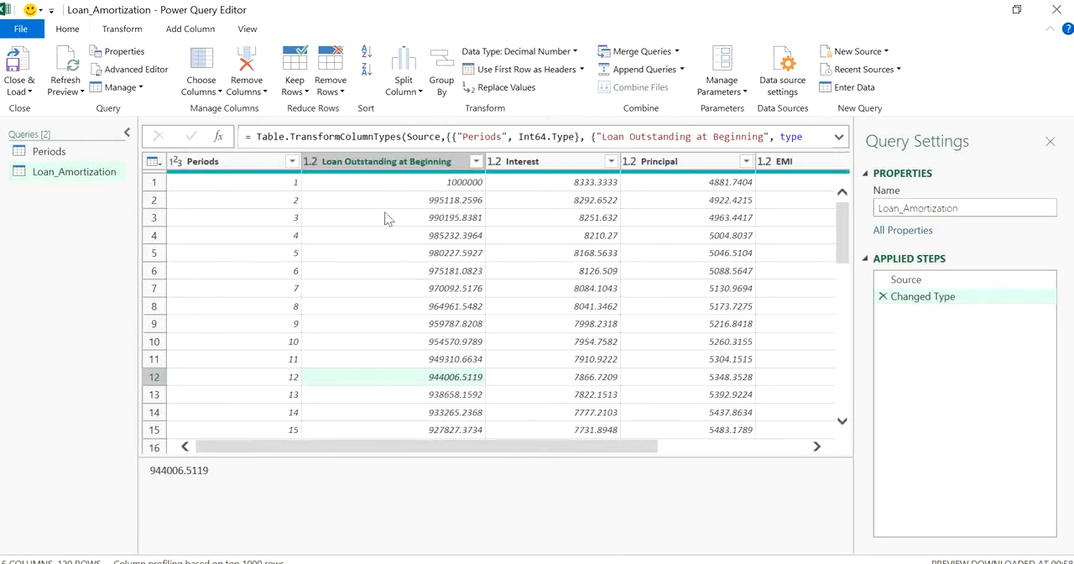
left_click(384, 216)
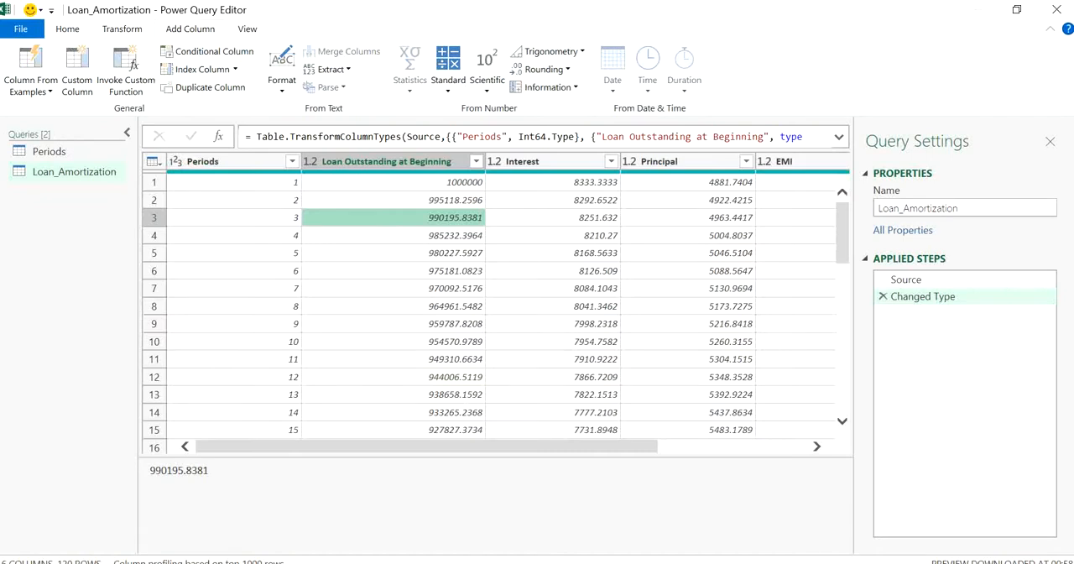
left_click(268, 185)
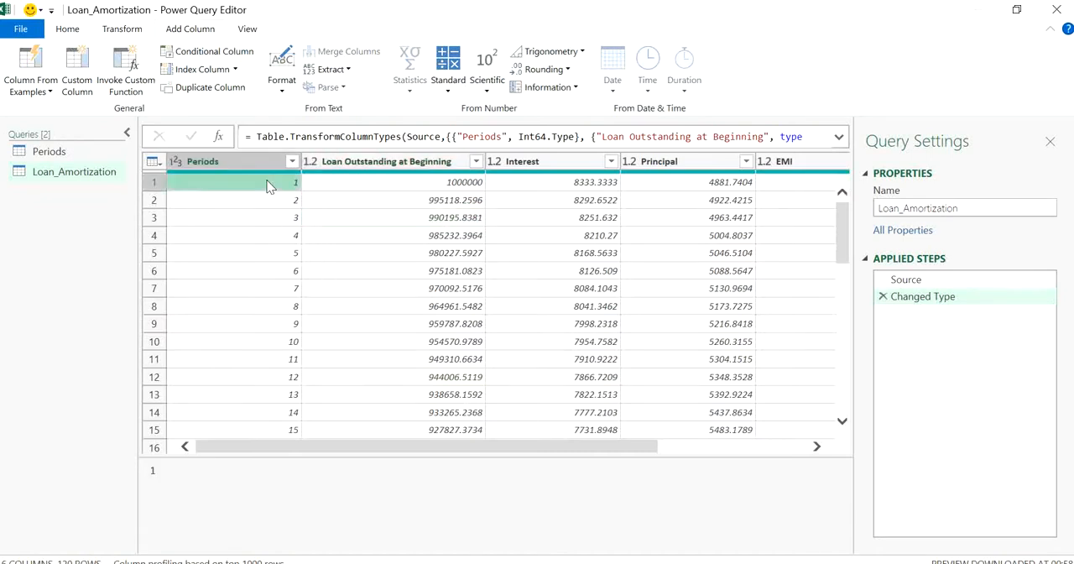
left_click(271, 377)
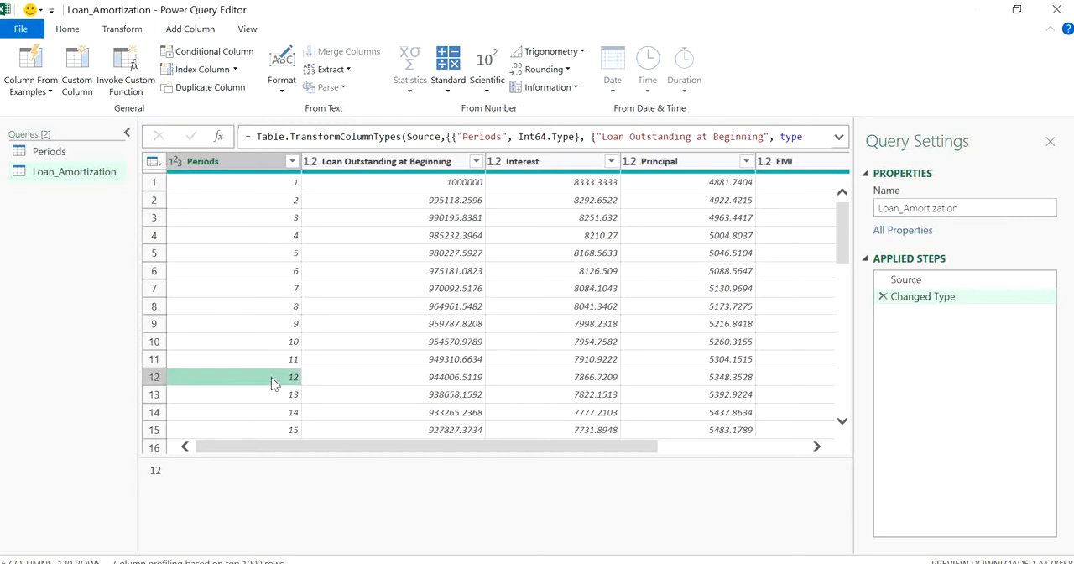
left_click(277, 183)
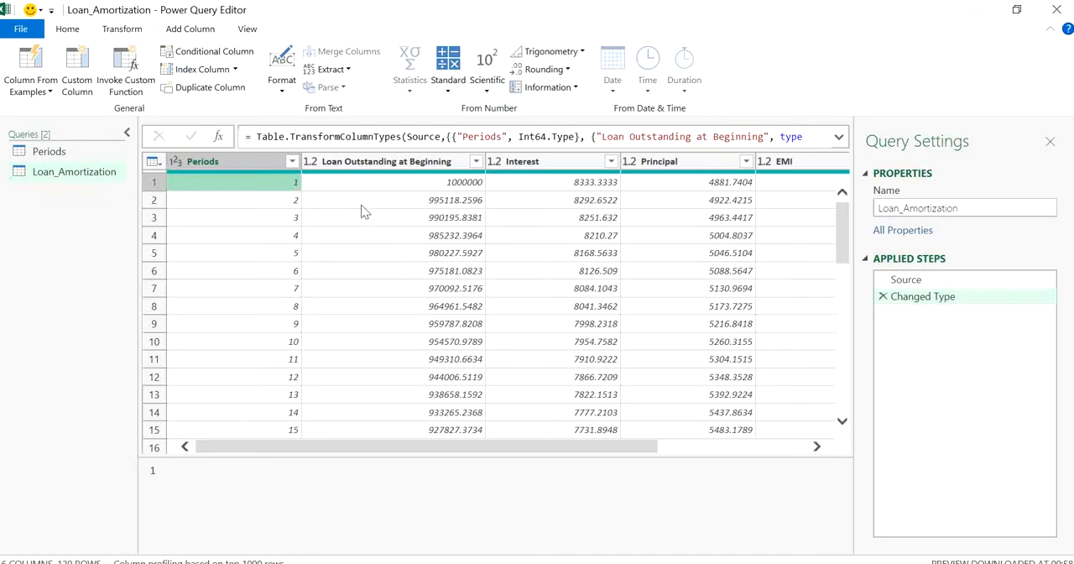
left_click(287, 201)
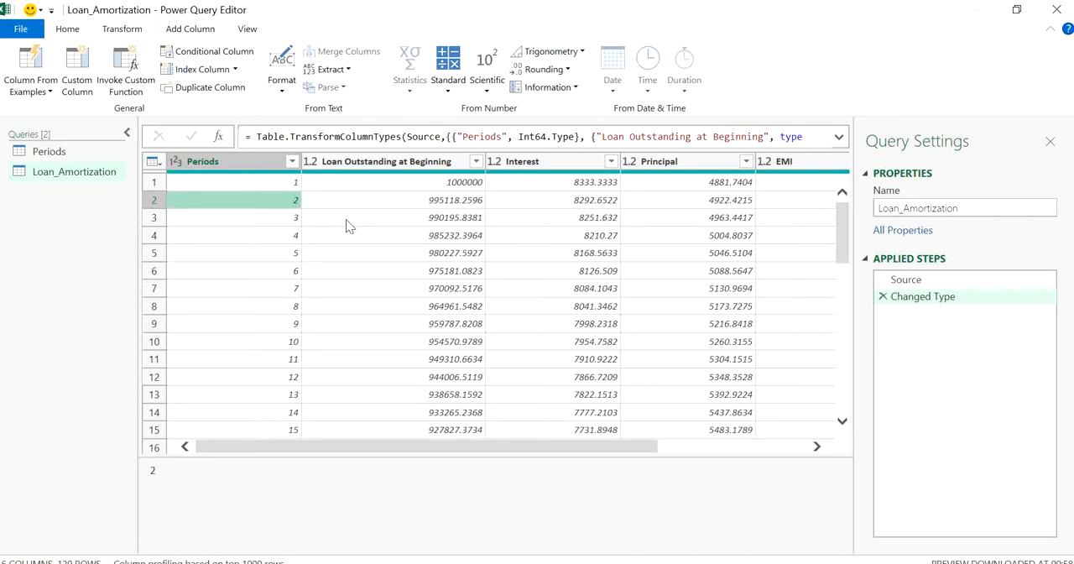
left_click(290, 378)
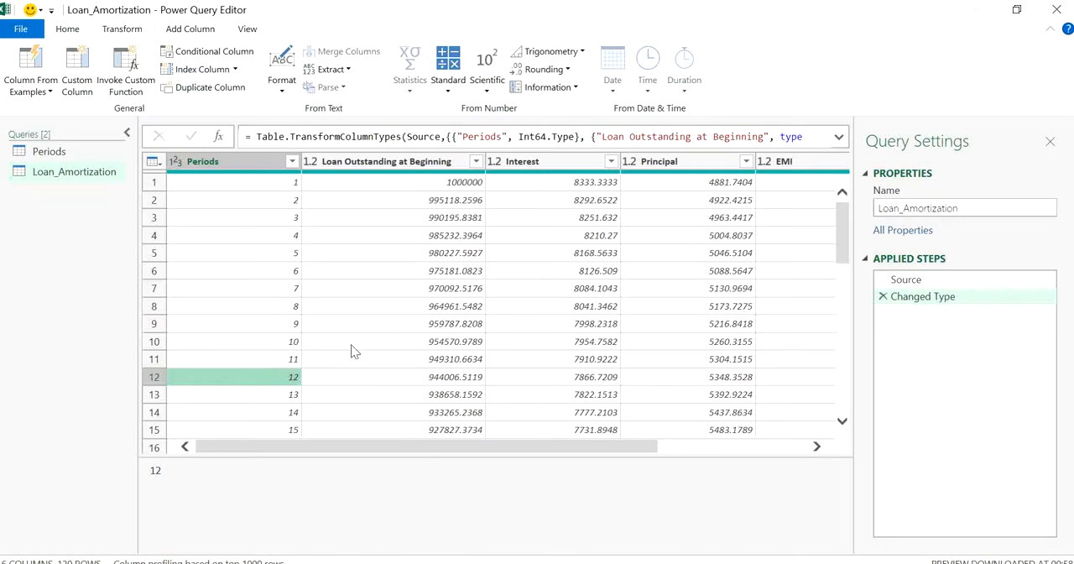
left_click_drag(528, 448, 382, 357)
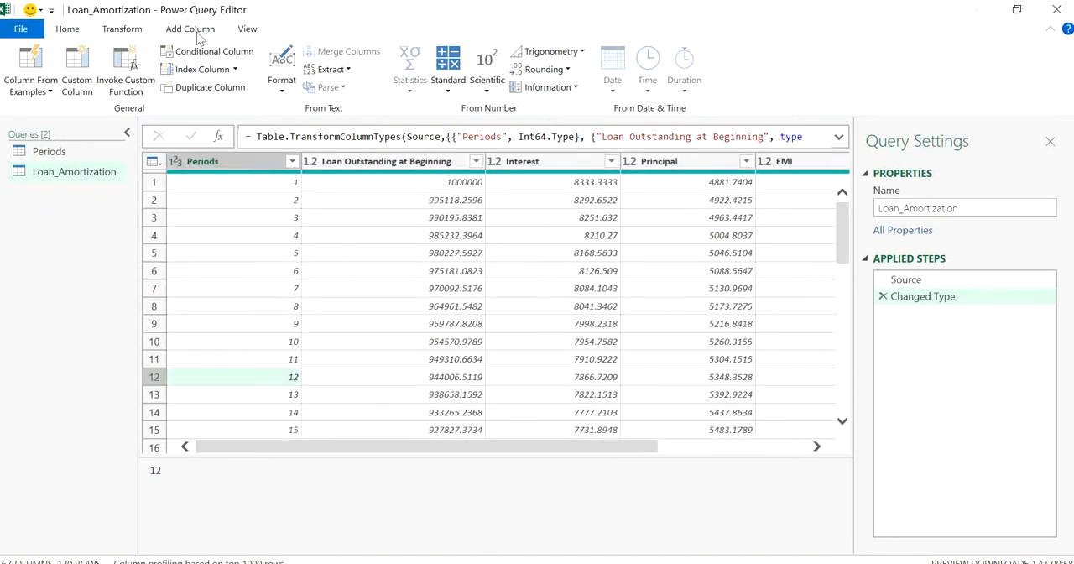
- Add a custom column named Custom to the Loan_Amortization query with the constant formula 12
left_click(89, 78)
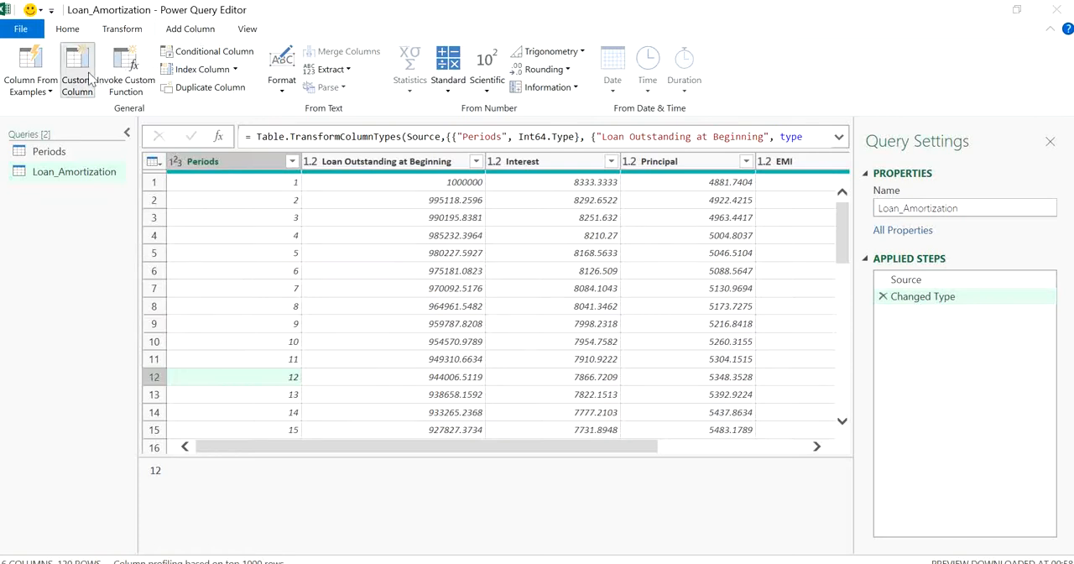
left_click(312, 243)
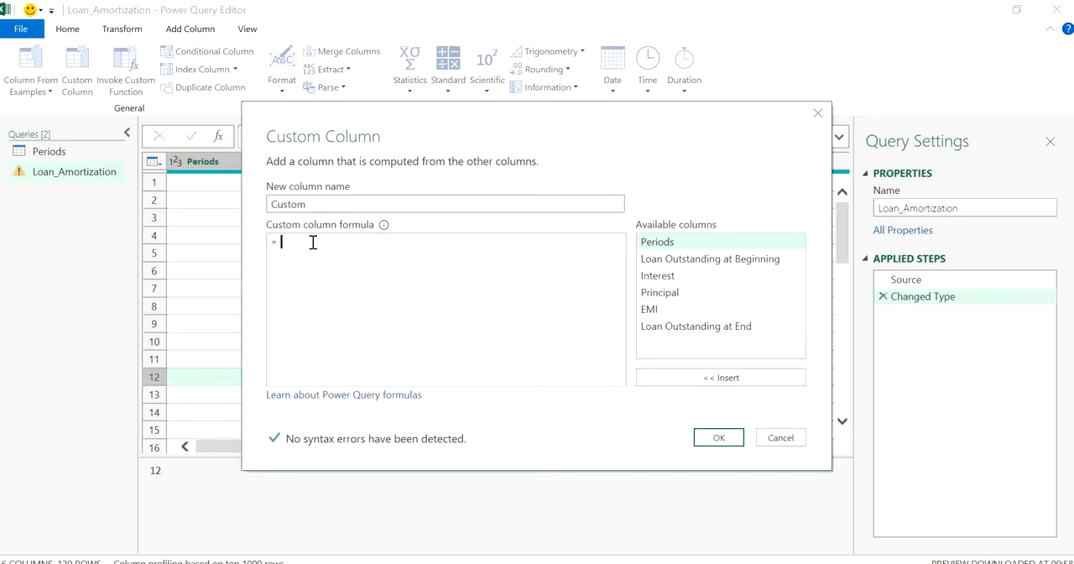
type("12")
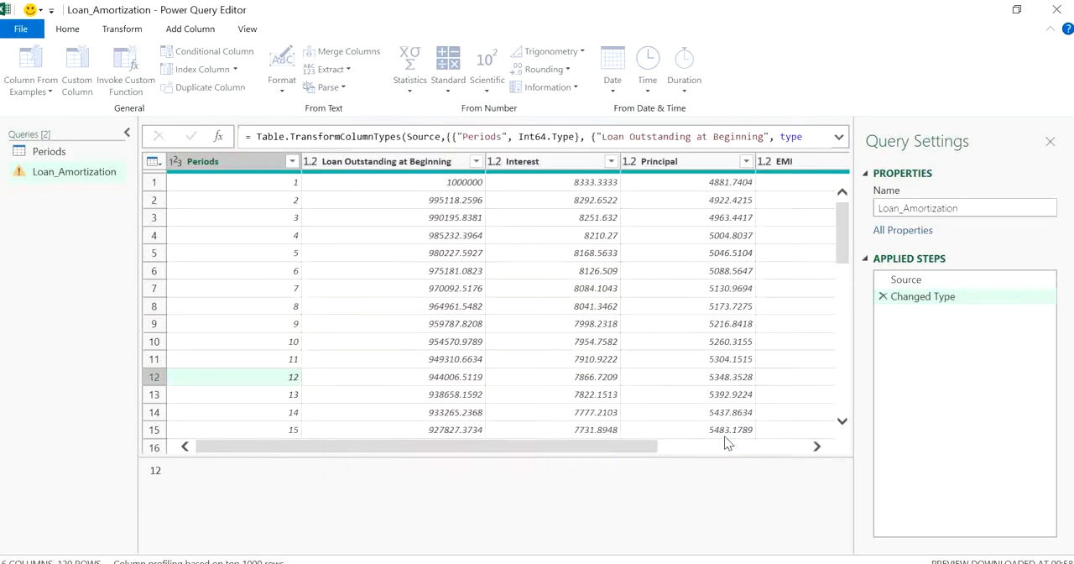
left_click(719, 438)
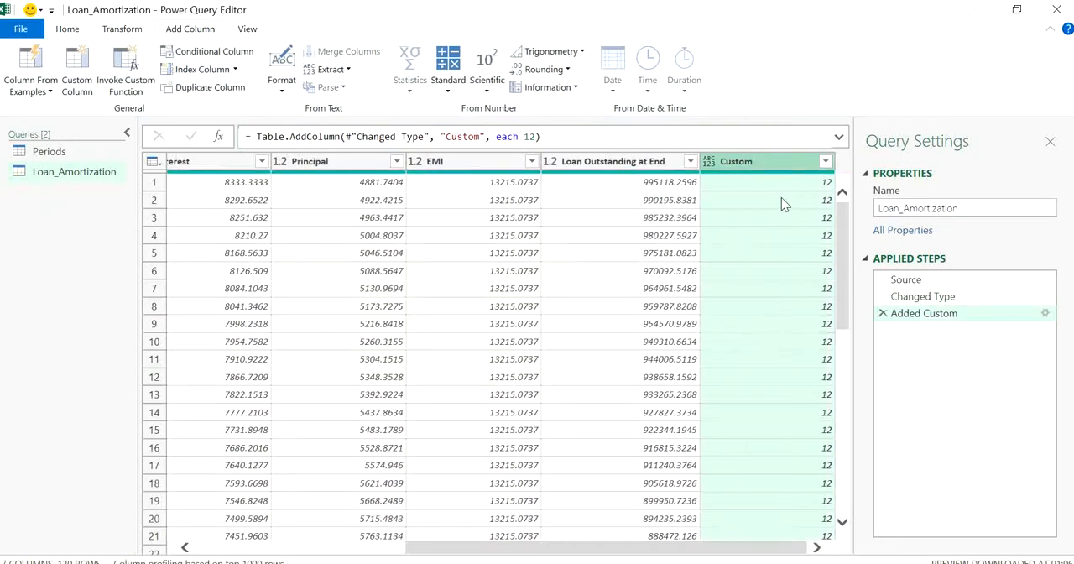
- Move the Custom column to directly after Periods, ahead of Loan Outstanding at Beginning
left_click_drag(844, 308, 837, 201)
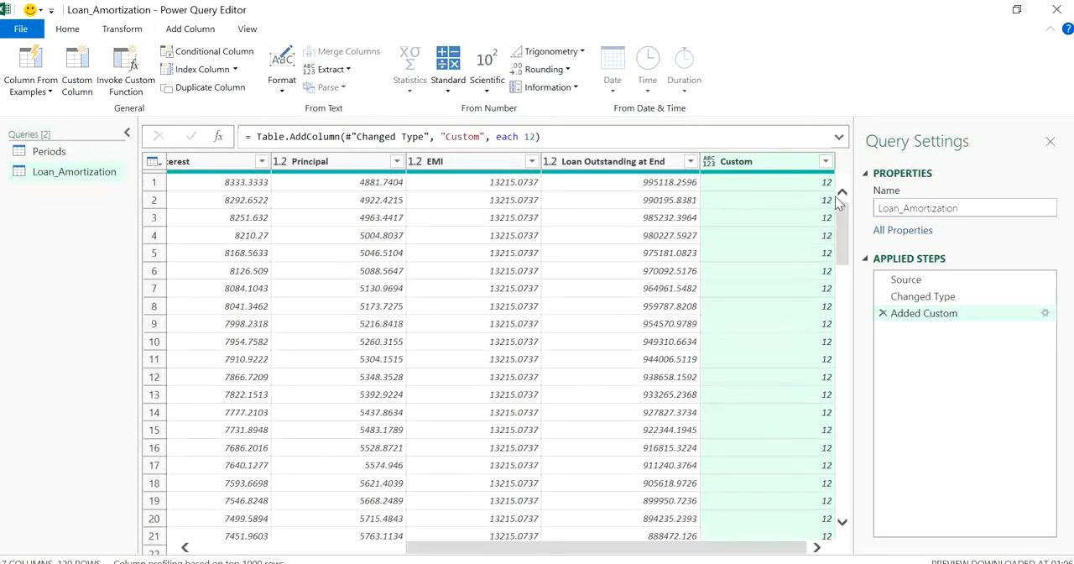
left_click_drag(619, 548, 372, 514)
left_click(287, 240)
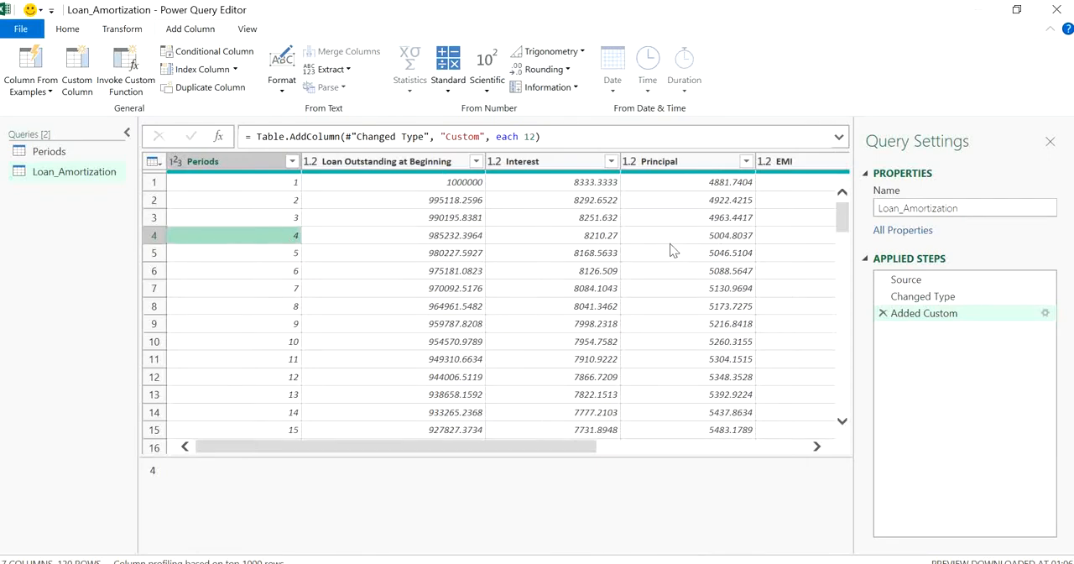
left_click(662, 218)
left_click(286, 235)
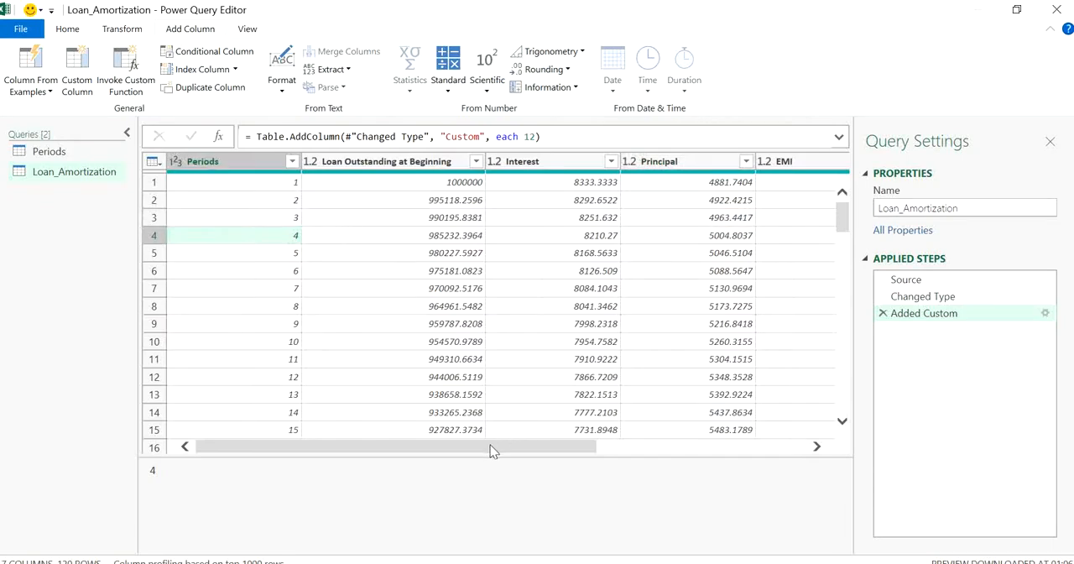
left_click_drag(493, 452, 756, 315)
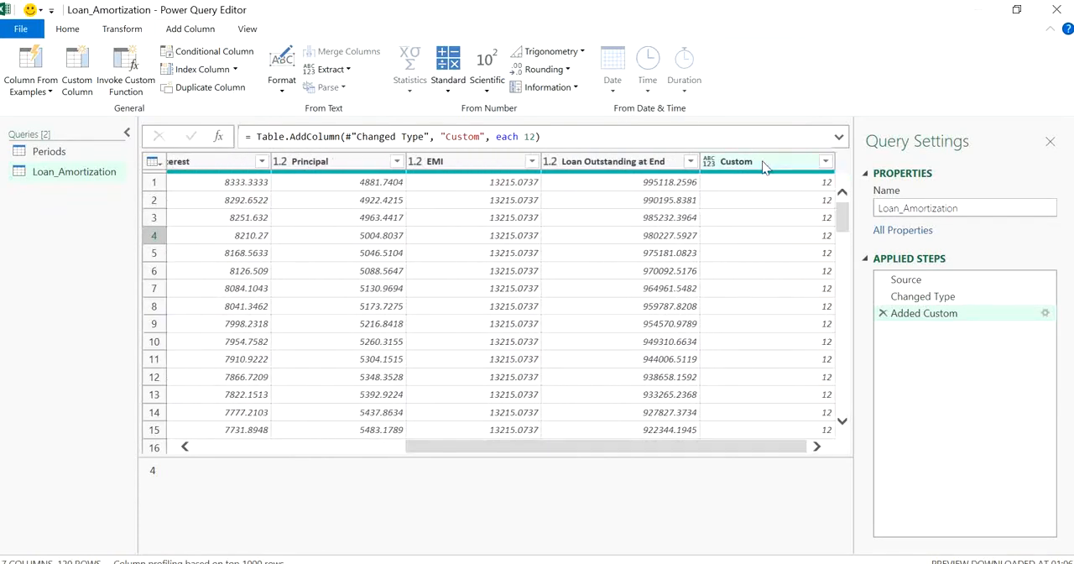
left_click_drag(763, 167, 324, 155)
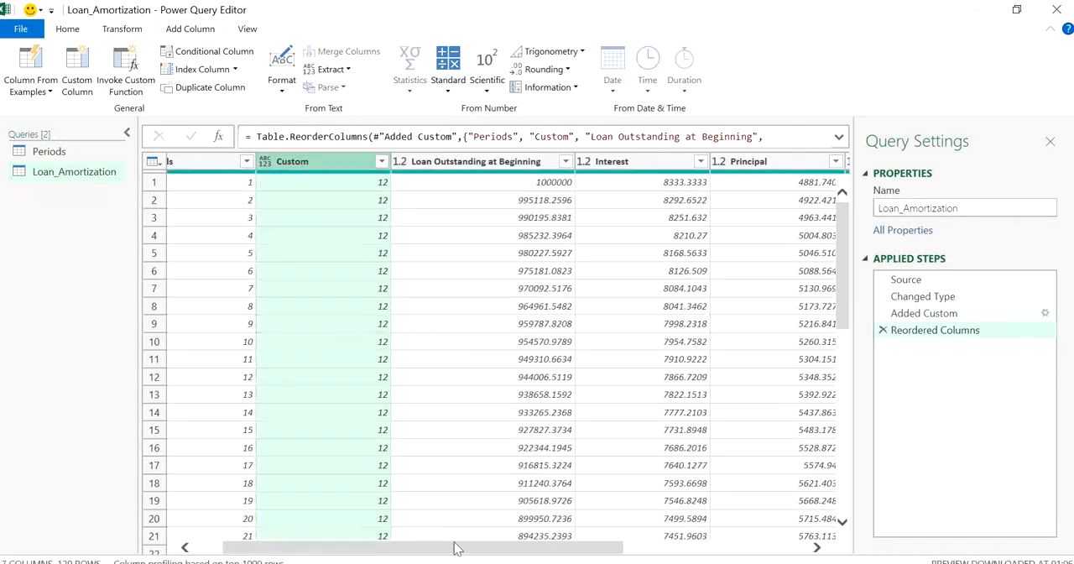
- Add a Modulo column dividing Periods by Custom and place it directly after the Custom column
left_click_drag(451, 551, 425, 550)
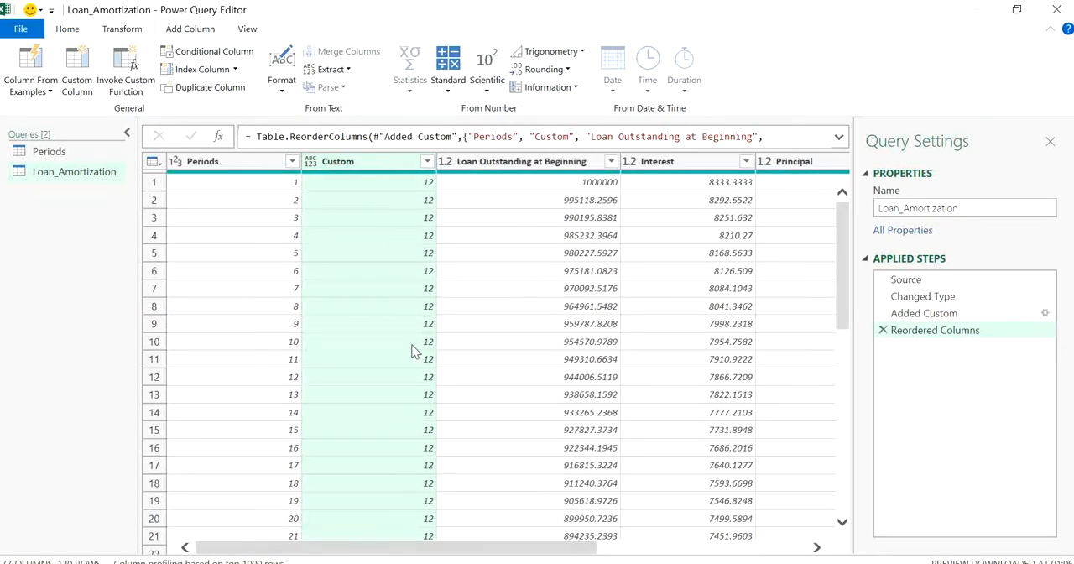
left_click(270, 166)
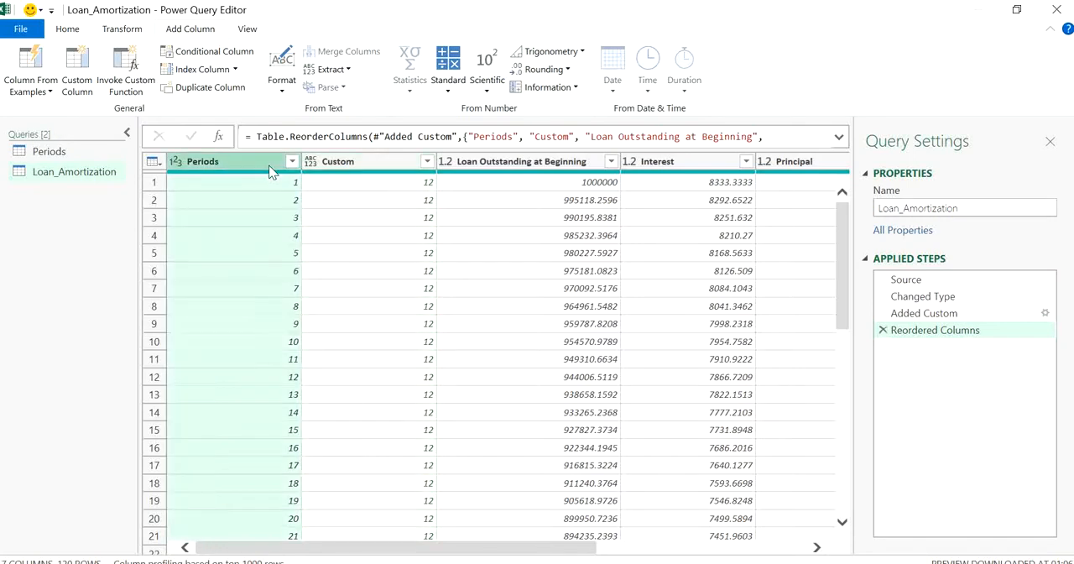
left_click(339, 164, "ctrl")
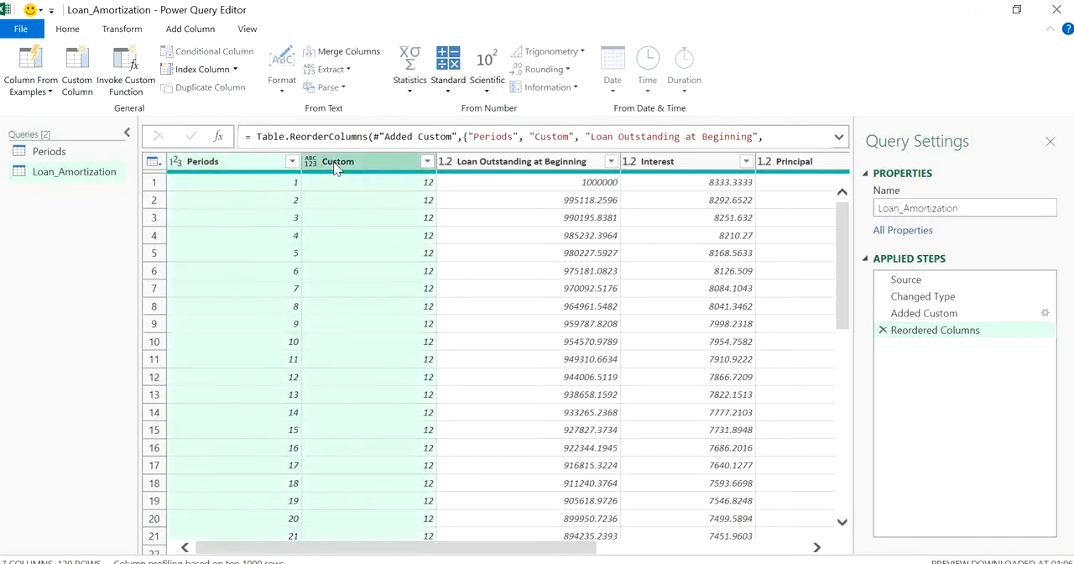
left_click(448, 89)
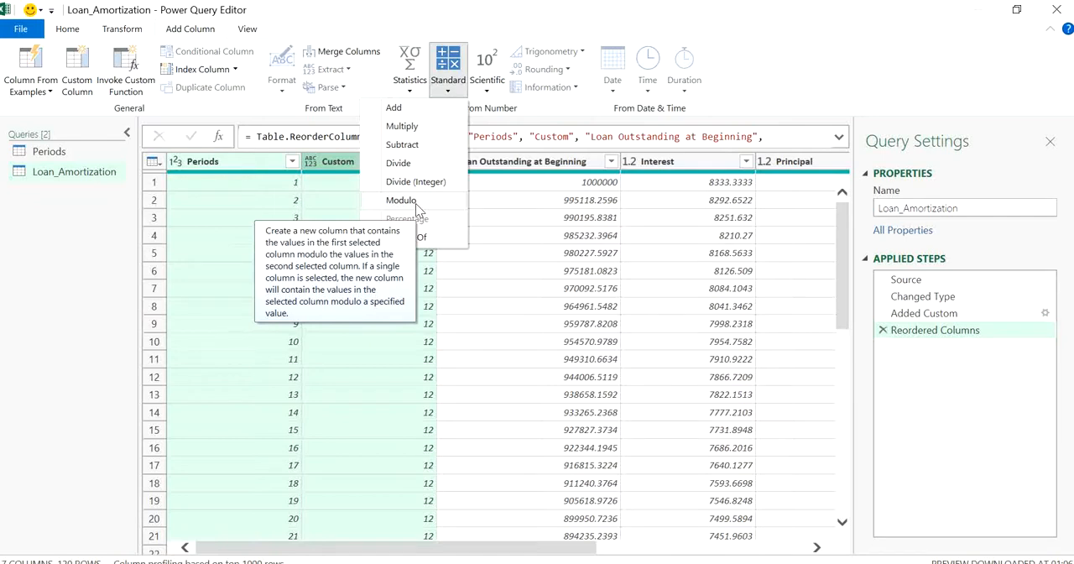
left_click(415, 203)
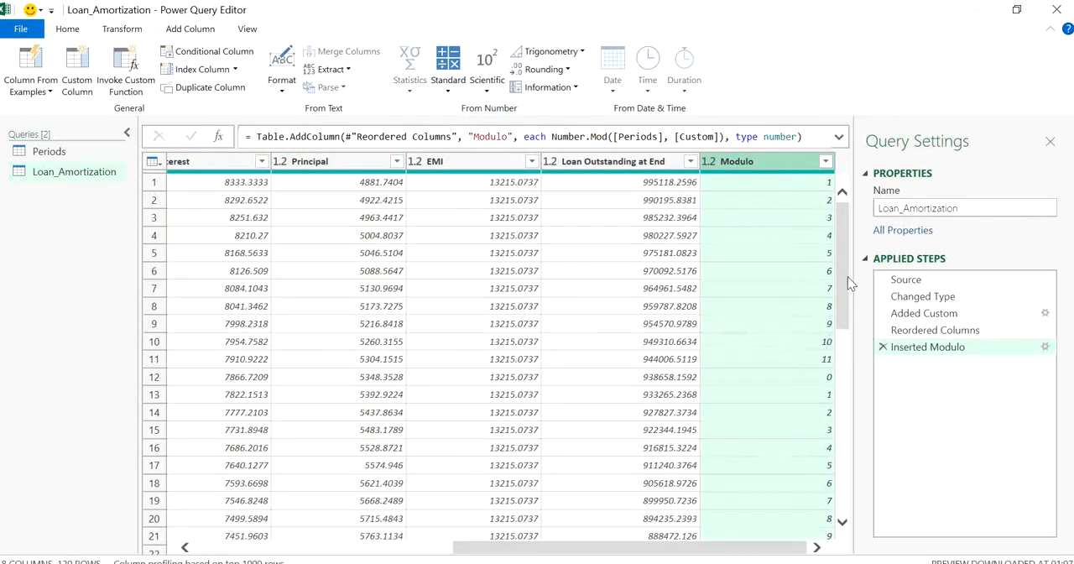
scroll(845, 285, "down", 3)
scroll(845, 285, "up", 3)
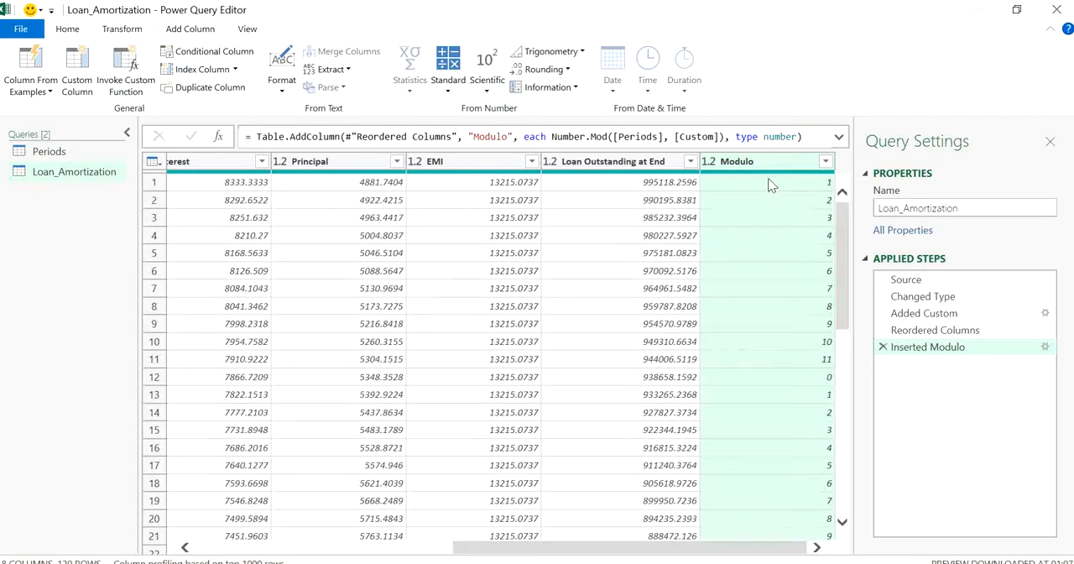
left_click_drag(749, 168, 228, 155)
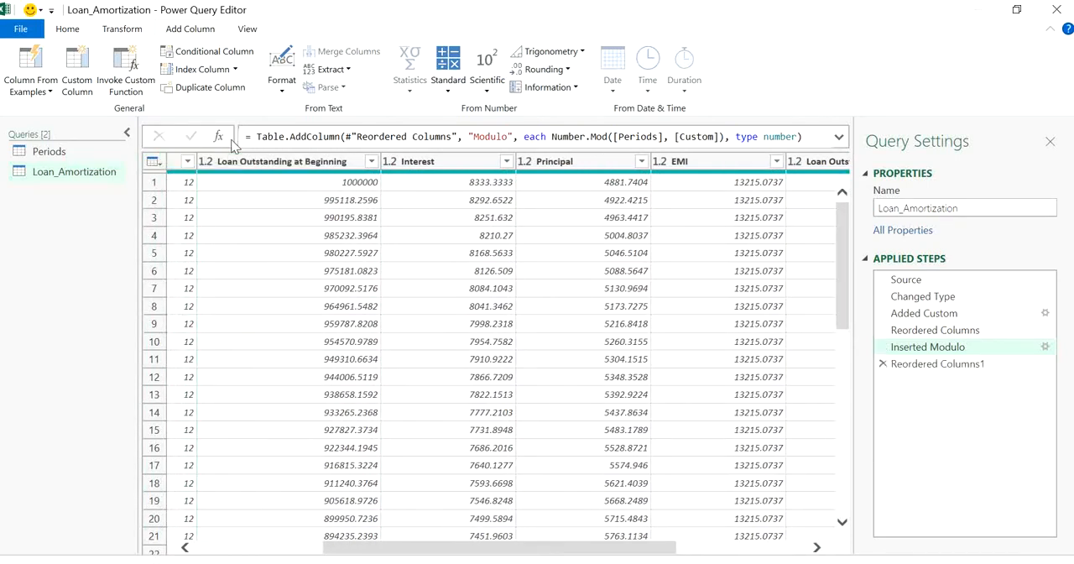
left_click_drag(527, 547, 382, 541)
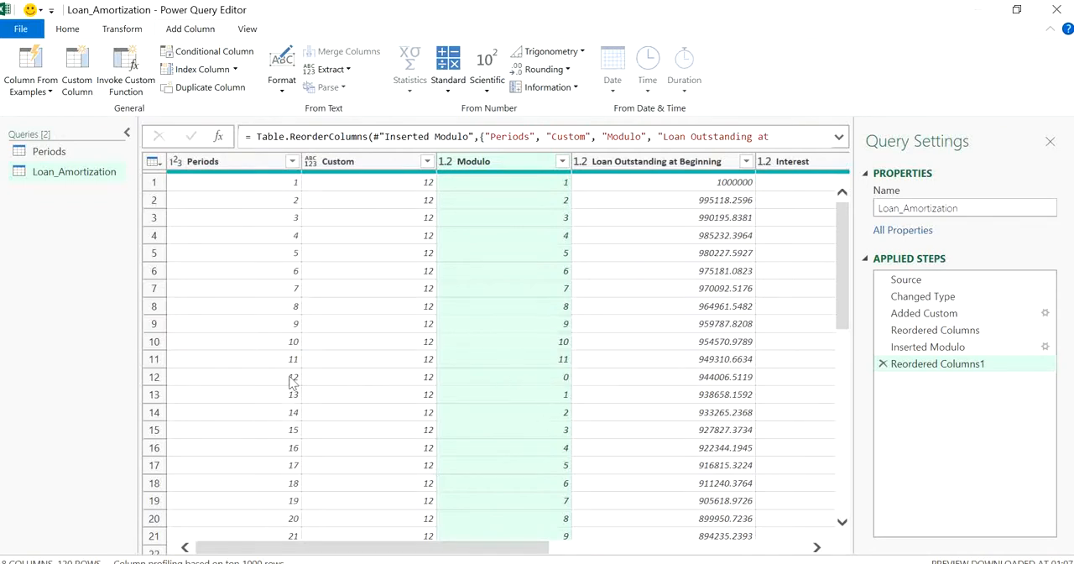
- Examine the Modulo values against Periods at the end of each 12-month cycle, from row 12 through row 36
left_click(553, 379)
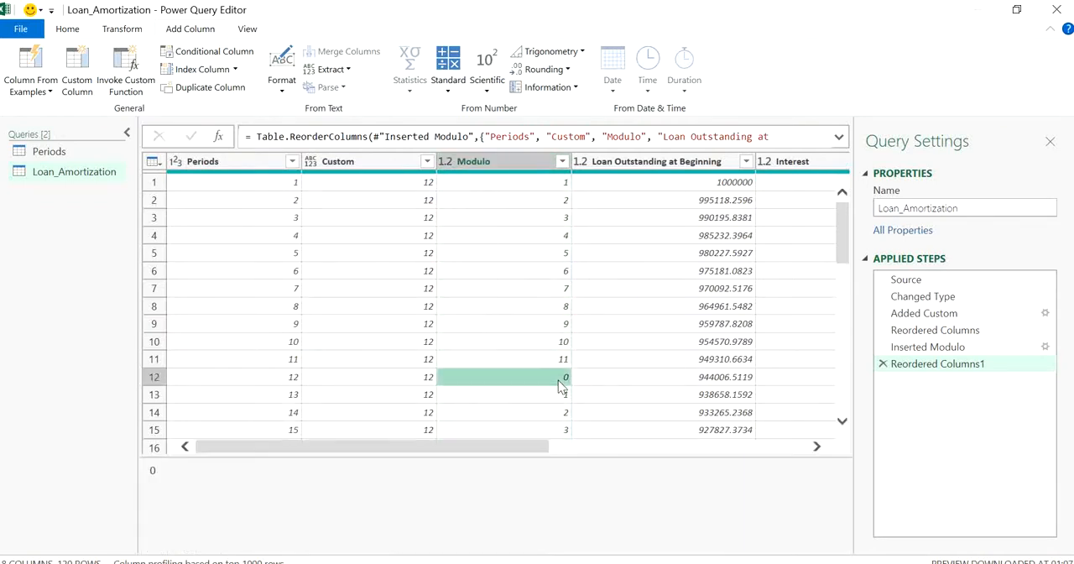
key("Down")
key("Down")
key("Down")
key("Down")
key("Down")
key("Down")
key("Down")
key("Down")
key("Down")
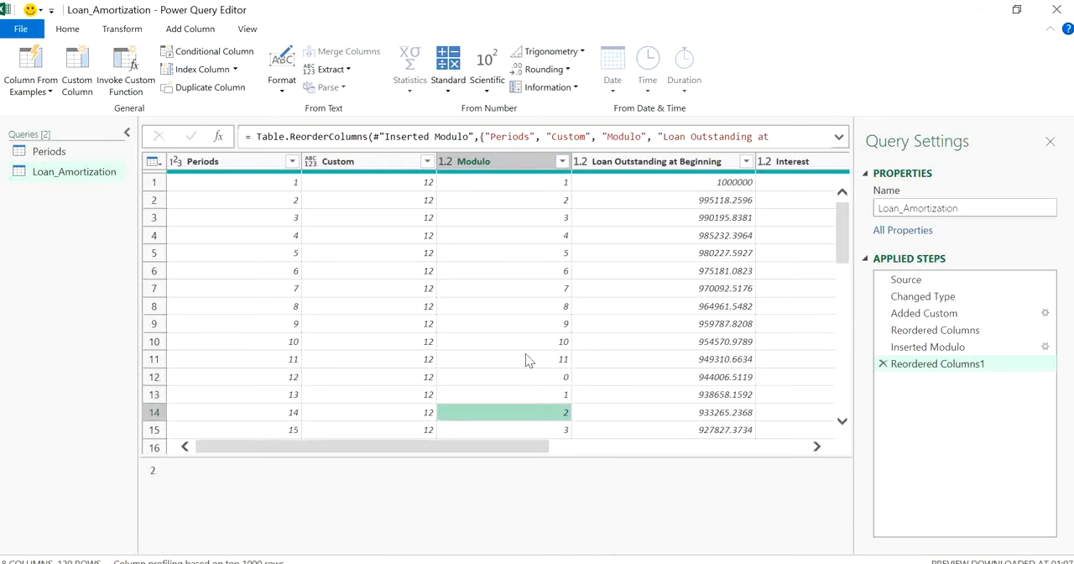
key("Down")
key("Down")
key("Down")
key("Down")
key("Down")
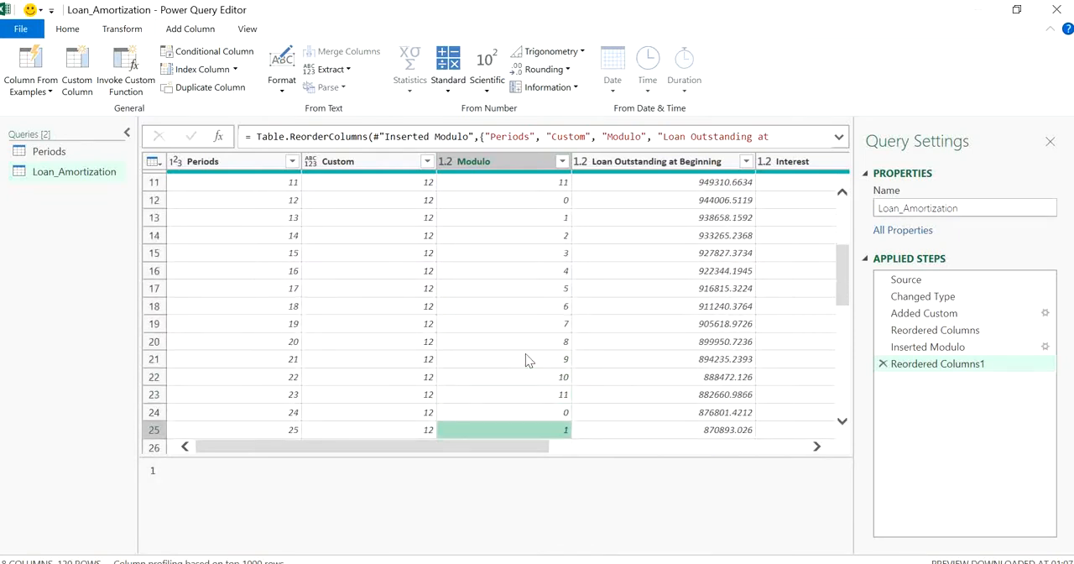
key("Up")
key("Up")
key("Down")
key("Down")
key("Down")
key("Down")
key("Down")
key("Down")
key("Down")
key("Down")
key("Down")
key("Down")
key("Down")
key("Down")
key("Down")
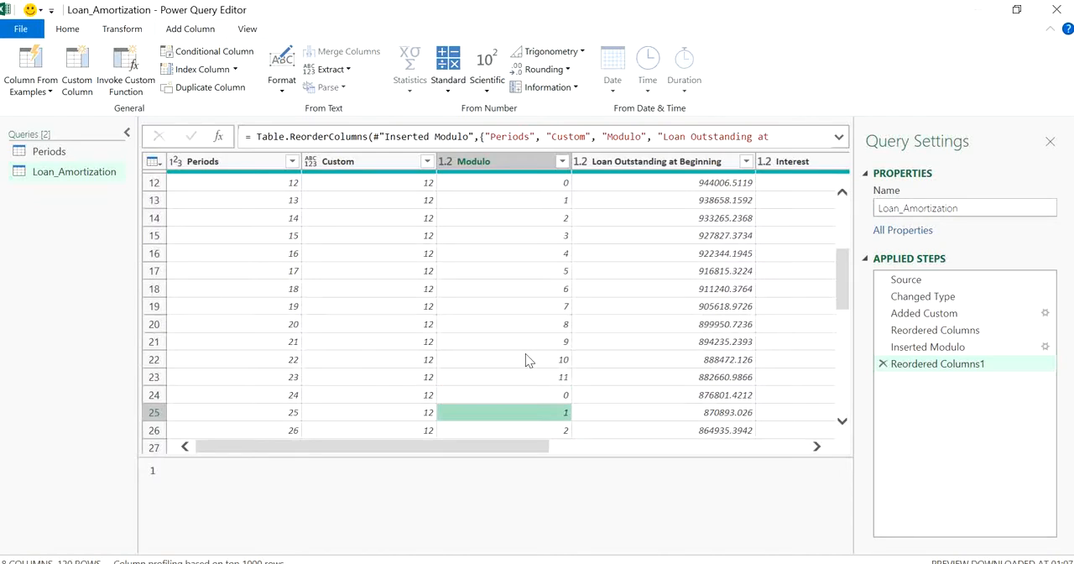
key("Up")
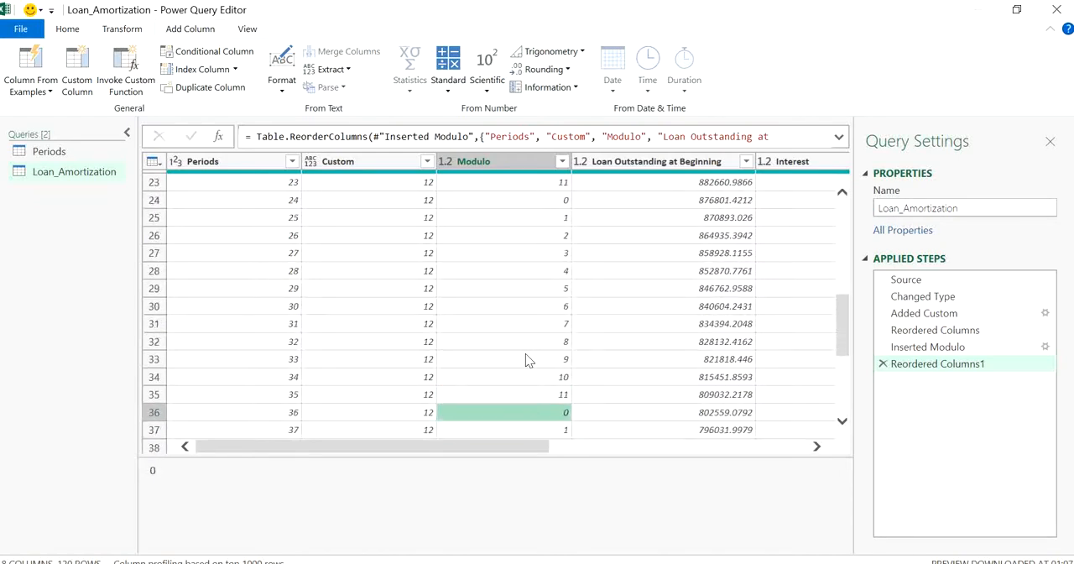
- Filter the Modulo column to keep only the rows with value 0
left_click(563, 163)
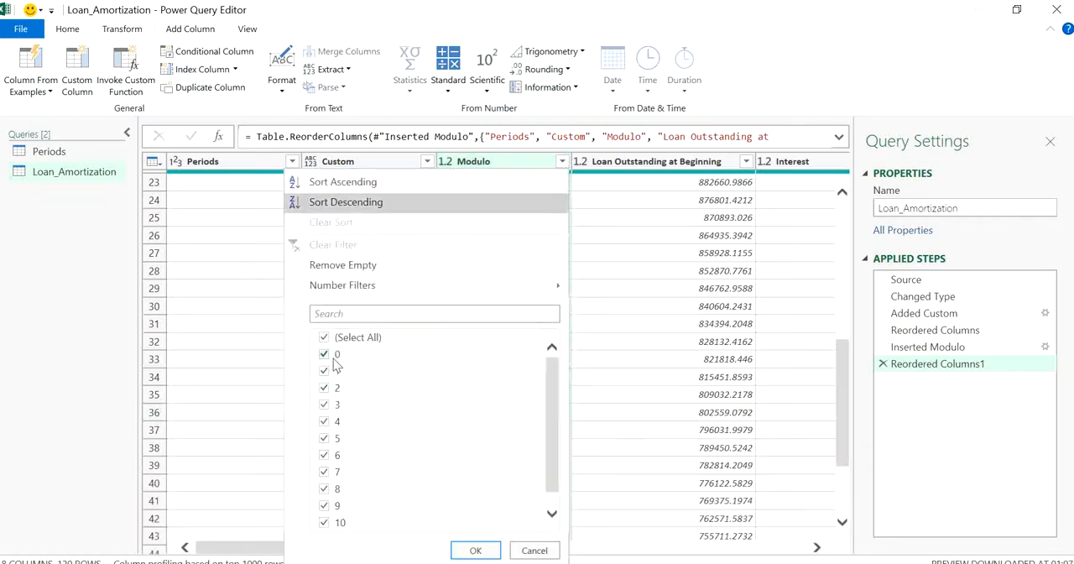
left_click(324, 338)
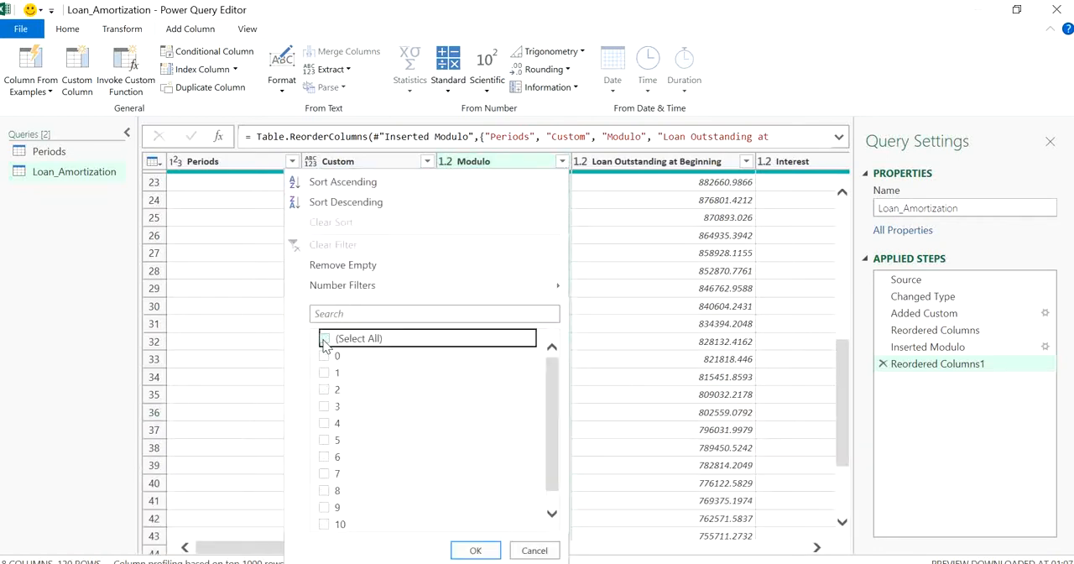
left_click(324, 355)
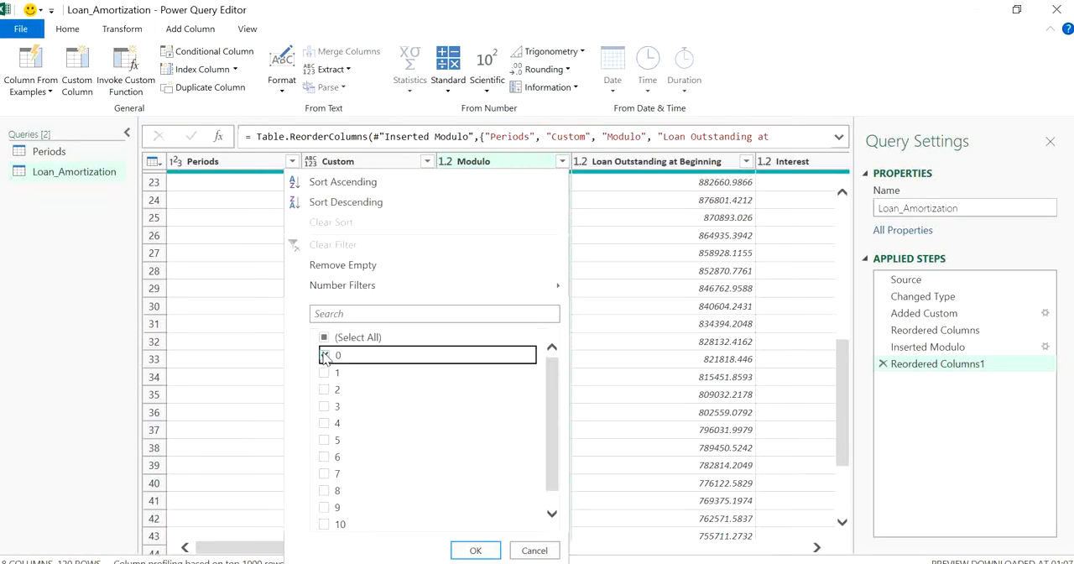
left_click(474, 550)
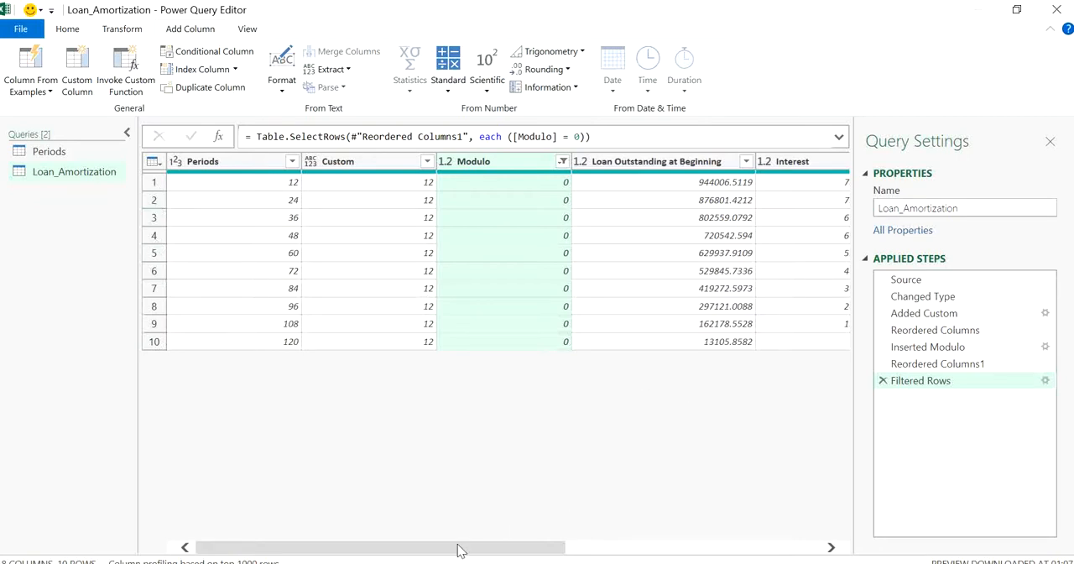
- Remove the Periods, Custom, Modulo, Loan Outstanding at Beginning and EMI columns from the Loan_Amortization query
left_click_drag(453, 550, 342, 442)
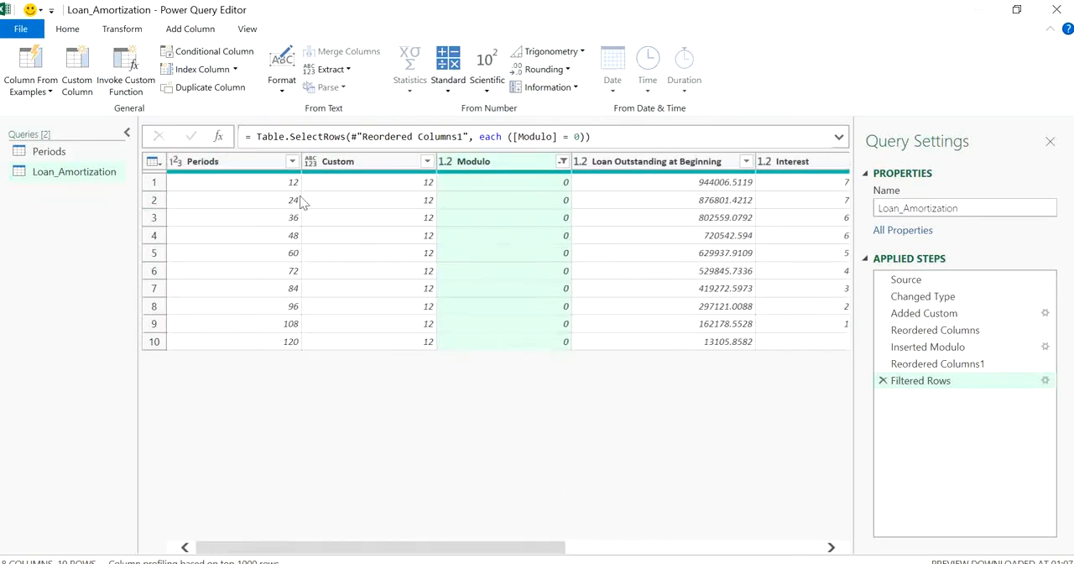
left_click(380, 172)
left_click(247, 167, "ctrl")
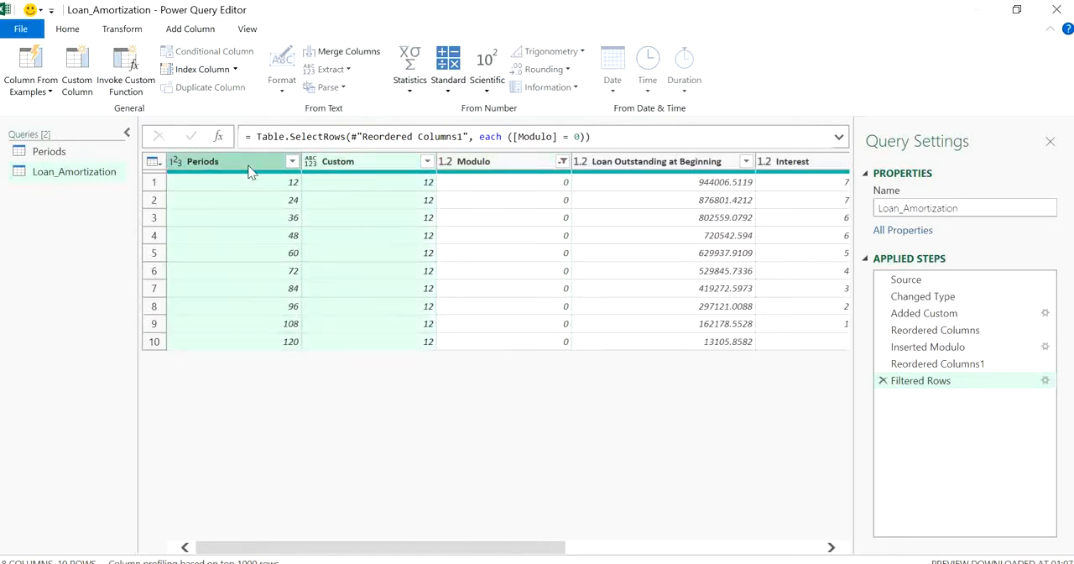
left_click(503, 159, "ctrl")
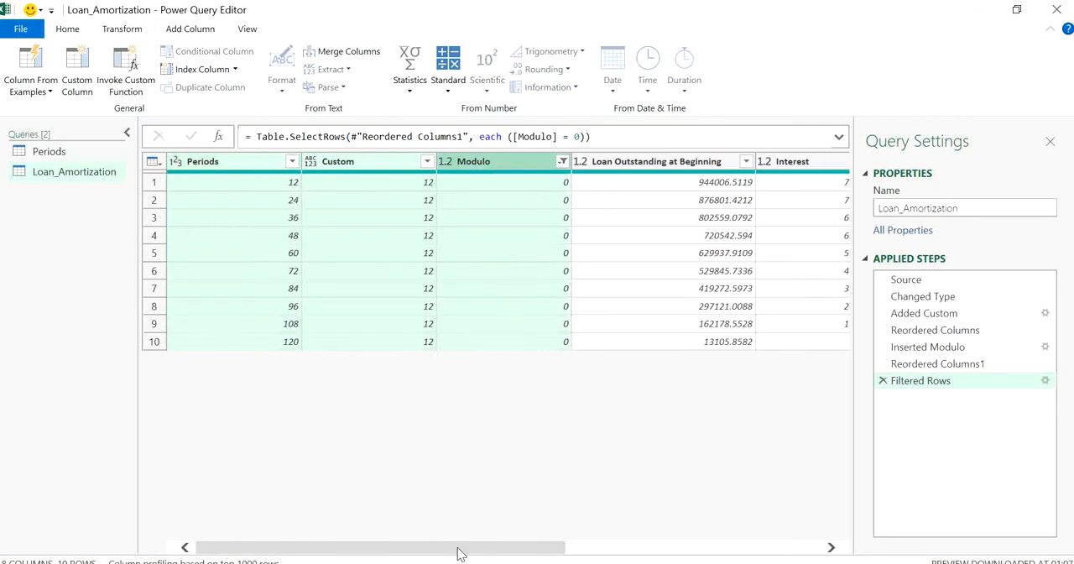
left_click_drag(459, 553, 527, 549)
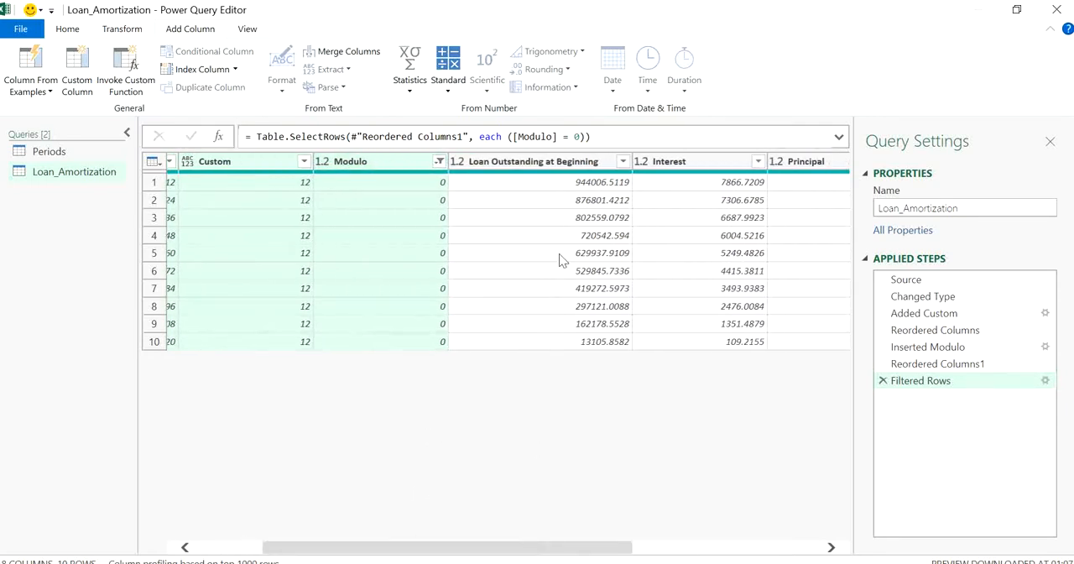
left_click(560, 163, "ctrl")
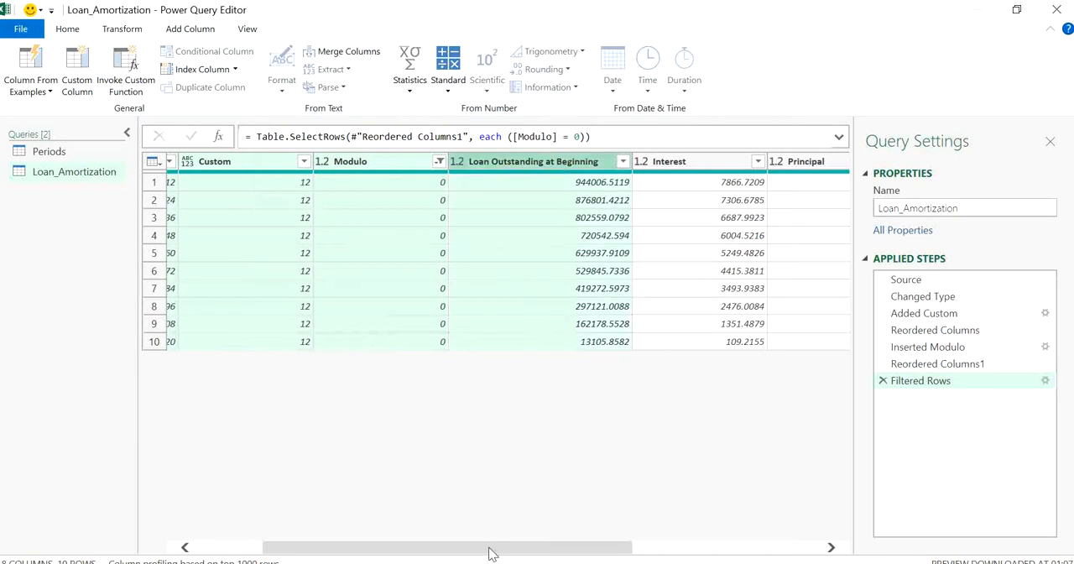
left_click_drag(491, 554, 657, 539)
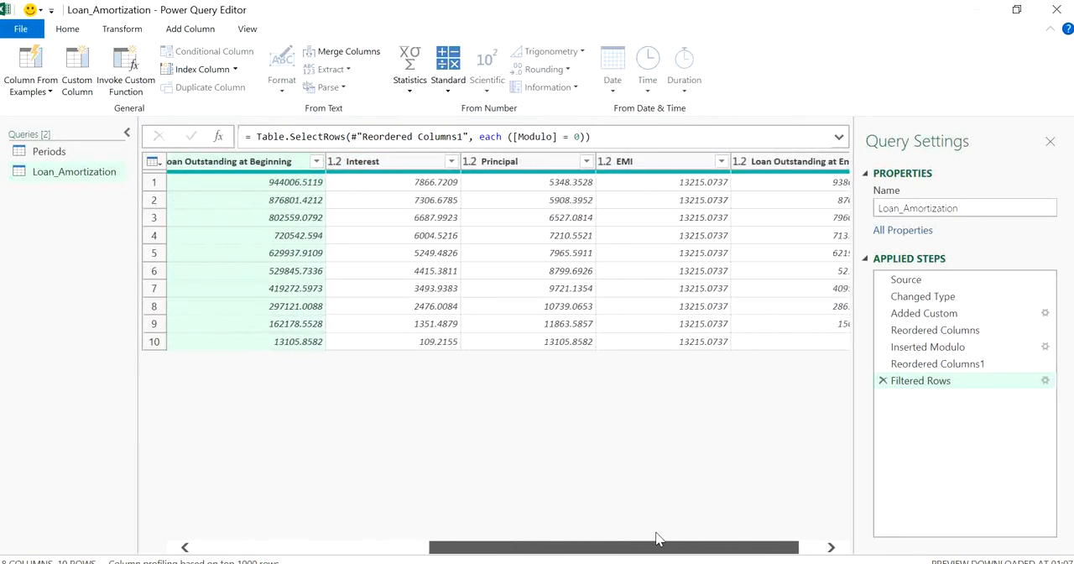
left_click(646, 164, "ctrl")
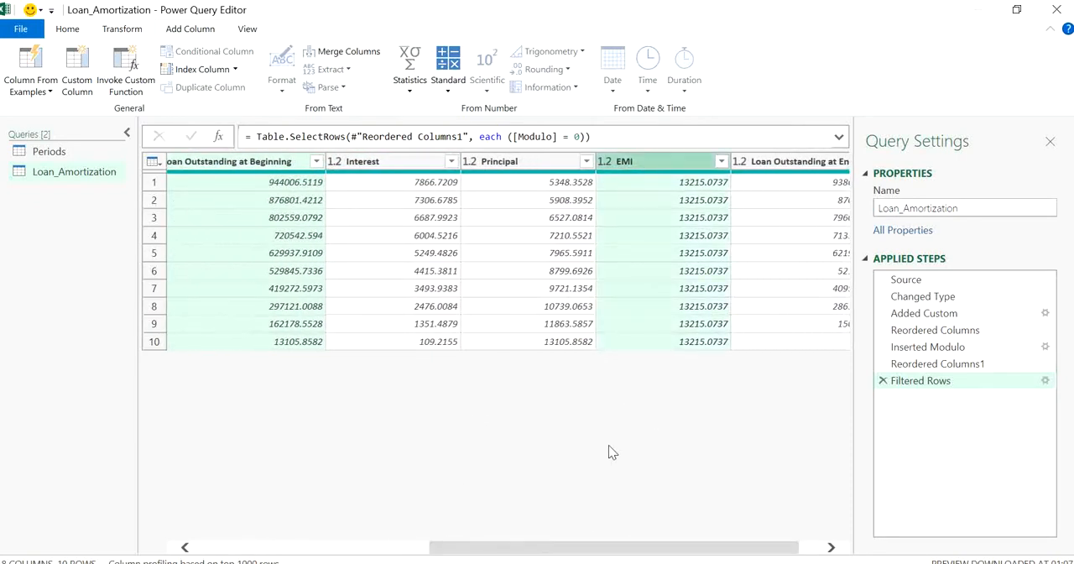
left_click_drag(575, 548, 269, 473)
key("Delete")
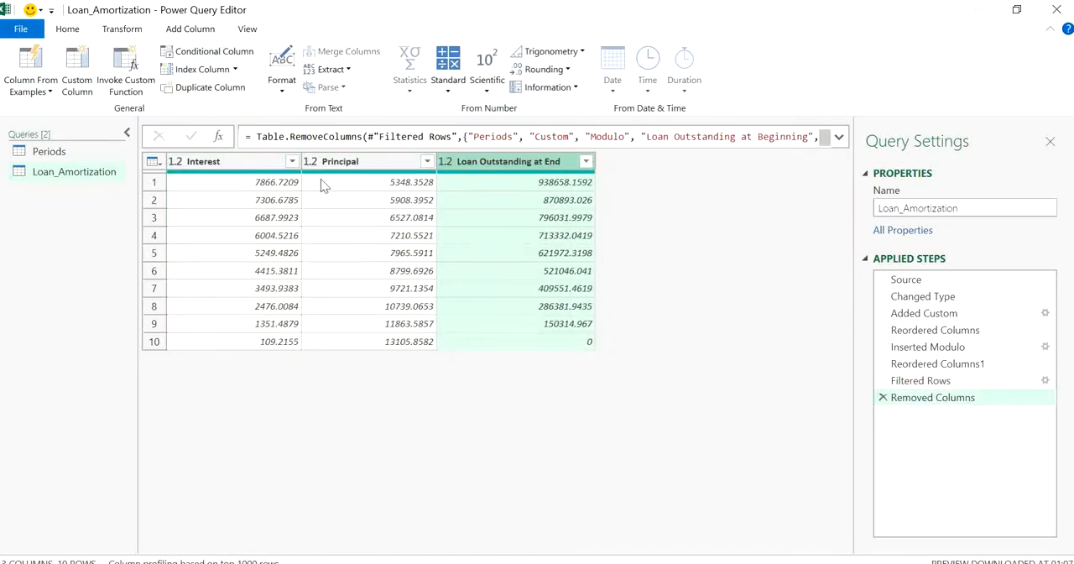
- Add an index column starting from 1 to the filtered Loan_Amortization query
left_click(498, 340)
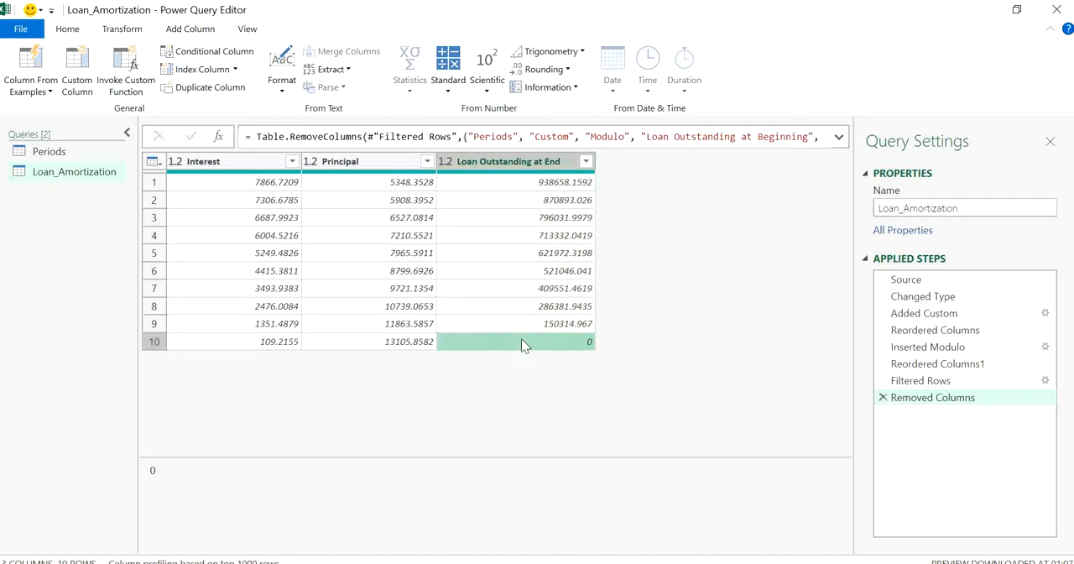
left_click(243, 30)
left_click(188, 32)
left_click(236, 70)
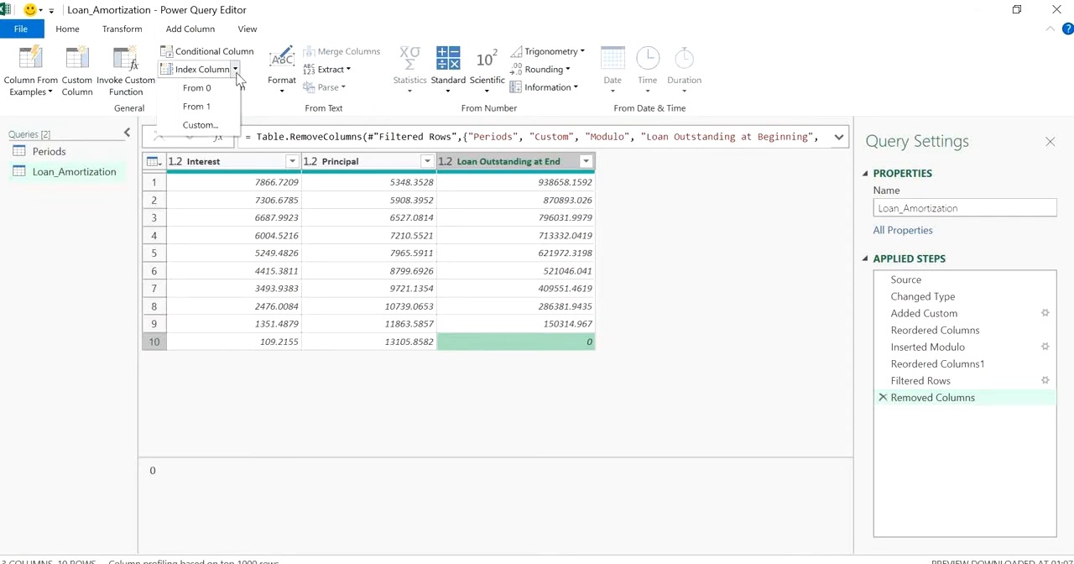
left_click(217, 101)
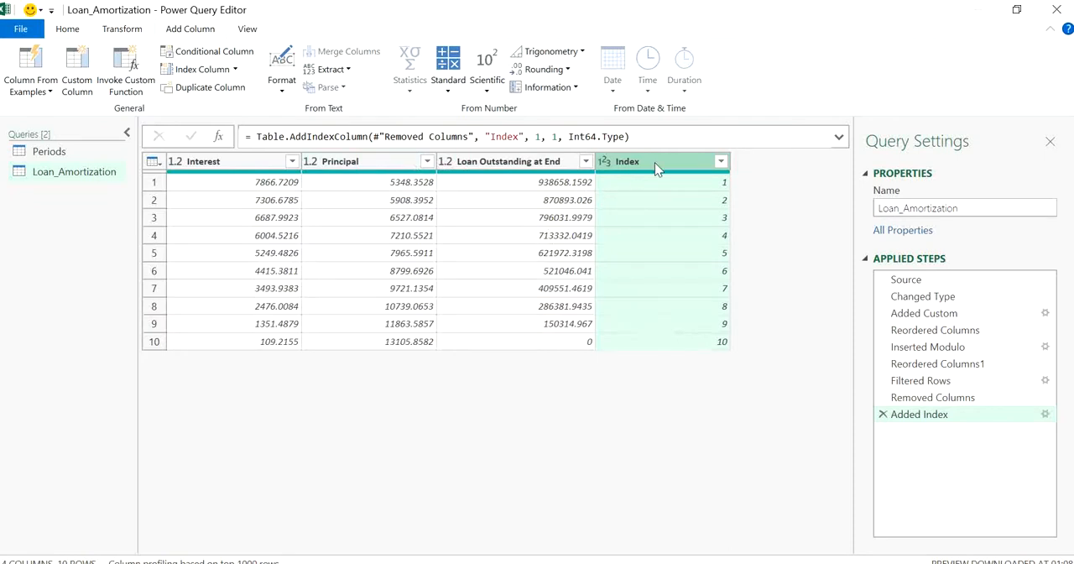
- Move the Index column ahead of Interest as the first column and rename it Year
left_click_drag(654, 162, 233, 151)
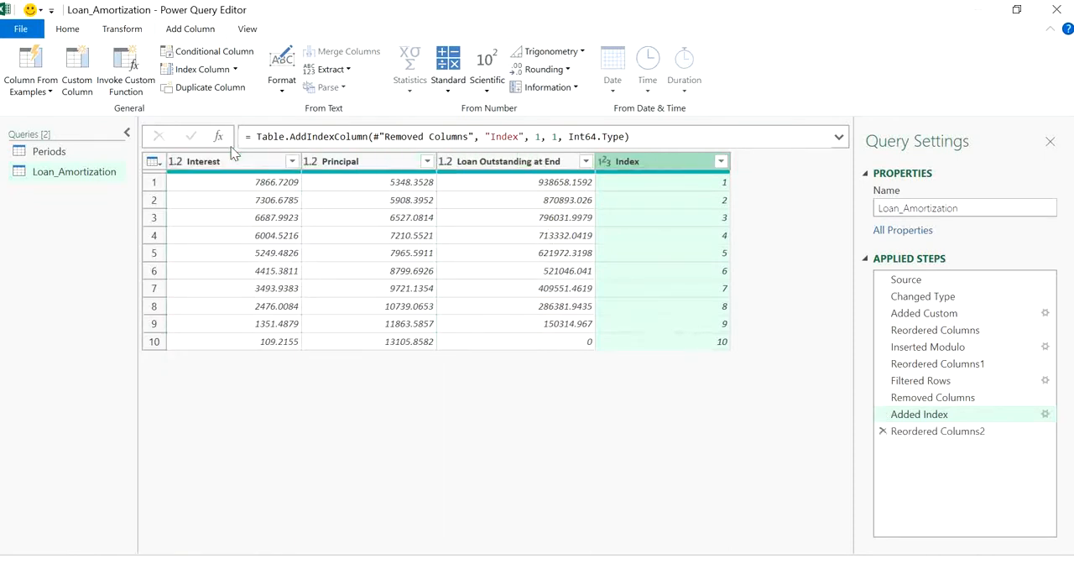
left_click(424, 253)
left_click(391, 186)
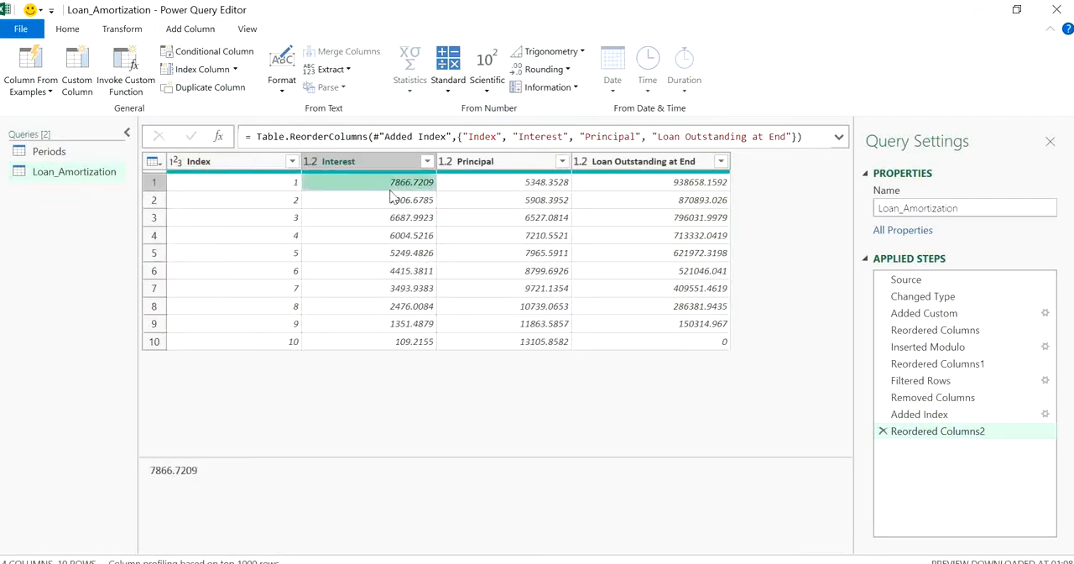
double_click(200, 165)
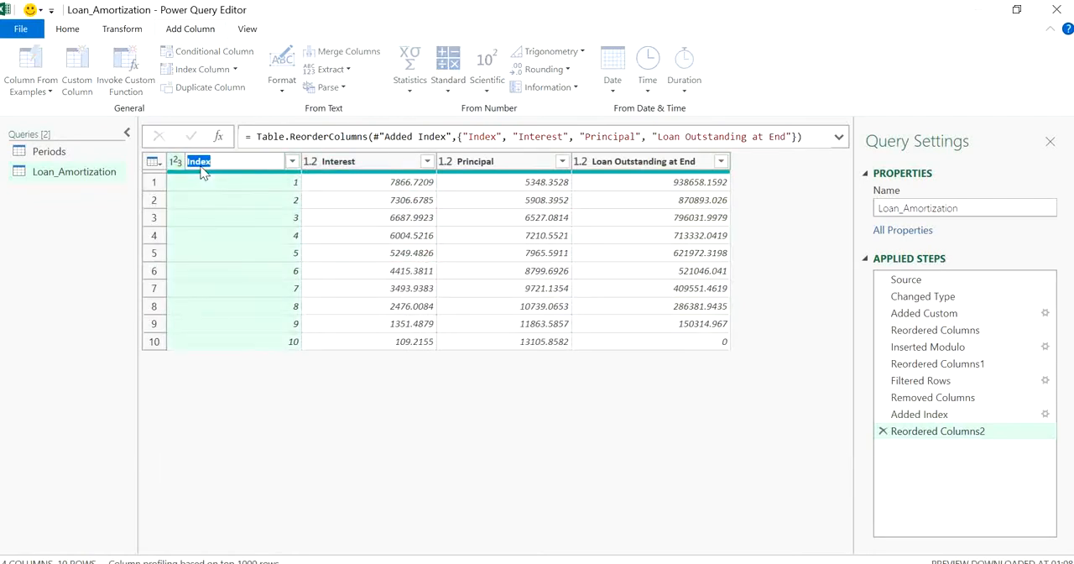
type("Year")
key("Return")
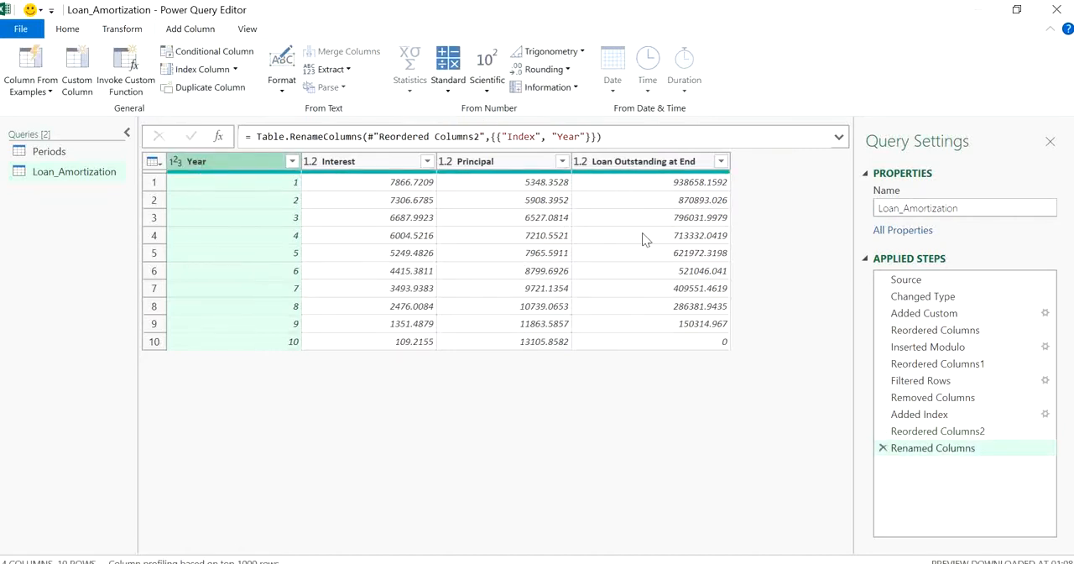
- Close the query editor and load the Loan_Amortization query as a table on a new worksheet
left_click(69, 31)
left_click(25, 91)
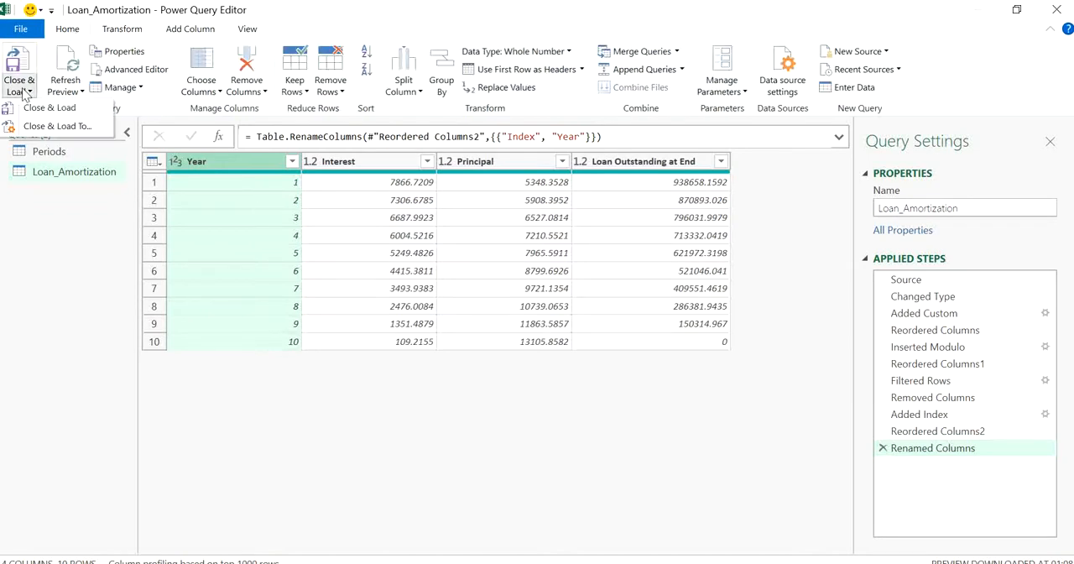
left_click(45, 124)
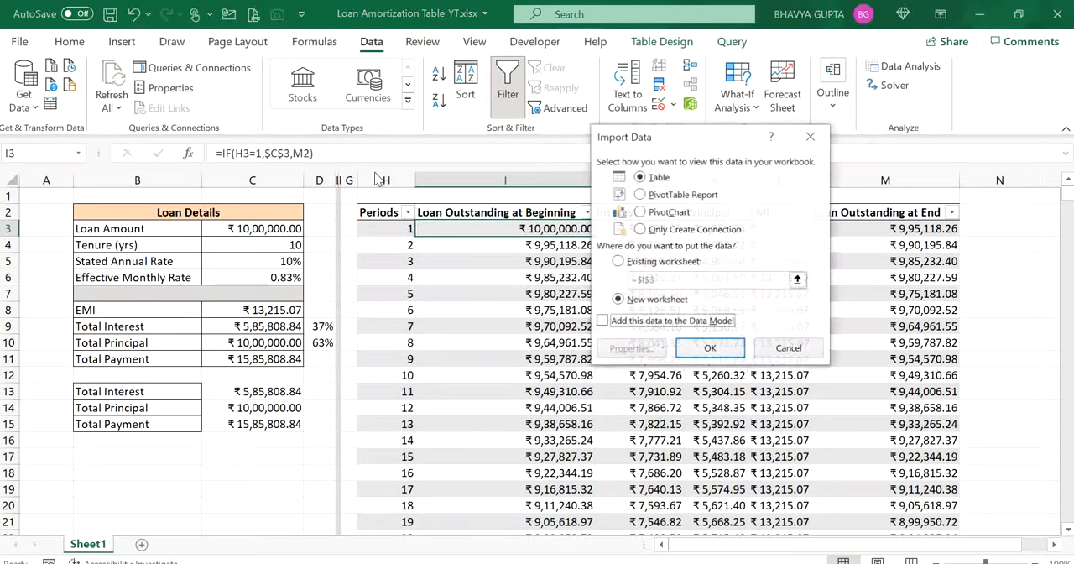
left_click(686, 348)
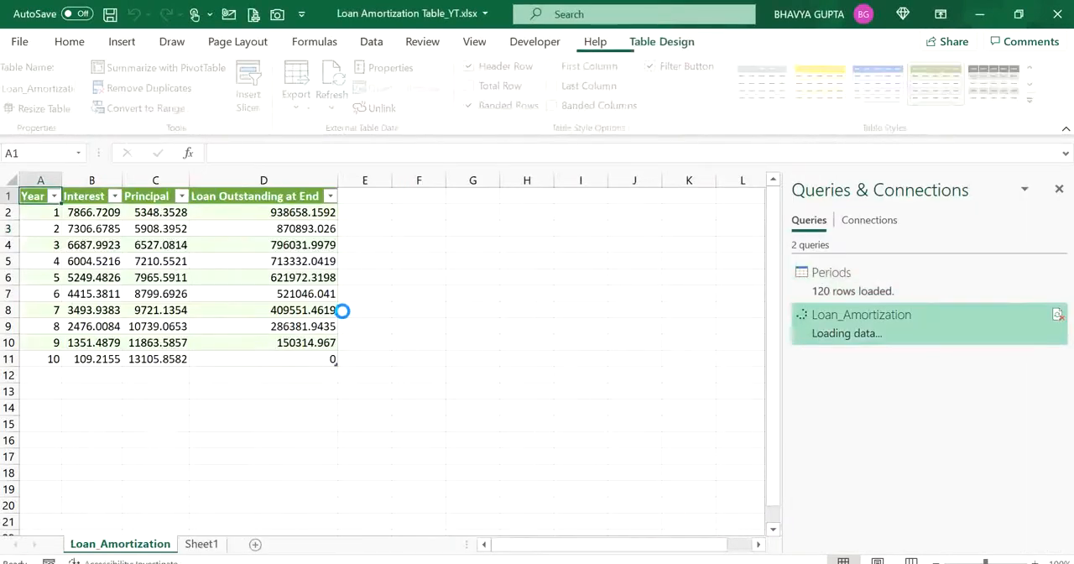
- Examine the yearly interest, principal and closing balance figures in the loaded Loan_Amortization table
left_click(405, 313)
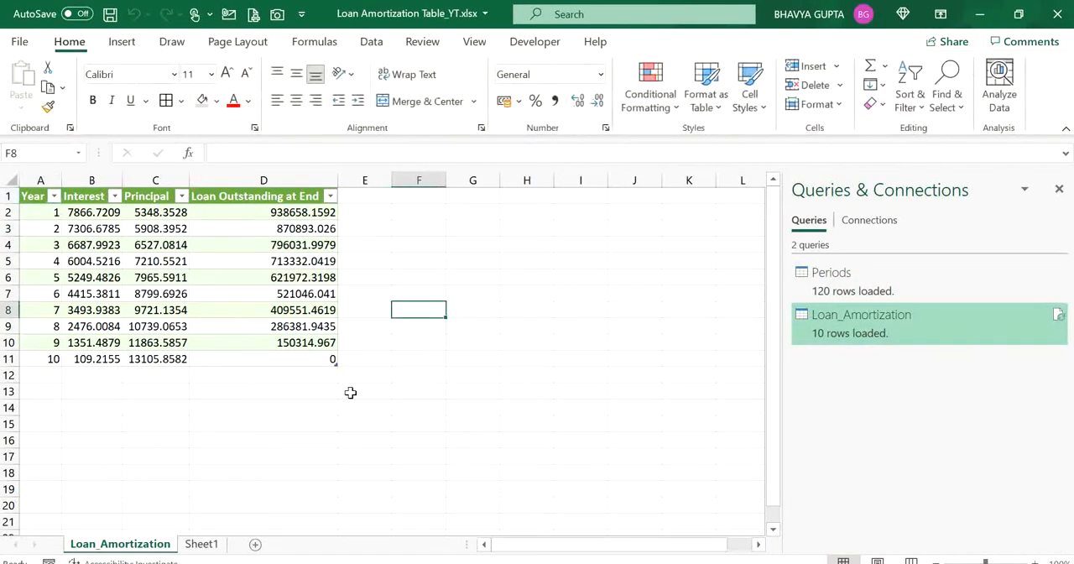
left_click(360, 406)
left_click(267, 356)
left_click(518, 267)
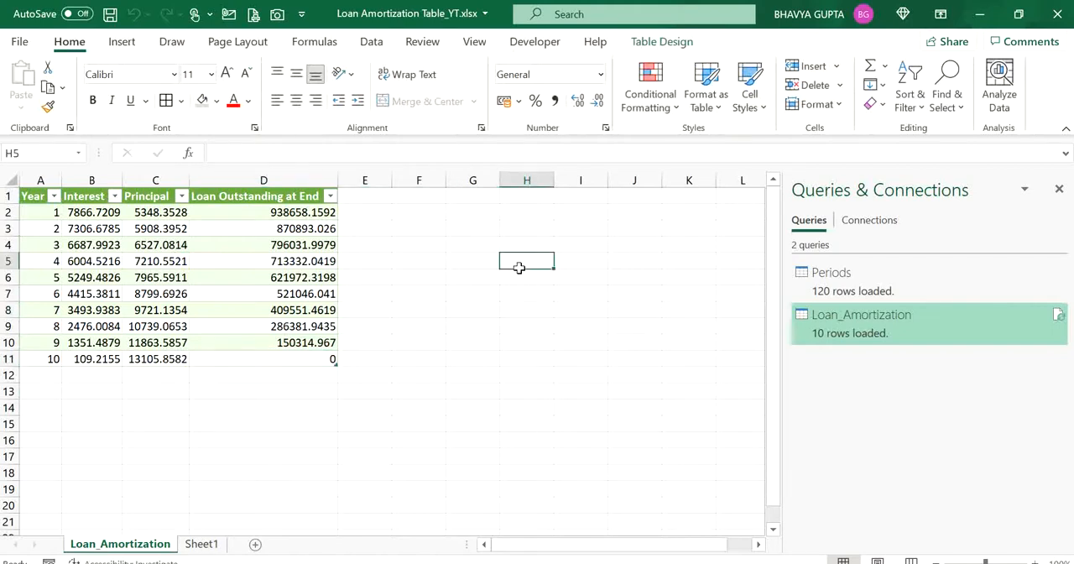
left_click(329, 257)
left_click(148, 228)
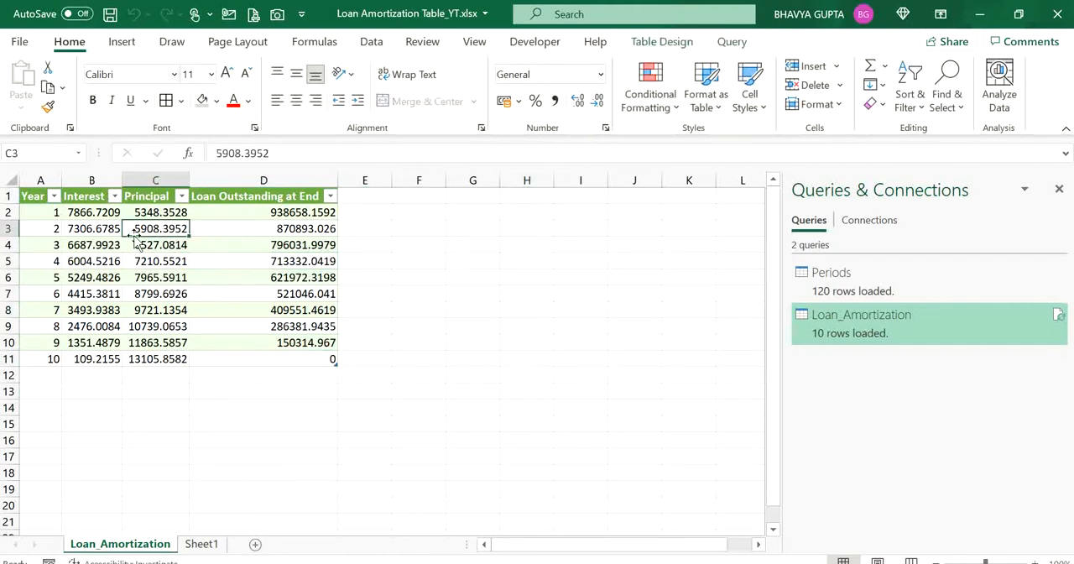
left_click(80, 228)
left_click(99, 295)
left_click(151, 377)
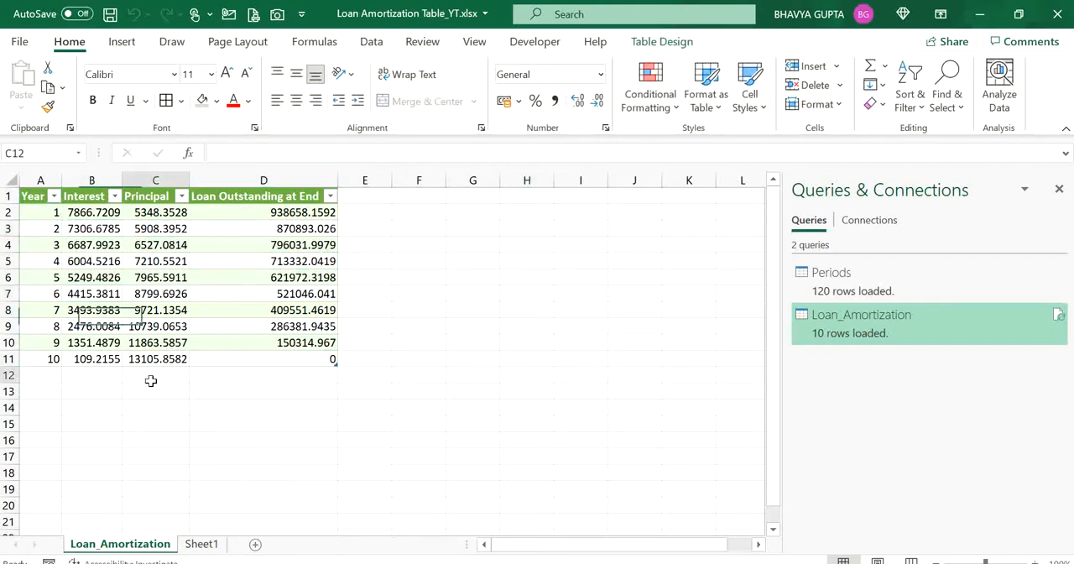
- Set the loan tenure on Sheet1 to 20 years
left_click(200, 544)
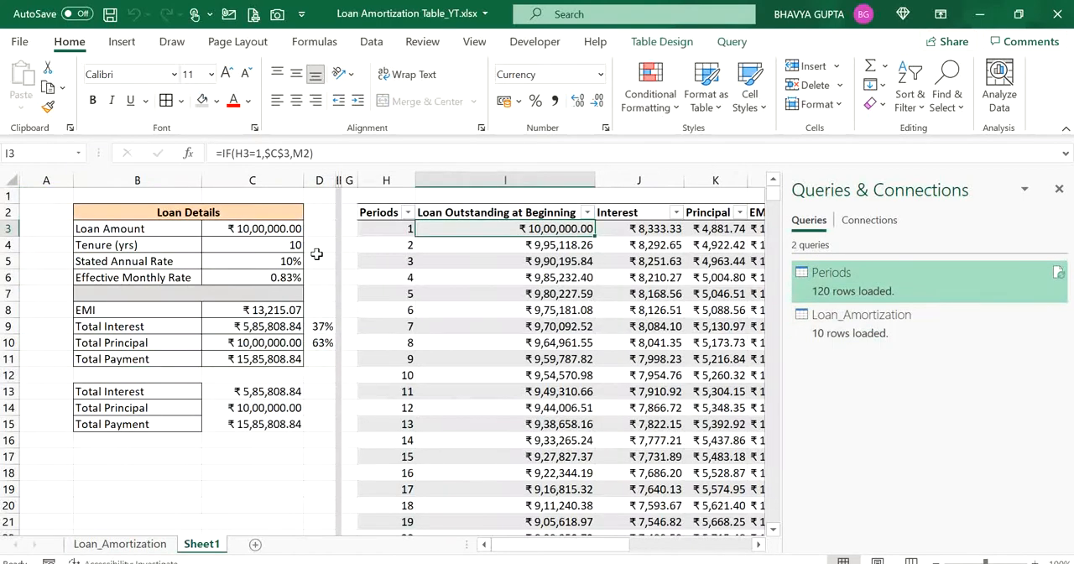
left_click(287, 245)
type("20")
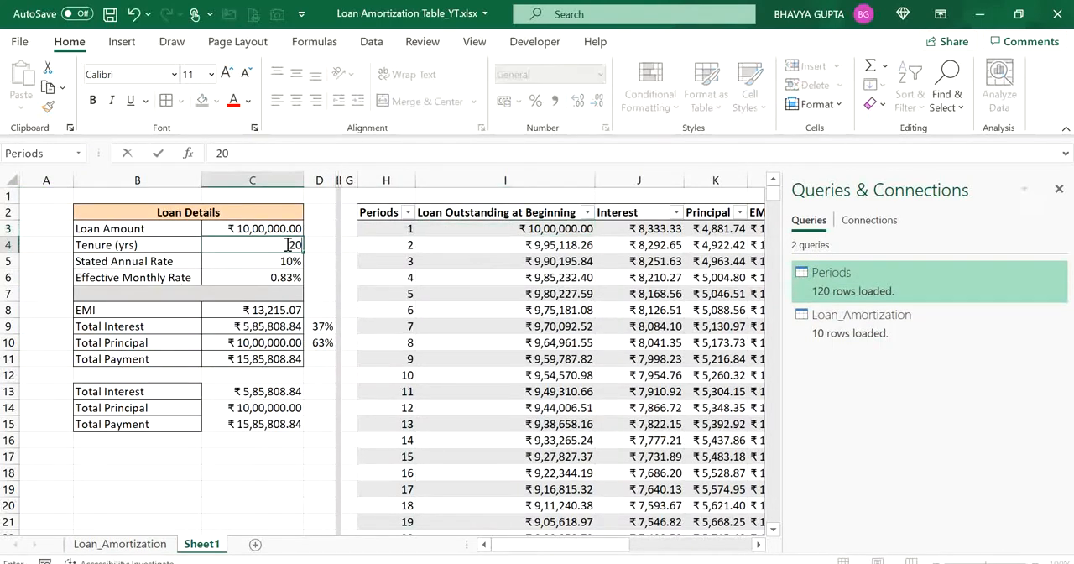
key("Return")
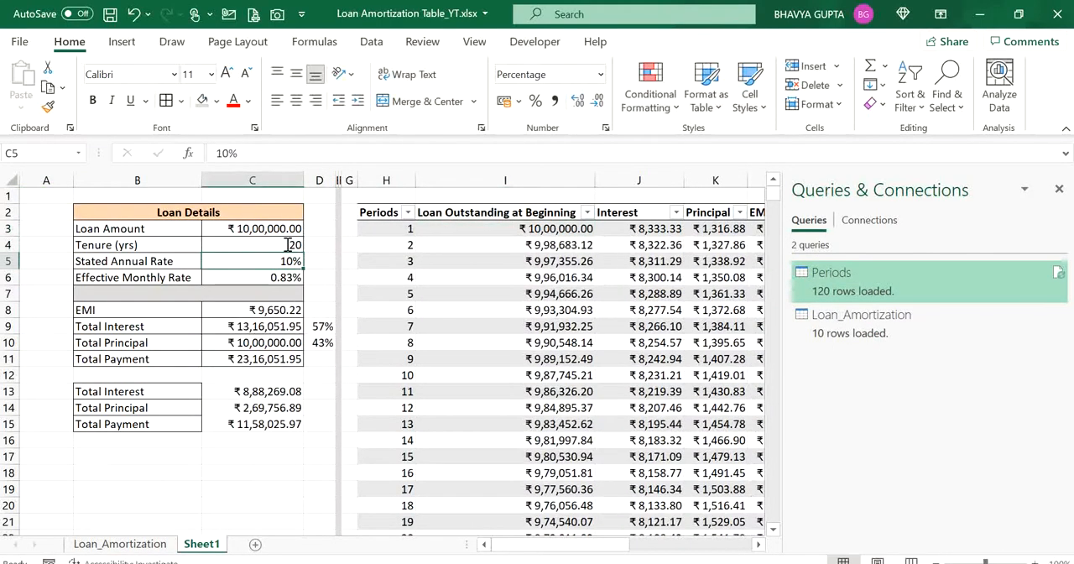
- Refresh all queries from Sheet1 and again from the Loan_Amortization sheet to update the monthly and yearly tables
left_click(525, 277)
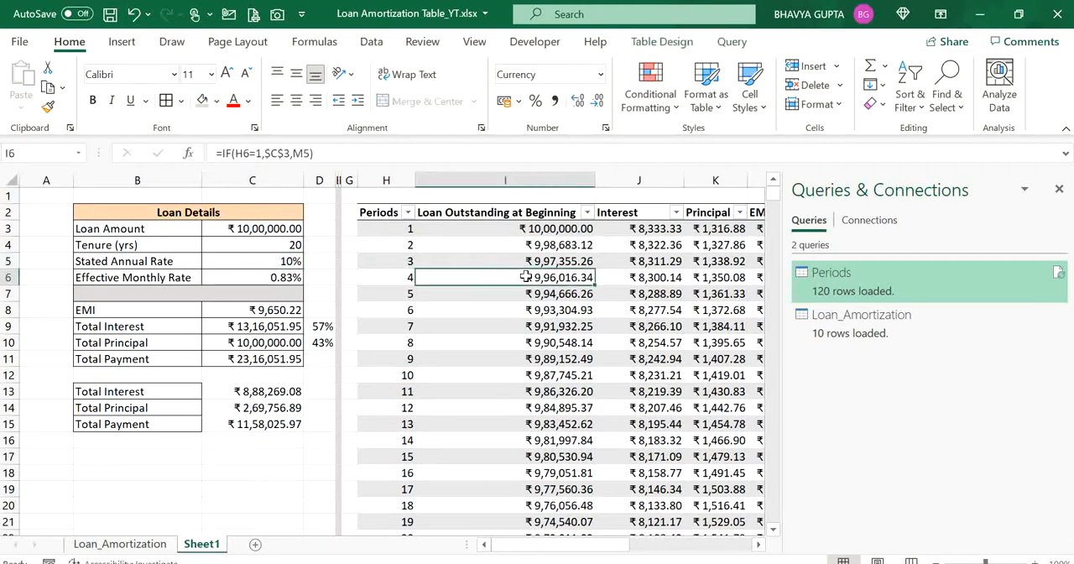
left_click(127, 48)
left_click(384, 47)
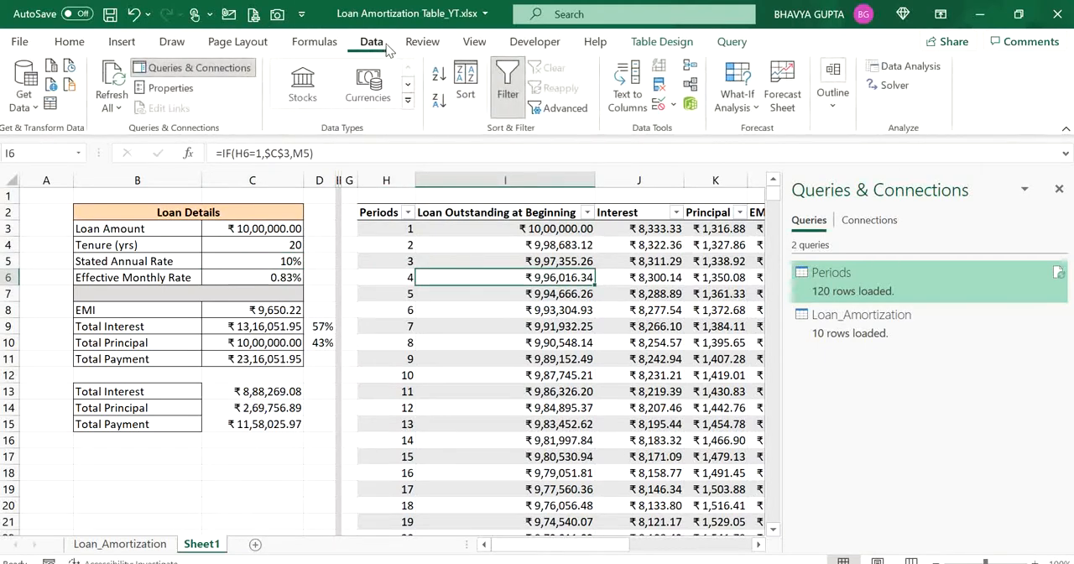
left_click(117, 77)
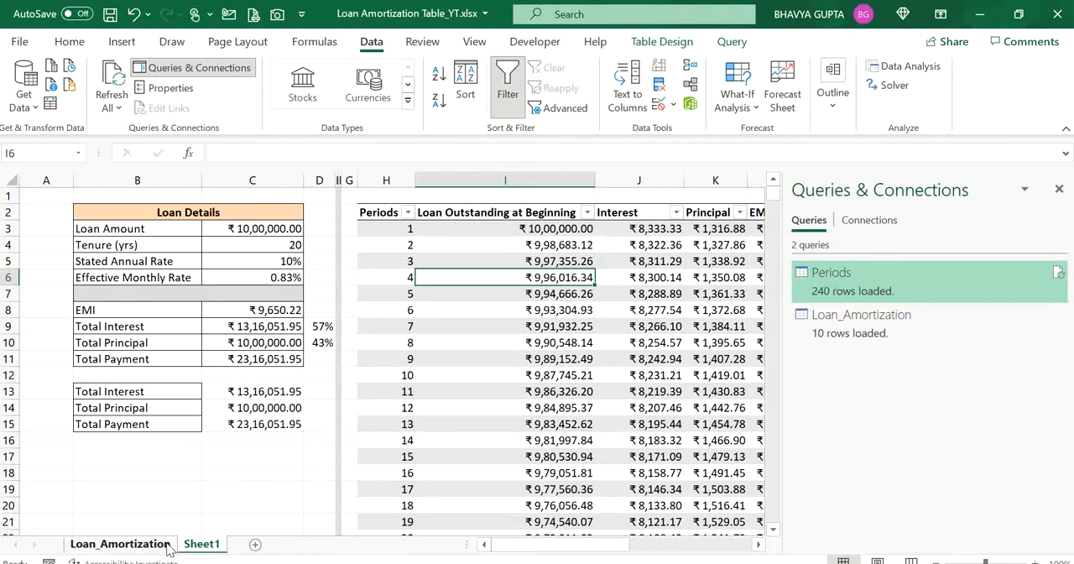
left_click(168, 547)
left_click(208, 289)
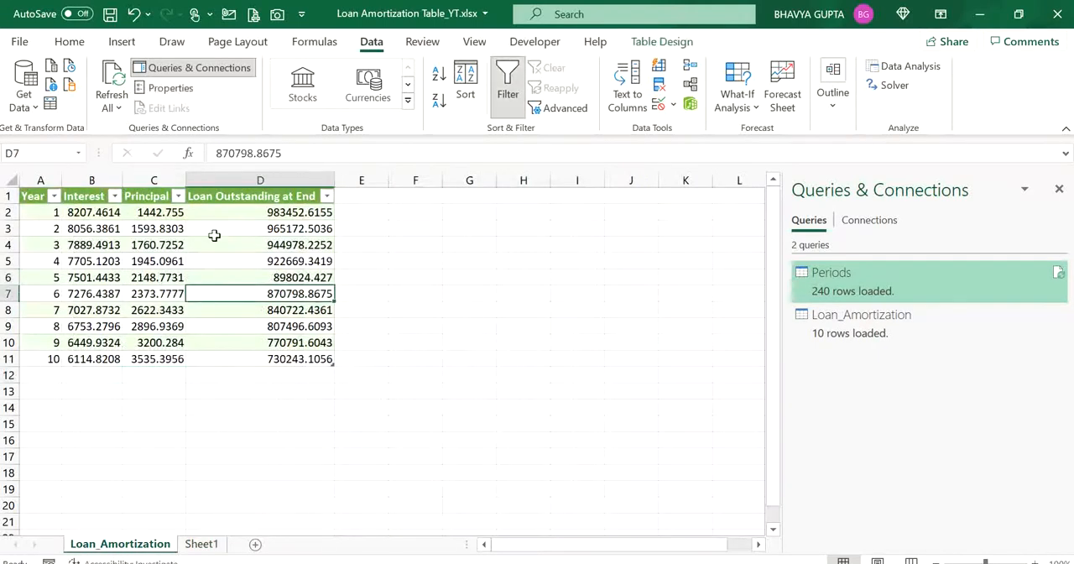
left_click(119, 76)
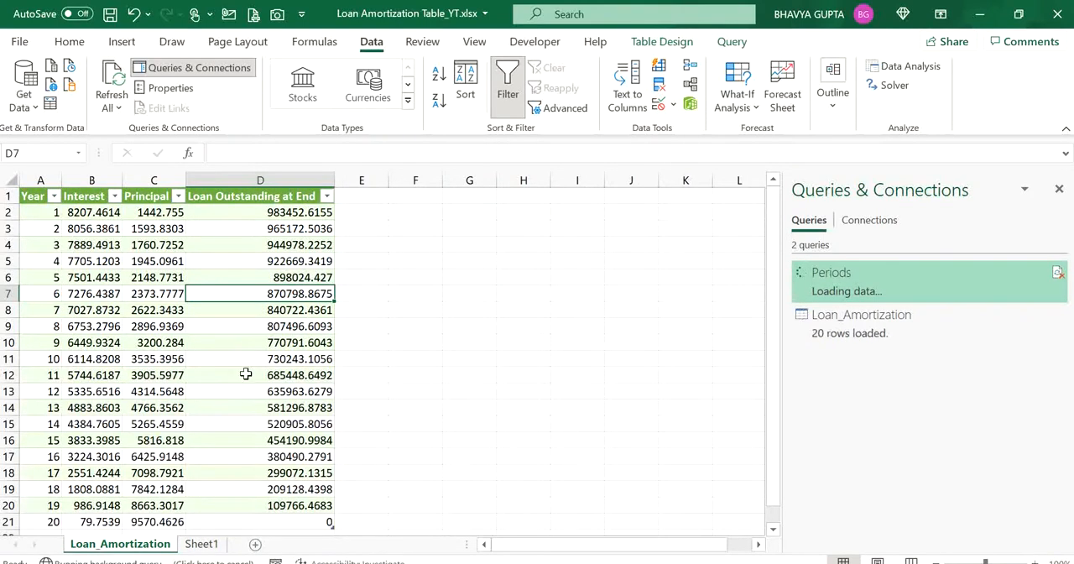
- Examine the refreshed yearly table from its last row to its header, and review the loan details and monthly schedule on Sheet1
left_click(239, 520)
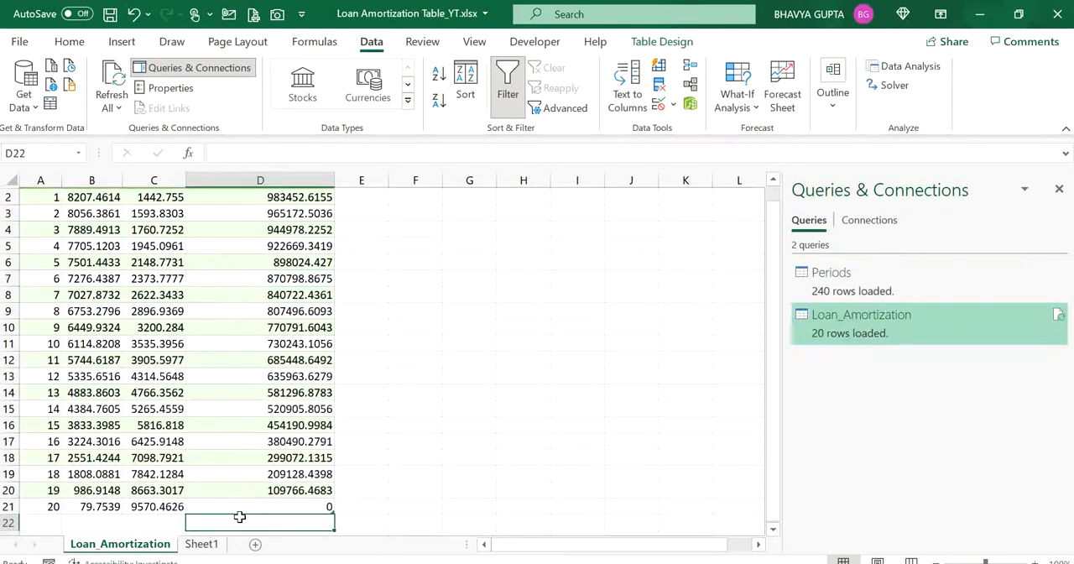
key("Down")
key("Up")
key("Up")
key("Up")
key("Up")
key("Up")
key("Up")
key("Up")
key("Up")
key("Up")
key("Up")
key("Up")
key("Up")
key("Up")
key("Up")
key("Up")
key("Up")
key("Up")
key("Up")
key("Up")
key("Up")
key("Up")
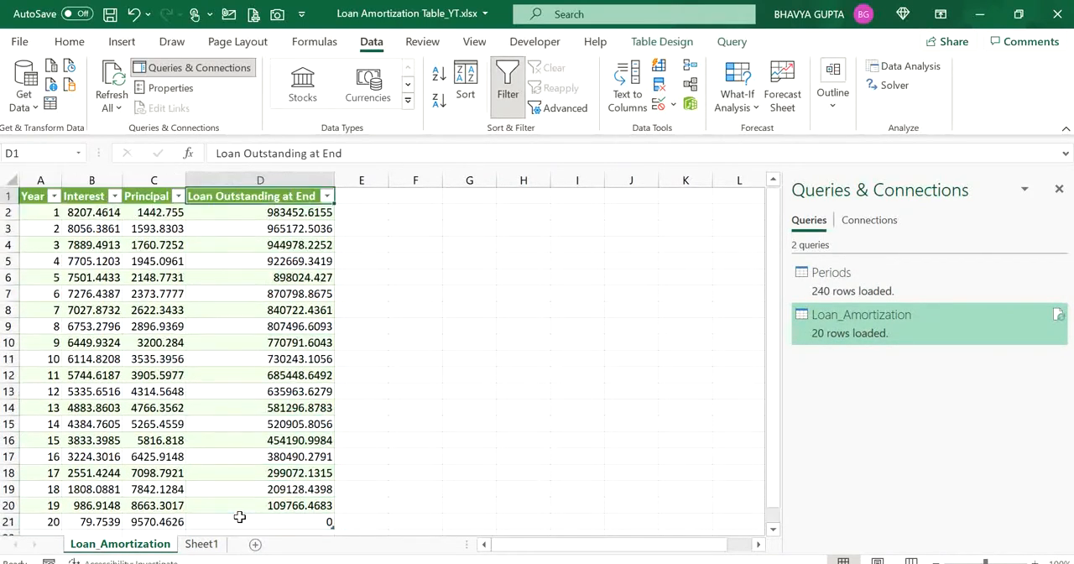
key("Down")
key("Down")
key("Left")
key("Left")
key("Left")
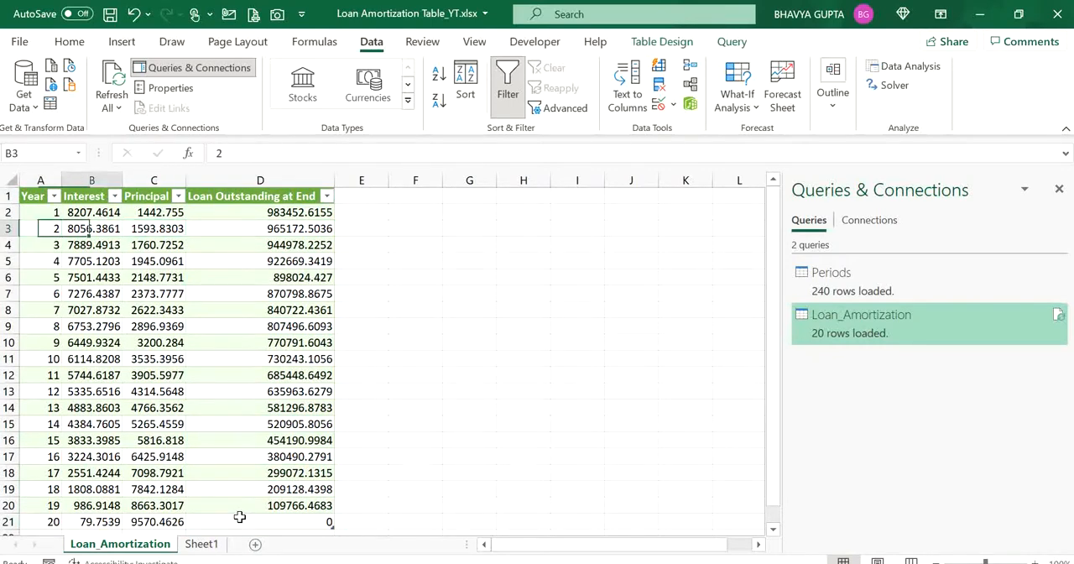
key("Right")
key("Right")
key("Right")
key("Left")
key("Left")
key("Left")
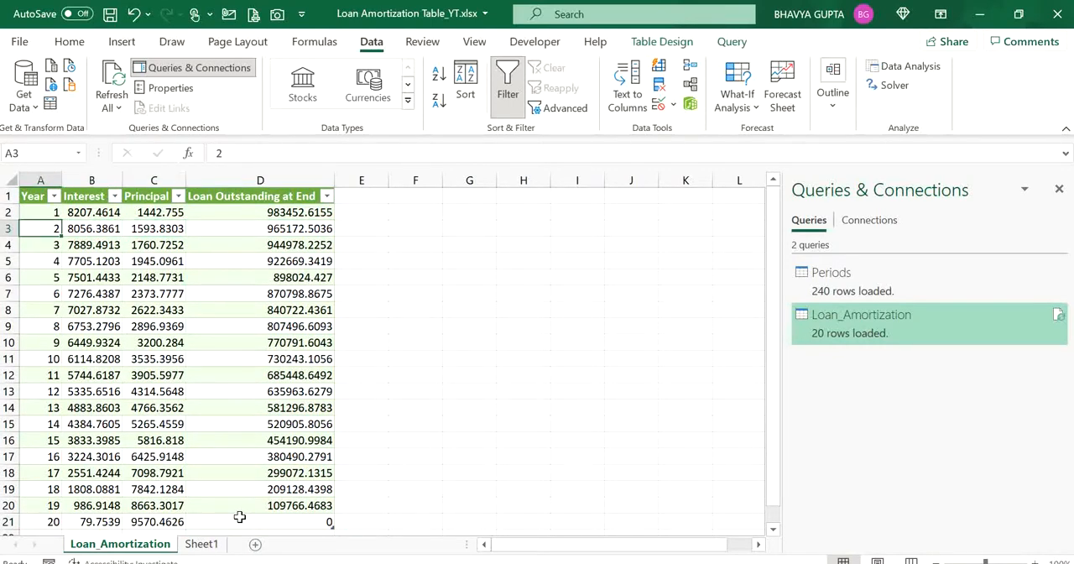
left_click(203, 546)
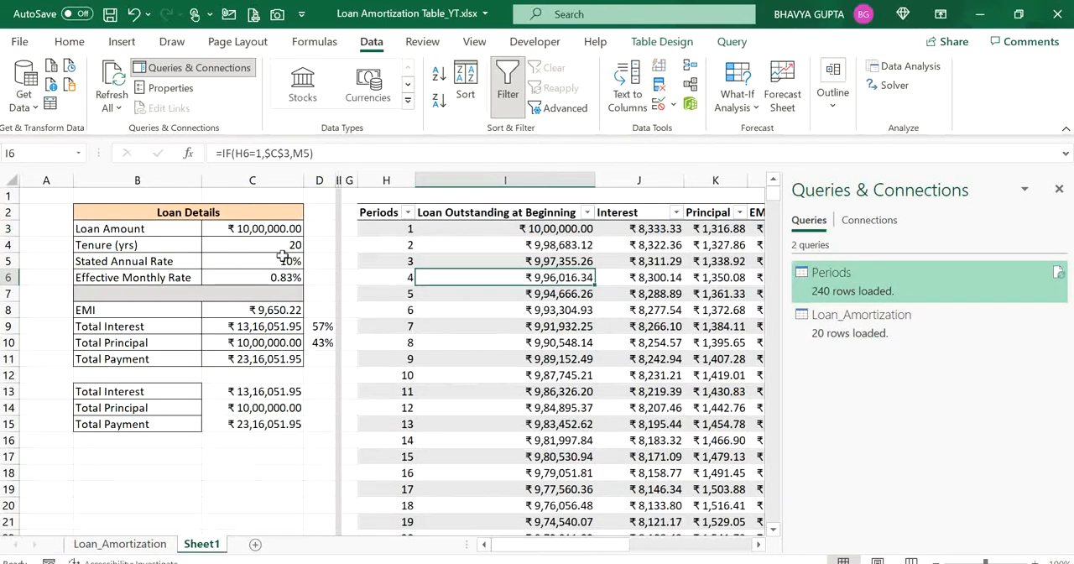
left_click(423, 329)
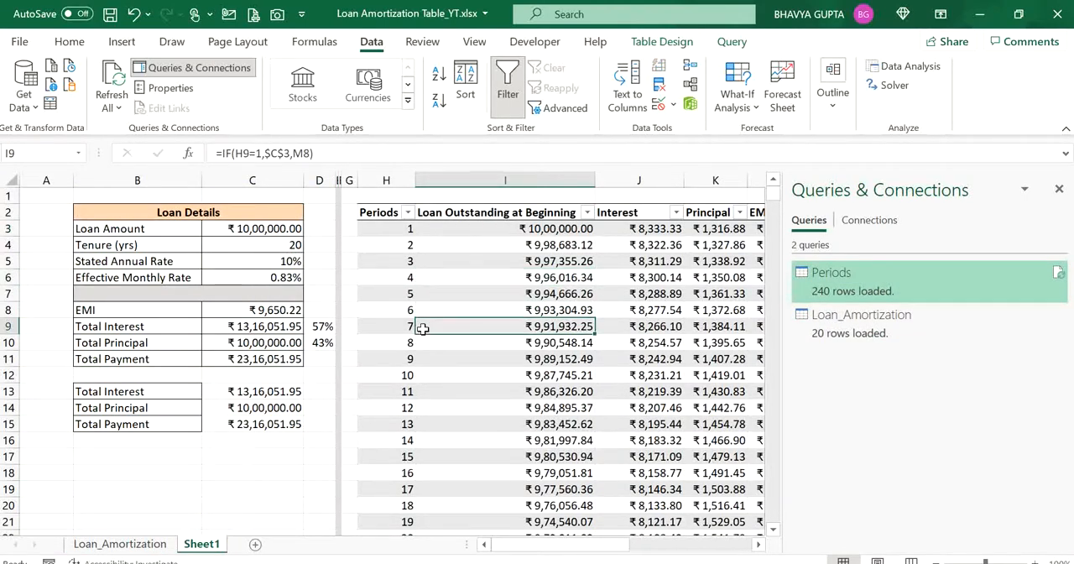
- Return to the Loan_Amortization sheet and close the Queries & Connections pane
left_click(145, 547)
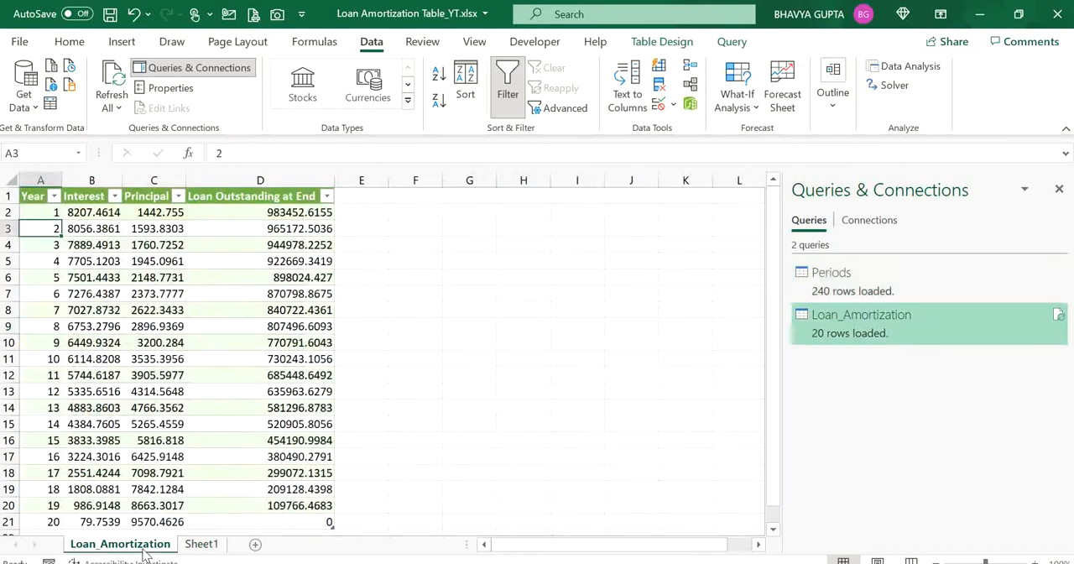
left_click(386, 243)
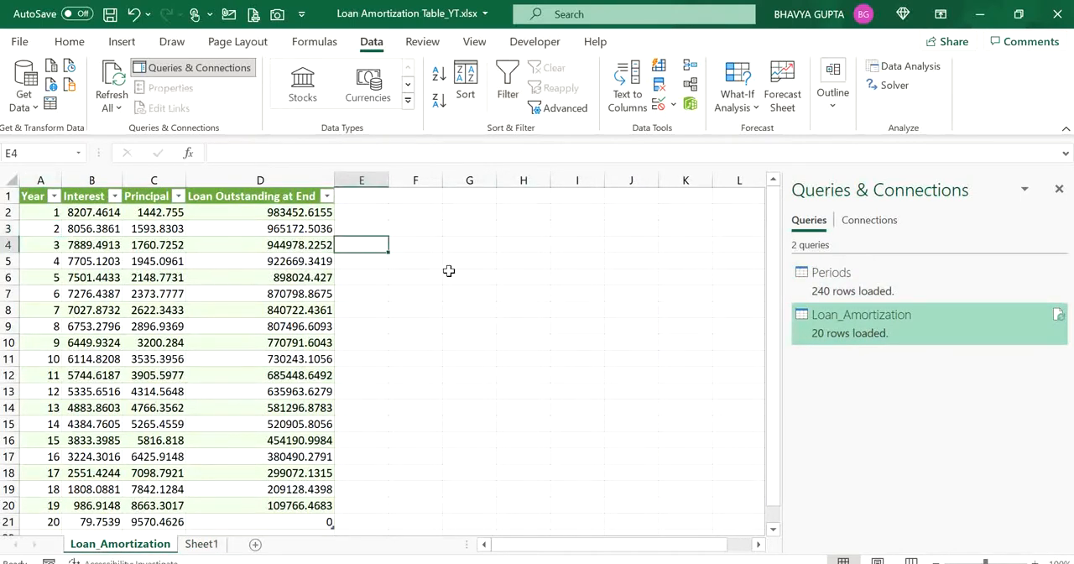
left_click(448, 271)
left_click(422, 229)
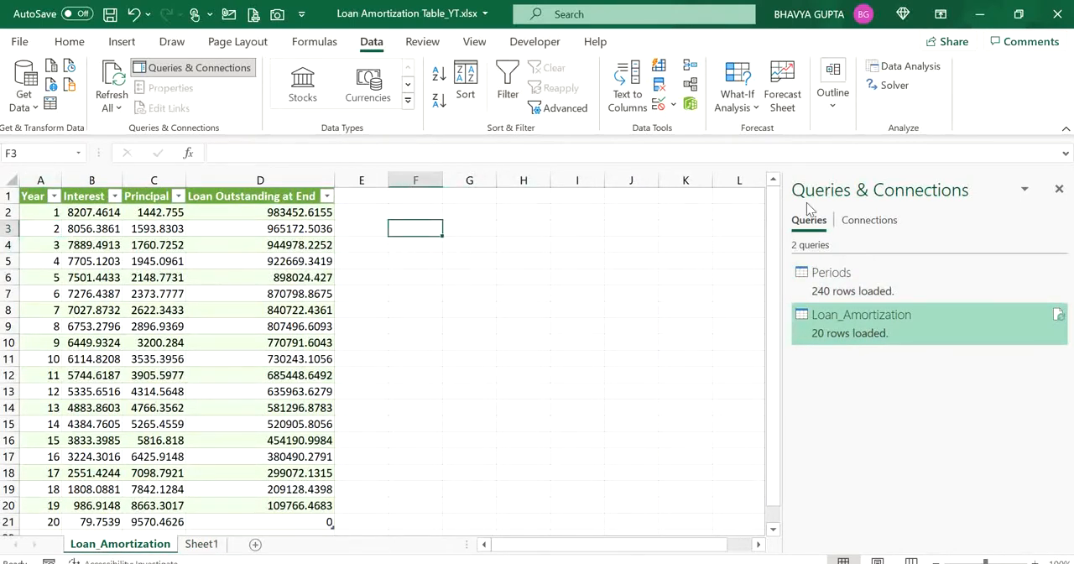
left_click(1058, 190)
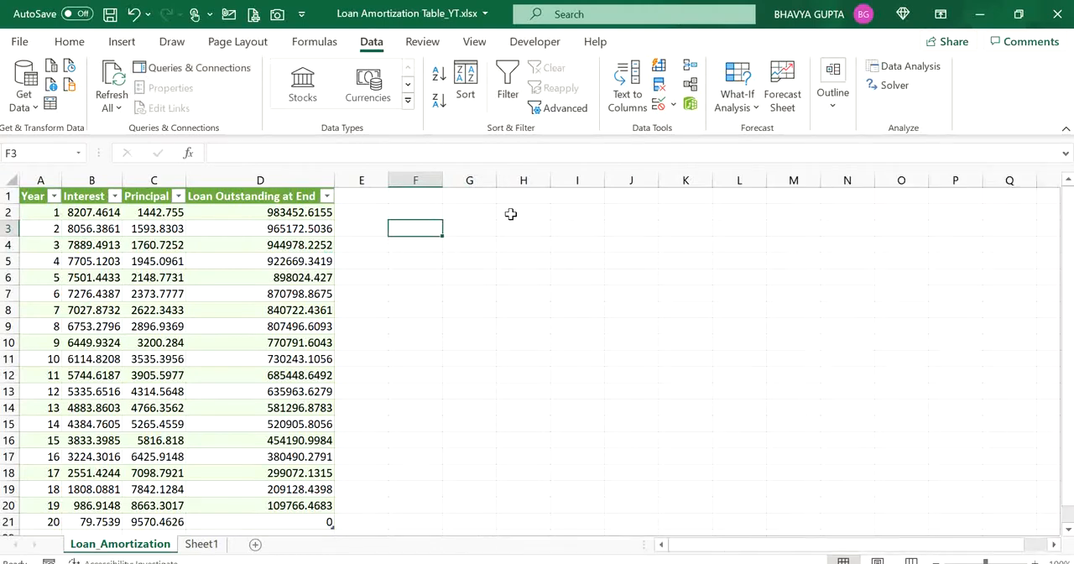
- Start inserting a chart from the yearly Loan_Amortization table and choose the Combo chart type
left_click(153, 261)
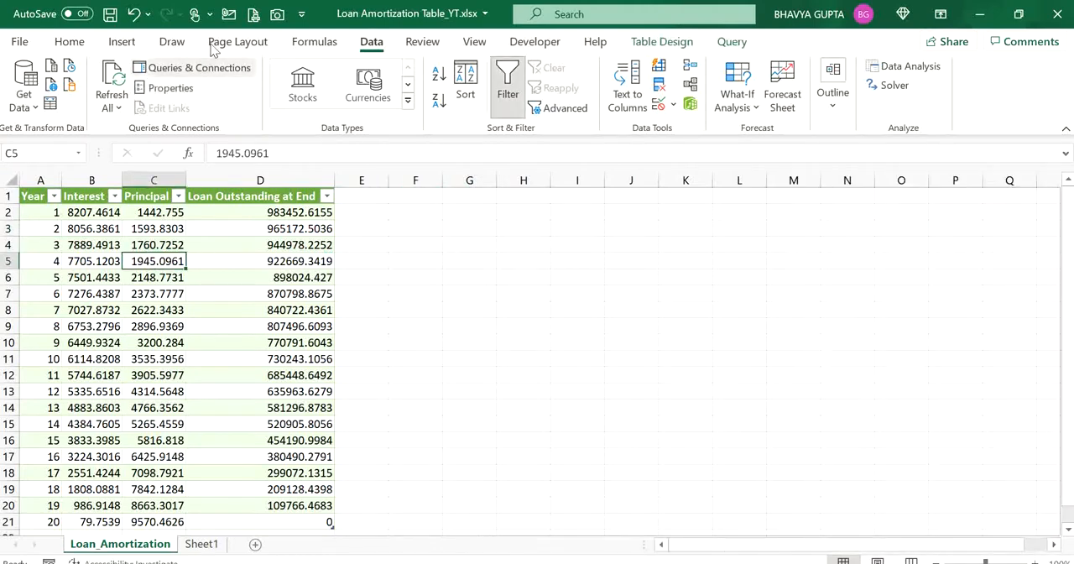
left_click(126, 45)
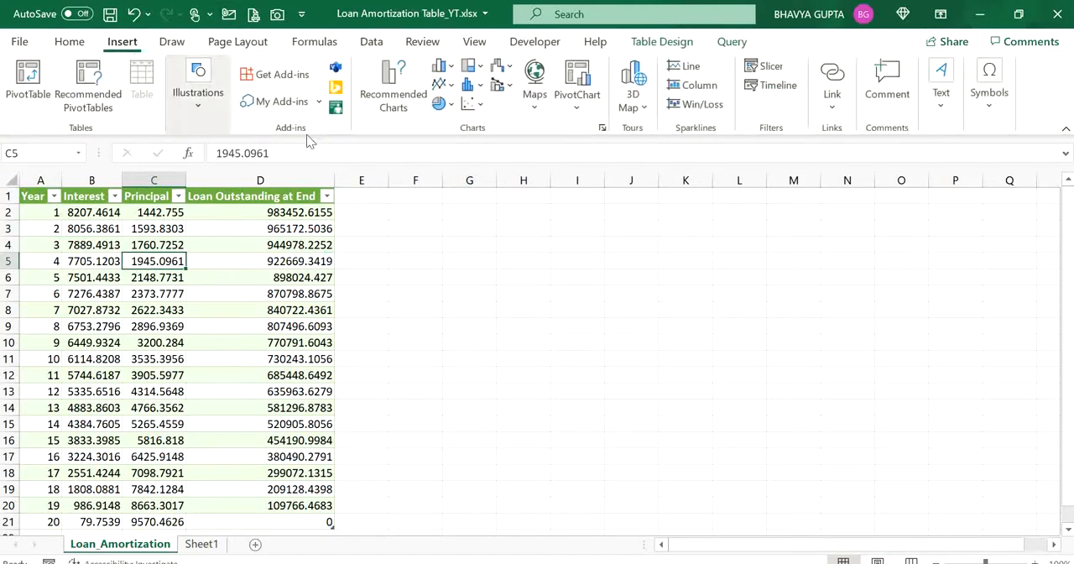
left_click(400, 100)
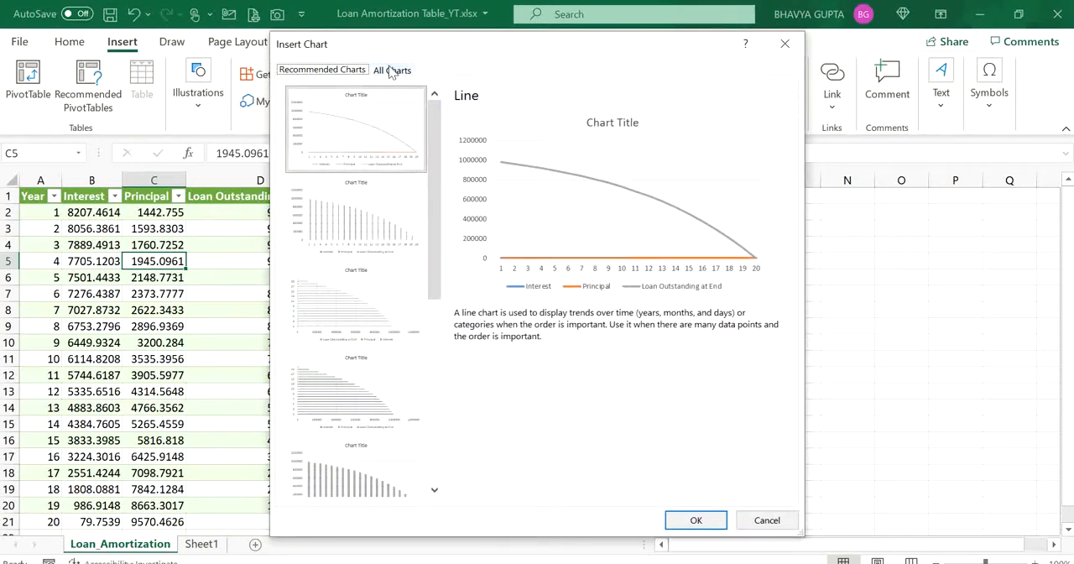
left_click(391, 70)
left_click(328, 459)
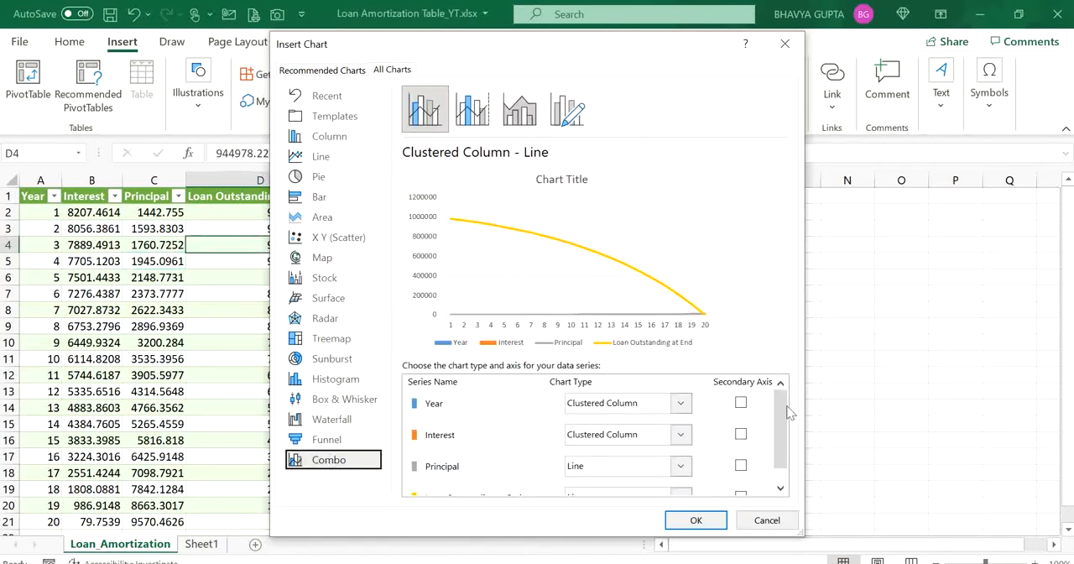
- Set the Interest and Principal series of the combo chart to Stacked Column
mouse_move(779, 406)
left_mouse_down()
mouse_move(779, 417)
mouse_move(775, 397)
left_mouse_up()
left_click(680, 434)
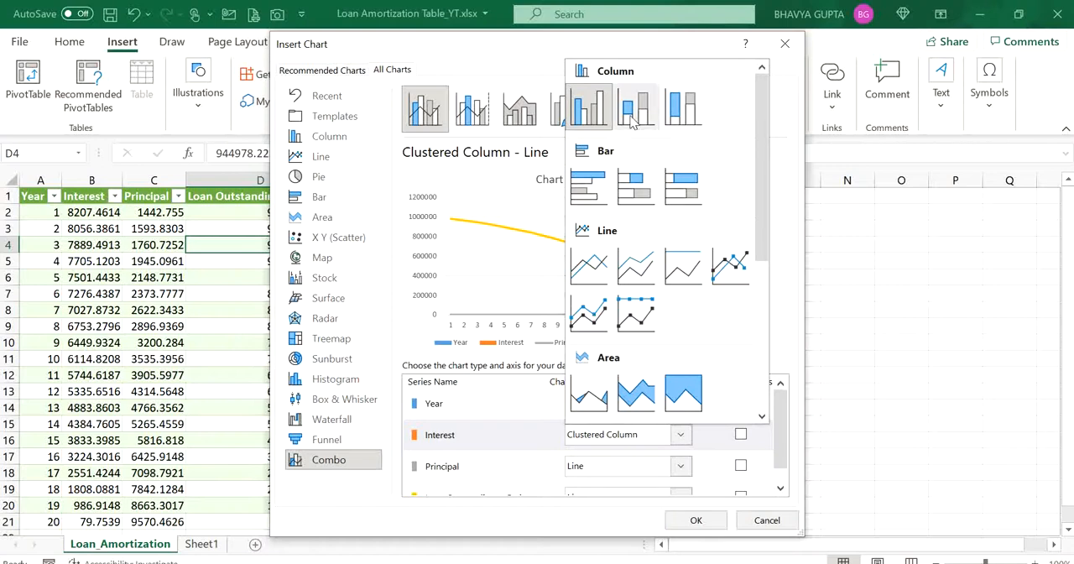
left_click(633, 117)
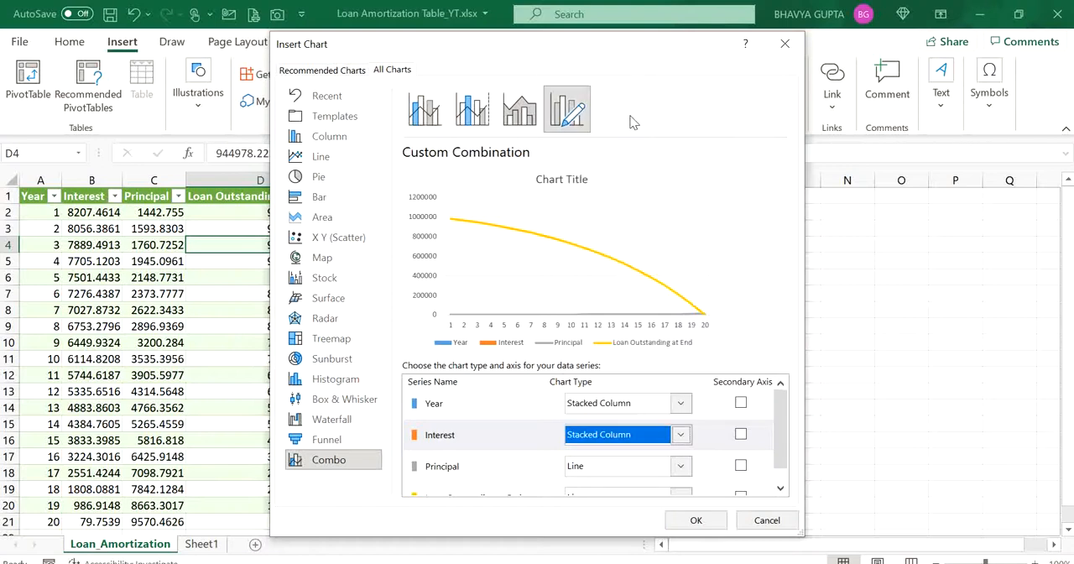
left_click(681, 466)
left_click(635, 141)
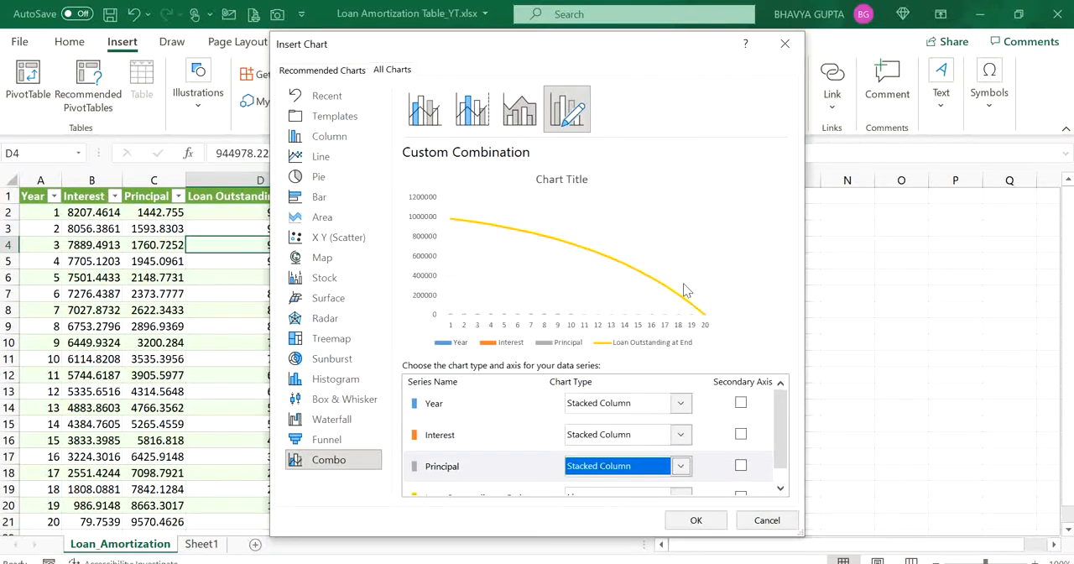
- Plot the Interest and Principal series on the secondary axis and insert the combo chart
left_click(740, 435)
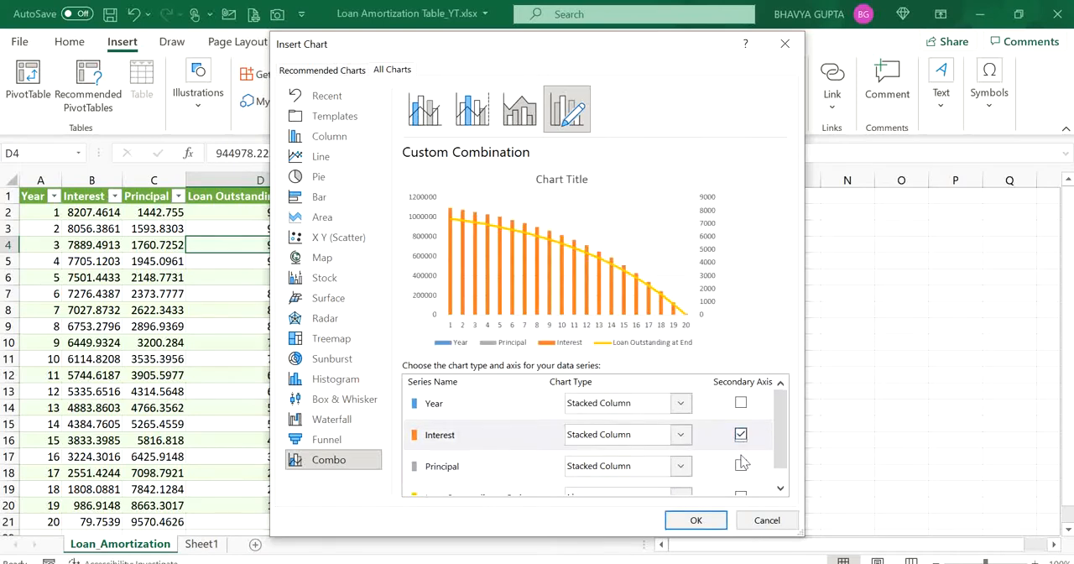
left_click(741, 466)
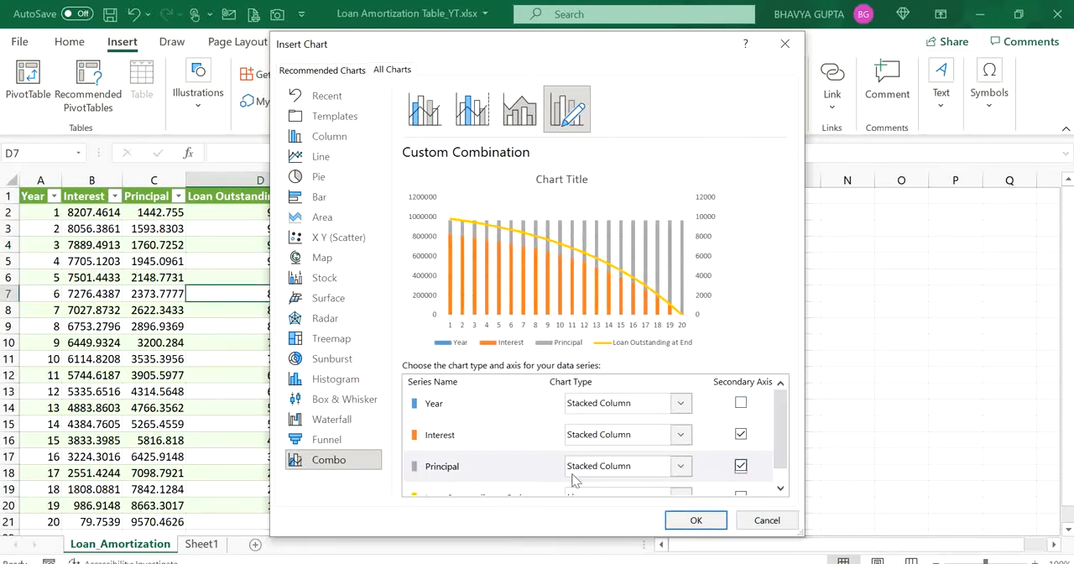
left_click(698, 520)
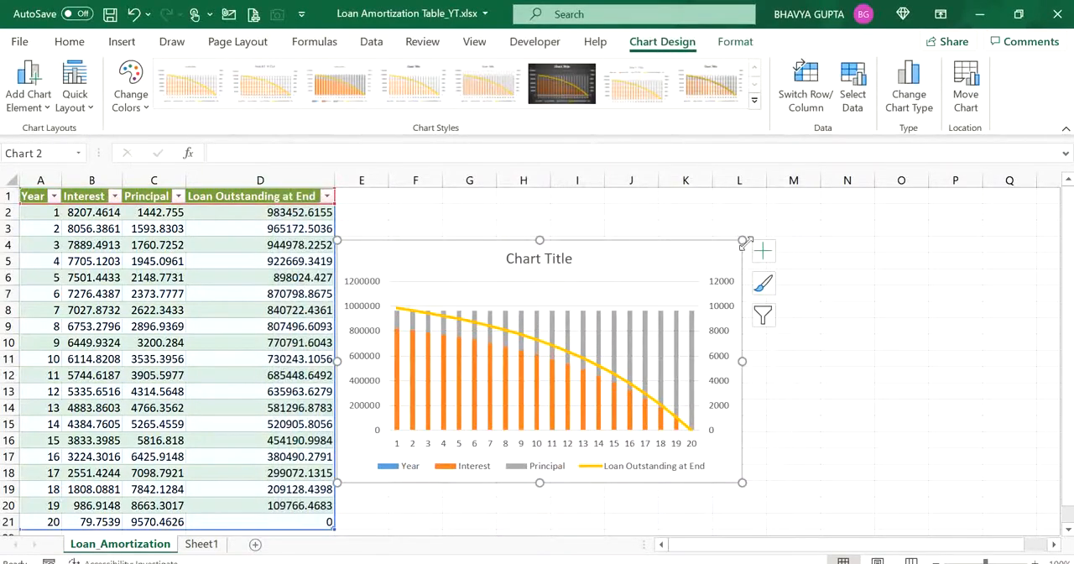
- Enlarge the chart beside the table so it extends to about column Q, and delete its title
left_click_drag(743, 241, 1036, 219)
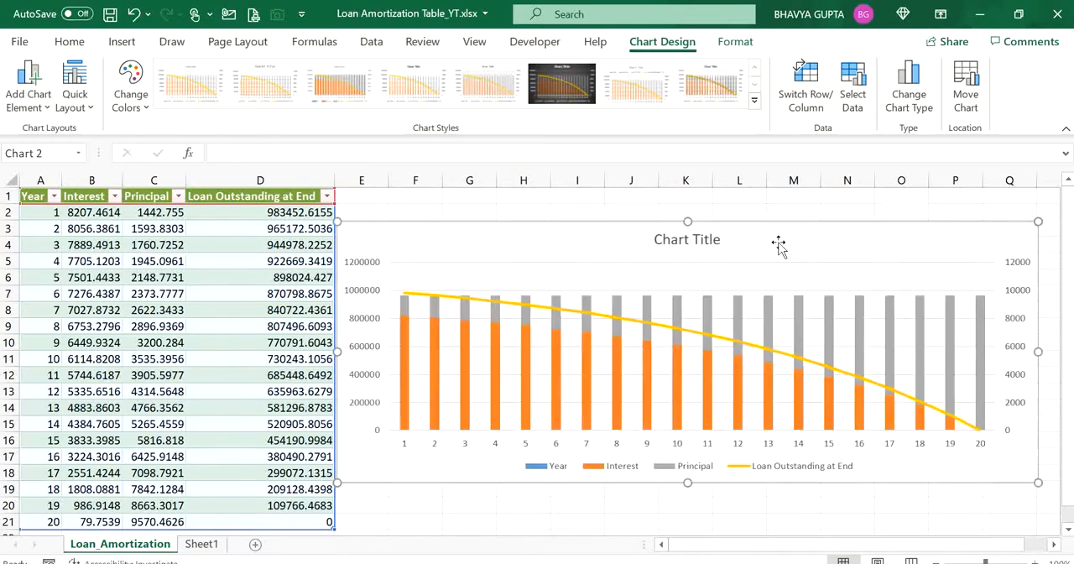
left_click(703, 236)
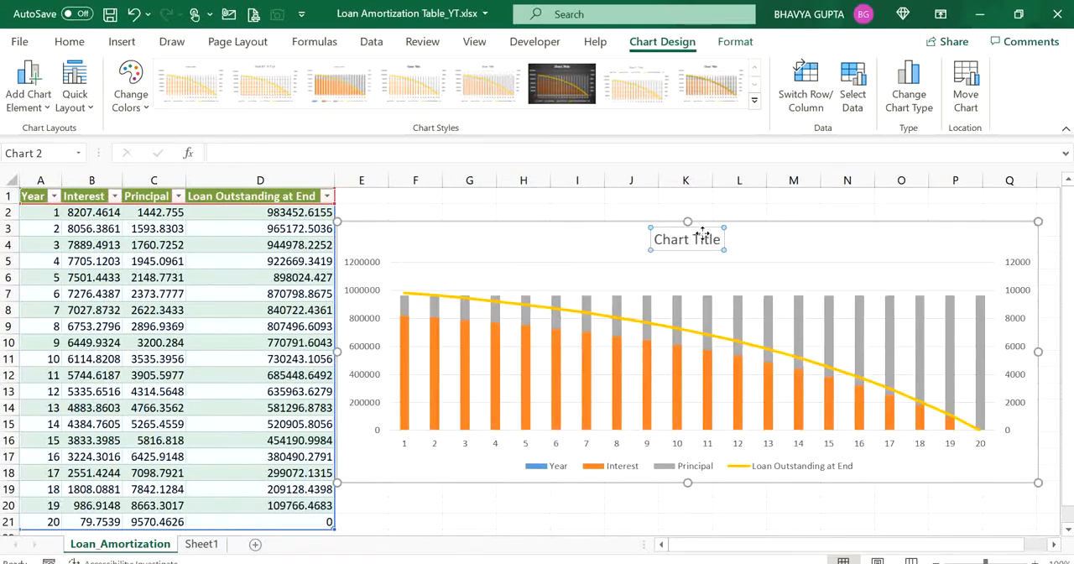
key("Delete")
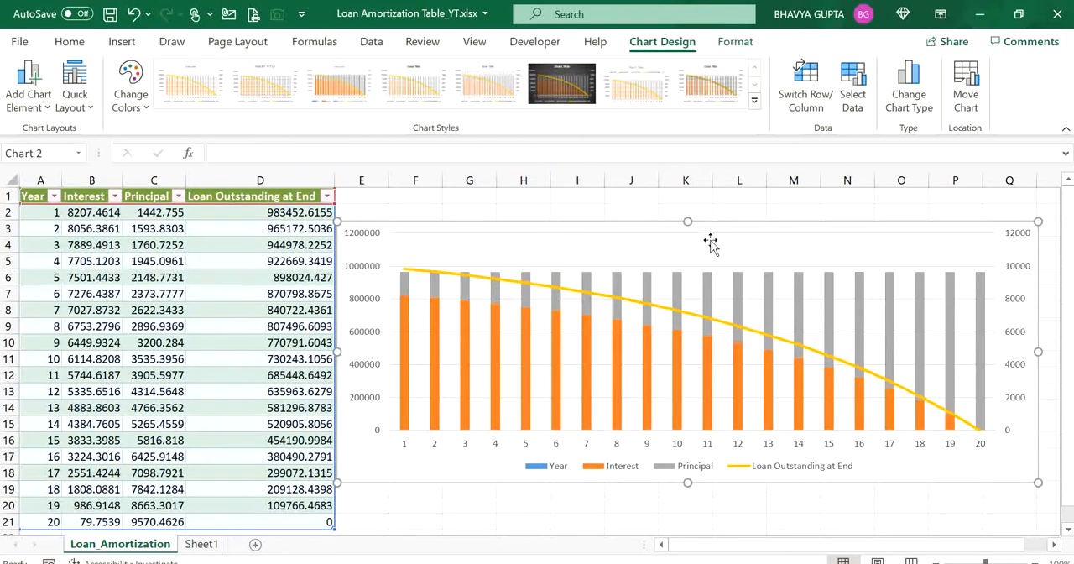
- Delete the horizontal gridlines from the plot area of the combo chart
left_click(712, 236)
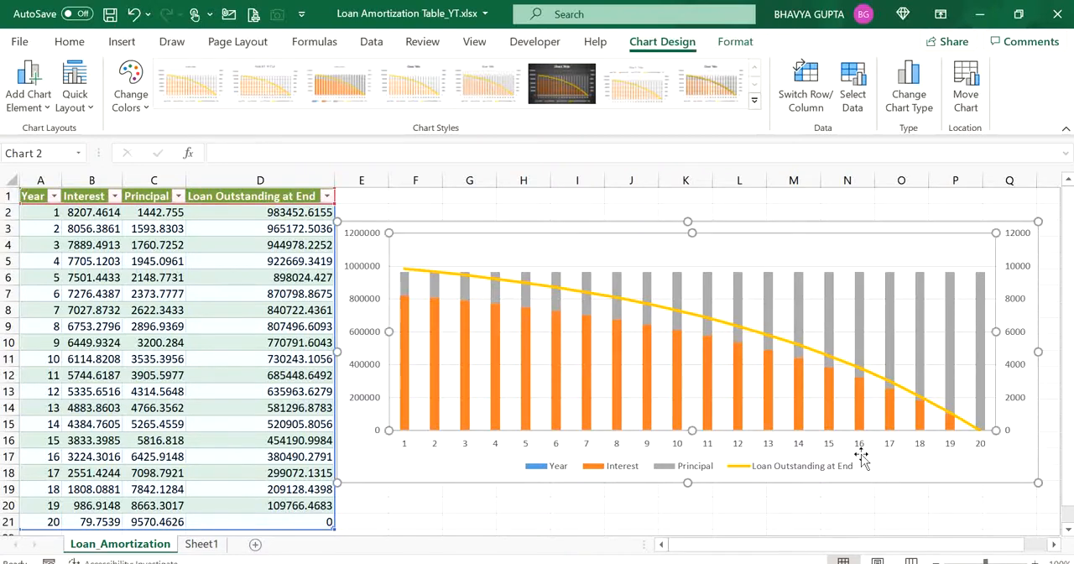
left_click(743, 274)
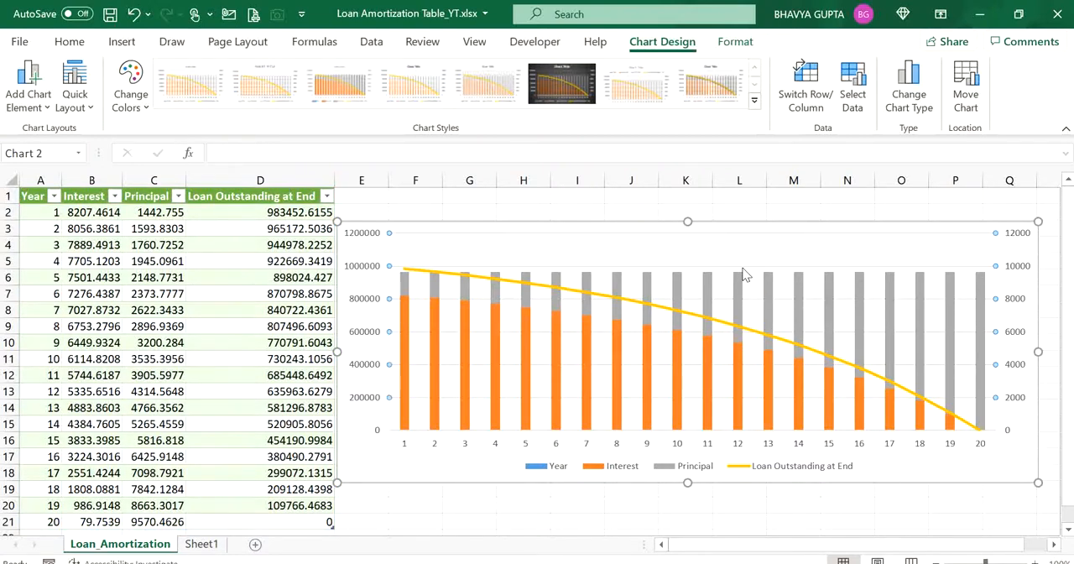
key("Delete")
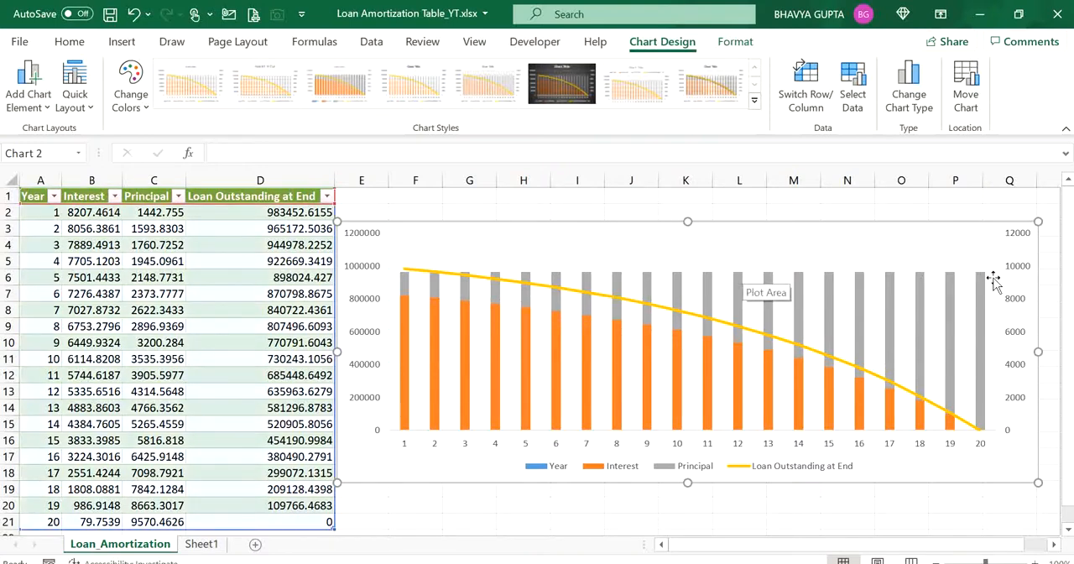
- Hide the labels of the chart's secondary vertical axis by setting their label position to None
left_click(1022, 275)
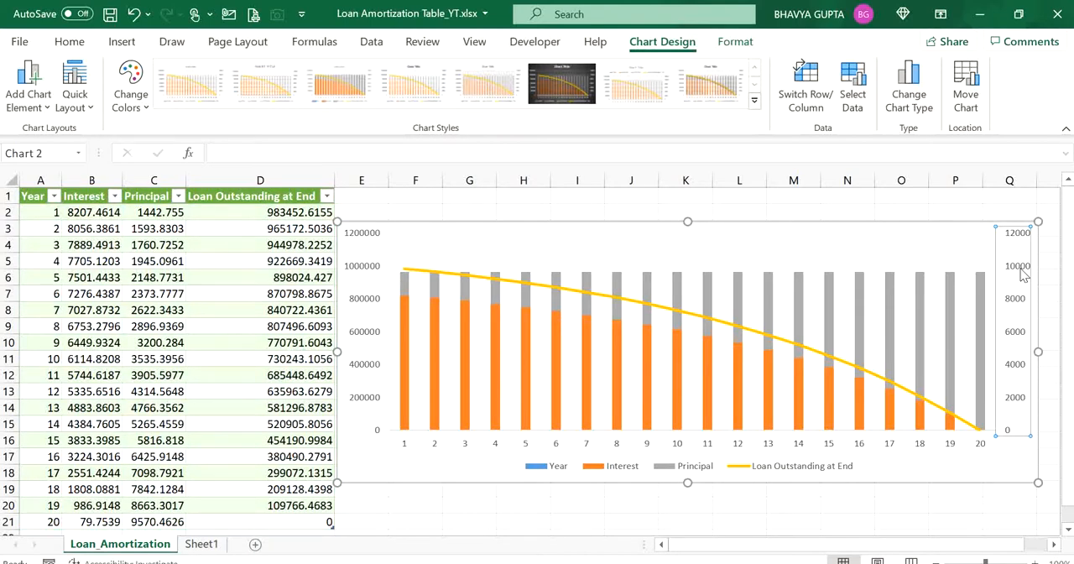
double_click(1022, 275)
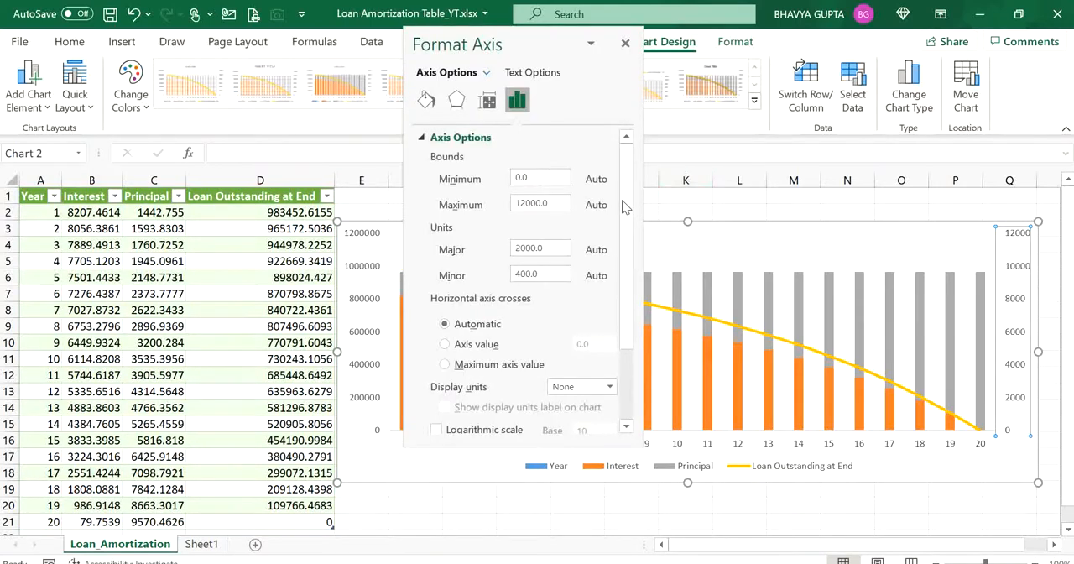
scroll(615, 264, "down", 1)
scroll(615, 263, "down", 1)
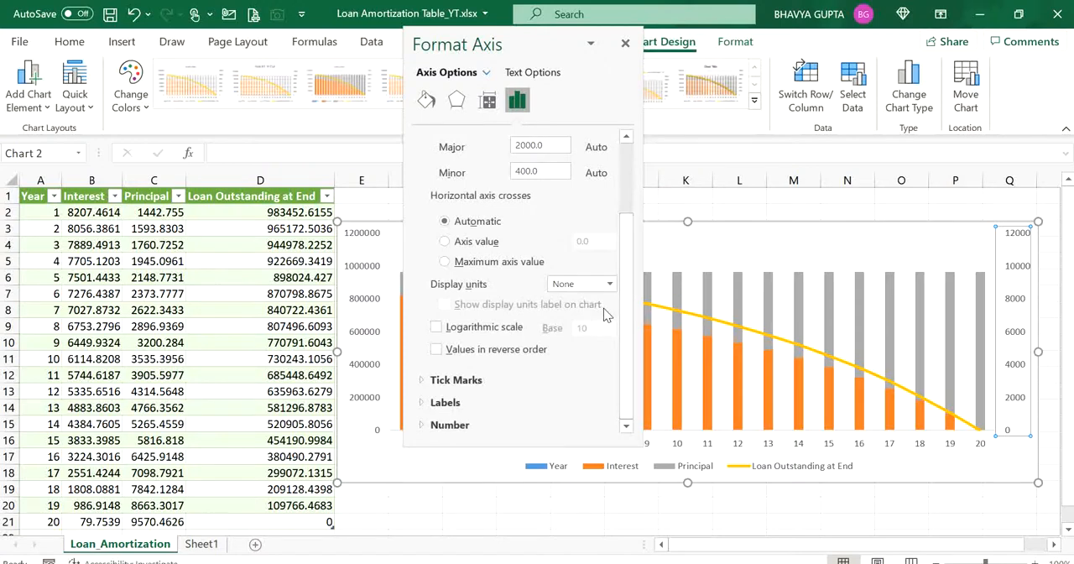
left_click(445, 403)
scroll(628, 393, "down", 1)
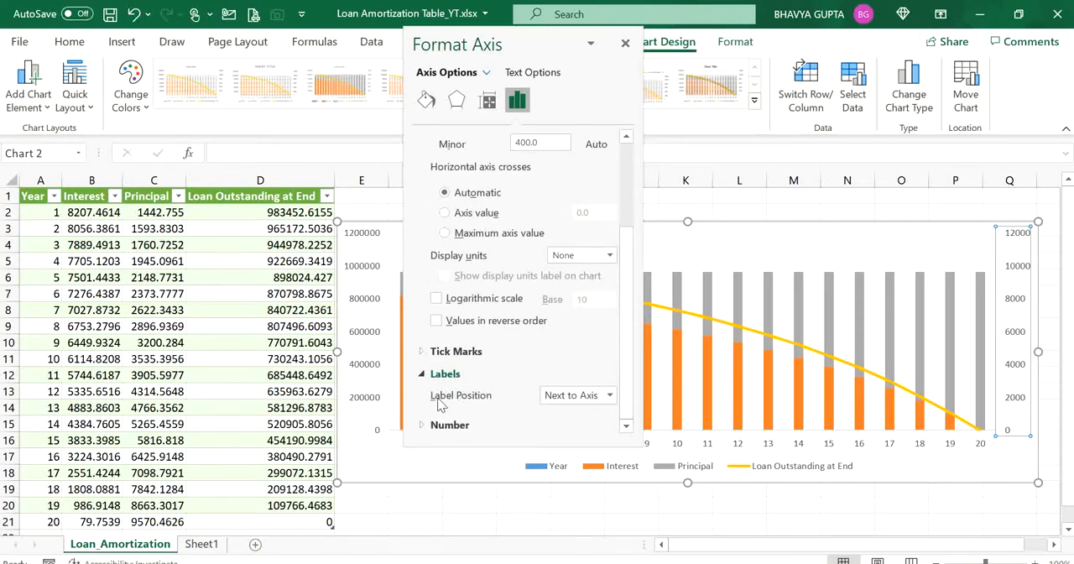
left_click(609, 401)
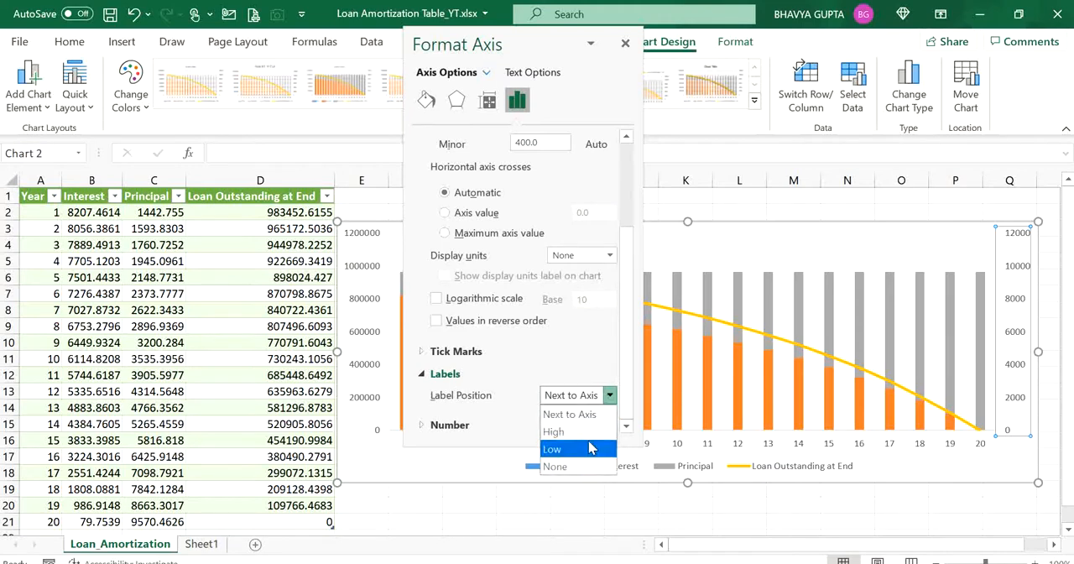
left_click(584, 468)
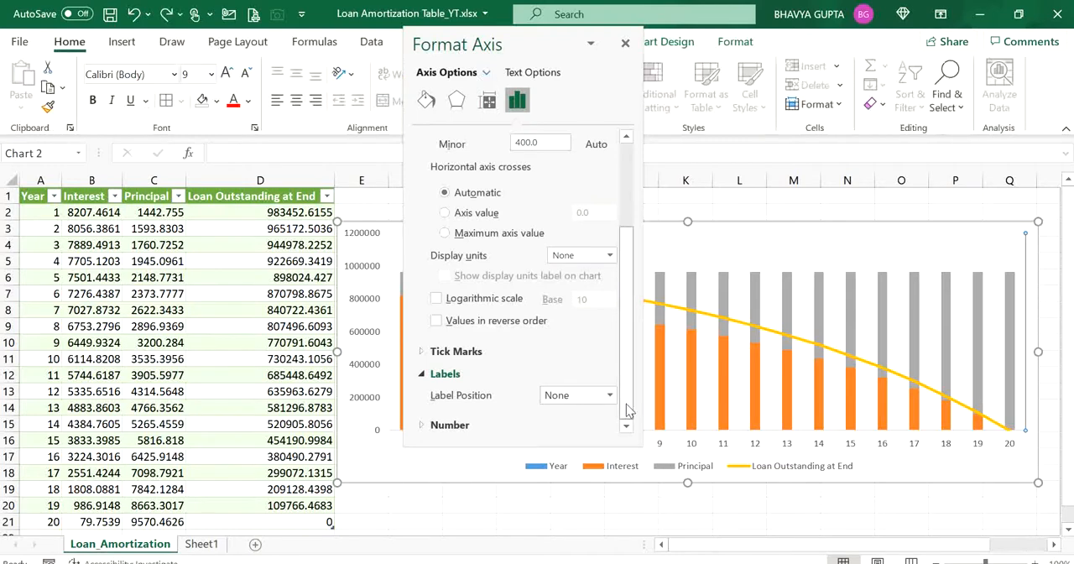
- Set the gap width of the Interest series to 50%
left_click_drag(629, 409, 625, 221)
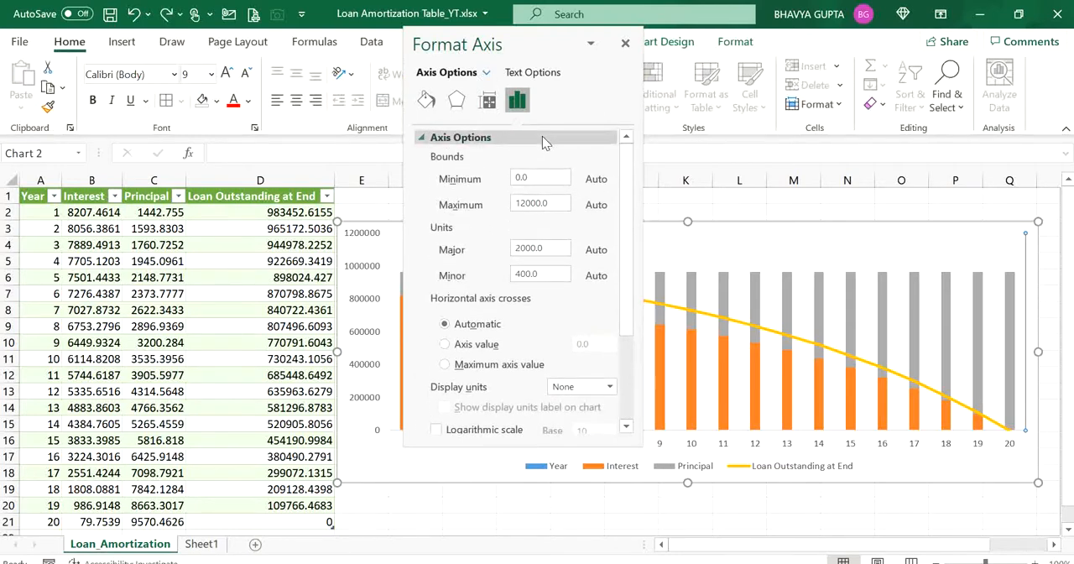
left_click(486, 73)
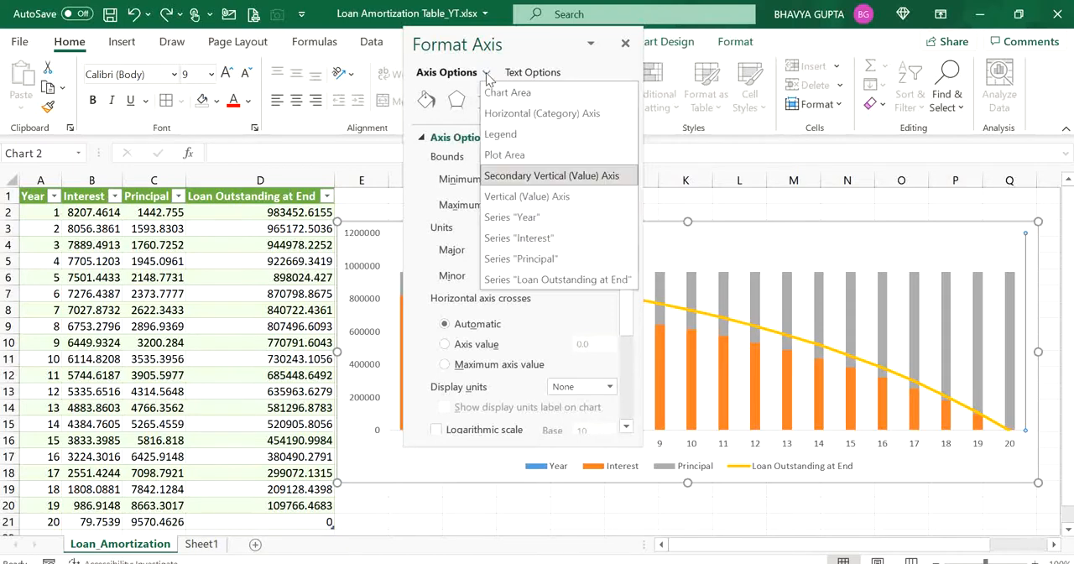
left_click(536, 239)
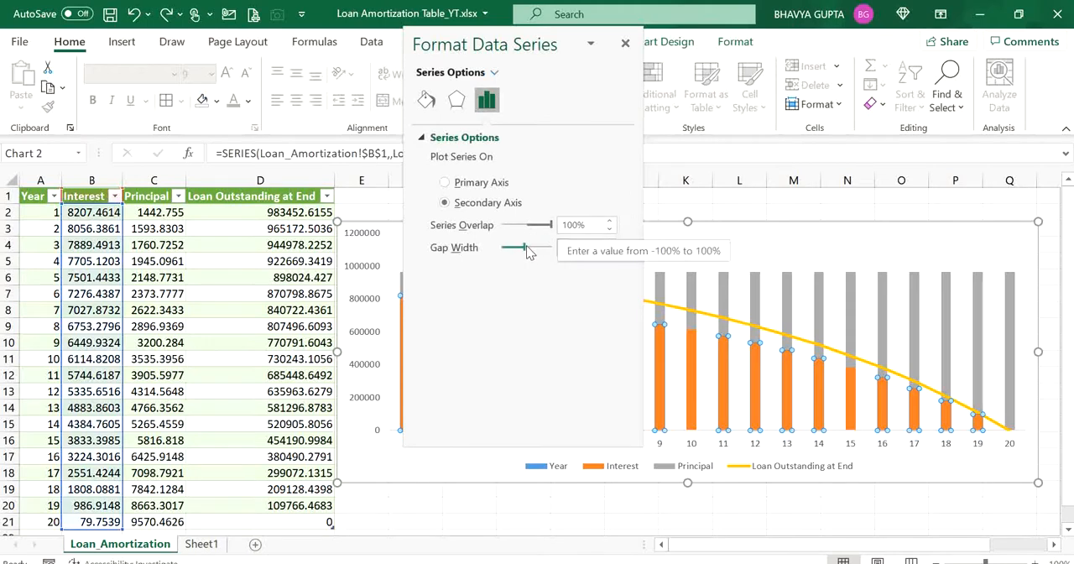
left_click_drag(525, 246, 510, 251)
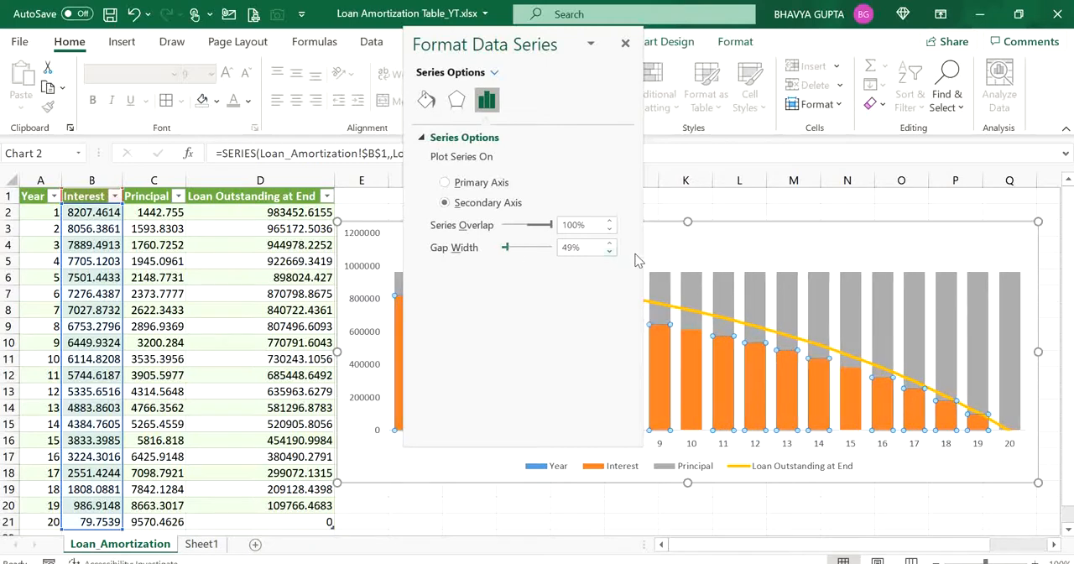
left_click(609, 243)
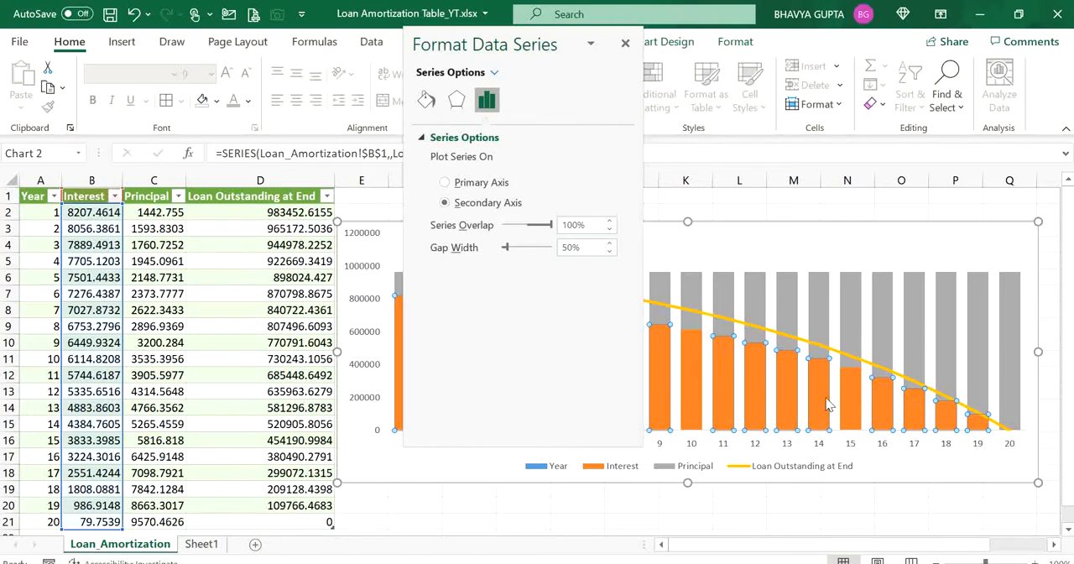
- Fill the Interest series columns with a dark gray theme color
left_click(494, 73)
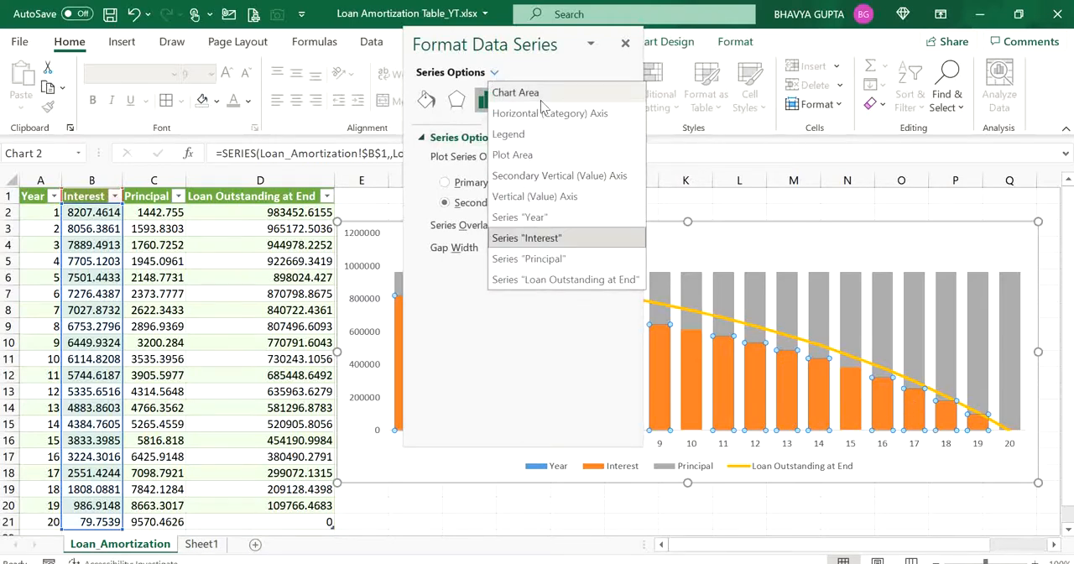
left_click(550, 239)
left_click(427, 101)
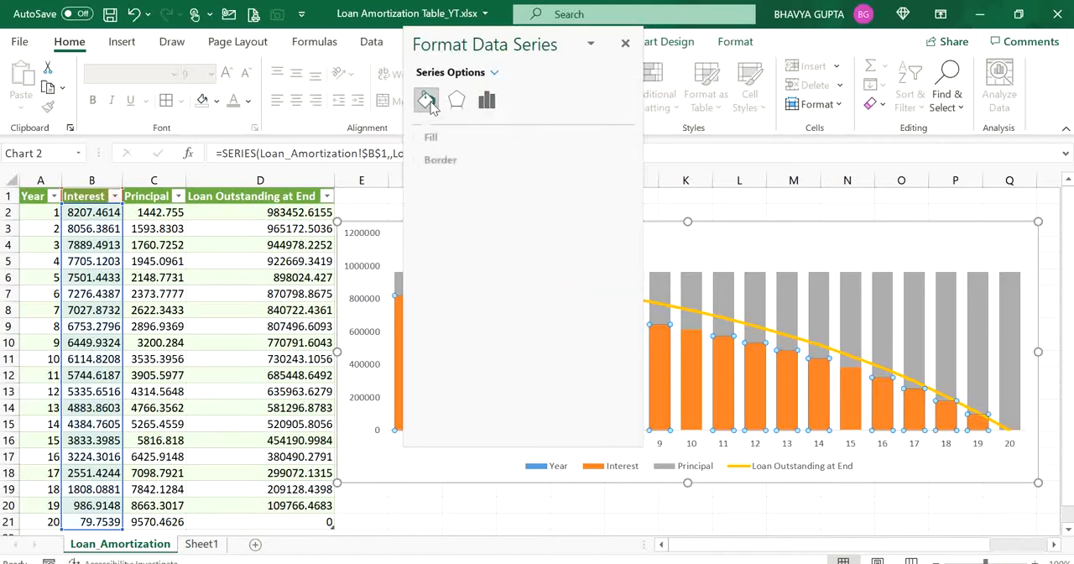
left_click(436, 139)
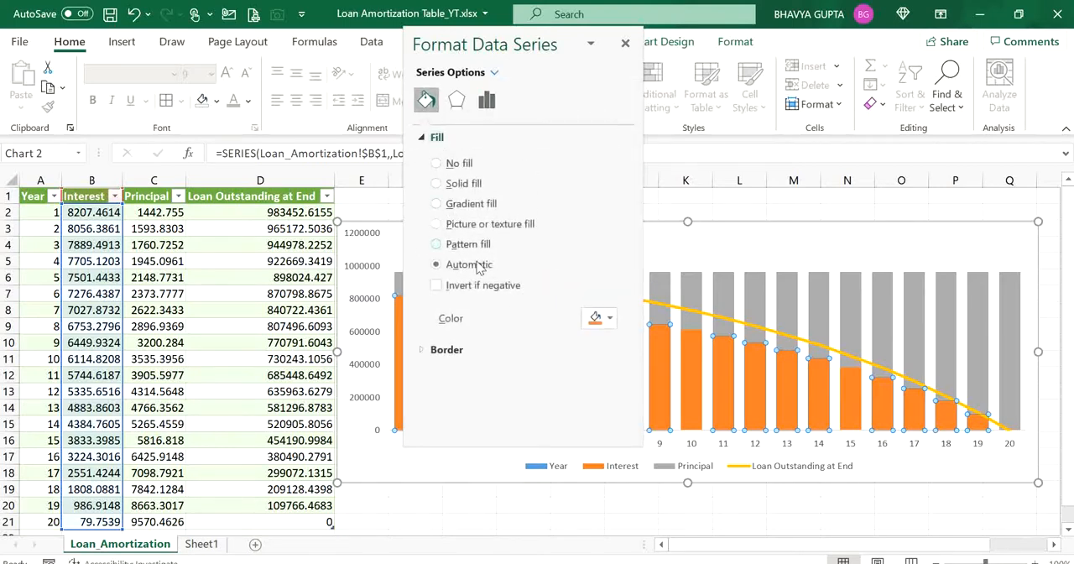
left_click(611, 319)
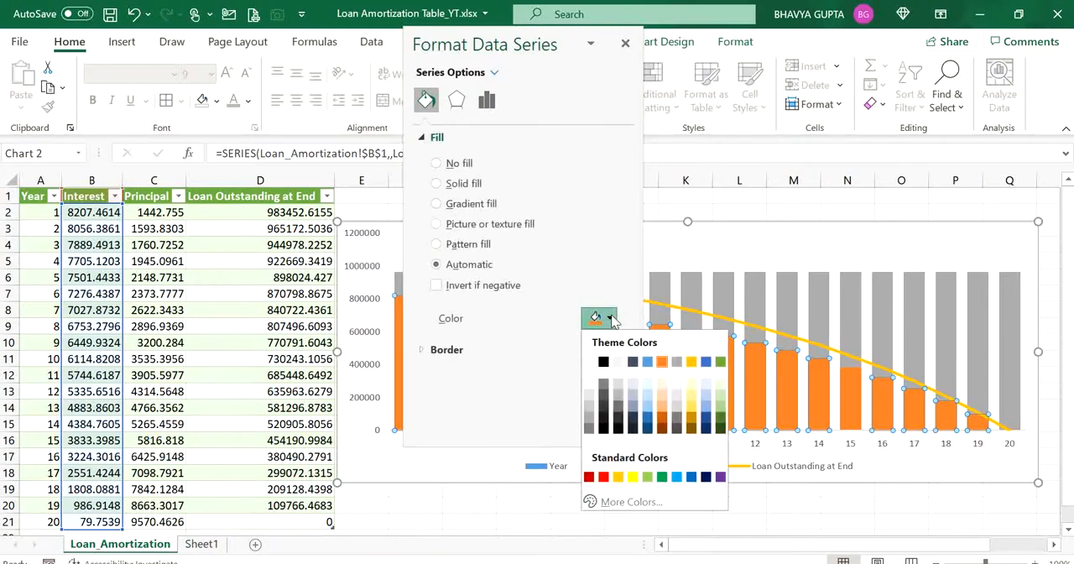
left_click(618, 412)
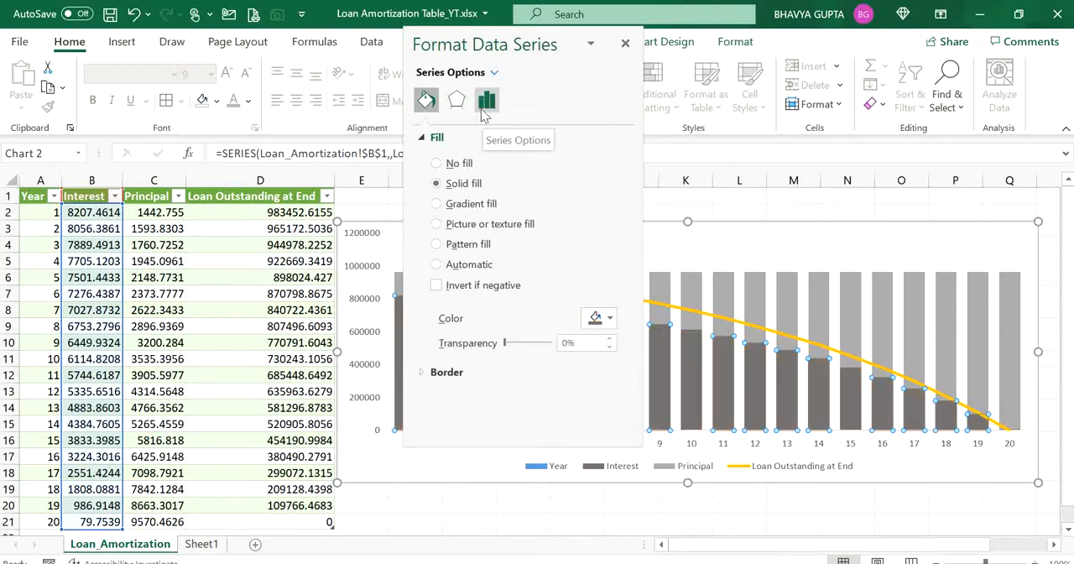
- Fill the Principal series columns with a light gray theme color
left_click(495, 73)
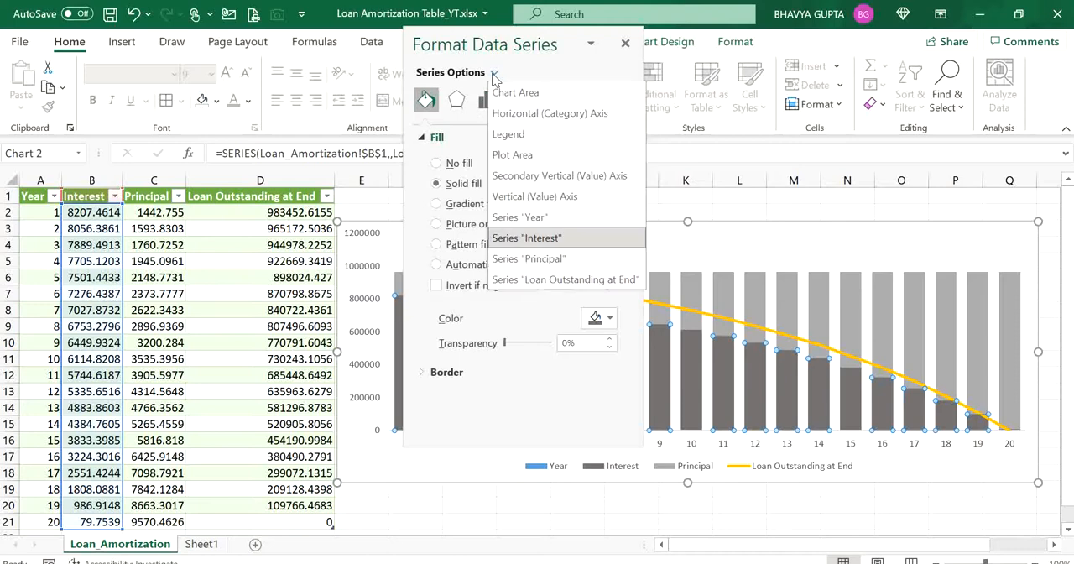
left_click(528, 258)
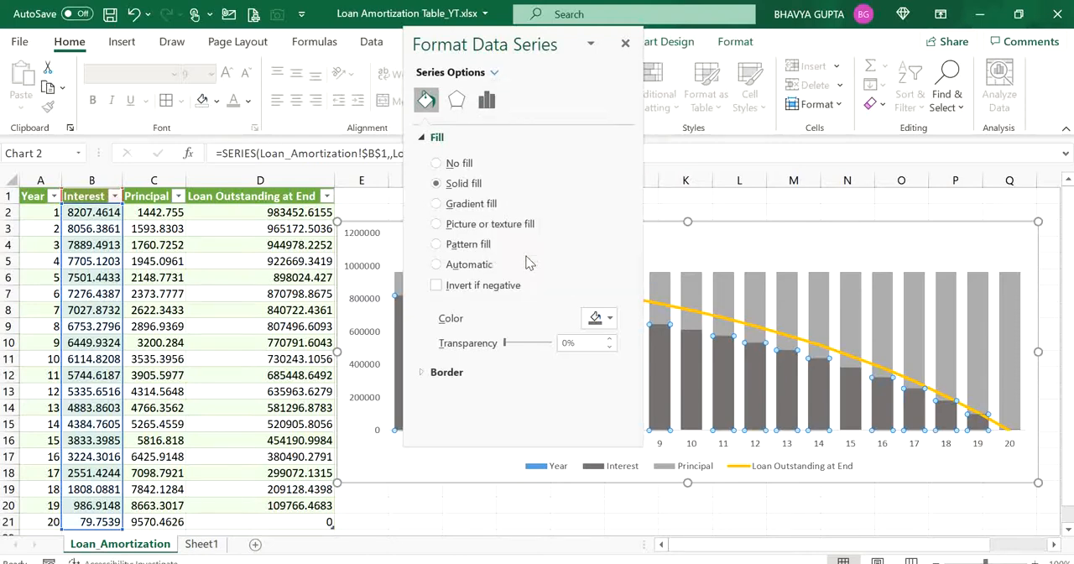
left_click(605, 318)
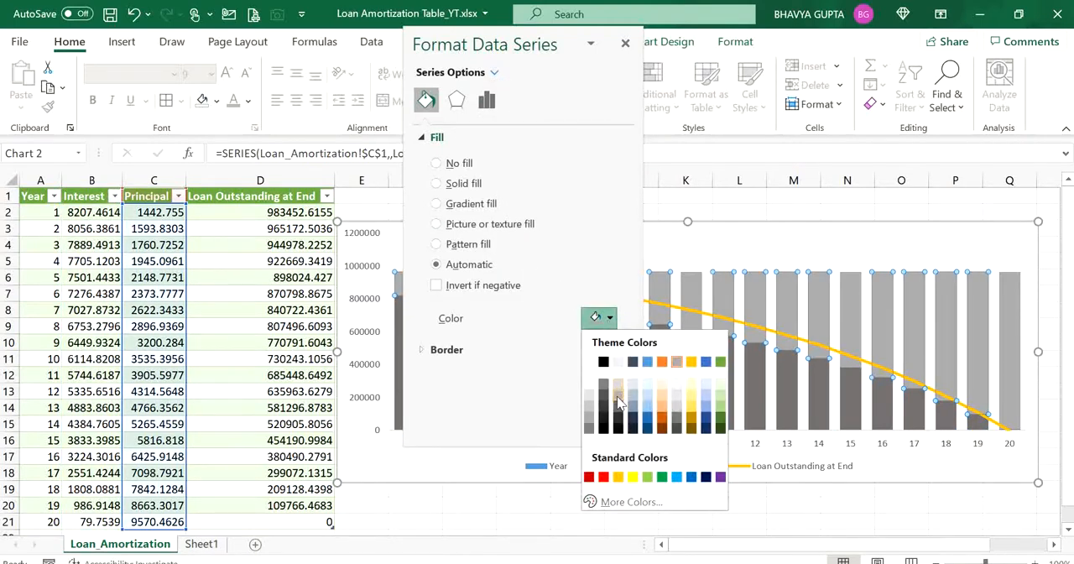
left_click(617, 396)
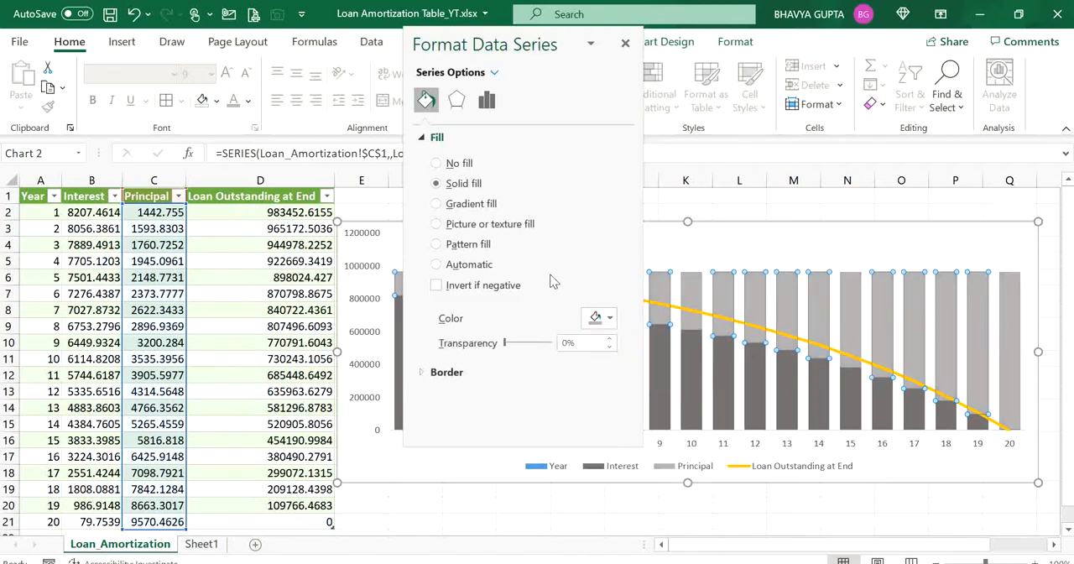
- Color the Loan Outstanding at End line with a near-black theme color and close the series formatting
left_click(495, 73)
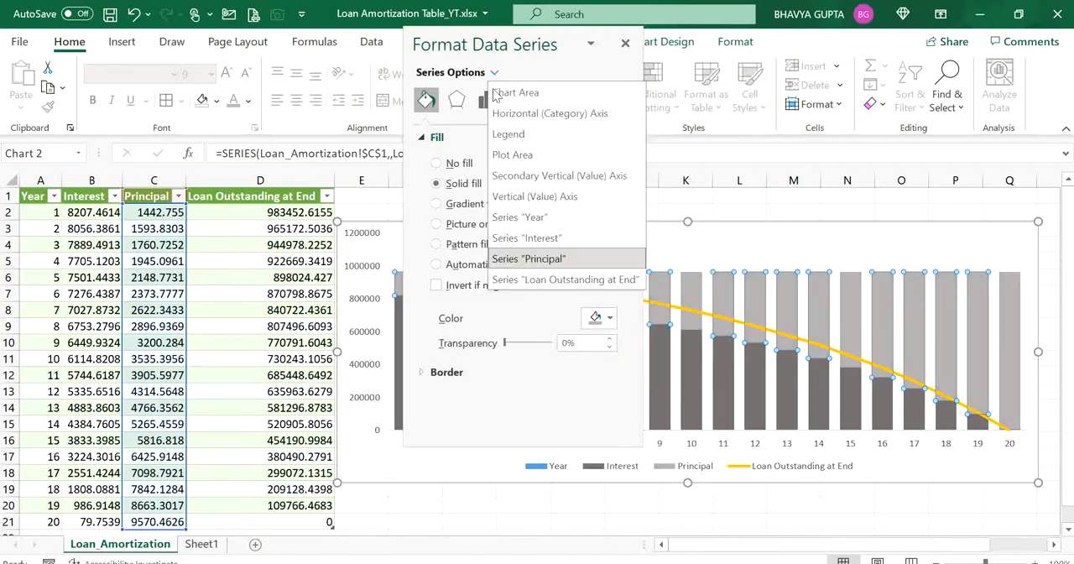
left_click(541, 279)
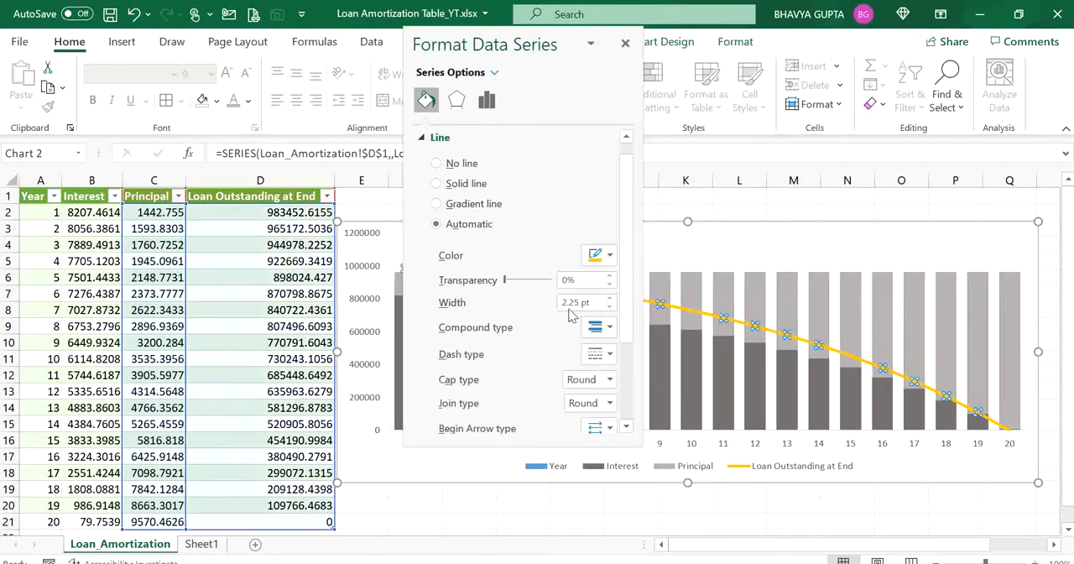
left_click(609, 256)
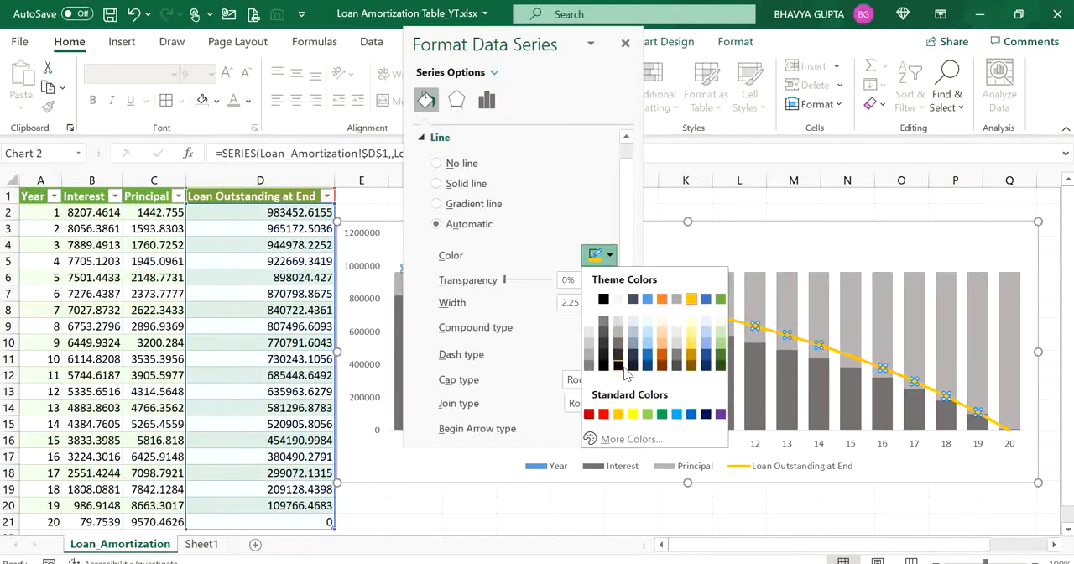
left_click(629, 362)
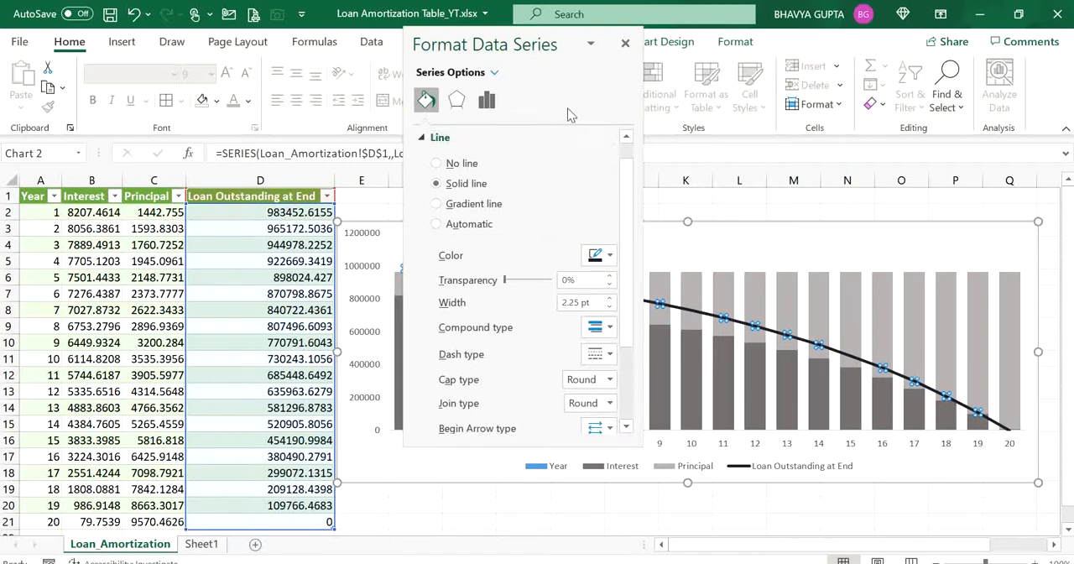
left_click(625, 43)
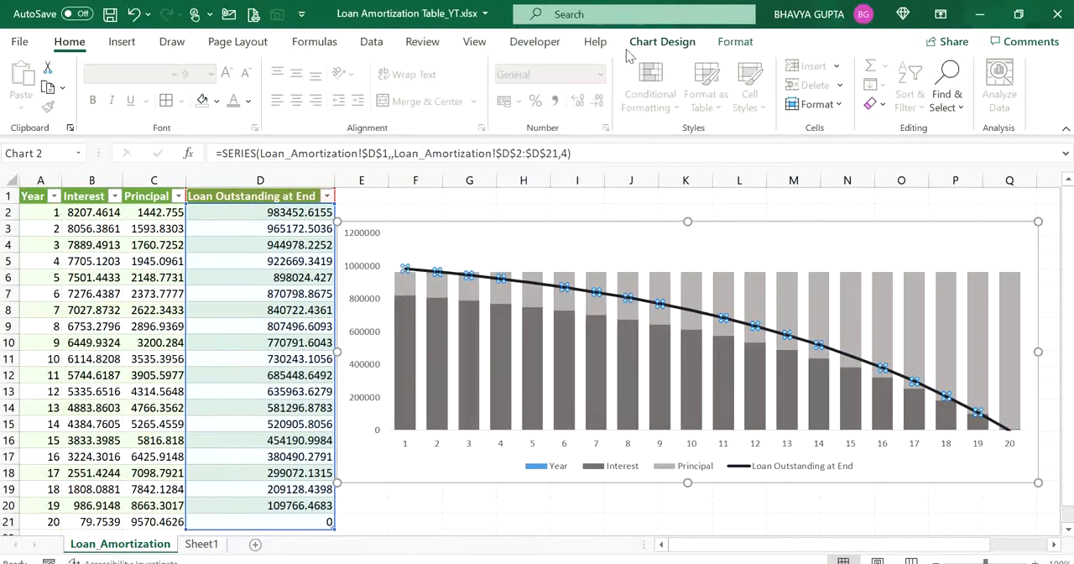
- Remove the Year entry from the chart legend
left_click(662, 469)
left_click(561, 469)
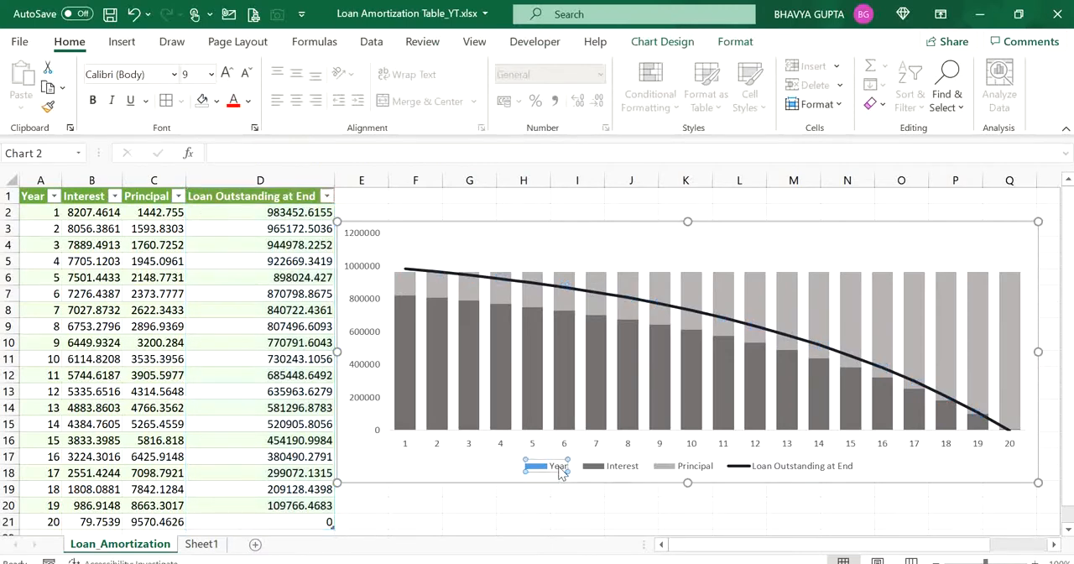
key("Delete")
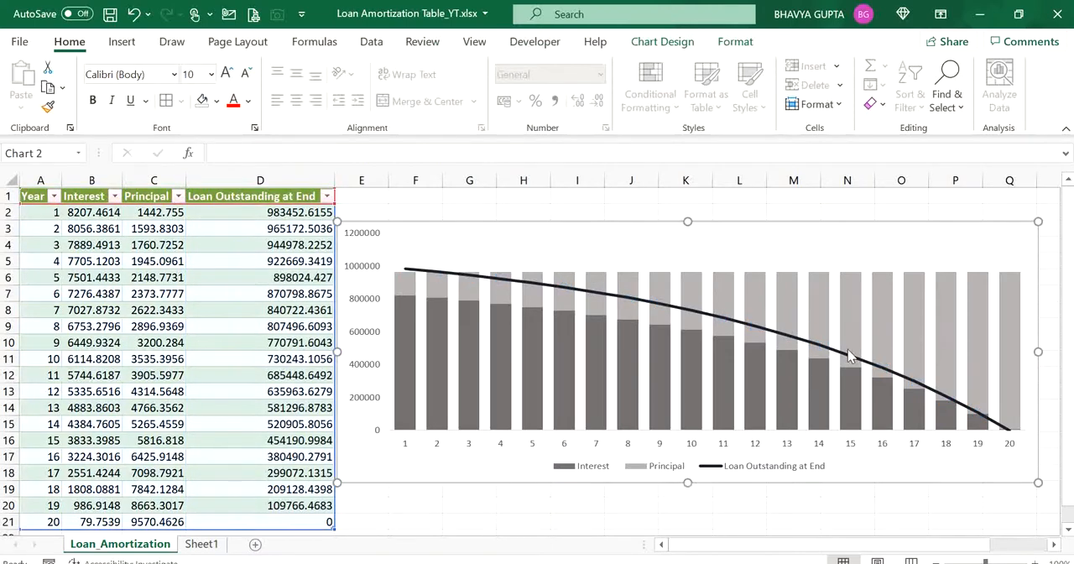
- Move the chart legend to the top of the chart, above the plotted columns
left_click(756, 468)
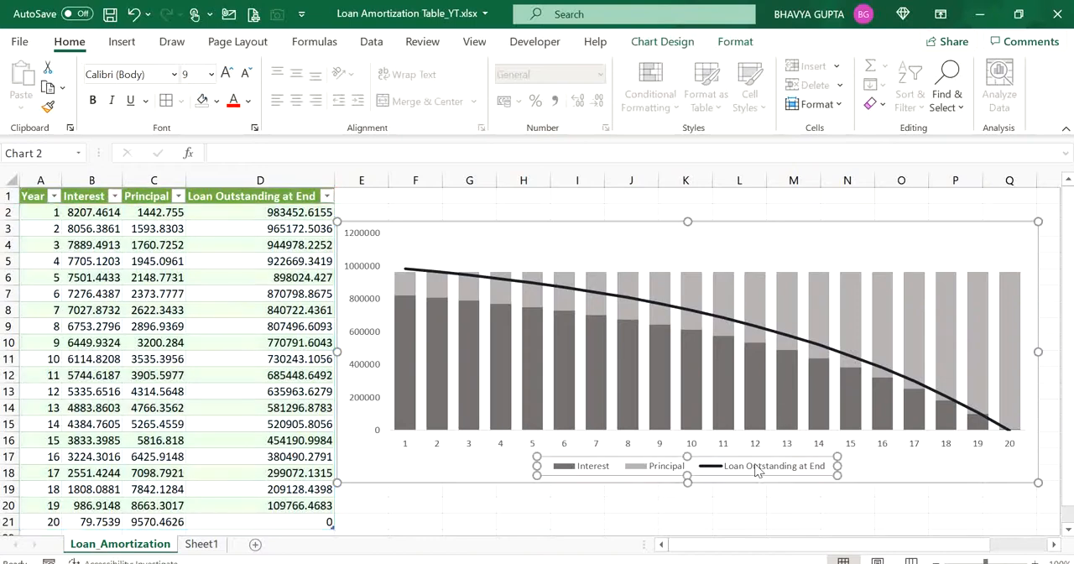
left_click(967, 241)
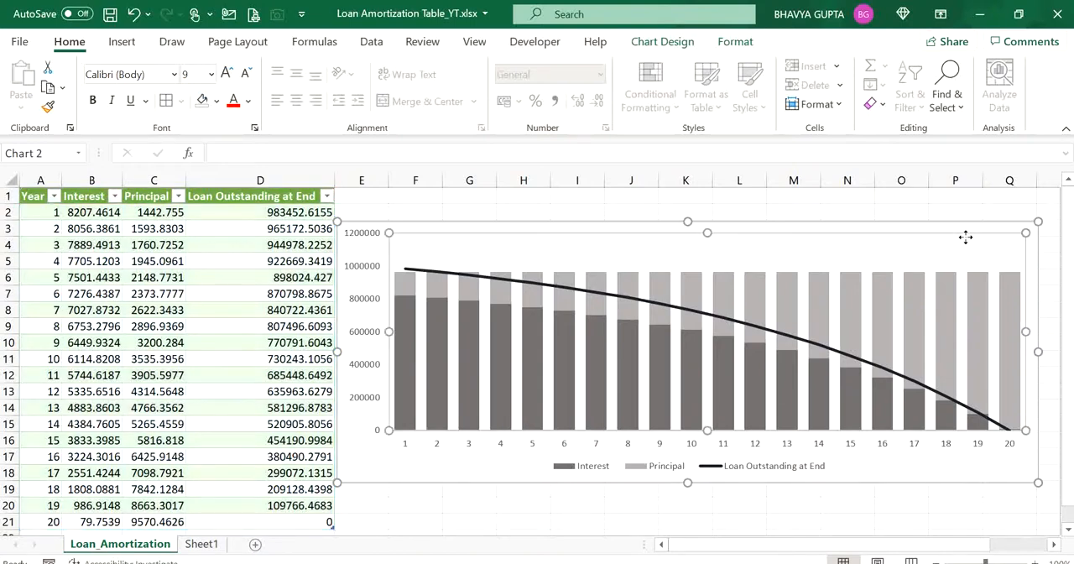
left_click(745, 474)
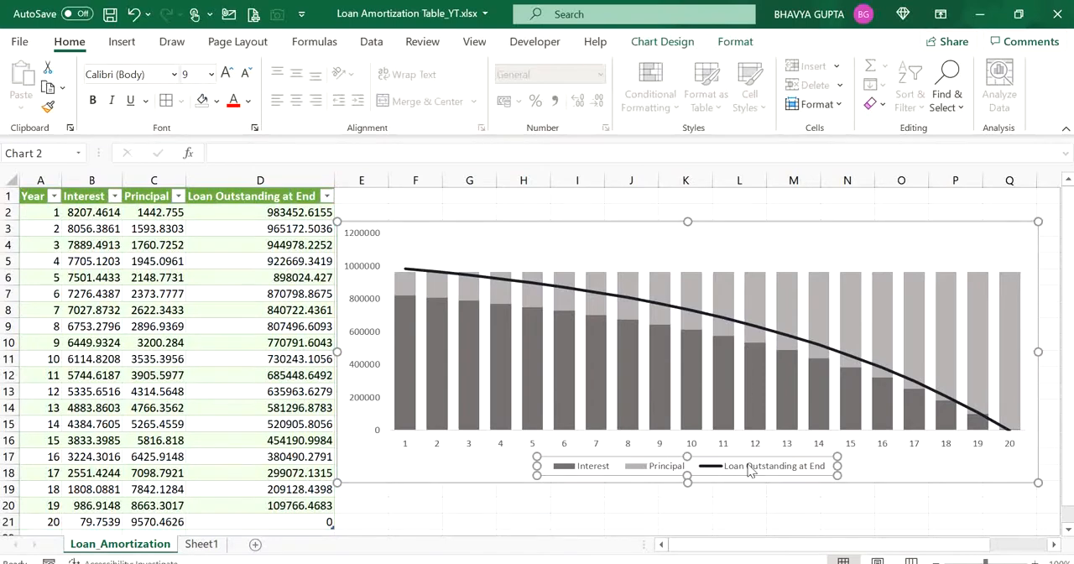
left_click(751, 470)
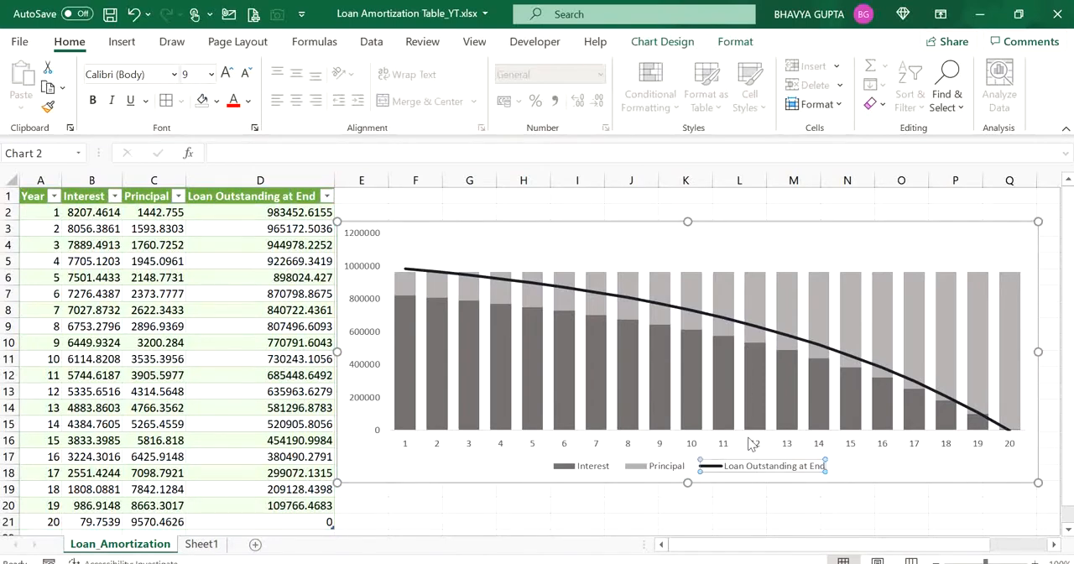
left_click(662, 42)
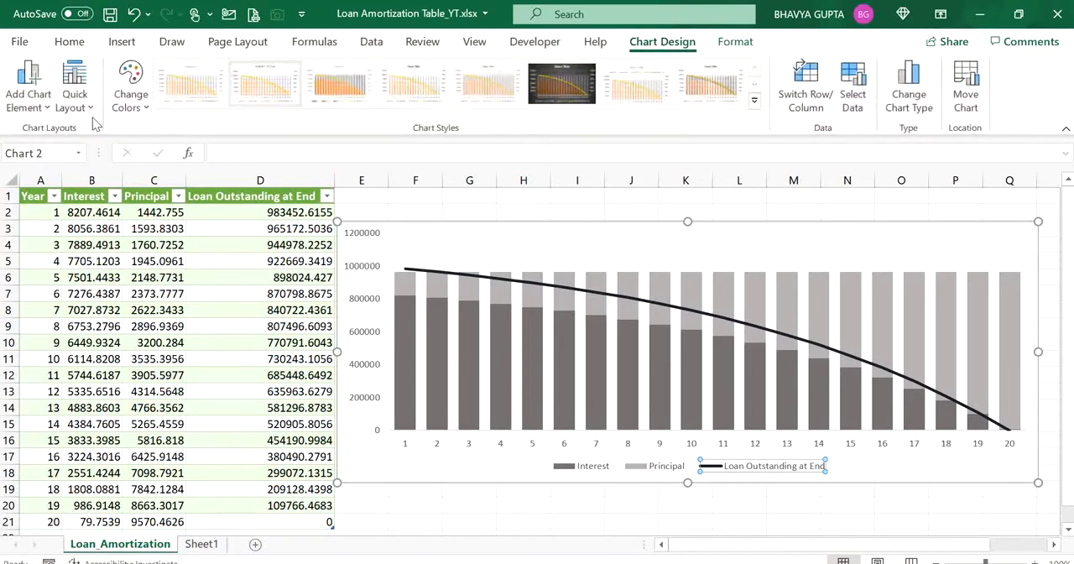
left_click(39, 111)
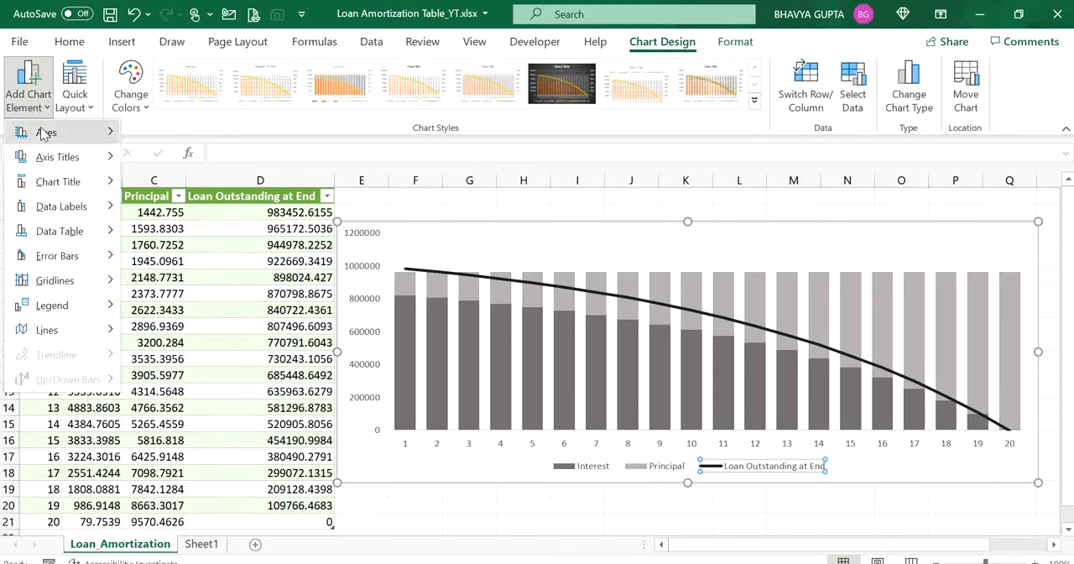
mouse_move(78, 310)
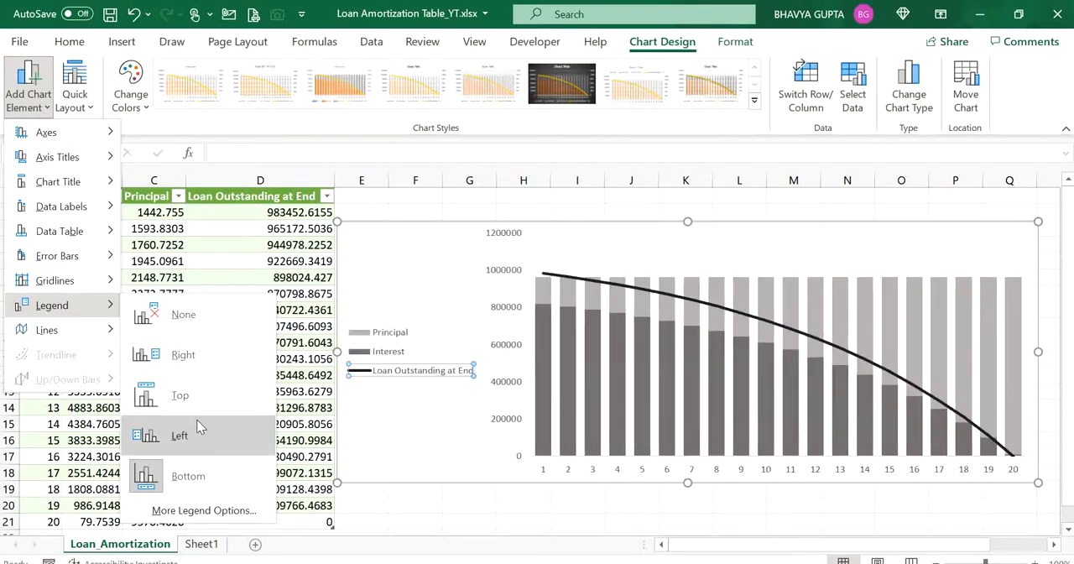
left_click(202, 399)
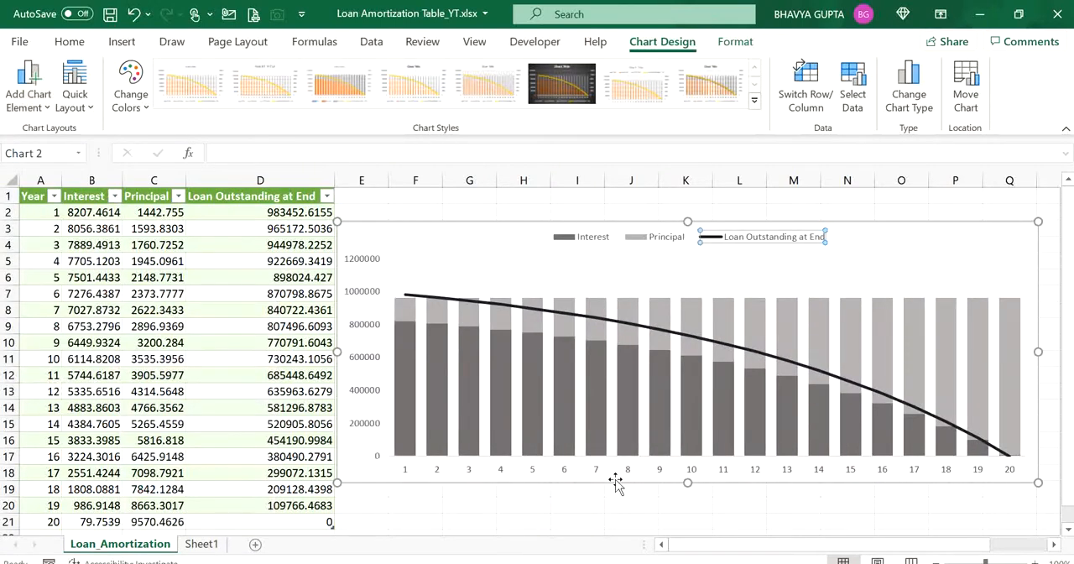
left_click(590, 500)
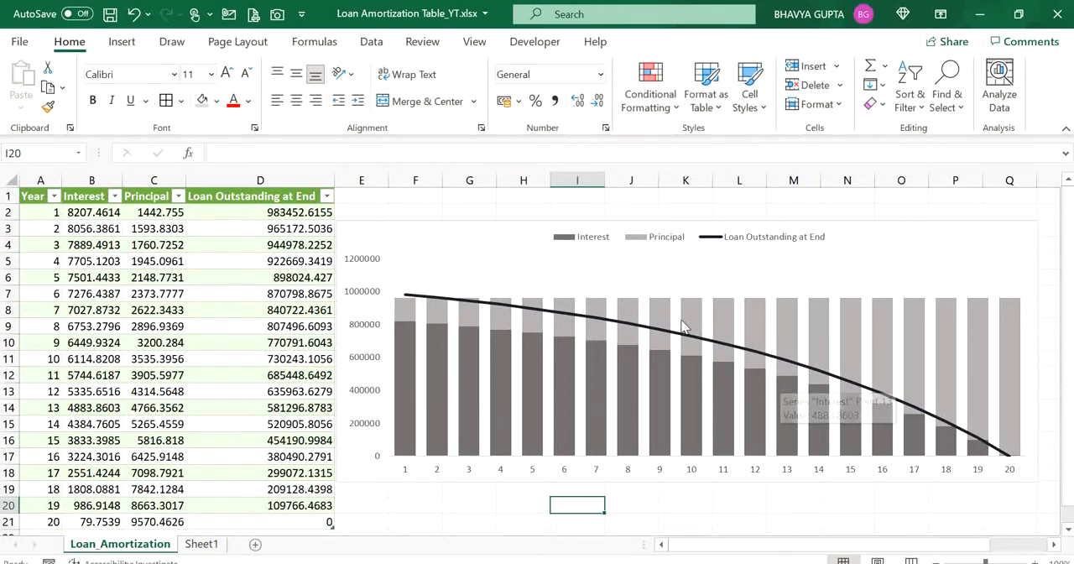
- Reorder the chart's data series so Principal comes before Interest
mouse_move(635, 329)
left_click(872, 249)
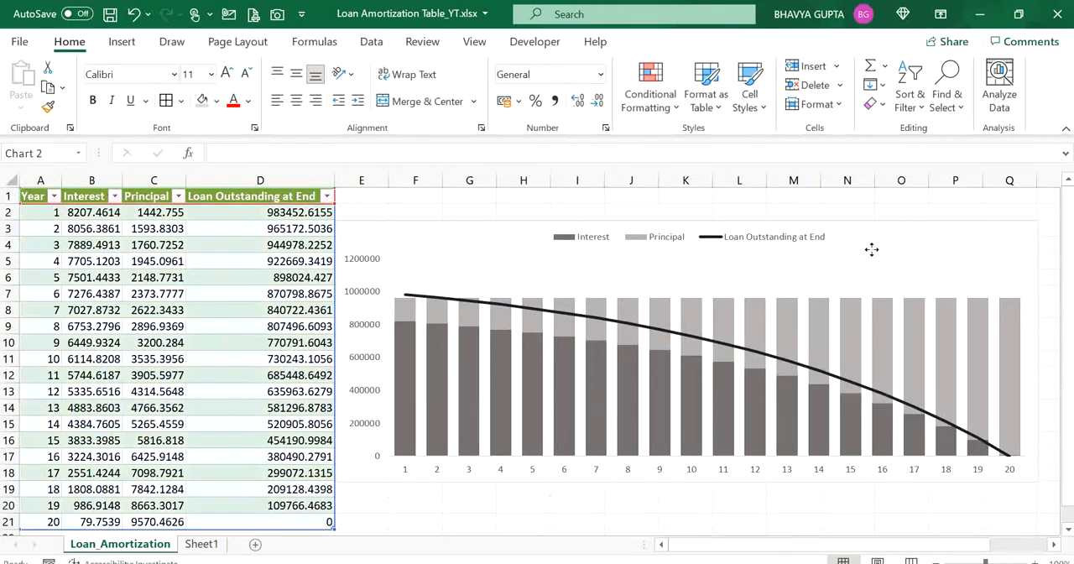
left_click(660, 43)
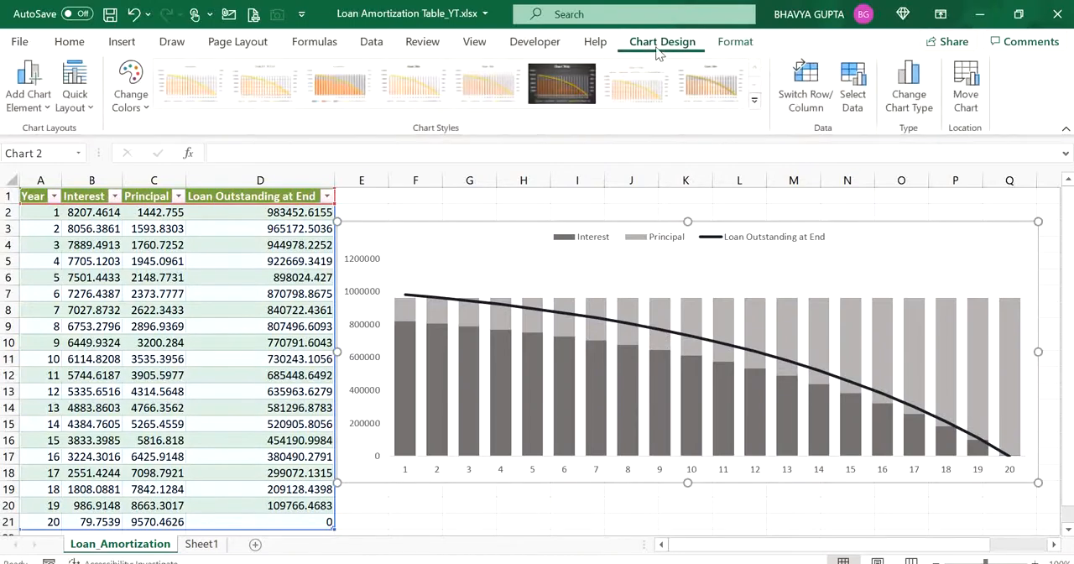
left_click(852, 104)
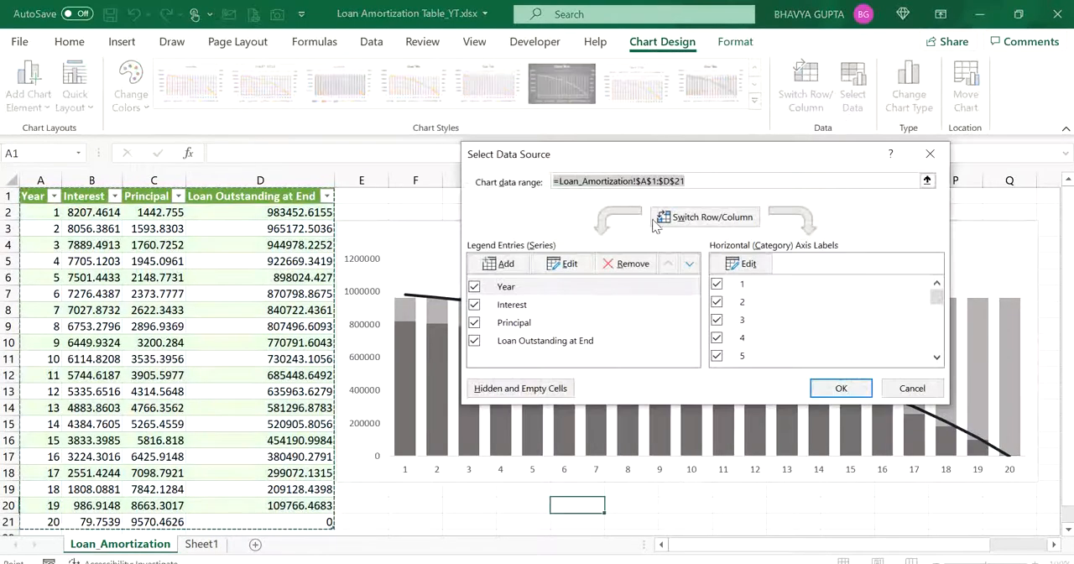
left_click(540, 322)
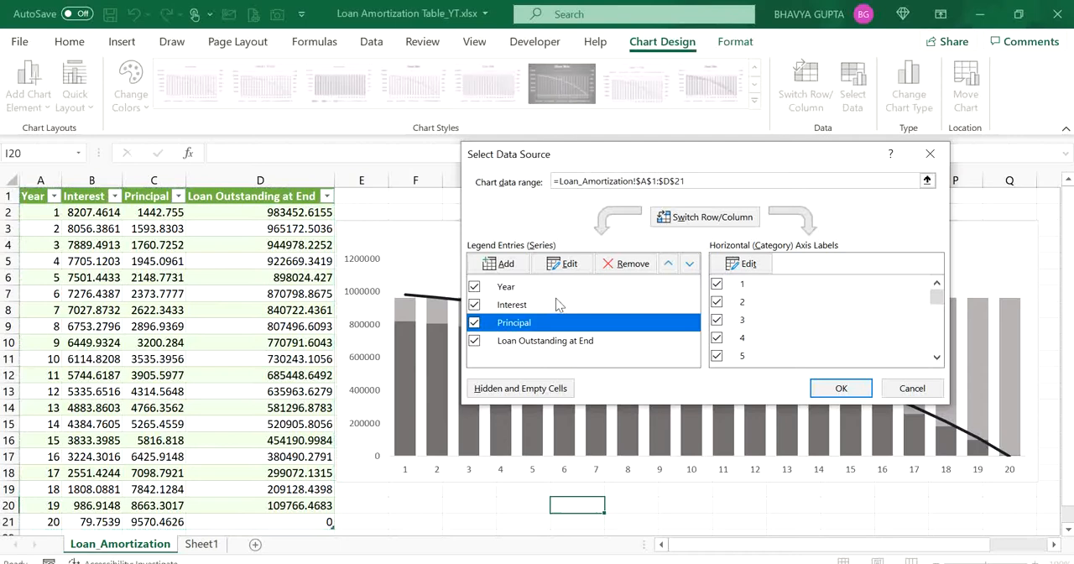
left_click(668, 263)
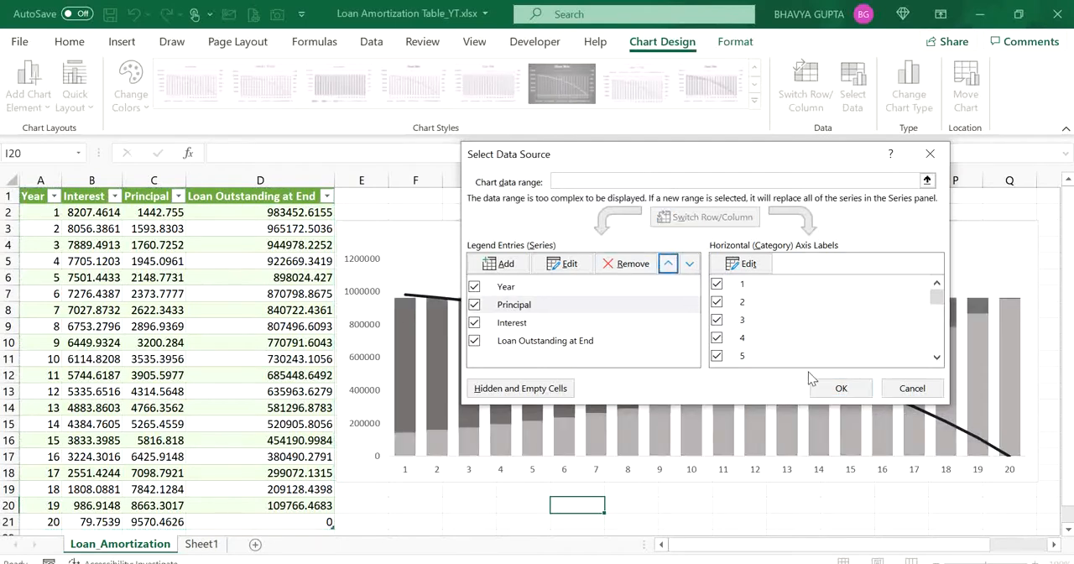
left_click(825, 387)
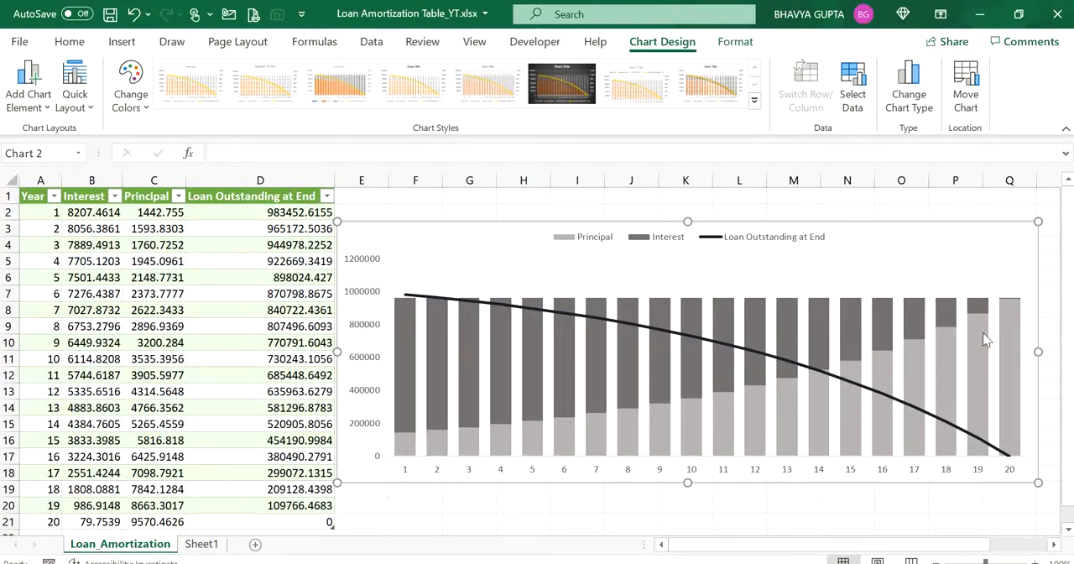
- Examine the beginning balance, interest, principal and EMI cells of the monthly schedule on Sheet1, and return to the Loan_Amortization sheet
left_click(194, 544)
left_click(448, 280)
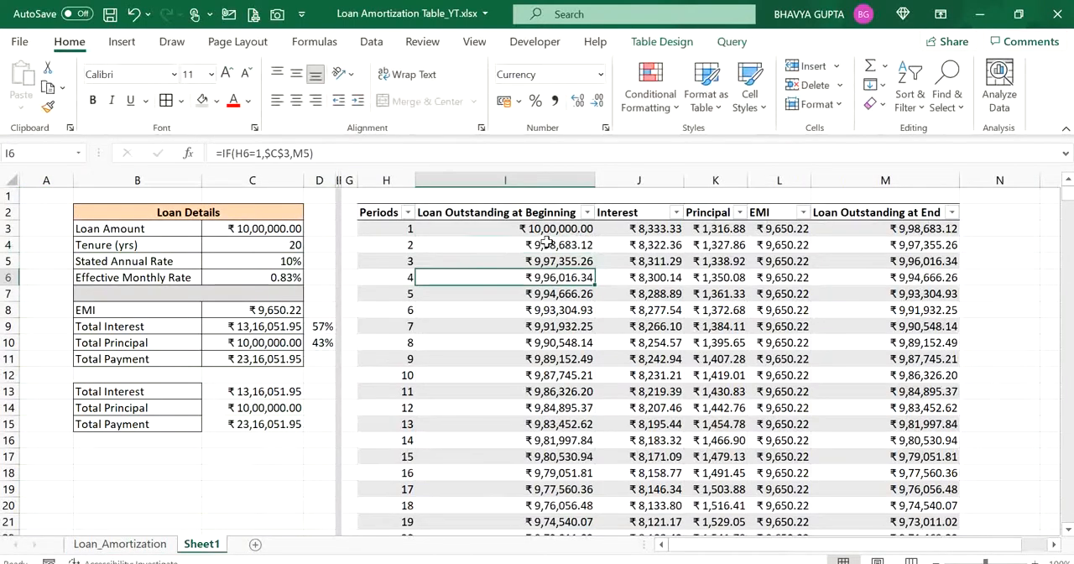
left_click(547, 242)
key("Right")
key("Left")
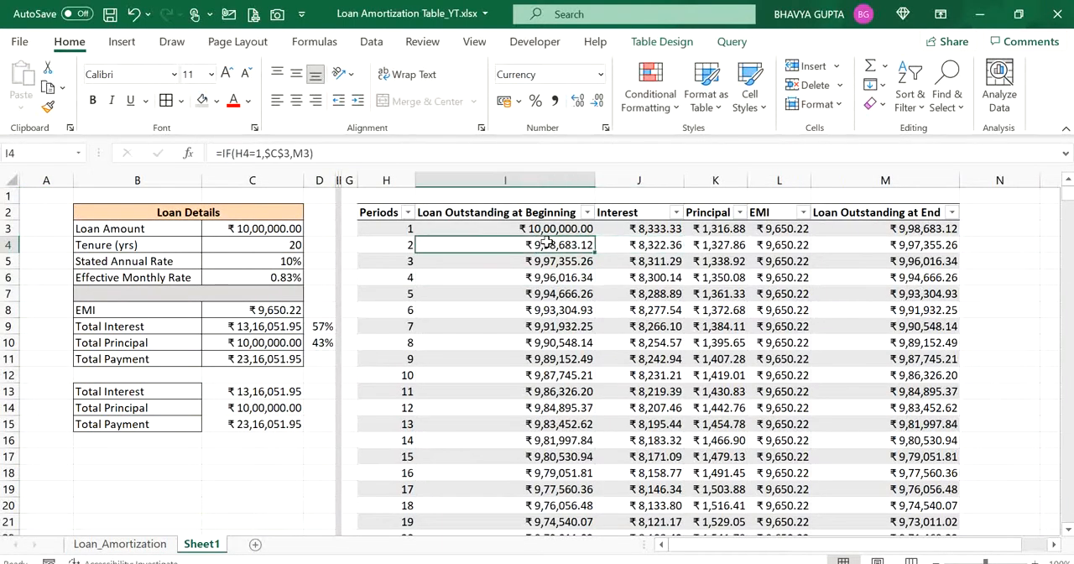
key("Up")
key("Down")
key("Down")
key("Down")
key("Down")
key("Down")
key("Right")
key("Right")
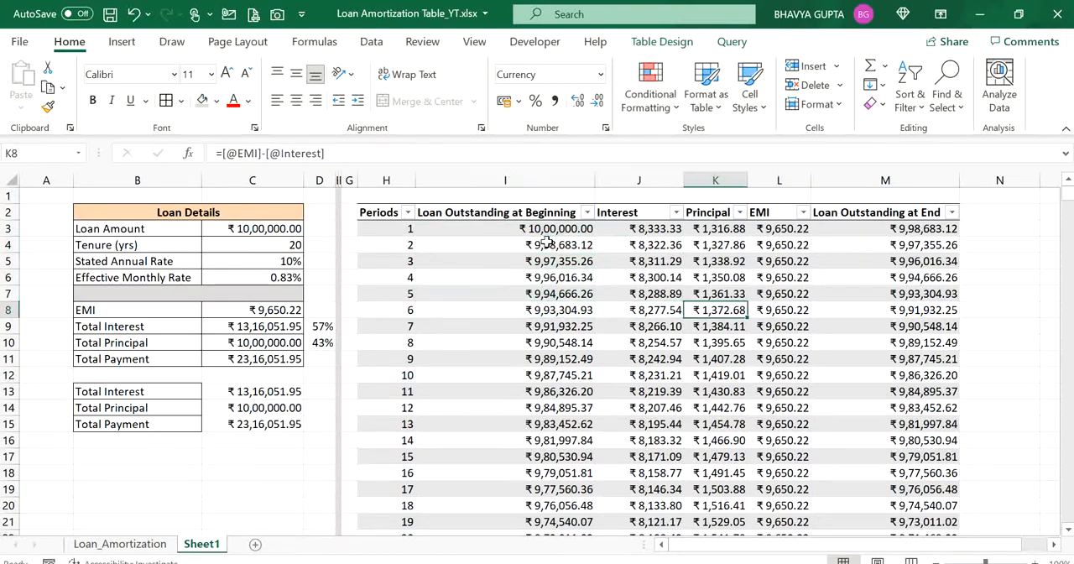
key("Up")
key("Up")
key("Up")
key("Up")
key("Right")
key("Right")
key("Right")
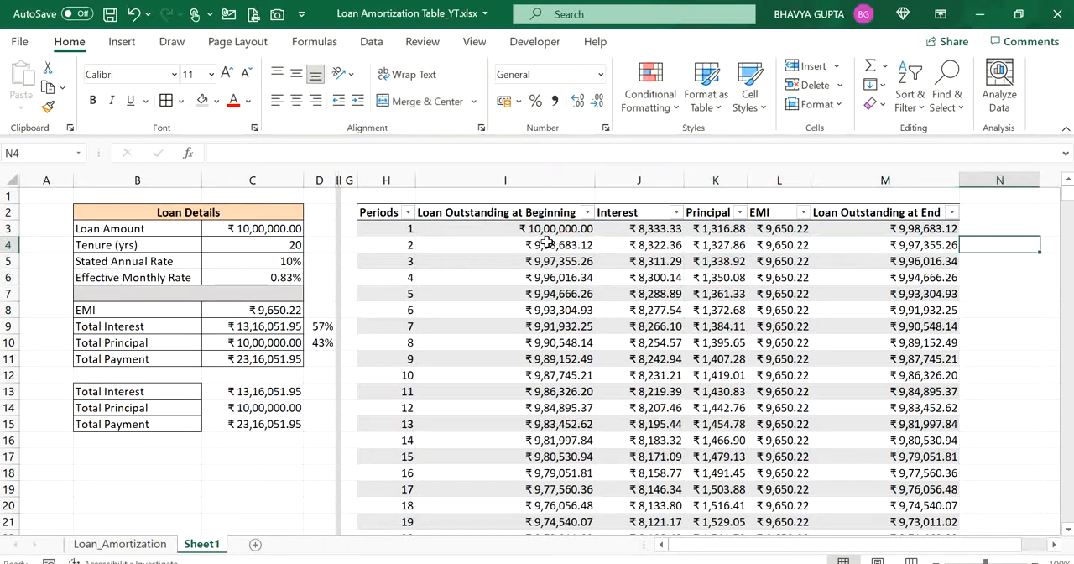
key("Left")
key("Left")
key("Left")
key("Left")
key("Left")
key("Down")
key("Down")
key("Up")
key("Up")
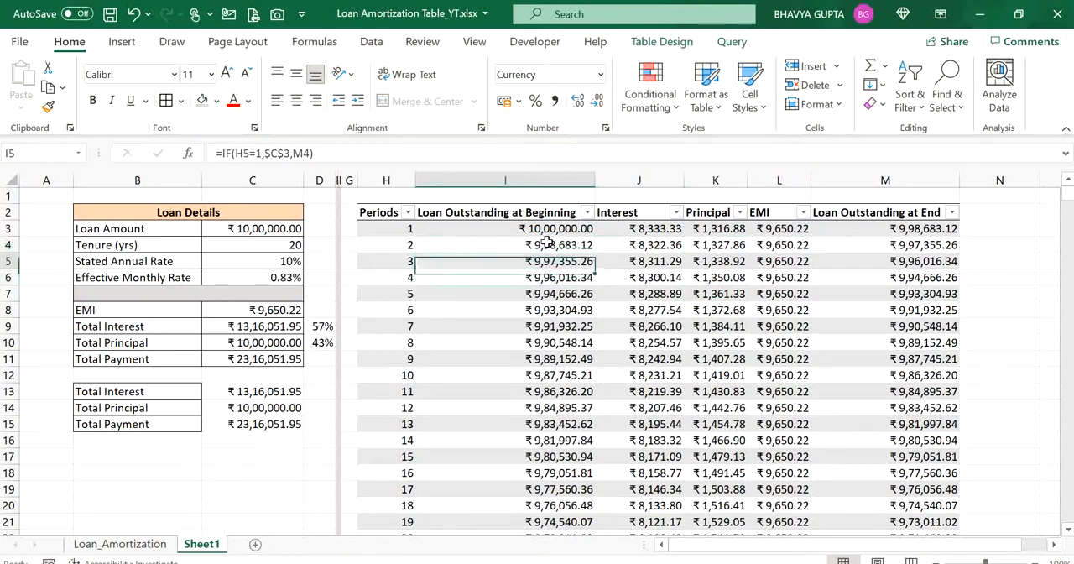
key("Down")
left_click(120, 543)
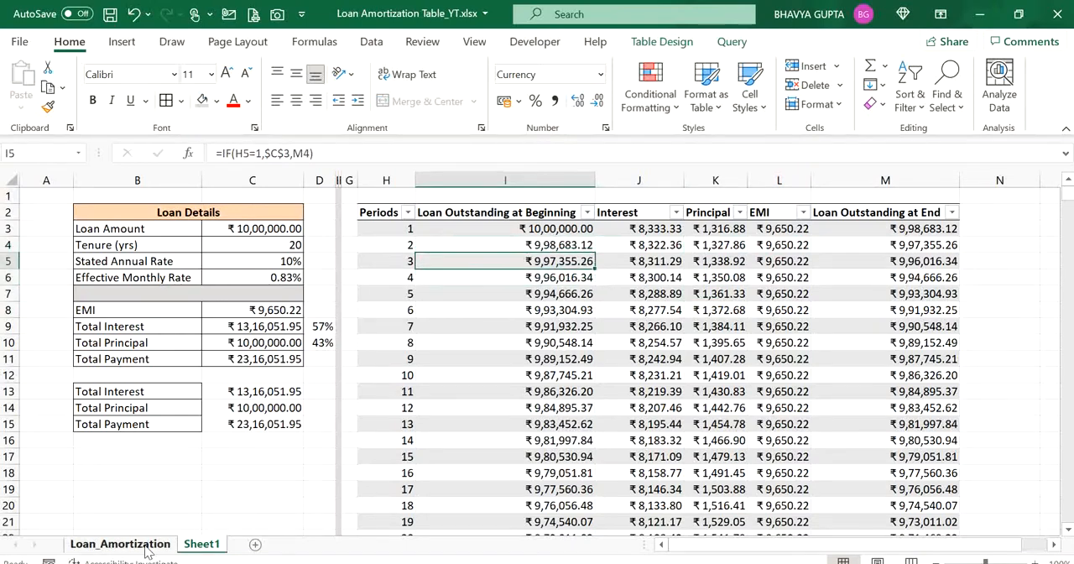
- Set the loan tenure to 40 years in the Loan Details on Sheet1
left_click(202, 544)
left_click(251, 249)
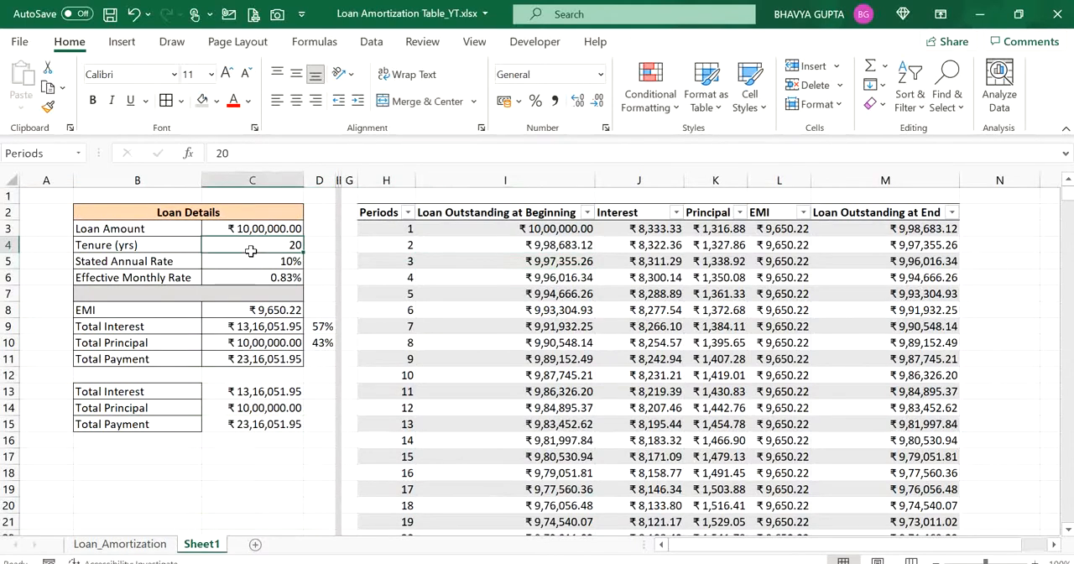
type("40")
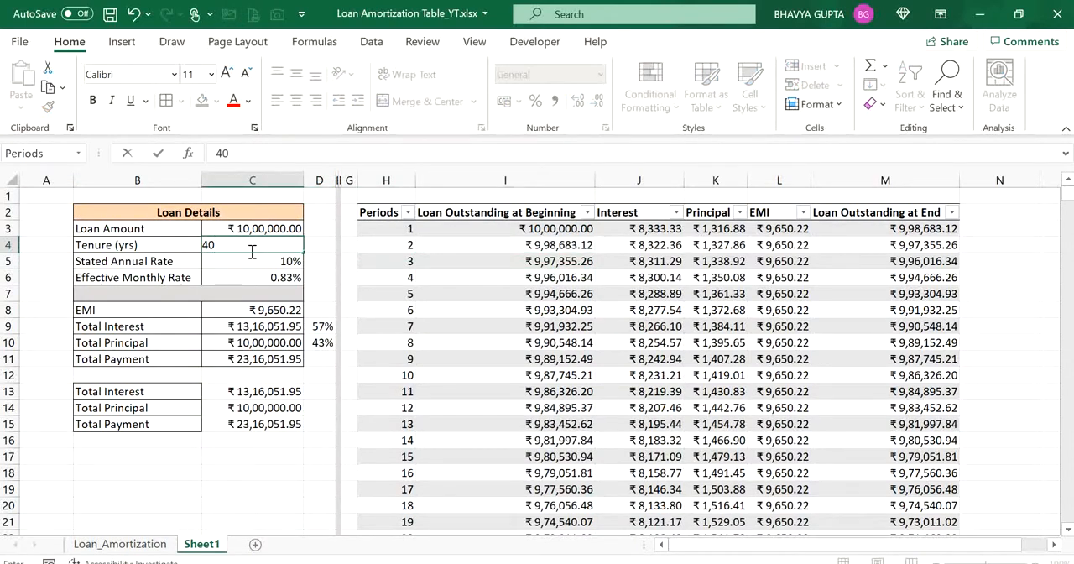
key("Return")
- Refresh all queries for the 40-year tenure and check the yearly table and chart on Loan_Amortization
left_click(490, 259)
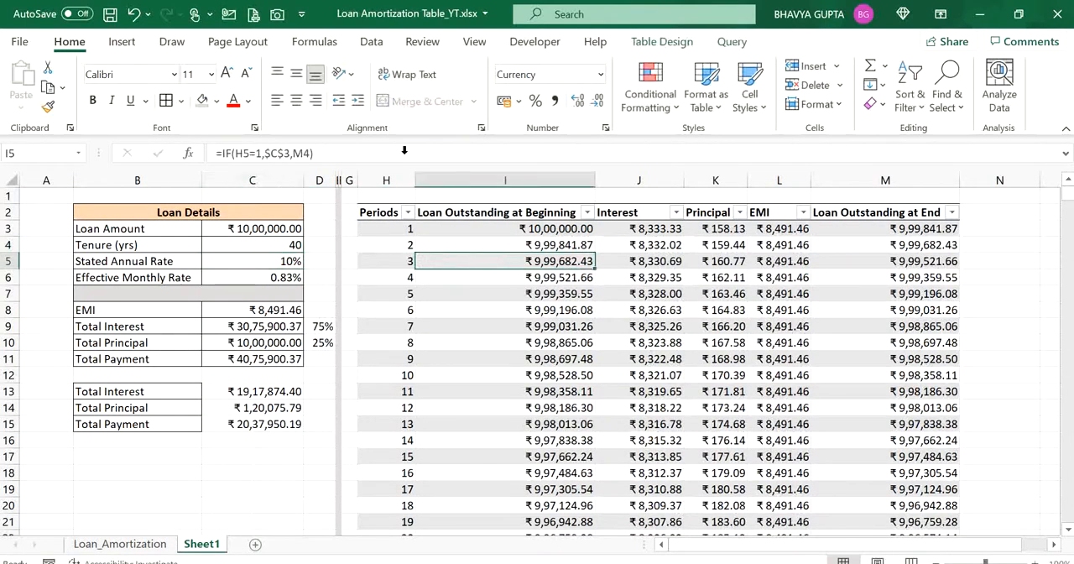
left_click(371, 42)
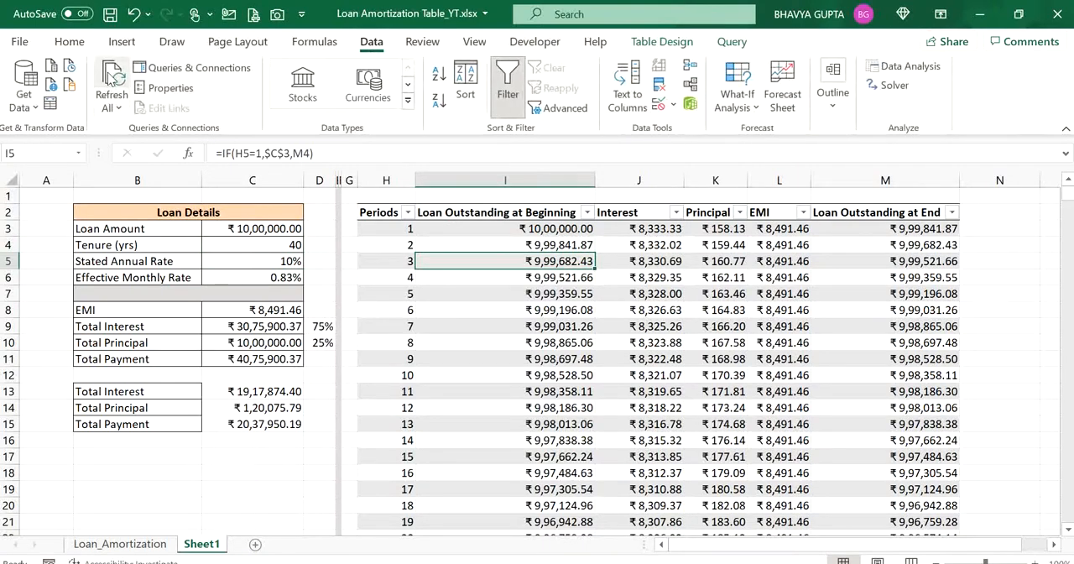
left_click(109, 76)
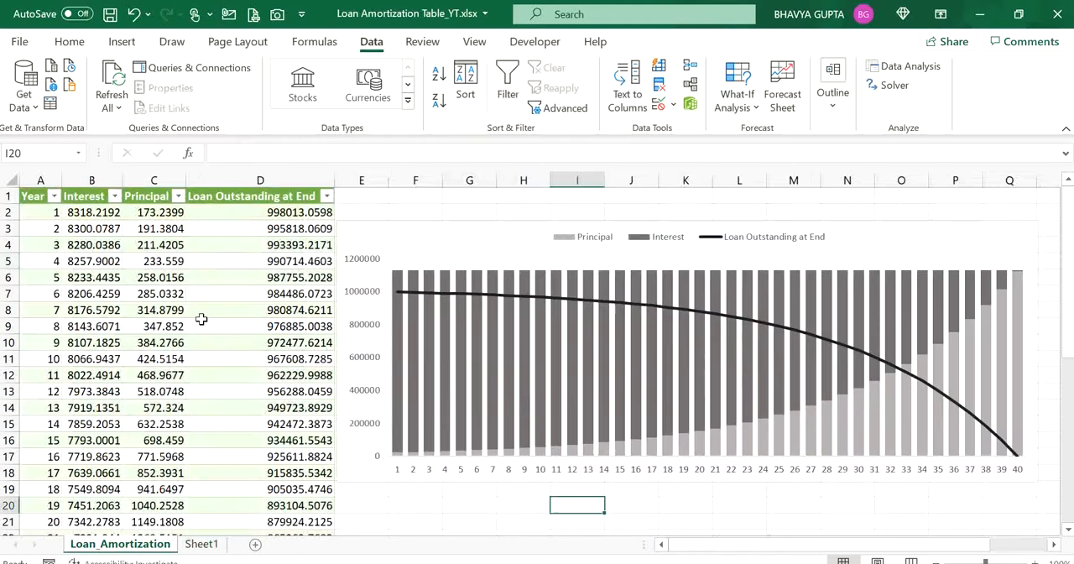
left_click(202, 323)
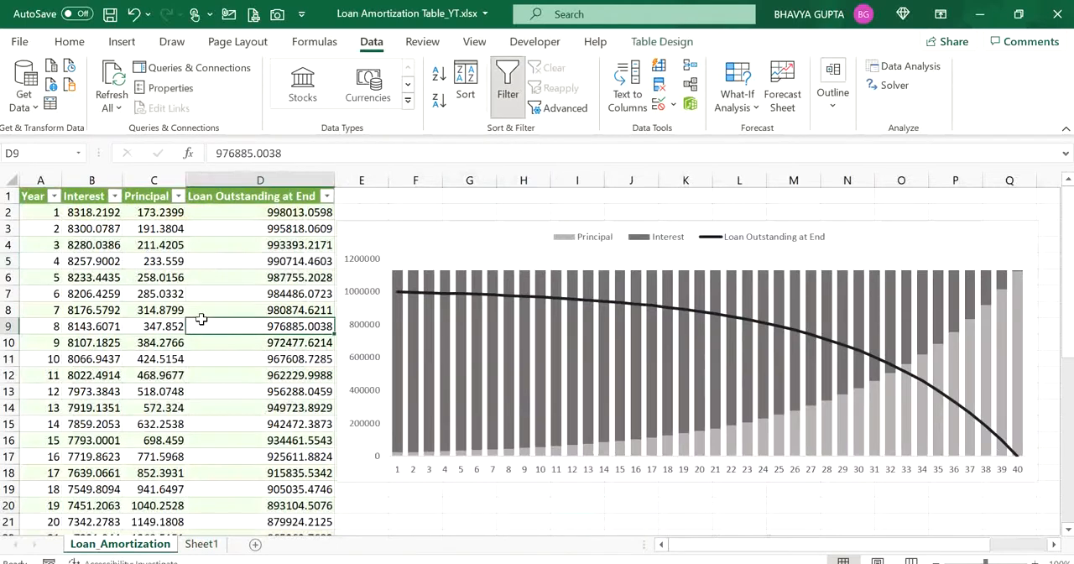
left_click(120, 78)
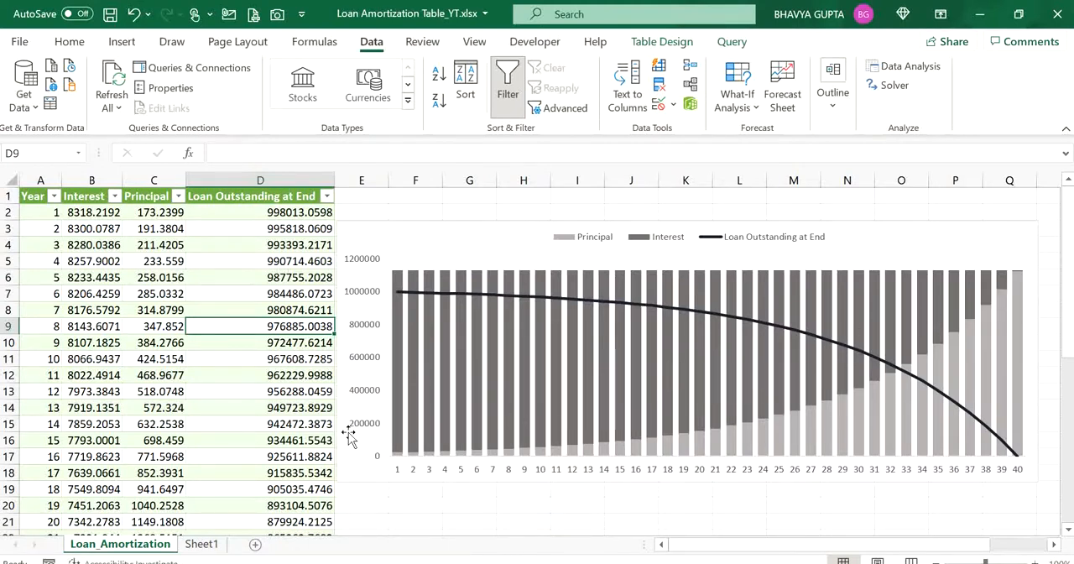
- Set the loan tenure to 5 years in the Loan Details on Sheet1
left_click(201, 544)
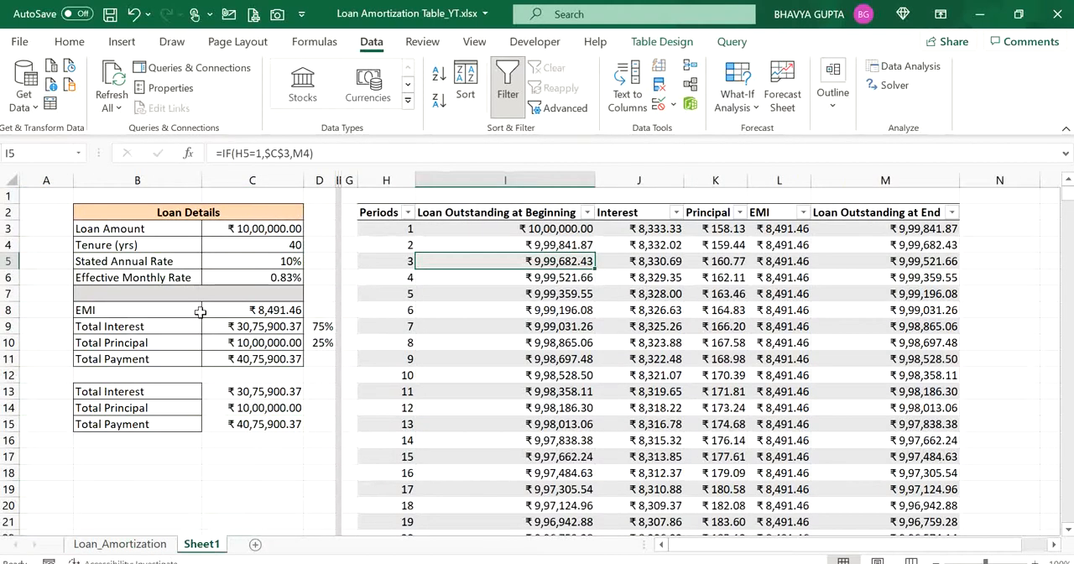
left_click(257, 248)
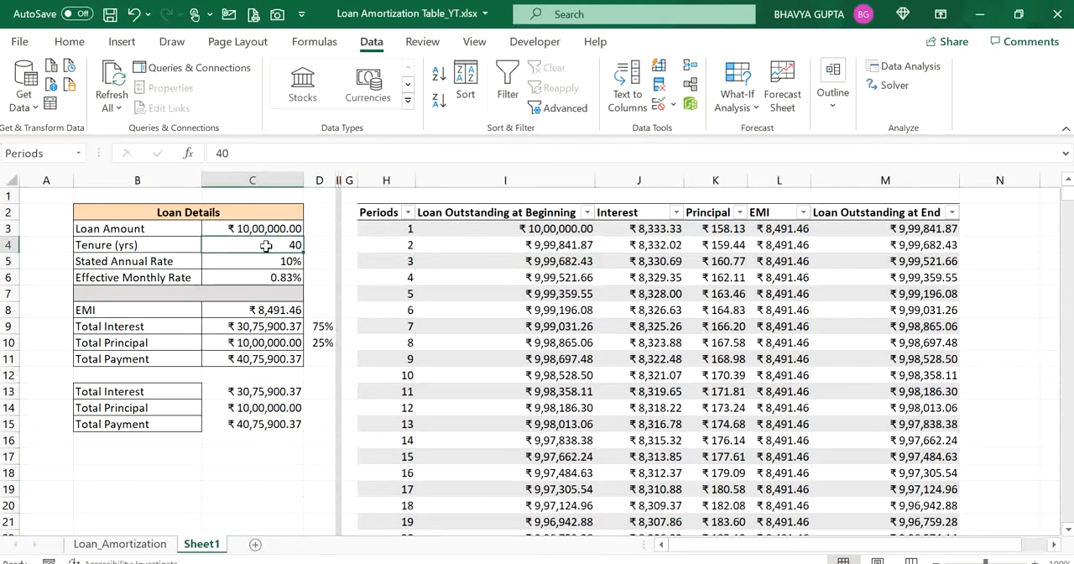
type("5")
key("Return")
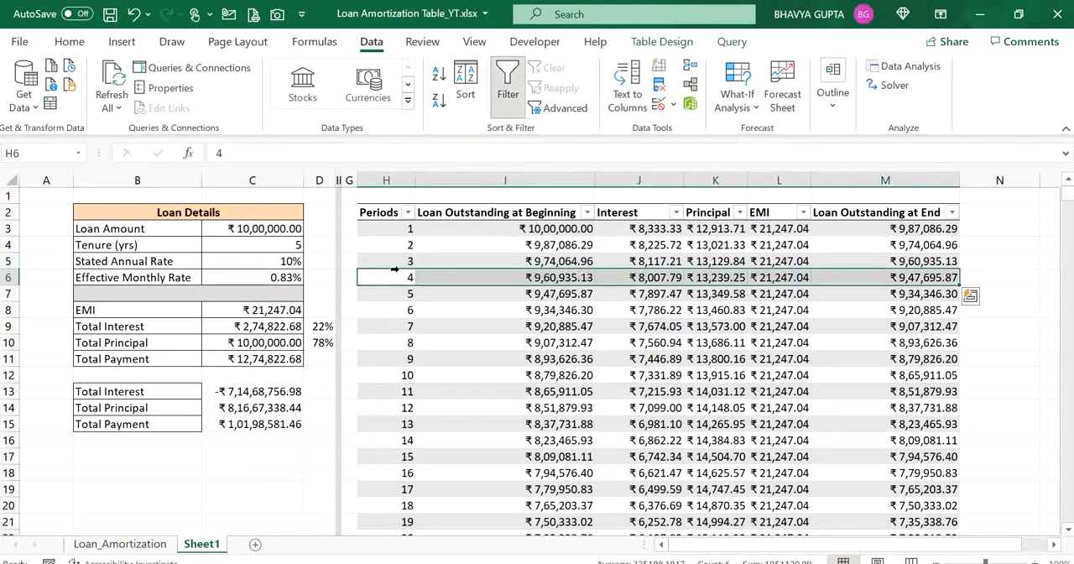
- Refresh all queries for the 5-year tenure and check the yearly table and chart on Loan_Amortization
left_click(462, 264)
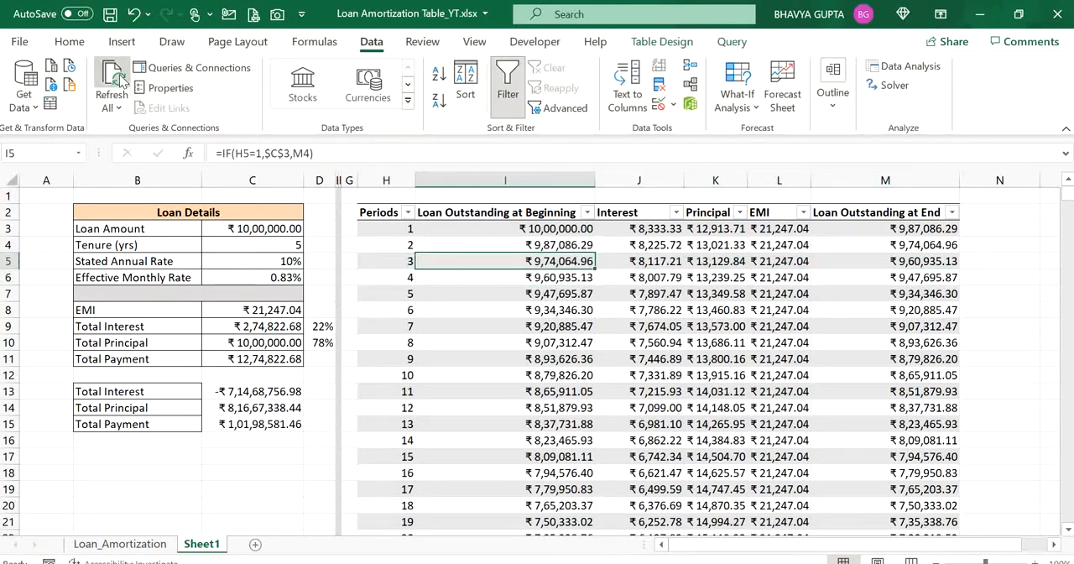
left_click(136, 543)
left_click(157, 199)
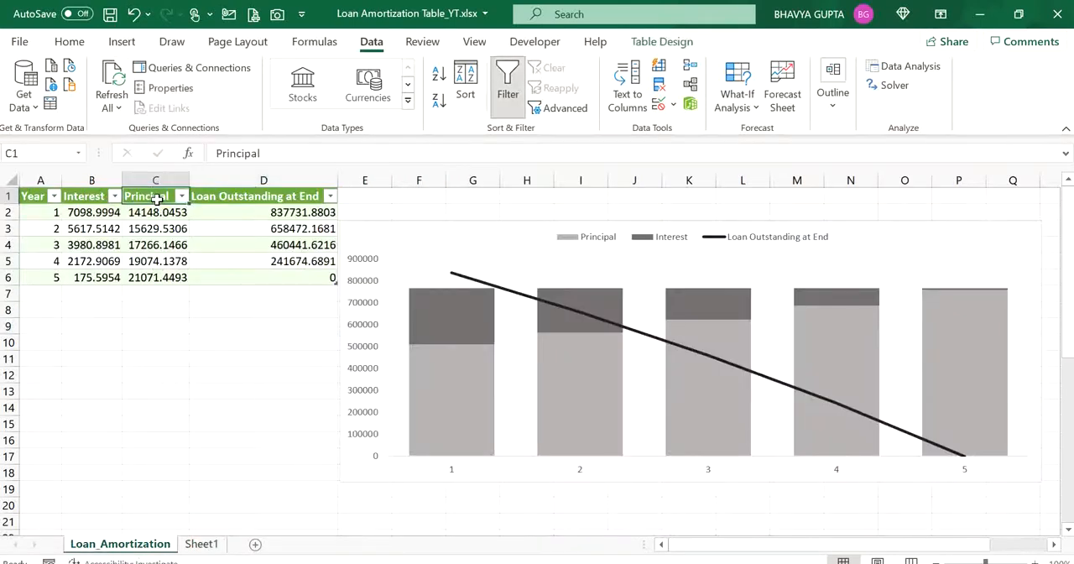
left_click(119, 77)
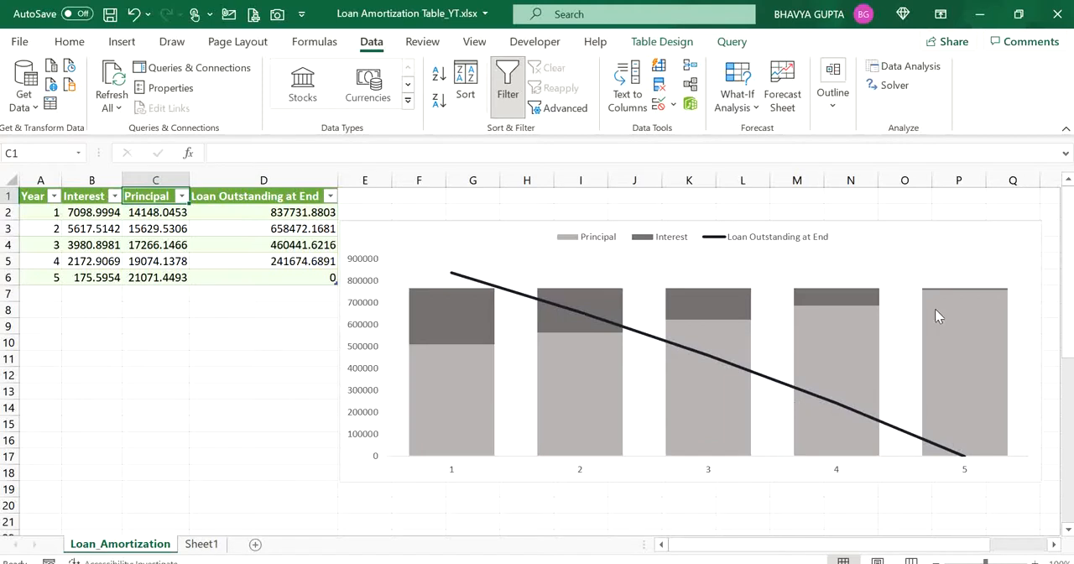
- Examine the chart's columns, and inspect the Total Interest percentage in the Loan Details on Sheet1
mouse_move(479, 345)
left_click(201, 543)
left_click(322, 329)
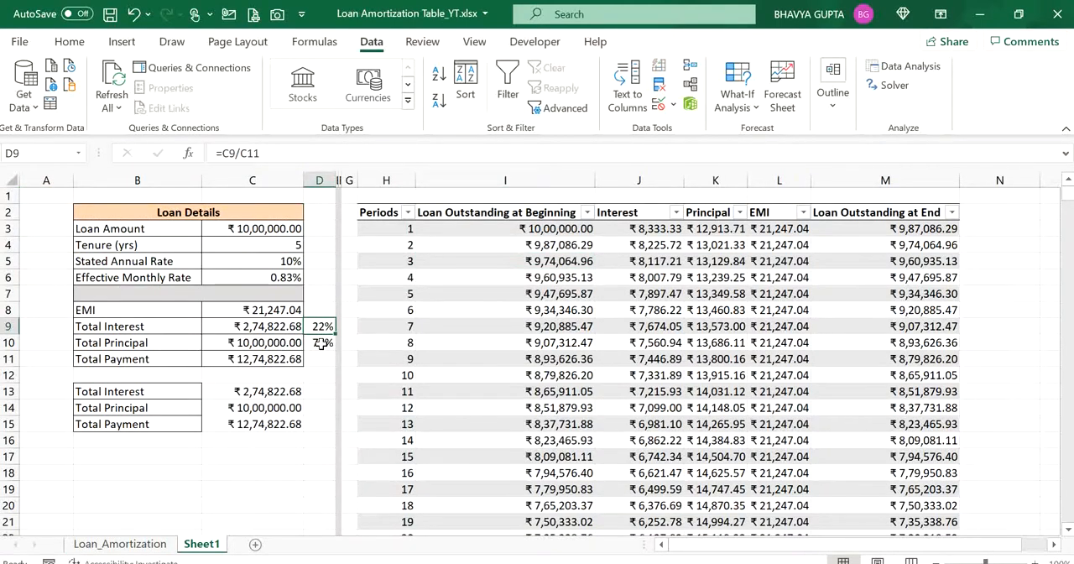
- Inspect the amounts and percentage shares of Total Interest and Total Principal in the Loan Details on Sheet1
left_click(322, 343)
left_click(178, 330)
key("Right")
key("Right")
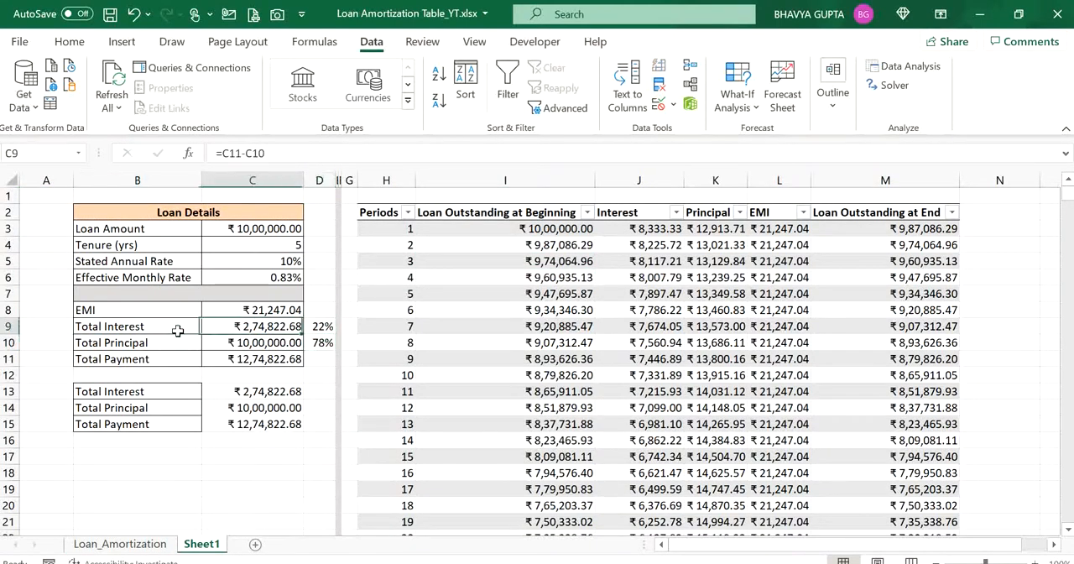
key("Down")
key("Left")
key("Left")
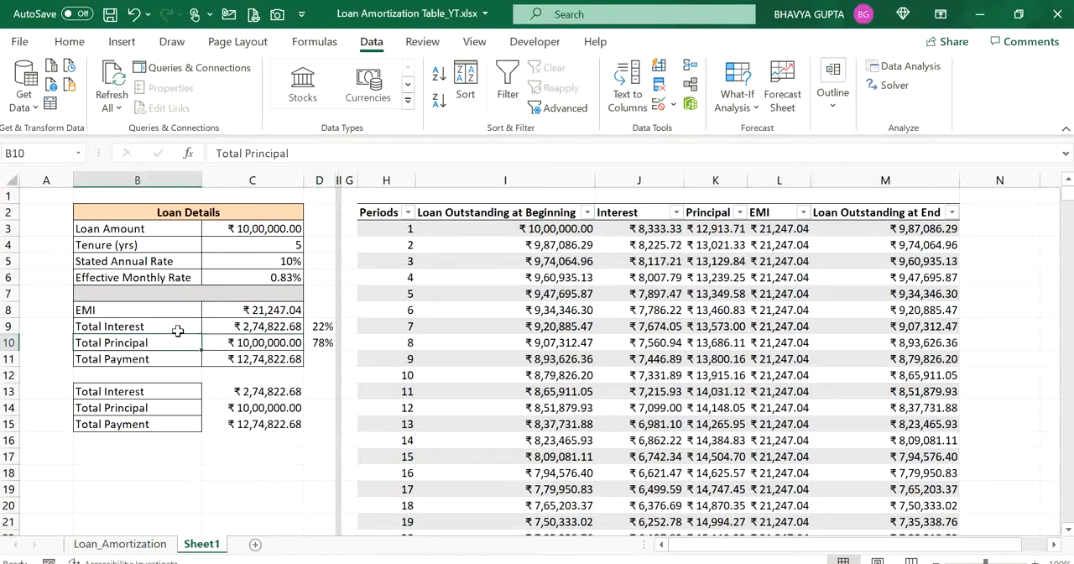
key("Right")
key("Right")
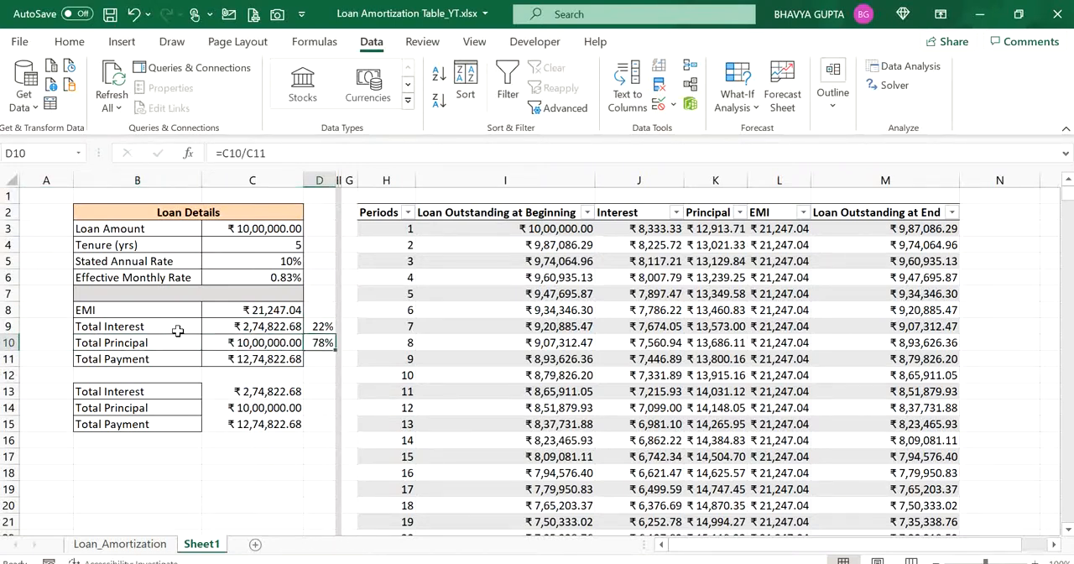
- Set the loan tenure to 20 years in the Loan Details on Sheet1
key("Up")
key("Up")
key("Up")
key("Up")
key("Up")
key("Up")
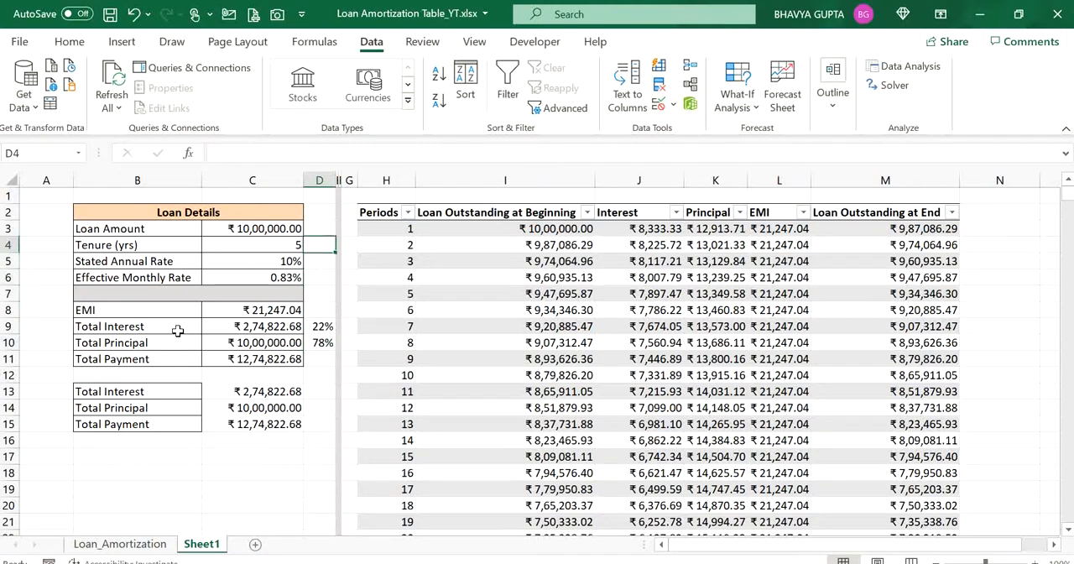
key("Left")
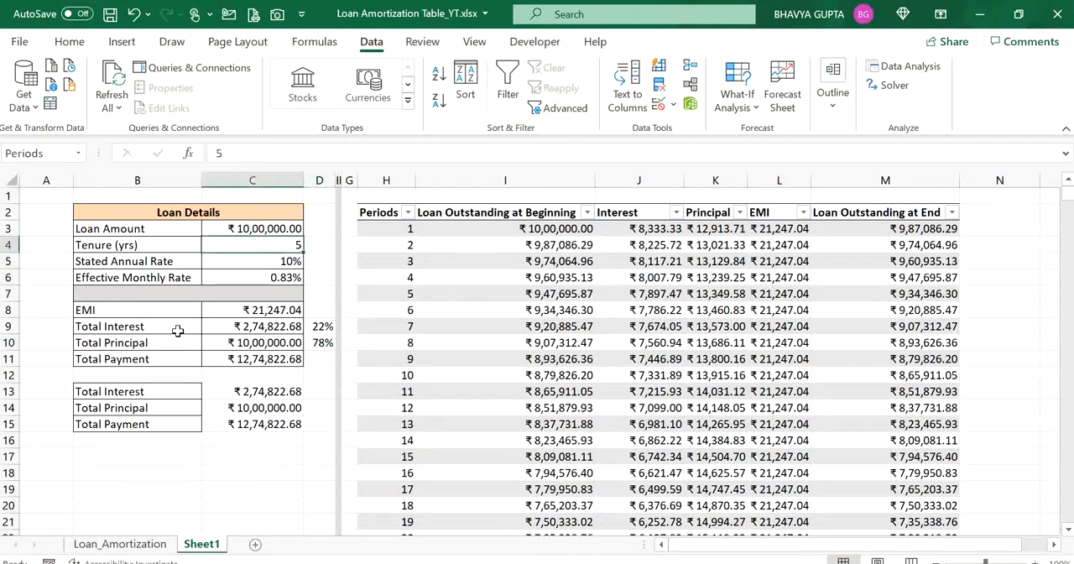
type("20")
key("Return")
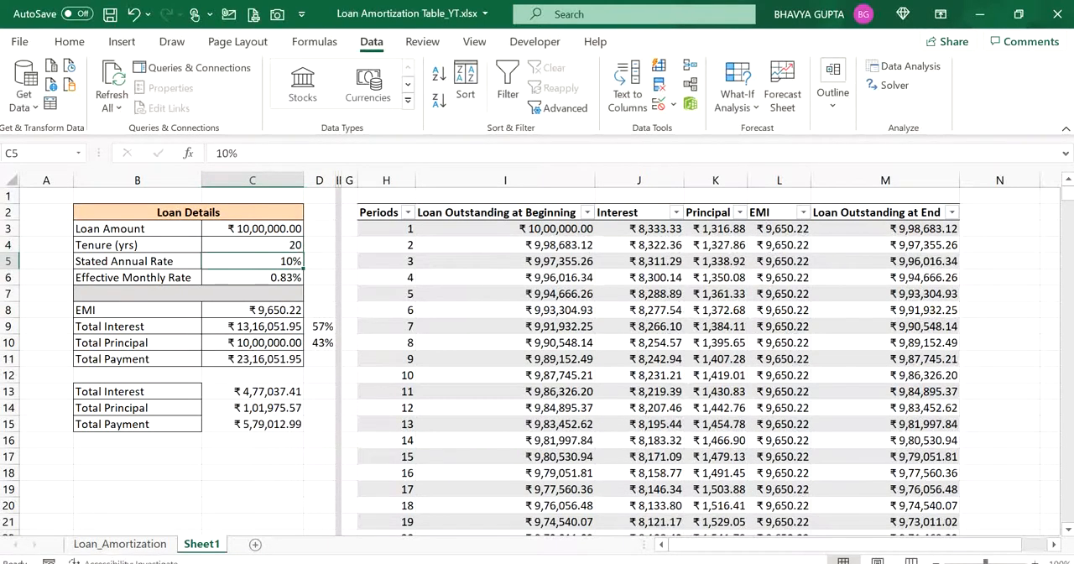
- Refresh all queries for the 20-year tenure and check the yearly table and chart on Loan_Amortization
left_click(405, 360)
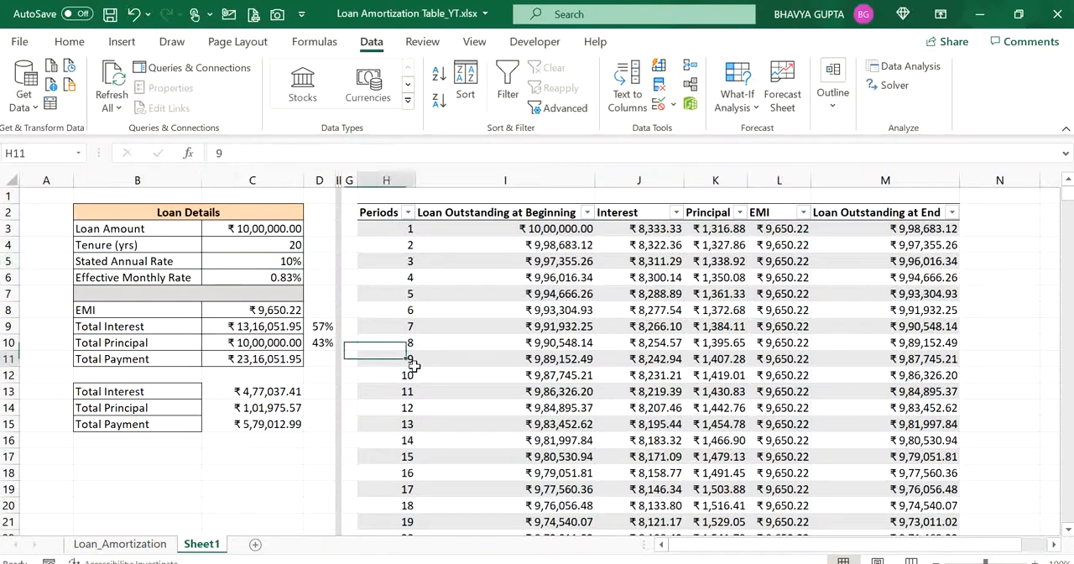
left_click(117, 75)
left_click(120, 542)
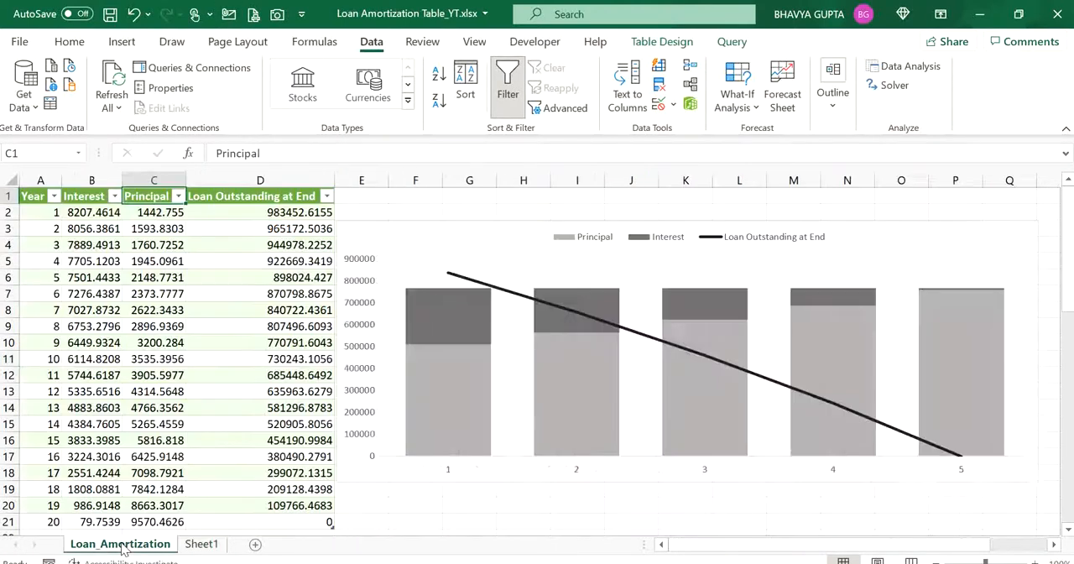
left_click(275, 518)
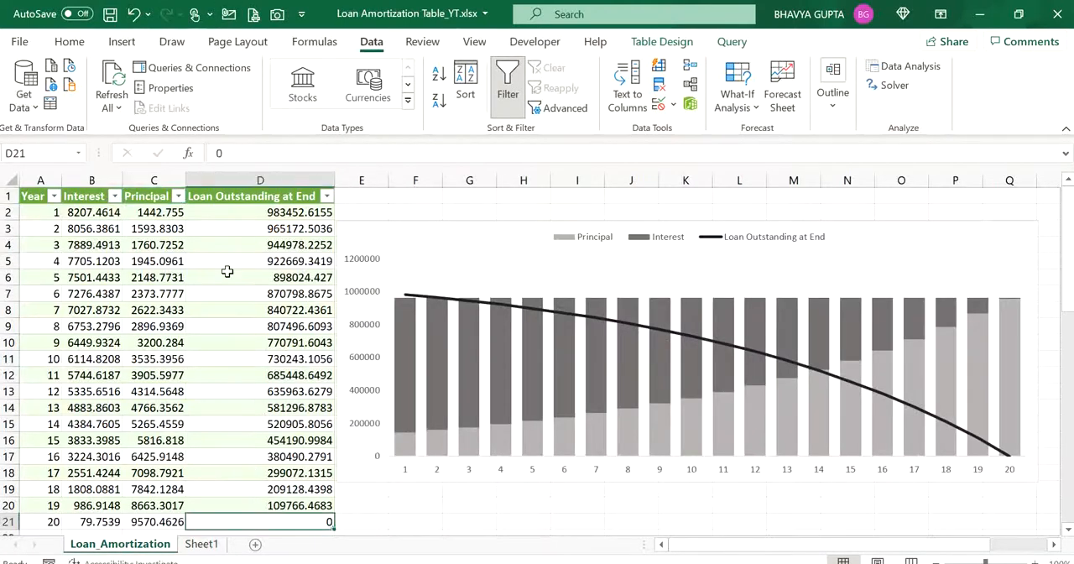
left_click(112, 78)
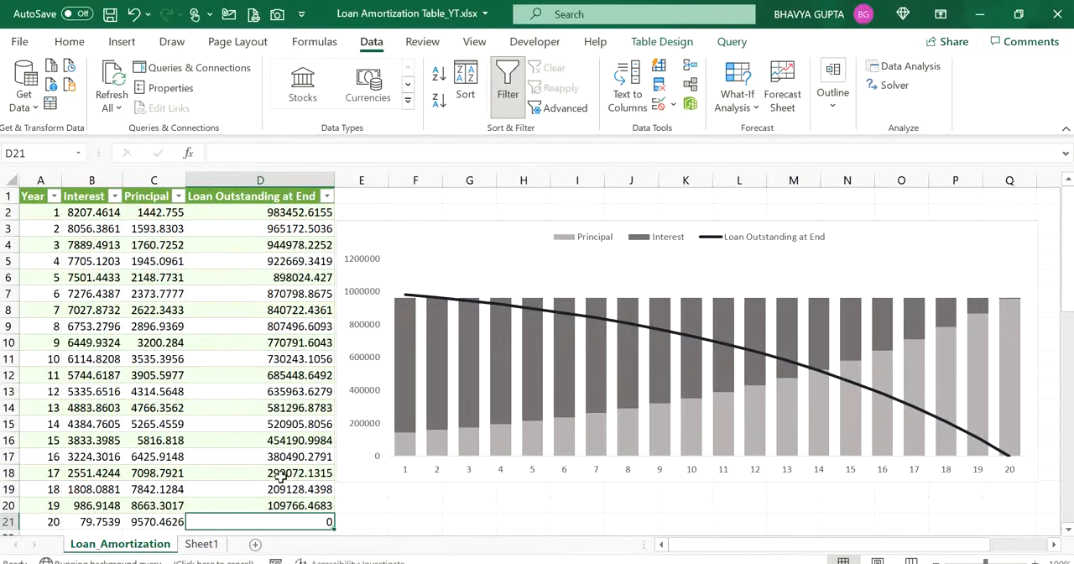
left_click(279, 474)
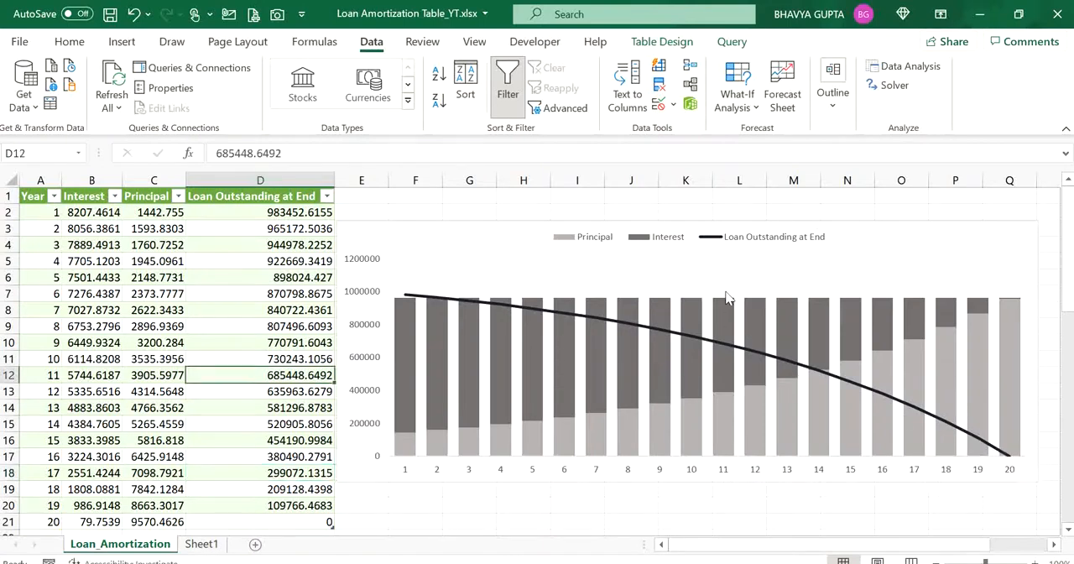
left_click(733, 383)
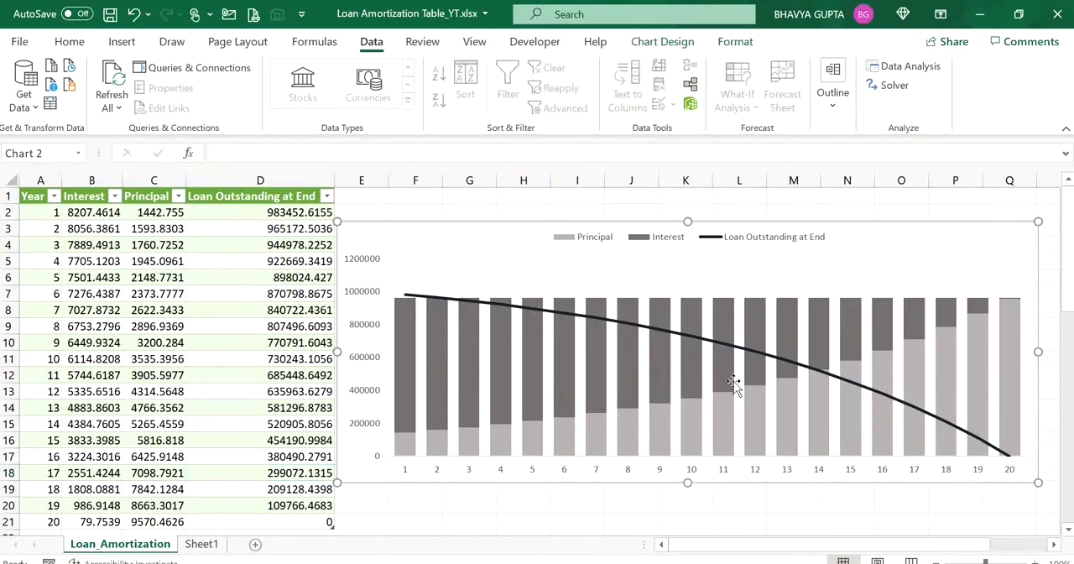